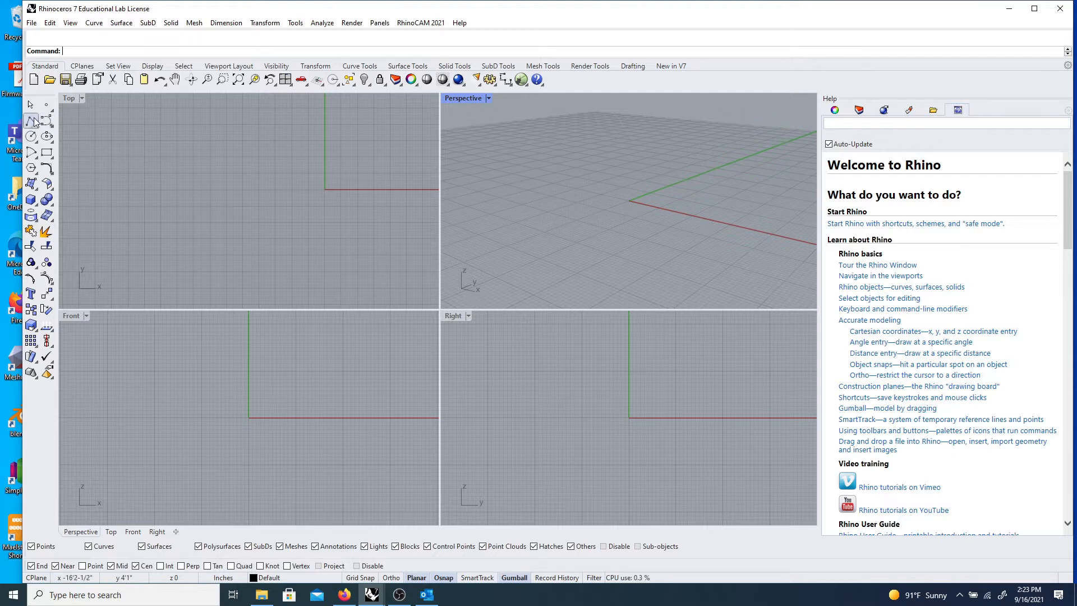
- Start the Box command and read through its help page, including the steps and the command-line options
click(30, 199)
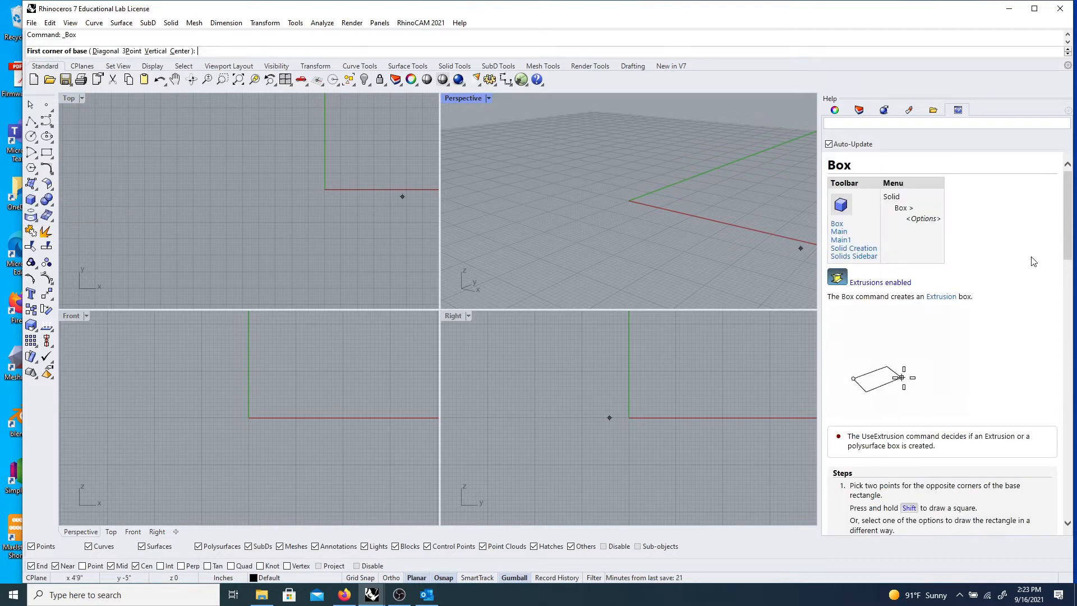
scroll(1024, 252, down, 2)
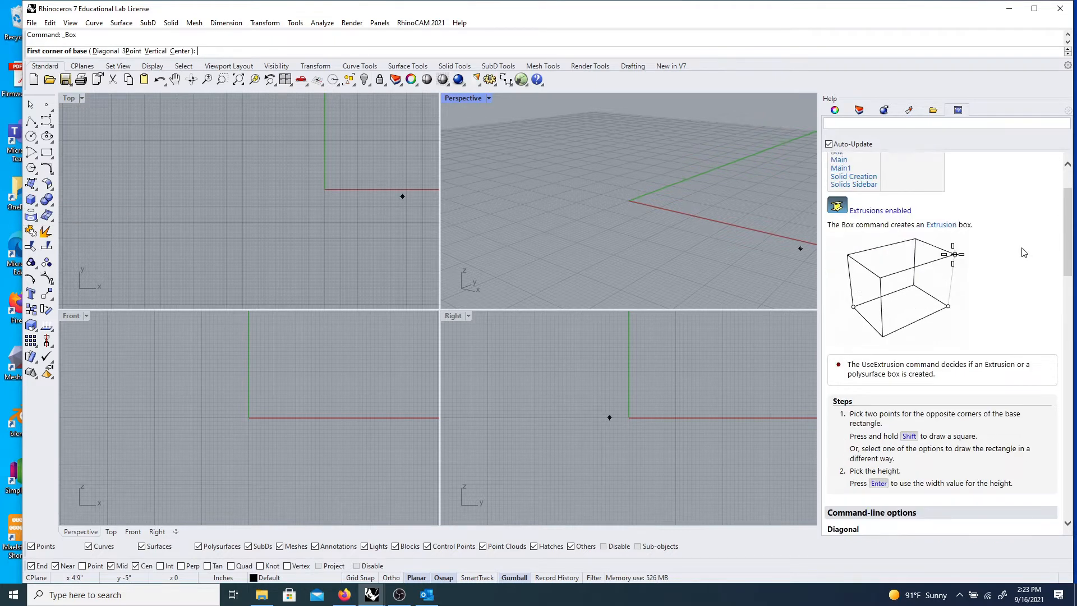
scroll(1024, 252, down, 3)
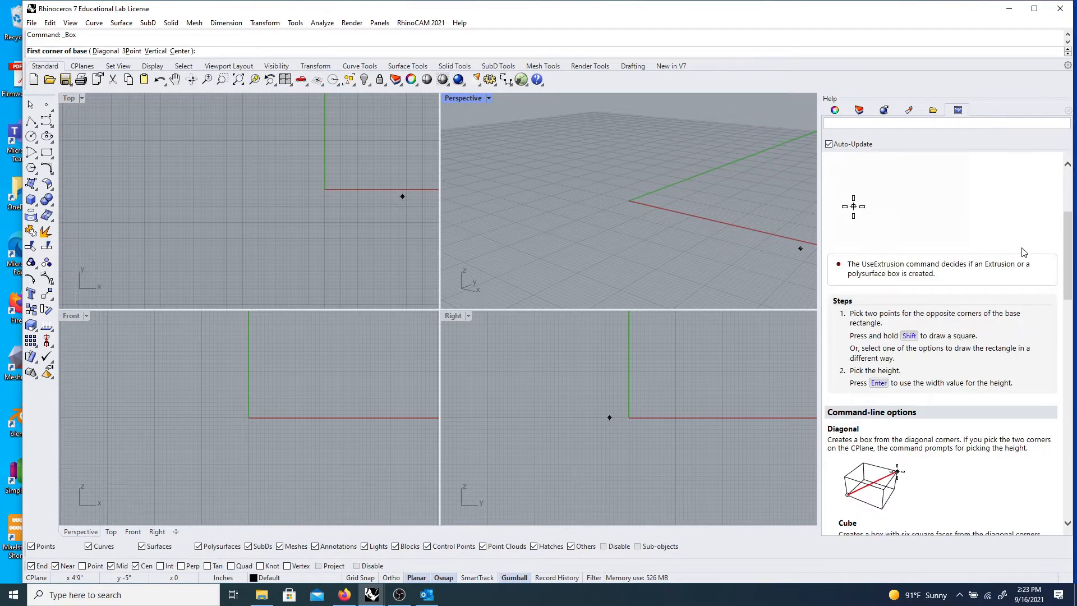
scroll(1024, 252, down, 4)
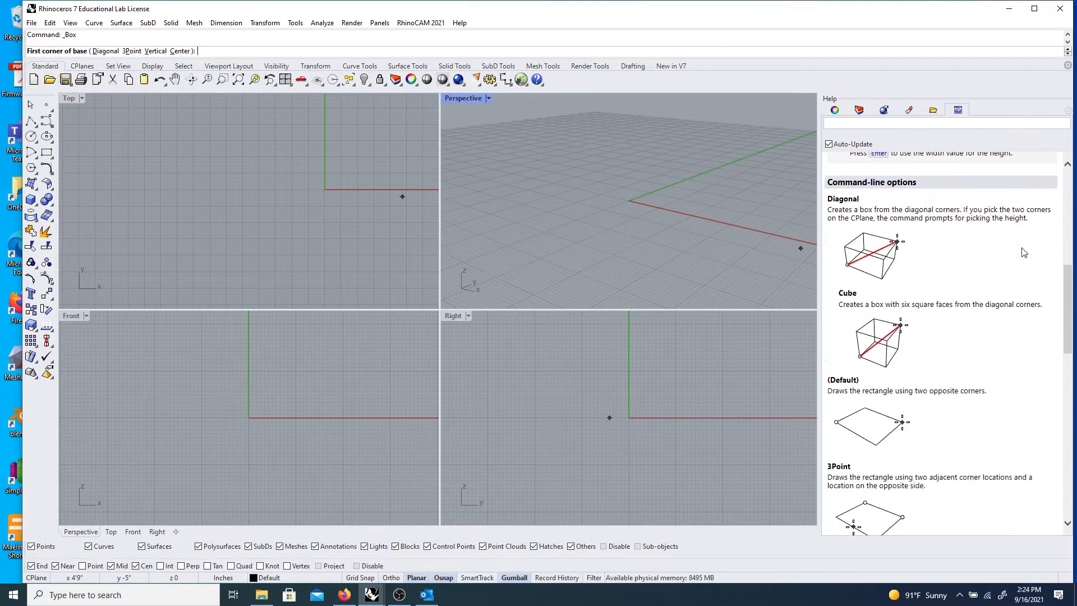
scroll(1024, 252, down, 5)
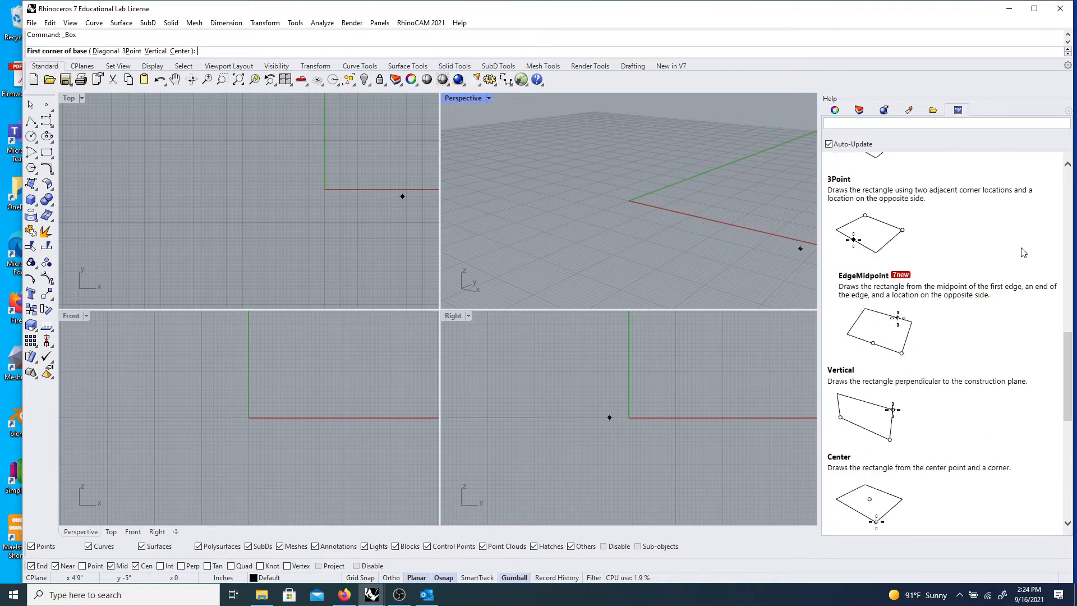
scroll(1024, 253, down, 3)
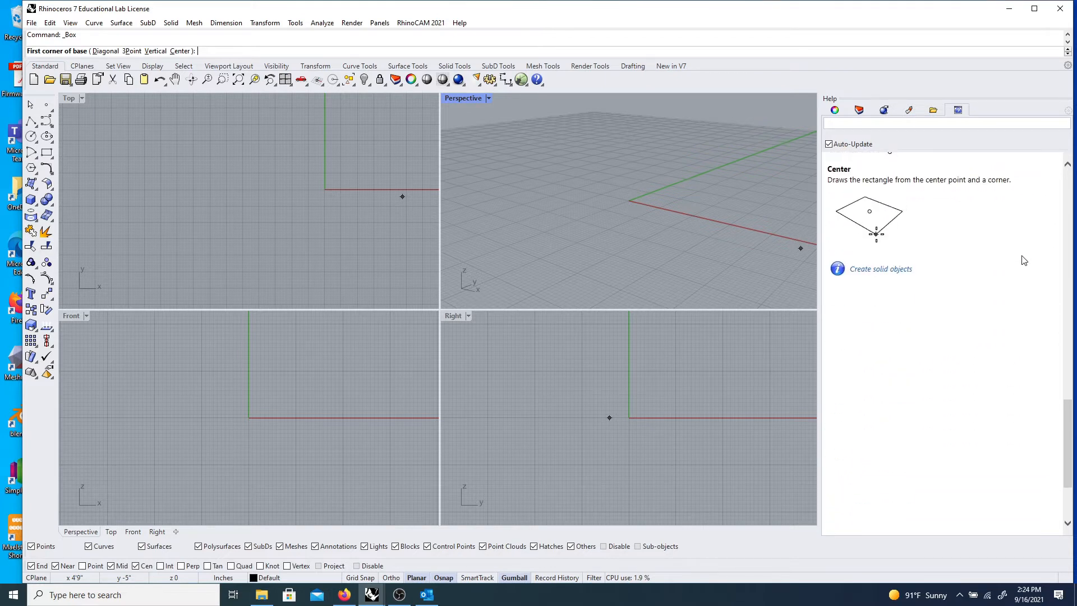
scroll(1023, 255, up, 7)
scroll(1024, 257, up, 12)
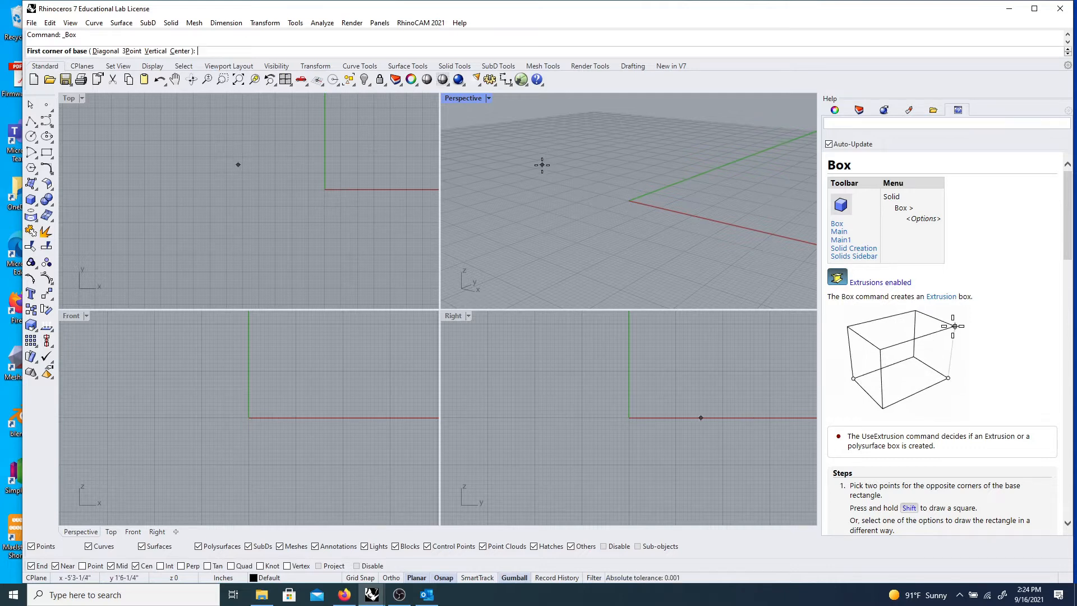
- Show the view properties and draw a box freehand in the Perspective viewport, starting its base near the origin
click(833, 111)
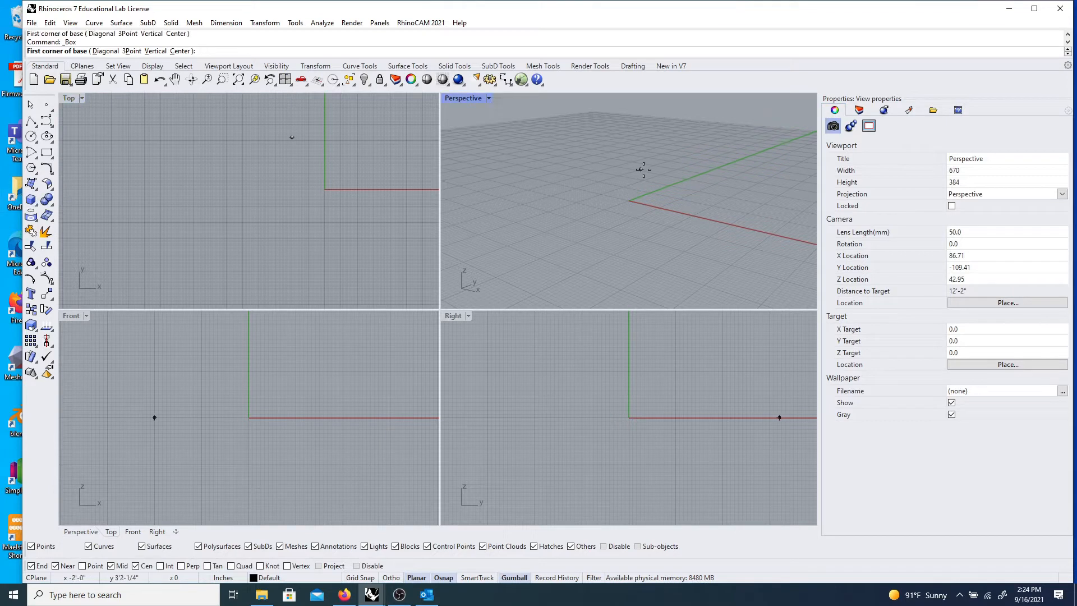
click(614, 203)
click(747, 191)
click(749, 174)
- Set the Perspective viewport's display mode to Shaded
click(453, 97)
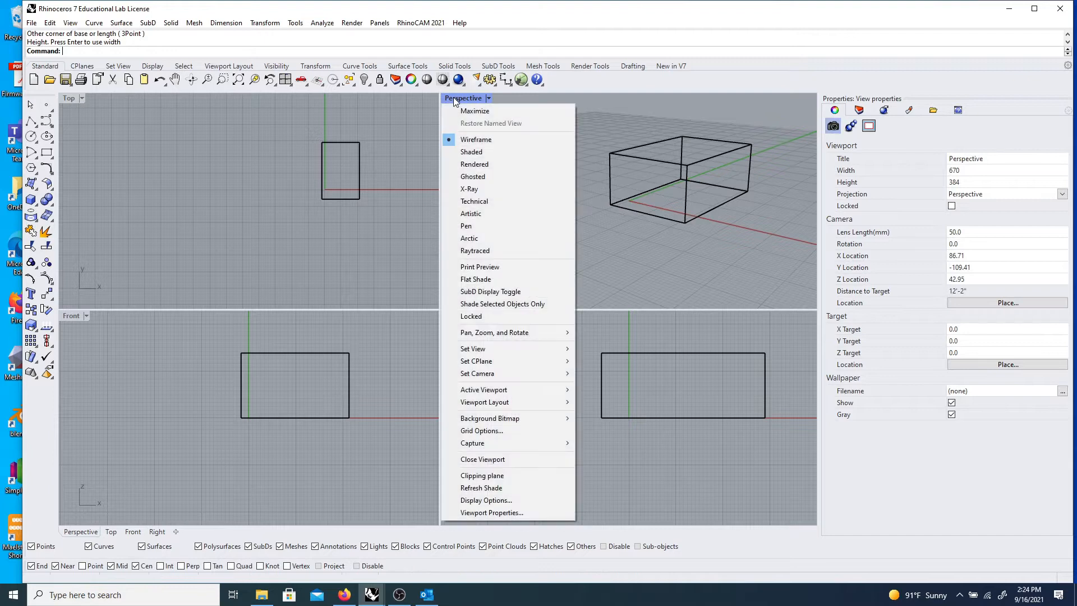
click(474, 152)
mouse_move(540, 166)
right_down()
mouse_move(555, 179)
mouse_move(546, 176)
right_up()
scroll(616, 147, up, 3)
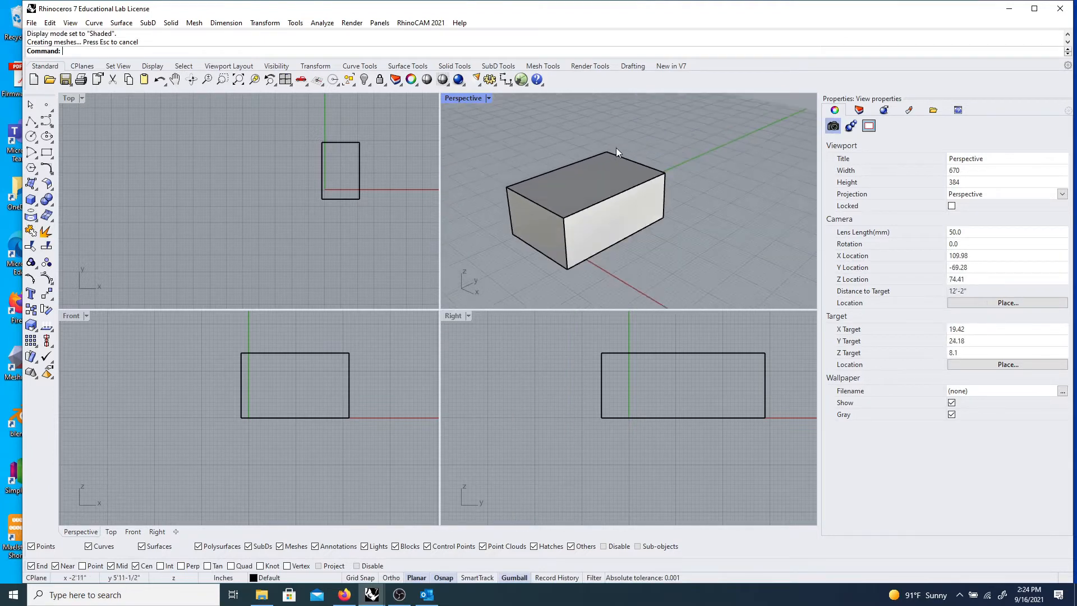
- Select the box to review its object properties and the layer list, and delete the box
click(604, 189)
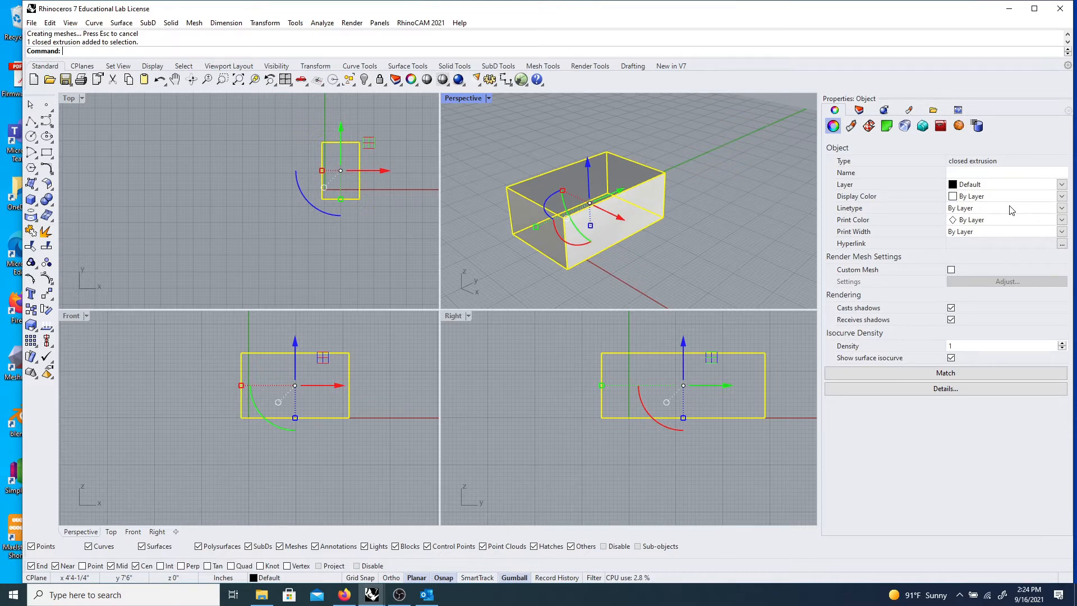
click(864, 111)
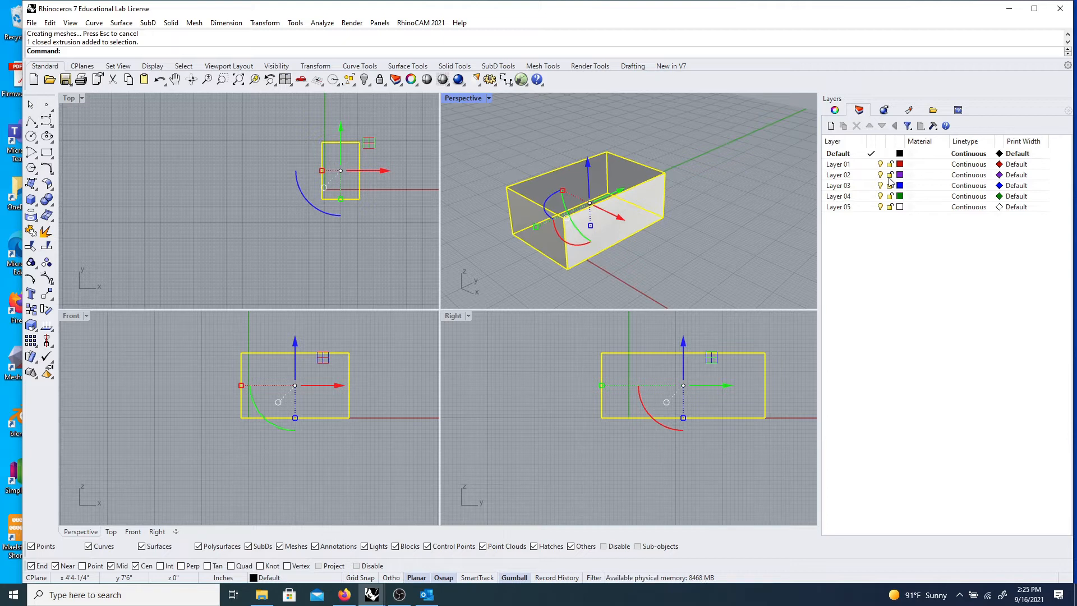
scroll(283, 152, down, 3)
scroll(569, 185, down, 5)
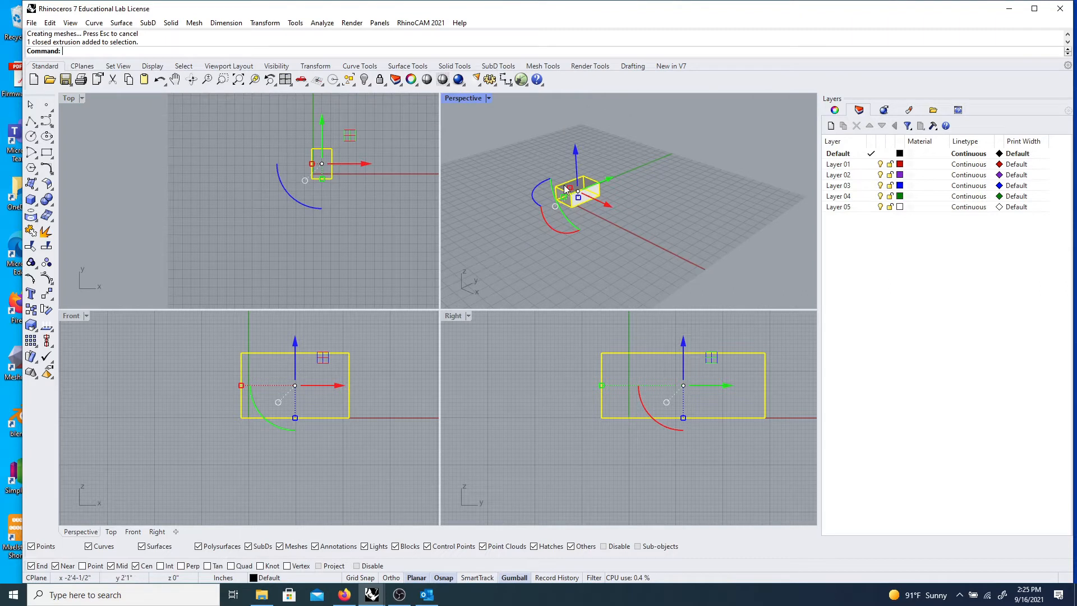
key(Delete)
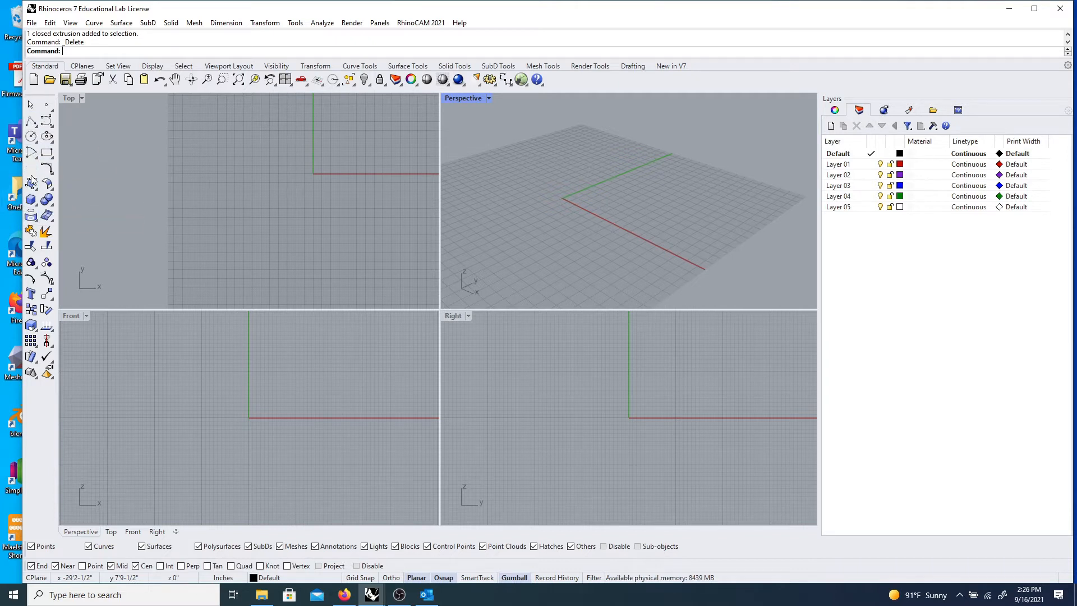
- Detach the Solid Creation tools as a floating palette over the Top viewport
click(30, 201)
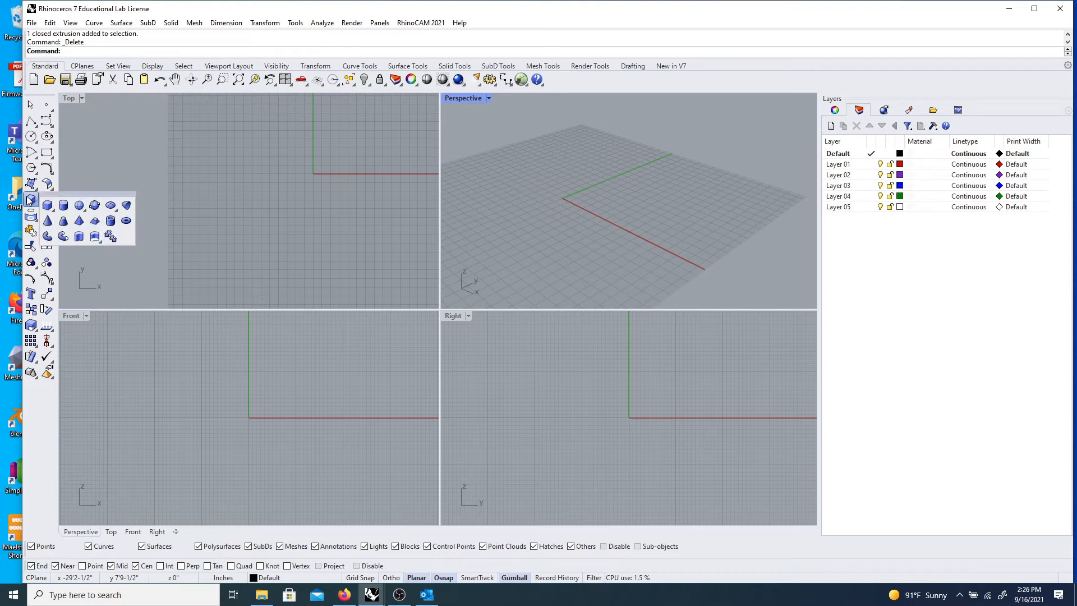
drag(56, 193, 203, 154)
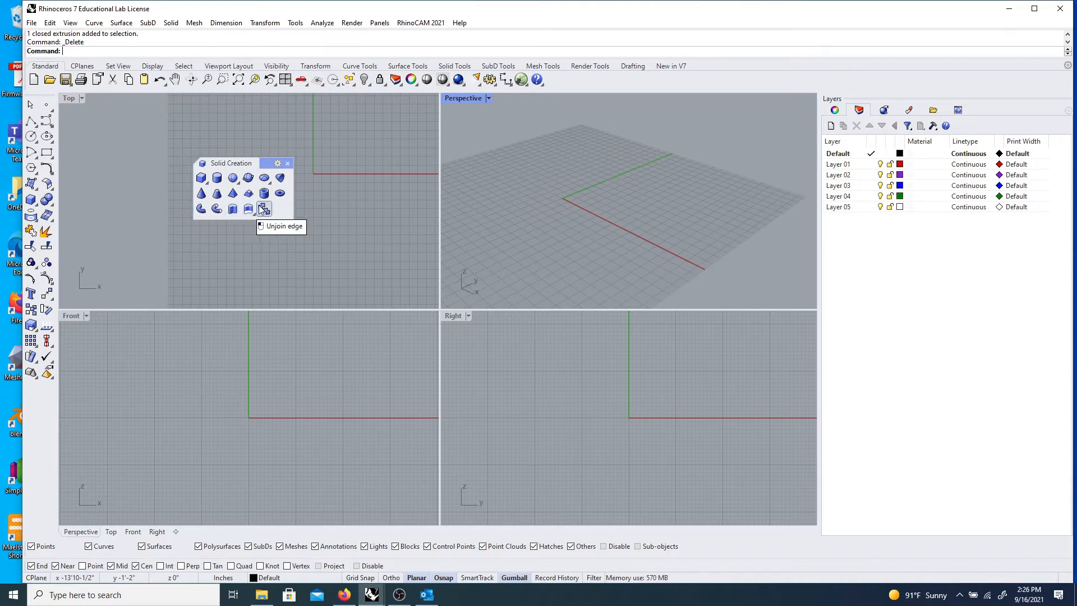
drag(218, 166, 143, 164)
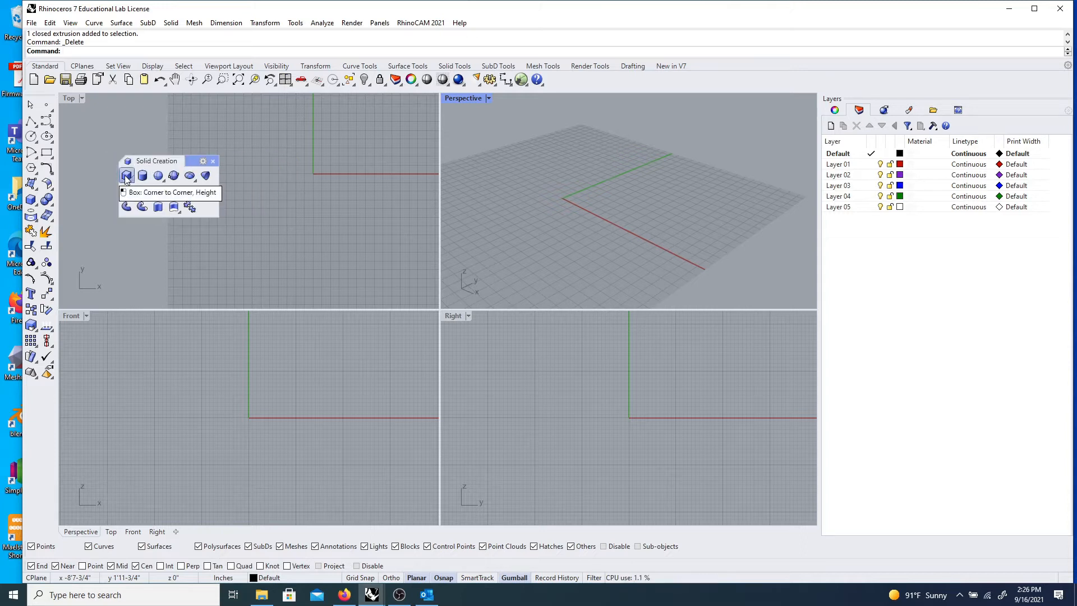
- Maximize the Perspective viewport for drawing the next box
click(126, 176)
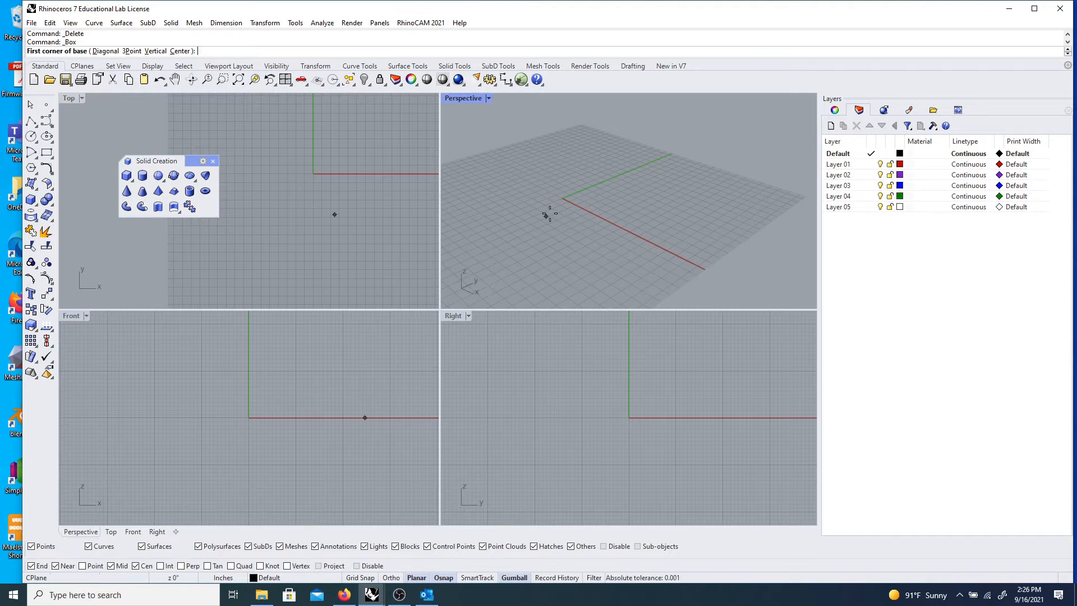
scroll(576, 187, down, 6)
scroll(597, 179, up, 6)
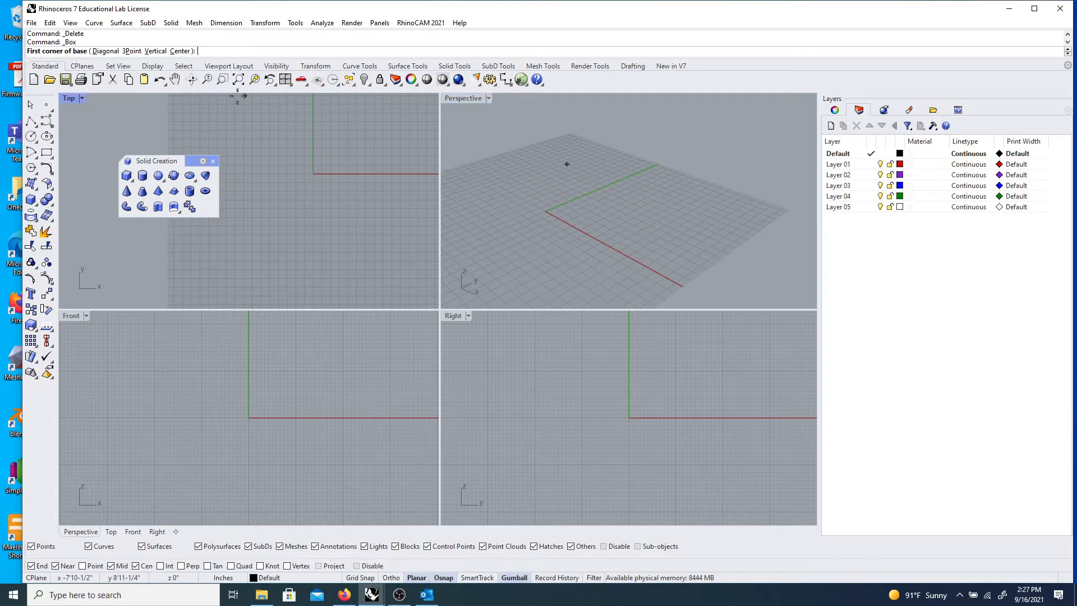
double_click(462, 99)
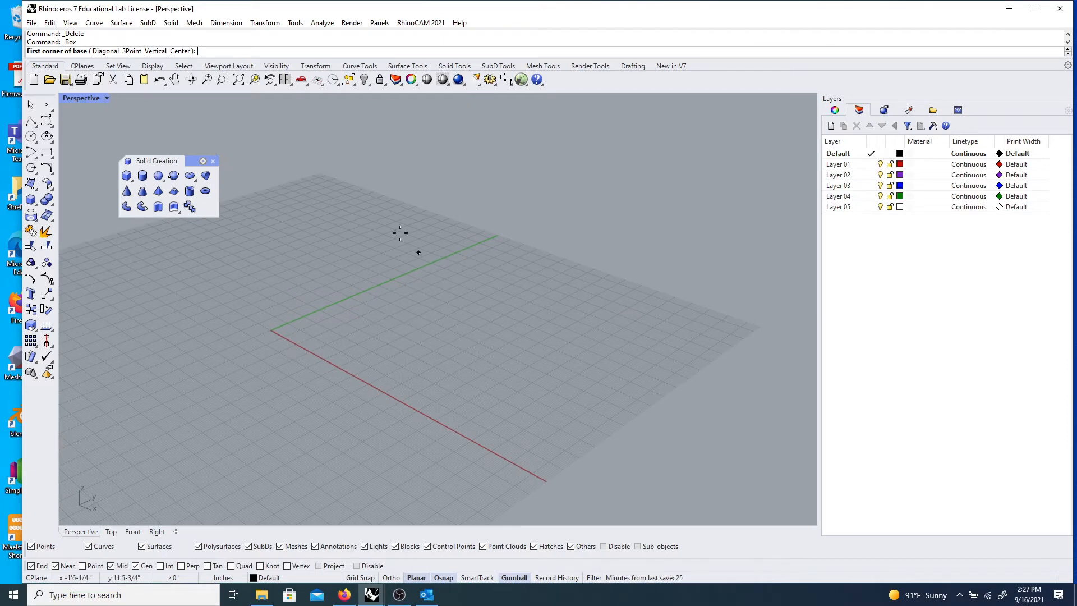
double_click(79, 99)
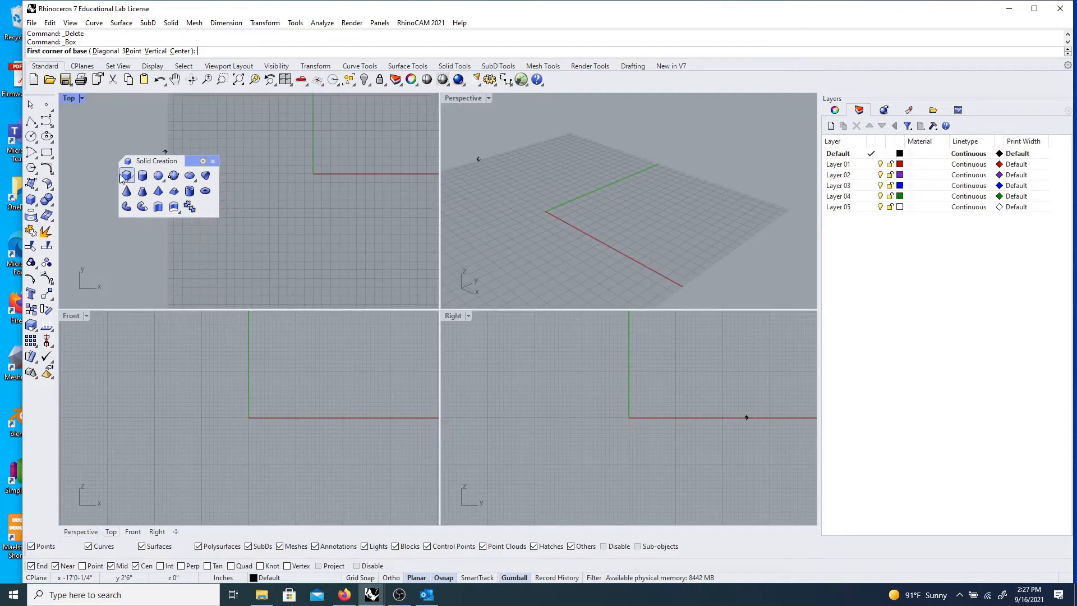
double_click(463, 98)
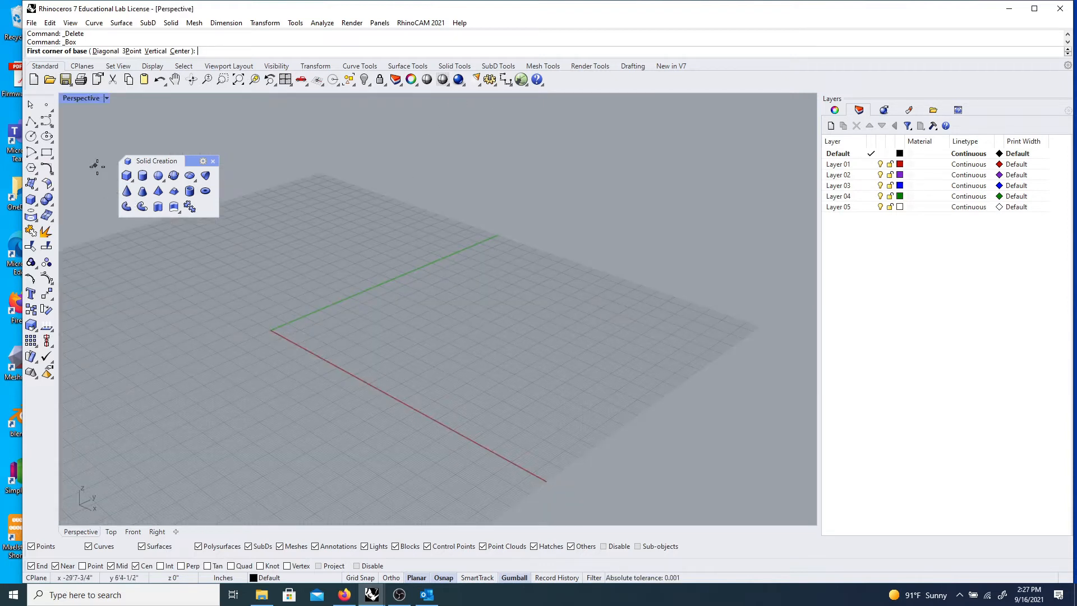
- Create a cube from a corner near the origin with length 1 and width 1 inch, using the width as its height
click(127, 175)
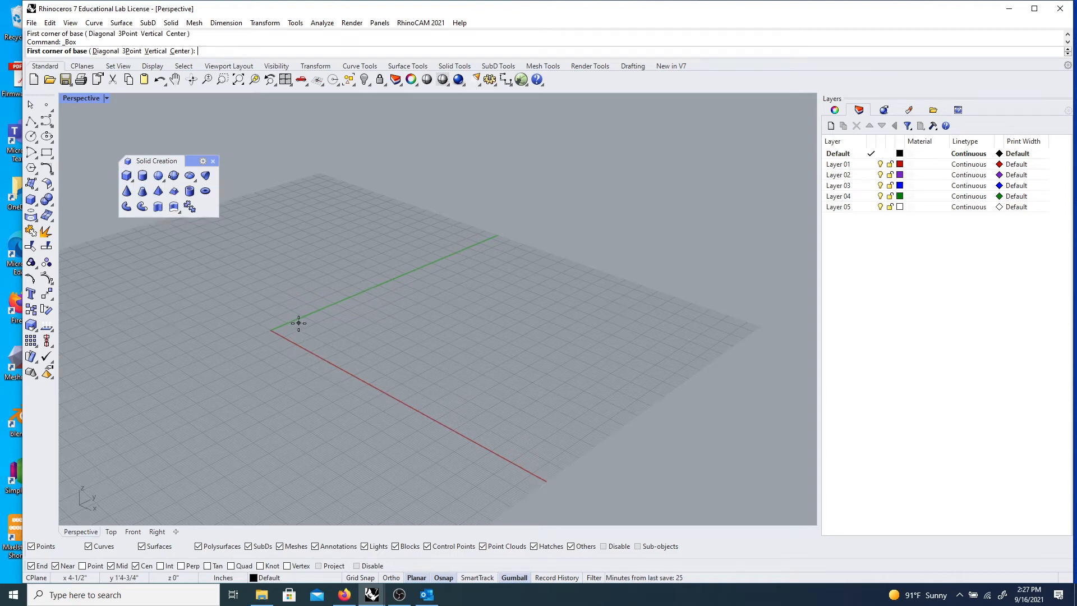
click(273, 329)
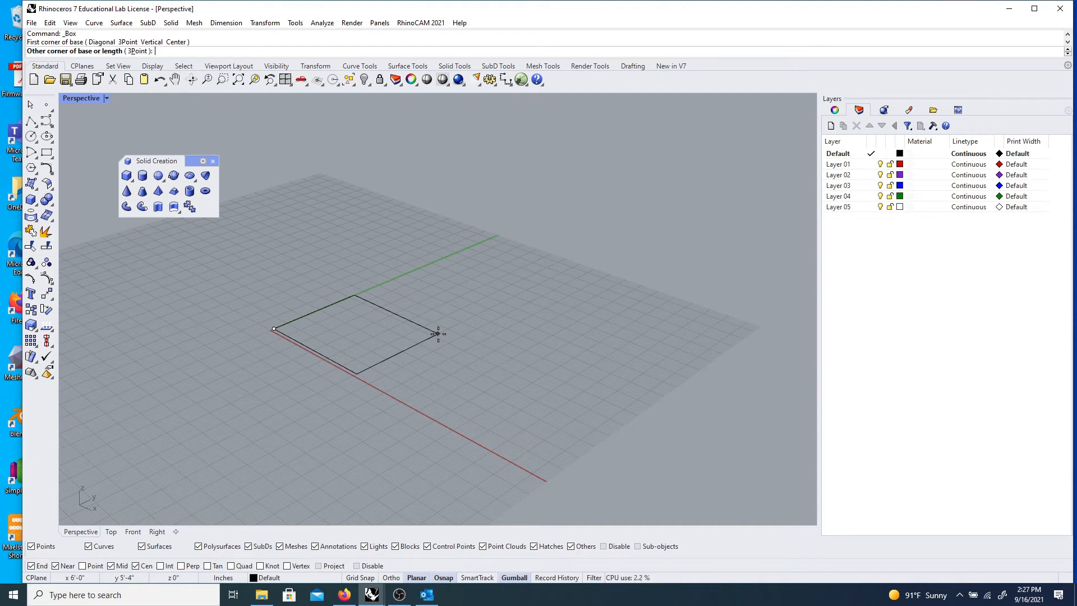
text(1)
key(Return)
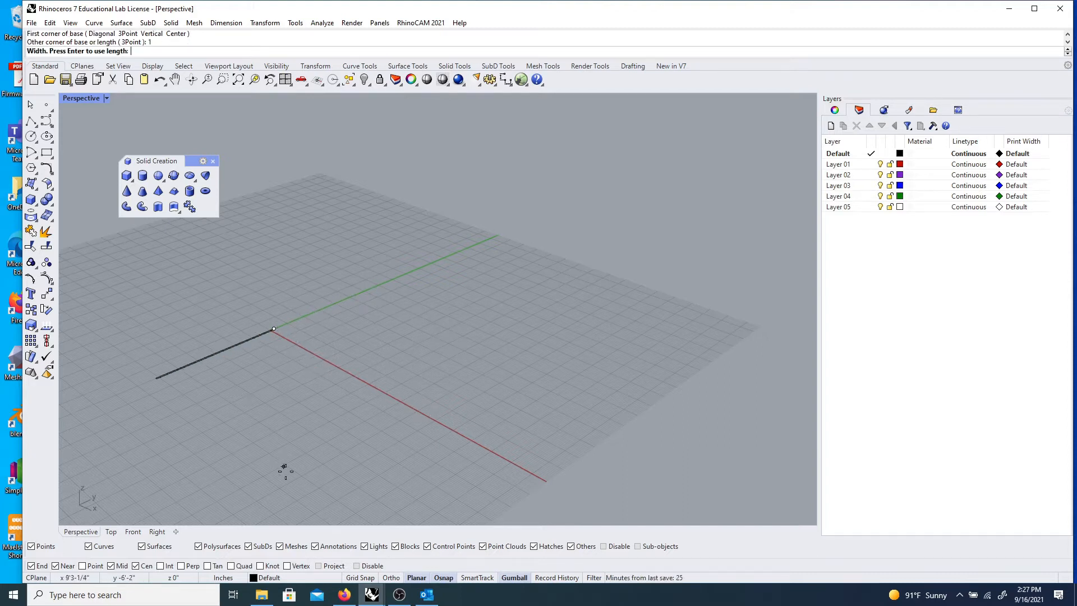
scroll(285, 331, up, 2)
scroll(284, 331, up, 6)
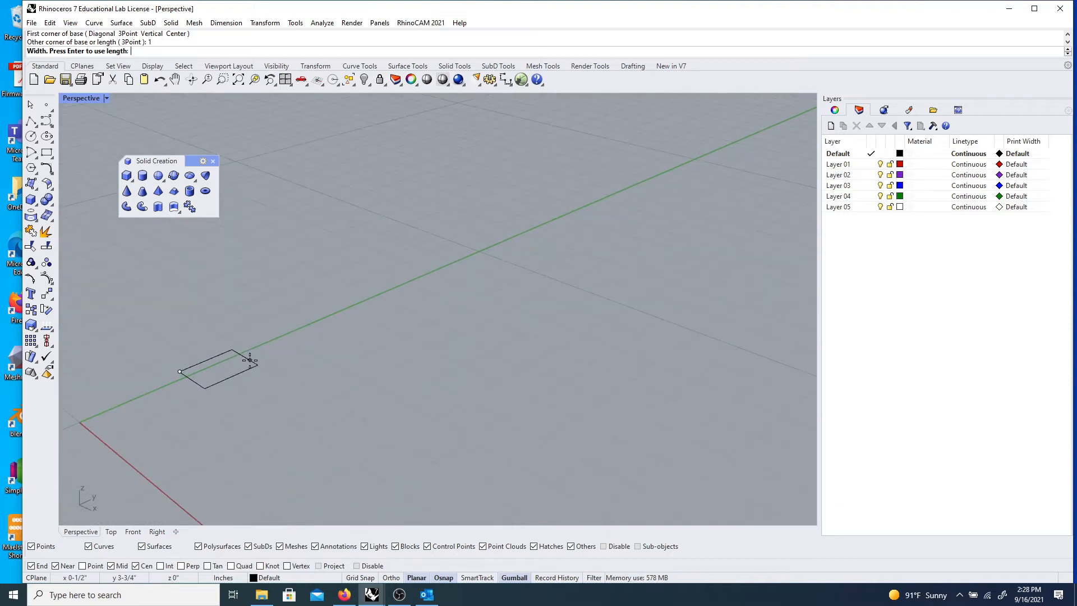
key(Return)
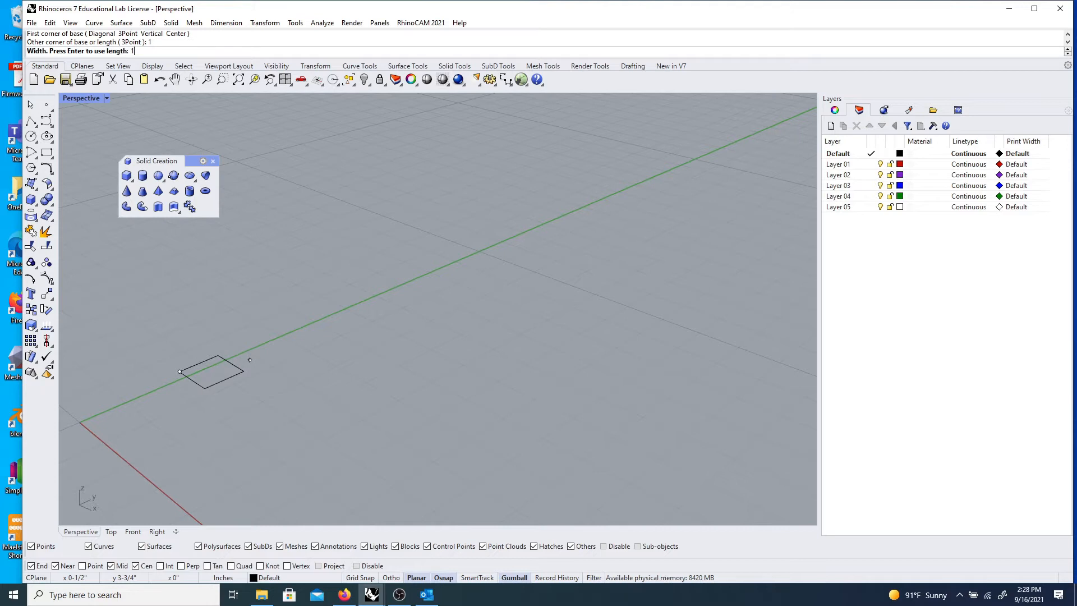
key(Return)
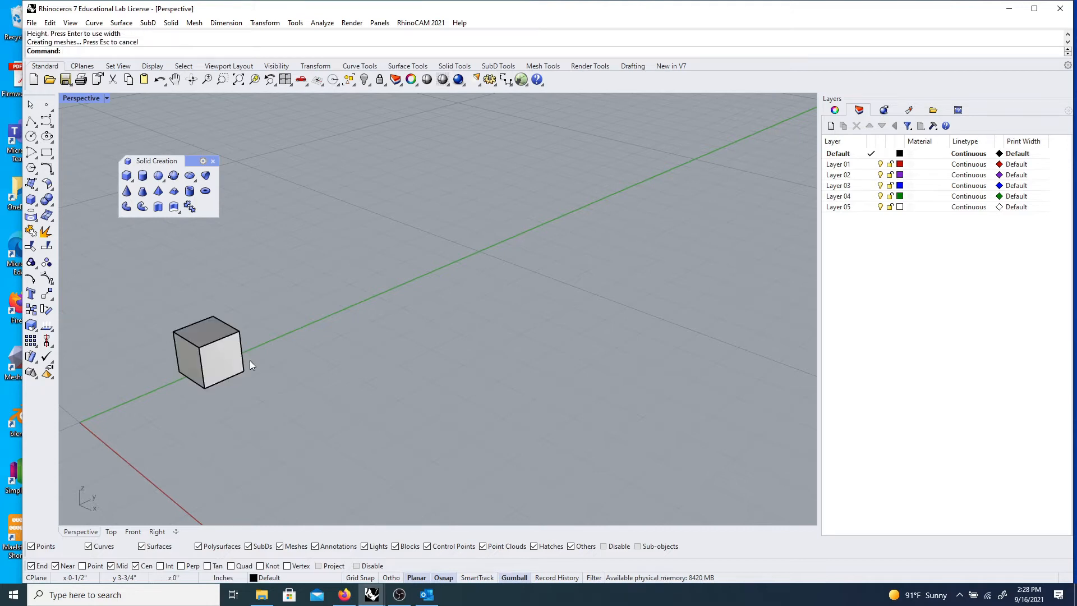
- Draw a second, larger box freehand on the ground plane beyond the small cube, using its base width as the height
click(216, 366)
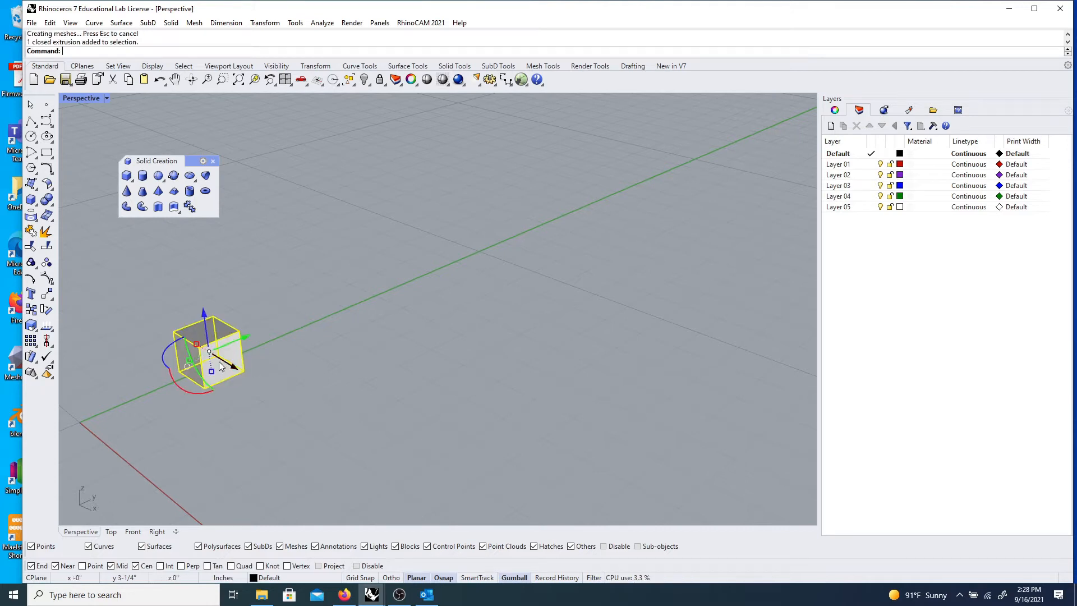
scroll(223, 361, down, 4)
right_drag(224, 360, 255, 443)
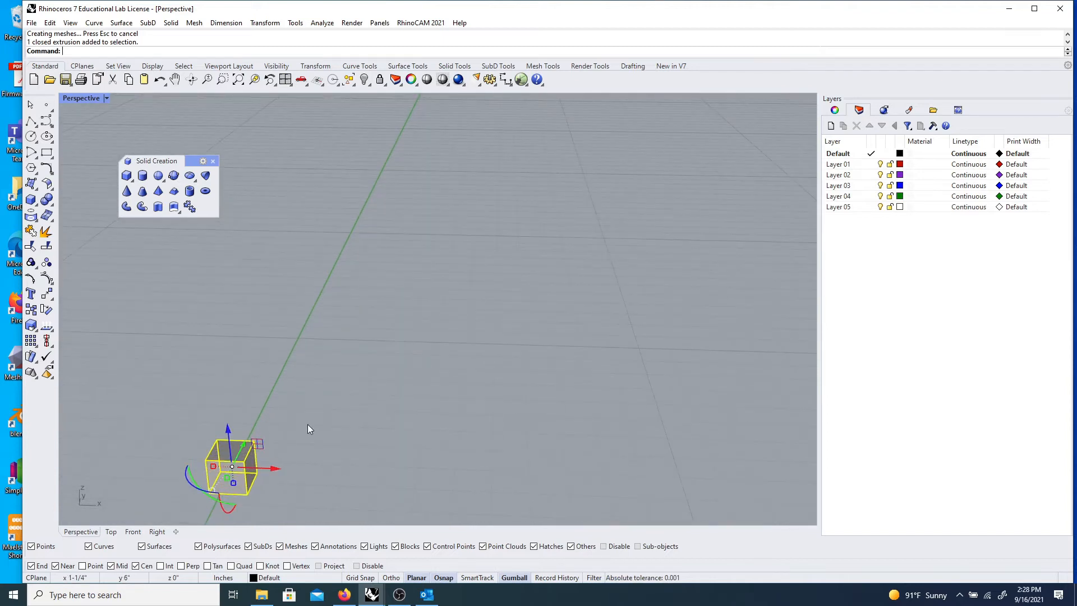
right_drag(304, 417, 242, 286)
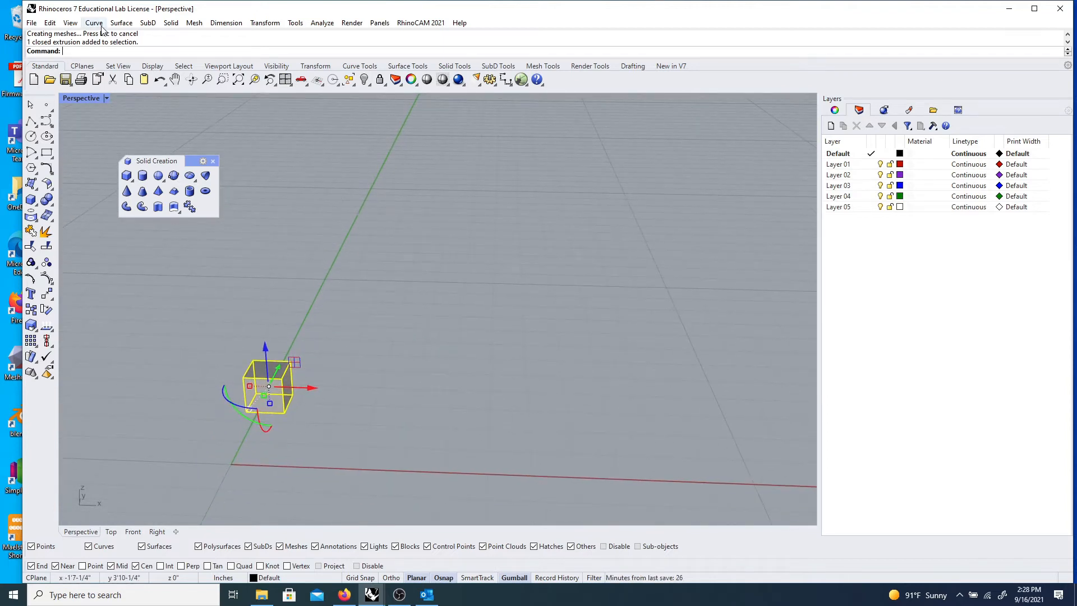
click(127, 175)
click(351, 320)
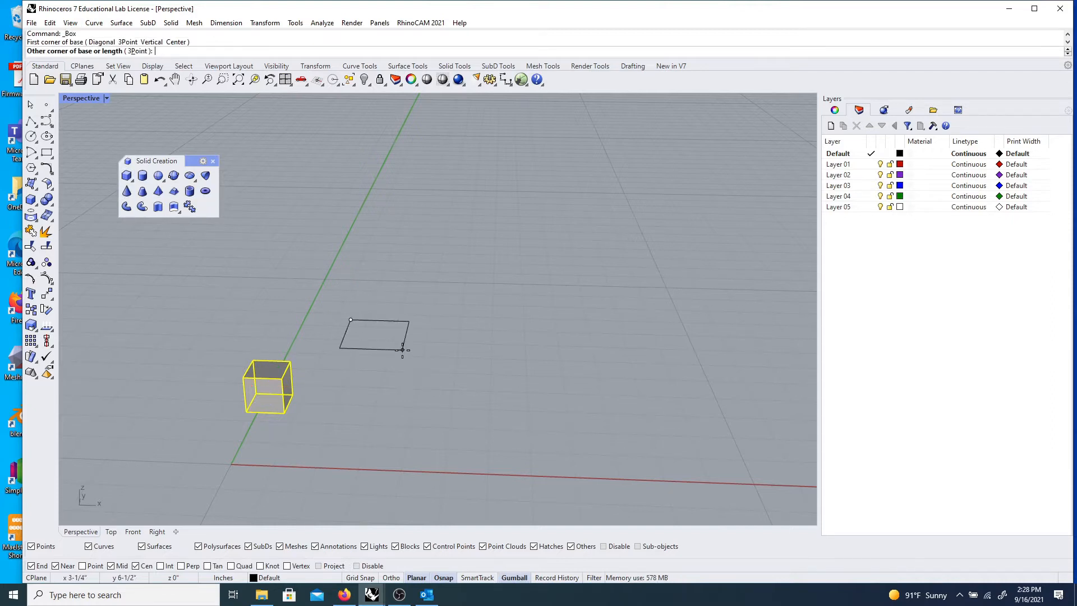
click(402, 350)
key(Return)
click(421, 331)
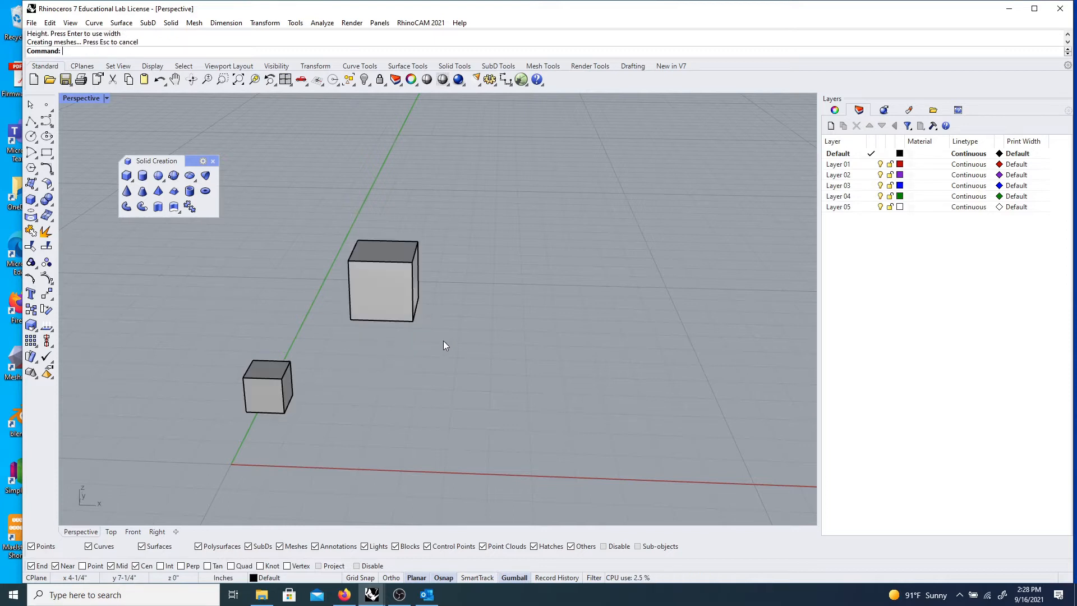
- Create a tall vertical cylinder freehand on the ground plane, standing in front of the two boxes
right_drag(421, 332, 395, 352)
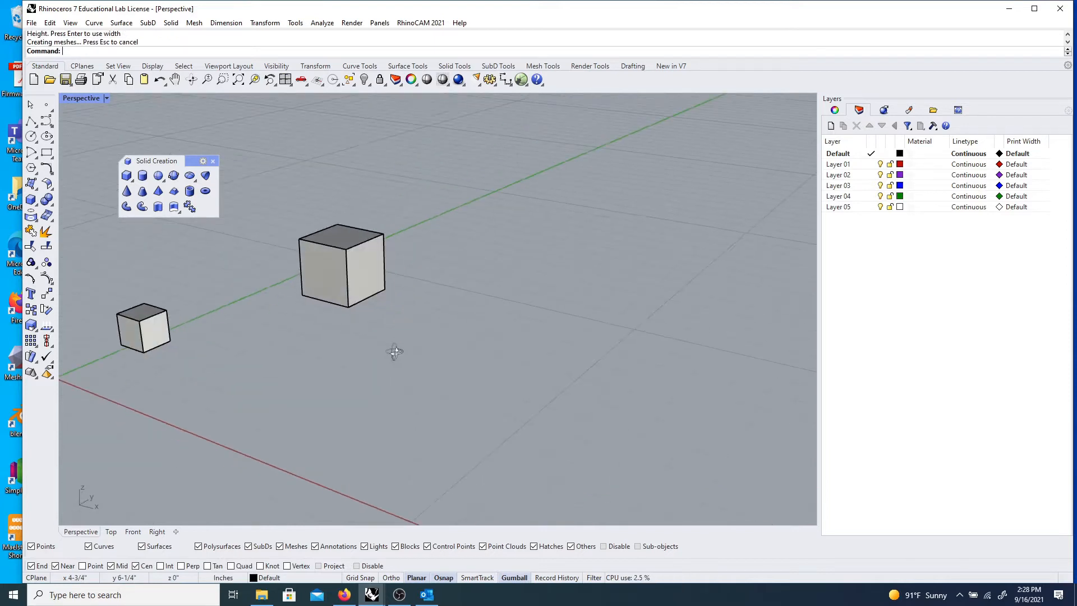
click(143, 176)
click(300, 375)
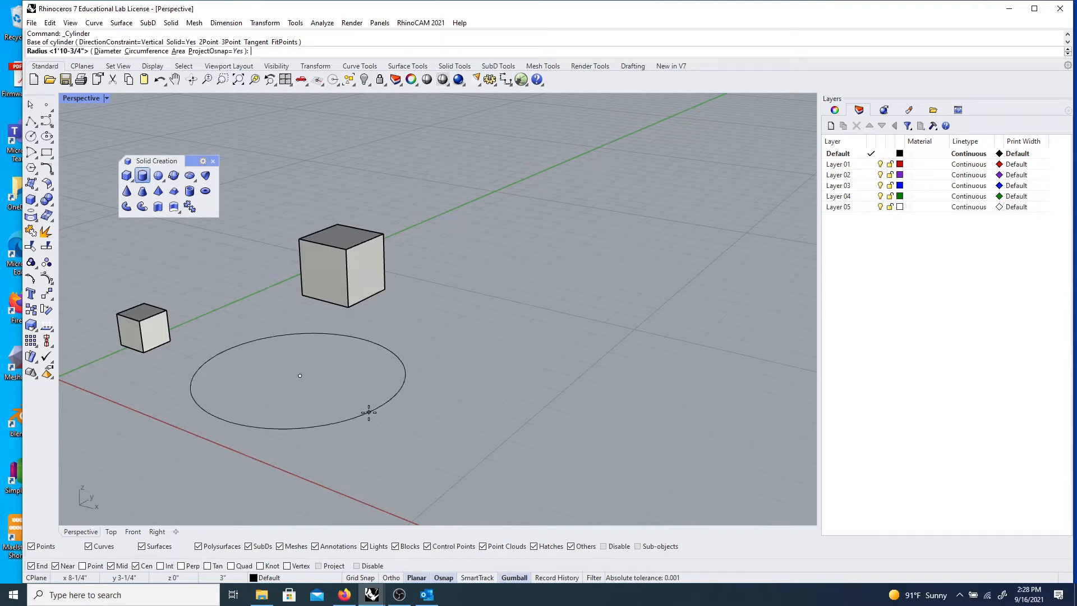
click(331, 399)
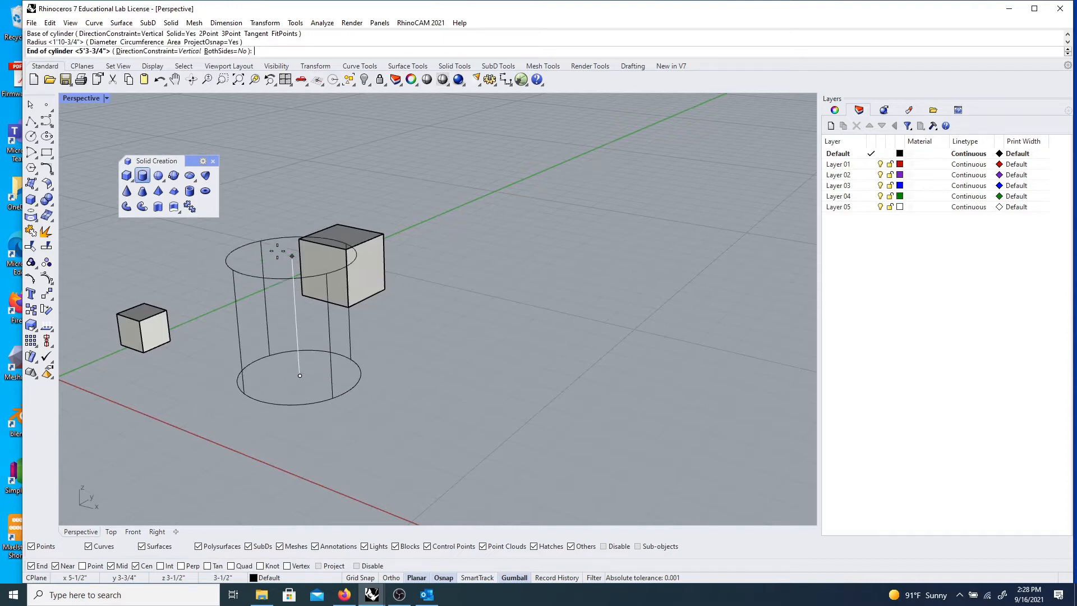
click(285, 159)
- Create a vertical cone freehand on the ground plane beside the cylinder, shorter than the cylinder
right_drag(541, 330, 369, 324)
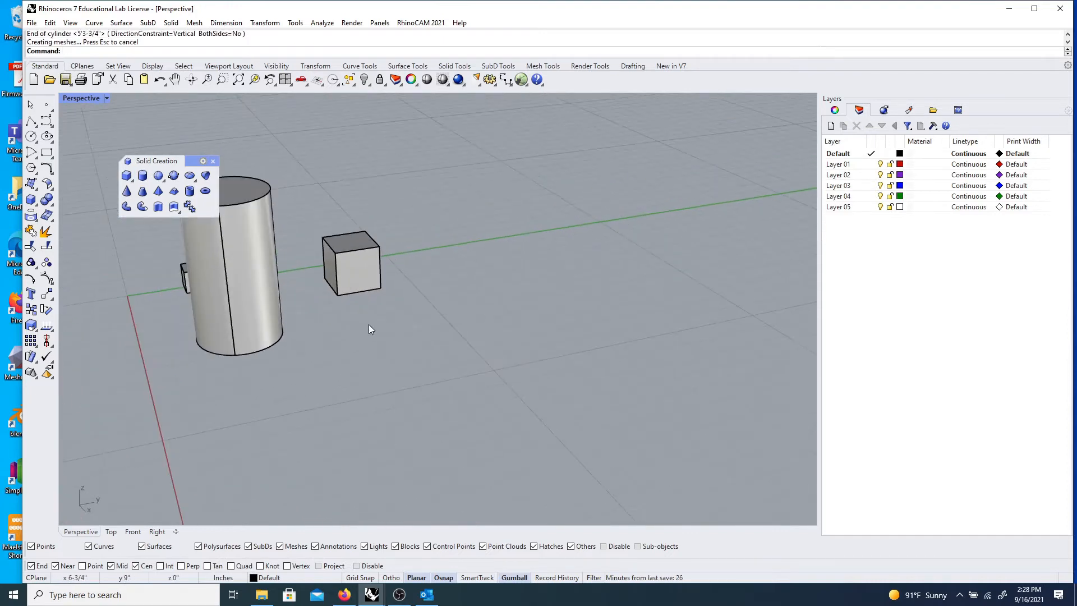
click(128, 189)
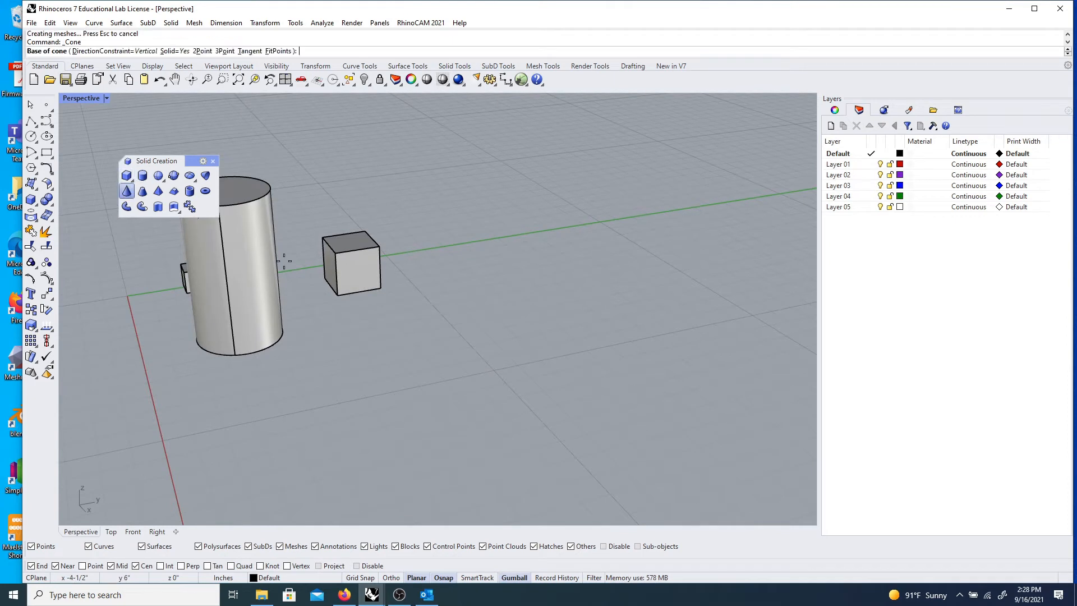
click(372, 351)
click(403, 361)
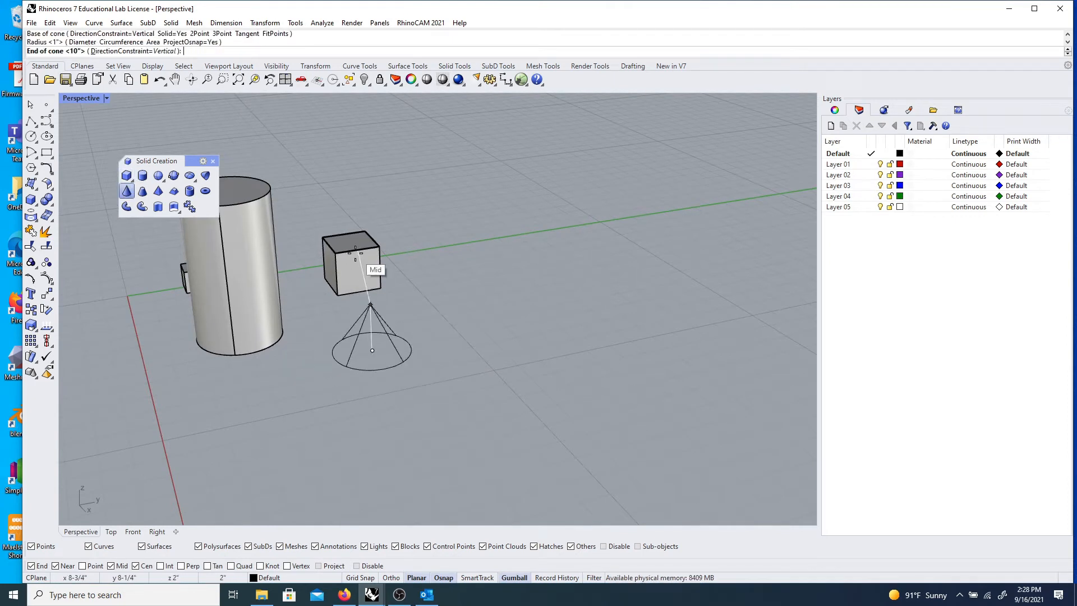
key(shift)
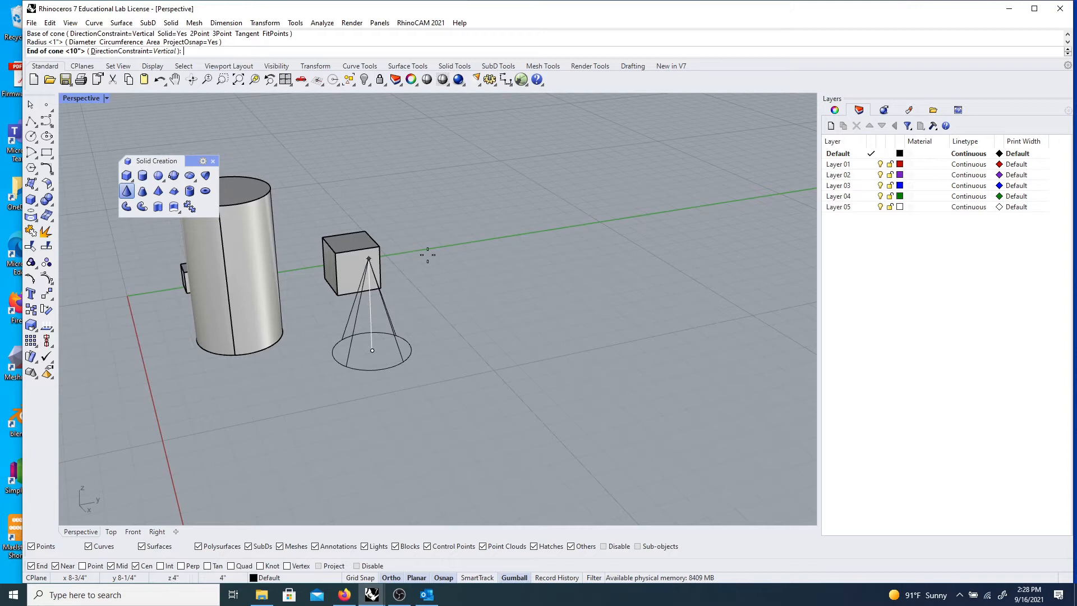
click(441, 300)
- Examine the boxes, cylinder and cone from low and high viewing angles around the scene
right_drag(410, 303, 409, 311)
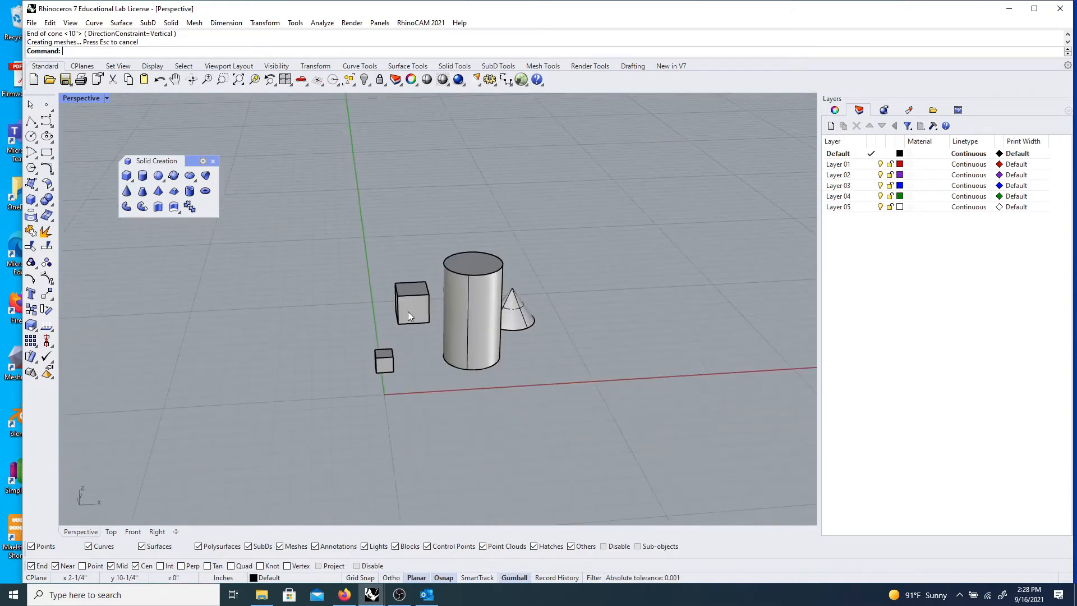
right_drag(470, 372, 398, 335)
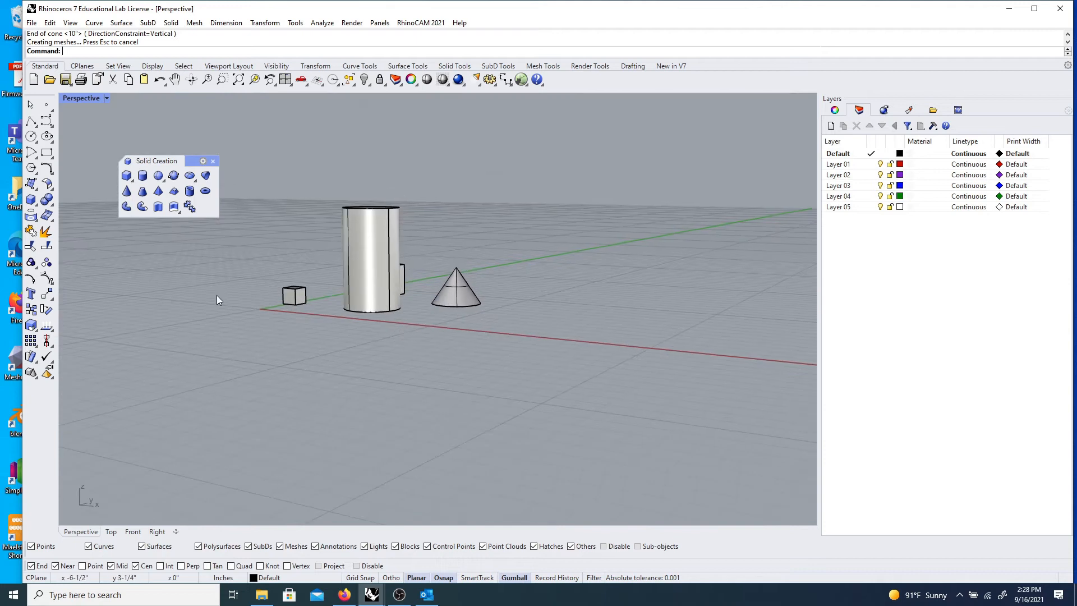
mouse_move(352, 379)
right_down()
mouse_move(355, 349)
mouse_move(359, 371)
right_up()
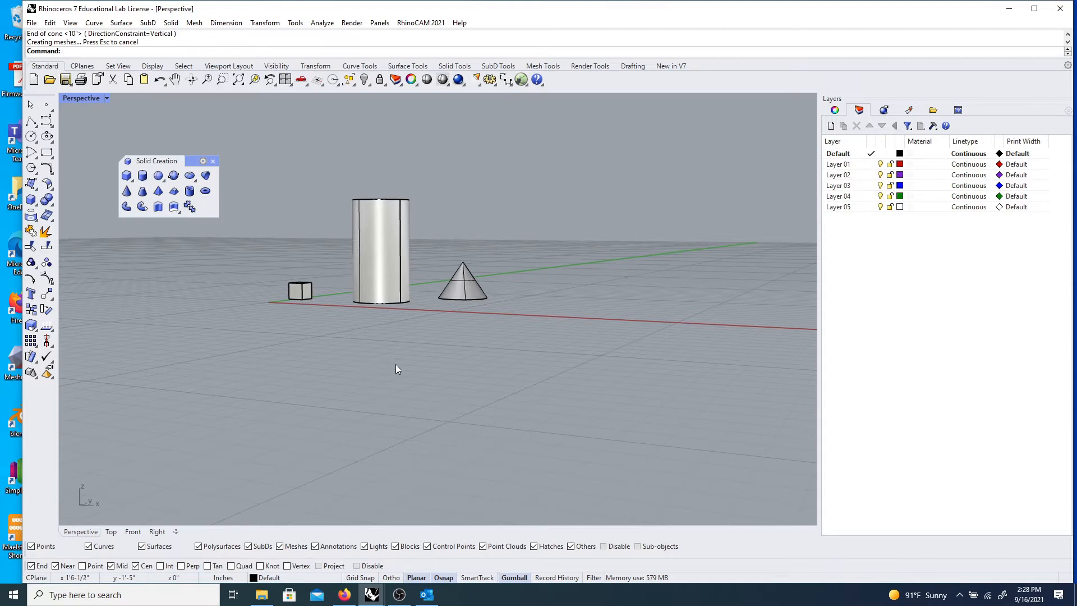
mouse_move(415, 376)
right_down()
mouse_move(406, 365)
mouse_move(413, 380)
right_up()
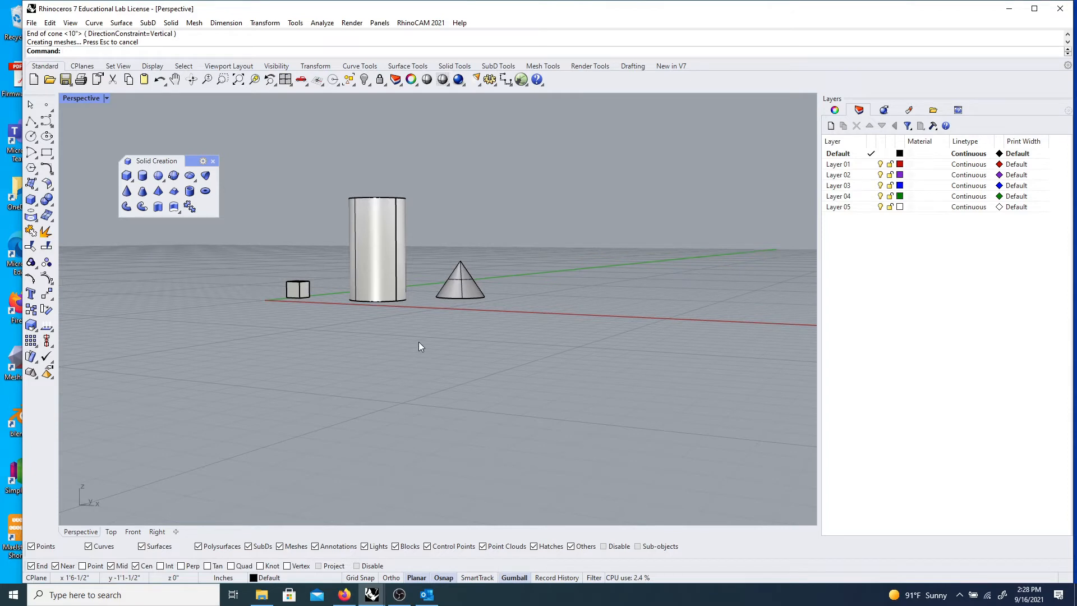
right_drag(417, 341, 409, 369)
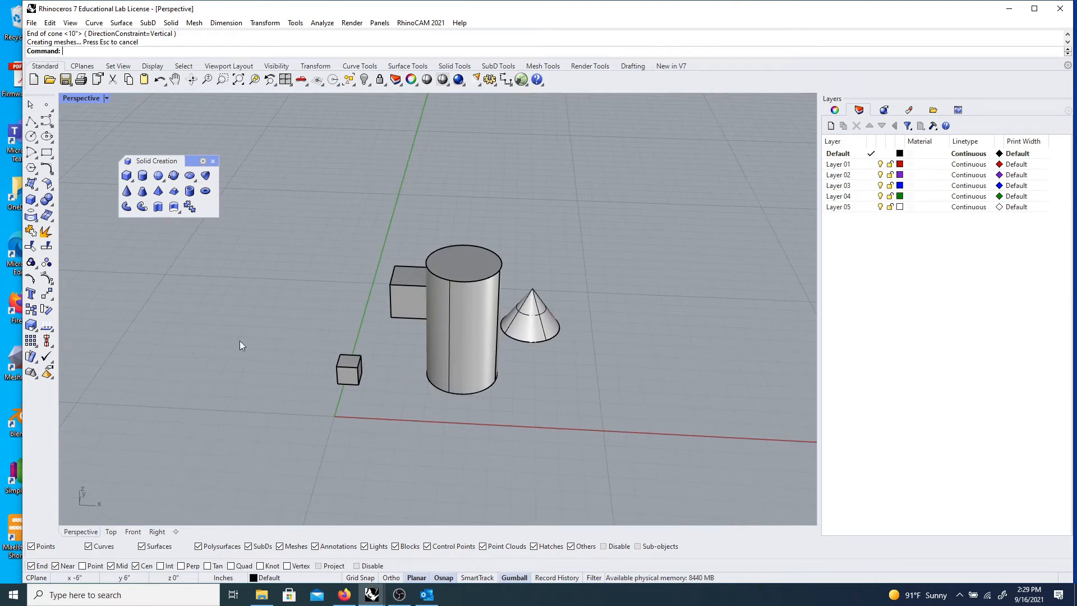
right_drag(379, 279, 440, 325)
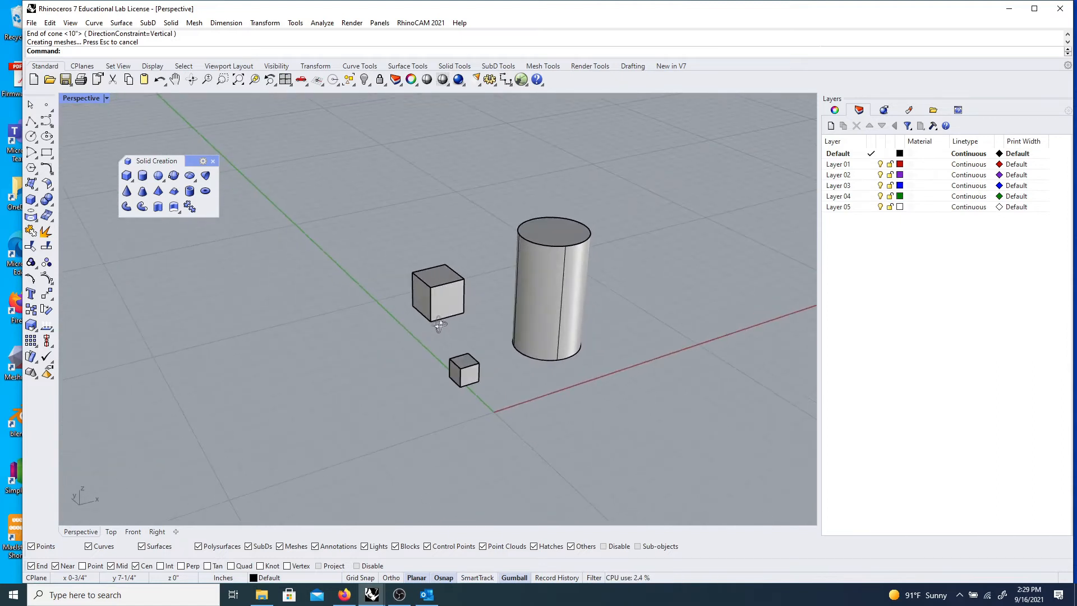
- Select the cylinder, the larger box, the cylinder again and the small cube, one at a time
click(556, 314)
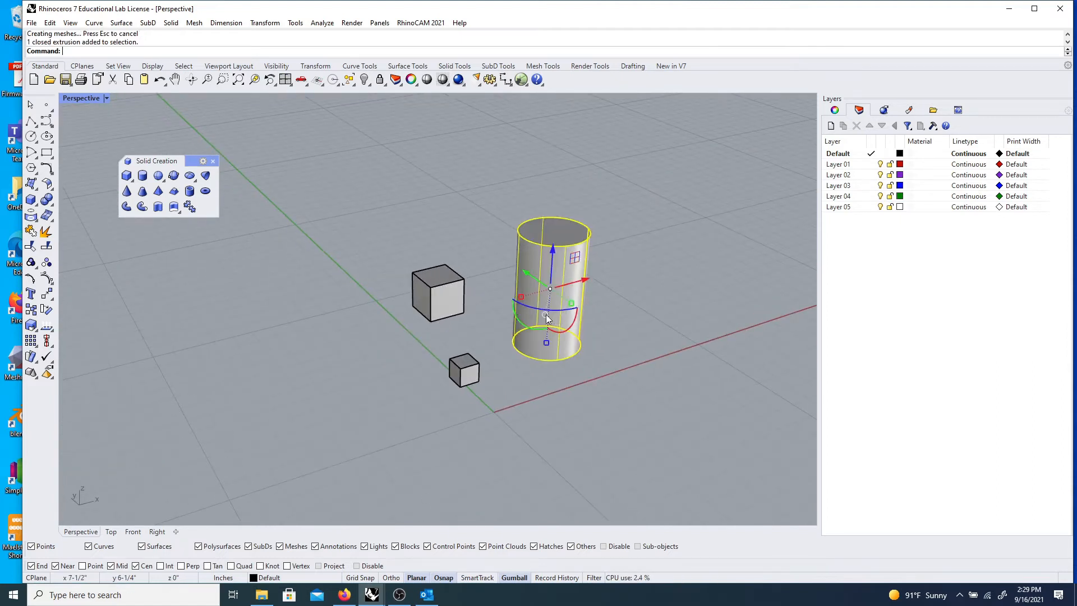
click(414, 298)
click(548, 320)
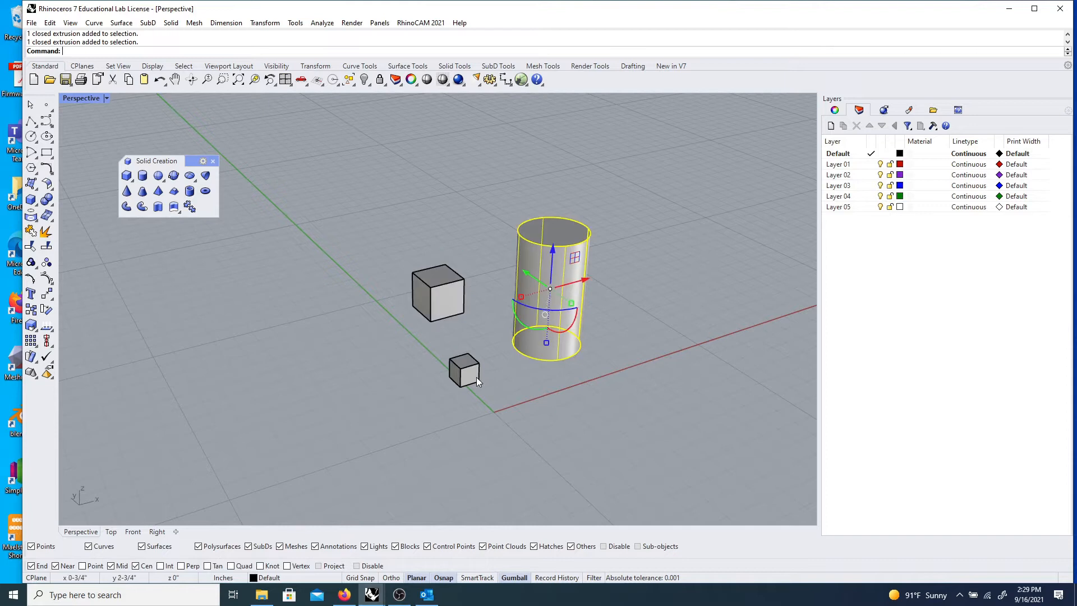
click(465, 370)
- Select all four solids with a selection window, and remove both boxes and the cylinder from the selection, keeping only the cone
drag(594, 437, 365, 273)
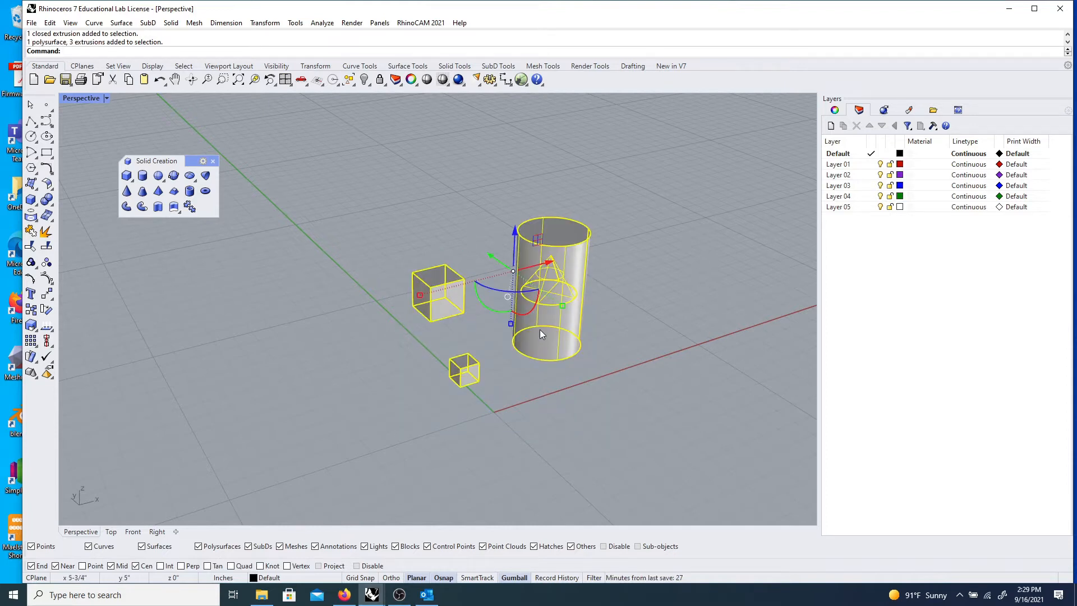
ctrl+click(443, 291)
ctrl+click(466, 366)
scroll(601, 325, down, 3)
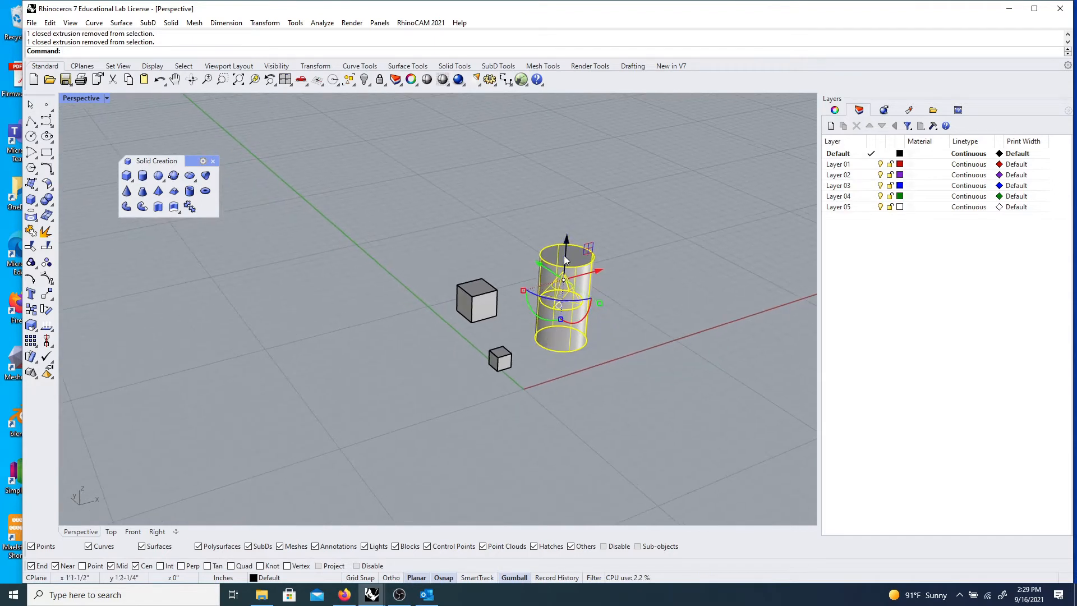
ctrl+click(583, 272)
right_drag(637, 314, 519, 328)
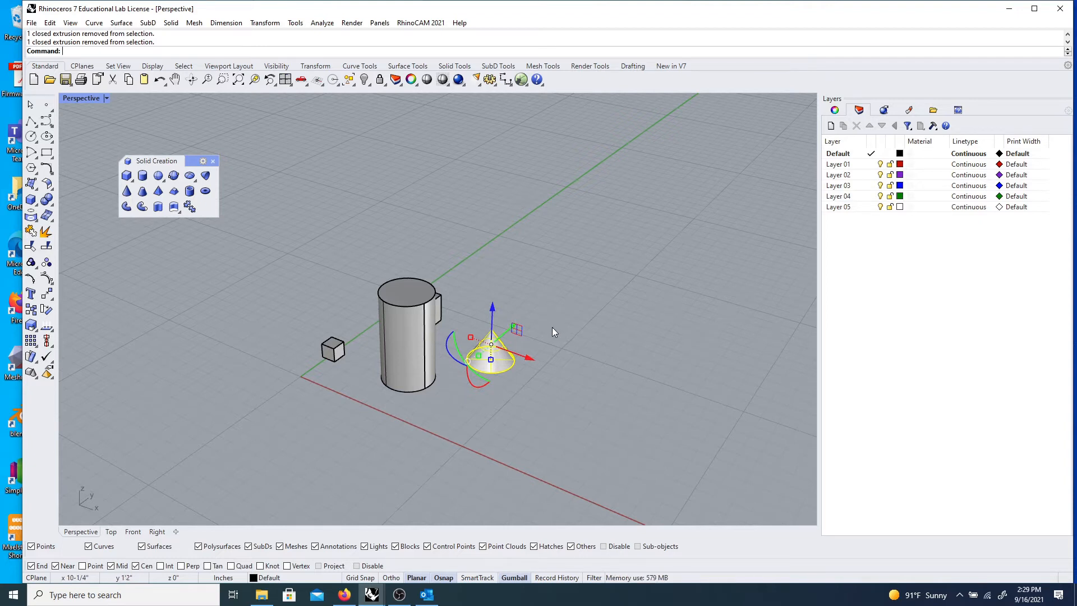
right_drag(599, 359, 600, 378)
right_drag(358, 352, 466, 368)
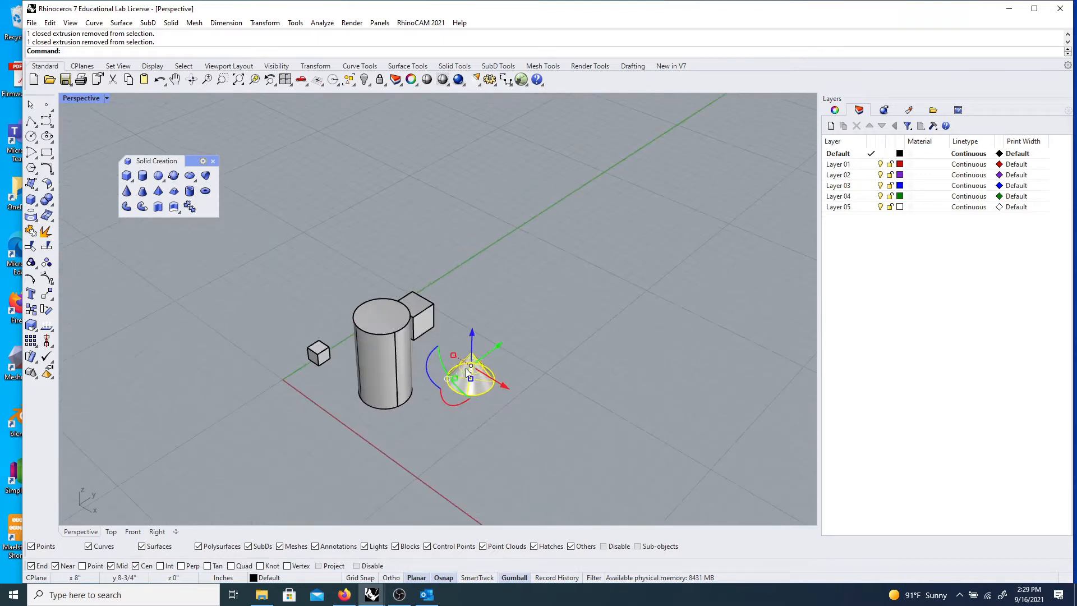
- Select the boxes, cylinder and cone individually, ending with only the larger box selected
click(424, 305)
click(391, 391)
click(315, 350)
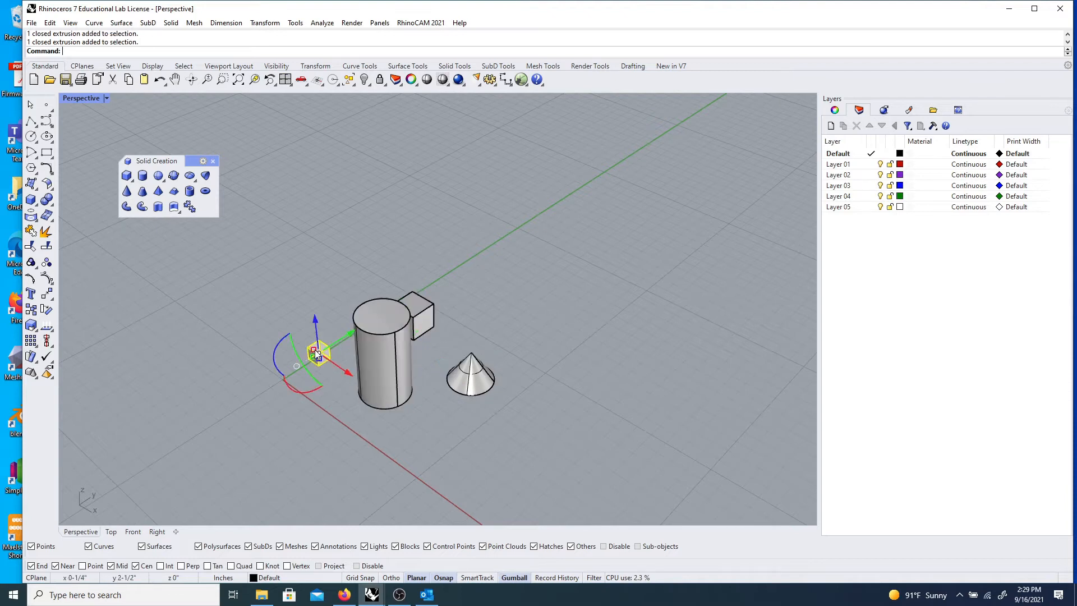
right_drag(404, 432, 480, 386)
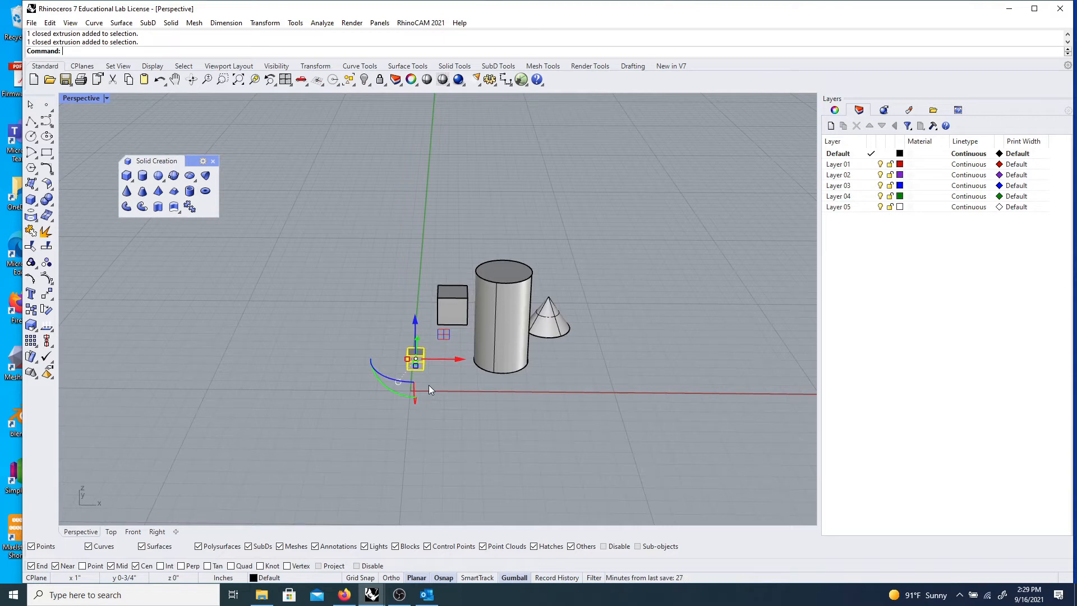
click(485, 357)
click(565, 326)
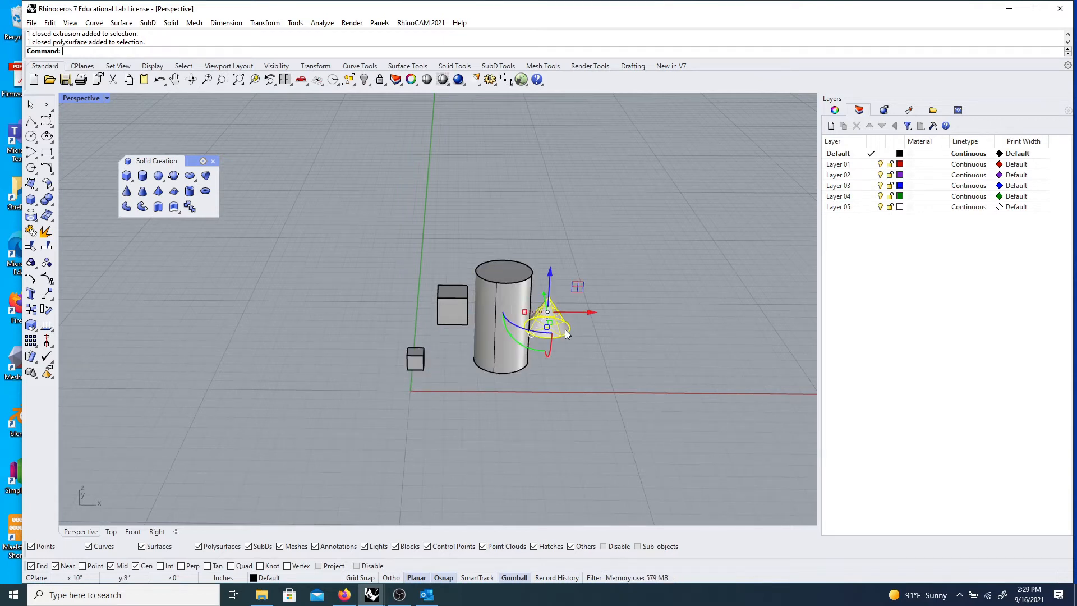
click(463, 305)
- Move the larger box away from the other solids along the Y and X axes, and raise it above the ground plane
right_drag(567, 334, 383, 363)
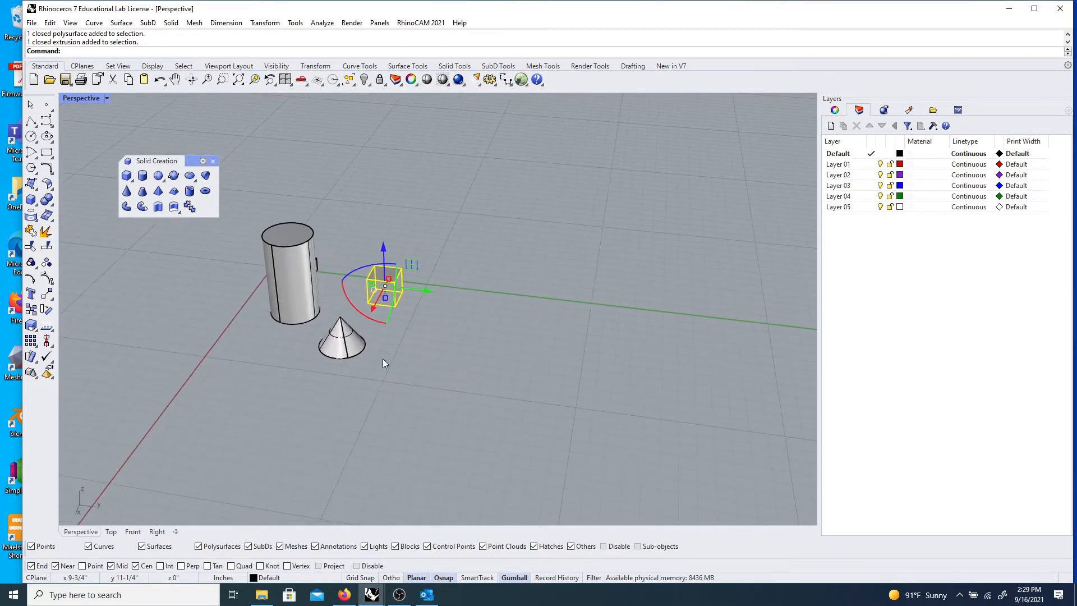
right_drag(439, 328, 370, 342)
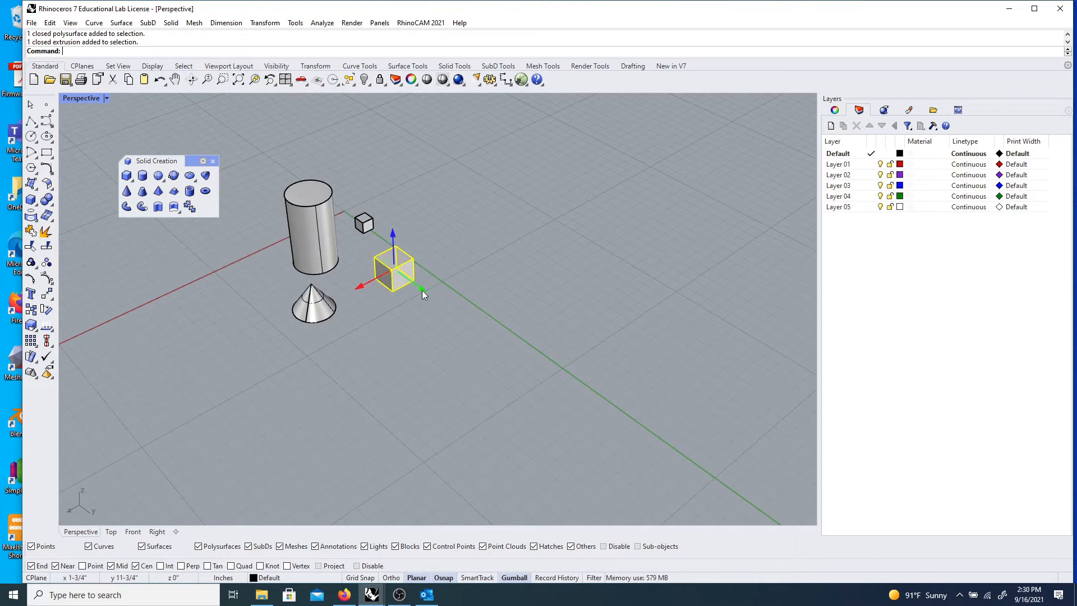
drag(422, 290, 571, 378)
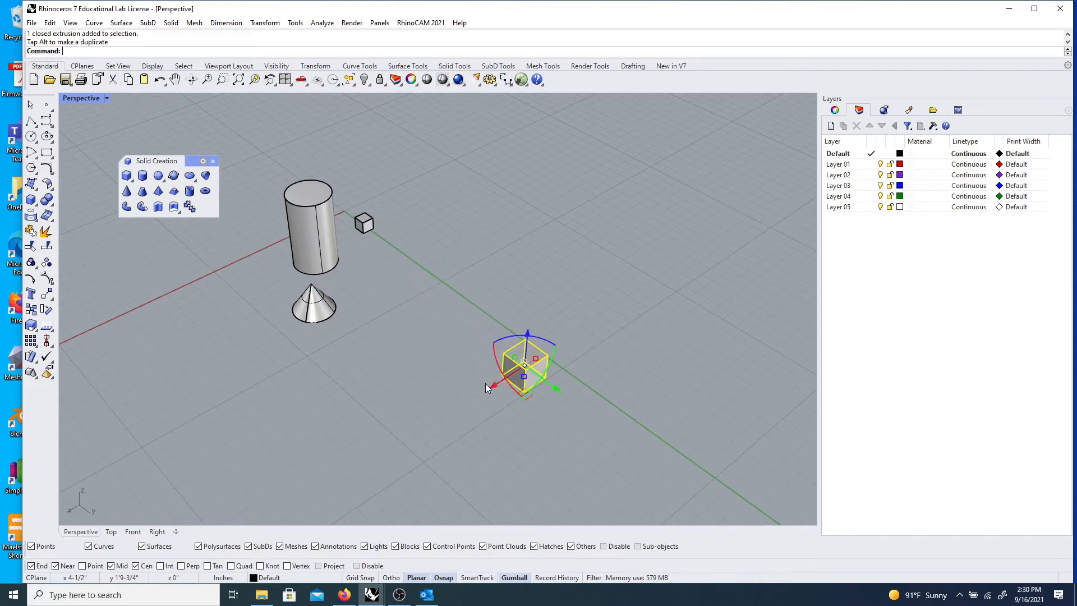
drag(489, 386, 353, 439)
right_drag(411, 416, 507, 328)
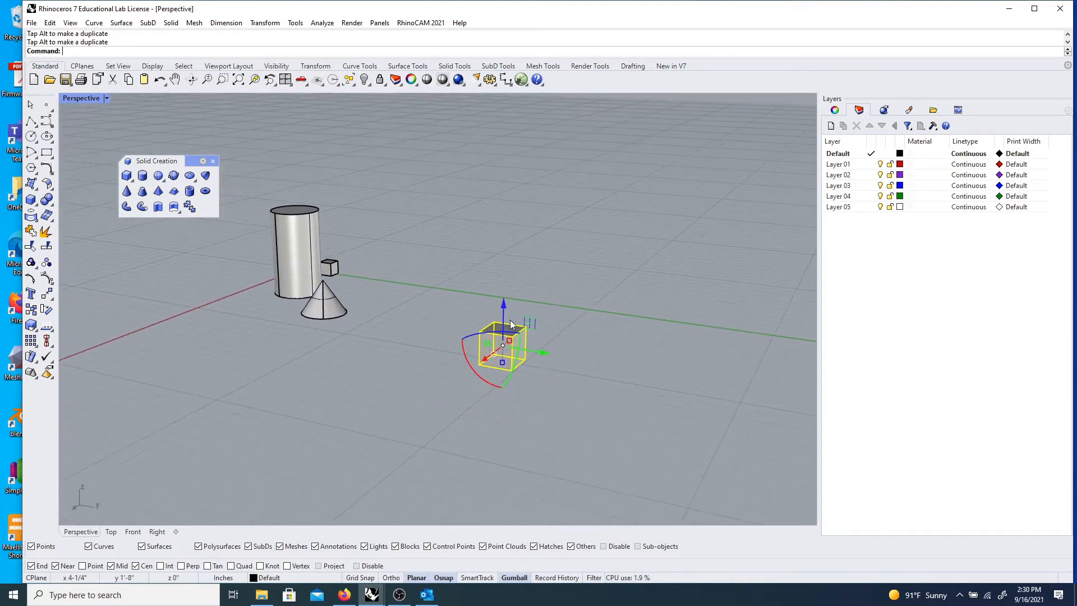
drag(503, 306, 507, 224)
- Move the raised box back past the cone and along X until it overlaps the cylinder's upper part
right_drag(342, 298, 439, 341)
drag(687, 273, 422, 318)
right_drag(422, 318, 546, 347)
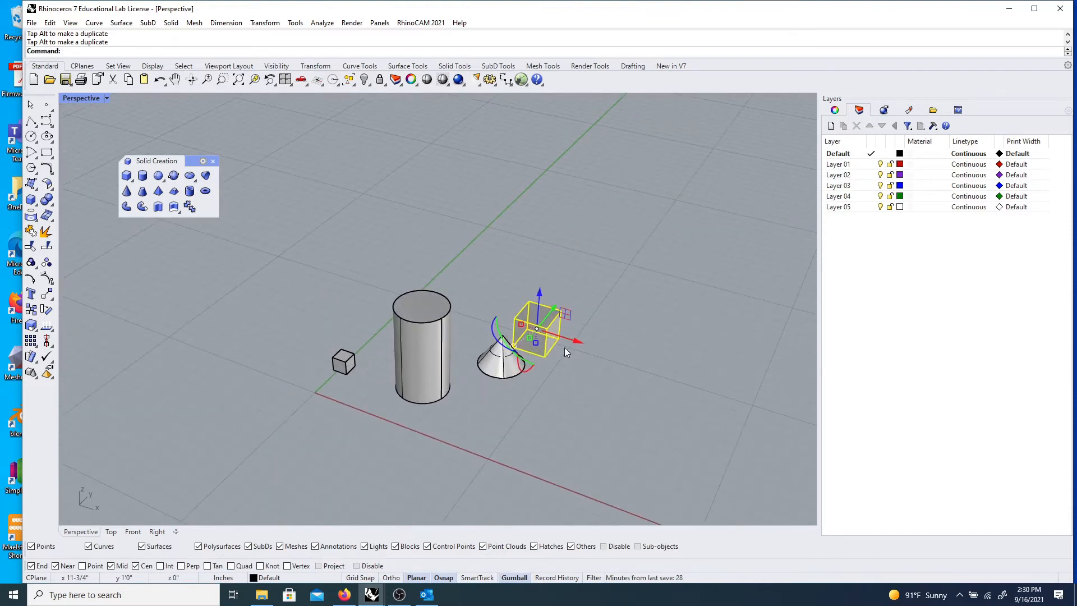
drag(580, 344, 484, 326)
- Raise the cone vertically above the ground plane and shift it horizontally toward the raised box
click(501, 449)
right_drag(500, 448, 415, 330)
click(425, 343)
drag(429, 311, 410, 203)
drag(466, 223, 428, 229)
- Shift the cone along X and fine-tune its position and height so its base overlaps the raised box's top, and deselect it
click(432, 337)
right_drag(432, 337, 496, 344)
click(552, 289)
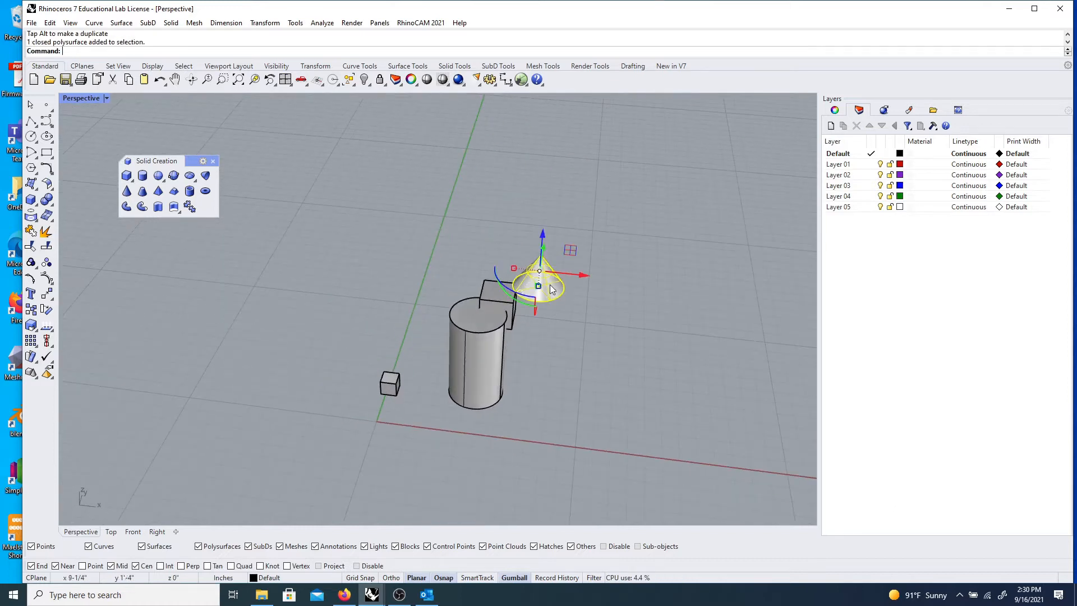
drag(582, 281, 514, 236)
click(611, 296)
right_drag(610, 297, 476, 321)
click(363, 255)
drag(392, 245, 404, 244)
drag(361, 214, 361, 221)
key(Escape)
- Switch the Perspective viewport to Wireframe display and inspect where the cylinder, box and cone overlap
right_drag(403, 332, 479, 359)
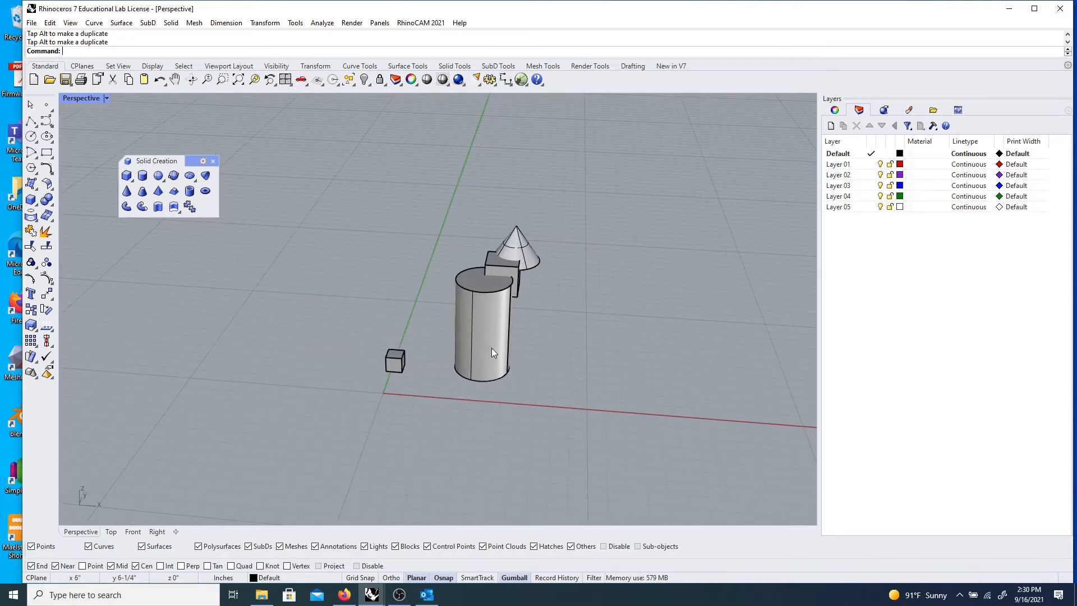
scroll(492, 353, down, 3)
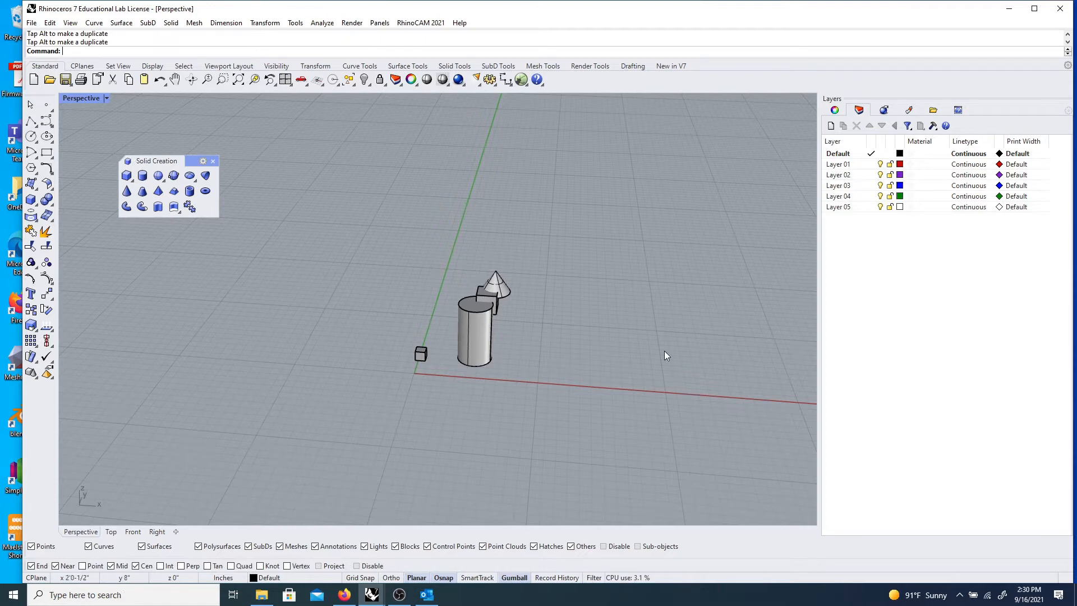
scroll(534, 268, up, 1)
right_drag(534, 268, 404, 314)
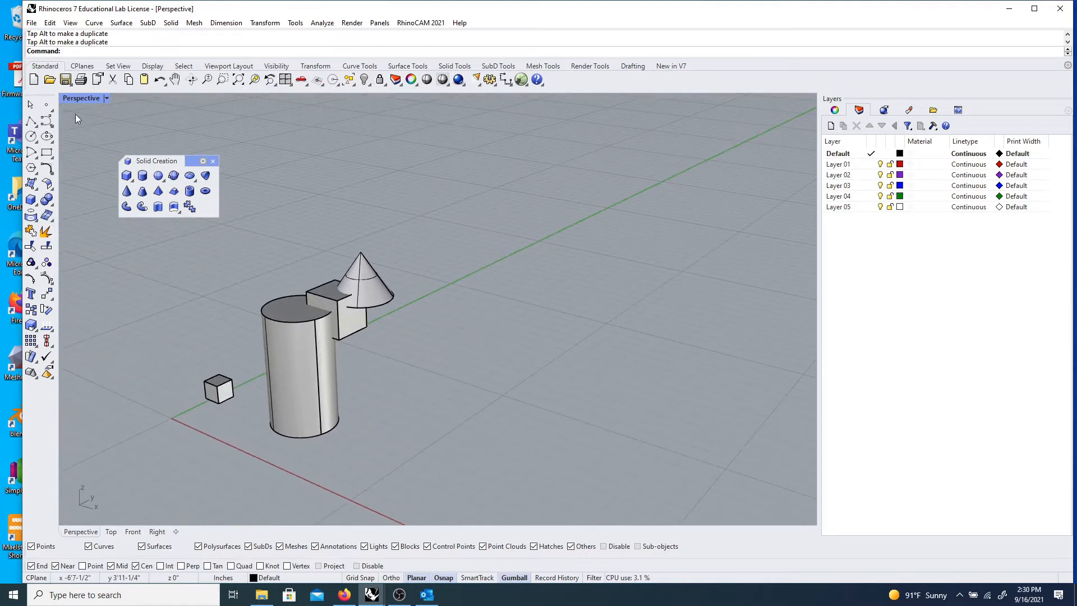
click(79, 99)
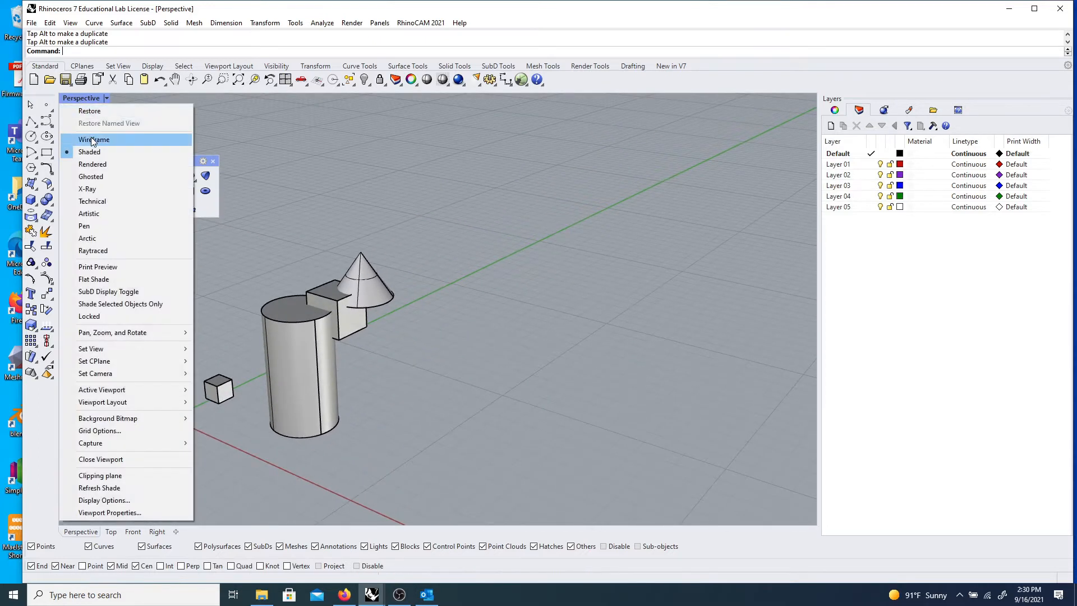
click(90, 138)
scroll(357, 303, up, 6)
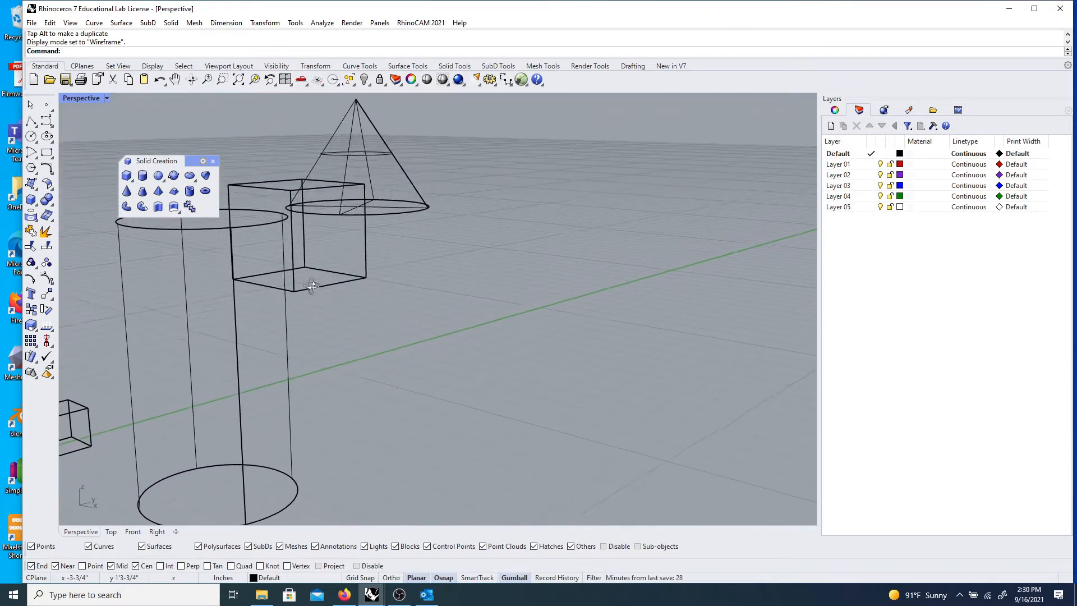
right_drag(313, 292, 314, 295)
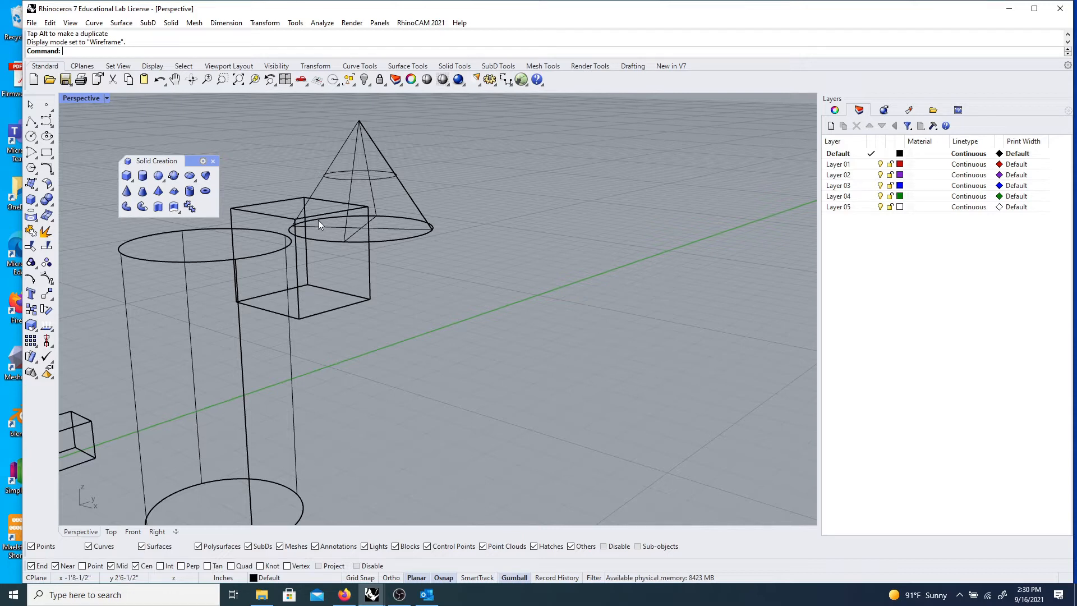
- Switch the Perspective viewport from Wireframe to Shaded display and bring all the solids into view
click(79, 99)
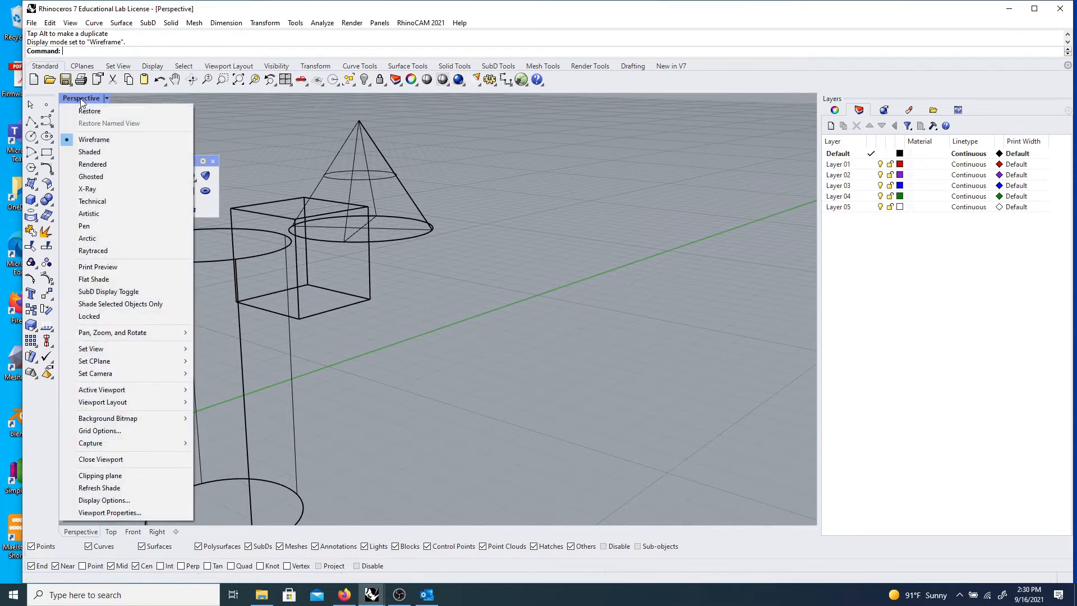
click(92, 150)
scroll(350, 294, down, 13)
right_drag(321, 291, 373, 306)
scroll(370, 306, up, 5)
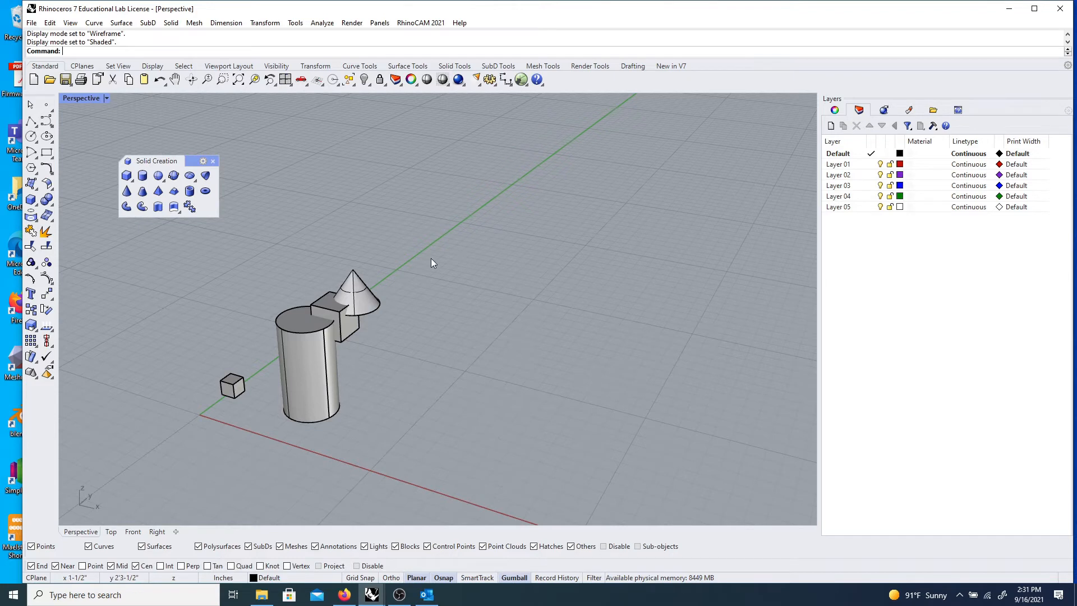
- Open the Solid Tools palette and float it over the viewport beside the Solid Creation palette
click(46, 203)
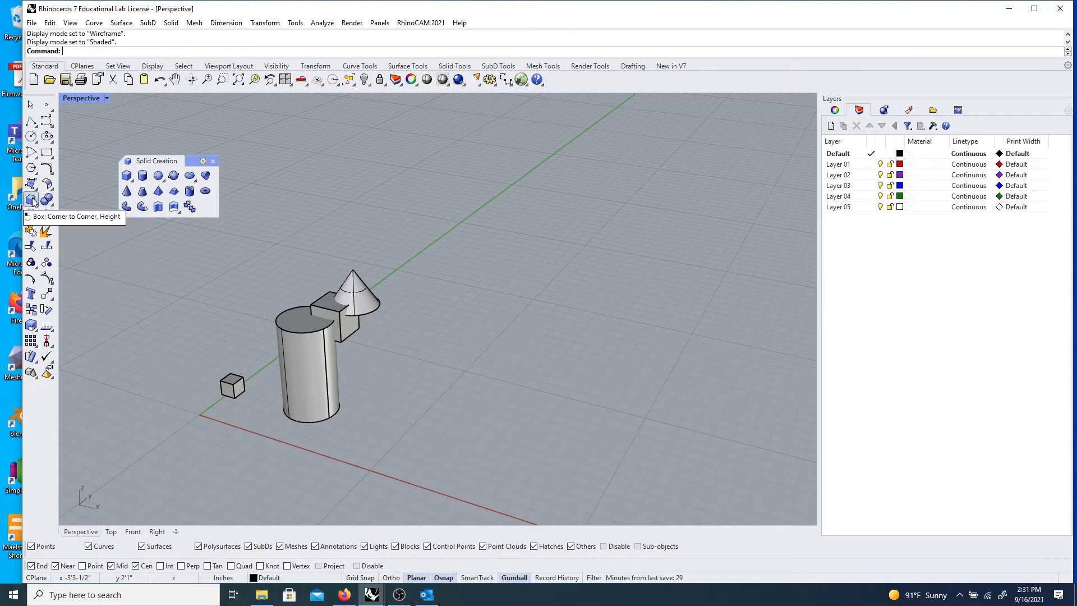
click(47, 200)
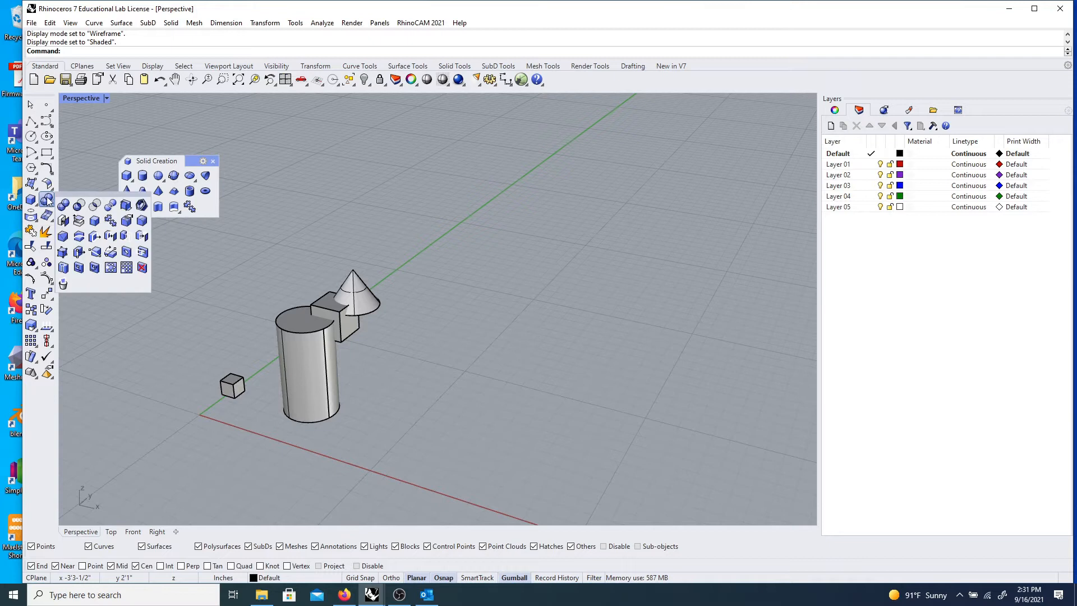
drag(67, 199, 280, 131)
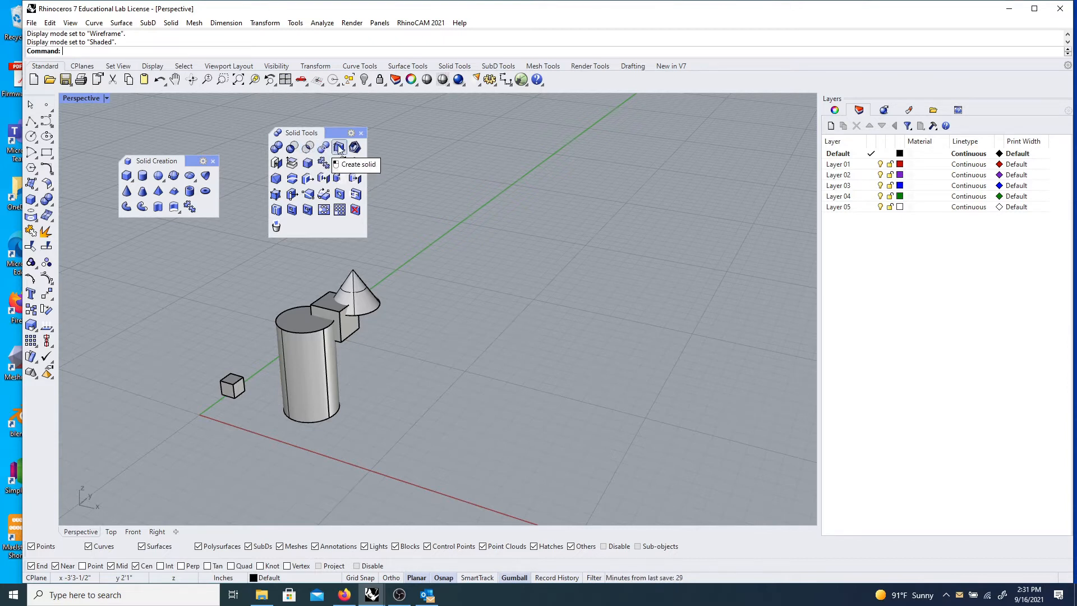
- Run the Zoom command with the All and Extents options to fit every object in all viewports
right_drag(447, 245, 321, 401)
scroll(318, 398, down, 15)
scroll(324, 401, up, 10)
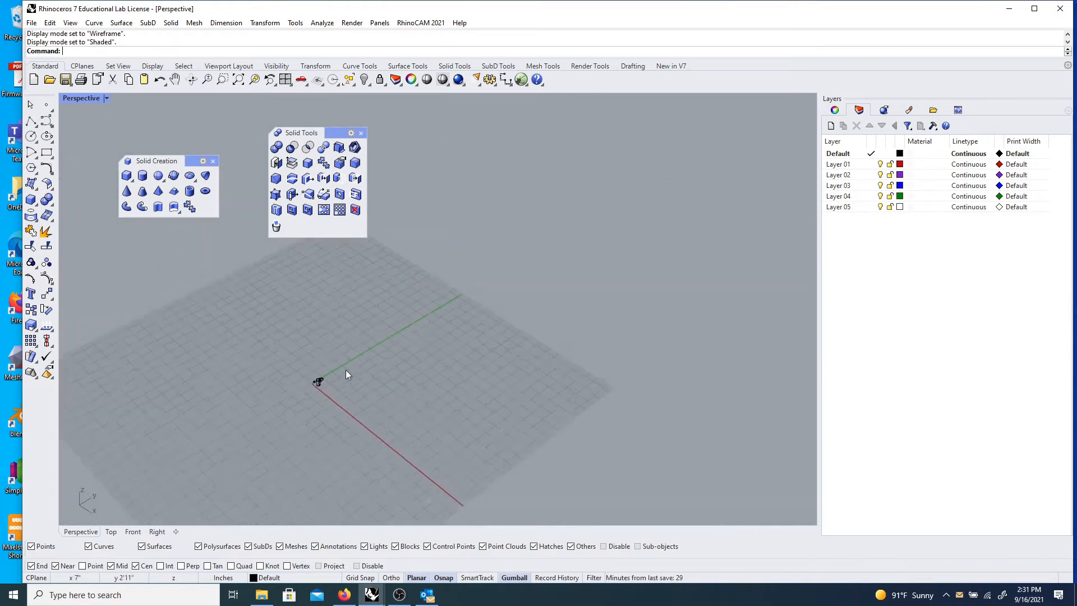
scroll(334, 398, down, 9)
mouse_move(285, 404)
right_down()
mouse_move(300, 379)
mouse_move(290, 389)
right_up()
scroll(290, 389, down, 6)
scroll(267, 425, up, 5)
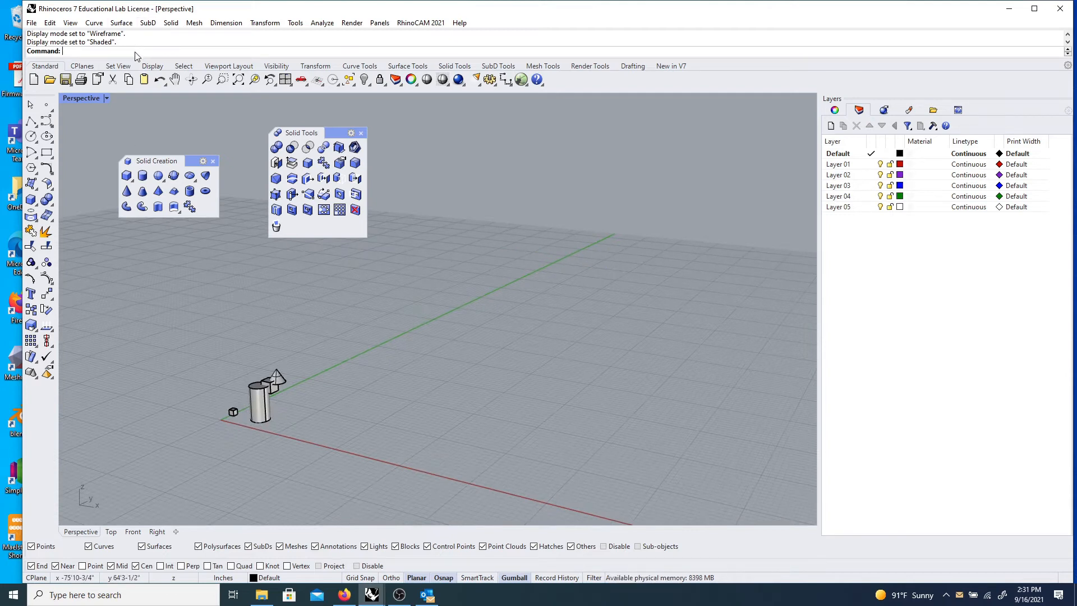
text(zoo)
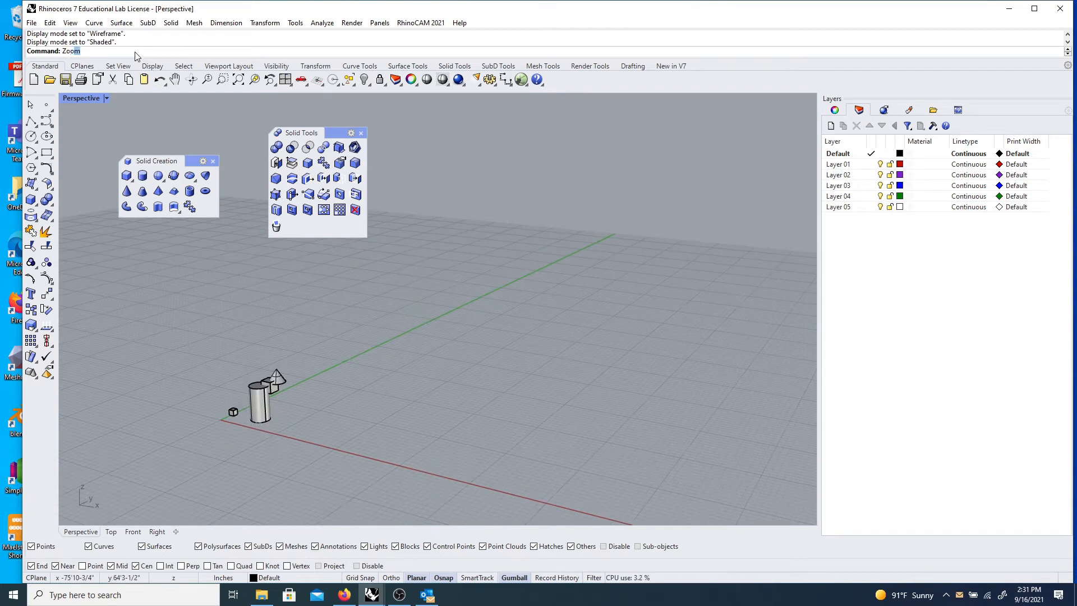
text(m)
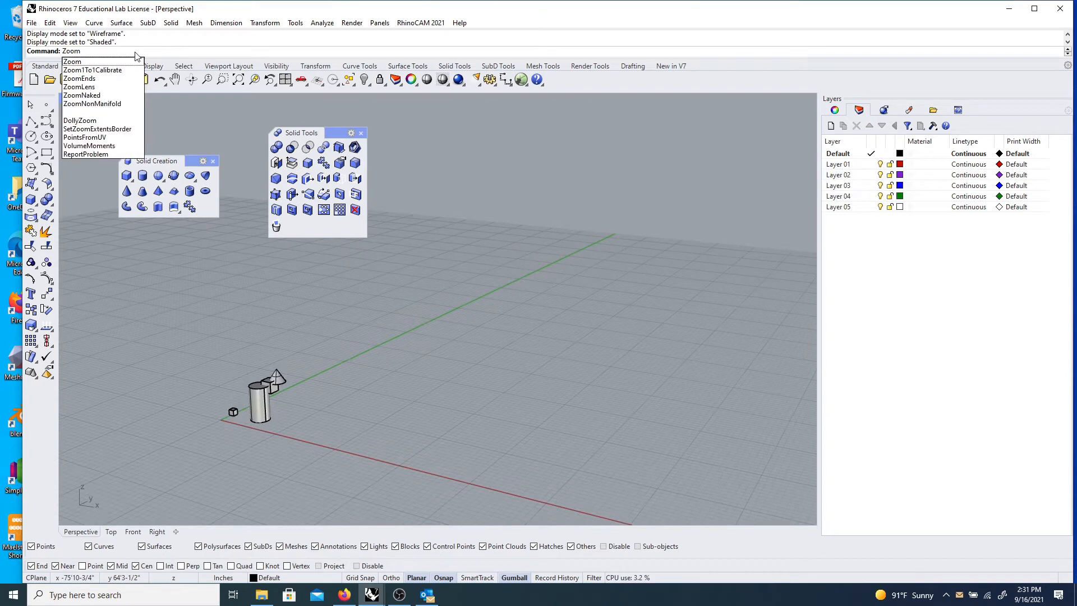
click(89, 62)
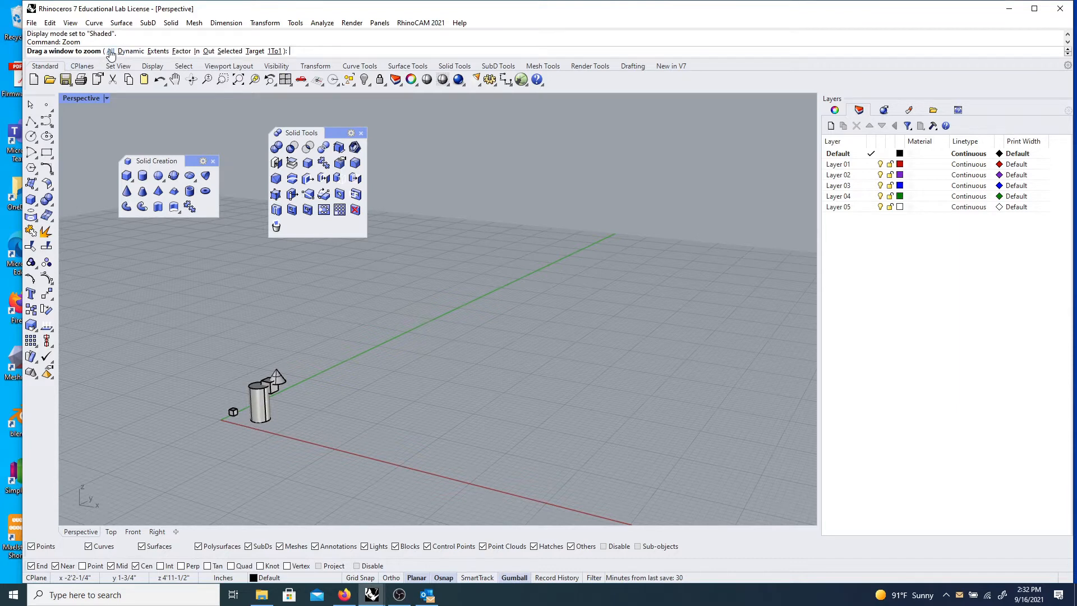
click(110, 51)
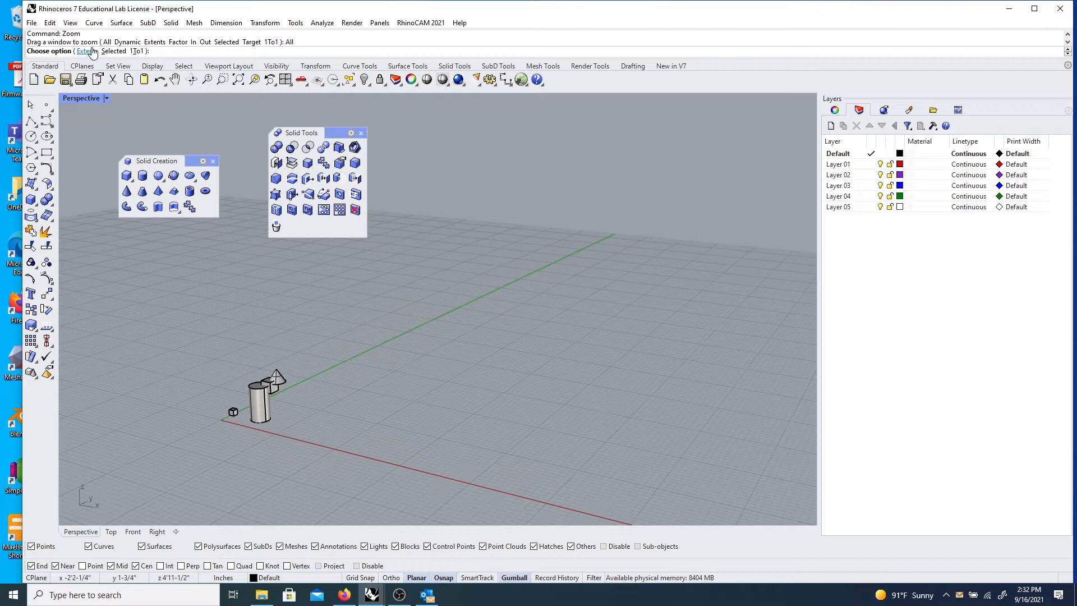
click(93, 51)
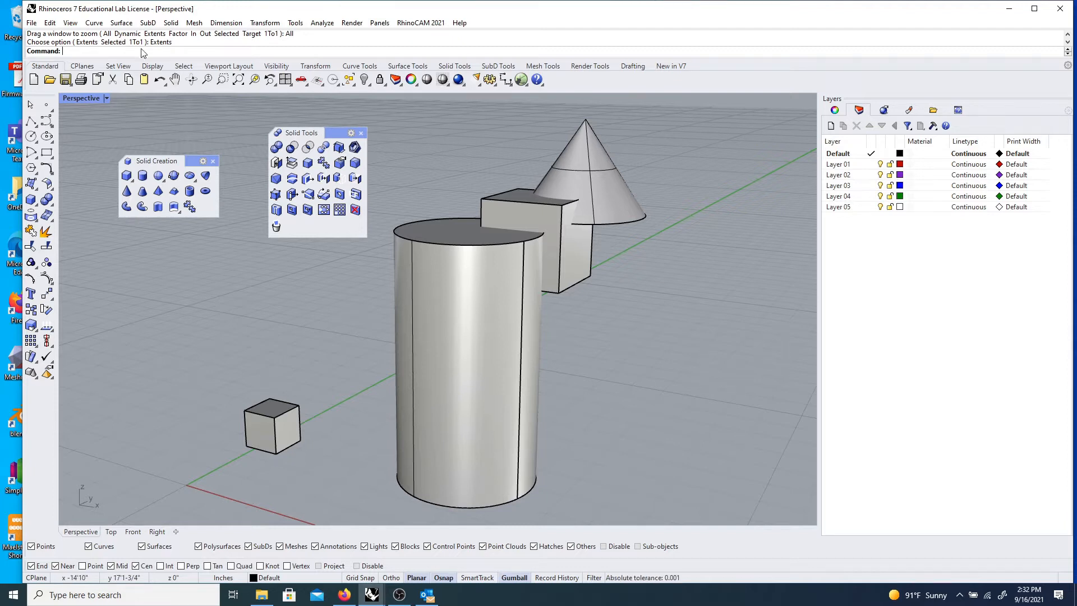
- Select the cone, zoom the view to the selected object, inspect it and deselect it
scroll(402, 227, down, 10)
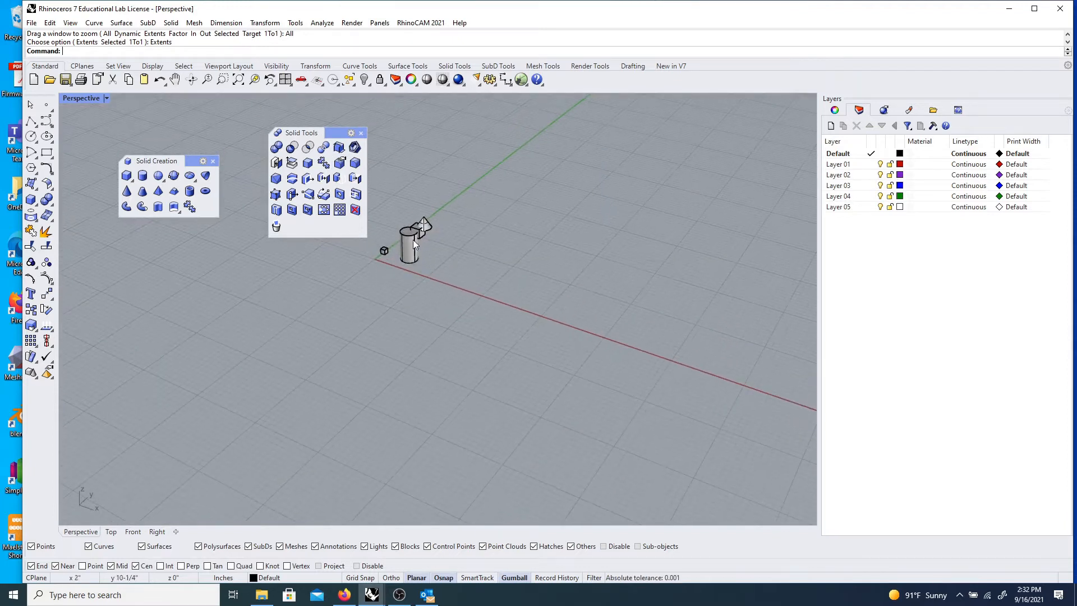
scroll(406, 214, up, 5)
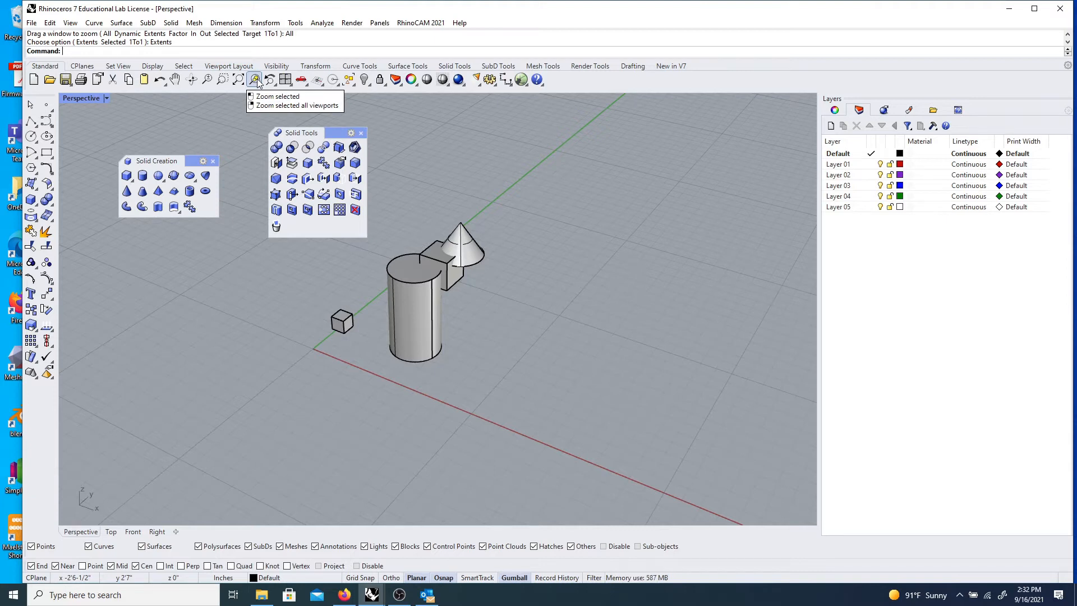
right_drag(387, 293, 428, 267)
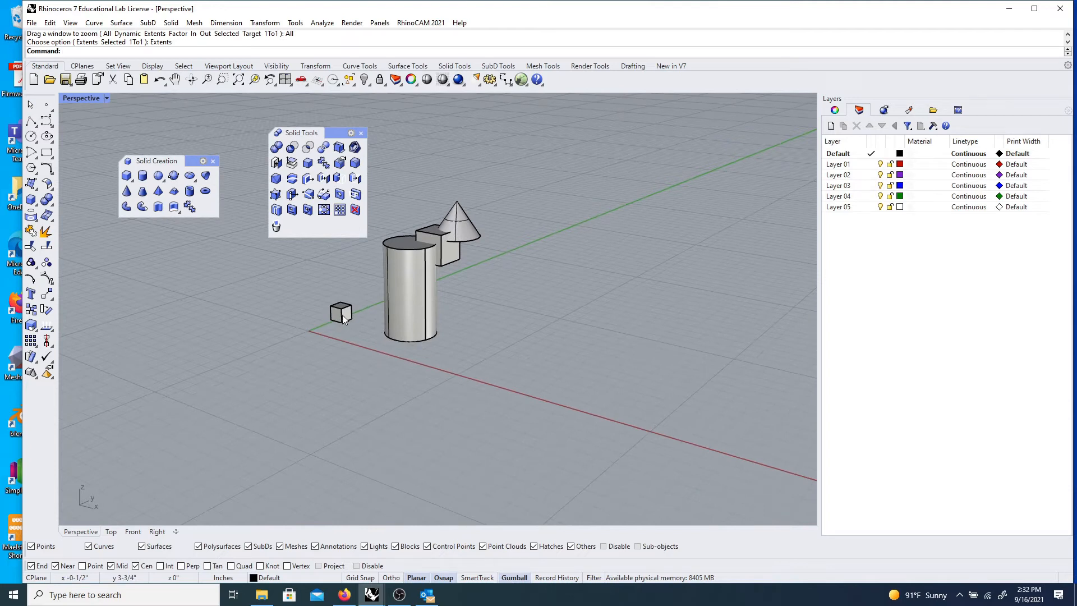
click(470, 234)
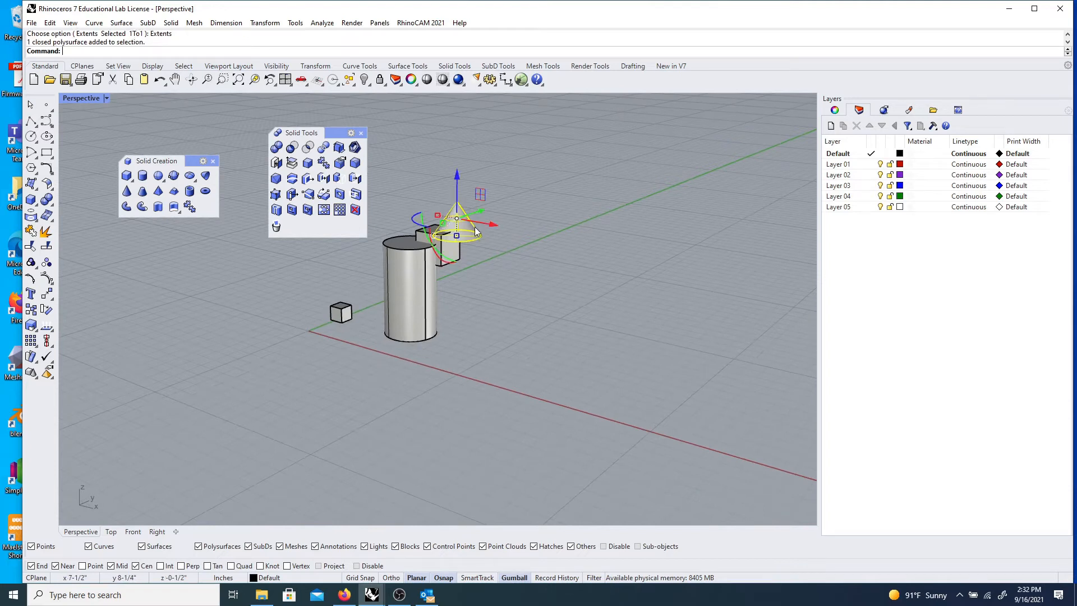
click(256, 80)
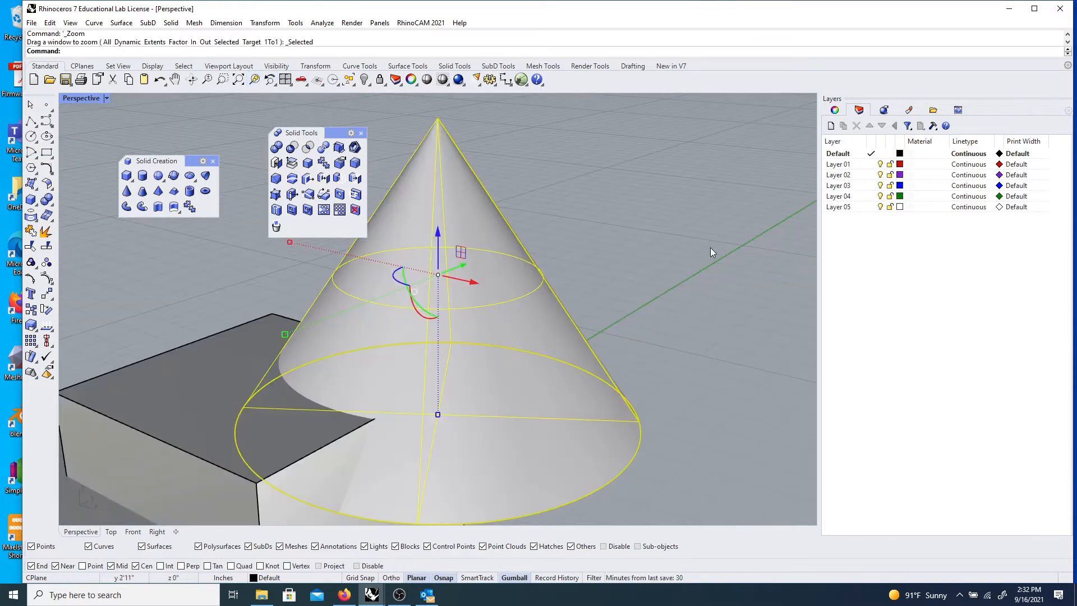
right_drag(700, 314, 354, 216)
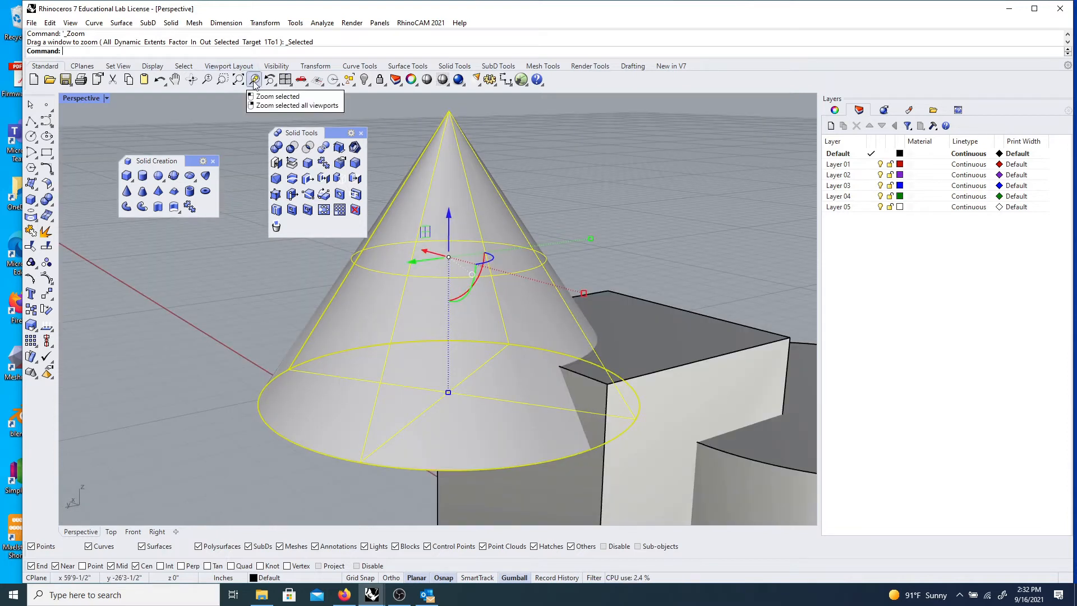
scroll(237, 291, down, 5)
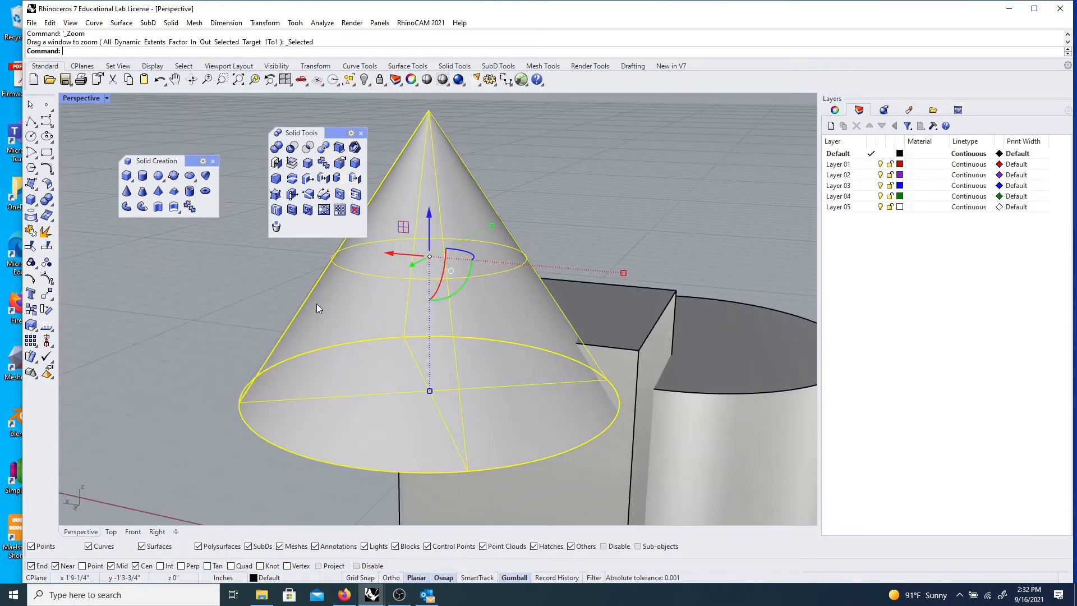
click(265, 306)
- Merge the cylinder and the raised box that overlaps its upper part into one solid with Boolean Union
right_drag(264, 306, 375, 300)
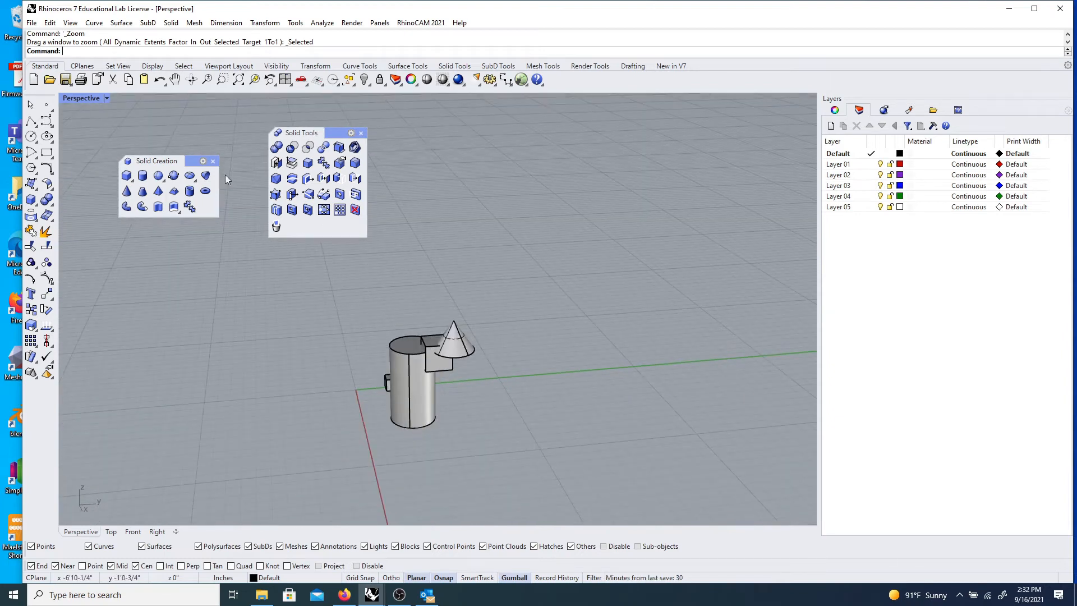
scroll(415, 392, up, 5)
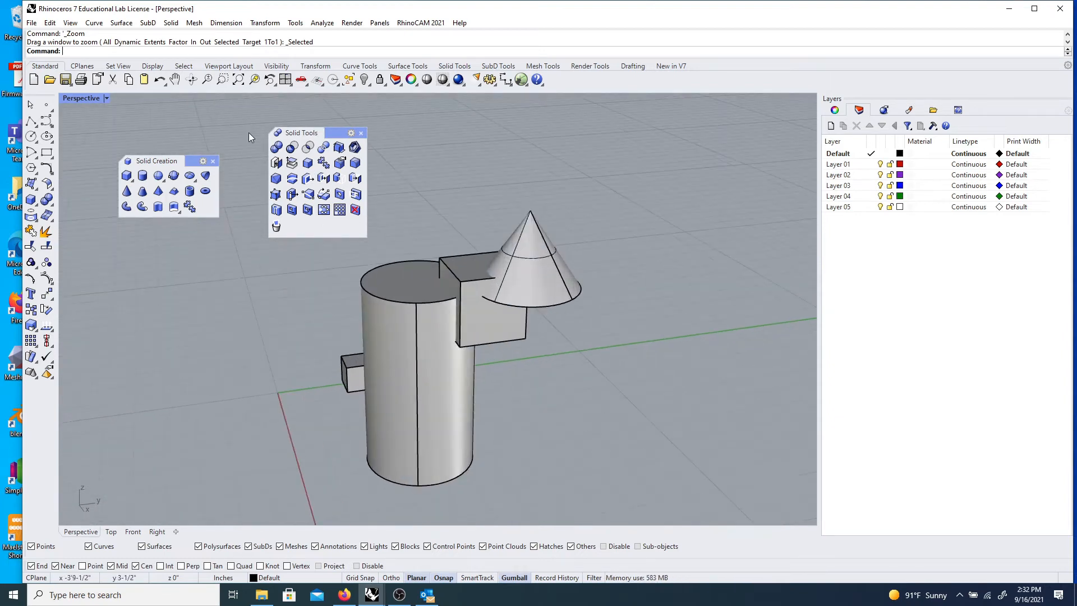
click(277, 148)
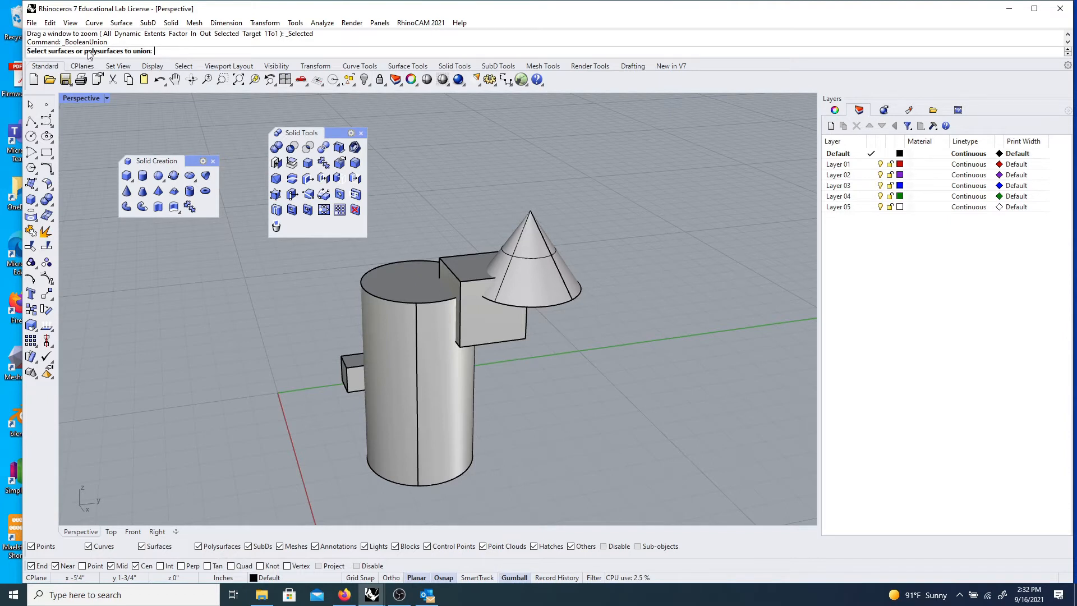
scroll(449, 314, down, 3)
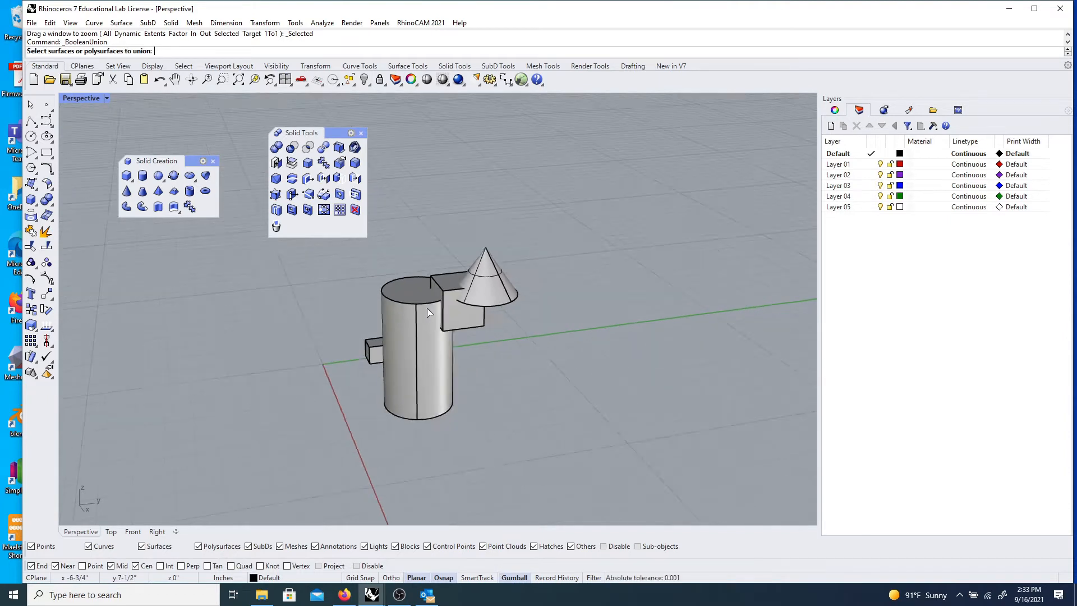
scroll(448, 314, up, 5)
mouse_move(422, 308)
right_down()
mouse_move(427, 294)
mouse_move(437, 308)
right_up()
click(437, 308)
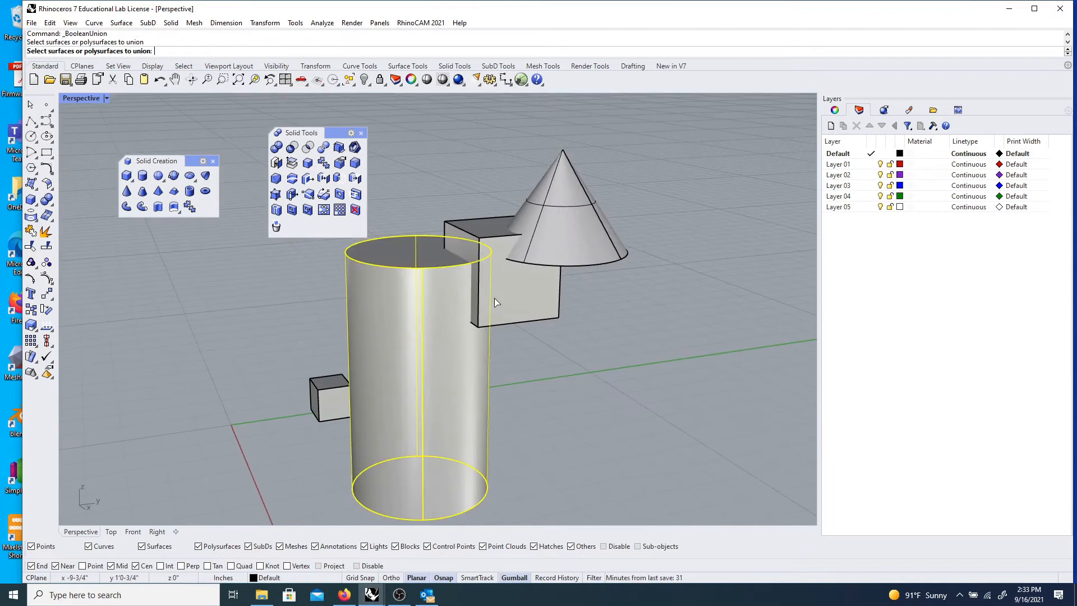
click(515, 295)
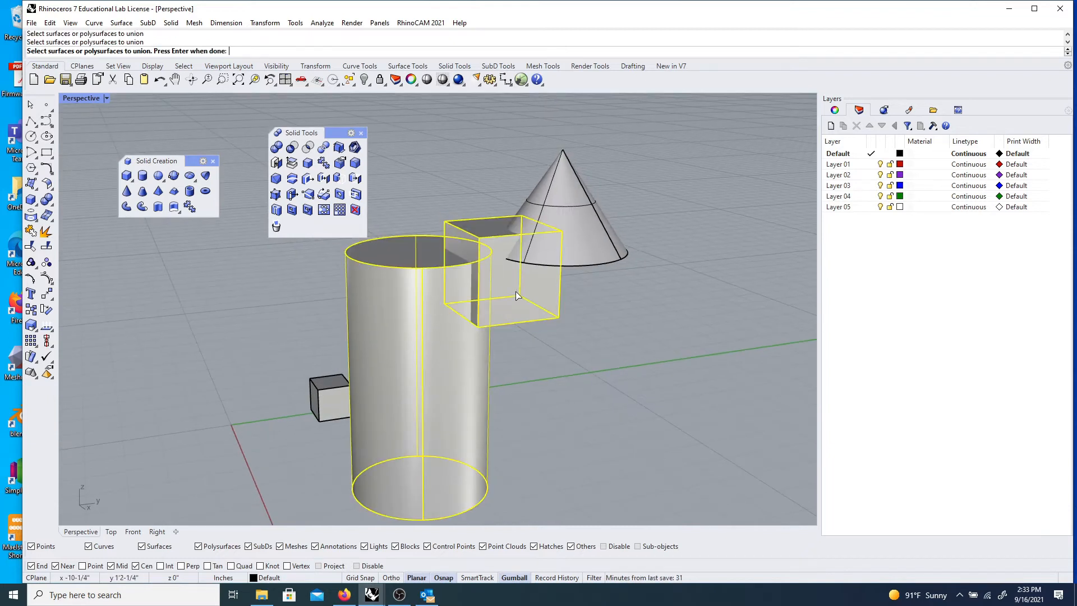
scroll(348, 283, down, 2)
key(Return)
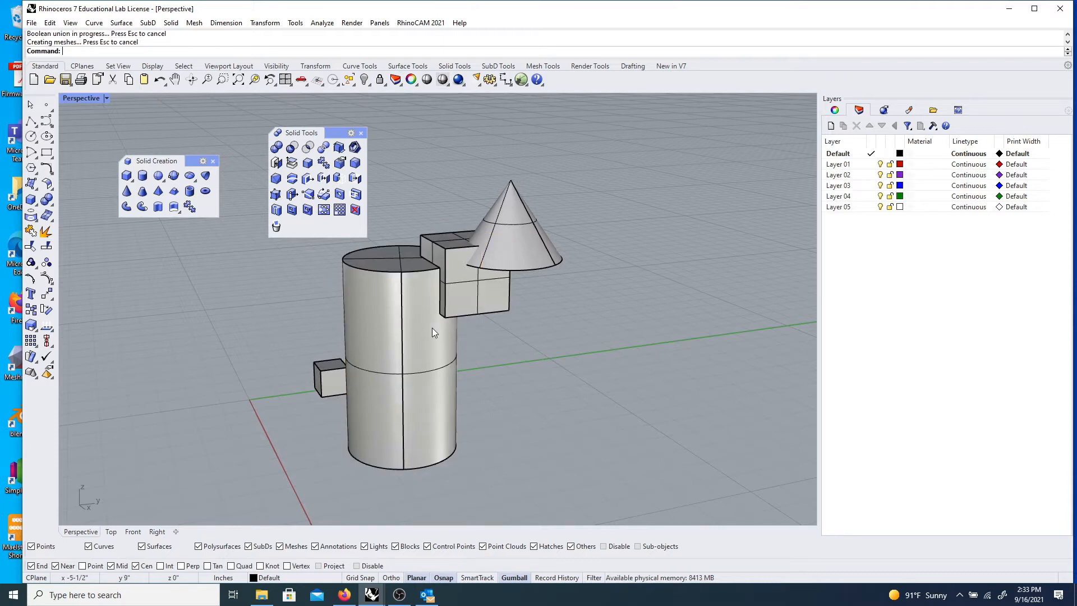
- Move the merged cylinder and box along Y away from the cone and deselect it
click(433, 330)
drag(460, 339, 305, 348)
click(402, 396)
- Switch the Perspective viewport to Wireframe display and examine the joint between the merged cylinder and box
right_drag(401, 395, 287, 279)
scroll(187, 280, up, 4)
click(81, 99)
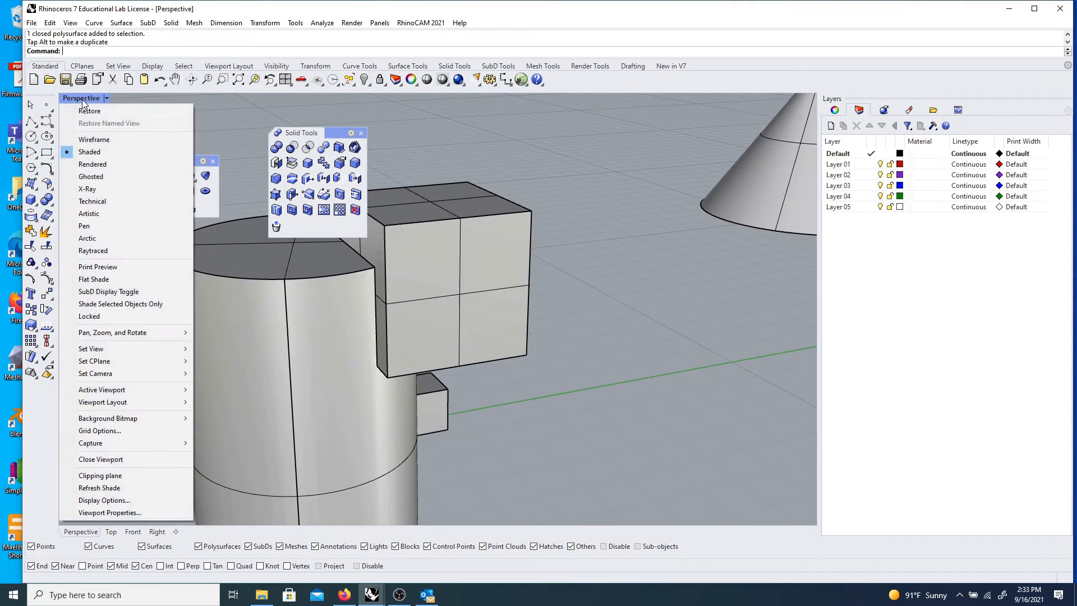
click(101, 141)
right_drag(318, 309, 408, 272)
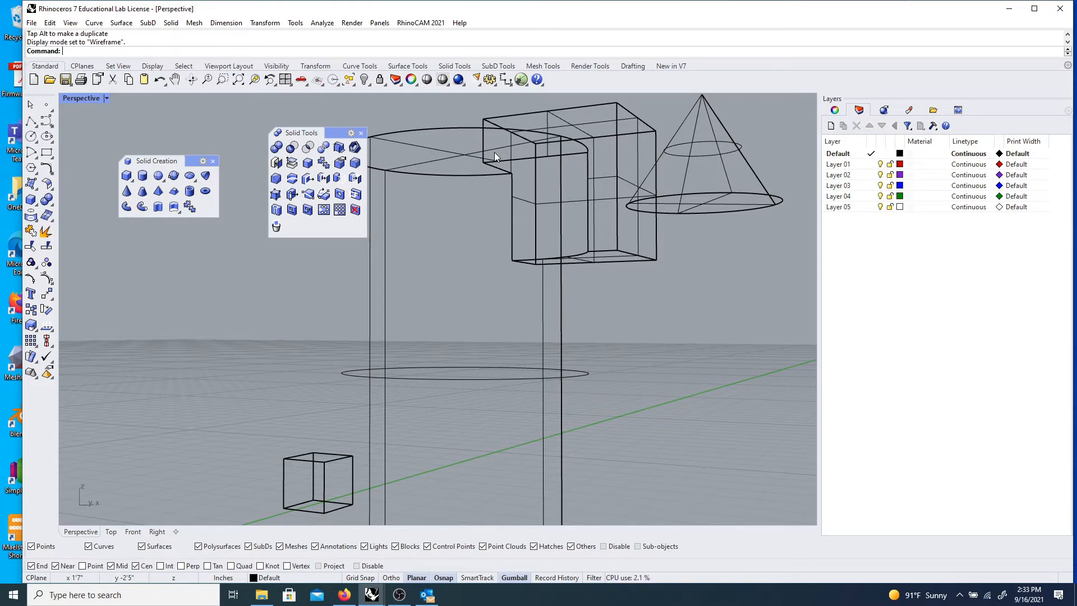
right_drag(507, 220, 586, 288)
scroll(587, 288, up, 5)
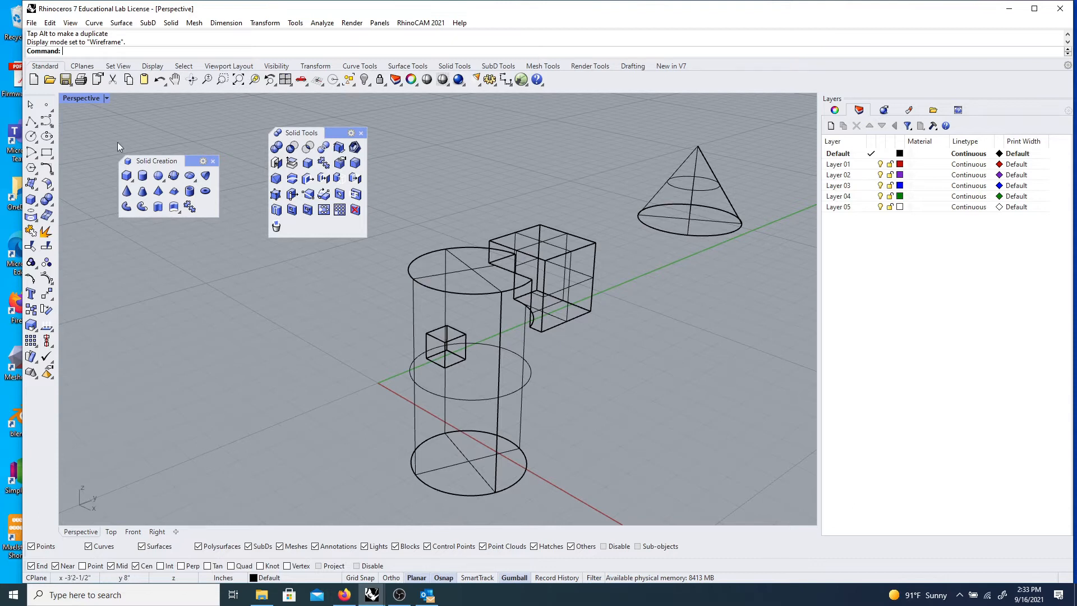
- Return the Perspective viewport to Shaded display
click(100, 98)
click(90, 152)
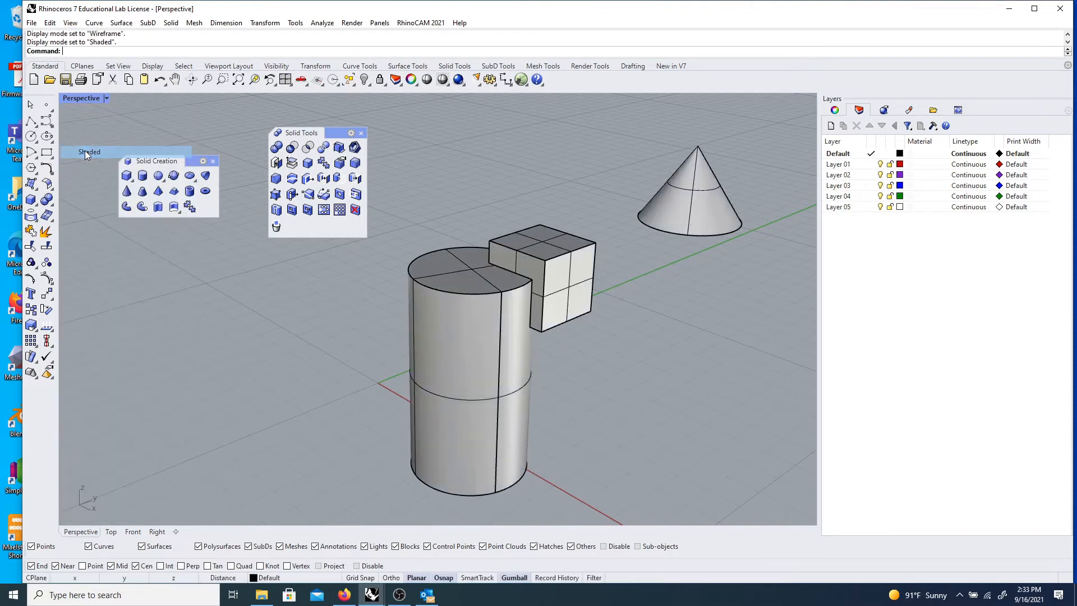
scroll(403, 230, down, 4)
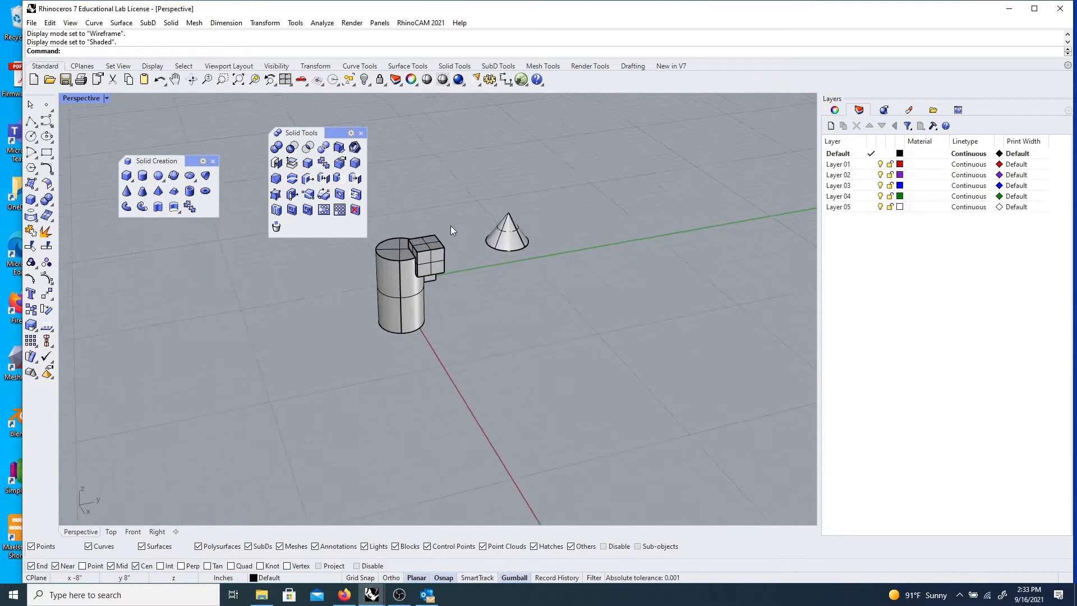
scroll(452, 226, up, 5)
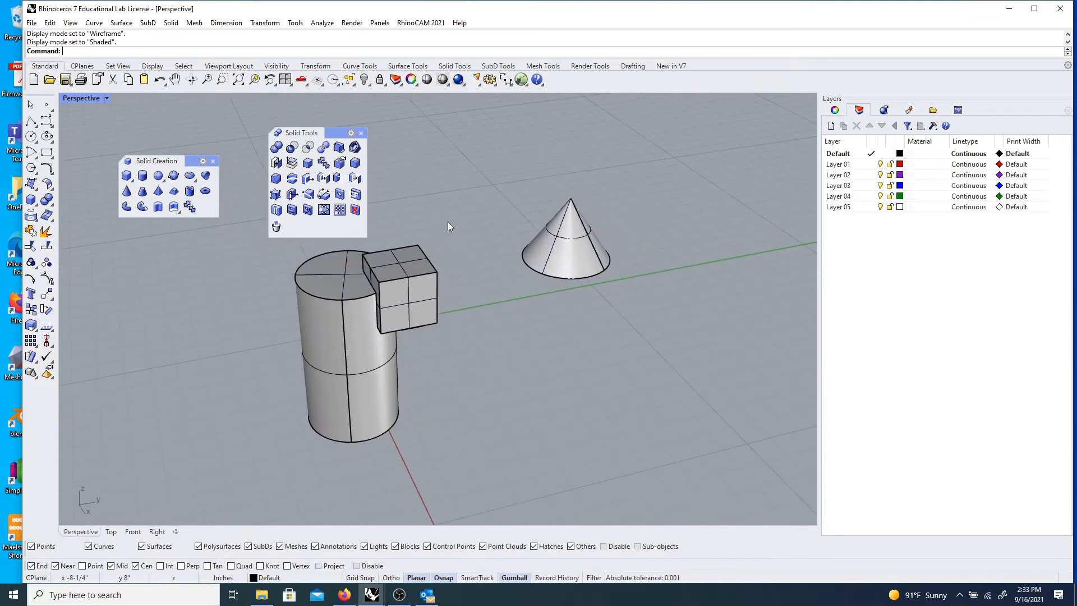
right_drag(466, 298, 507, 296)
- Select the merged cylinder and box to check that they act as one object, and deselect it
click(386, 359)
click(516, 356)
scroll(491, 339, down, 8)
scroll(469, 334, up, 8)
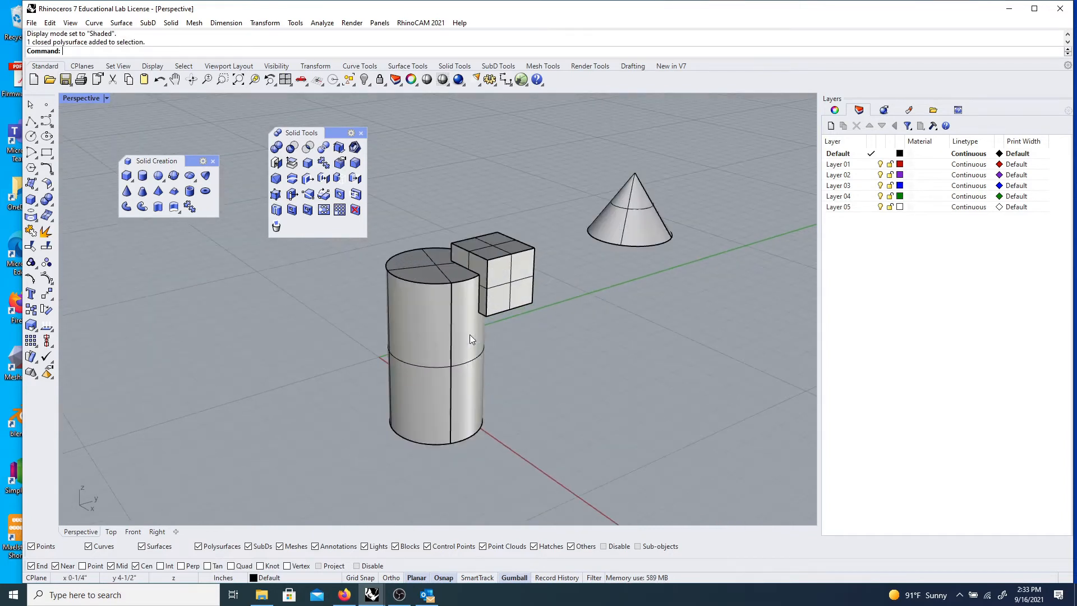
scroll(470, 338, down, 8)
scroll(468, 338, up, 2)
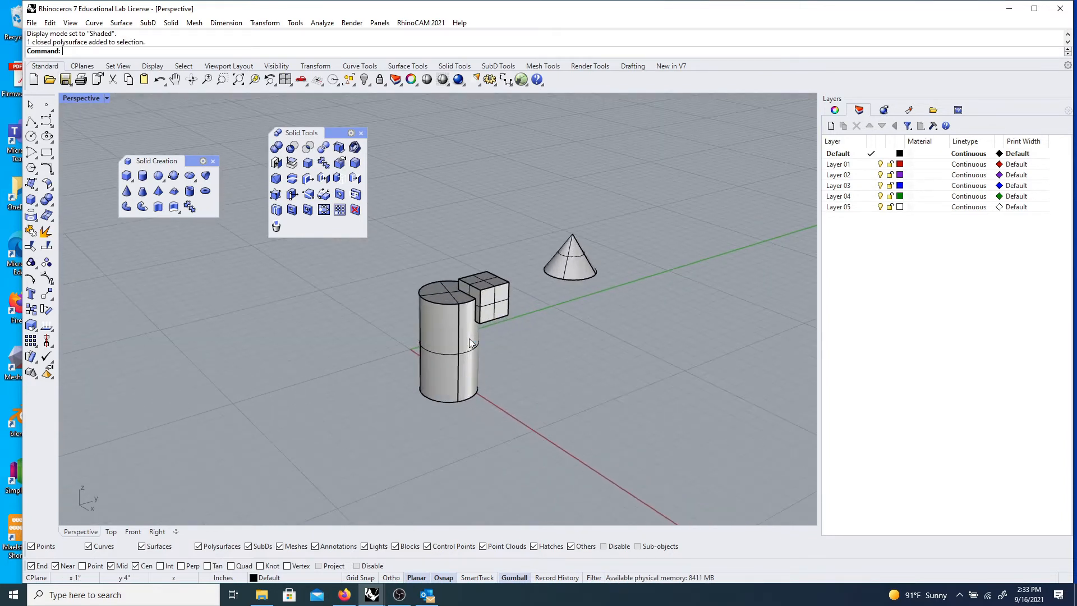
right_drag(506, 348, 530, 369)
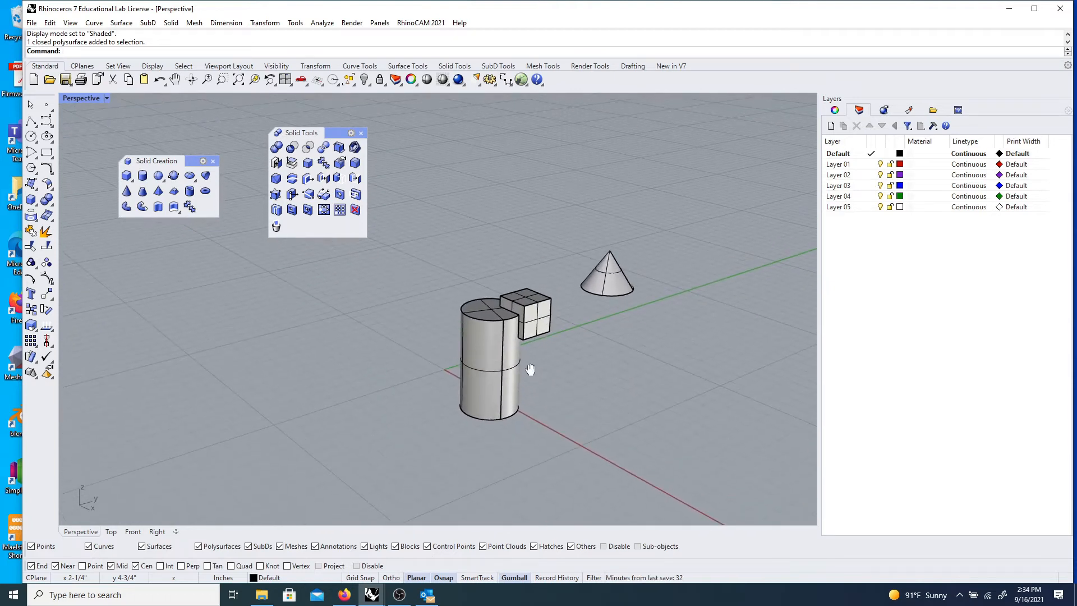
- Switch the Perspective viewport to Wireframe display to view the merged cylinder and box beside the small box and cone
scroll(547, 362, up, 2)
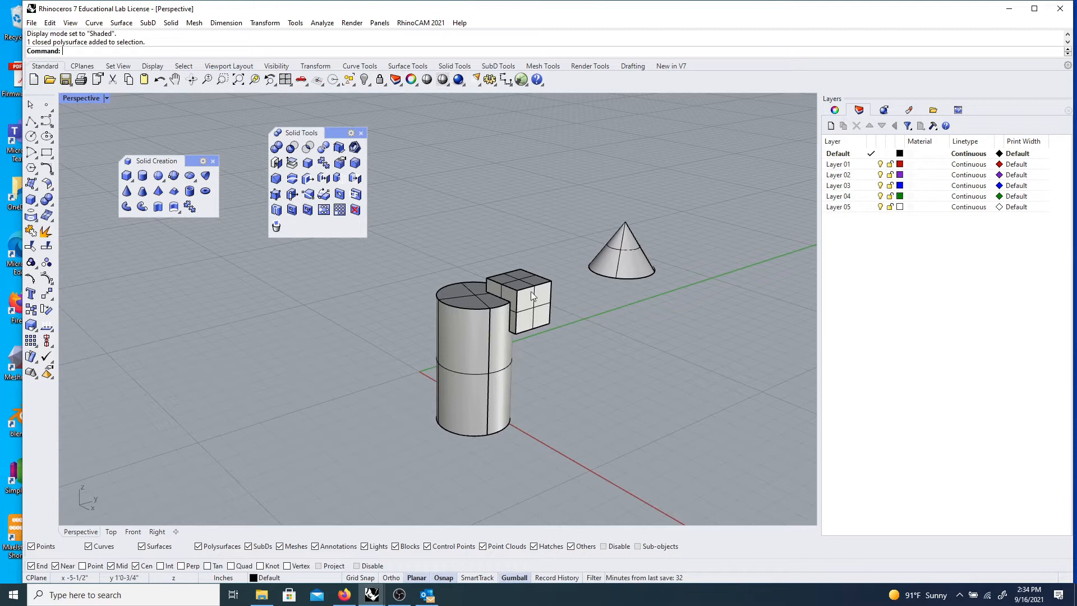
right_drag(618, 342, 521, 409)
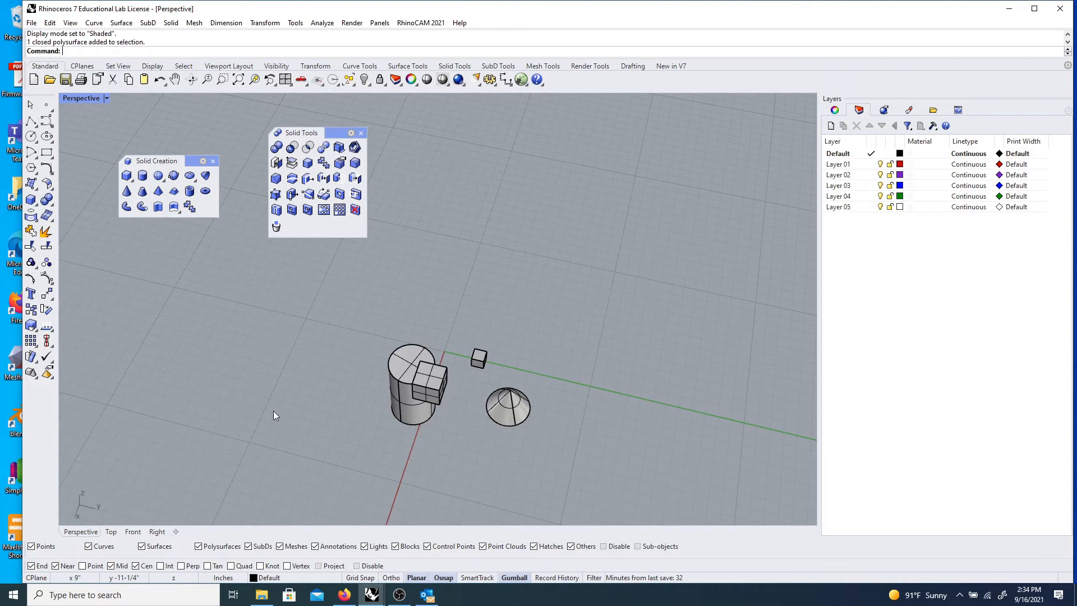
right_drag(274, 411, 326, 315)
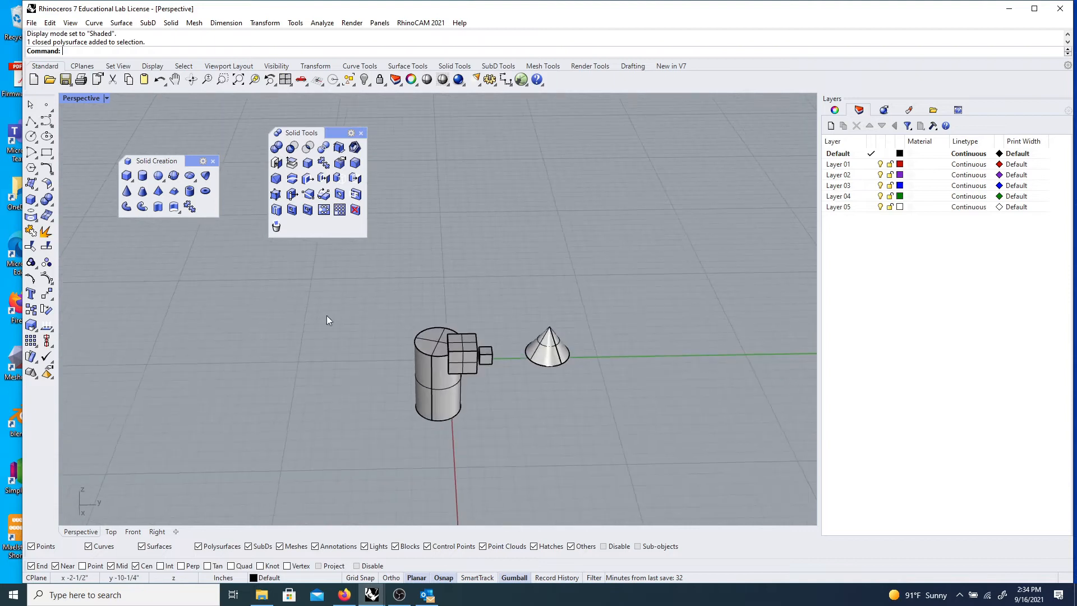
click(93, 99)
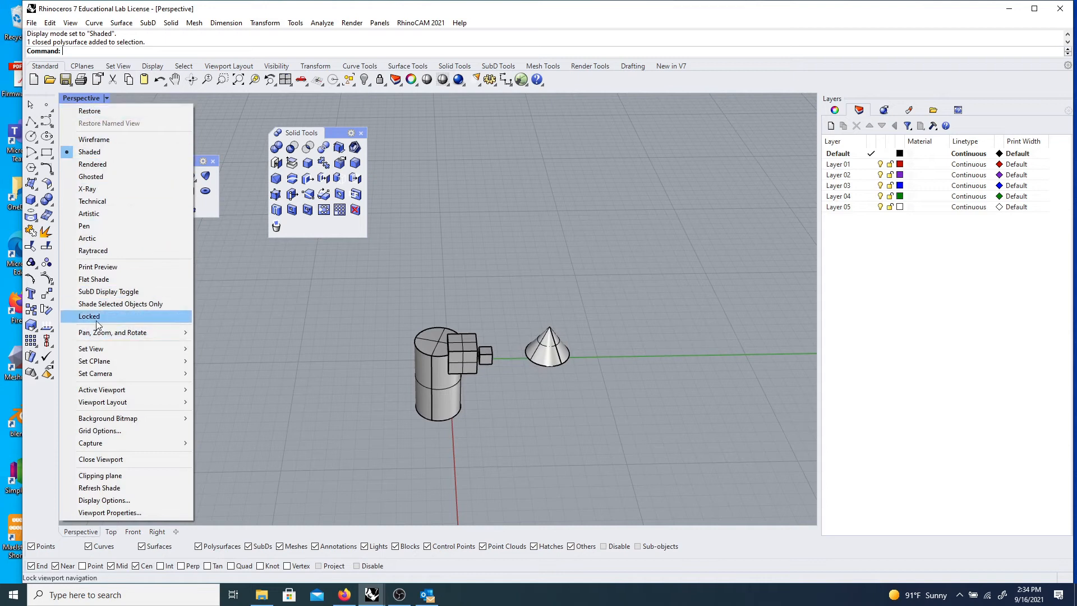
click(100, 142)
- Examine the joint between the merged cylinder and box in Ghosted display, and return the Perspective viewport to Shaded
click(84, 99)
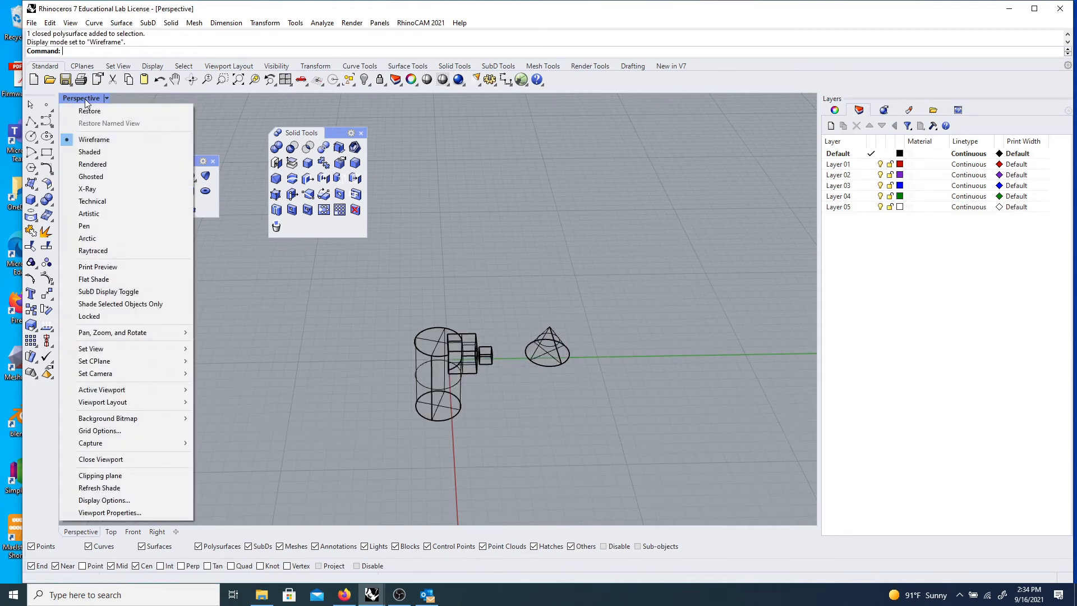
click(93, 176)
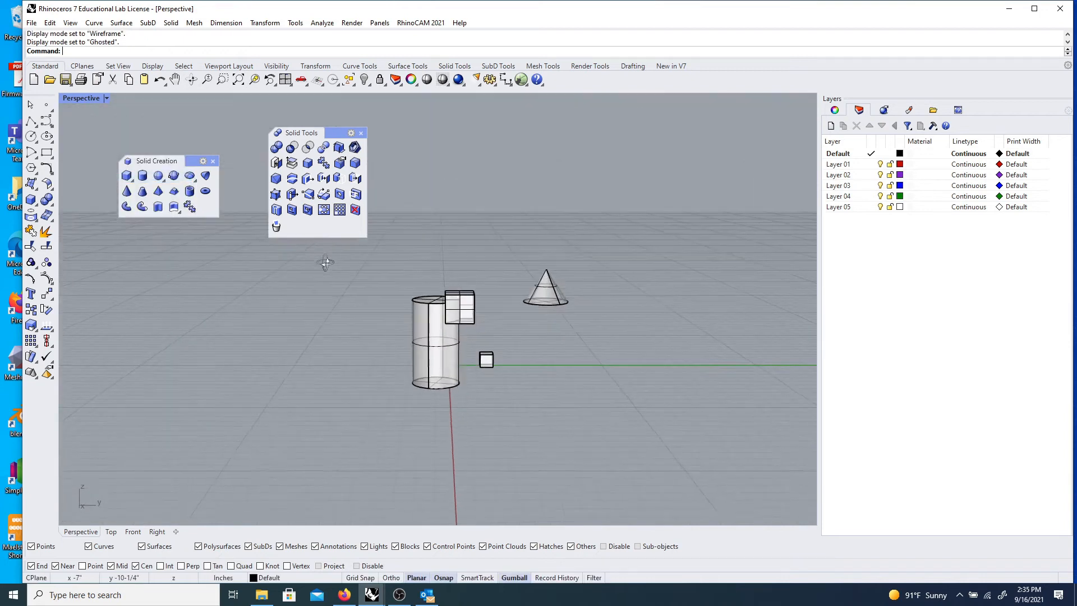
scroll(470, 318, up, 5)
right_drag(480, 314, 443, 314)
click(86, 96)
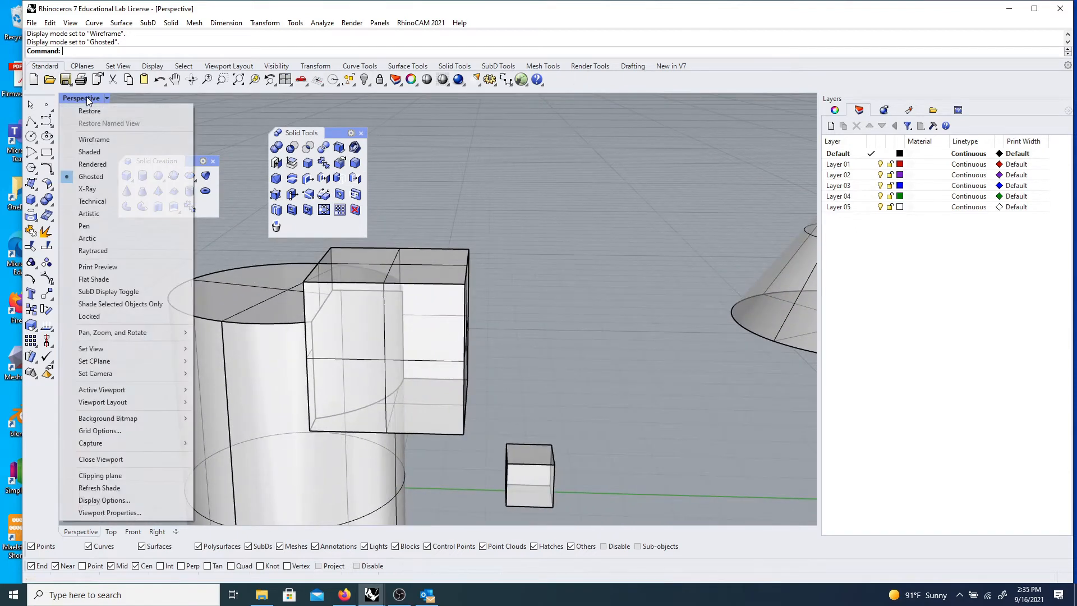
click(105, 152)
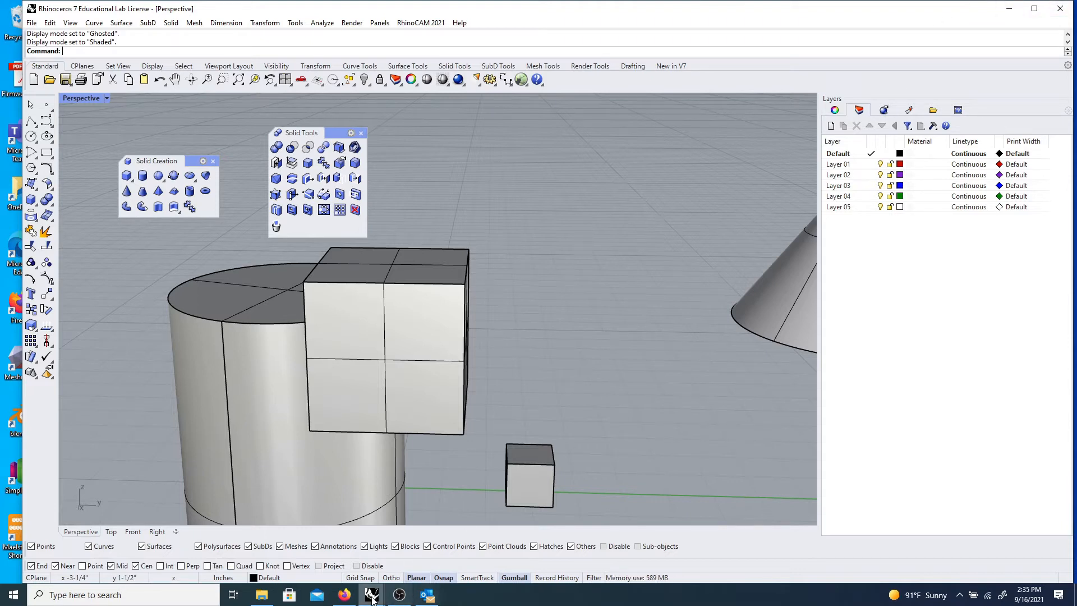
mouse_move(428, 595)
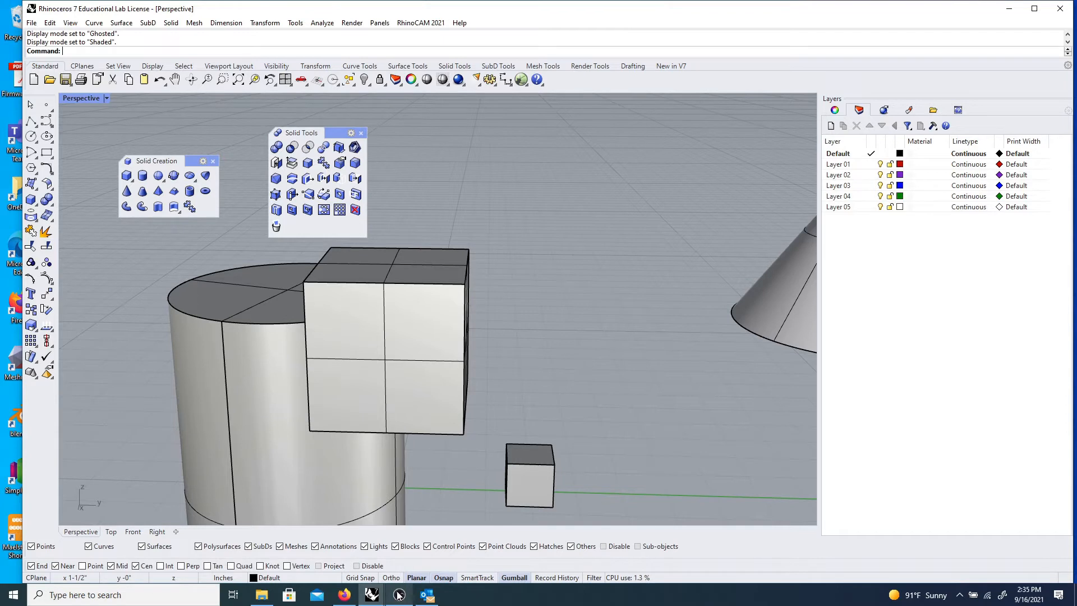
click(398, 508)
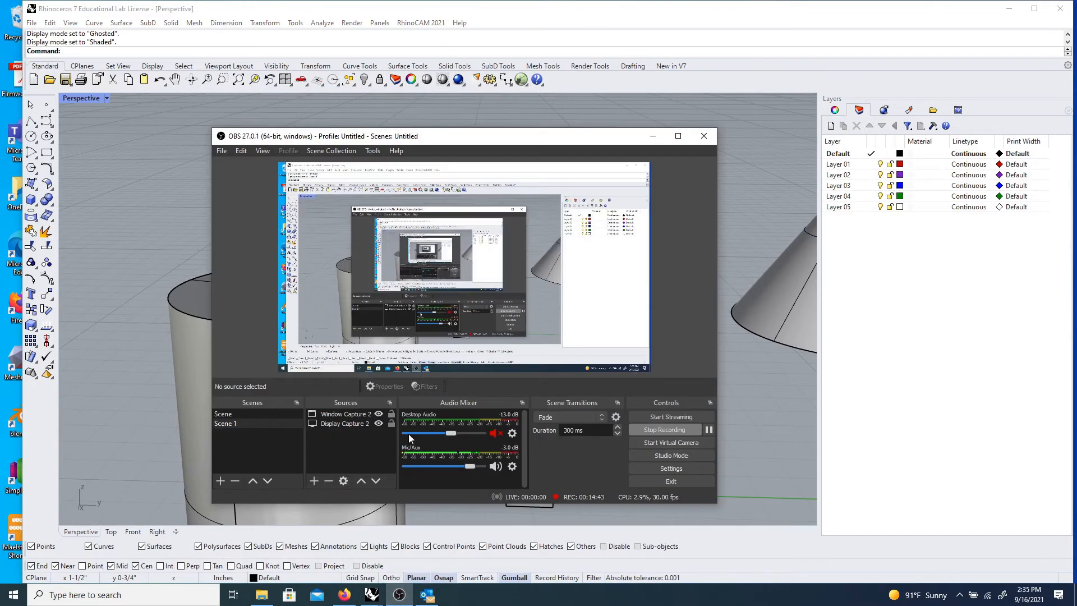
click(708, 427)
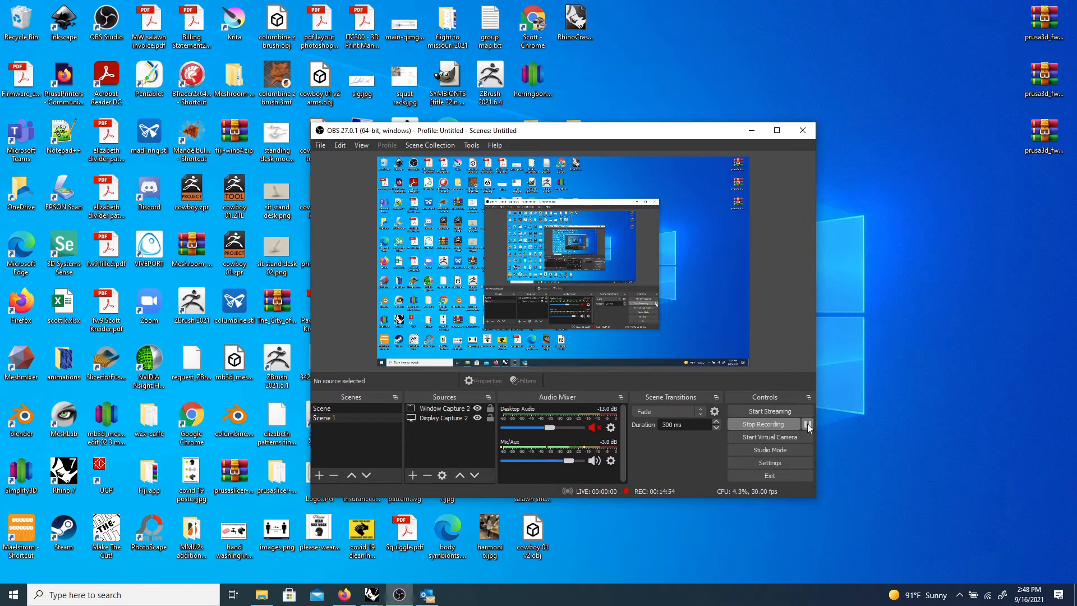
click(399, 593)
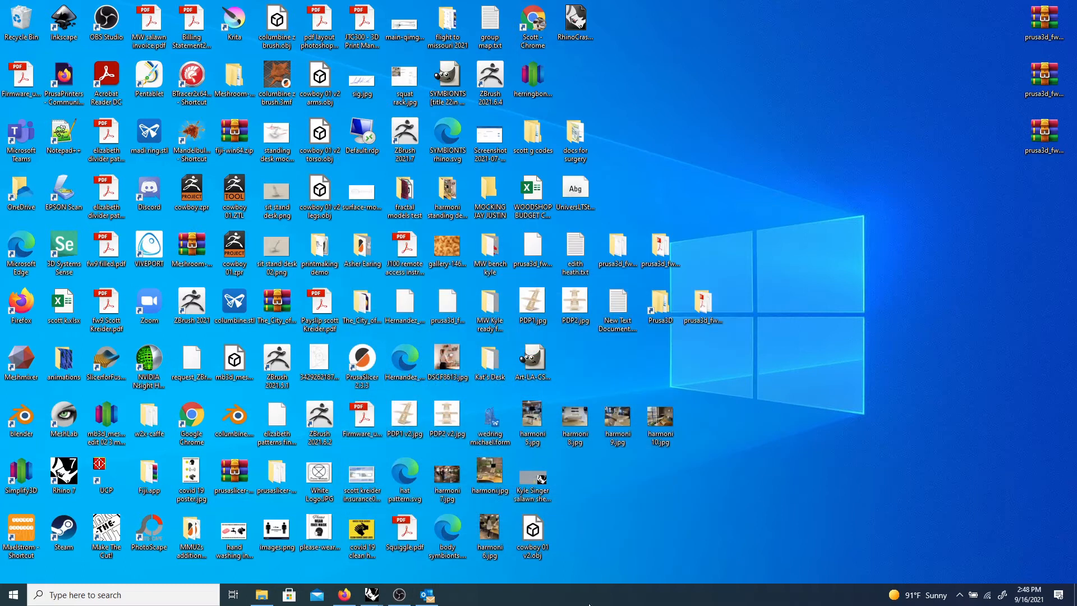
mouse_move(371, 599)
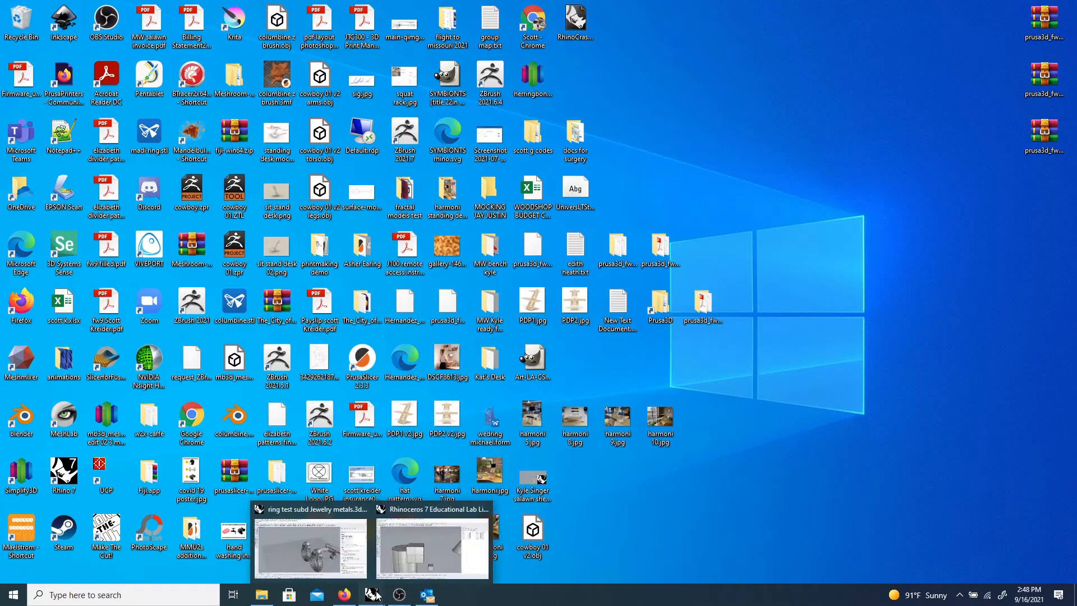
click(431, 514)
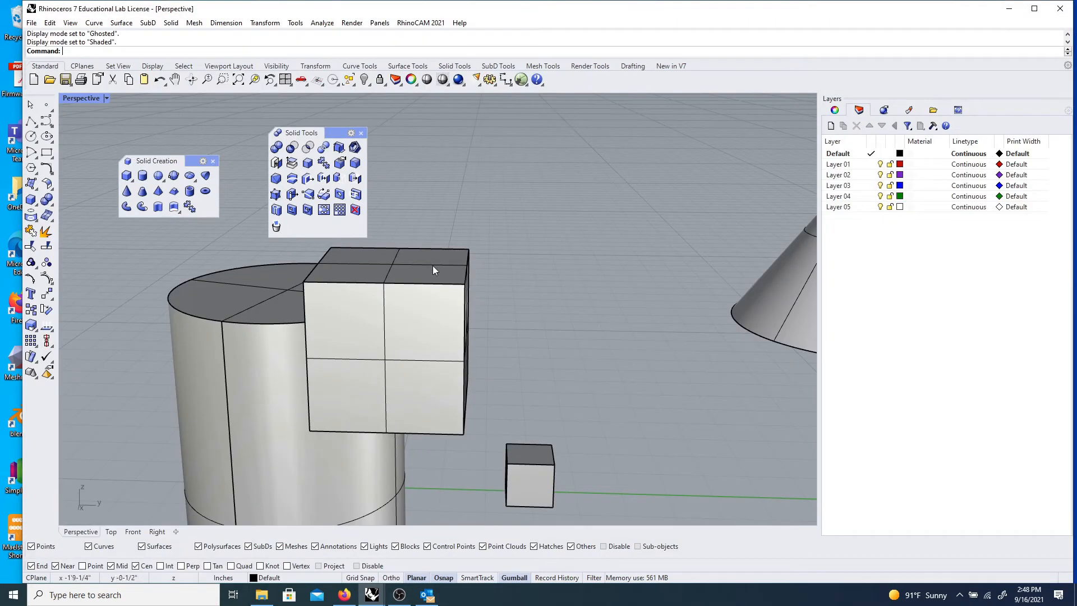
- Change the document's model units to Millimeters, scaling the model by 25.4 and acknowledging the CAM data removal
scroll(472, 213, down, 4)
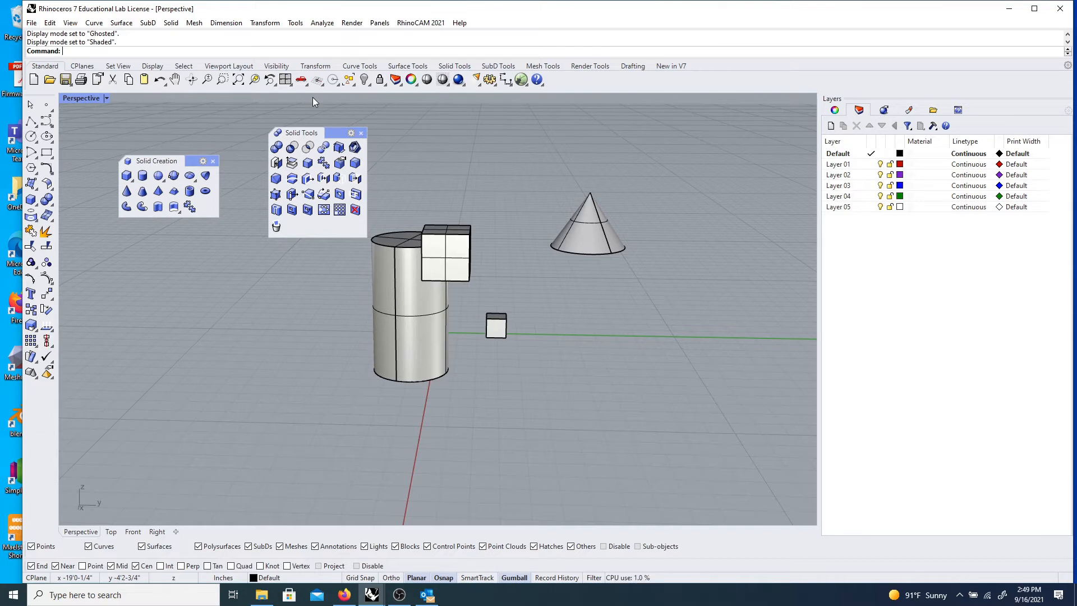
click(31, 23)
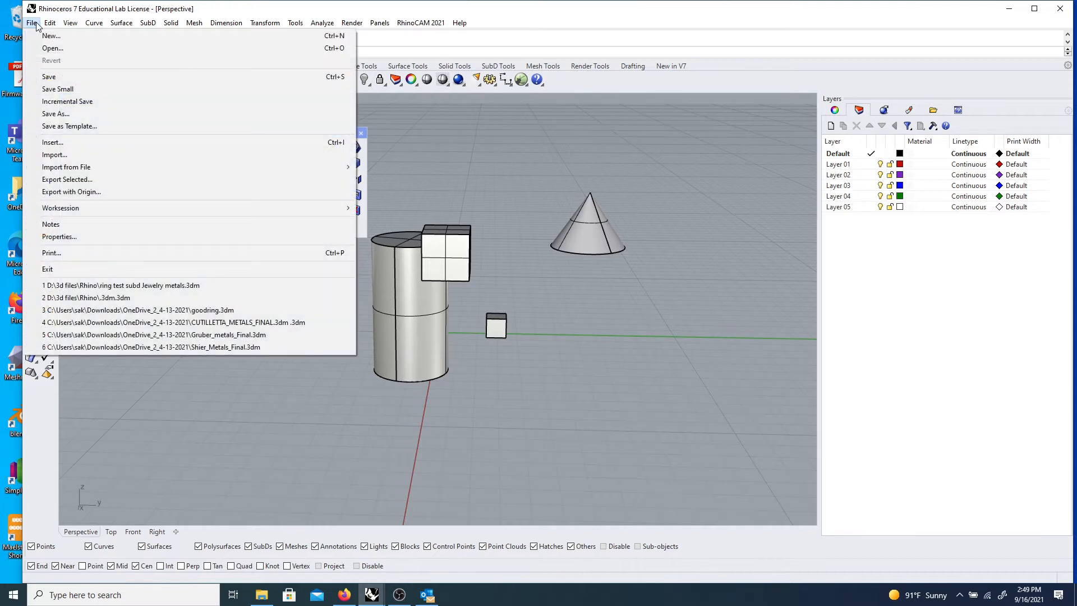
click(68, 237)
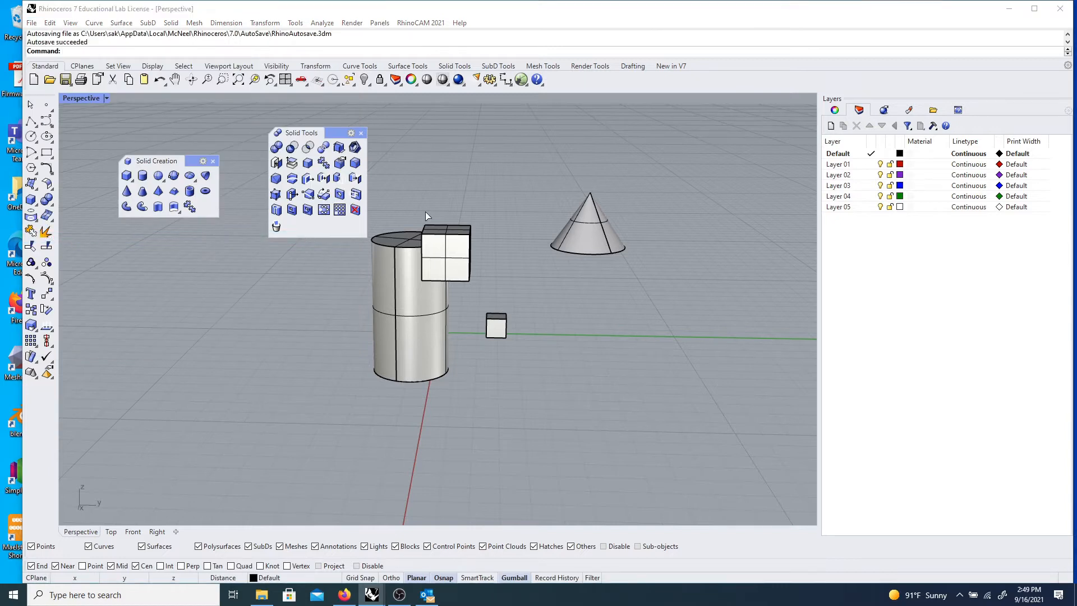
drag(463, 115, 369, 120)
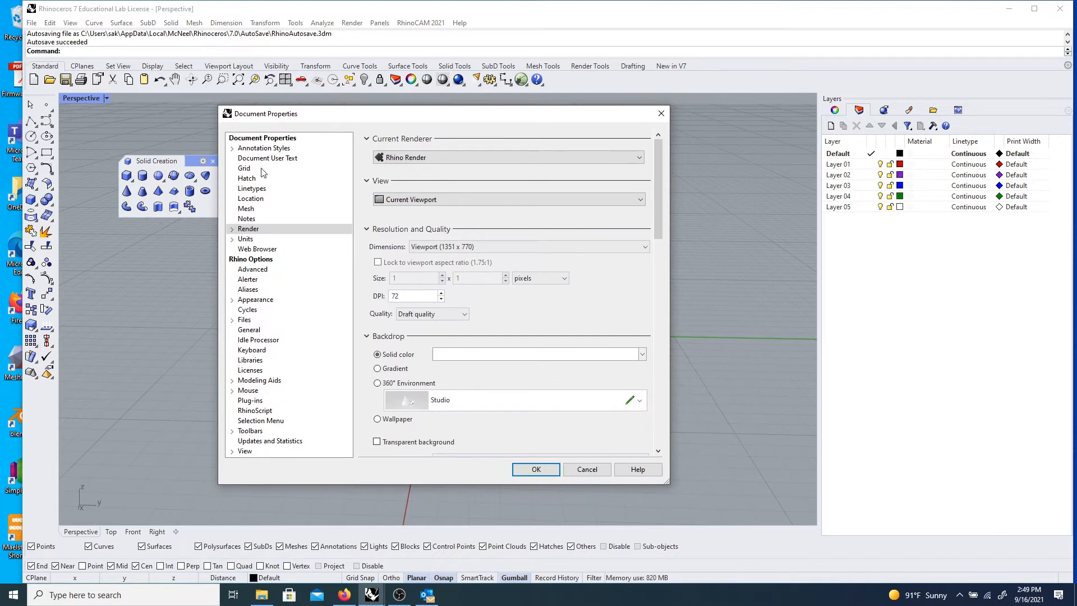
click(246, 240)
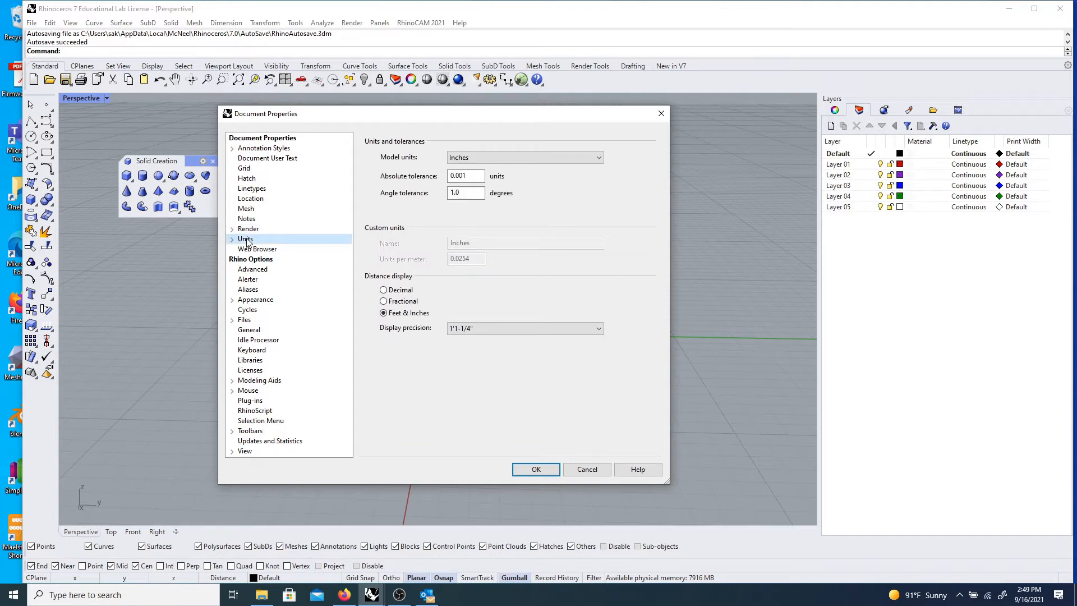
click(598, 156)
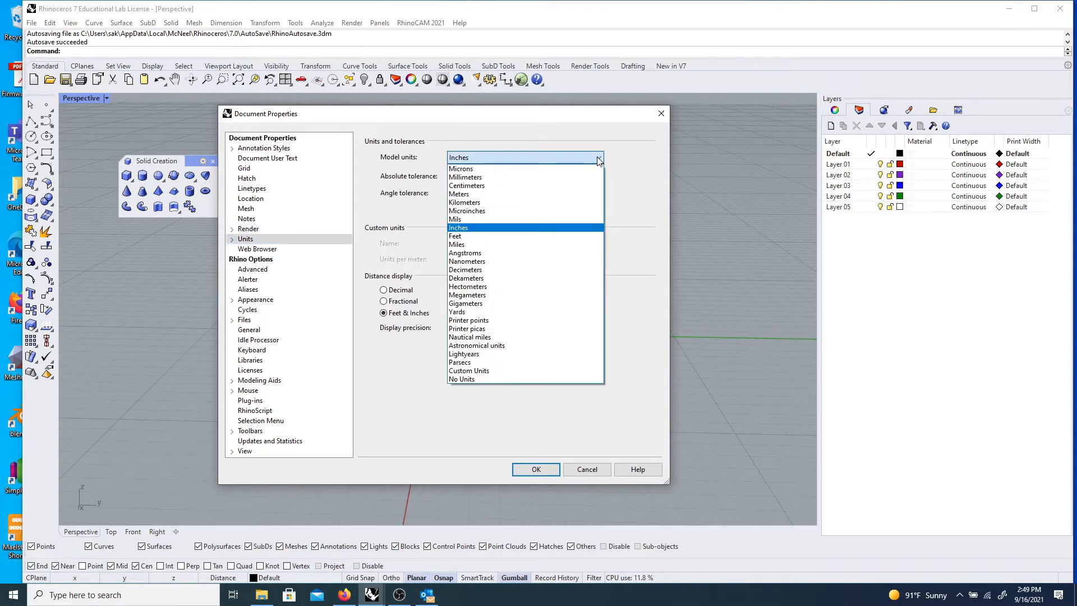
click(474, 179)
click(536, 470)
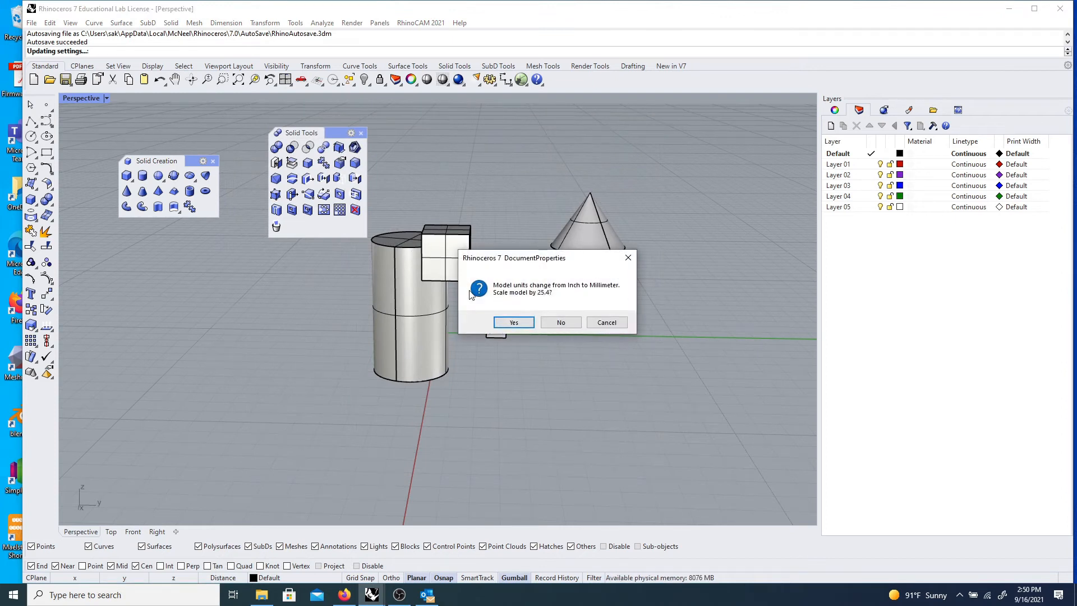
click(512, 323)
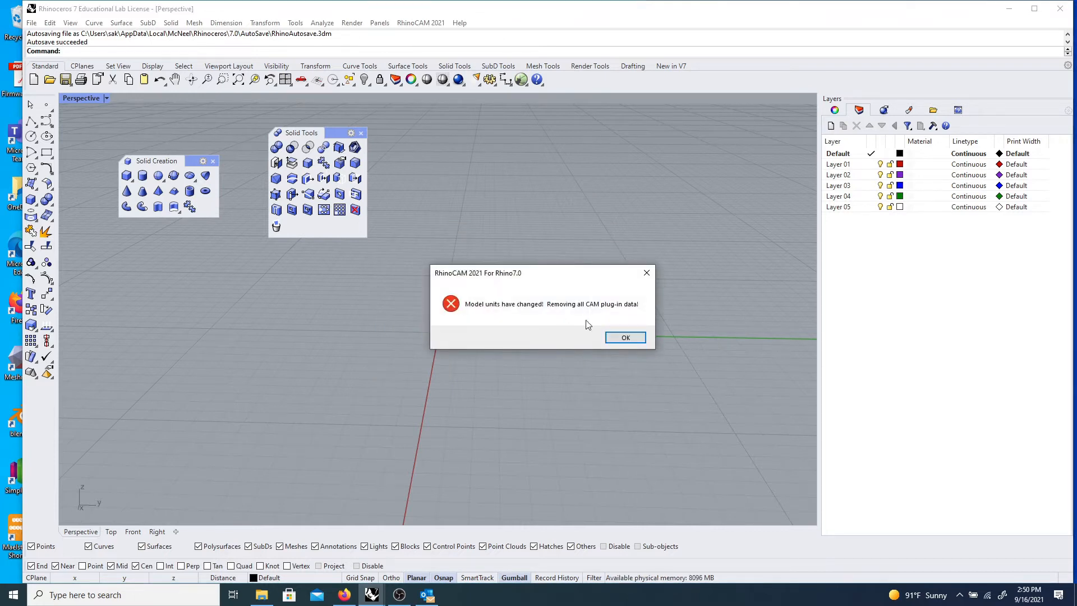
click(638, 341)
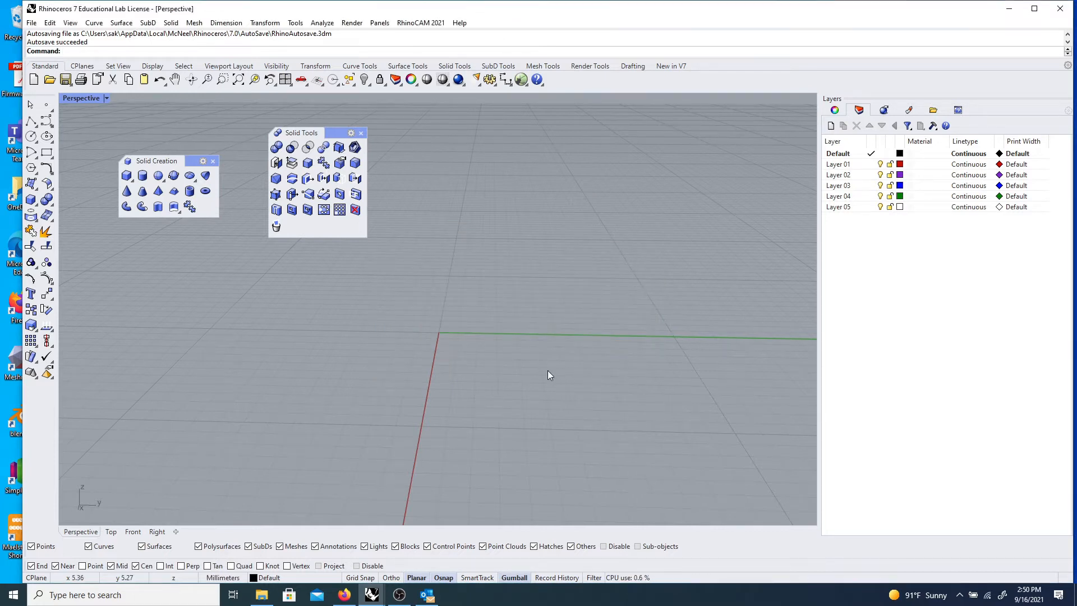
- Review the model units in the document properties, keeping Millimeters selected
scroll(547, 370, down, 10)
right_drag(550, 367, 536, 385)
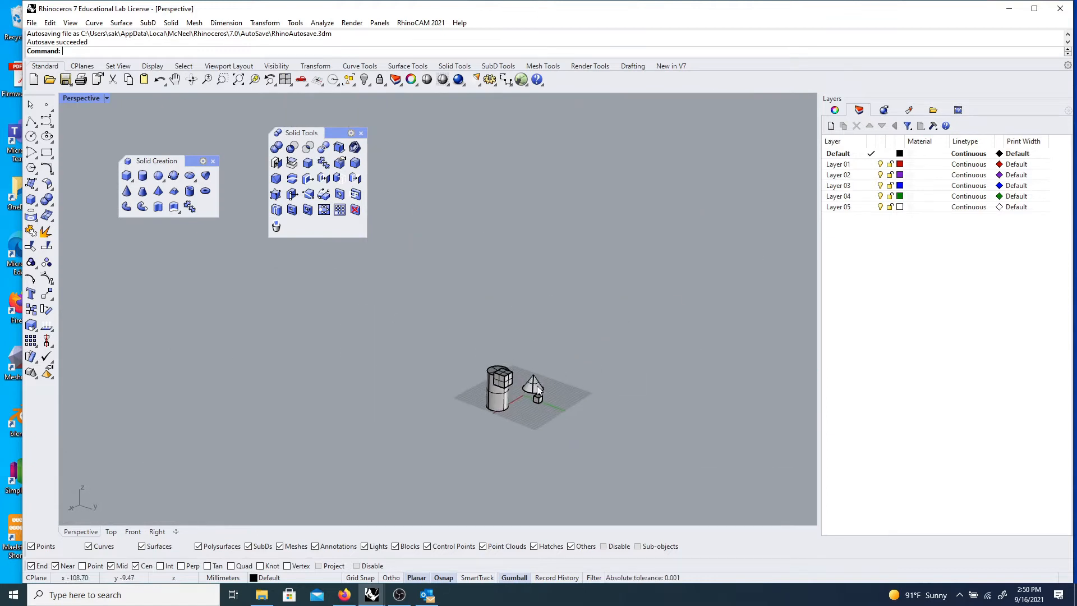
scroll(537, 386, up, 3)
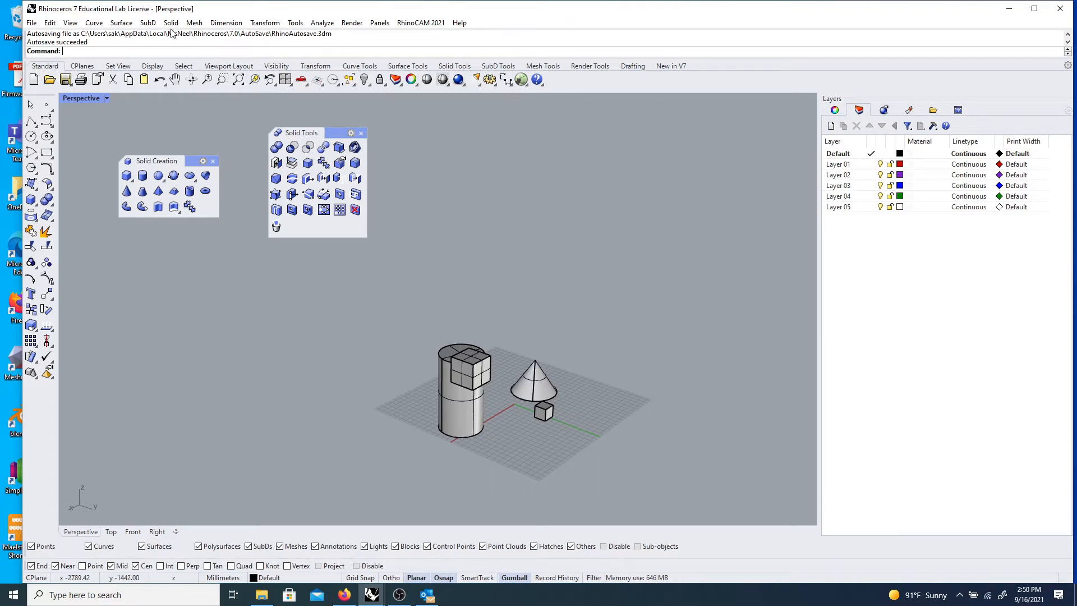
click(32, 23)
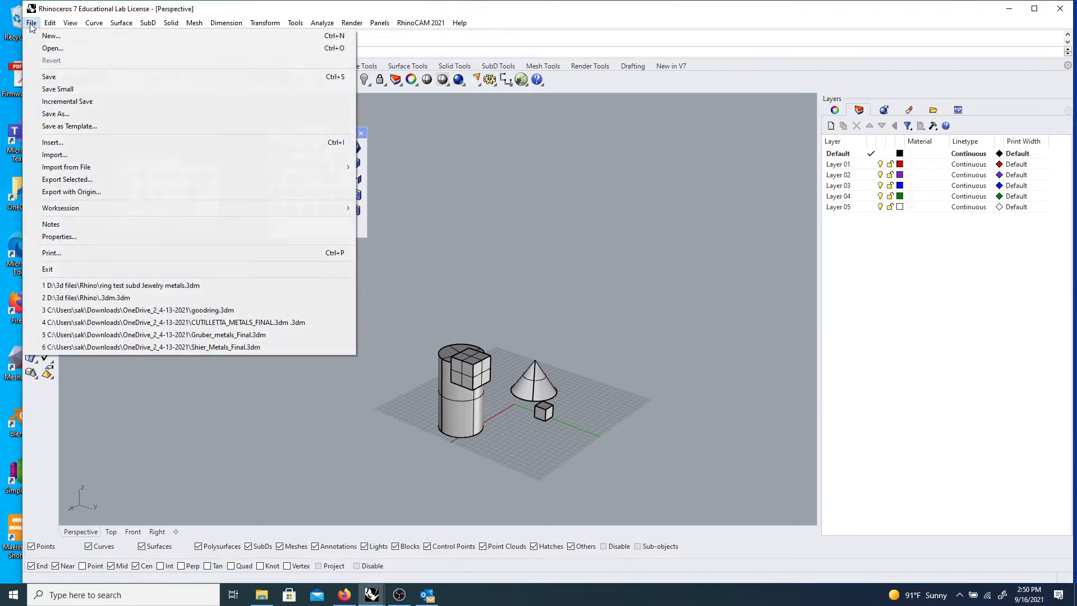
click(77, 236)
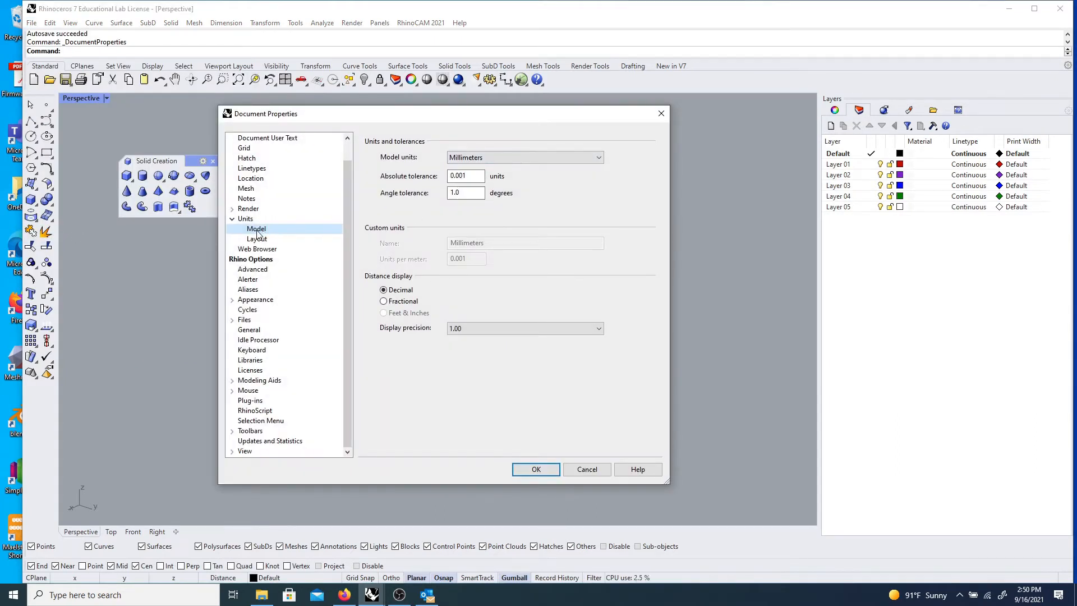
click(493, 156)
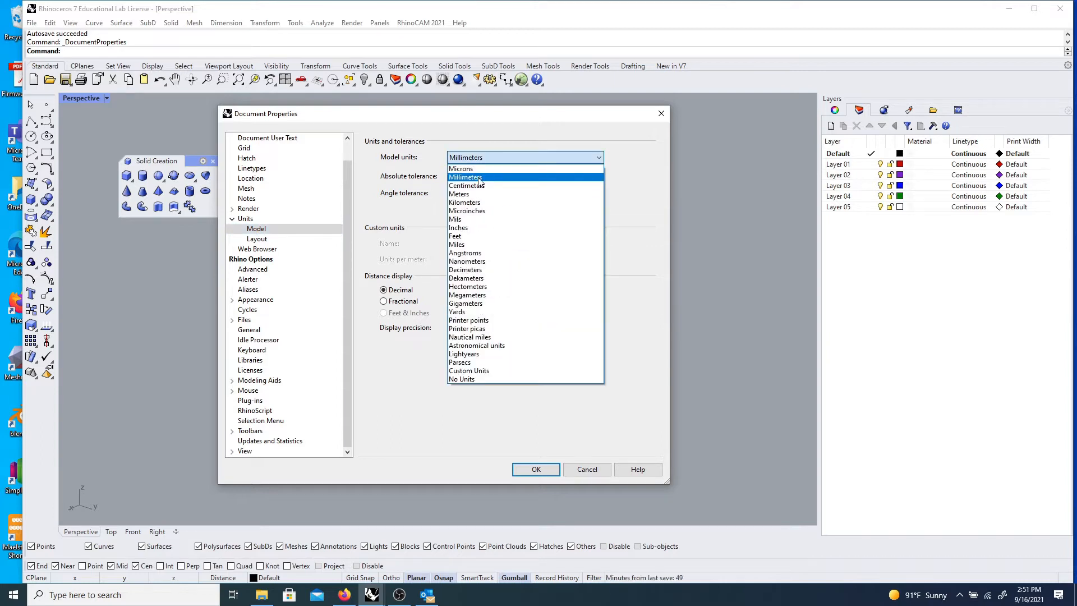
click(478, 178)
click(541, 470)
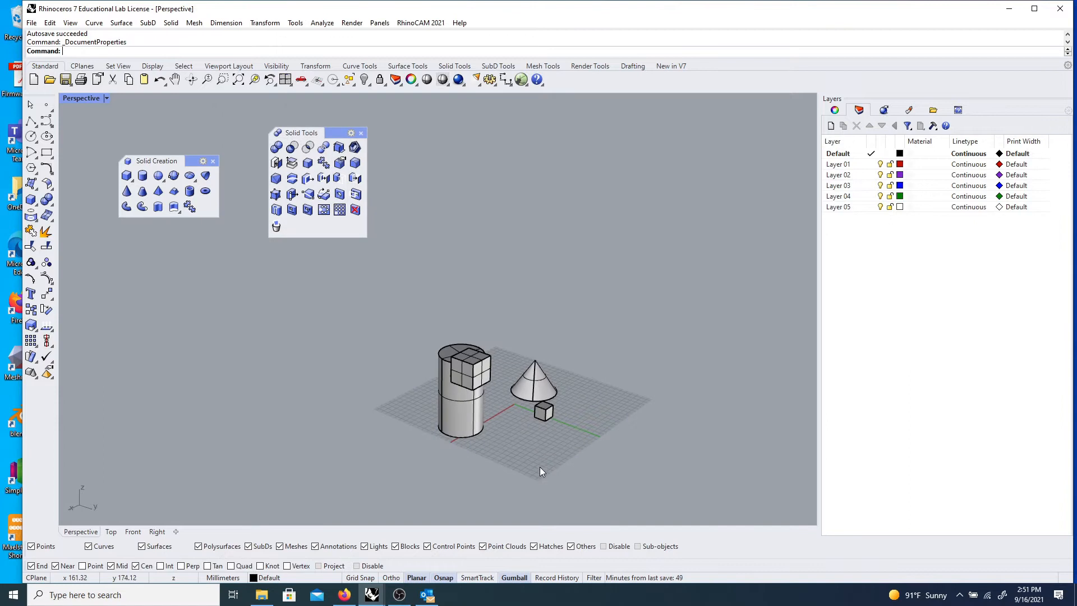
- Examine the solids against the construction grid from several distances and angles, ending close to the small box
scroll(521, 410, down, 5)
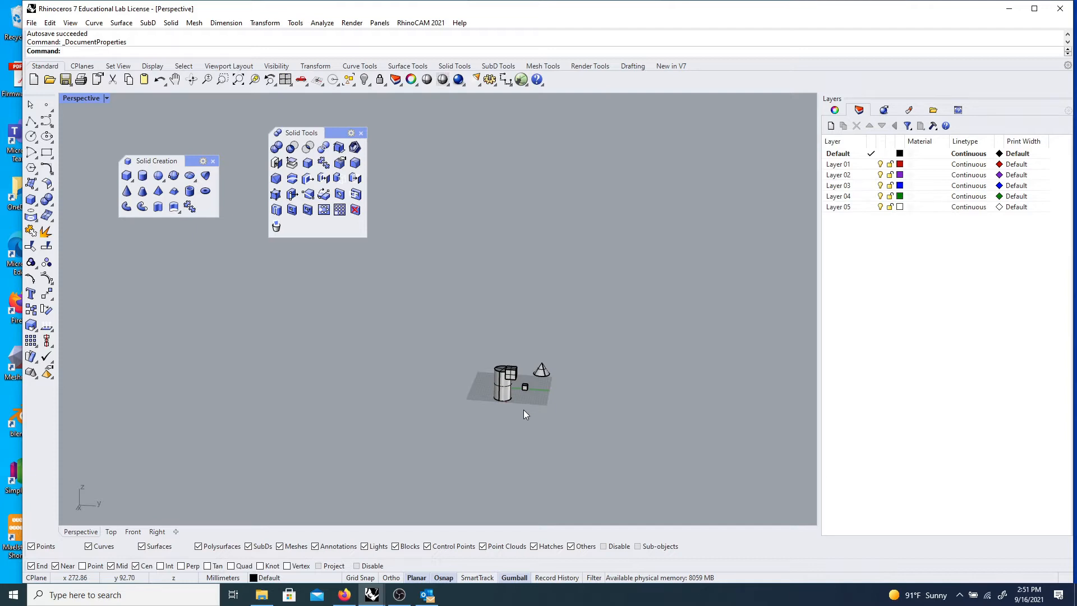
scroll(539, 392, up, 5)
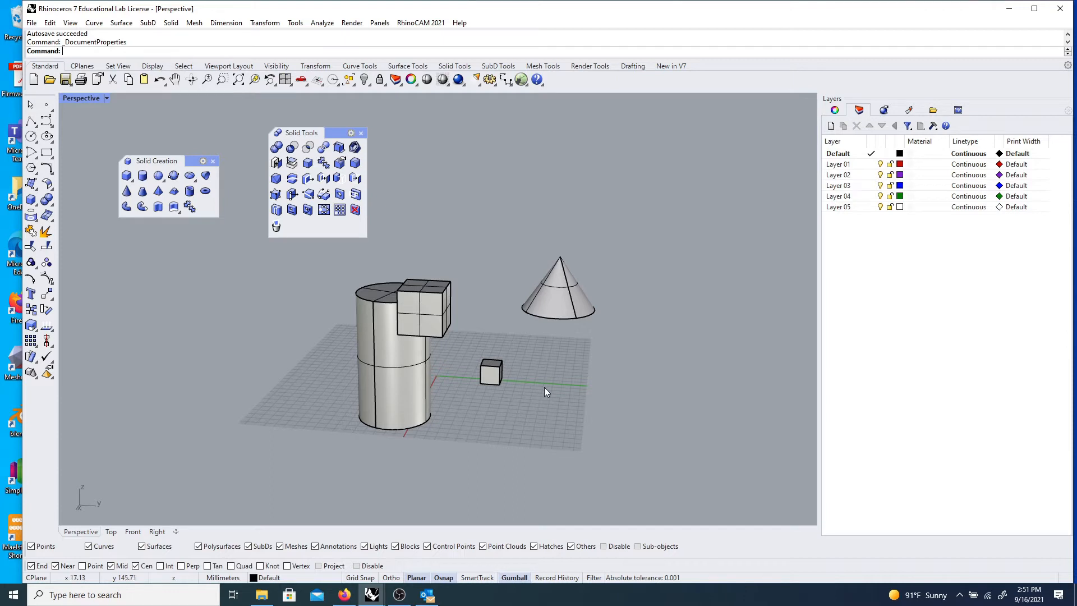
scroll(497, 379, down, 5)
scroll(472, 376, up, 2)
right_drag(396, 382, 416, 366)
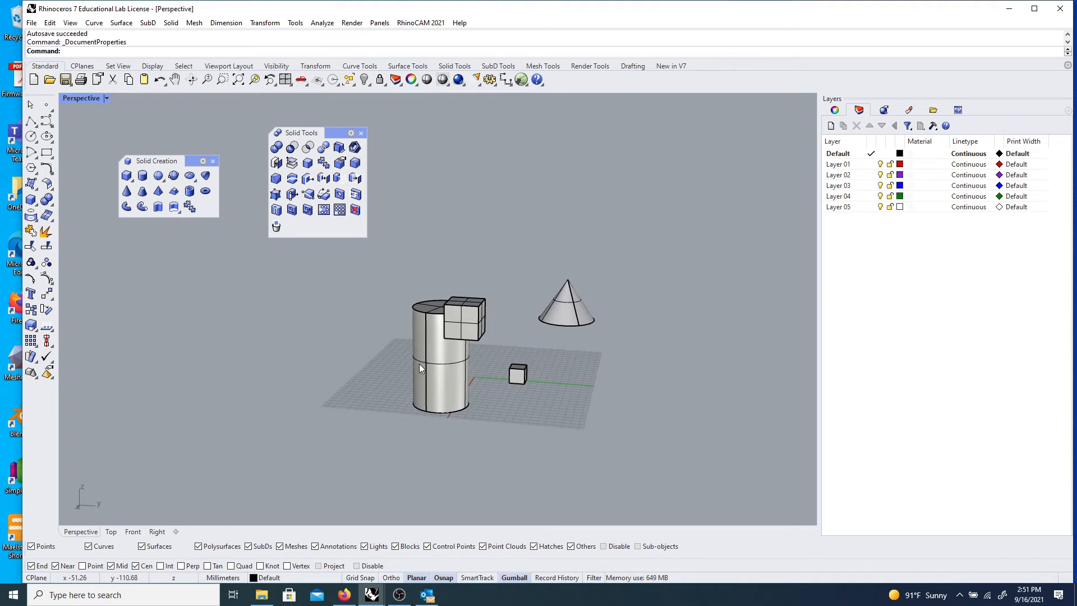
scroll(476, 379, down, 3)
right_drag(489, 378, 374, 374)
scroll(373, 375, up, 10)
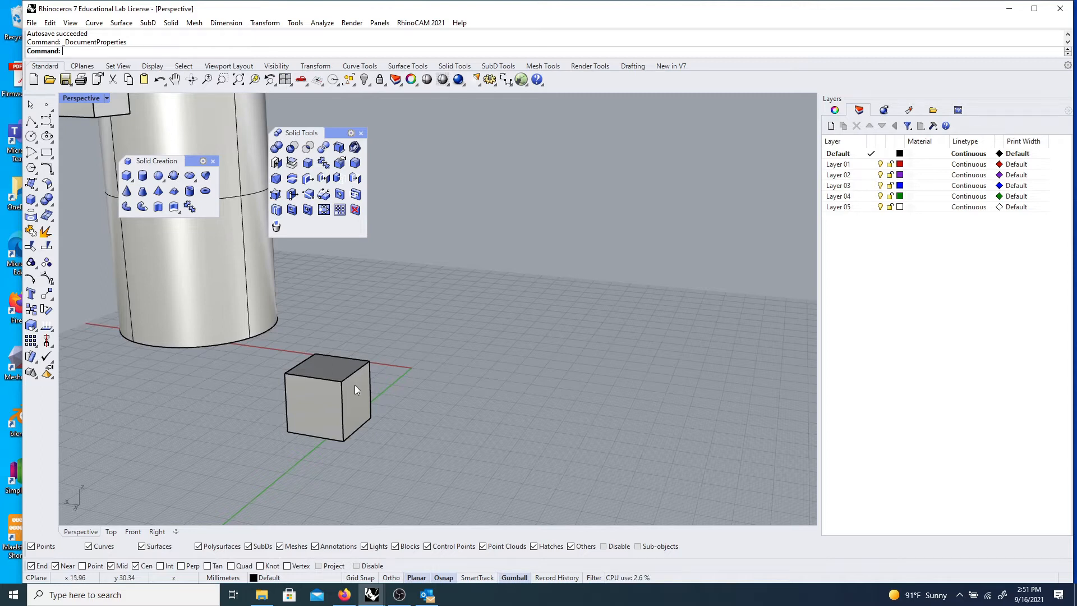
- Select the small box near the origin and turn off the Gumball
right_drag(361, 394, 408, 401)
click(411, 397)
right_drag(503, 429, 398, 430)
scroll(197, 366, up, 6)
scroll(230, 370, down, 2)
scroll(230, 368, down, 2)
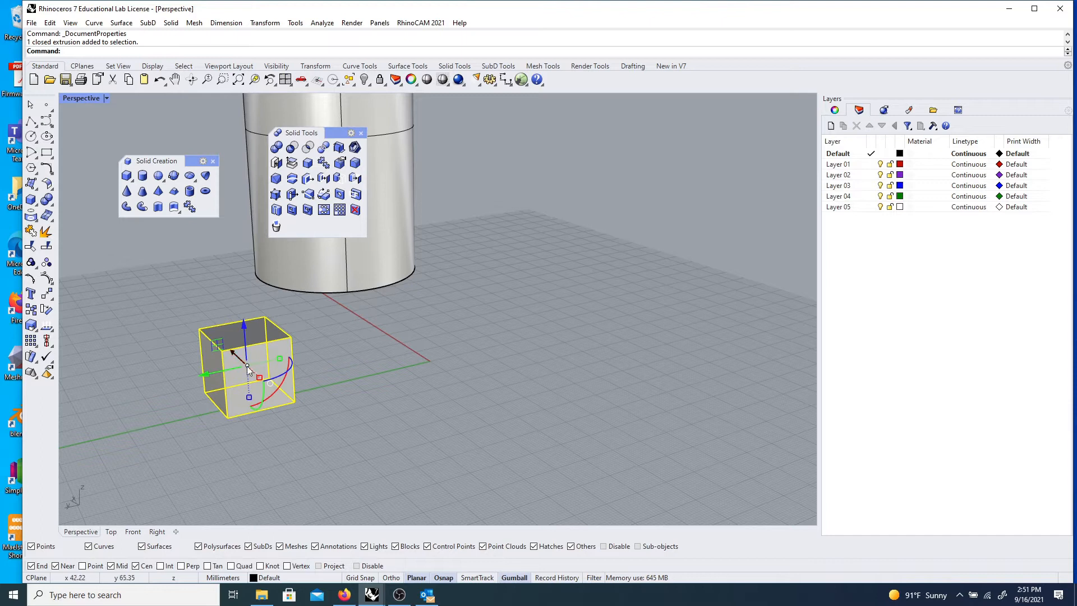
click(517, 578)
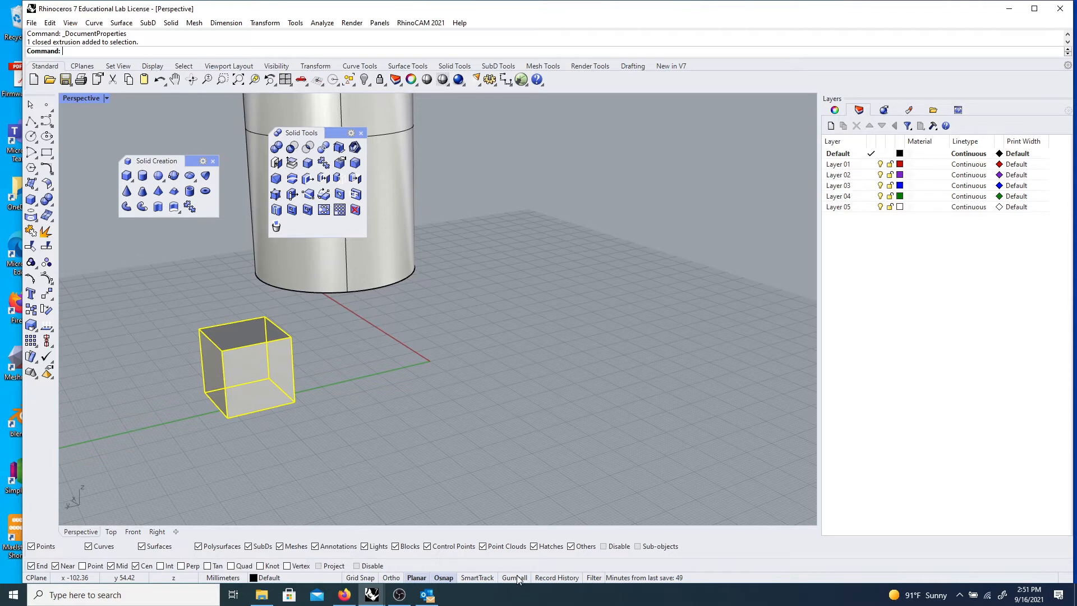
- Turn the Gumball back on and move the small box along the green Y axis
click(517, 578)
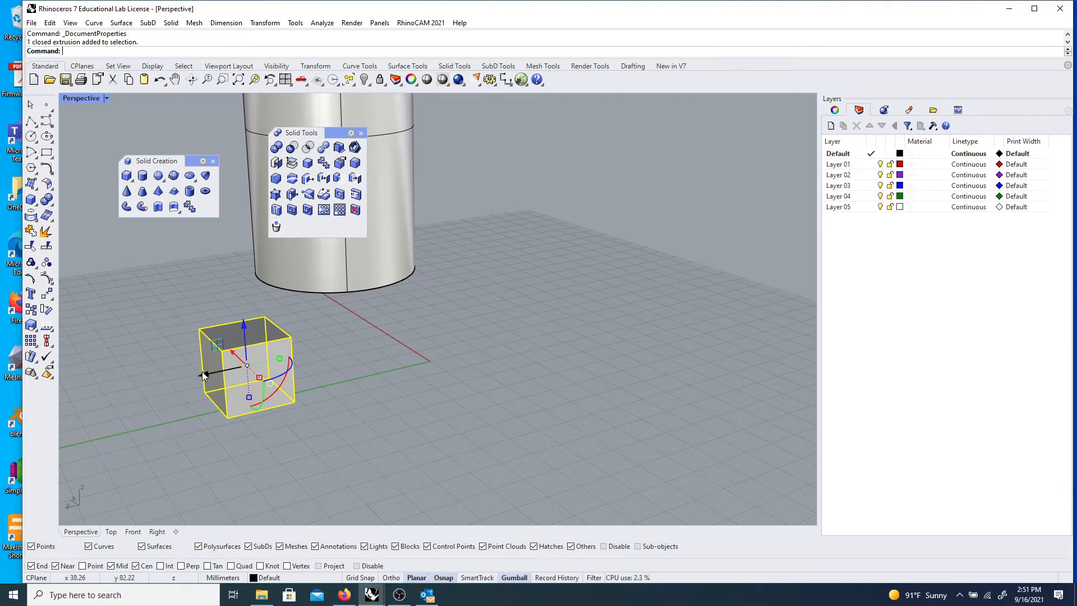
drag(202, 371, 508, 398)
right_drag(508, 398, 347, 347)
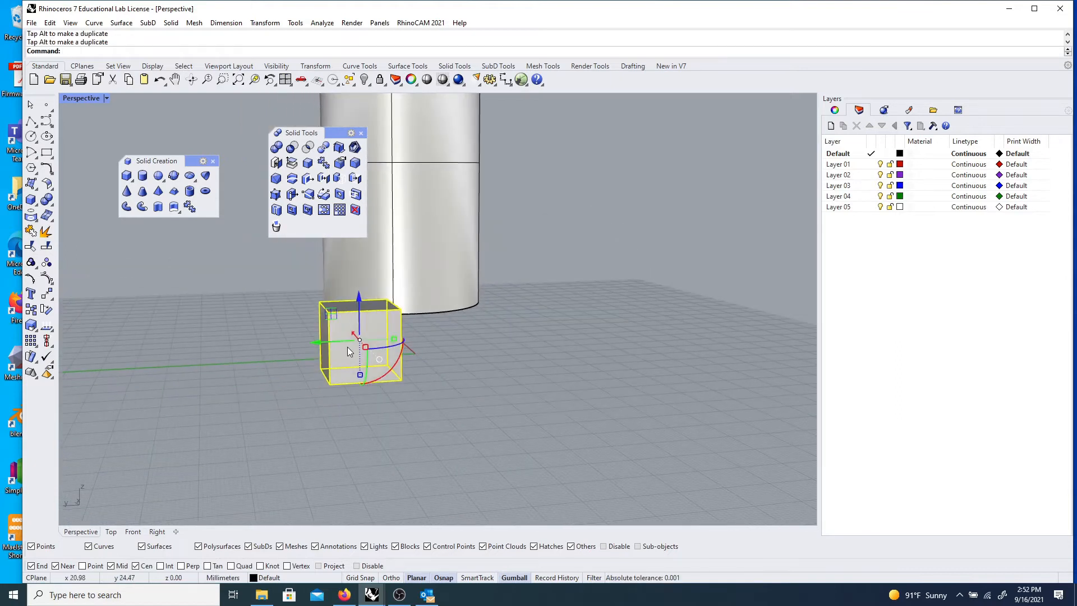
- Try rotating the small box about the red axis with the Gumball, undoing each rotation
scroll(389, 357, up, 2)
mouse_move(395, 362)
mouse_down()
mouse_move(364, 381)
mouse_move(393, 382)
mouse_move(391, 369)
mouse_move(383, 378)
mouse_up()
key(ctrl+z)
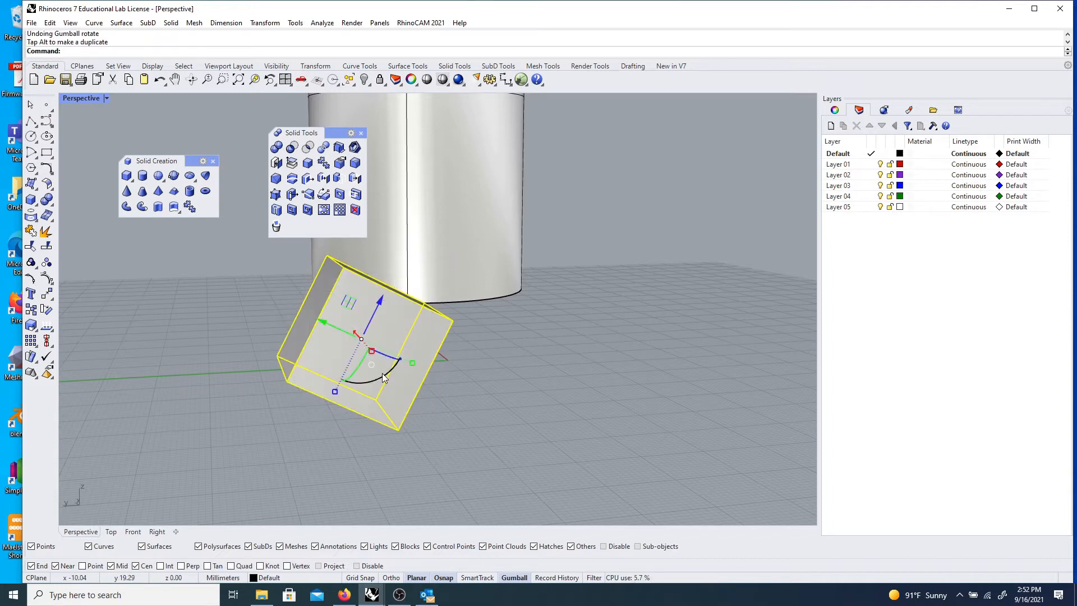
key(ctrl+z)
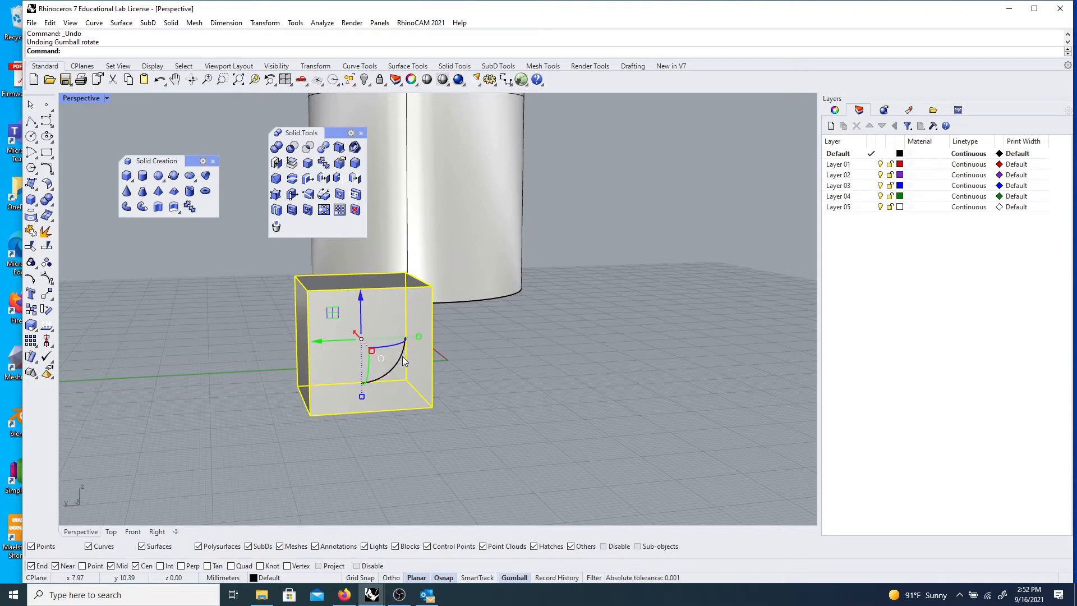
drag(401, 363, 387, 394)
key(ctrl+z)
scroll(301, 388, down, 6)
mouse_move(303, 389)
right_down()
mouse_move(402, 385)
mouse_move(288, 389)
right_up()
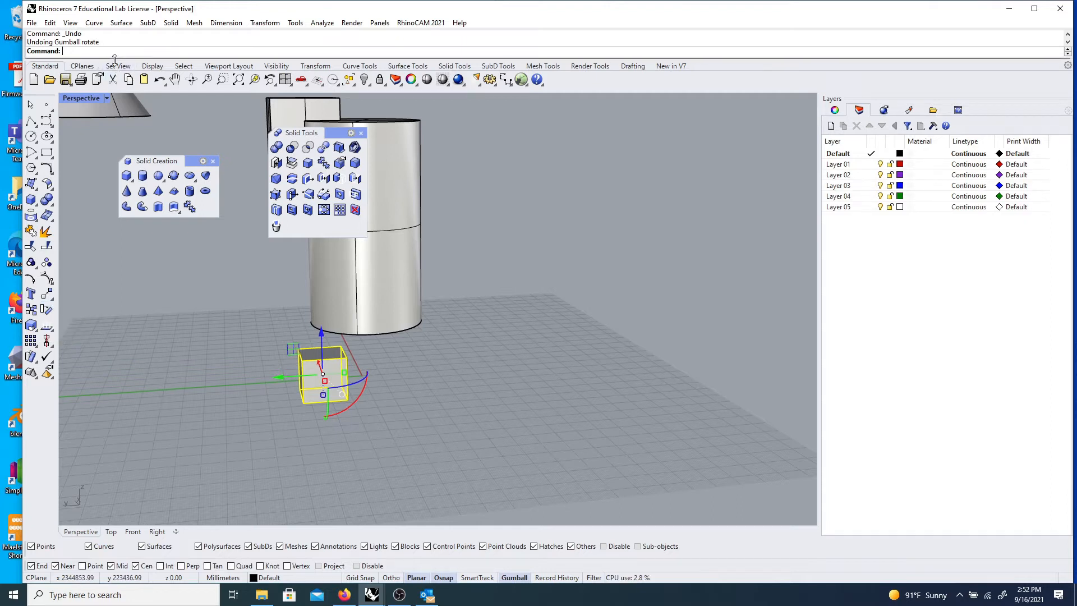
- Start Rotate3D on the small box and review the command's help steps and animation
text(r)
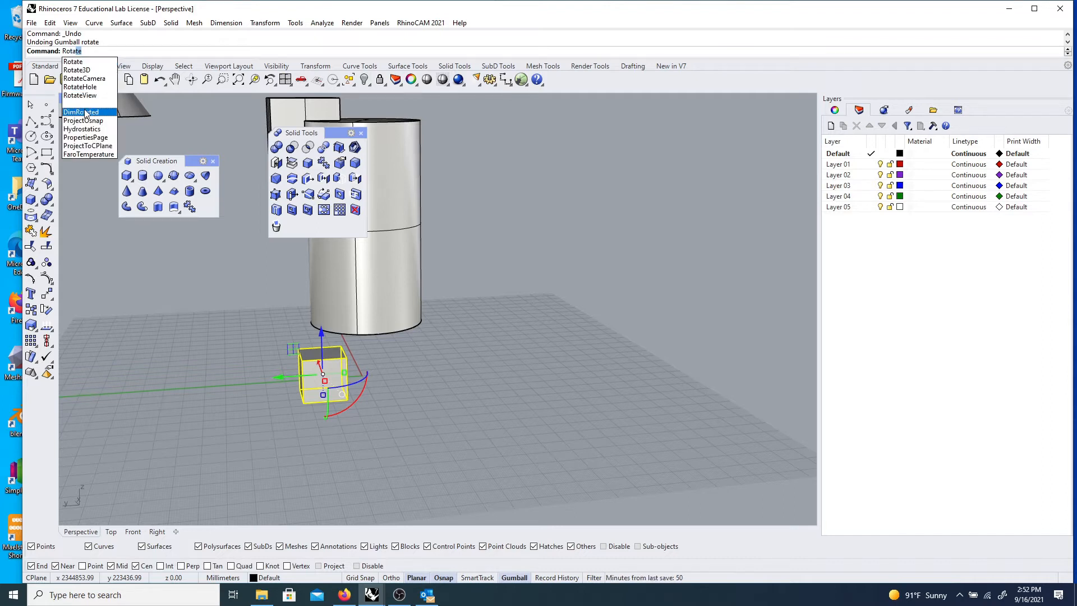
click(83, 70)
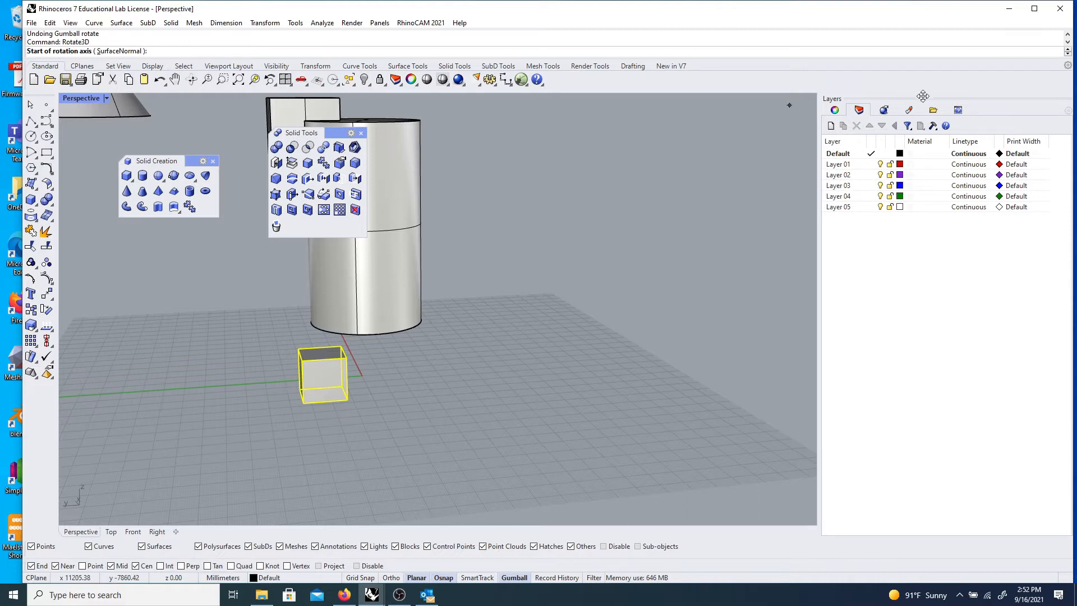
click(958, 110)
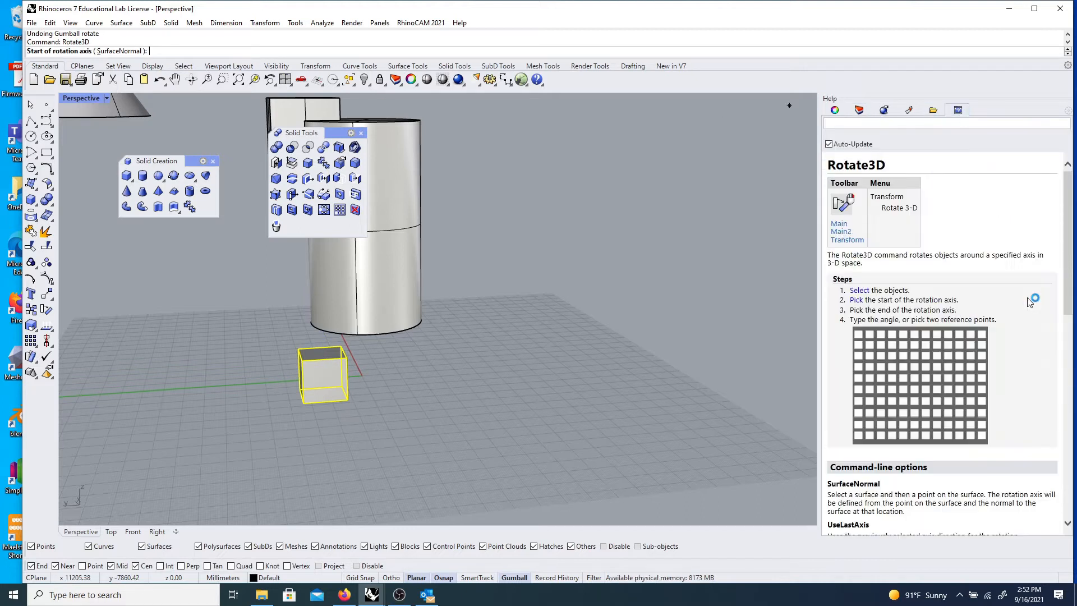
scroll(910, 300, down, 5)
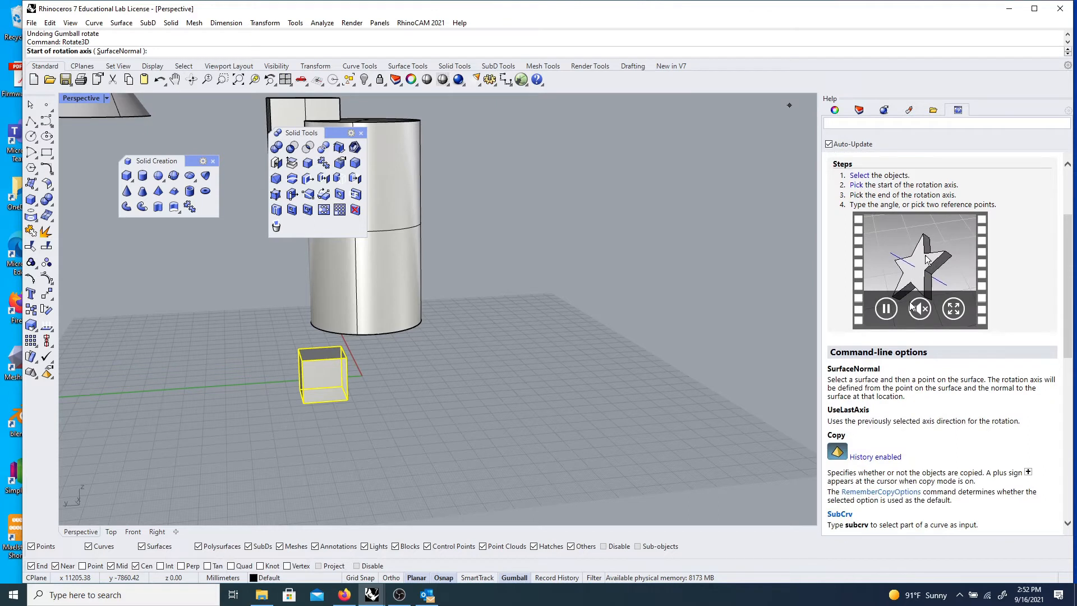
scroll(914, 323, up, 5)
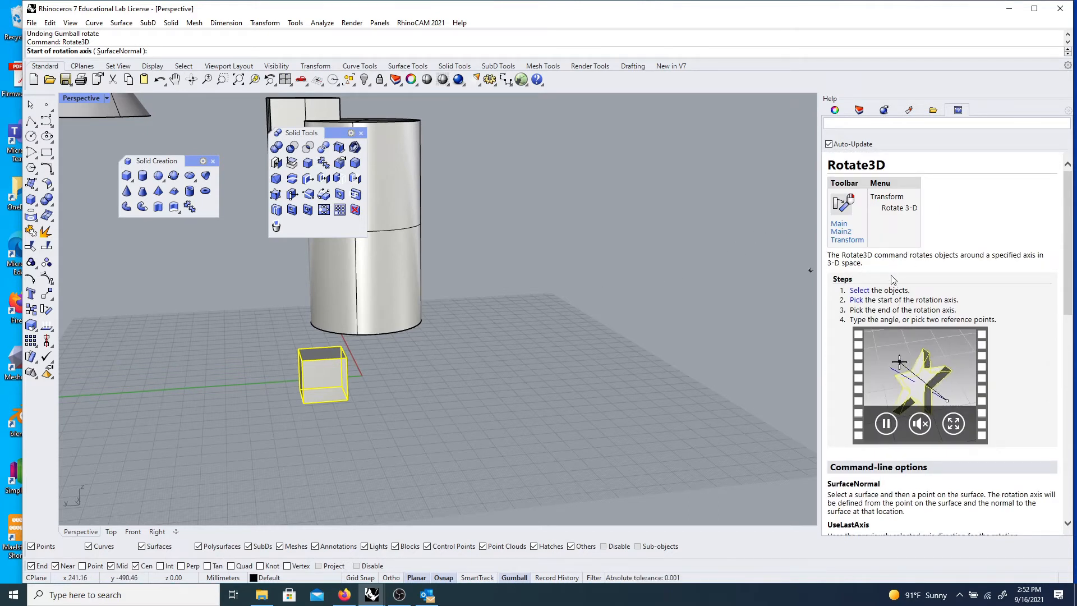
- Define the rotation axis diagonally across the small box's base, from one bottom corner to the opposite one
right_drag(442, 354, 493, 332)
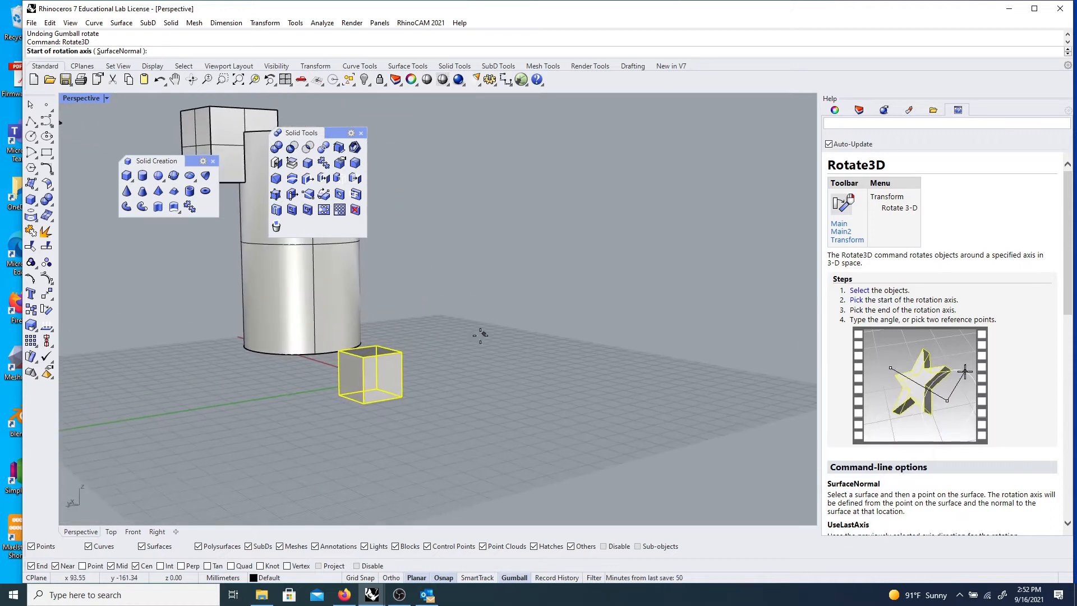
right_drag(421, 411, 426, 359)
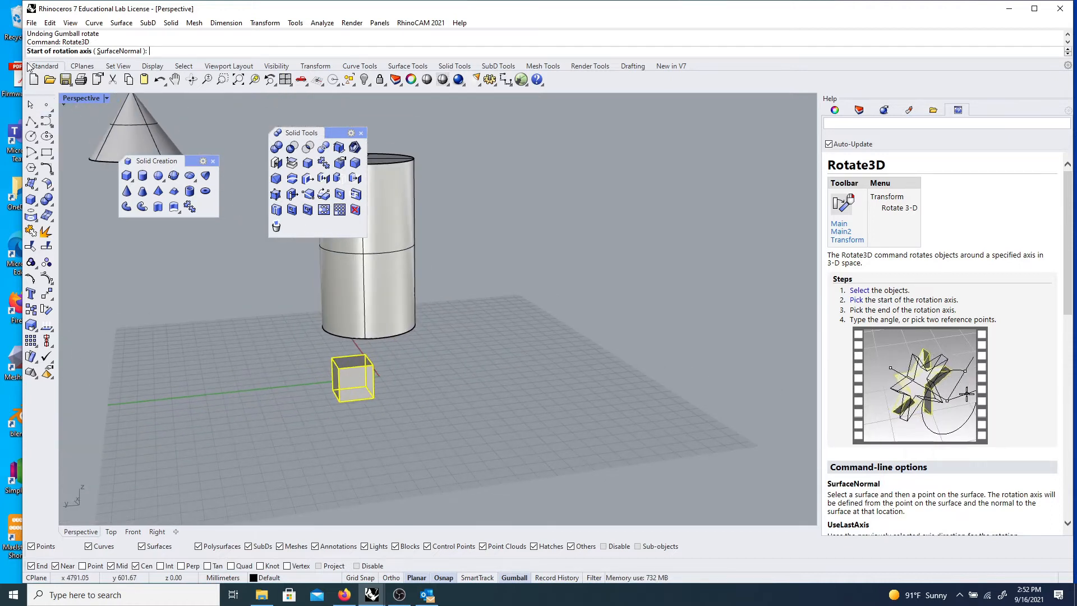
right_drag(217, 336, 267, 344)
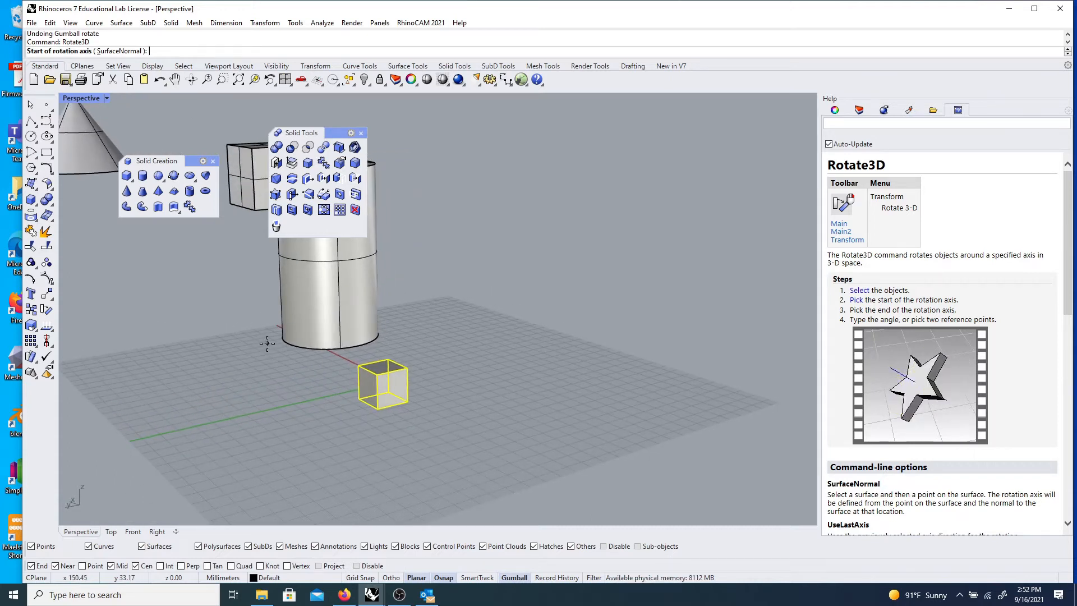
scroll(368, 414, up, 6)
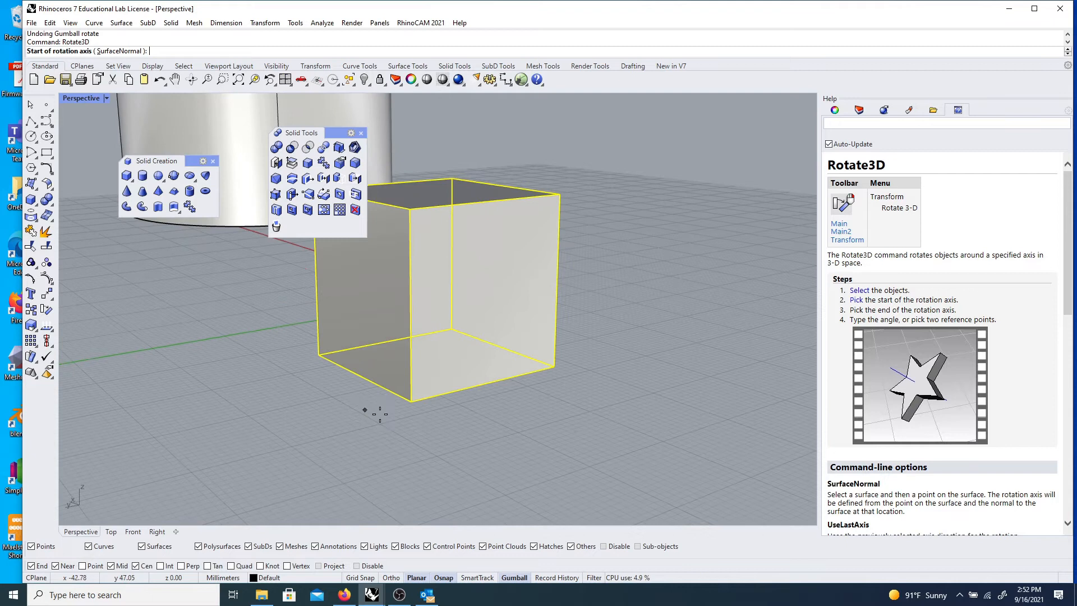
right_drag(386, 432, 385, 436)
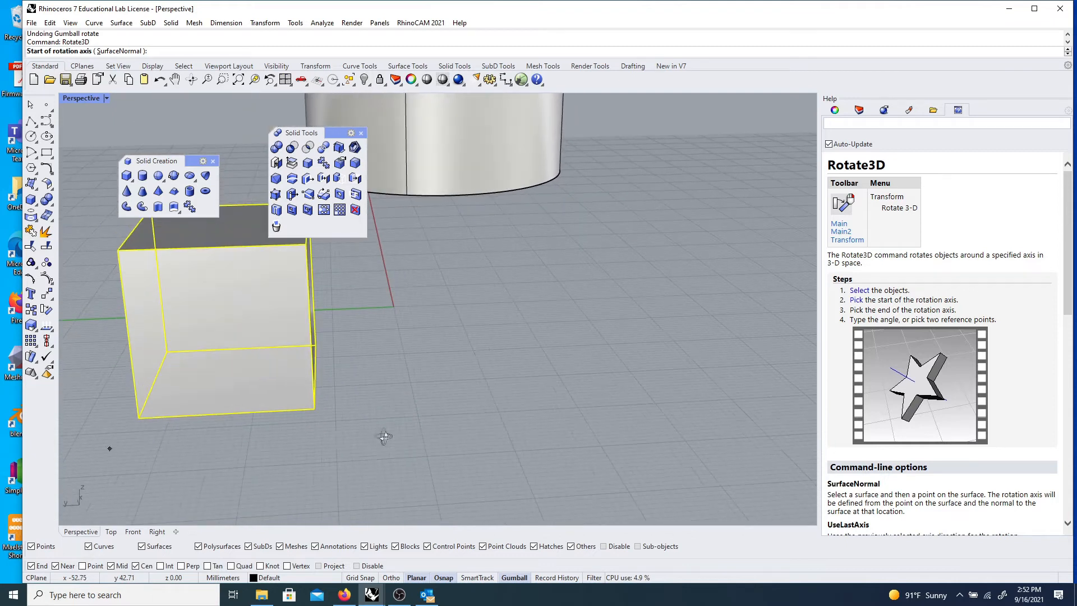
click(140, 417)
right_drag(276, 353, 252, 353)
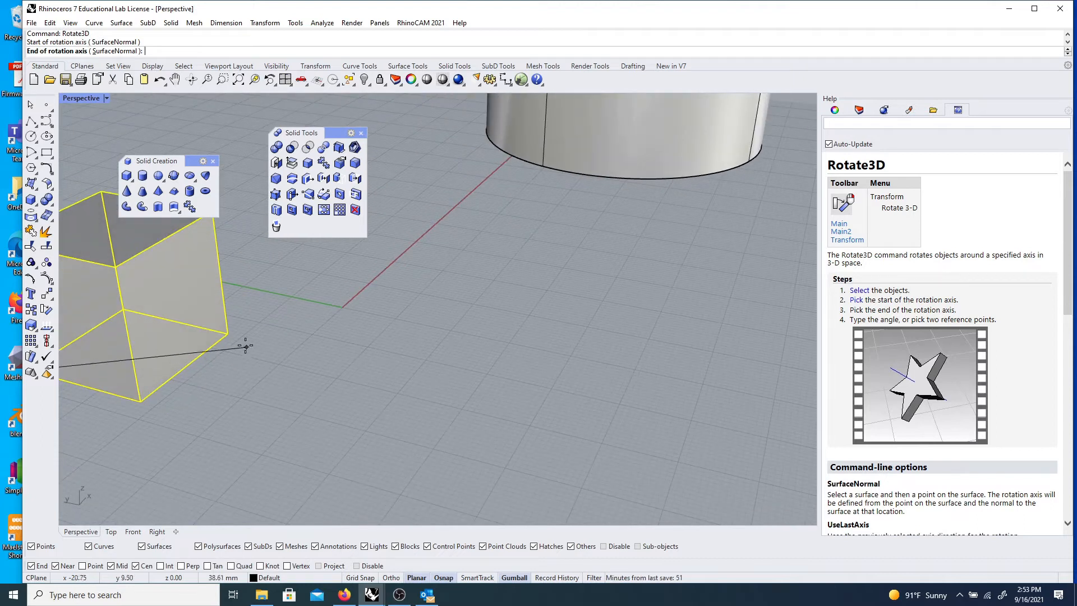
click(228, 333)
- Pick the first reference point at the box's base and rotate the box by an angle of 17 degrees
right_drag(276, 389, 329, 384)
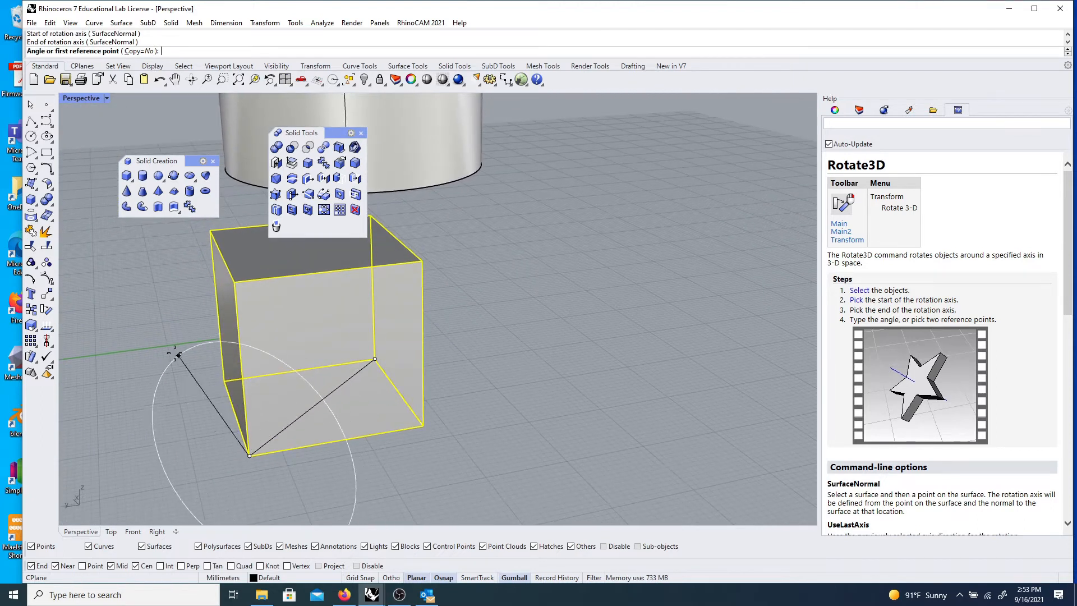
click(147, 429)
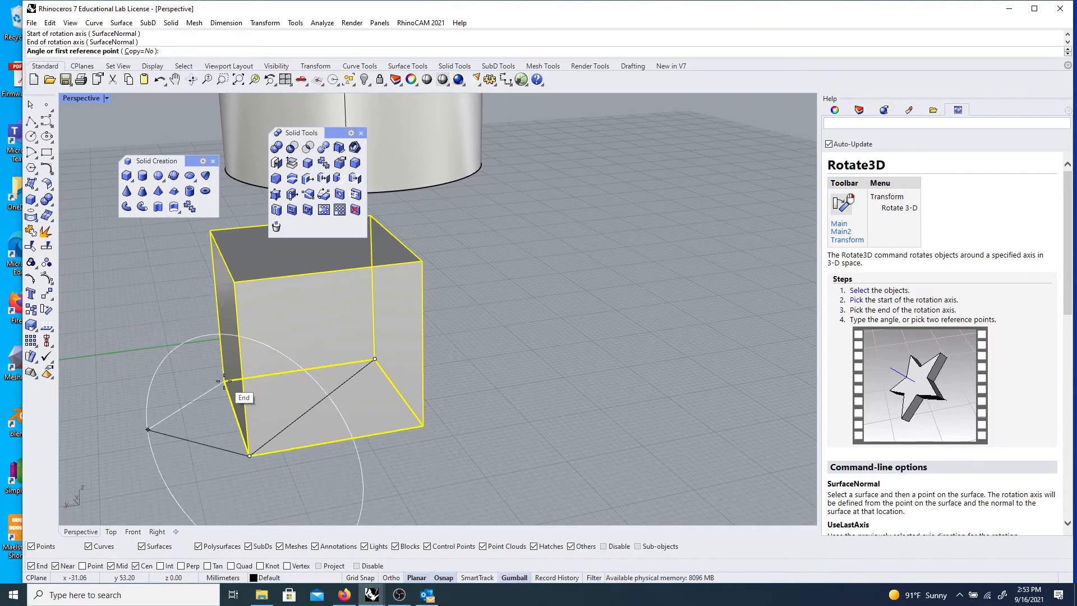
right_drag(216, 378, 284, 360)
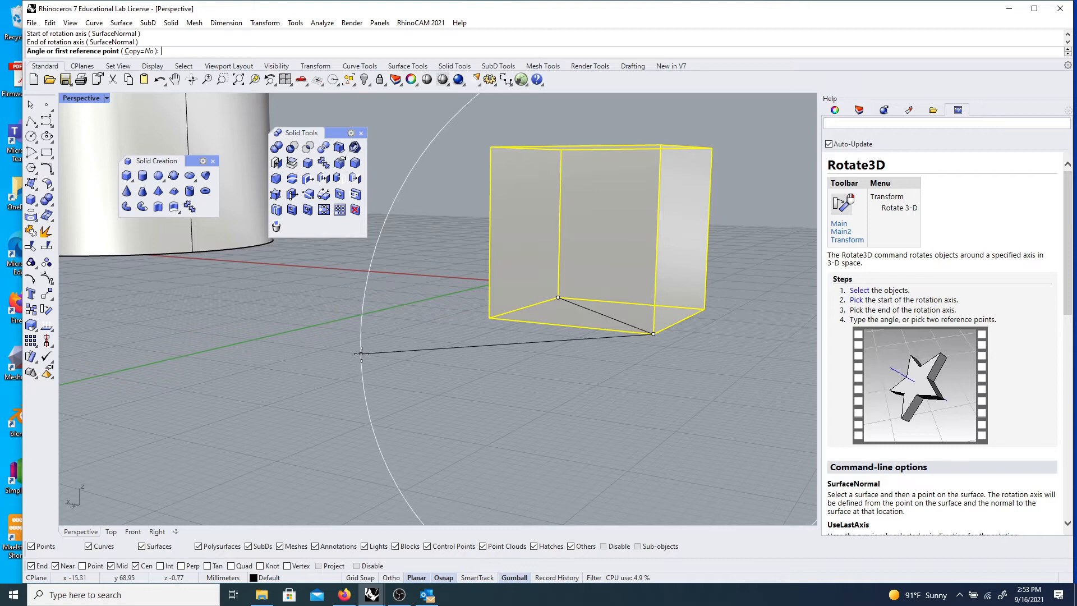
click(491, 319)
right_drag(600, 240, 536, 221)
scroll(388, 272, down, 7)
right_drag(390, 274, 436, 308)
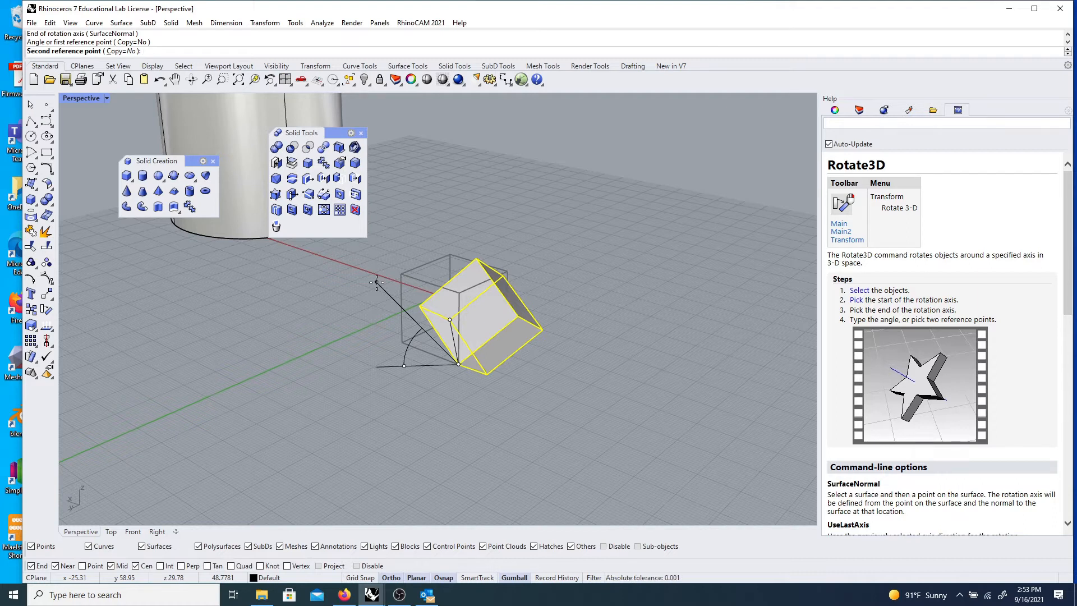
text(17)
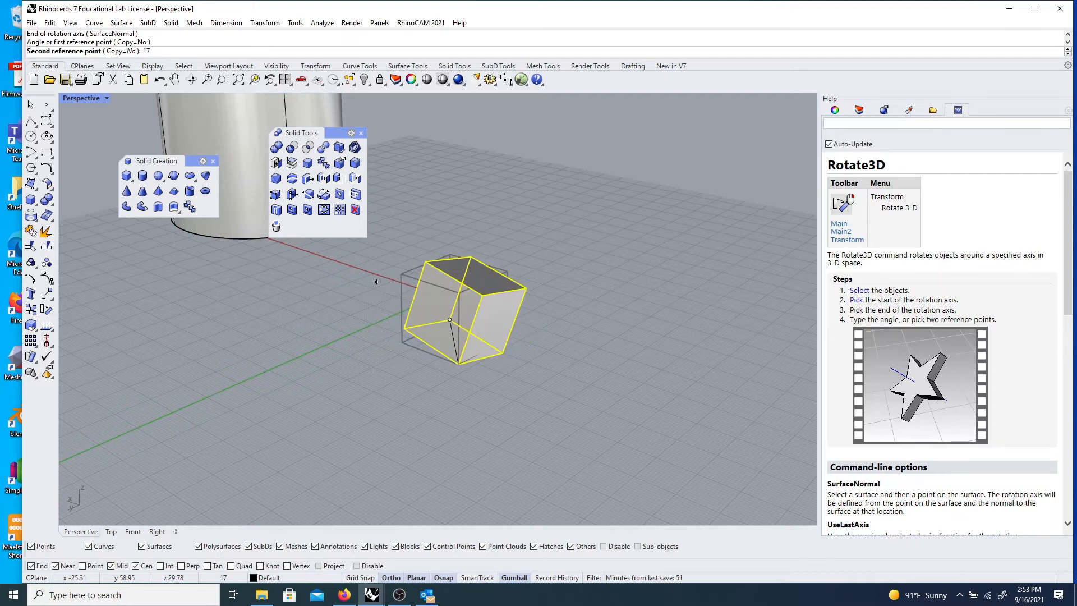
key(Return)
scroll(438, 346, up, 5)
mouse_move(434, 366)
right_down()
mouse_move(440, 330)
mouse_move(421, 363)
right_up()
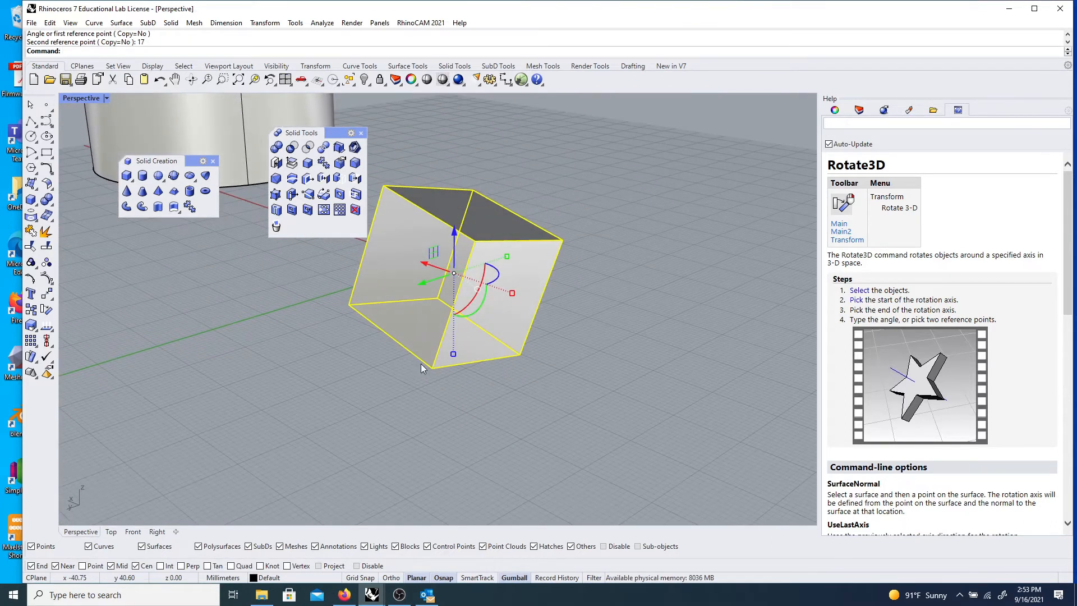
scroll(453, 342, down, 5)
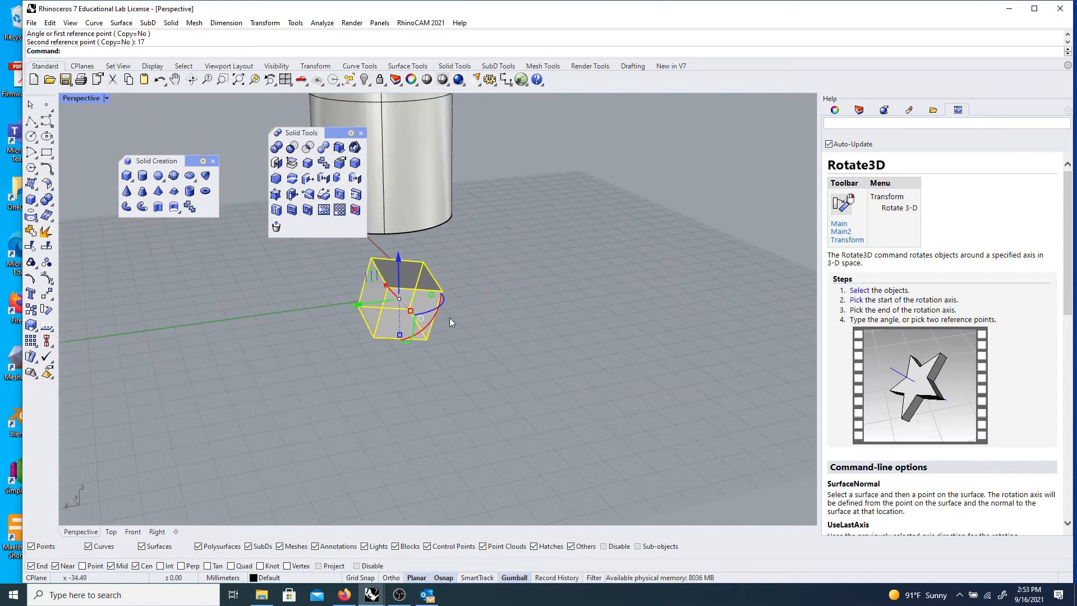
- Raise the small box above the construction grid and reposition it with the Gumball
drag(398, 258, 398, 212)
scroll(399, 213, down, 8)
right_drag(399, 213, 379, 254)
drag(379, 229, 417, 202)
- Select the merged cylinder-and-box solid, tilt it with the Gumball, and deselect it
click(449, 223)
right_drag(469, 265, 466, 229)
scroll(431, 233, up, 5)
scroll(432, 233, down, 6)
drag(436, 236, 408, 250)
right_drag(470, 241, 405, 260)
mouse_move(411, 236)
mouse_down()
mouse_move(441, 231)
mouse_move(427, 247)
mouse_up()
click(500, 259)
right_drag(501, 259, 345, 241)
scroll(491, 224, up, 4)
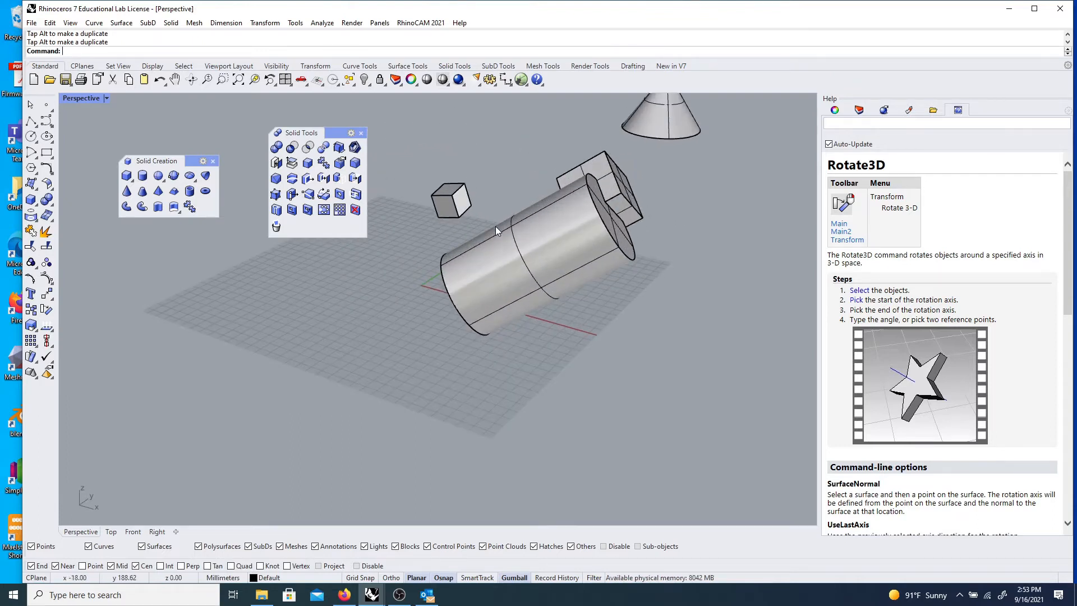
- Stretch the tilted cylinder-and-box solid along the green axis with the Gumball's scale handle
click(489, 240)
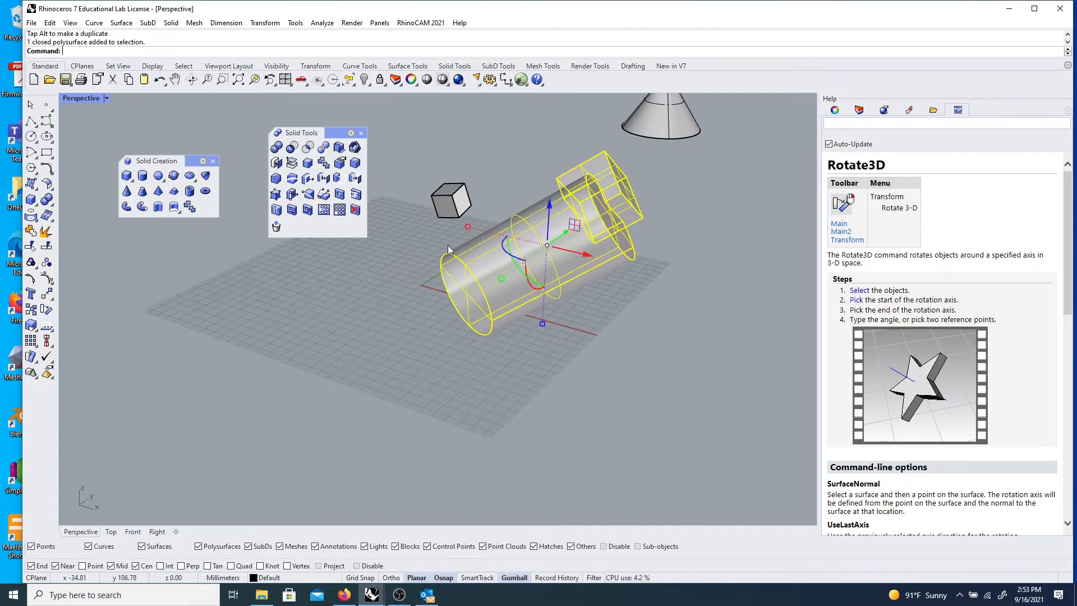
scroll(443, 257, down, 3)
right_drag(426, 265, 561, 300)
scroll(423, 229, up, 4)
right_drag(387, 224, 475, 247)
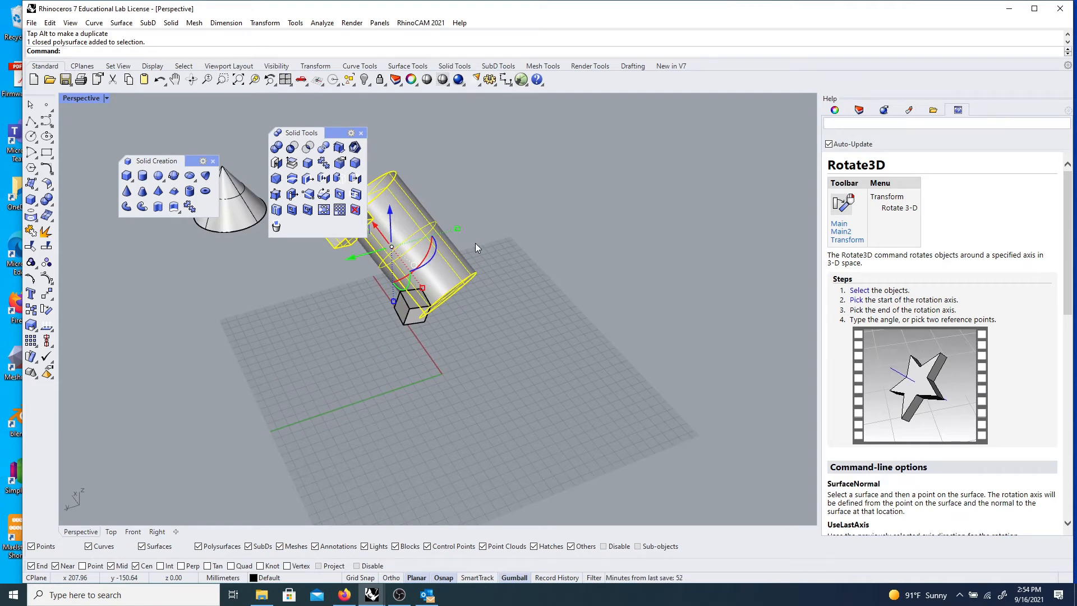
mouse_move(468, 242)
right_down()
mouse_move(397, 294)
mouse_move(440, 253)
mouse_move(481, 257)
right_up()
drag(480, 257, 552, 275)
drag(452, 230, 553, 266)
- Deselect the stretched solid and undo the Gumball scaling
right_drag(480, 329, 520, 261)
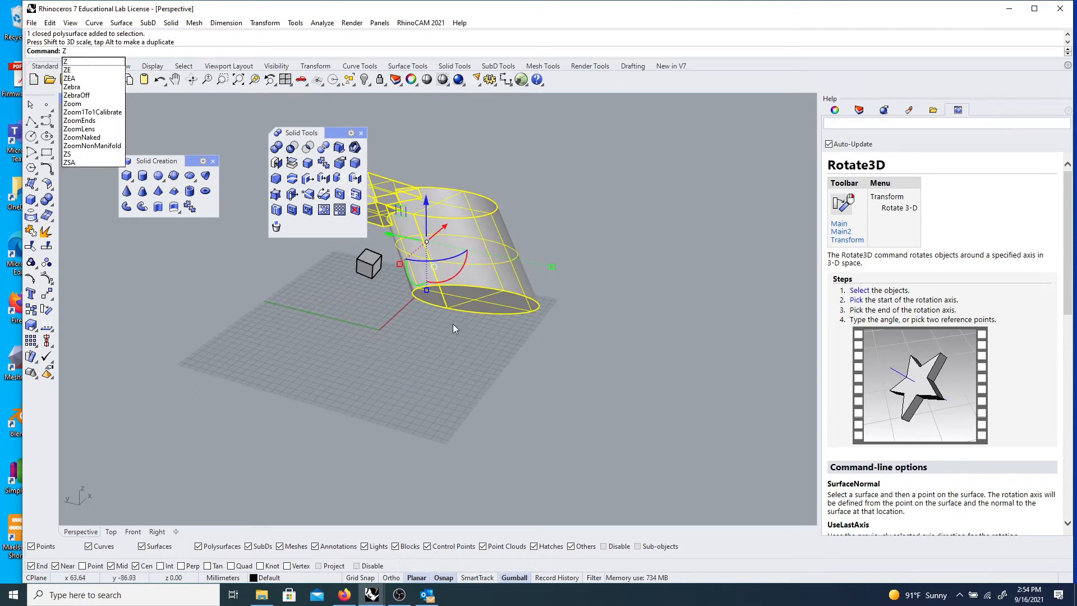
key(Escape)
key(Escape)
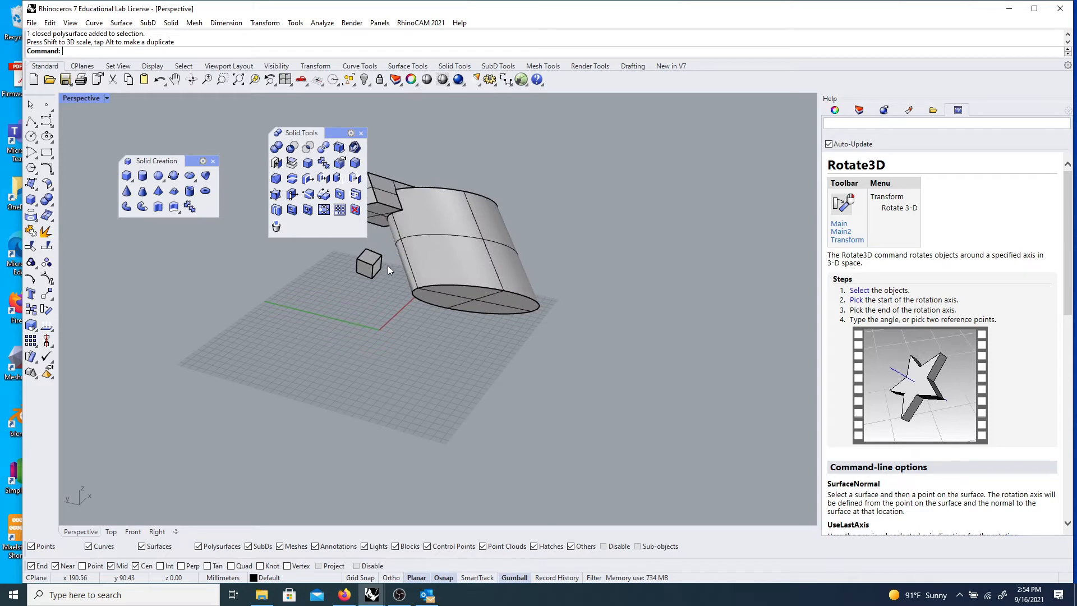
key(ctrl+z)
right_drag(426, 259, 386, 288)
- Try scaling the tilted solid slightly along the green axis with the Gumball, undo it, and clear the selection
key(Escape)
scroll(453, 249, up, 6)
click(468, 261)
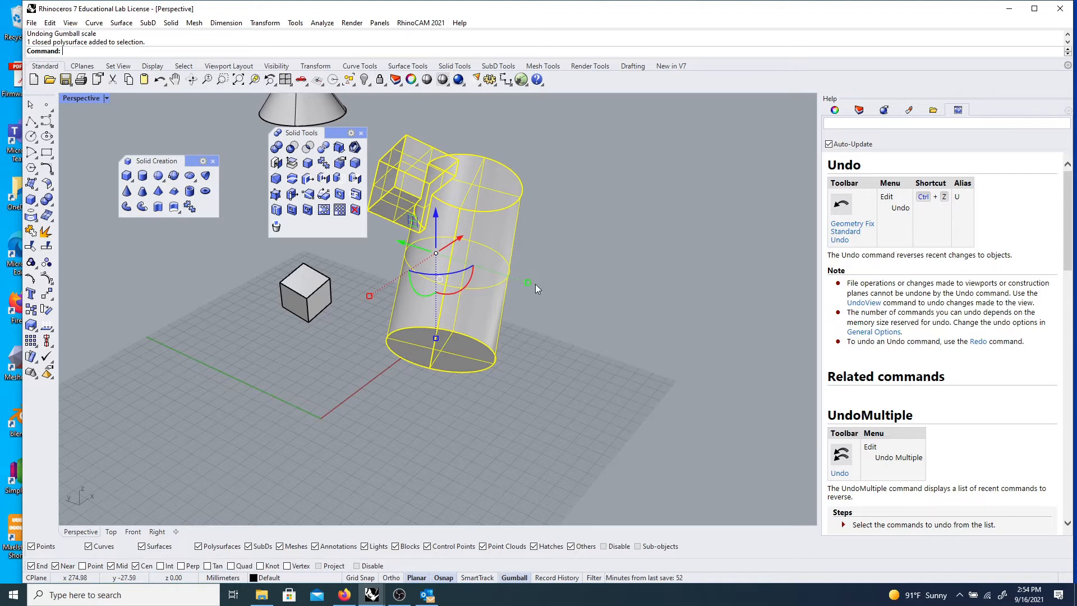
drag(528, 282, 534, 261)
click(567, 345)
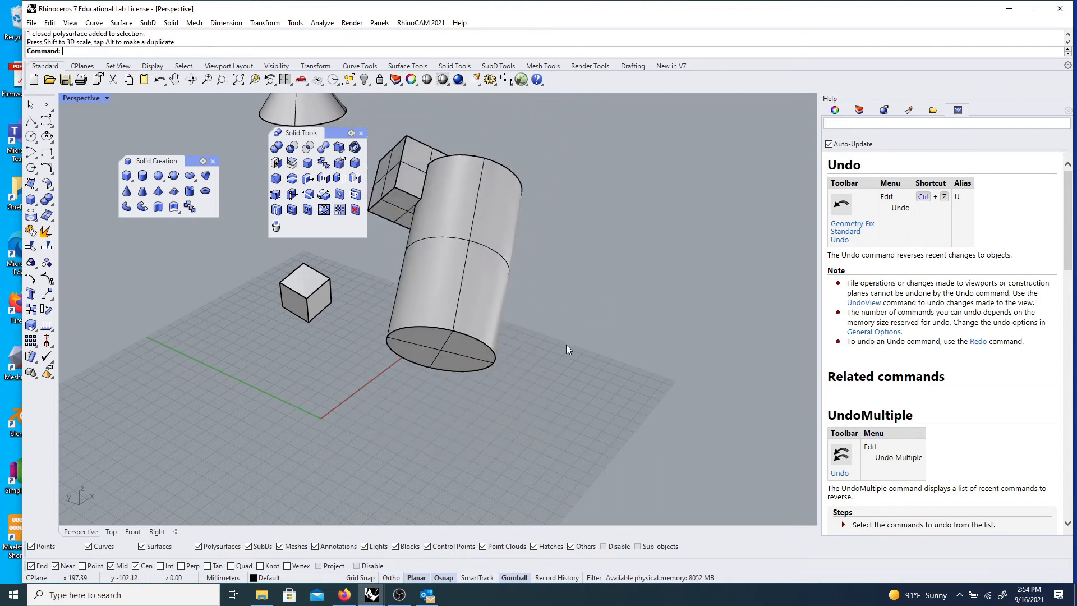
key(ctrl+z)
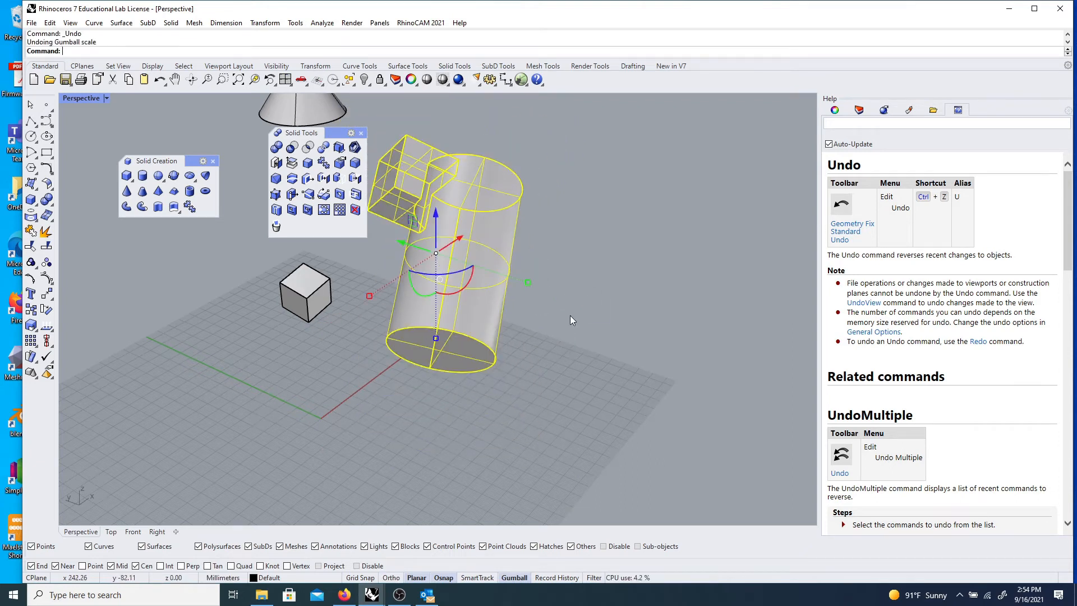
click(567, 314)
- Reselect the tilted solid and set the Gumball alignment to Align to Object
click(493, 281)
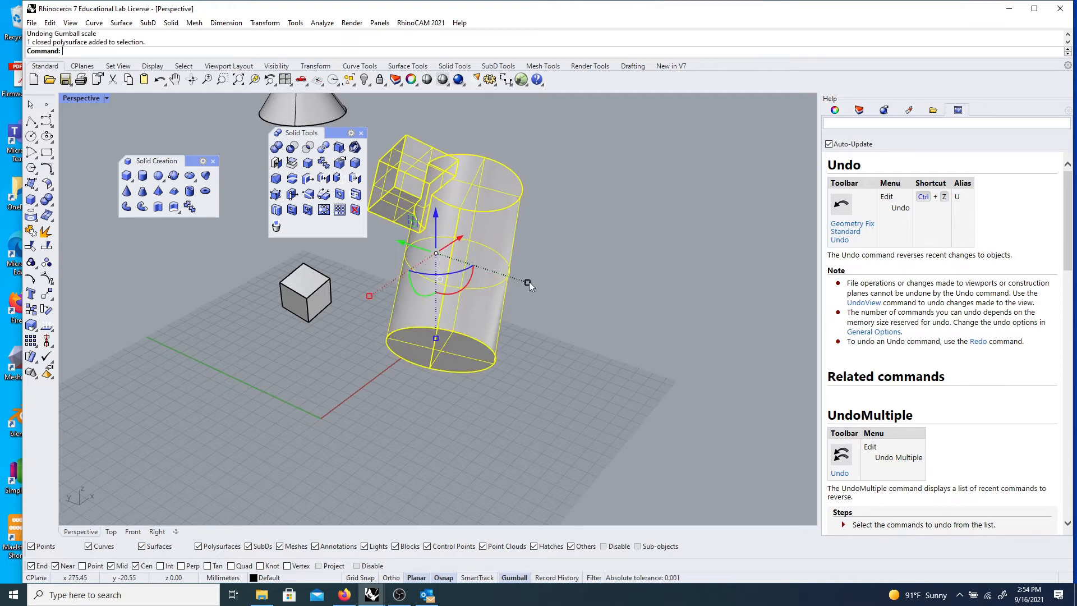
click(440, 280)
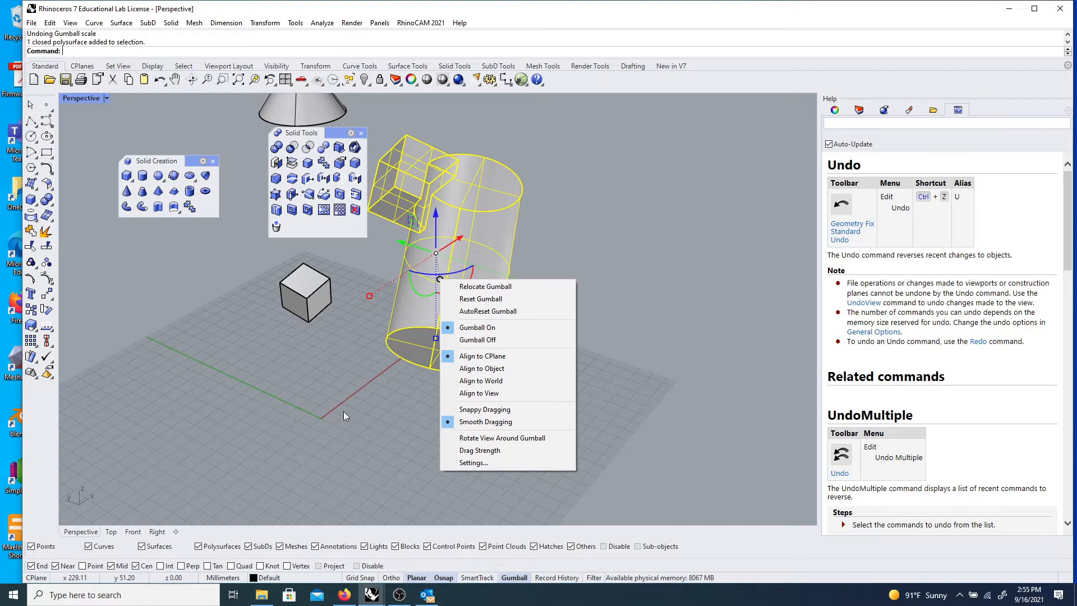
click(486, 368)
right_drag(544, 359, 449, 283)
click(439, 279)
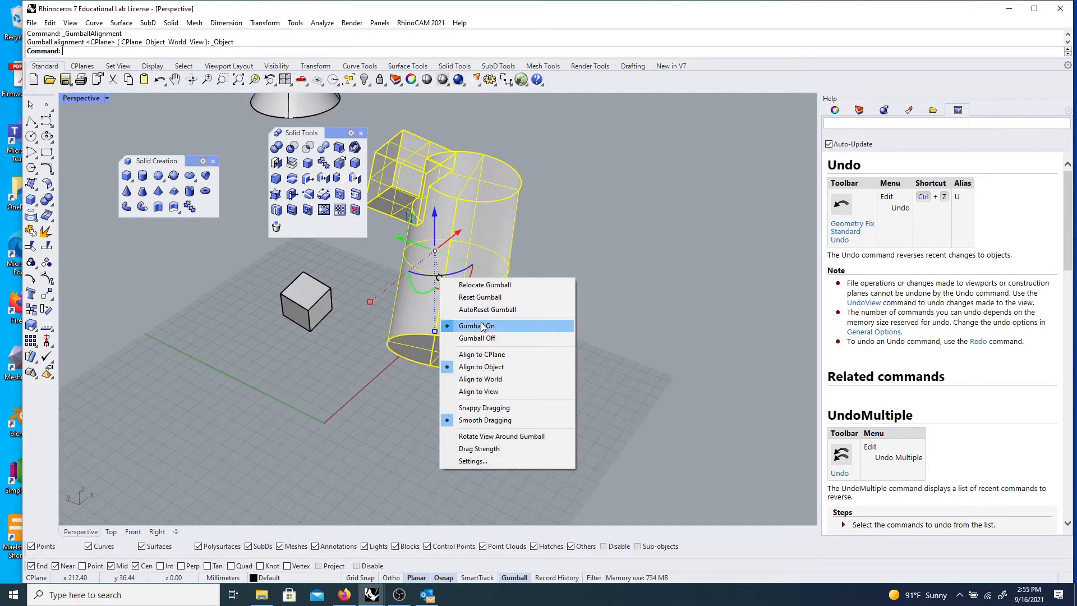
click(482, 365)
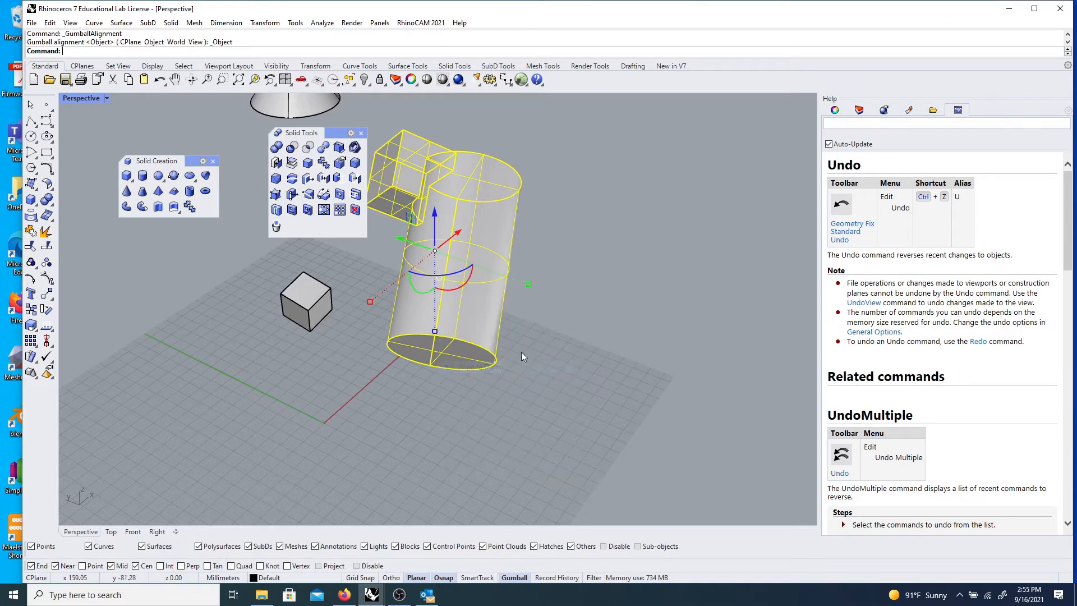
- Select the small box instead of the tilted solid, stretch it with the Gumball's scale handles, and clear the selection
click(361, 361)
click(497, 318)
right_drag(498, 321, 416, 307)
click(286, 301)
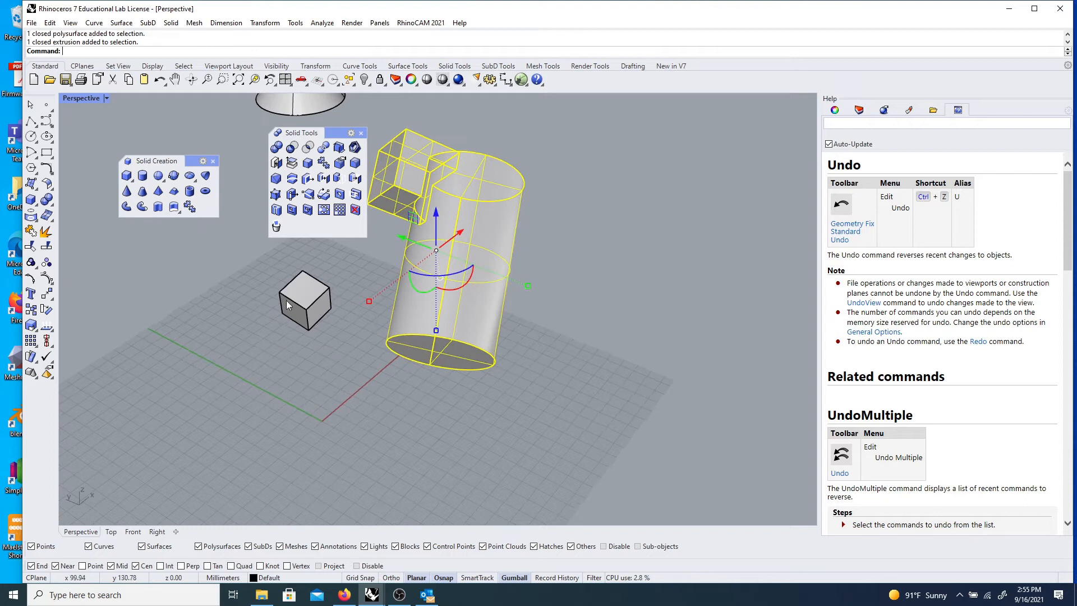
right_drag(349, 374, 294, 327)
drag(287, 321, 321, 332)
right_drag(322, 332, 249, 311)
drag(304, 277, 231, 284)
key(Escape)
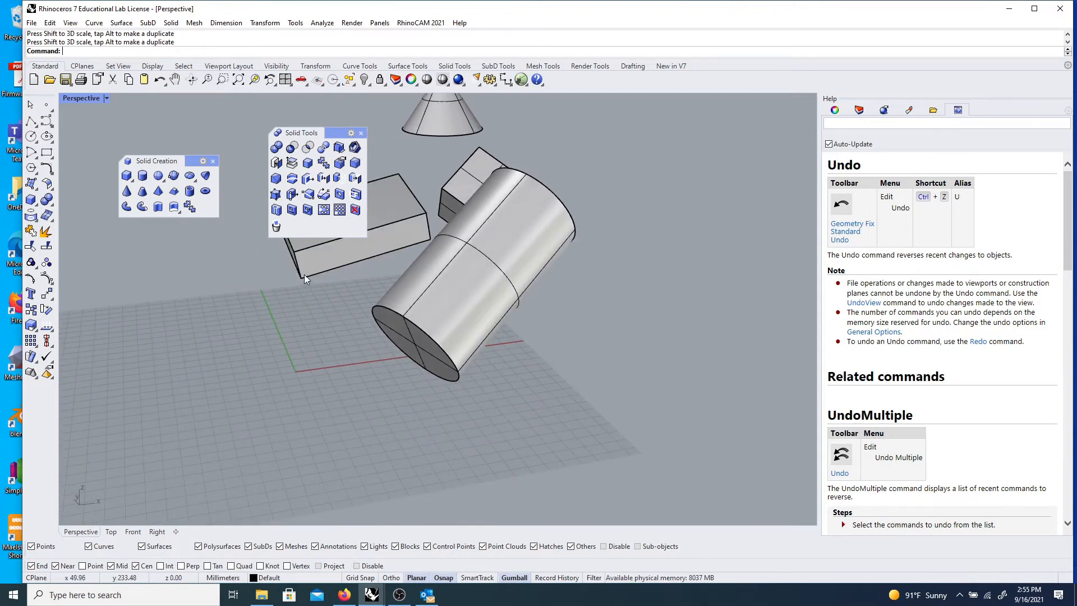
- Reselect the stretched box, make it taller with a Gumball scale handle, and deselect it
click(304, 275)
scroll(306, 268, down, 3)
drag(311, 300, 337, 329)
key(Escape)
- Try scaling the tilted cylinder-and-box solid along the green axis with the Gumball, and undo it
click(378, 300)
right_drag(378, 301, 423, 353)
drag(427, 331, 456, 334)
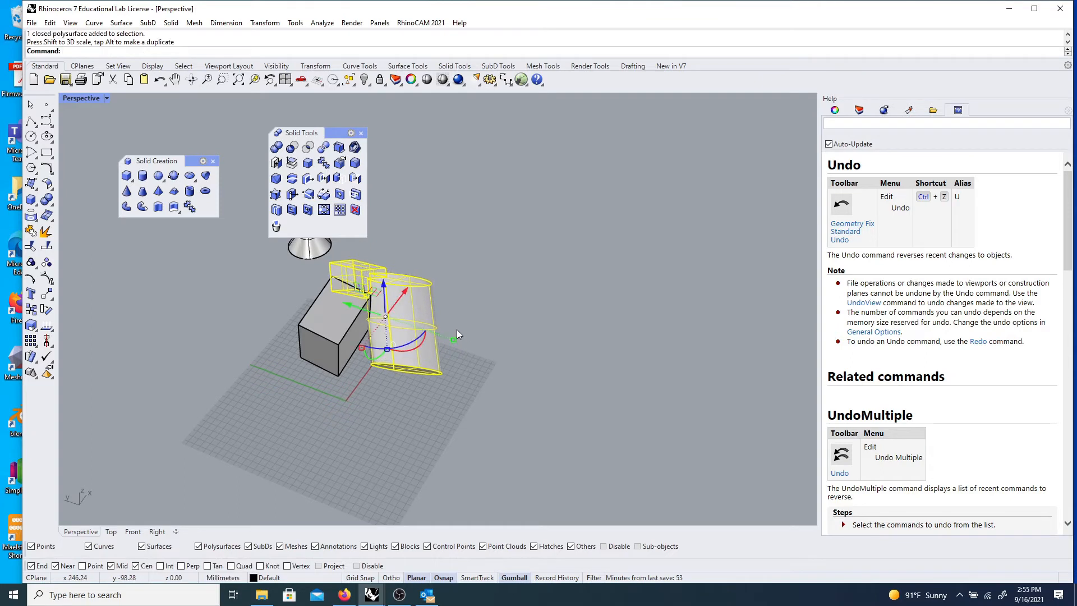
key(ctrl+z)
- Move the tilted cylinder-and-box solid away from the box along the Gumball's red axis and deselect it
right_drag(457, 328, 377, 284)
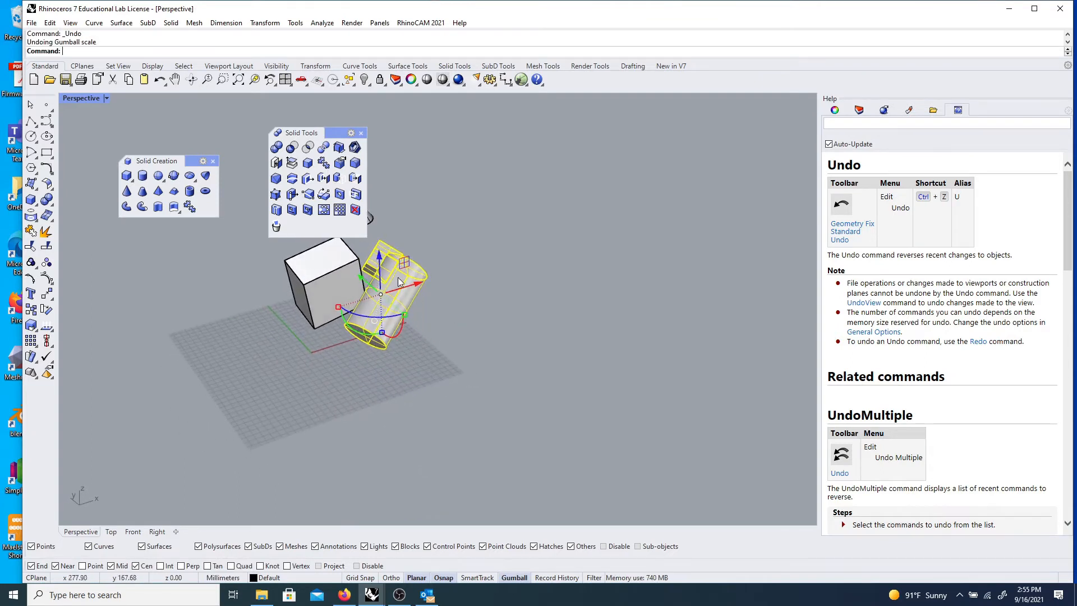
drag(414, 285, 454, 277)
click(393, 324)
- Select the cone and examine how its Gumball is oriented
right_drag(330, 336, 364, 344)
scroll(364, 344, down, 6)
scroll(345, 298, up, 7)
right_drag(345, 298, 389, 316)
click(358, 314)
scroll(344, 314, up, 4)
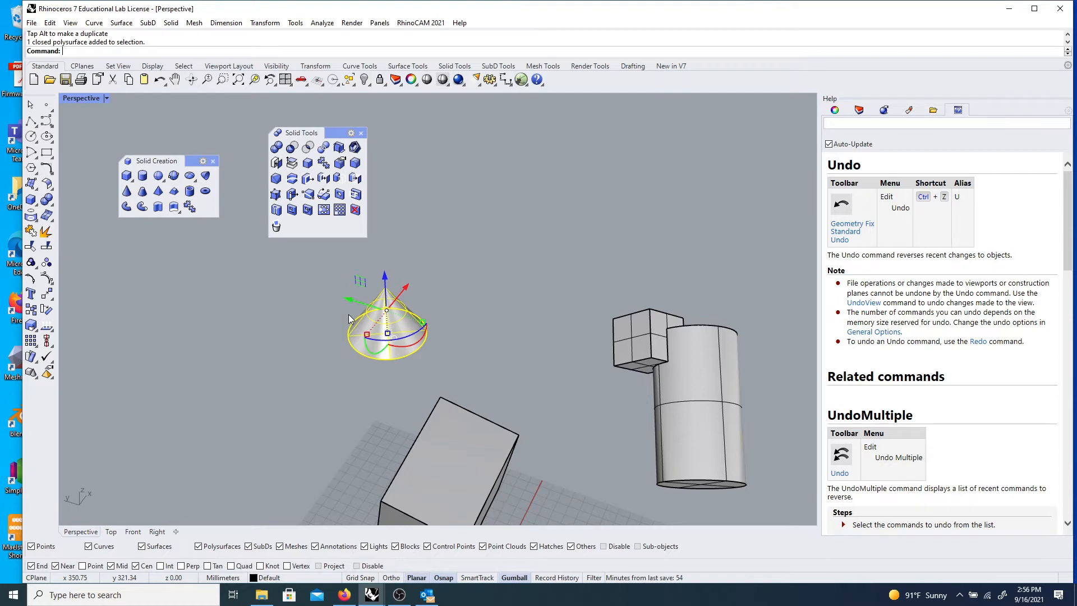
right_drag(352, 320, 413, 332)
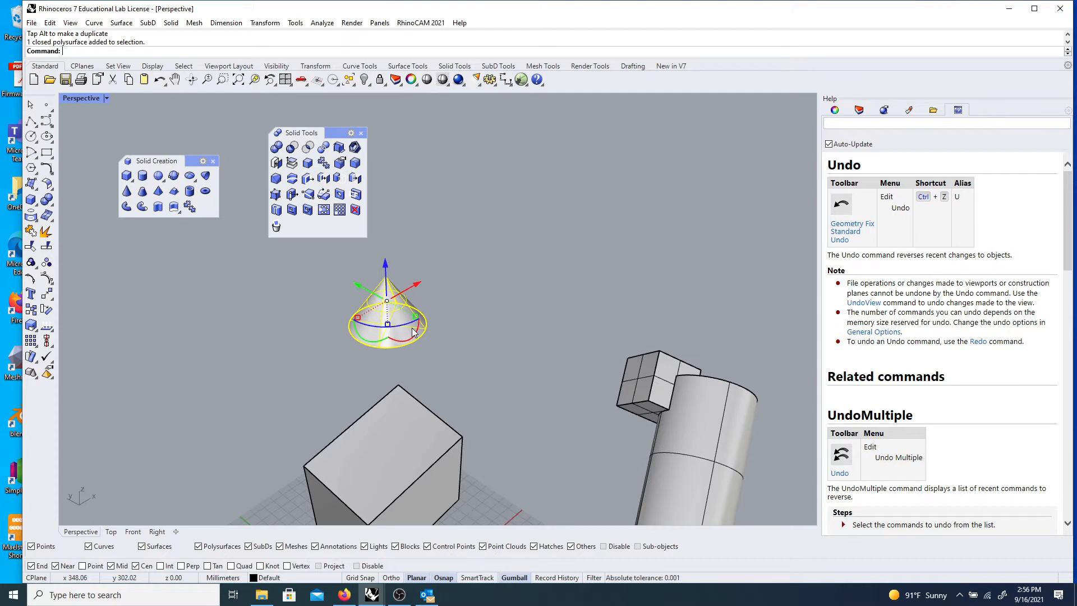
- Delete the cone, the box and the tilted solid together
scroll(337, 305, down, 5)
click(281, 325)
scroll(263, 295, down, 7)
drag(224, 271, 496, 386)
key(Delete)
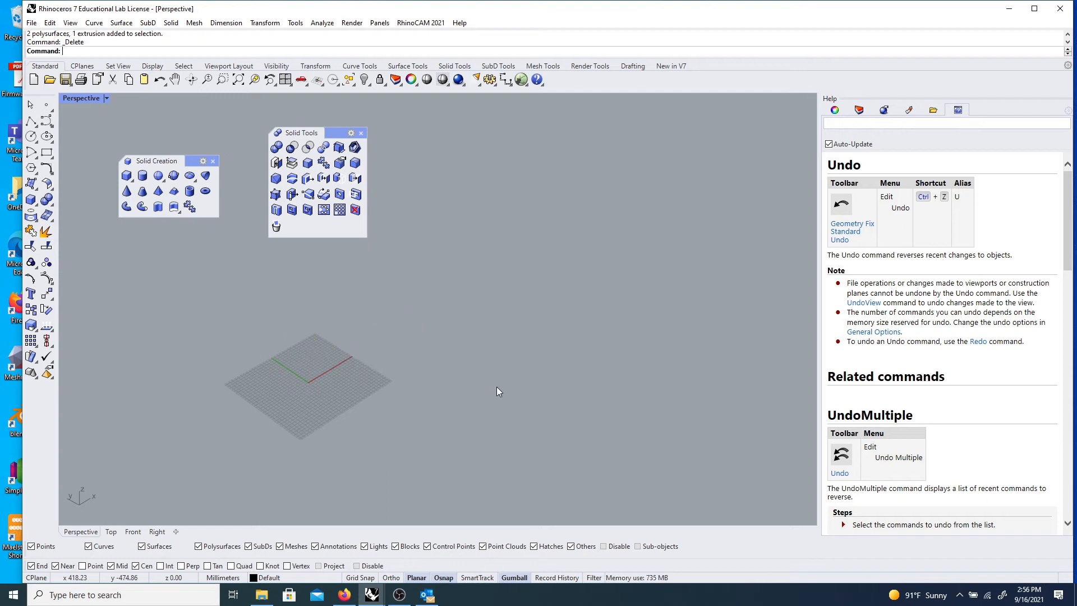
scroll(223, 237, down, 3)
scroll(280, 401, up, 7)
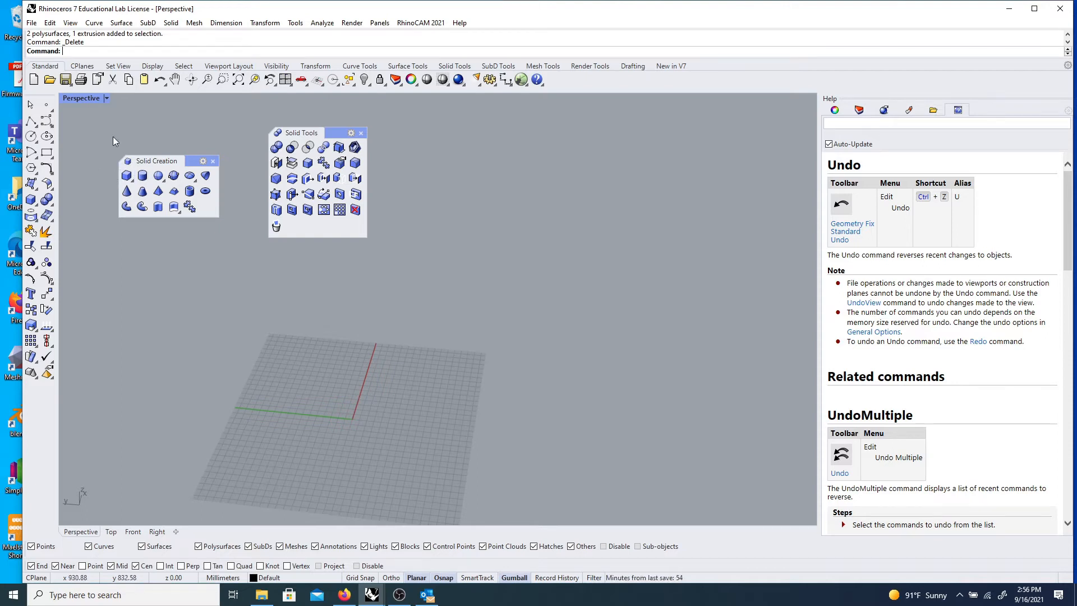
click(206, 191)
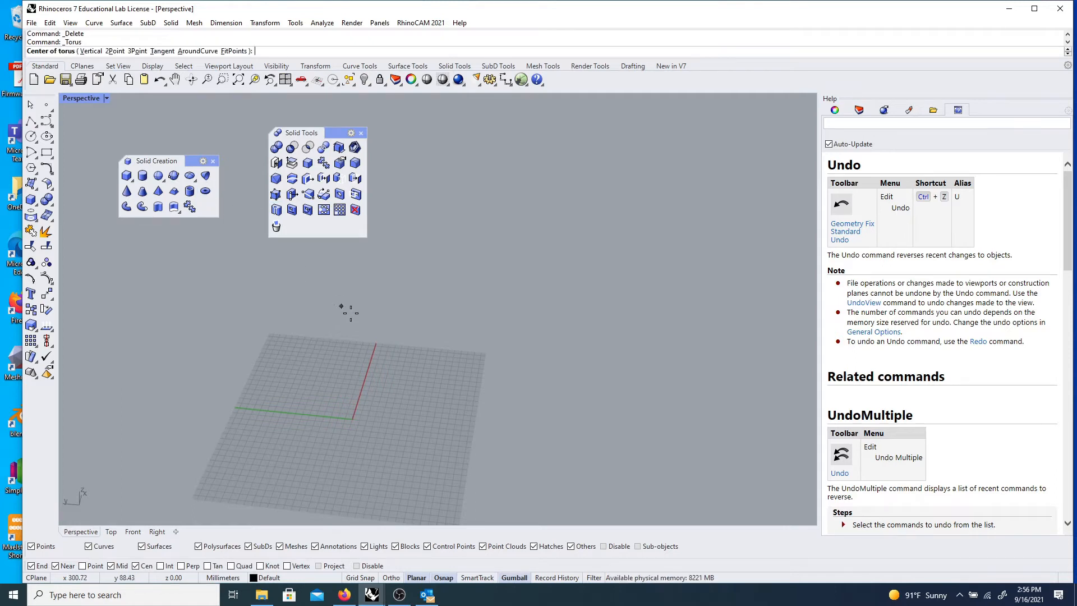
key(Escape)
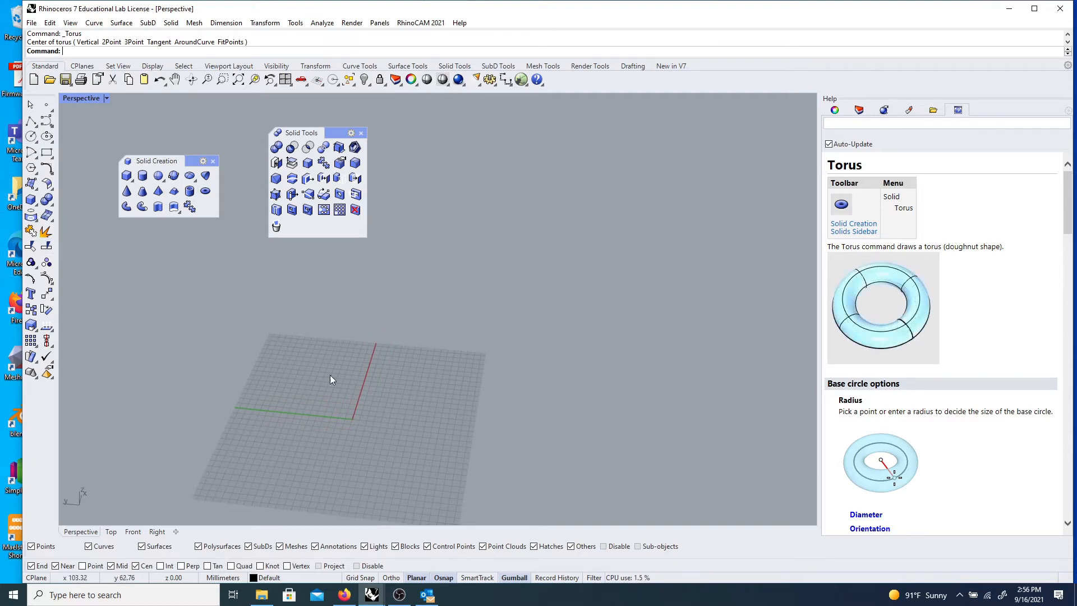
- Create a torus lying flat on the grid near the origin, with a tube much thinner than its ring
right_drag(385, 423, 381, 411)
scroll(342, 372, up, 8)
scroll(342, 373, down, 5)
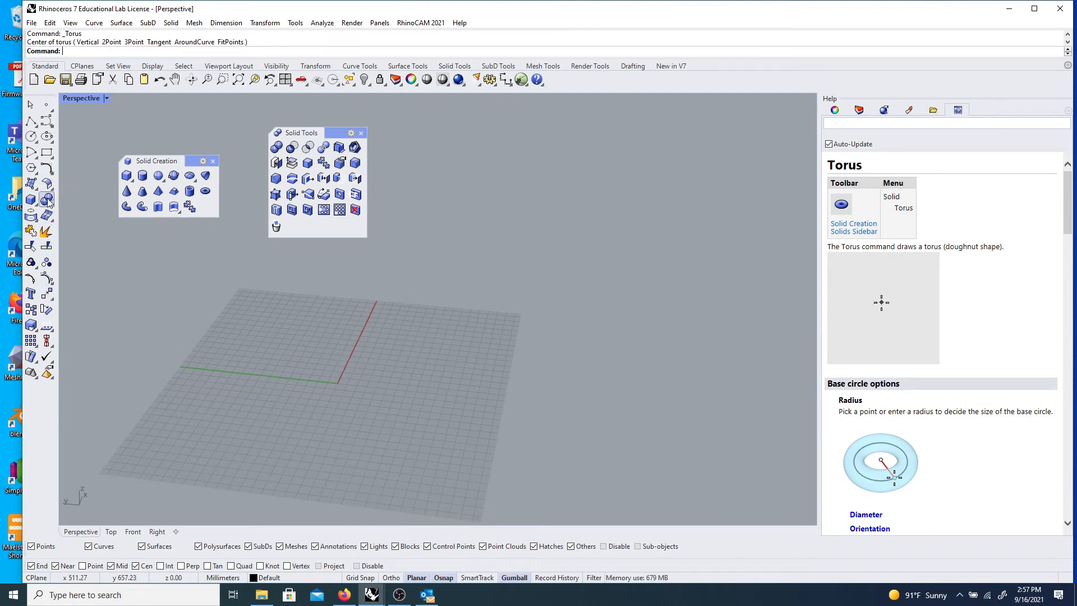
click(205, 191)
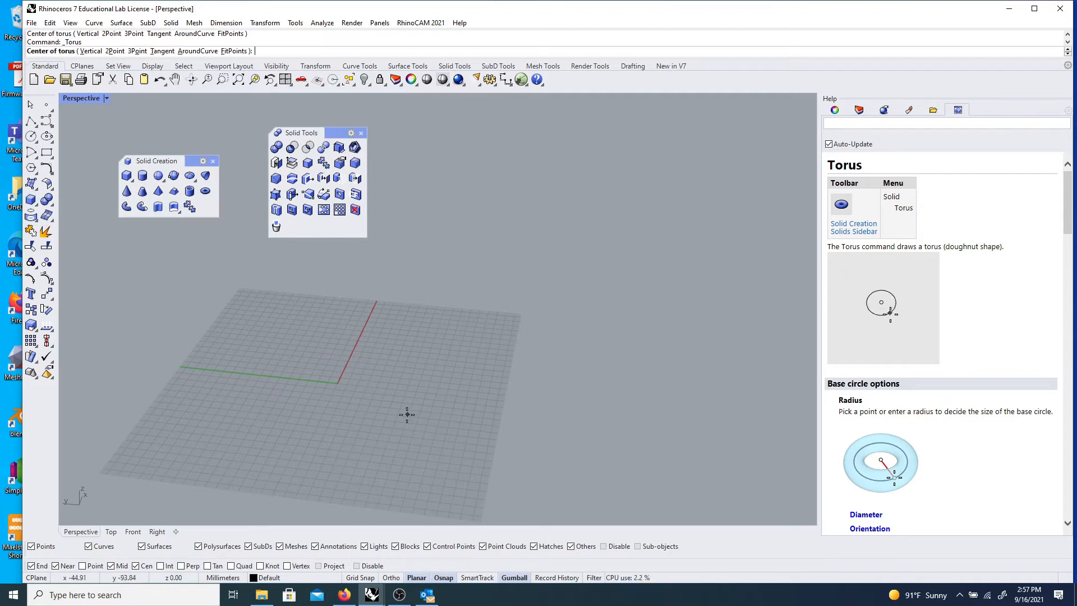
click(285, 386)
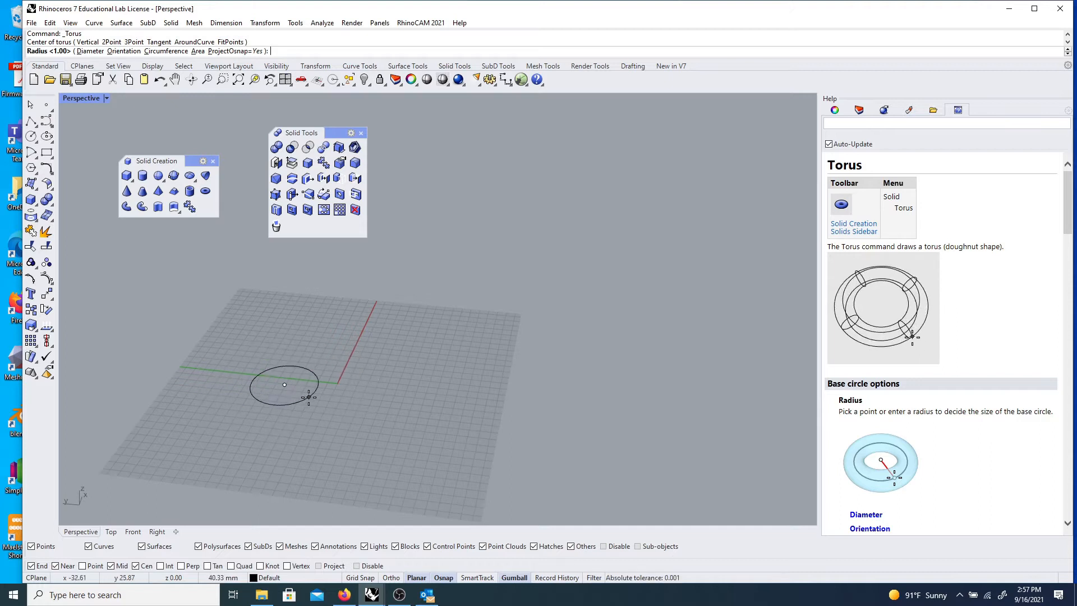
click(303, 397)
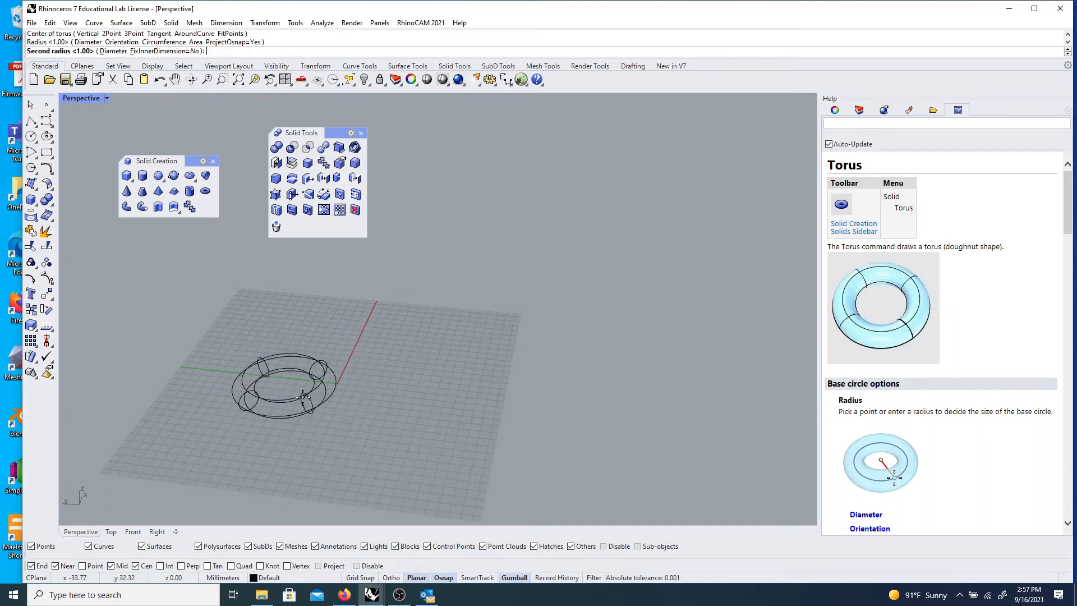
click(340, 402)
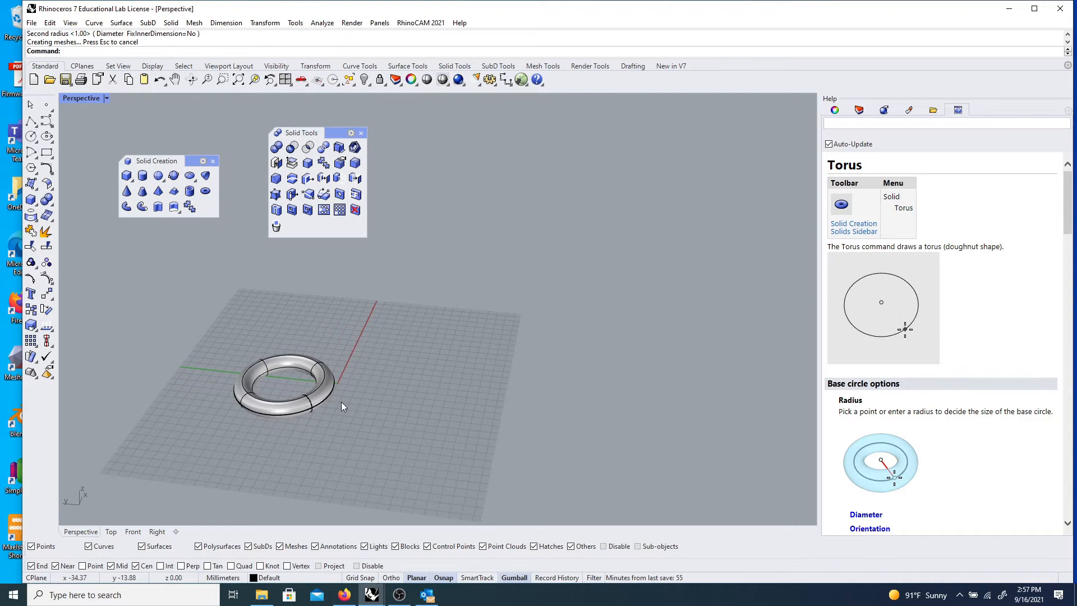
- Select the torus and move it along the red axis with the Gumball
scroll(341, 401, up, 10)
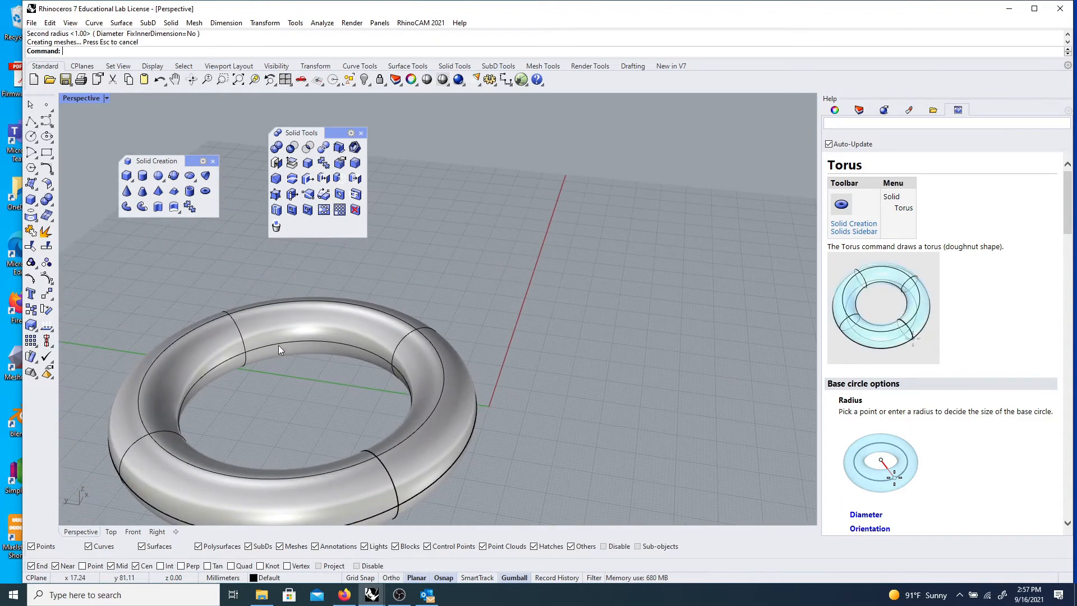
click(279, 349)
scroll(275, 365, down, 5)
drag(296, 360, 314, 336)
- Try tilting the torus with the Gumball's rotation arc, inspect it deselected, and undo the rotation
drag(304, 396, 277, 386)
click(342, 382)
scroll(247, 367, down, 5)
right_drag(248, 367, 277, 375)
scroll(350, 392, up, 9)
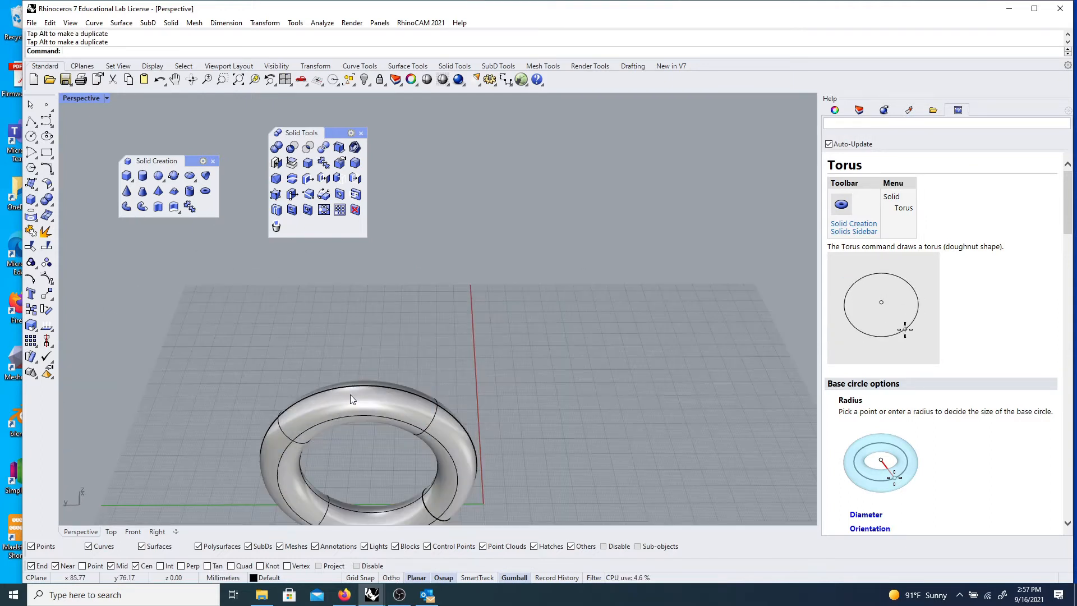
scroll(342, 405, down, 3)
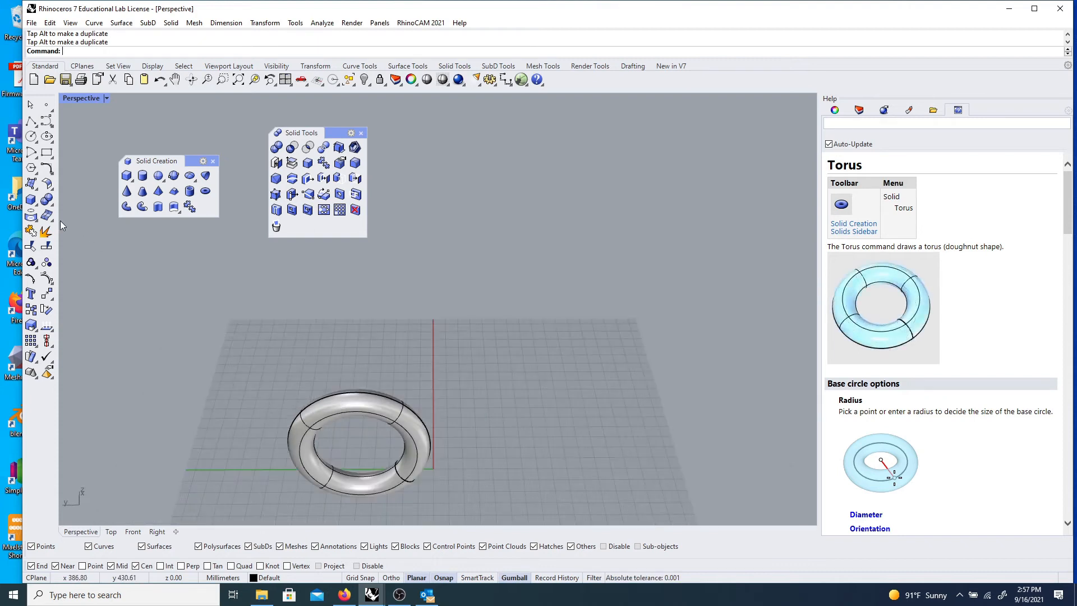
right_drag(303, 373, 290, 399)
scroll(324, 386, up, 4)
scroll(324, 386, down, 5)
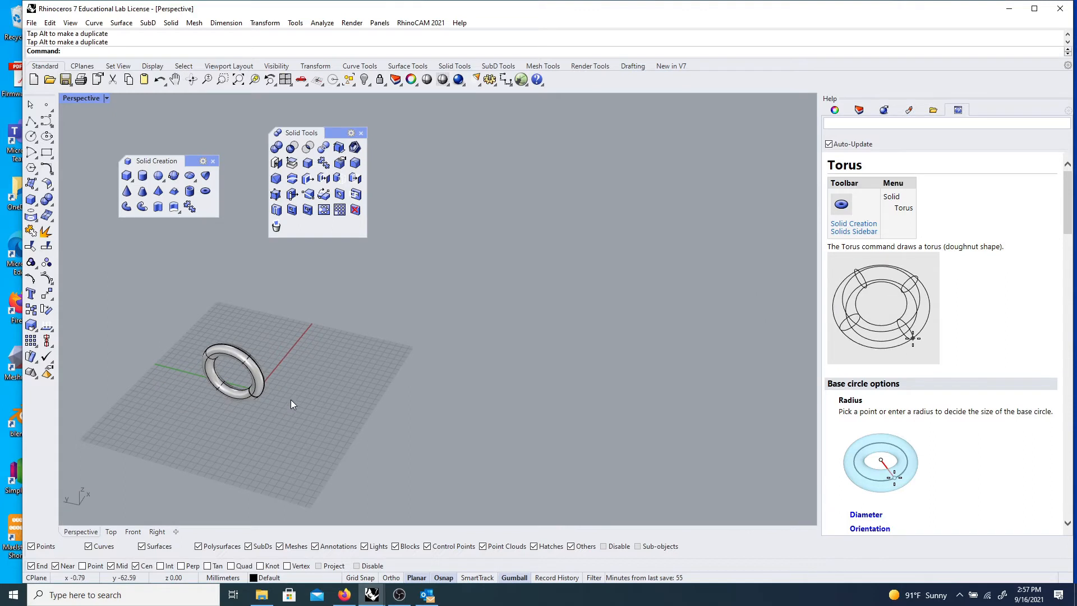
key(ctrl+z)
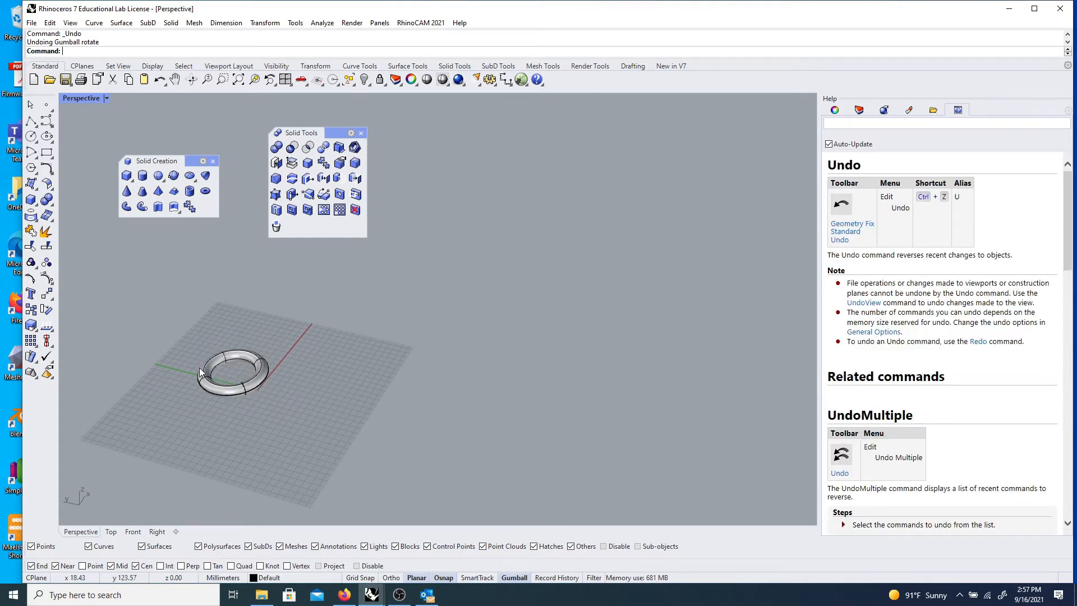
- Start a solid cylinder with Osnap enabled and snap its base to the torus's center using the Cen snap
scroll(227, 365, up, 5)
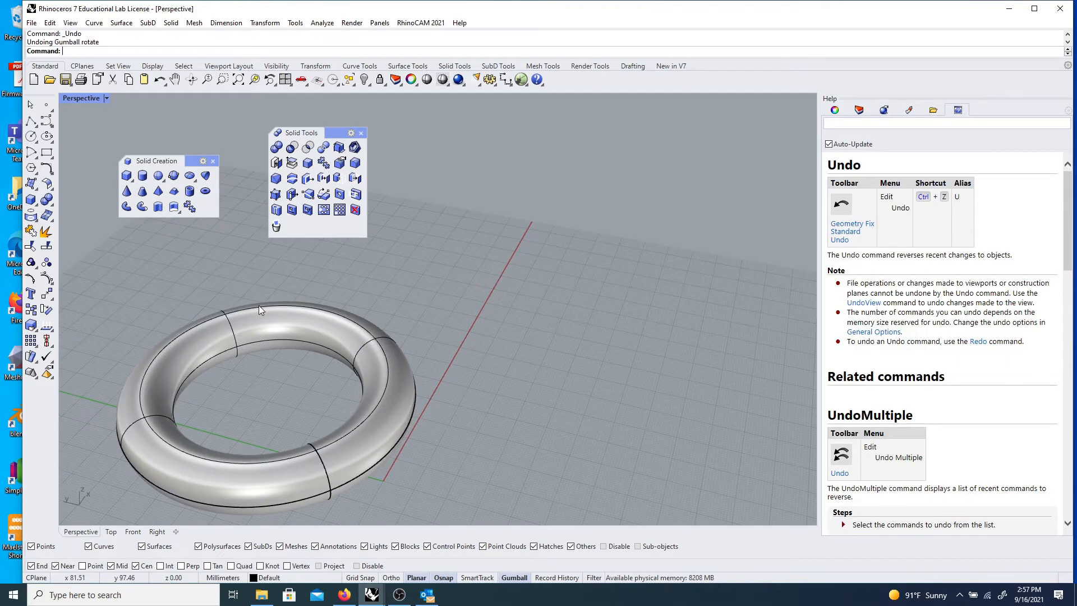
scroll(260, 309, down, 3)
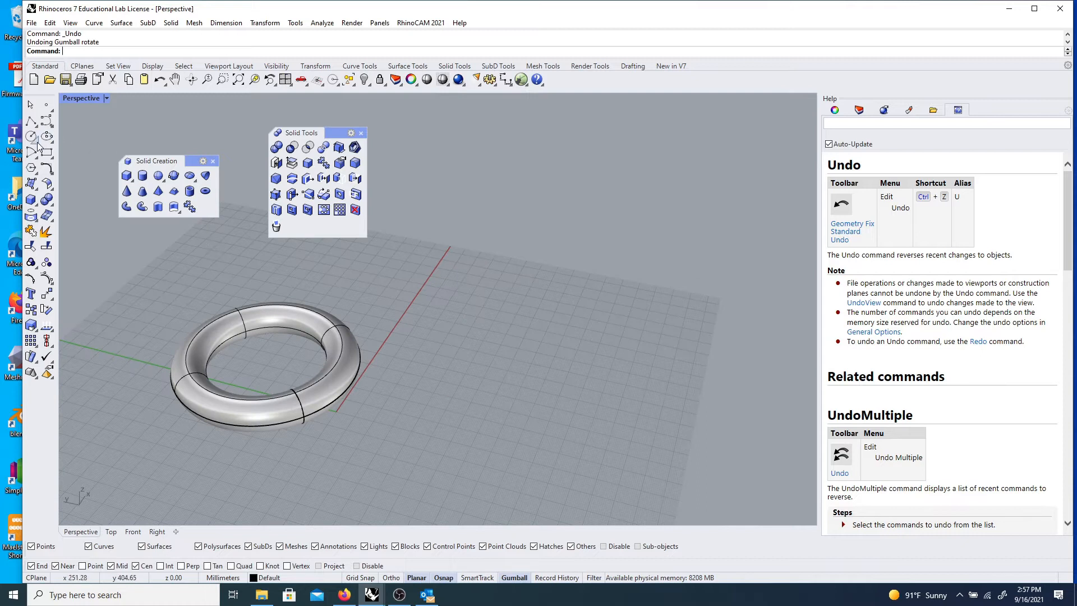
click(143, 176)
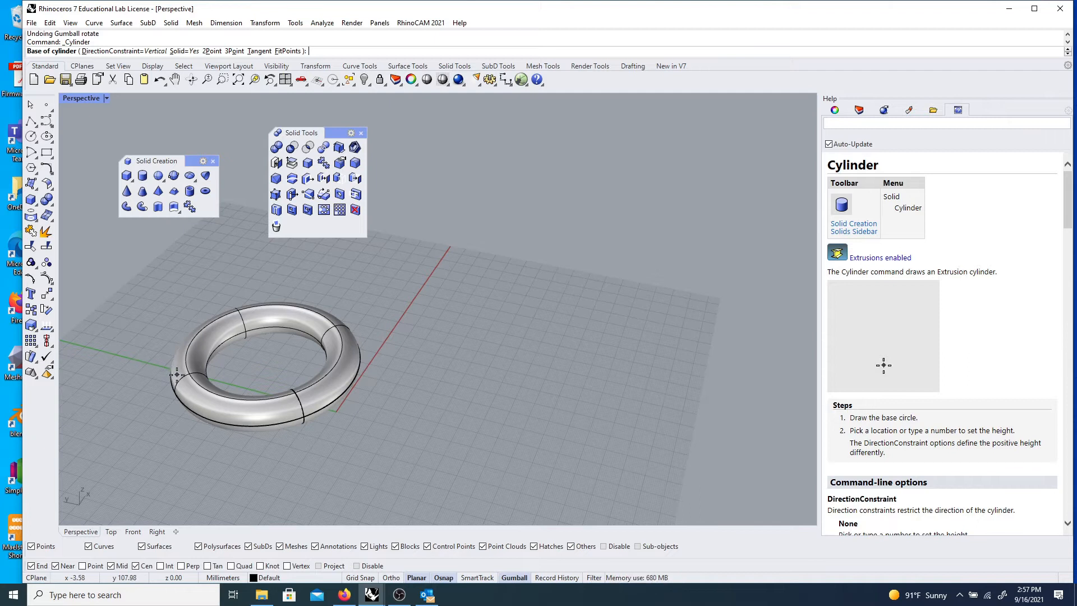
click(443, 577)
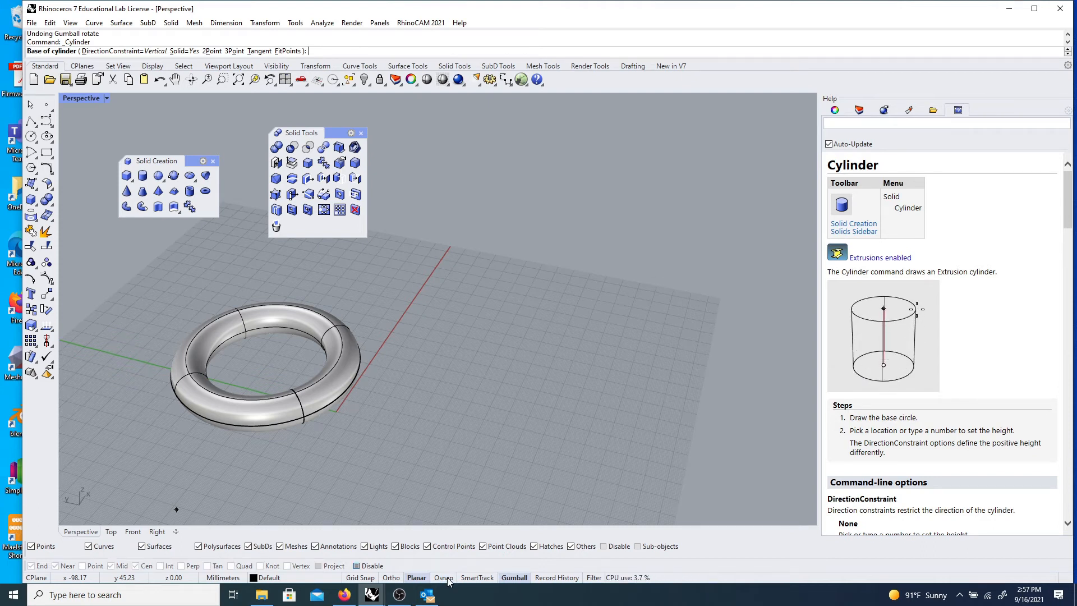
click(444, 577)
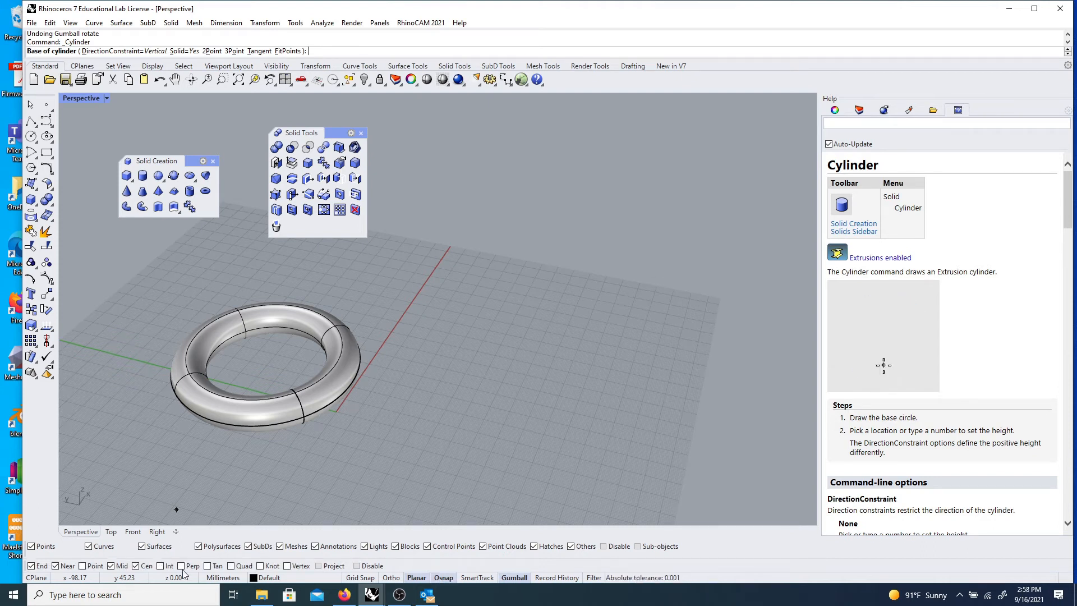
click(135, 566)
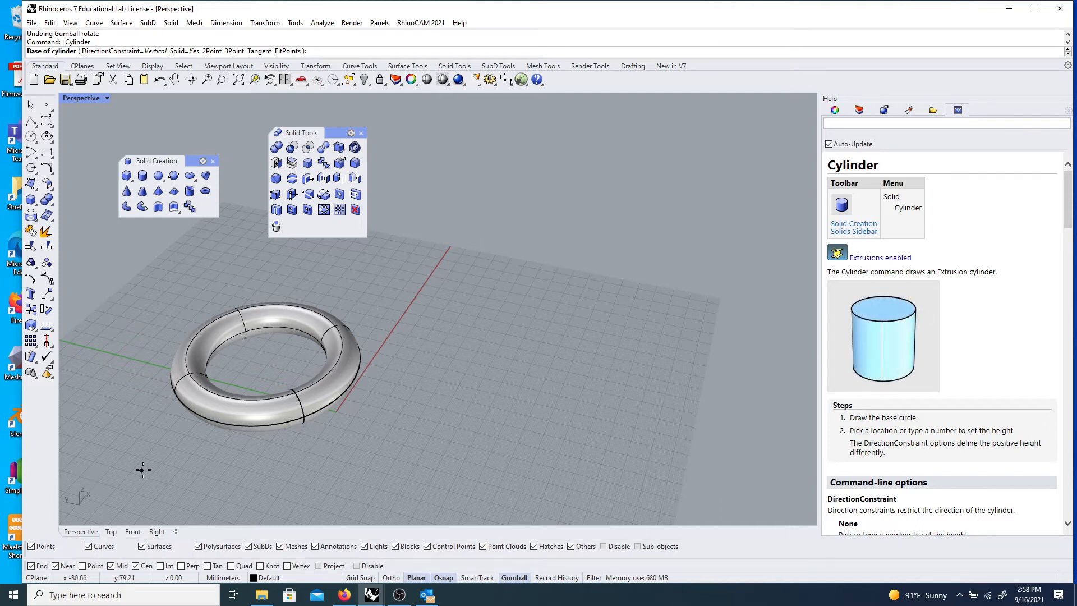
click(56, 565)
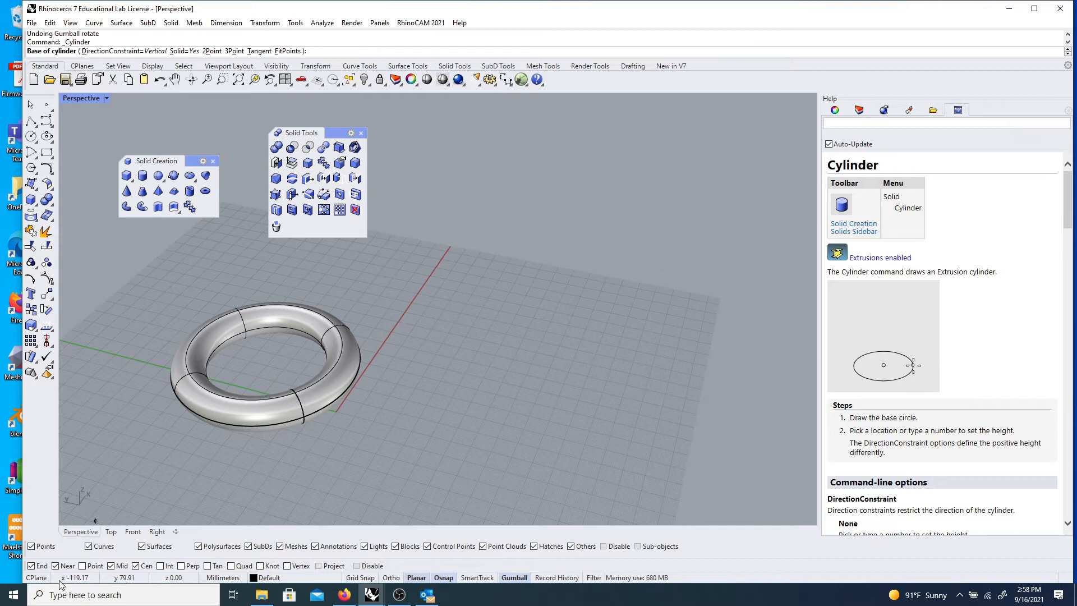
click(202, 412)
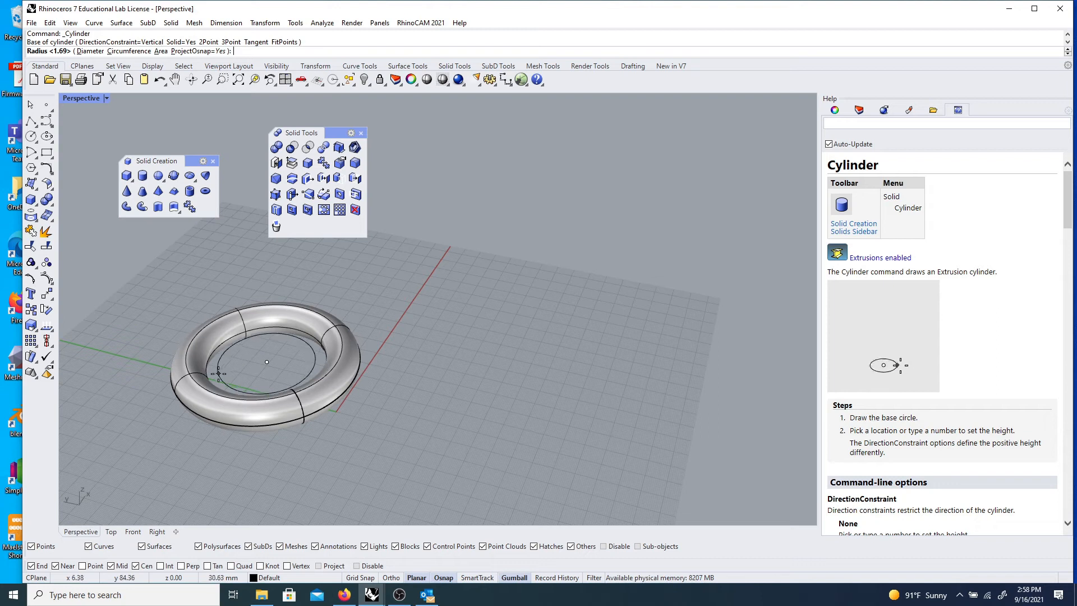
- Switch the cylinder's base input to Diameter and size the base circle so its edge runs inside the torus's tube
scroll(225, 372, down, 2)
scroll(188, 425, up, 3)
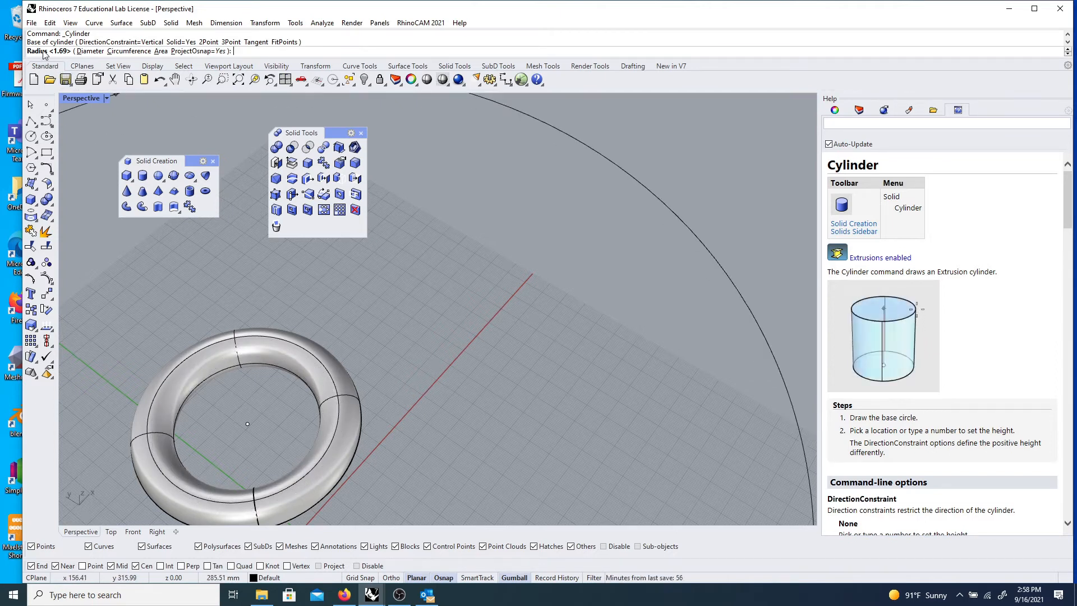
click(90, 51)
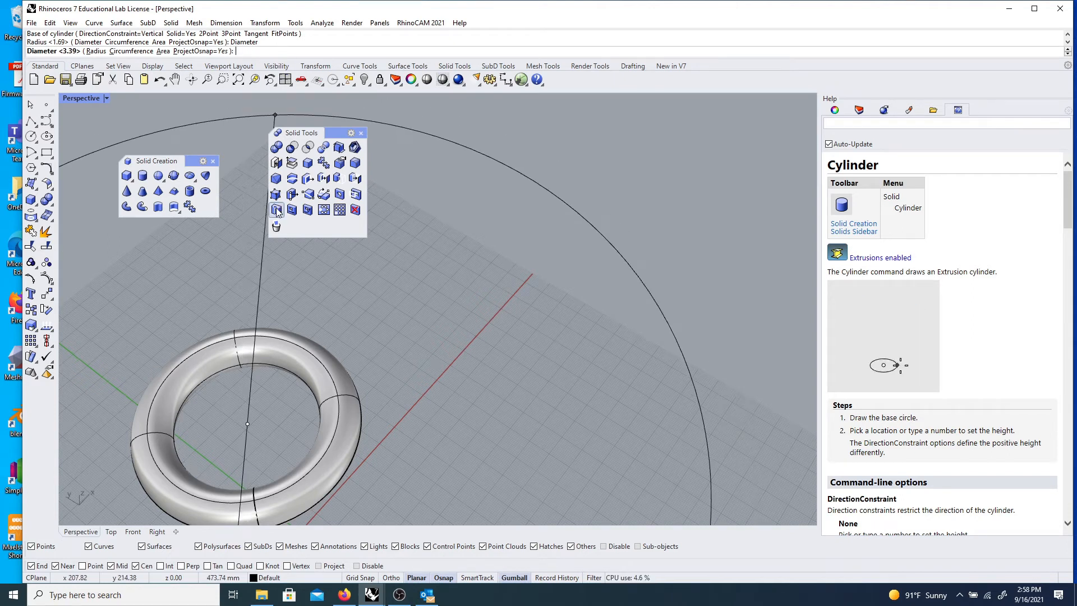
right_drag(250, 443, 273, 411)
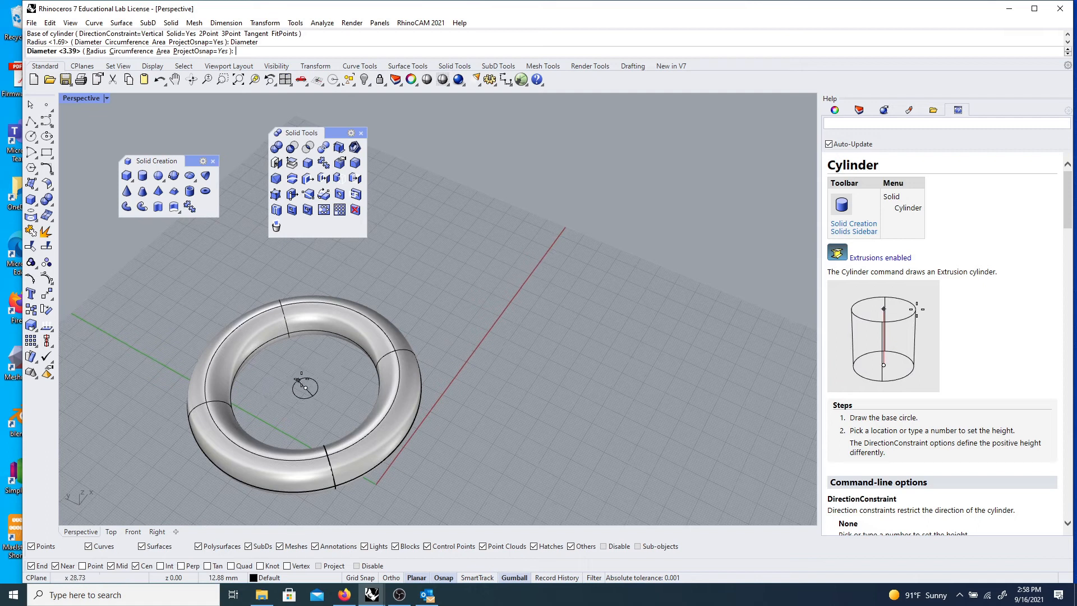
click(373, 336)
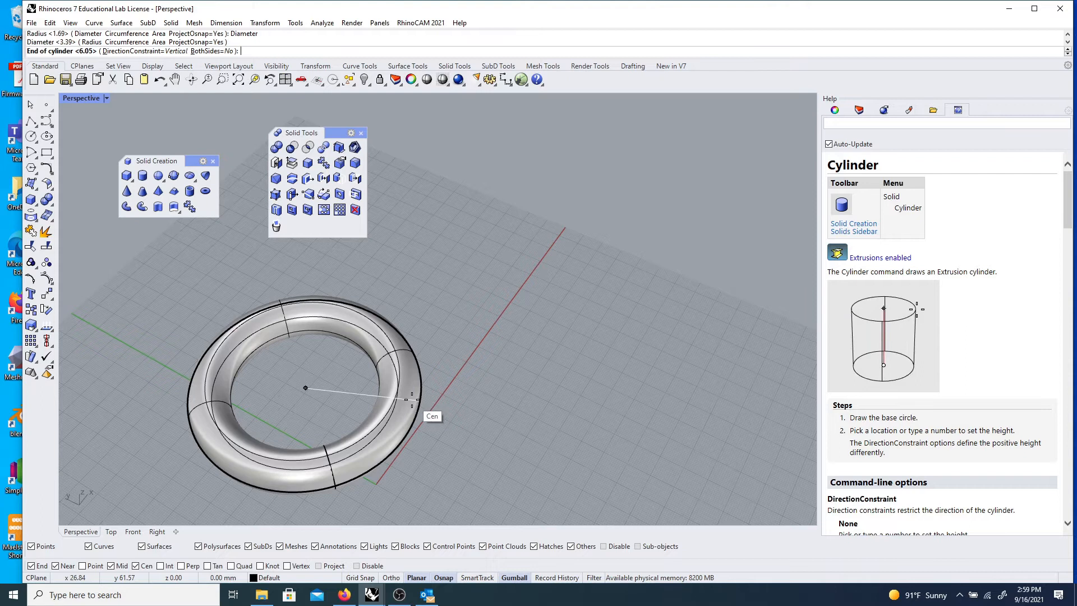
- Set BothSides to Yes and set the cylinder's height so it extends above and below the torus
mouse_move(413, 398)
right_down()
mouse_move(397, 386)
mouse_move(410, 398)
right_up()
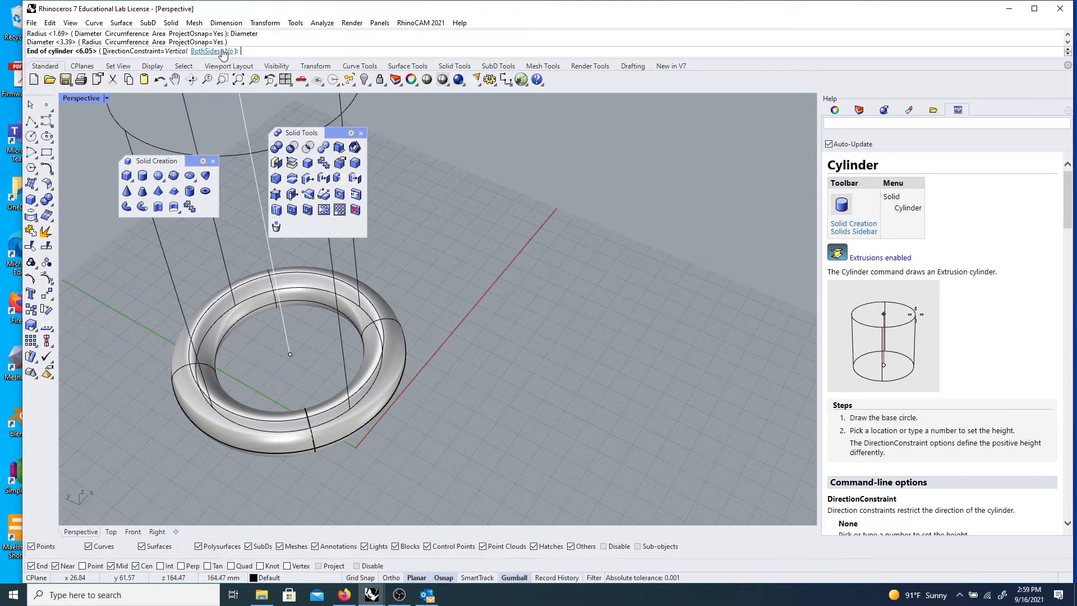
click(197, 51)
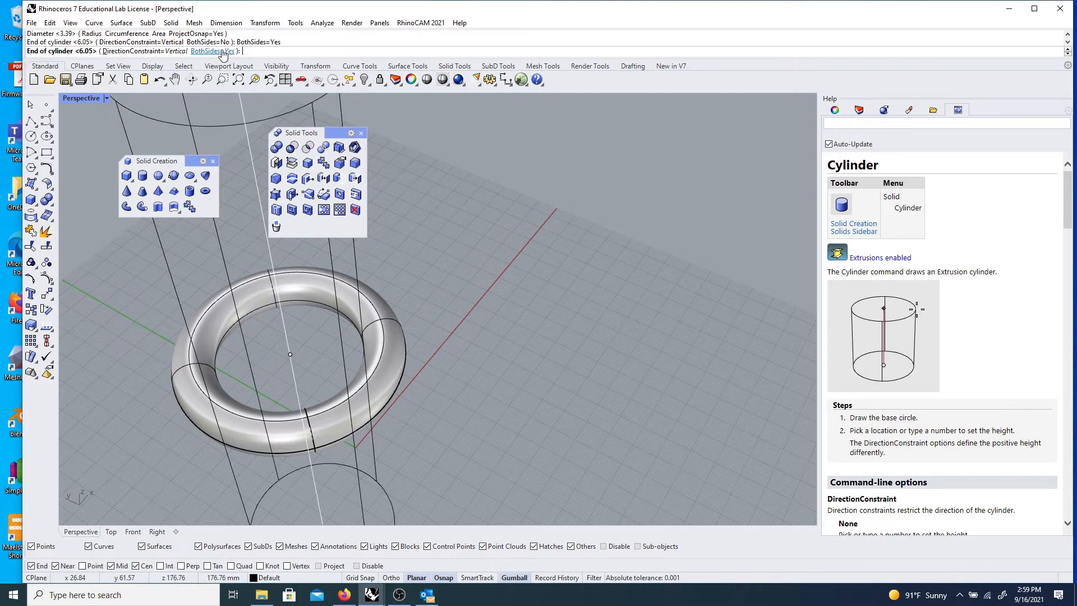
click(253, 299)
right_drag(220, 448, 176, 435)
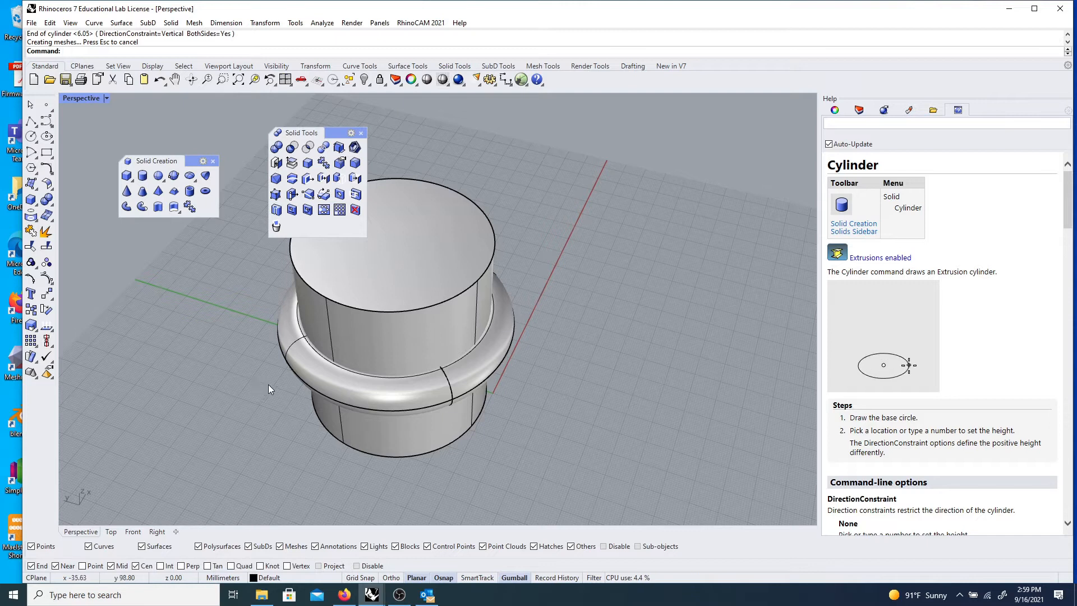
- Cut the cylinder out of the torus with a BooleanDifference, subtracting the cylinder from the torus and keeping DeleteInput at Yes
scroll(247, 381, down, 5)
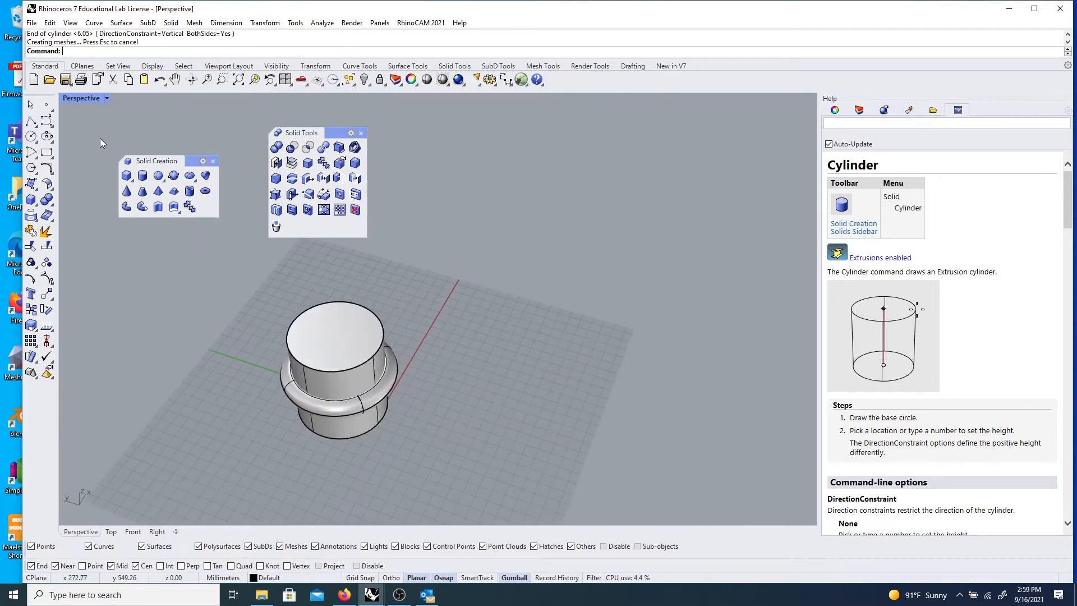
click(291, 148)
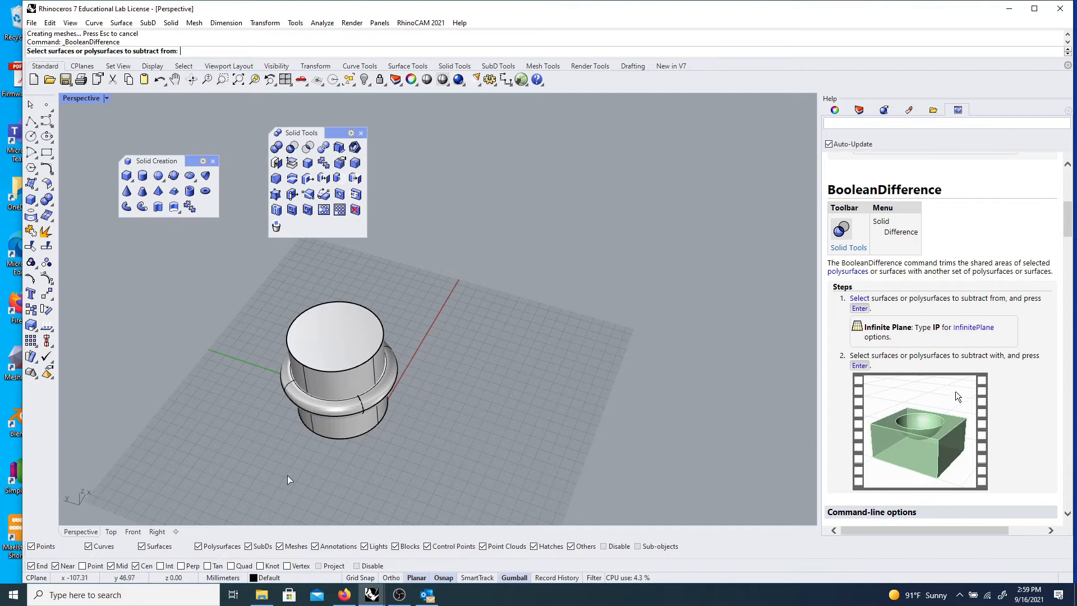
click(309, 408)
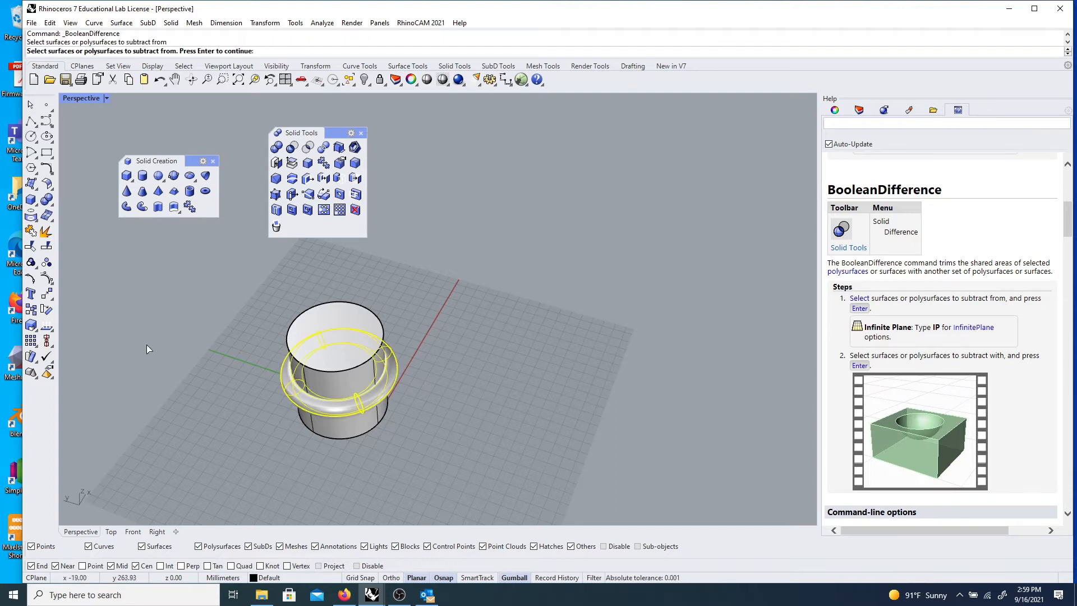
key(Return)
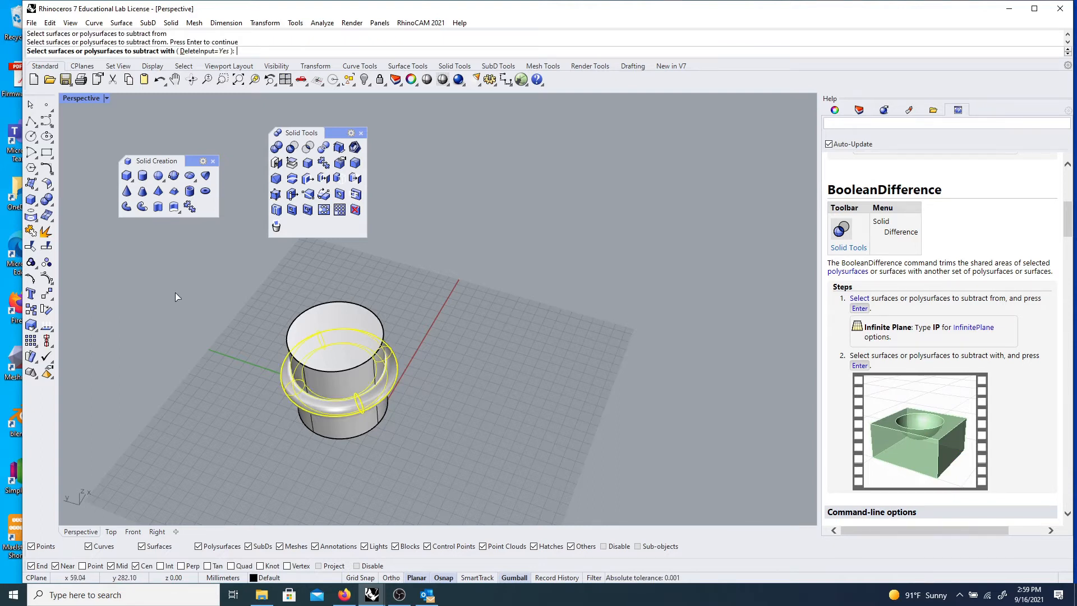
click(344, 312)
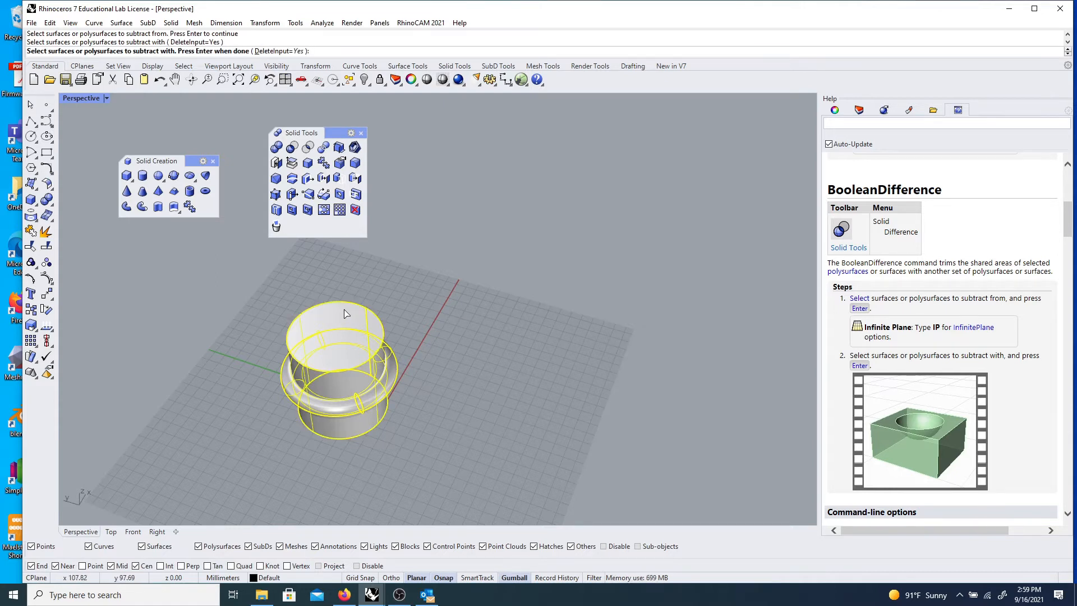
key(Return)
scroll(286, 354, down, 3)
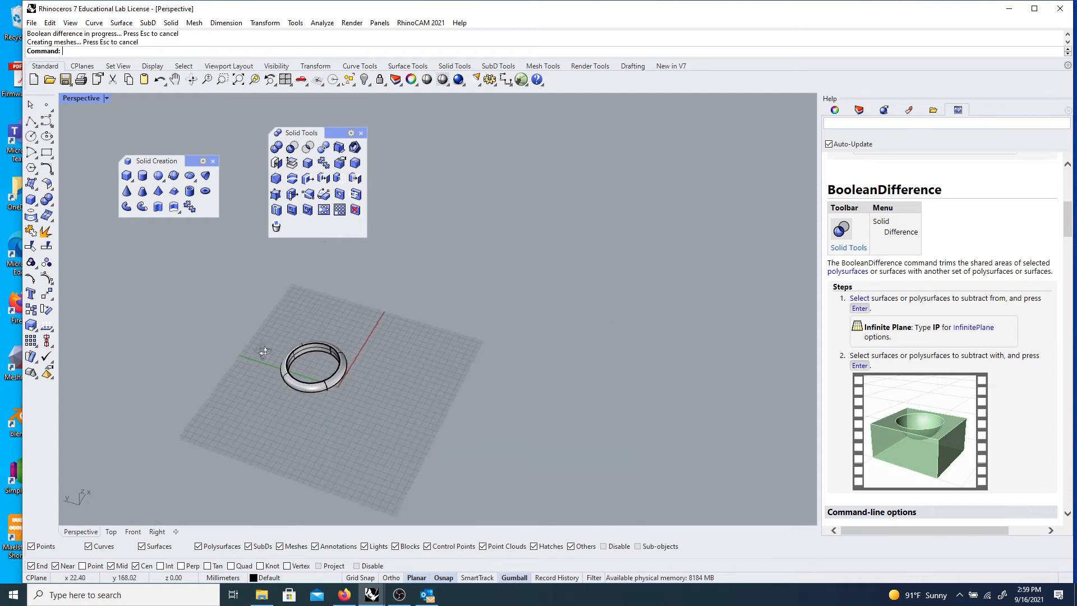
- Examine the cut ring from several angles and distances, checking its inner wall
scroll(301, 396, up, 5)
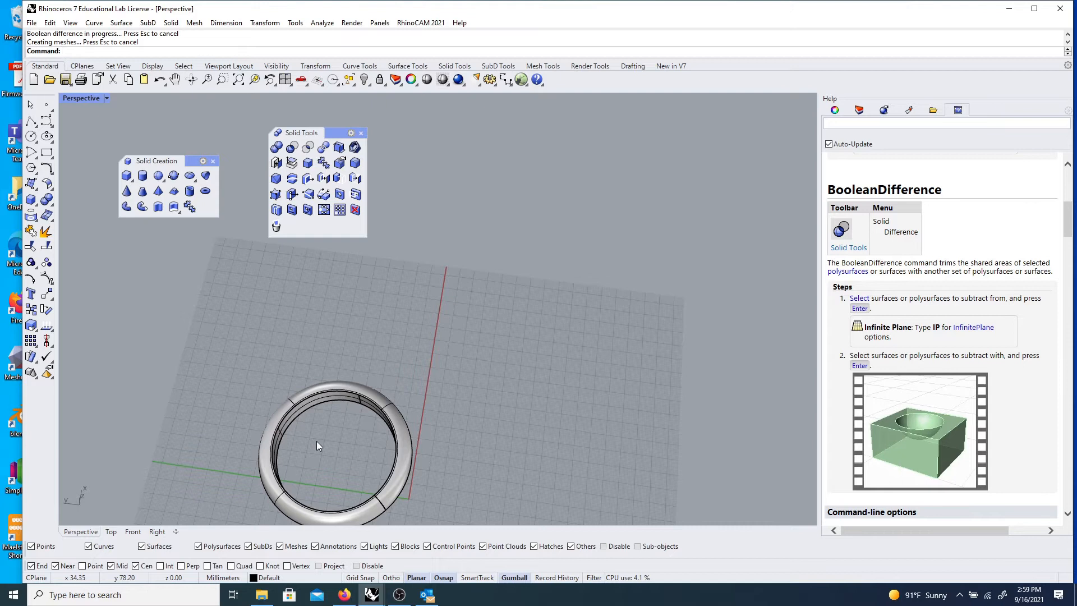
scroll(331, 394, down, 4)
right_drag(356, 410, 309, 396)
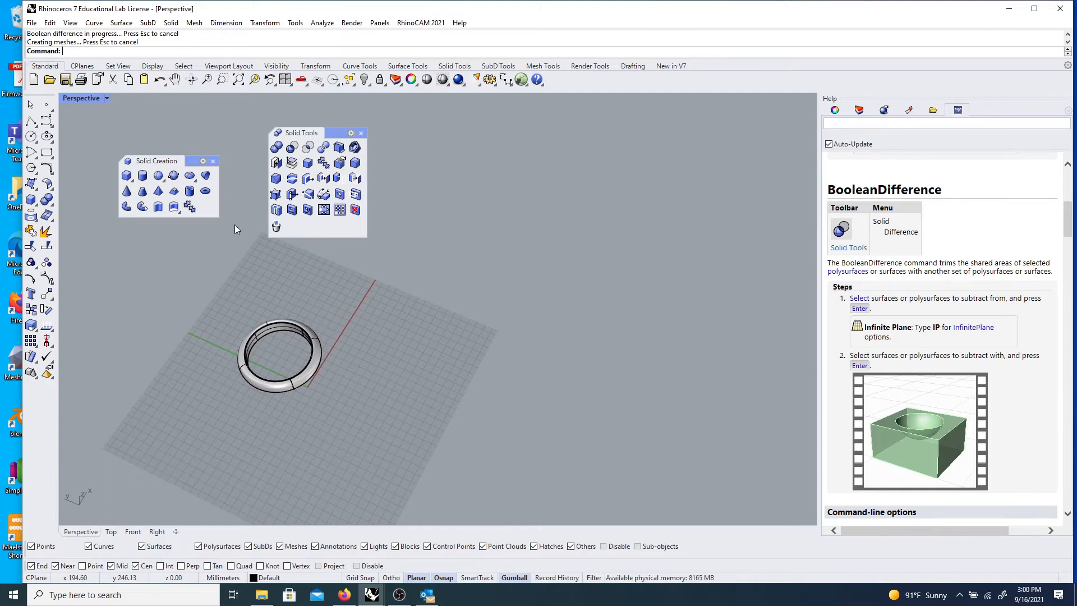
scroll(349, 291, down, 3)
scroll(299, 288, up, 5)
right_drag(300, 297, 393, 348)
scroll(395, 343, up, 6)
scroll(370, 360, down, 5)
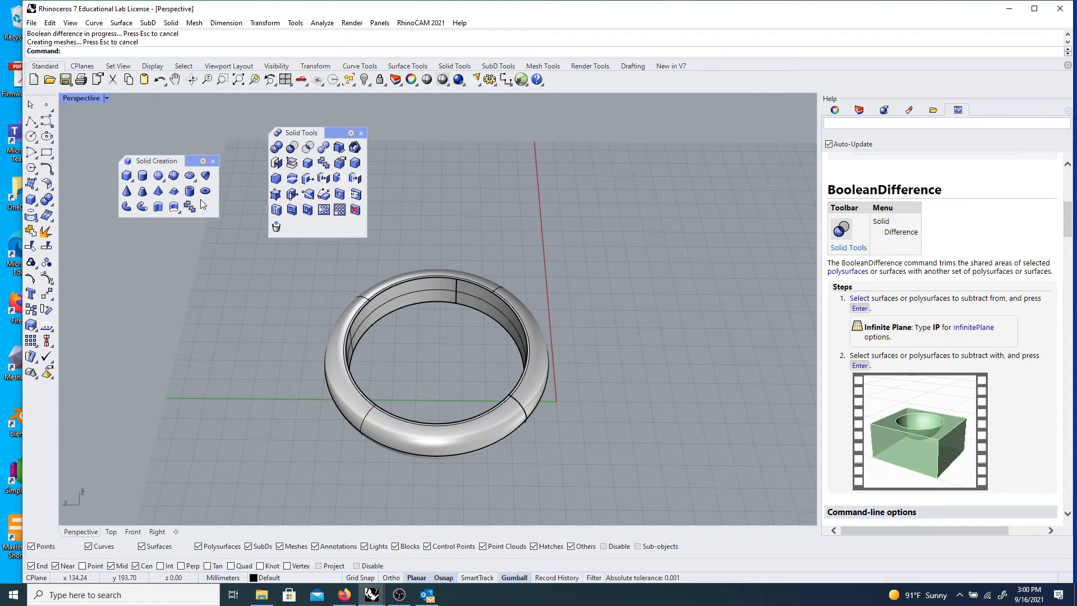
- Move the Solid Creation toolbar higher and start a sphere, snapping its center to the ring's outer edge with the Quad snap enabled
drag(125, 161, 124, 136)
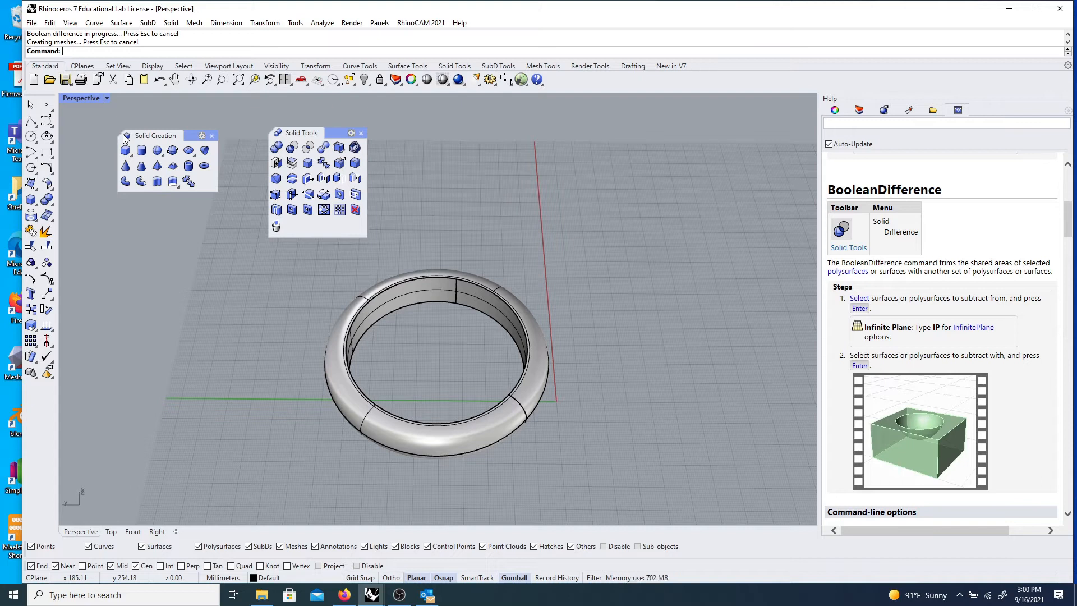
right_drag(222, 329, 284, 363)
scroll(363, 363, up, 6)
scroll(361, 364, down, 3)
mouse_move(361, 365)
right_down()
mouse_move(260, 367)
mouse_move(356, 378)
right_up()
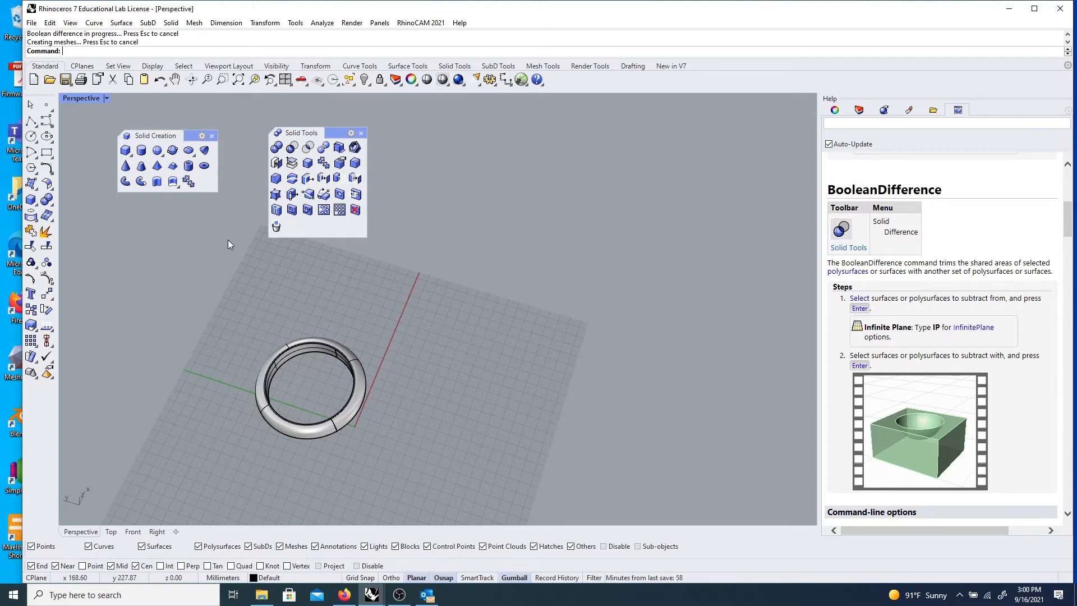
click(158, 150)
mouse_move(241, 224)
right_down()
mouse_move(378, 420)
mouse_move(348, 430)
mouse_move(383, 431)
mouse_move(375, 420)
right_up()
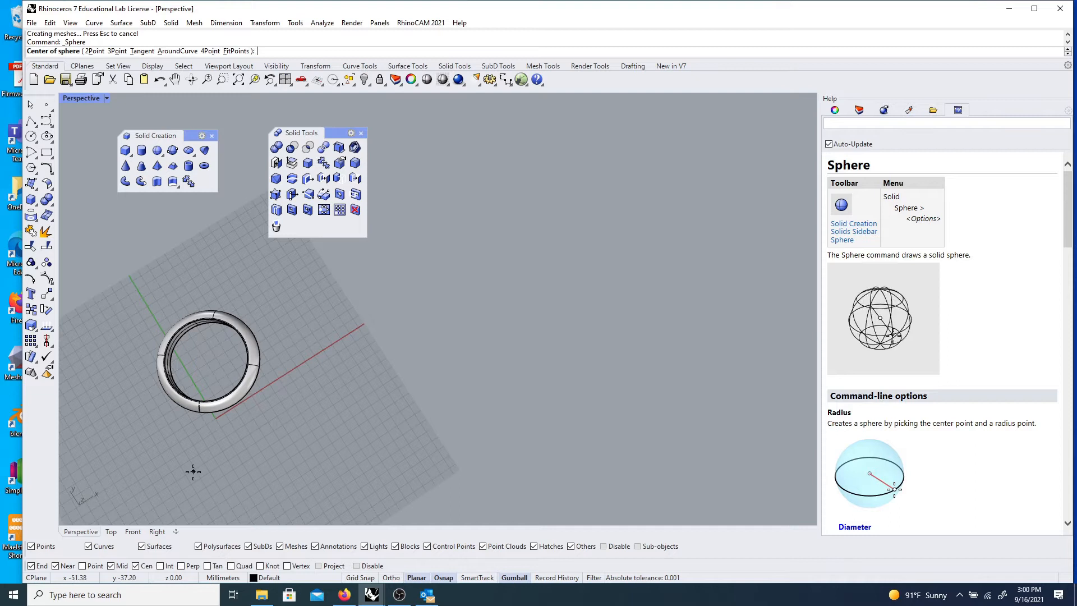
click(231, 566)
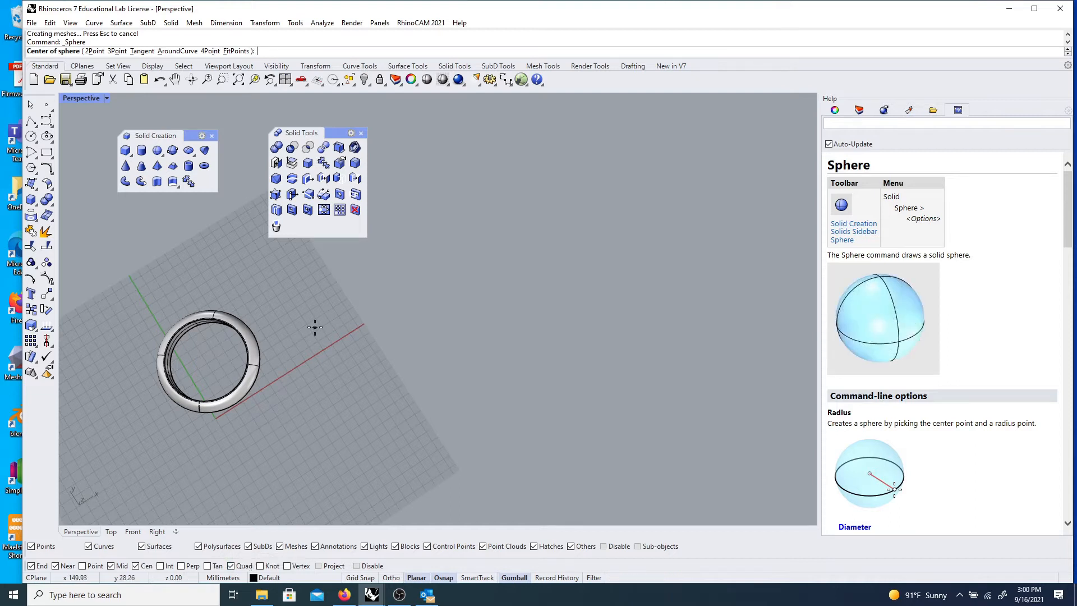
click(255, 335)
- Size the sphere on the ring's outer edge to a radius of about 6 mm and inspect it on the ring
right_drag(284, 357, 211, 377)
scroll(213, 379, down, 11)
scroll(236, 340, up, 9)
scroll(235, 347, up, 10)
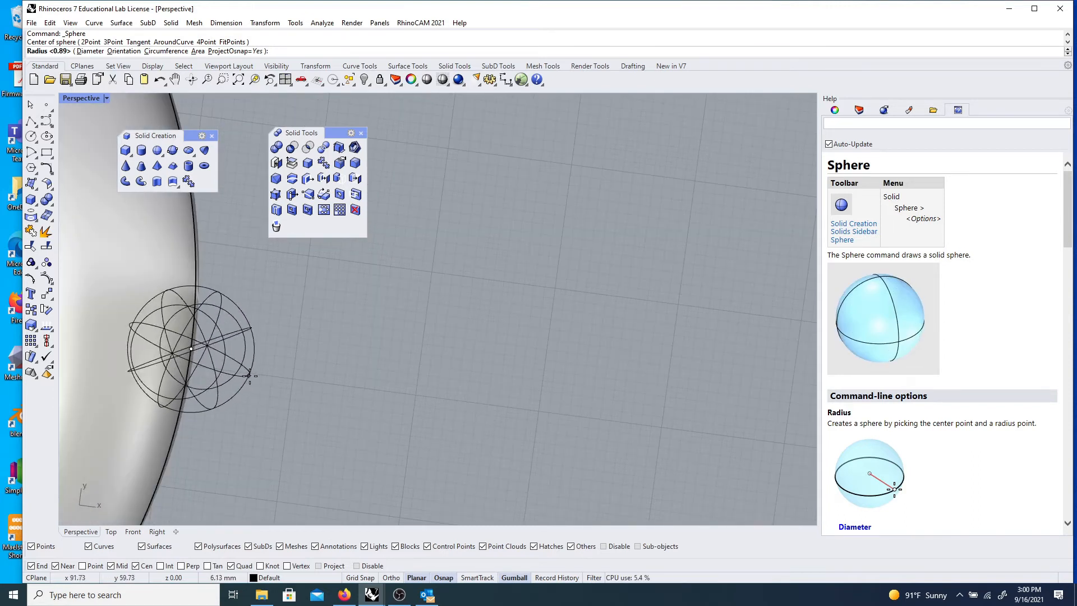
scroll(250, 376, down, 5)
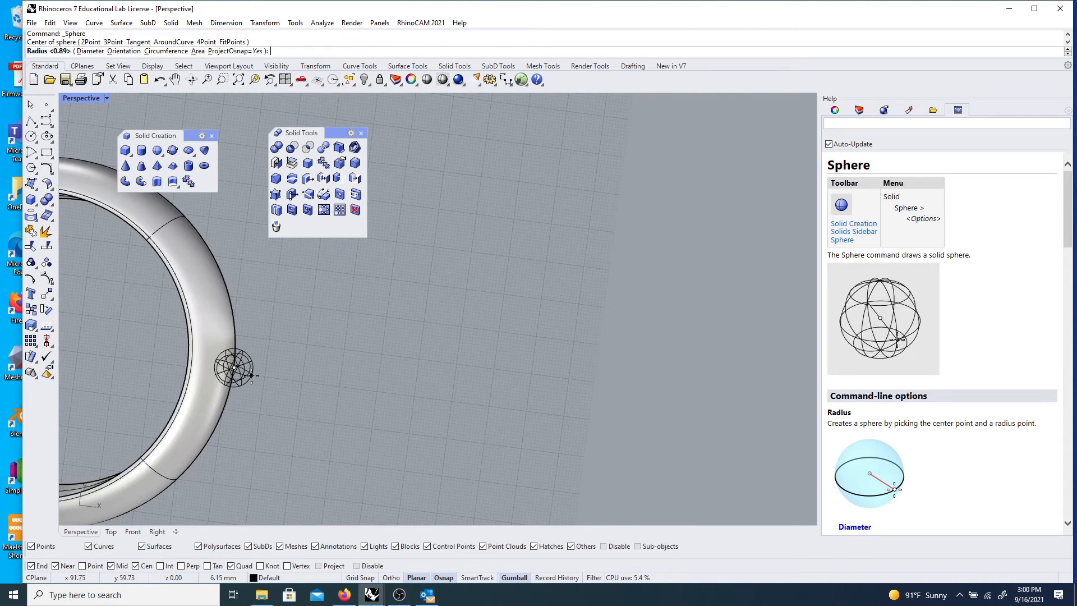
click(254, 377)
scroll(255, 379, down, 6)
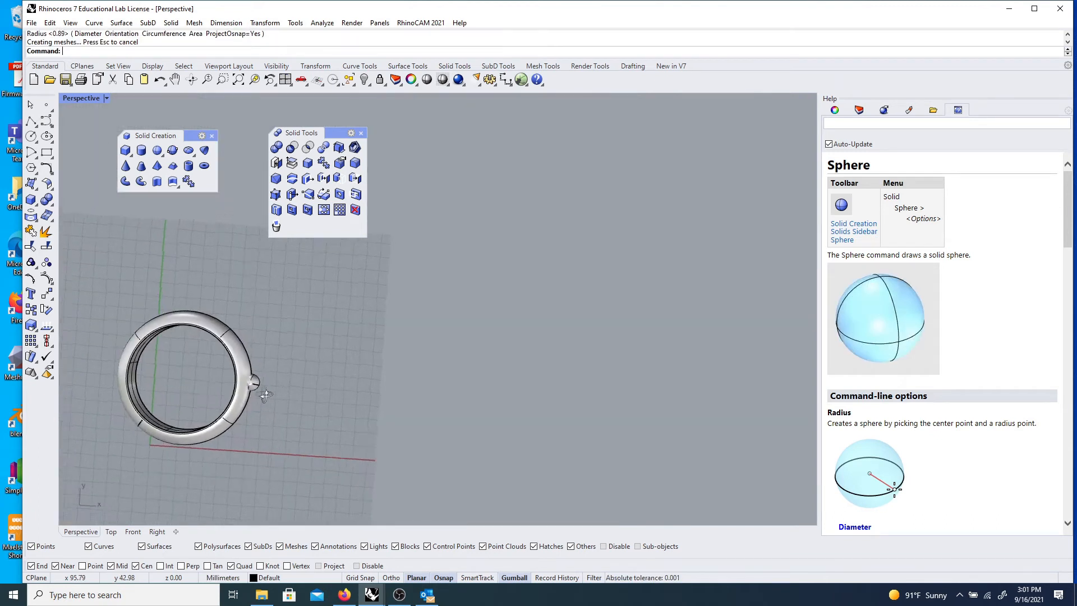
right_drag(272, 349, 243, 238)
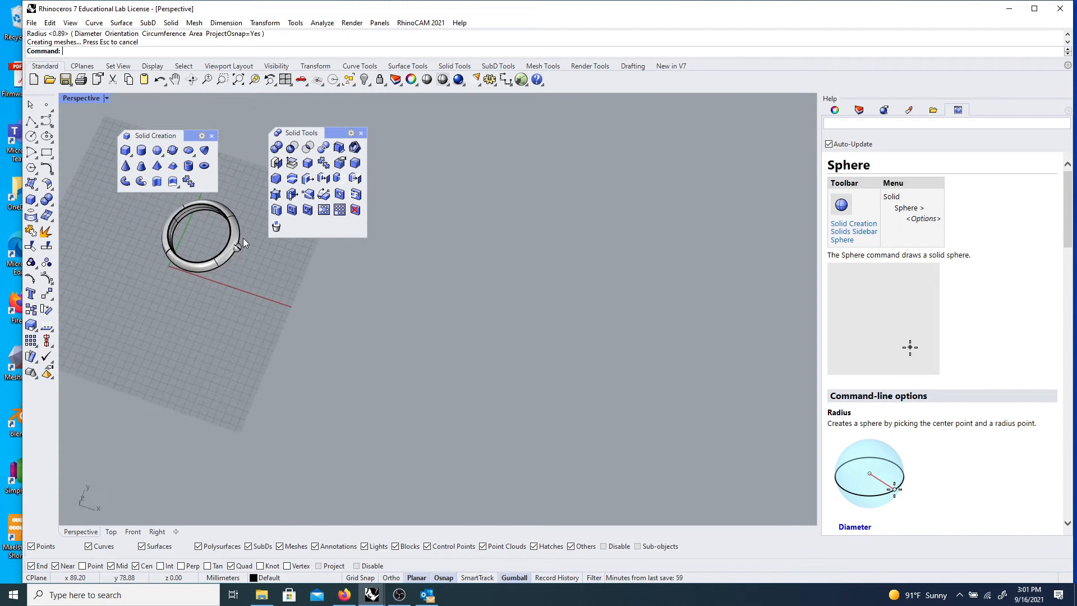
scroll(243, 234, up, 3)
scroll(235, 254, up, 3)
scroll(236, 254, down, 6)
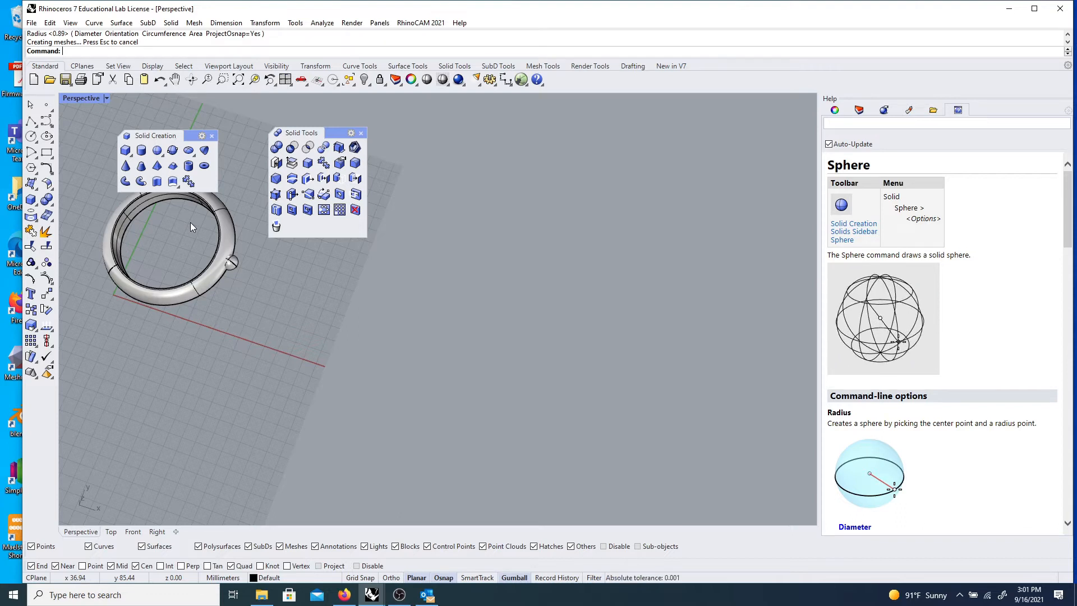
- Find the polar array among the Array commands and start ArrayPolar
text(olar)
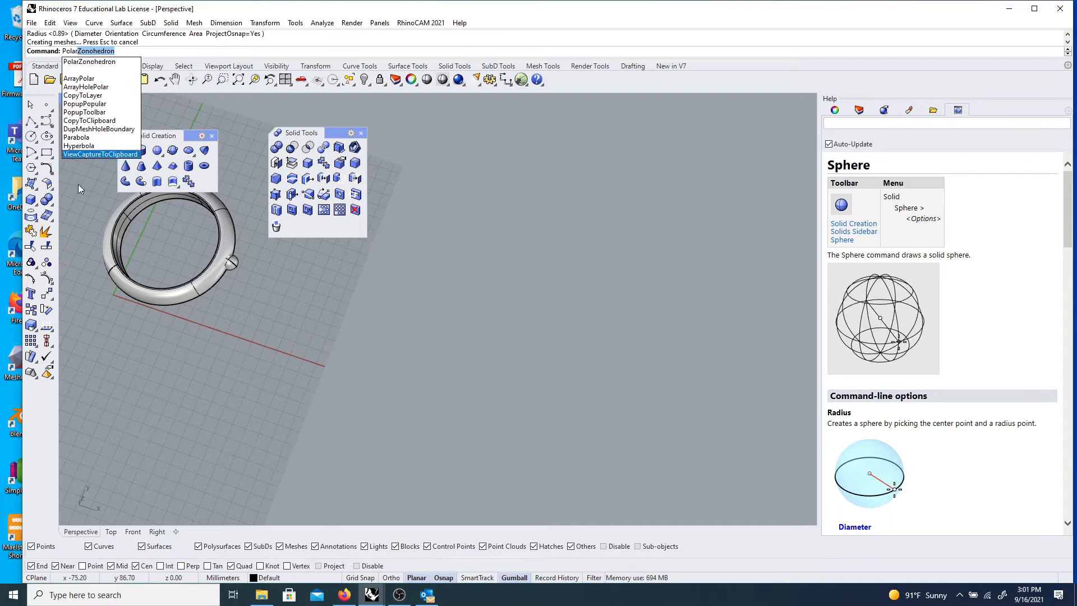
key(Escape)
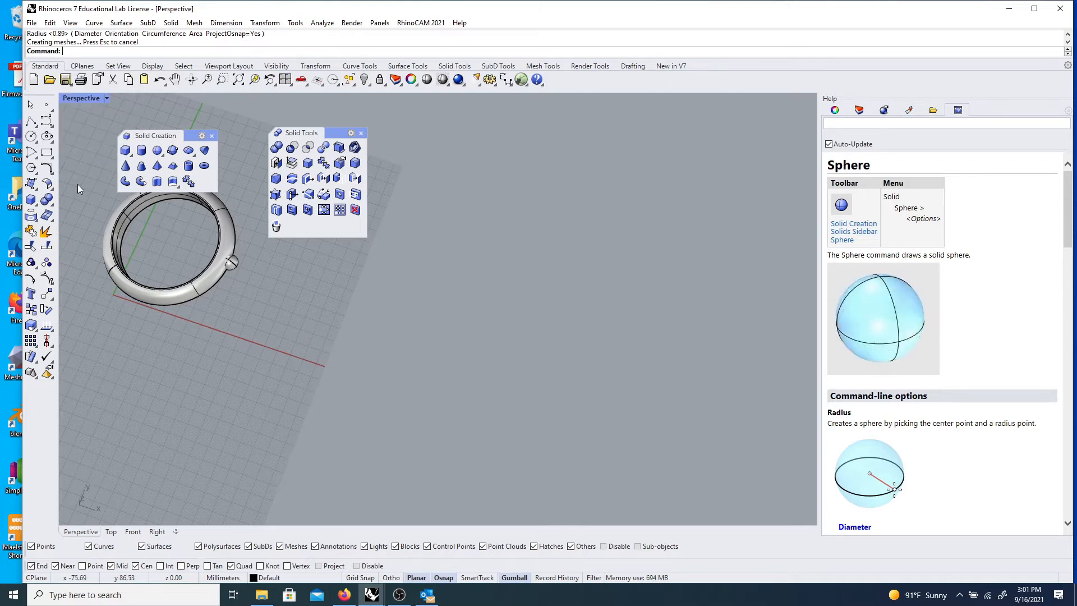
text(Array)
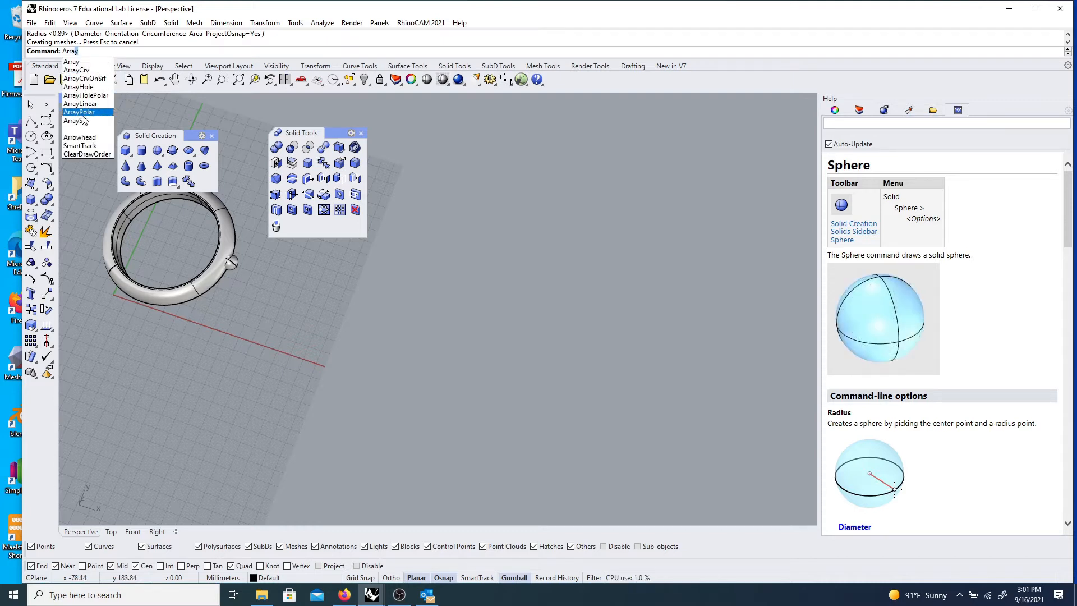
click(30, 343)
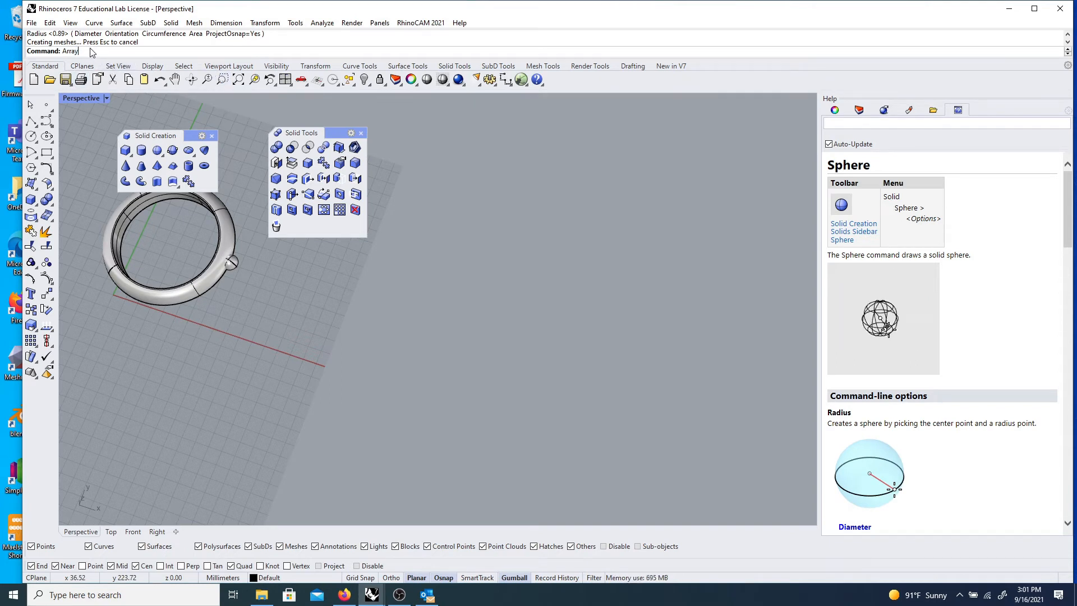
key(BackSpace)
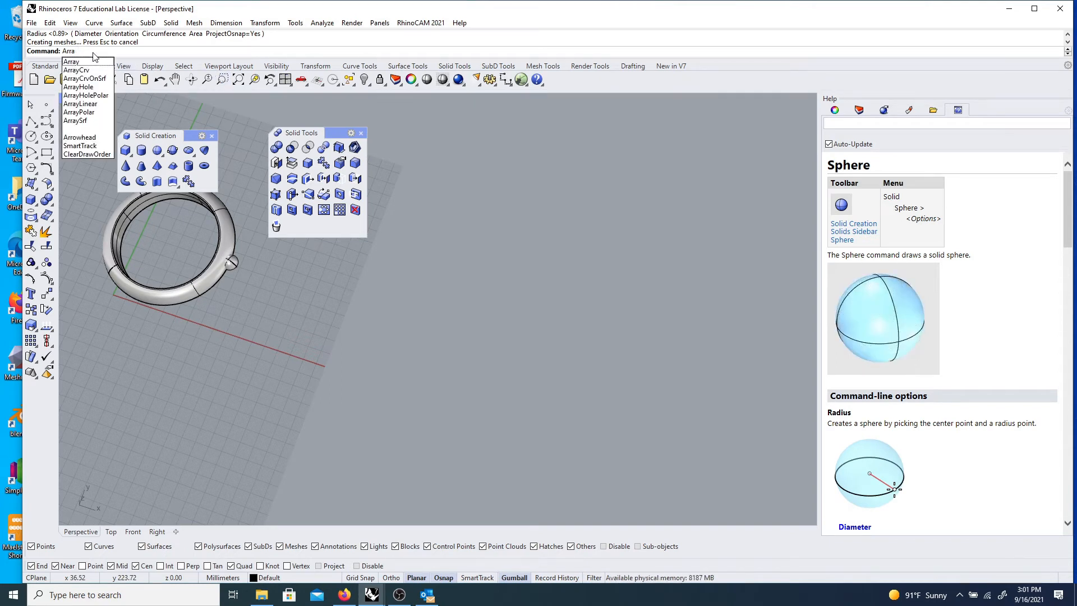
click(79, 112)
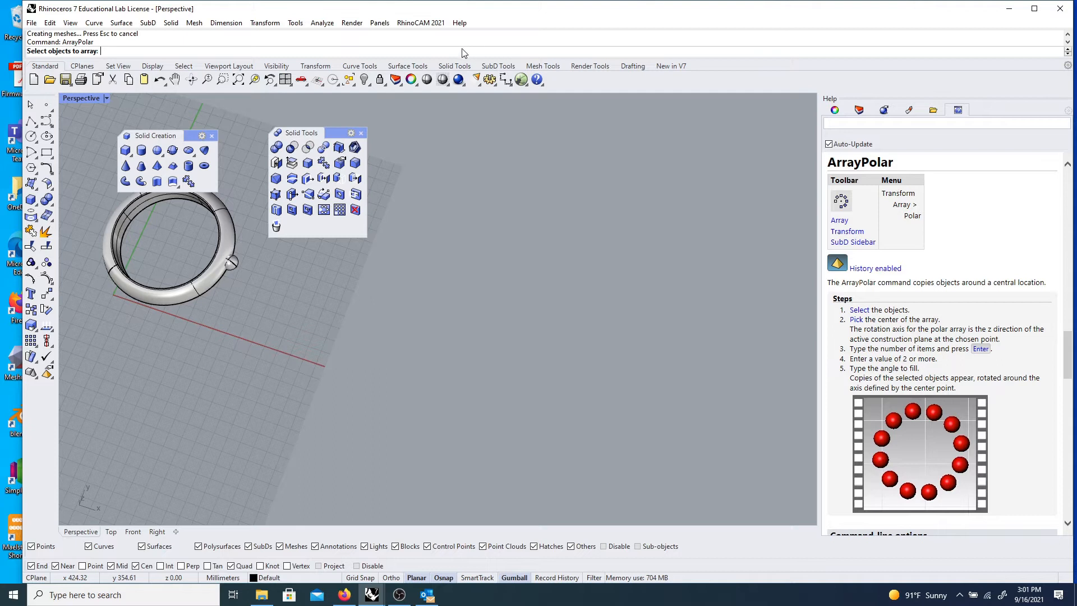
click(270, 24)
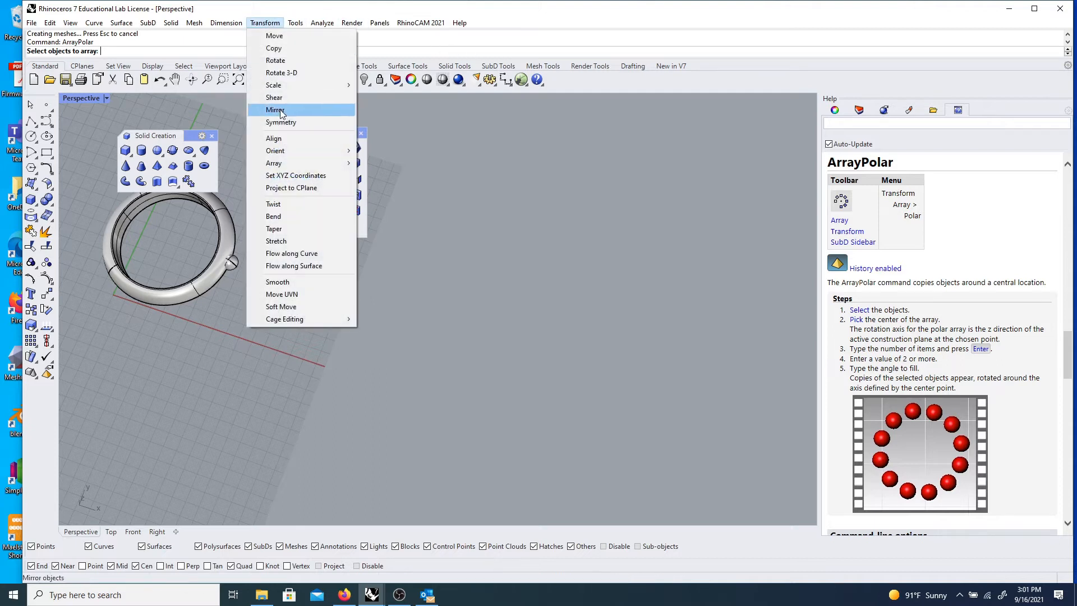
mouse_move(304, 146)
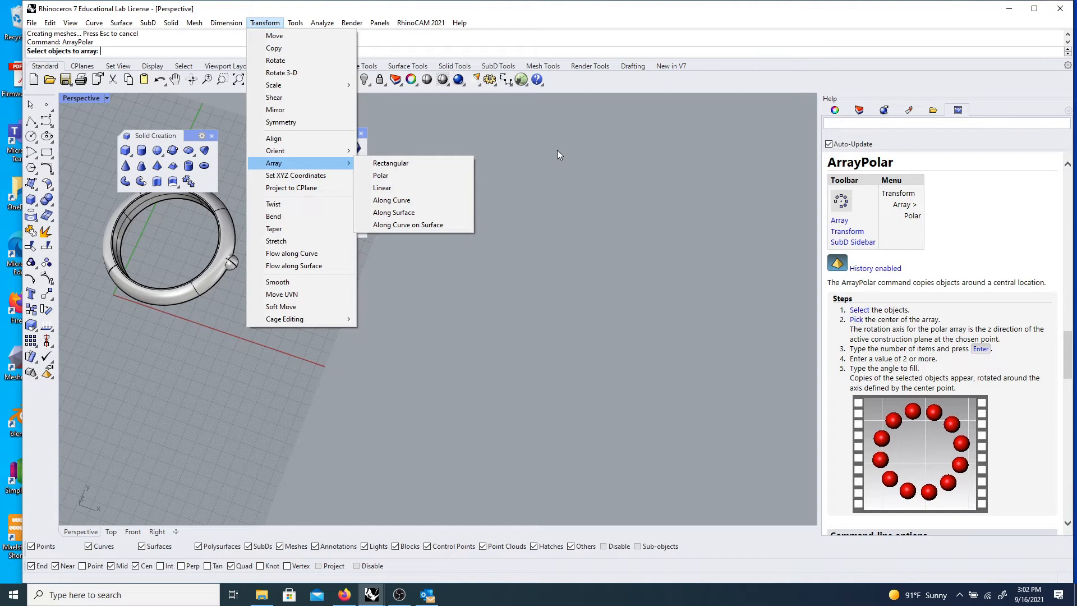
click(433, 130)
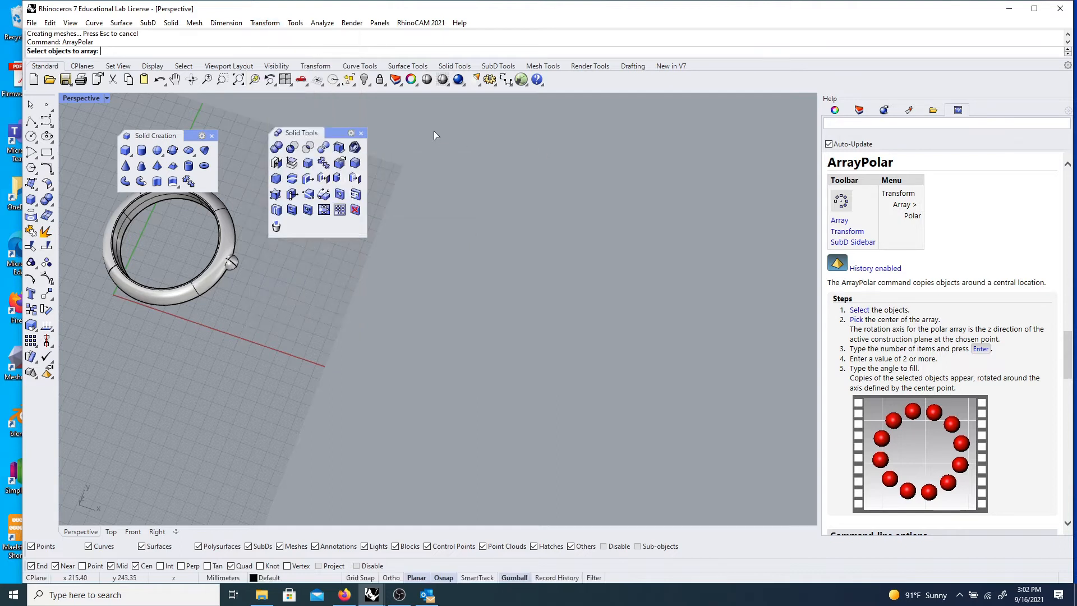
- Choose only the small sphere as the object to array, removing the ring from the selection, and accept the selection
click(232, 264)
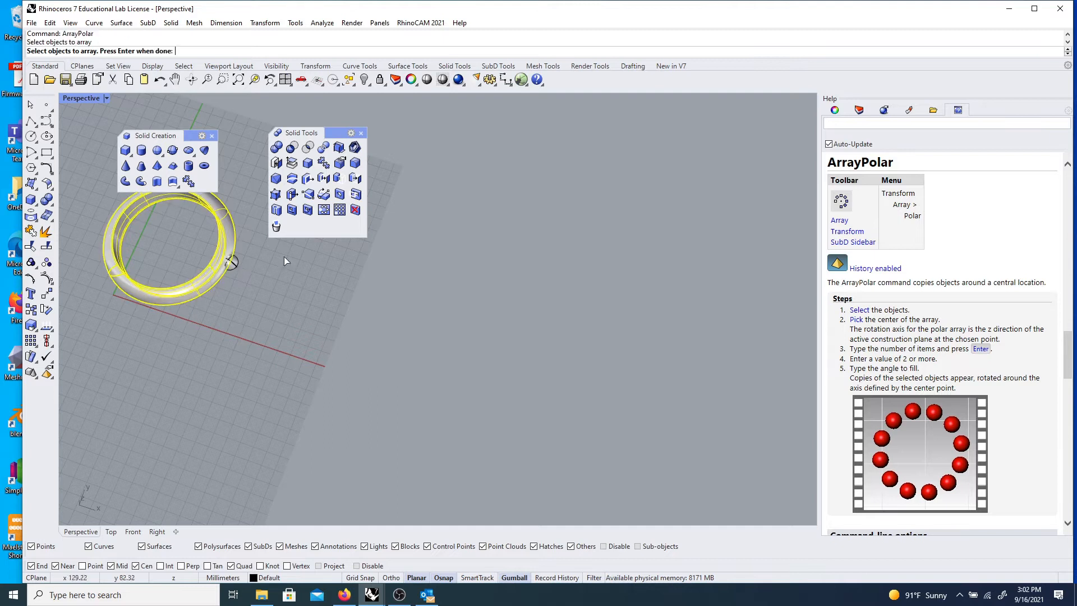
ctrl+click(229, 256)
scroll(233, 267, up, 15)
scroll(234, 270, down, 8)
click(246, 271)
scroll(250, 271, down, 3)
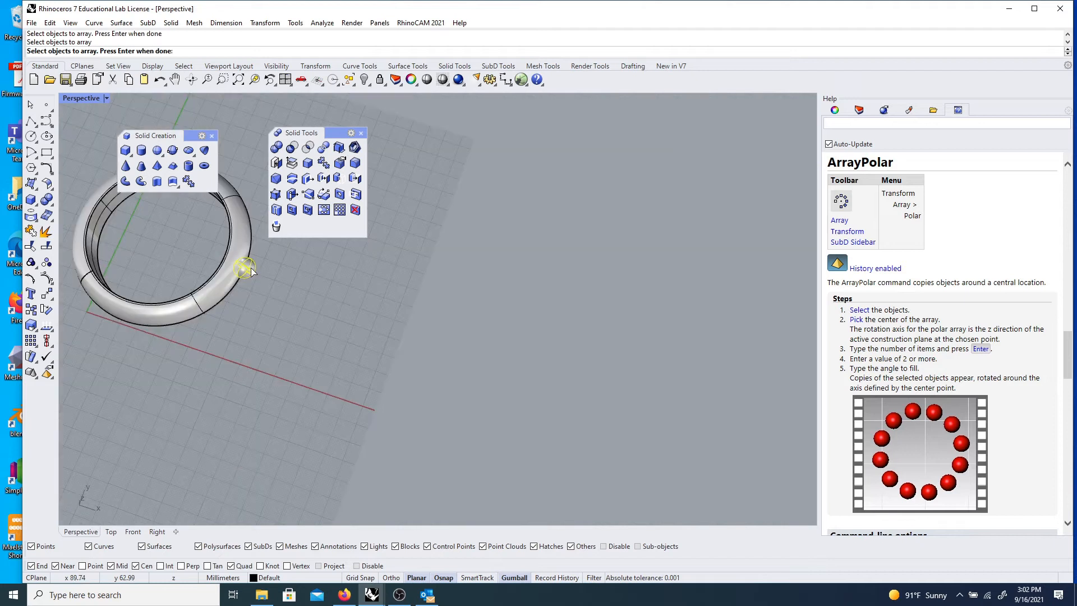
key(Return)
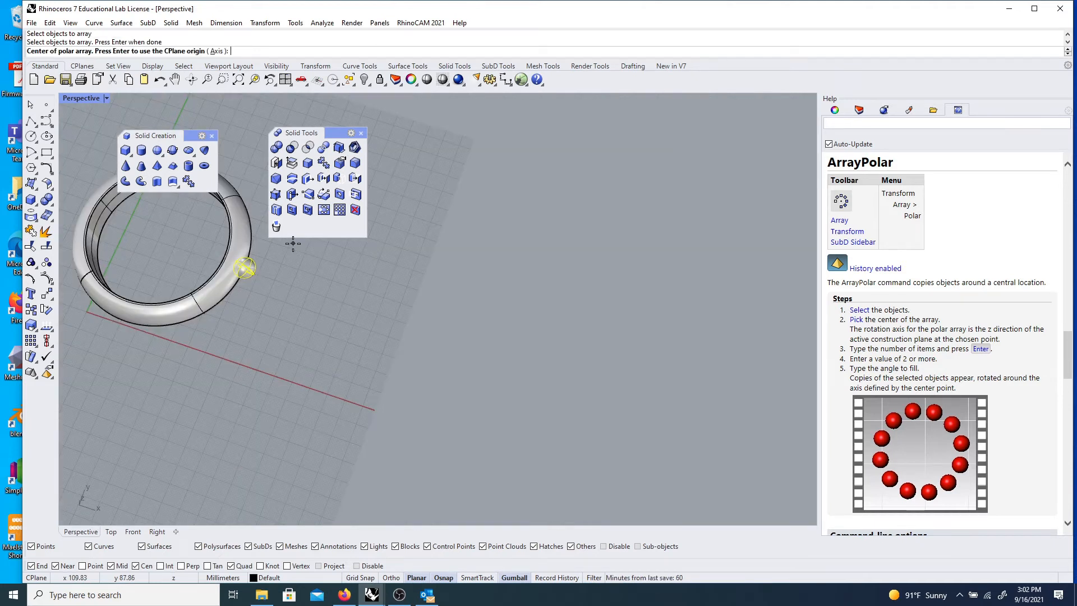
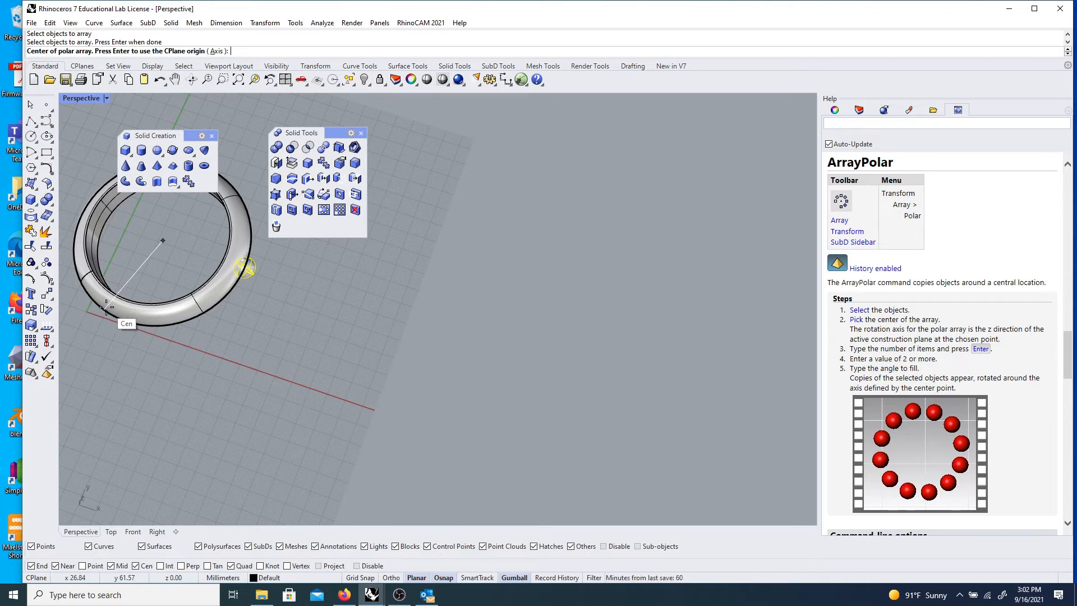
- Snap the polar array's center to the ring's center and set 11 items filling 360 degrees
click(106, 308)
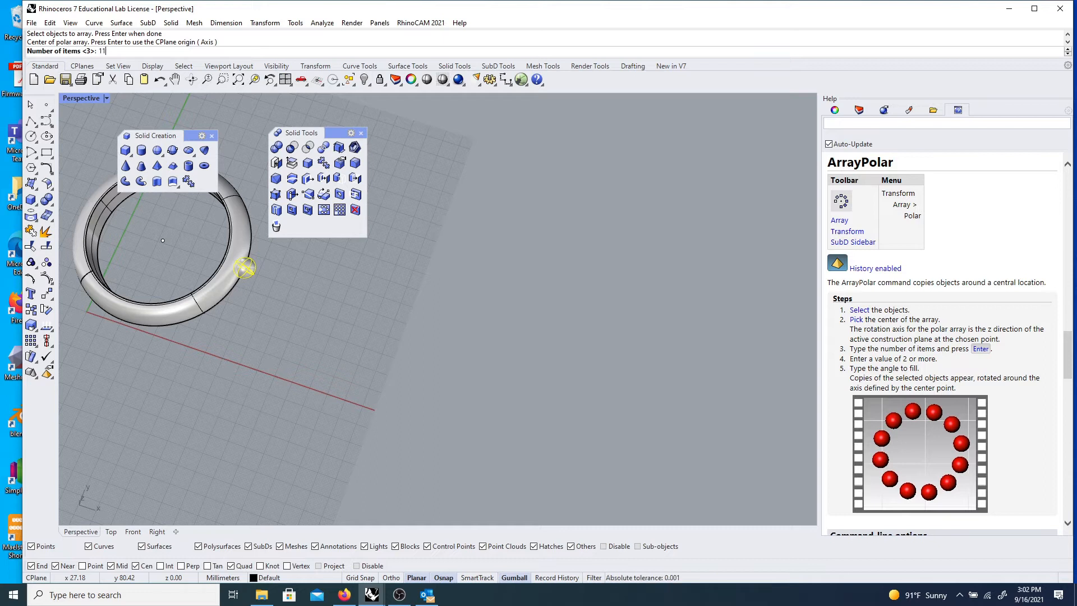
key(Return)
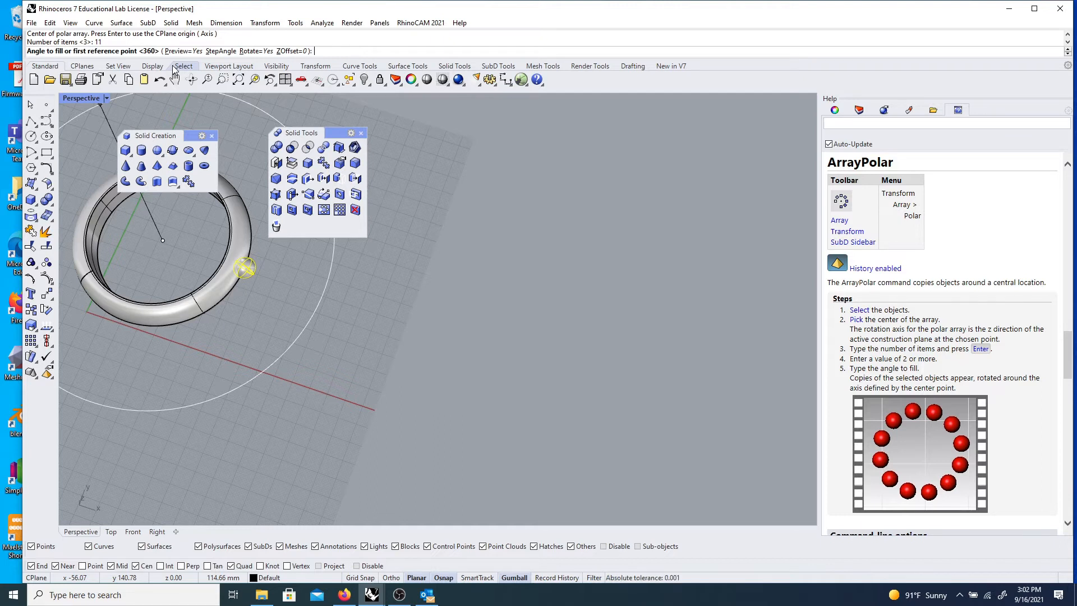
key(Return)
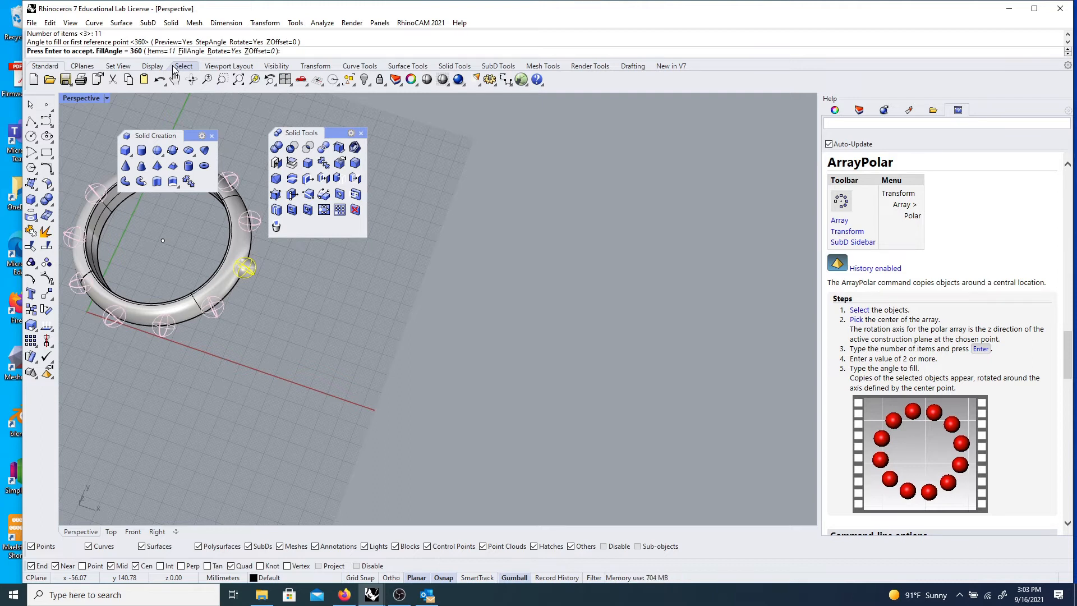
shift+right_drag(132, 244, 310, 333)
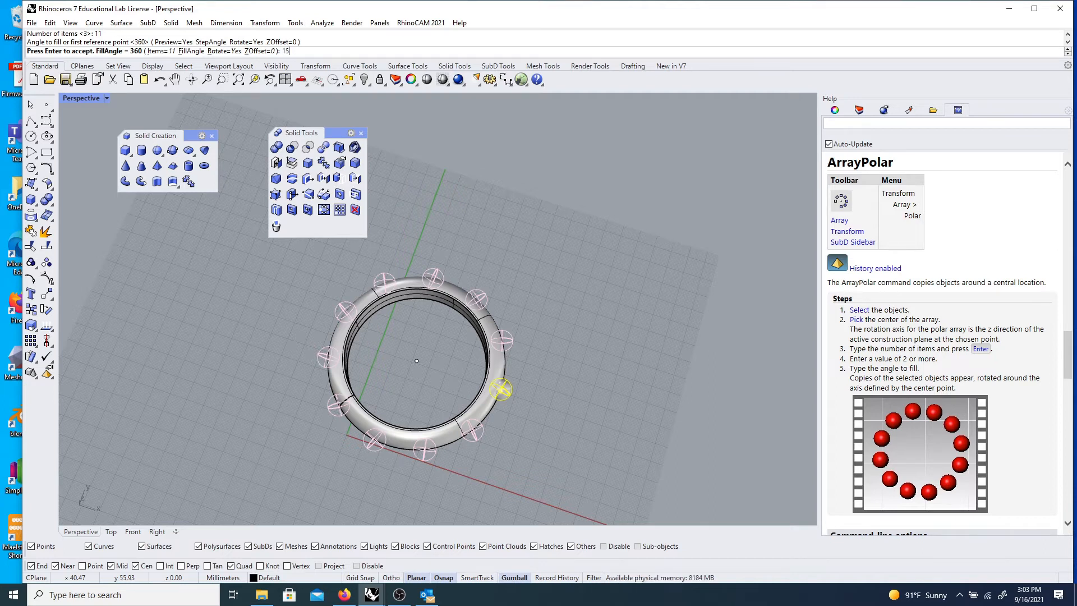
- Change the sphere's polar array to 15 items and accept it
key(Return)
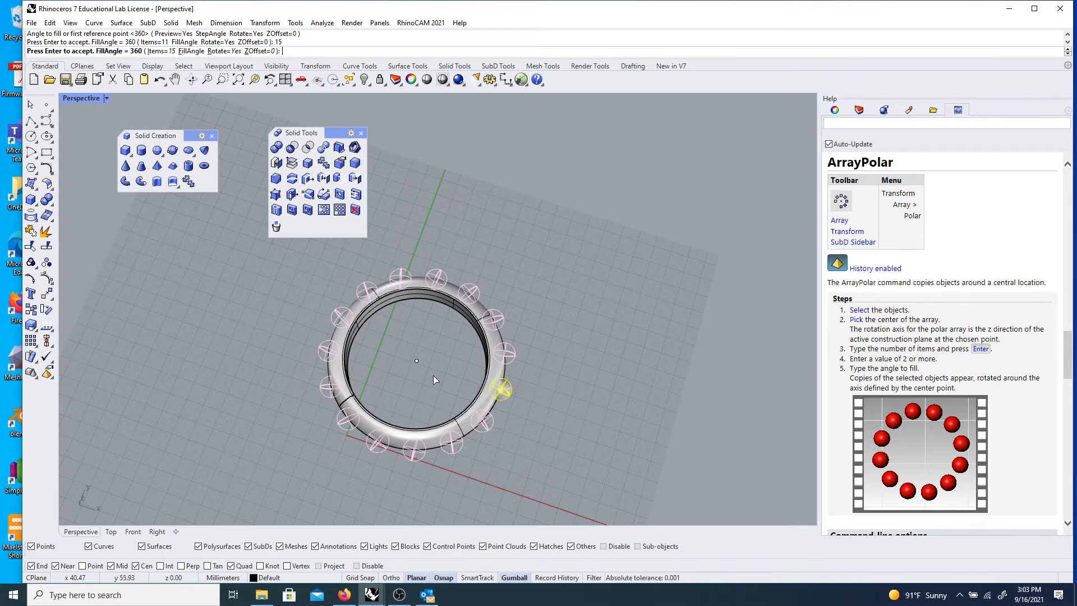
key(Return)
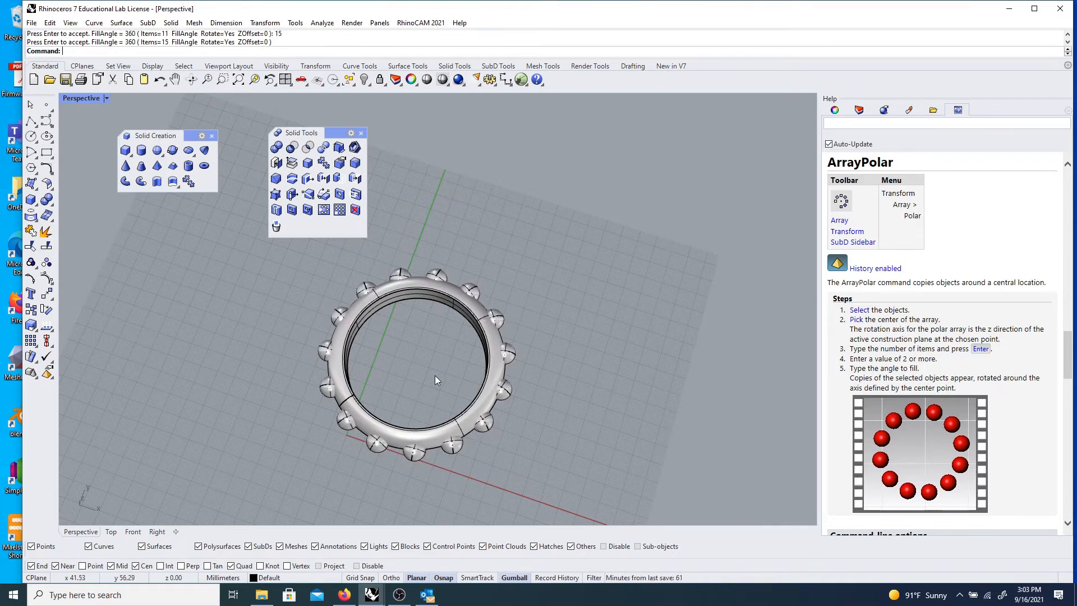
right_drag(423, 387, 438, 353)
scroll(436, 347, down, 8)
scroll(421, 326, up, 8)
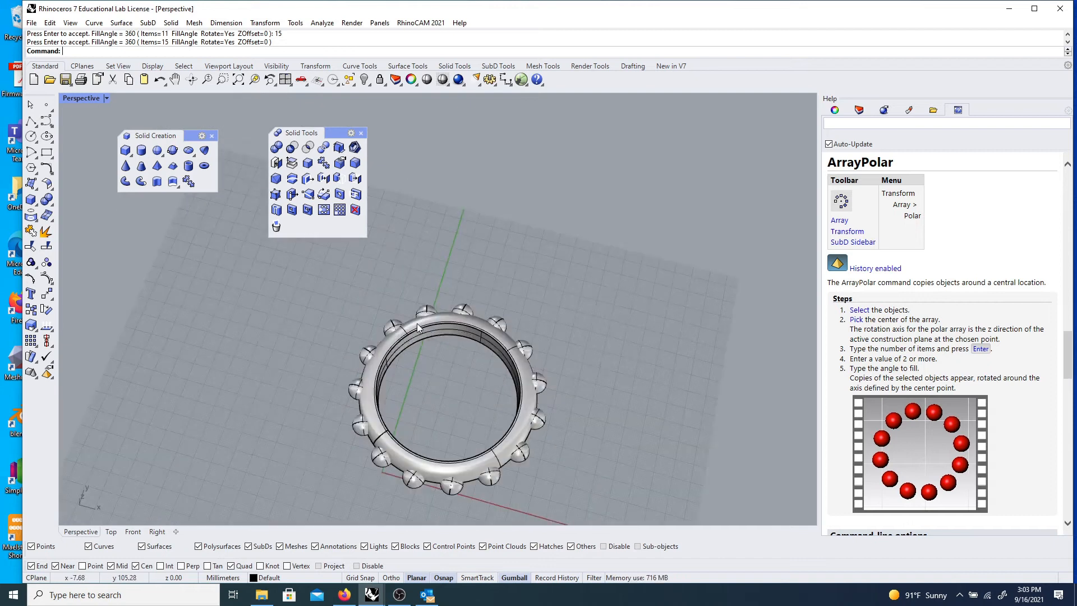
- Zoom to the selected ring, move the Solid Tools toolbar clear of it, and deselect the ring
click(406, 338)
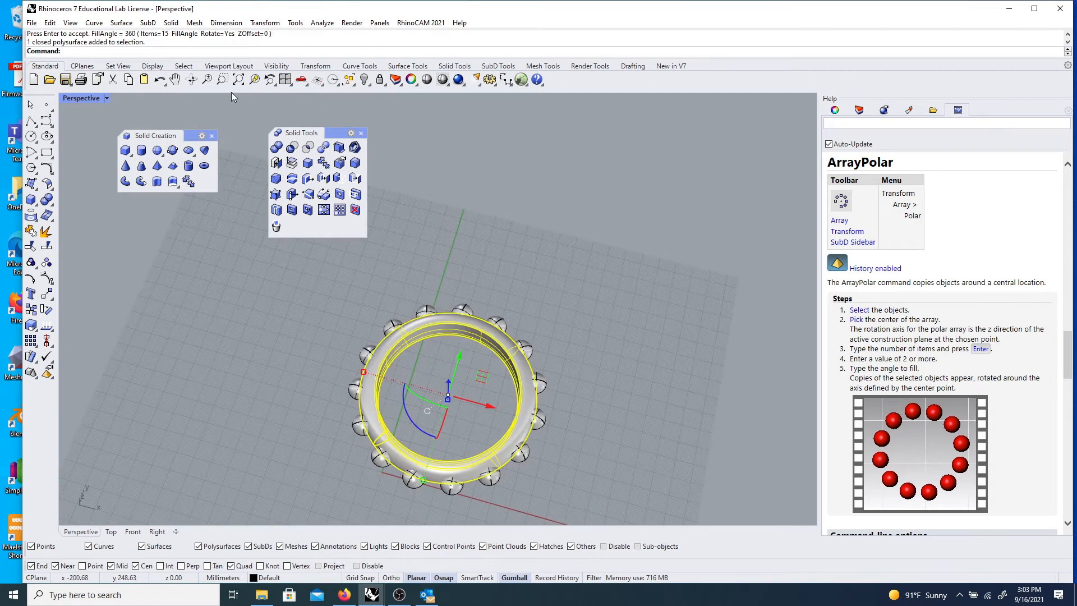
click(255, 79)
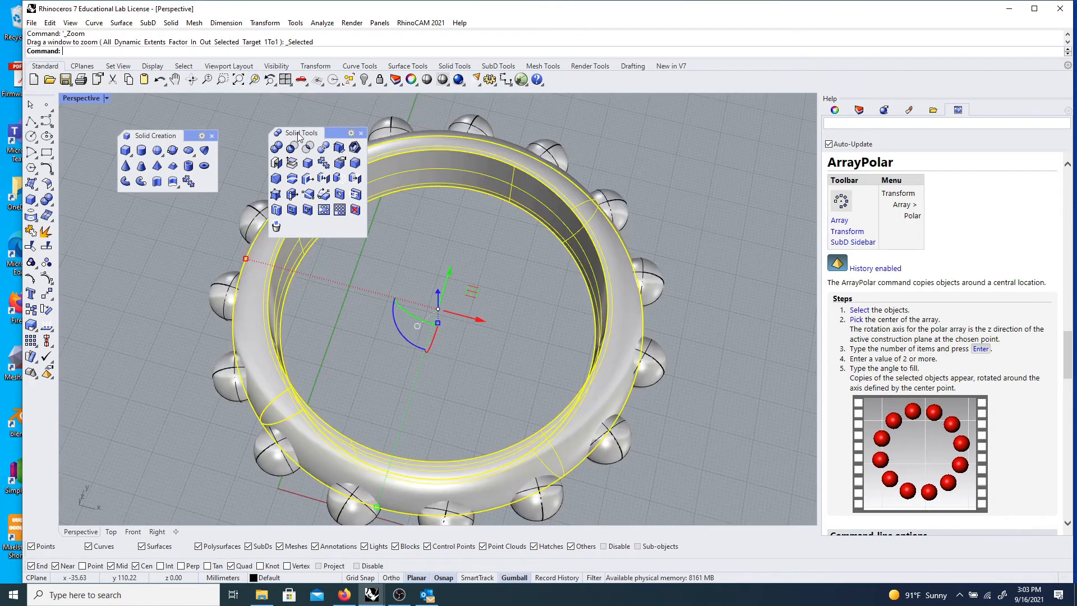
drag(328, 133, 143, 238)
scroll(478, 297, down, 2)
right_drag(581, 384, 381, 336)
click(636, 288)
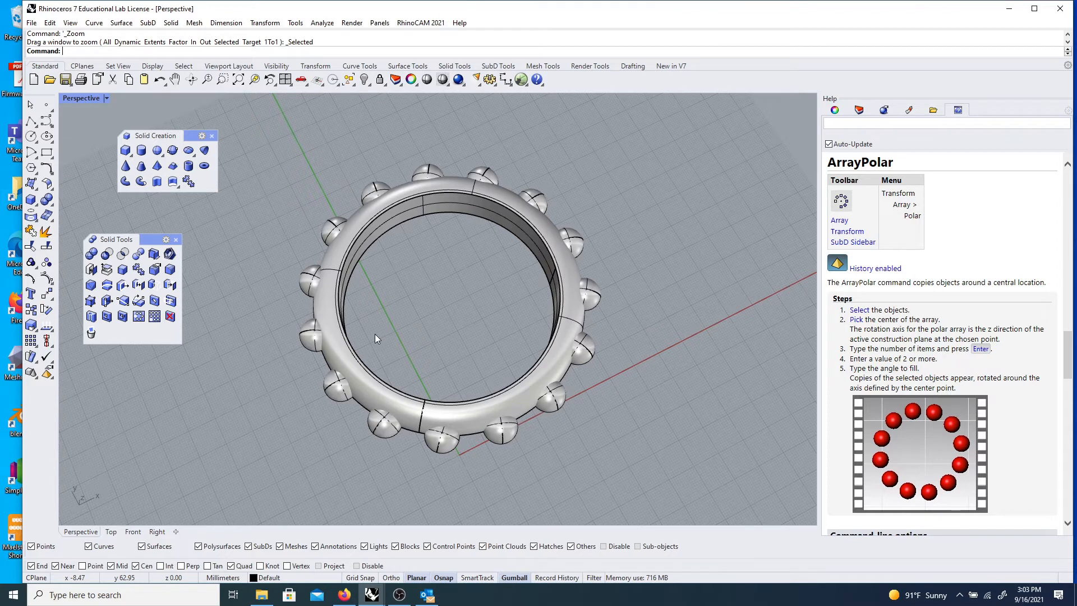
right_drag(354, 362, 355, 404)
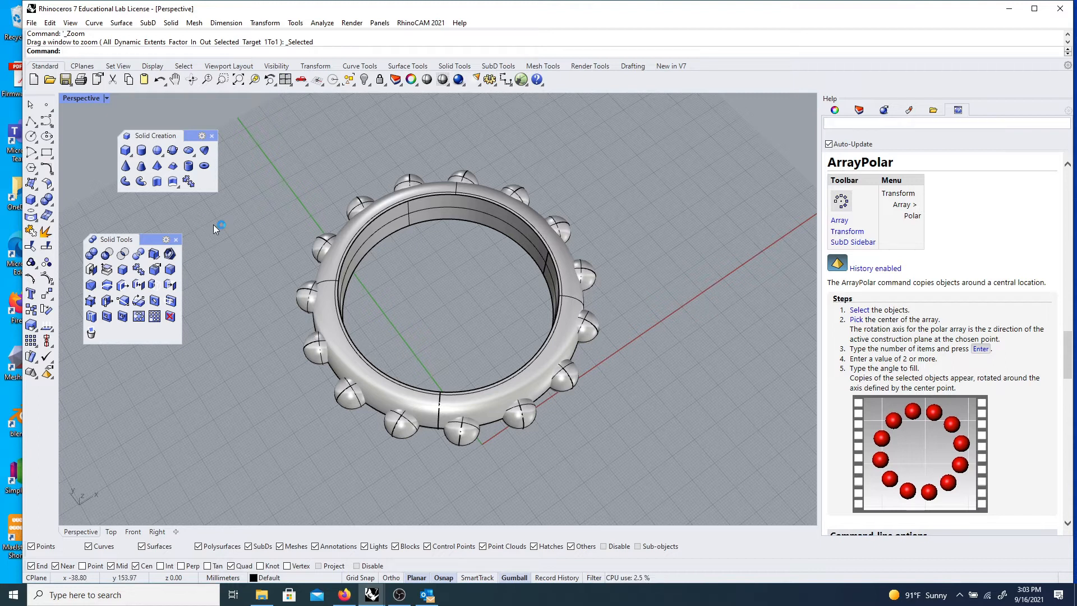
- Use BooleanDifference to subtract roughly every other sphere from the ring
click(106, 254)
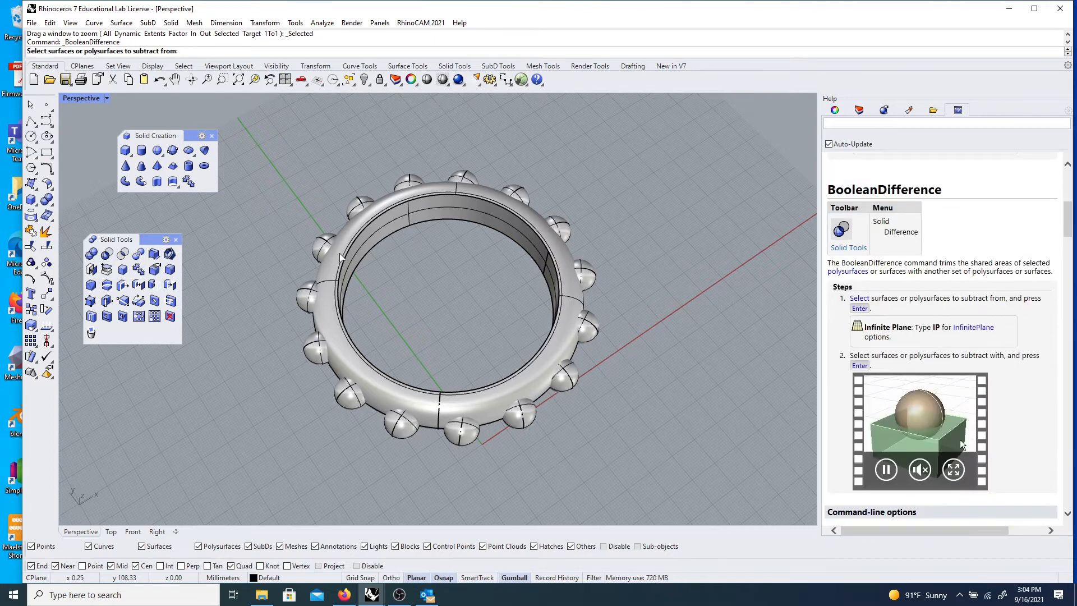
right_drag(390, 268, 378, 280)
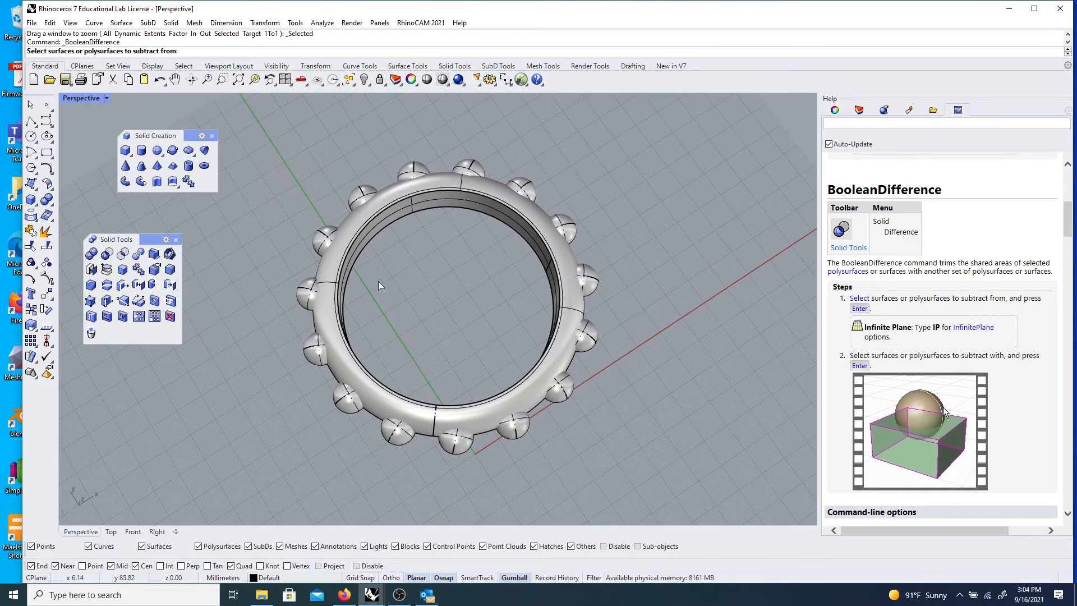
click(345, 251)
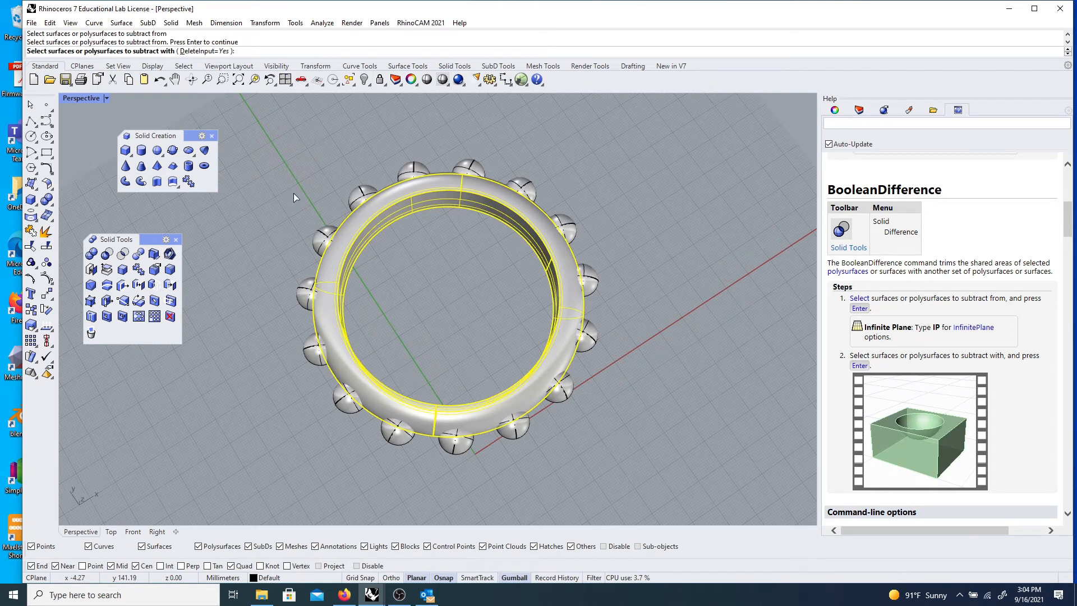
click(327, 239)
click(411, 174)
click(528, 181)
click(596, 285)
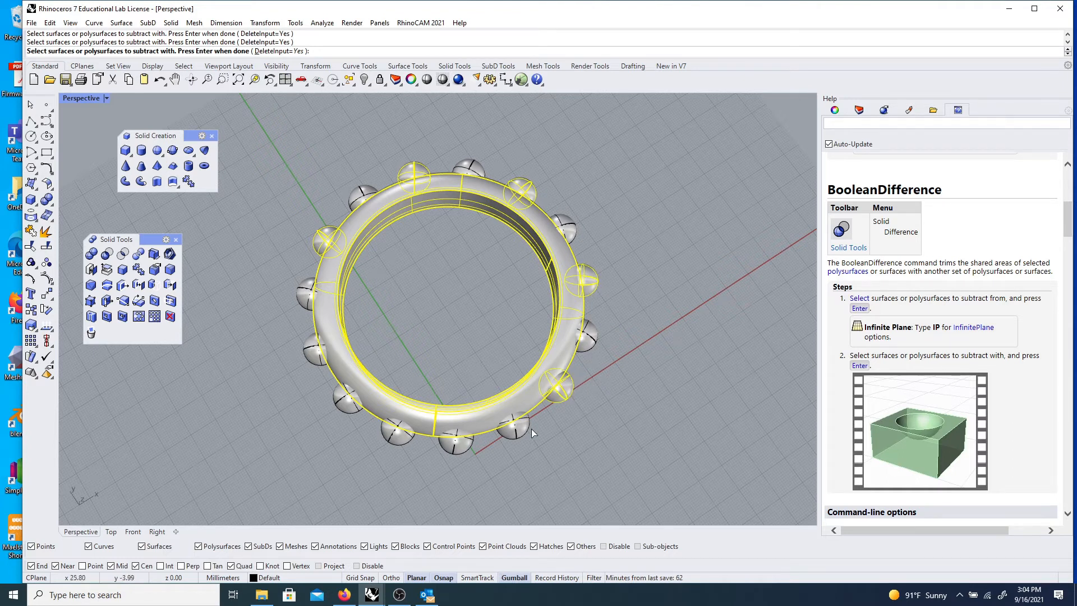
click(455, 447)
click(341, 407)
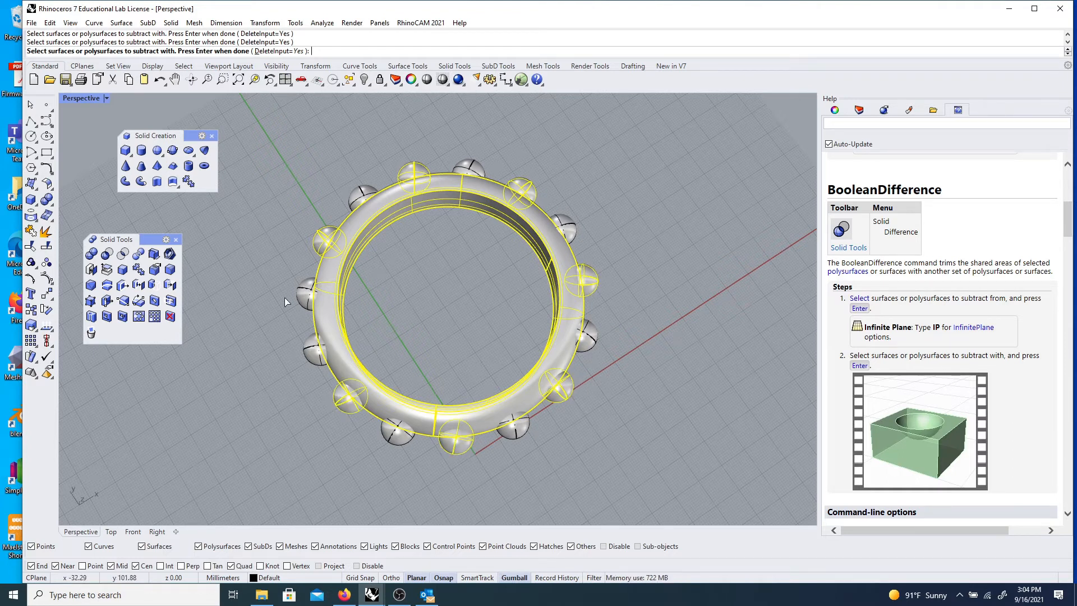
right_click(224, 290)
- Inspect the cut ring from several angles and undo both the Boolean difference and the polar array
right_drag(223, 291, 298, 333)
right_drag(415, 402, 371, 441)
right_drag(391, 397, 406, 369)
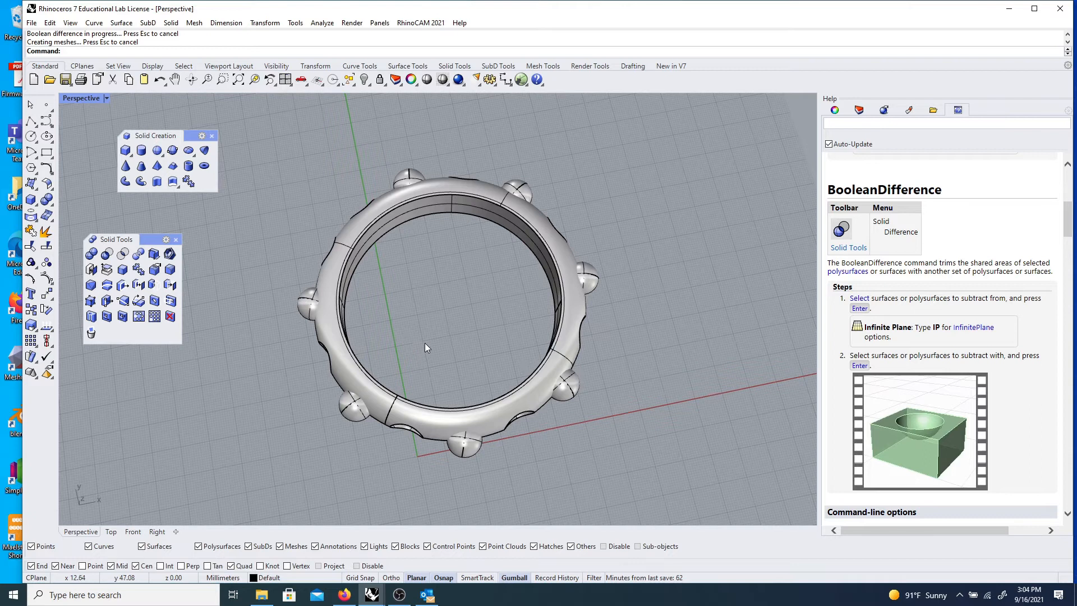
right_drag(446, 350, 429, 355)
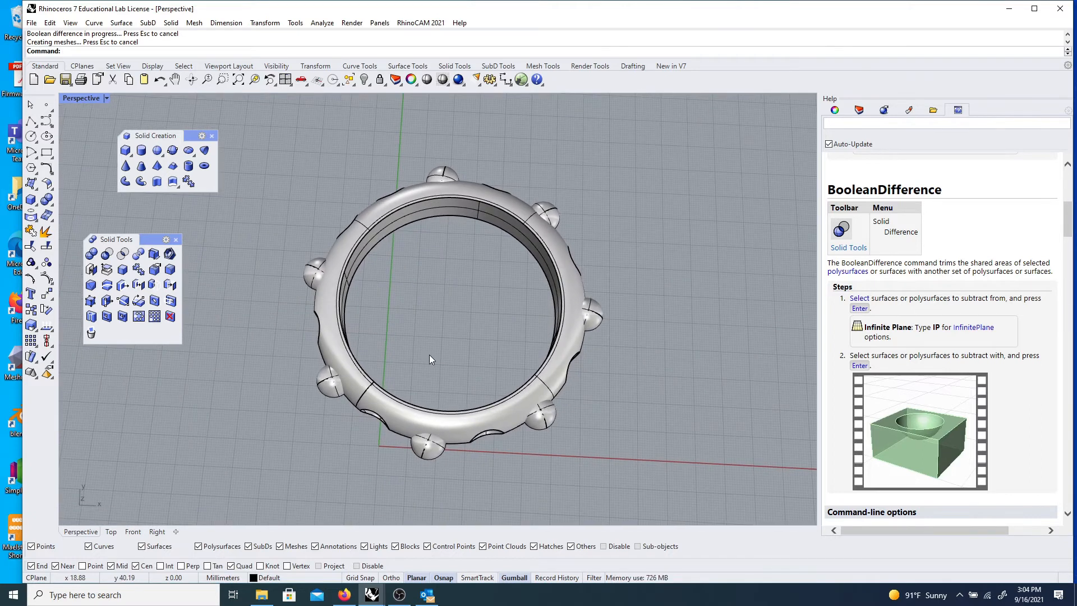
right_drag(405, 292, 504, 429)
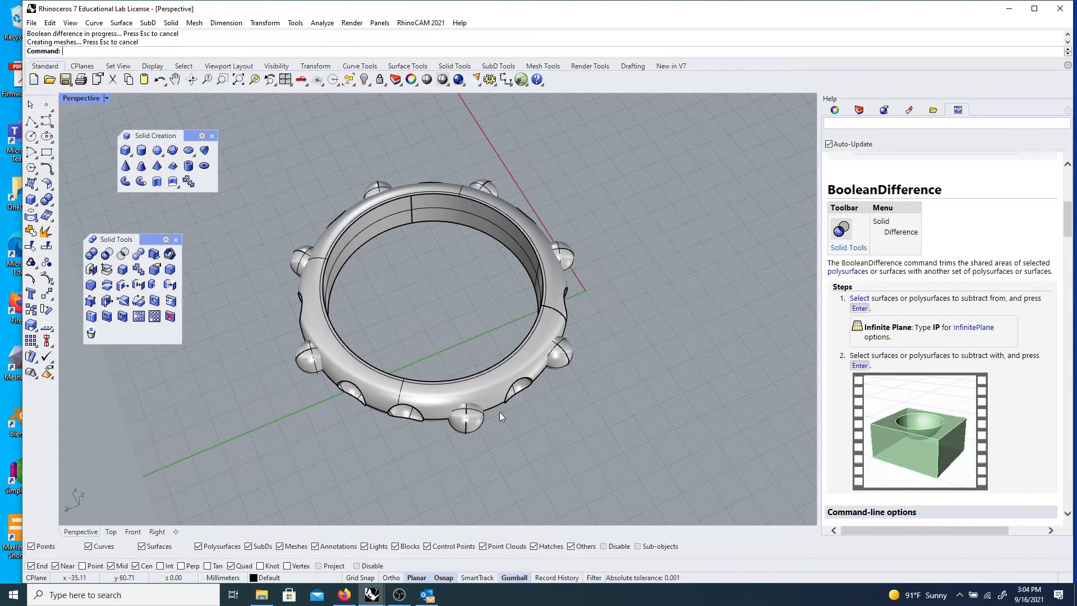
key(ctrl+z)
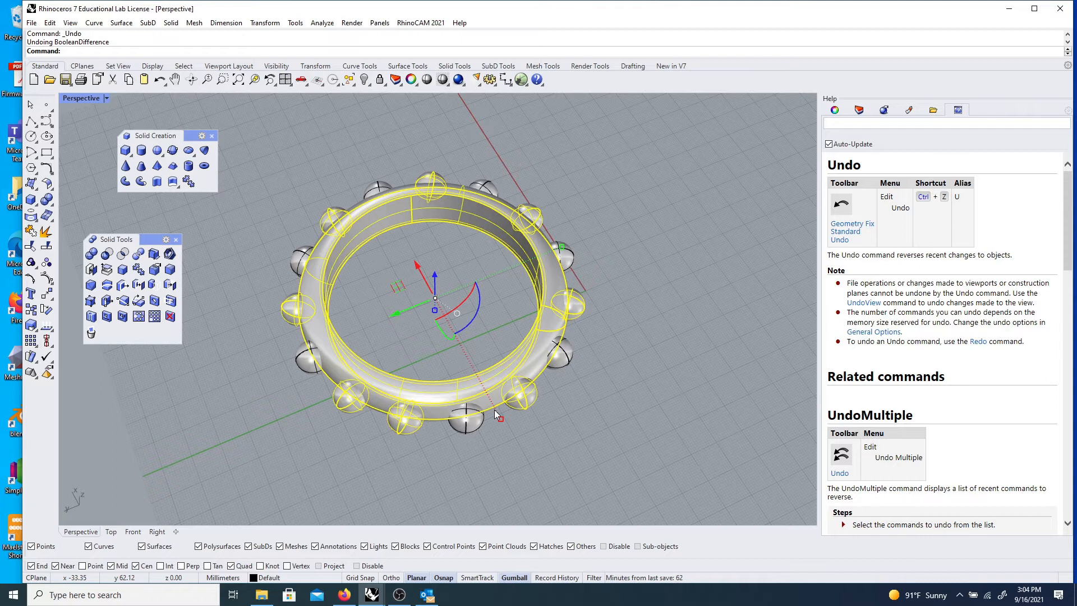
key(ctrl+z)
click(250, 278)
right_drag(250, 278, 358, 311)
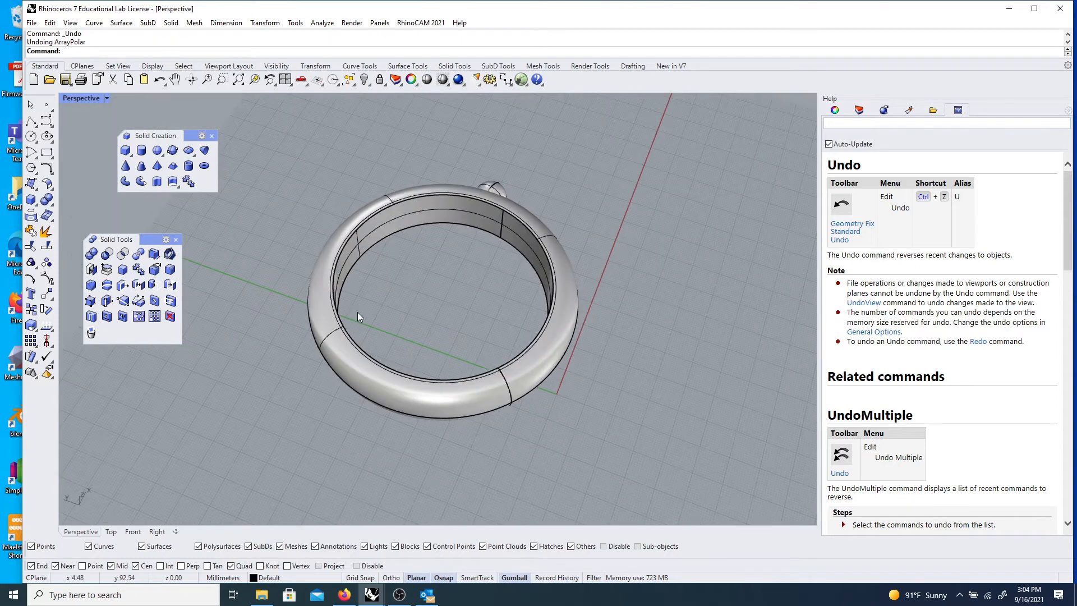
- Rerun ArrayPolar on the small sphere around the ring's center with 16 items filling 360 degrees
right_click(271, 53)
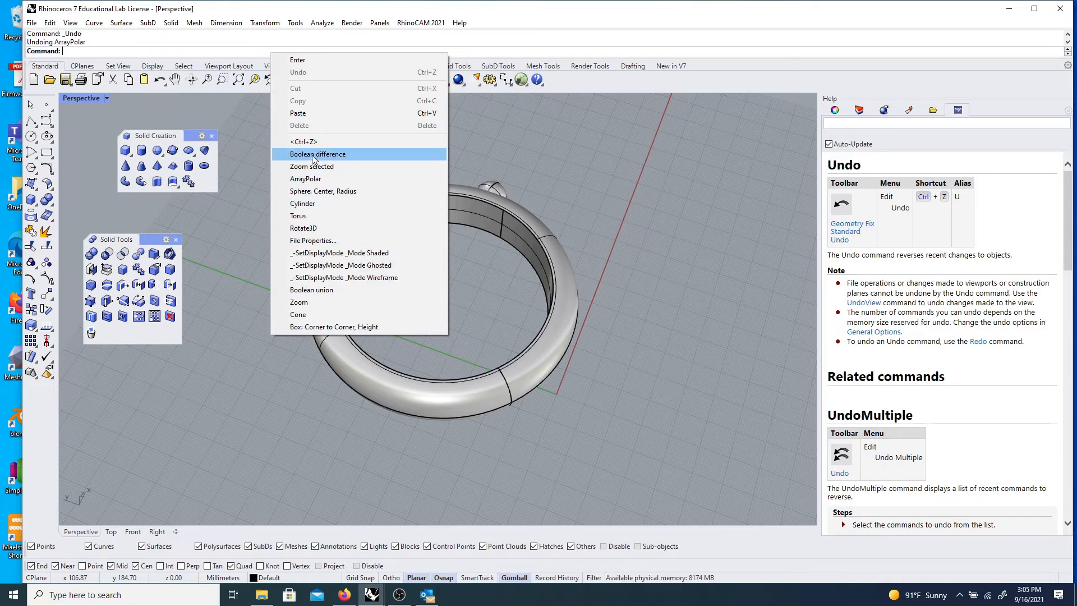
click(313, 180)
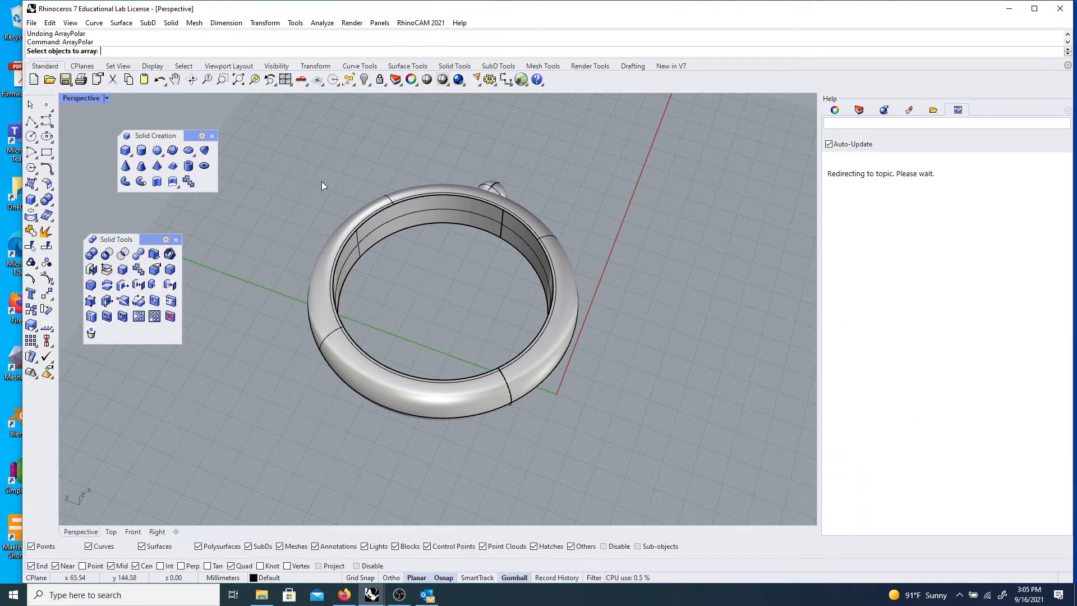
click(488, 192)
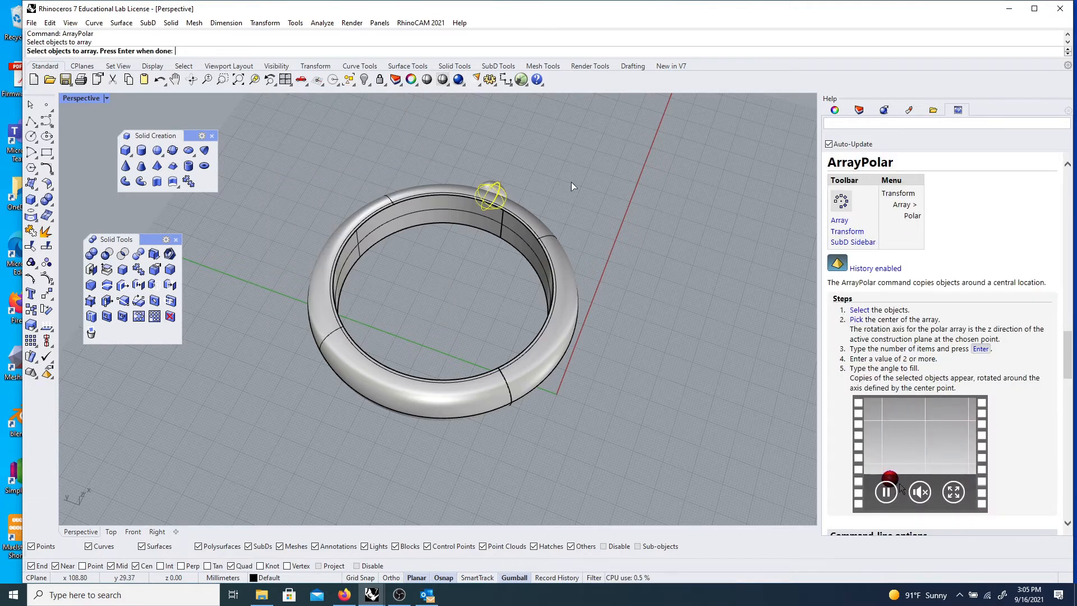
key(Return)
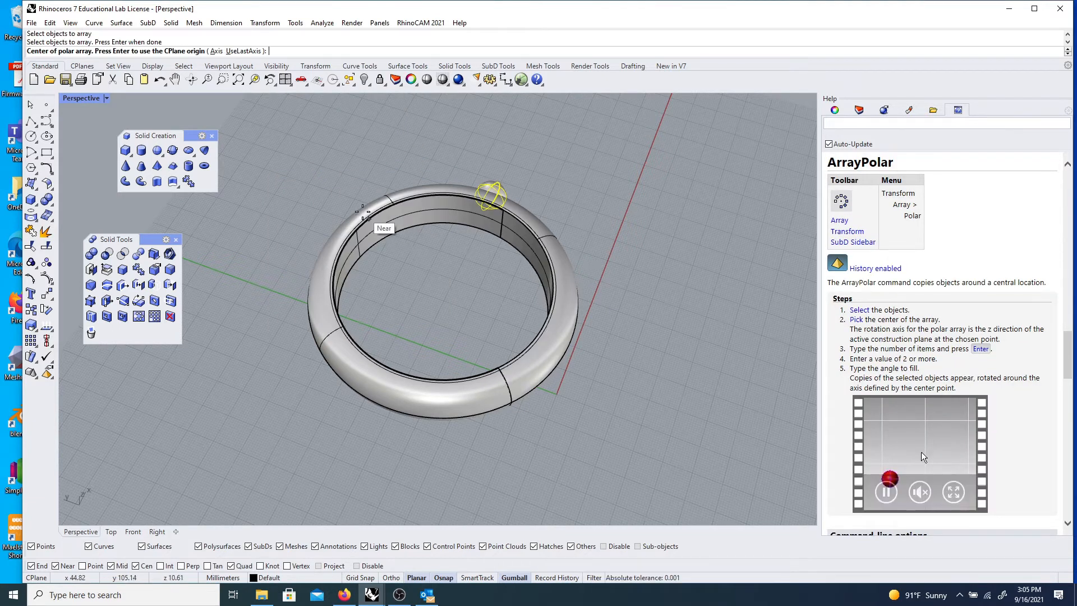
click(377, 221)
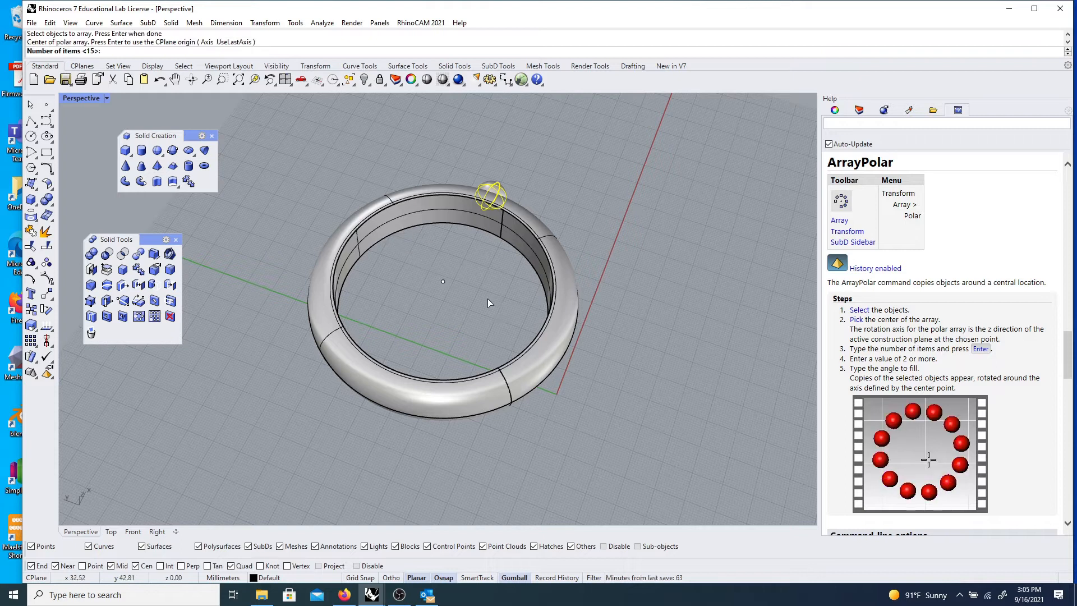
text(1)
key(Return)
key(Return)
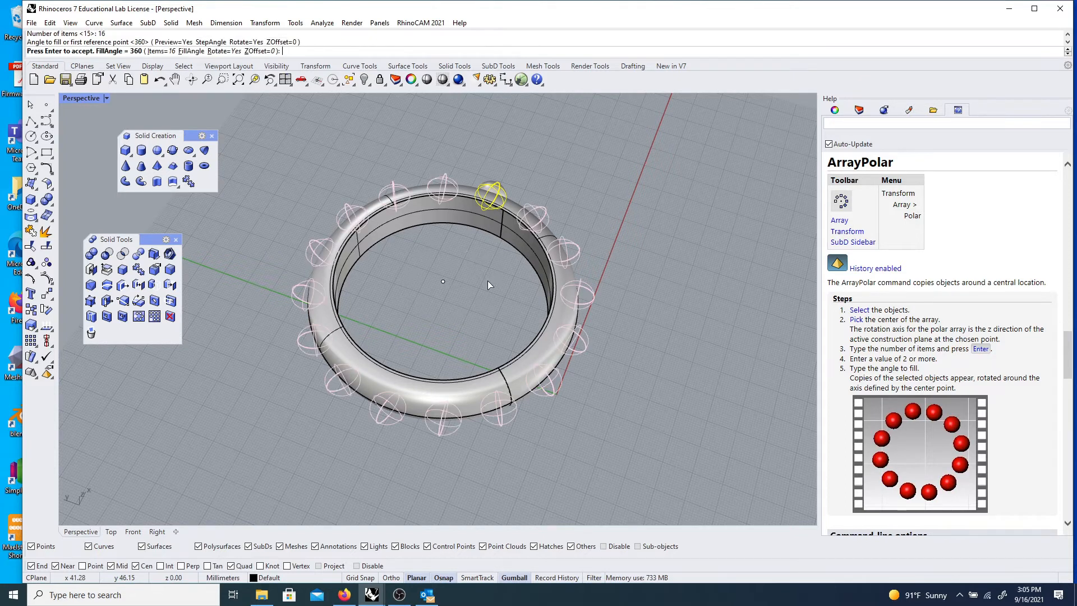
key(Return)
- Copy and paste the ring with all its spheres, and move the copy along the Y axis beside the original
scroll(488, 284, down, 5)
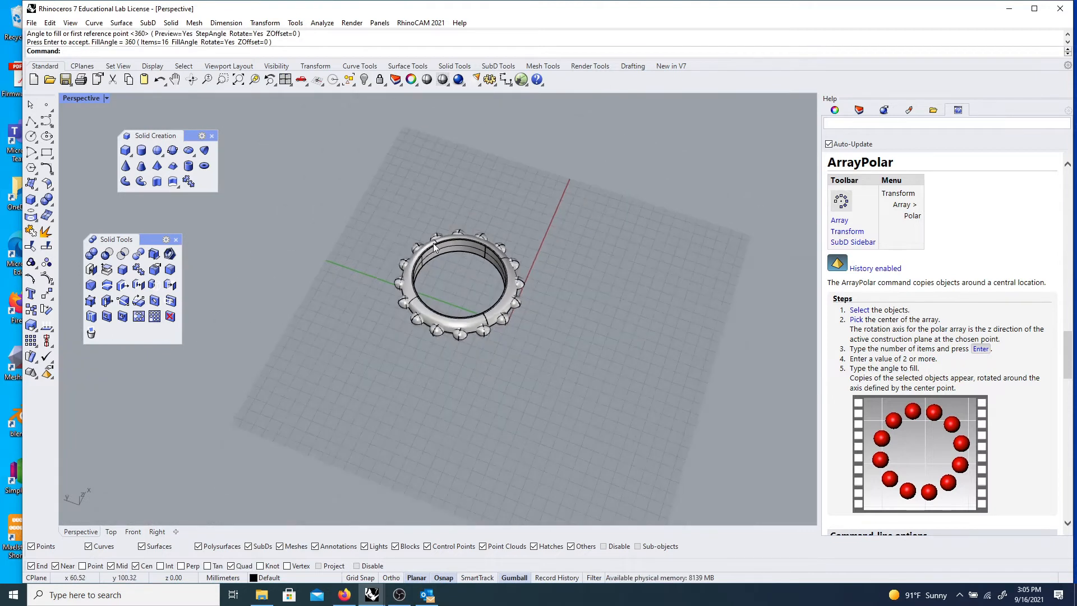
drag(361, 211, 633, 413)
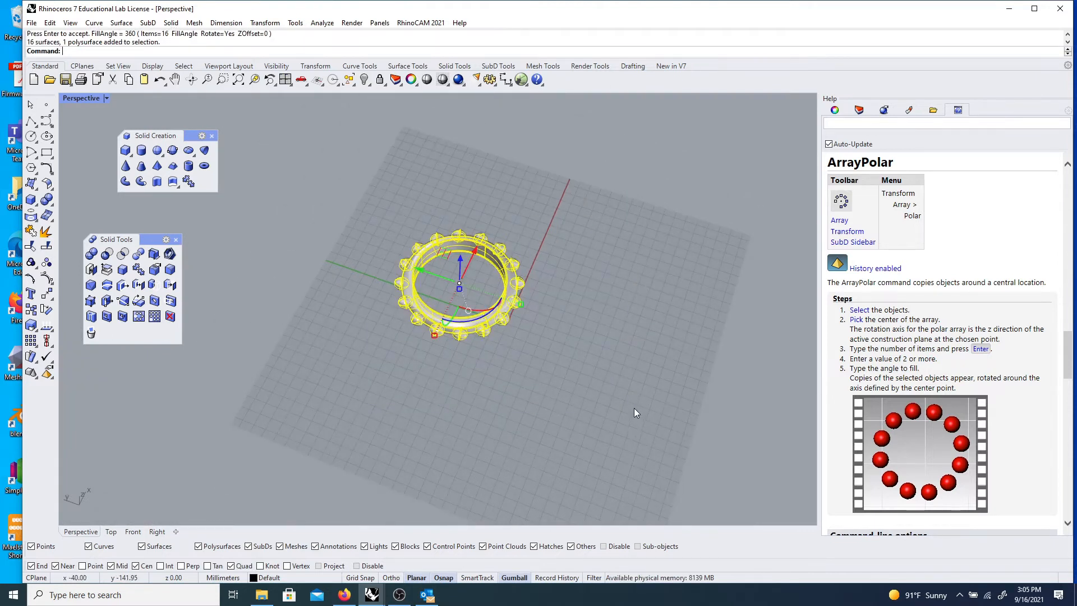
key(ctrl+c)
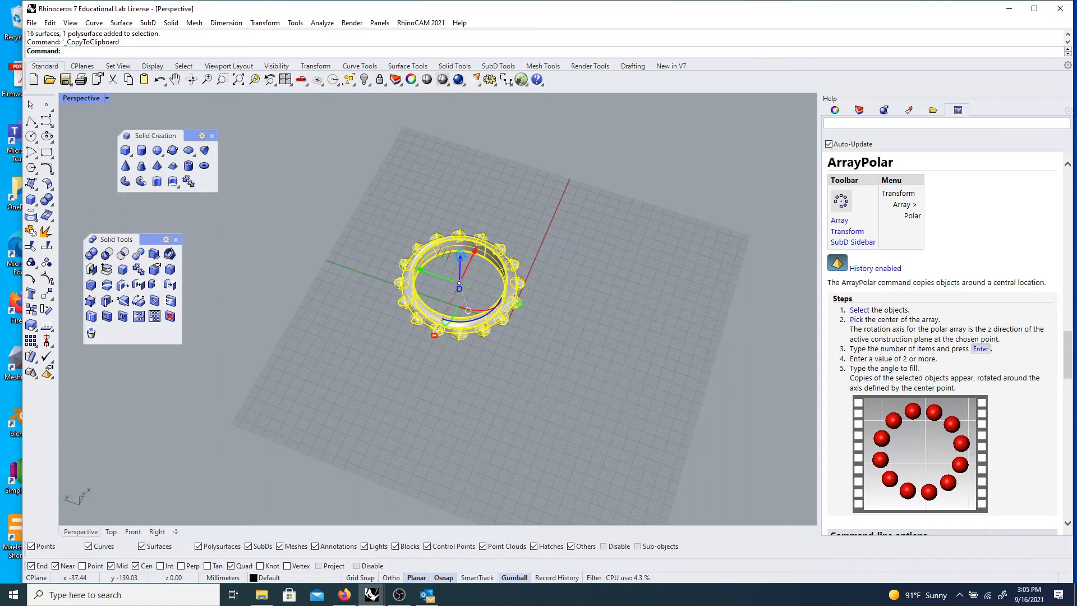
key(ctrl+v)
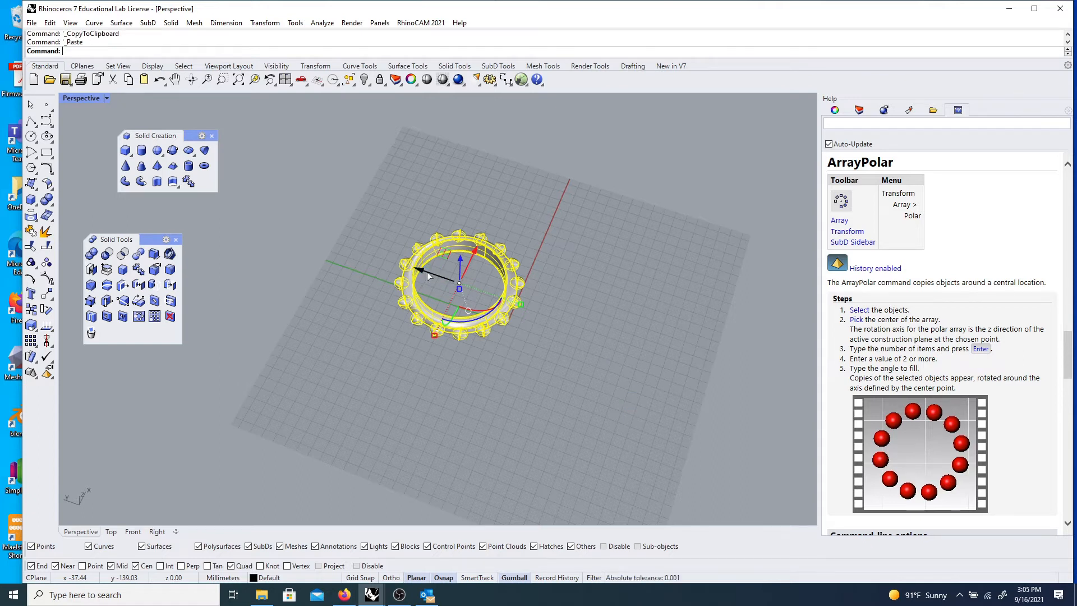
drag(443, 270, 584, 304)
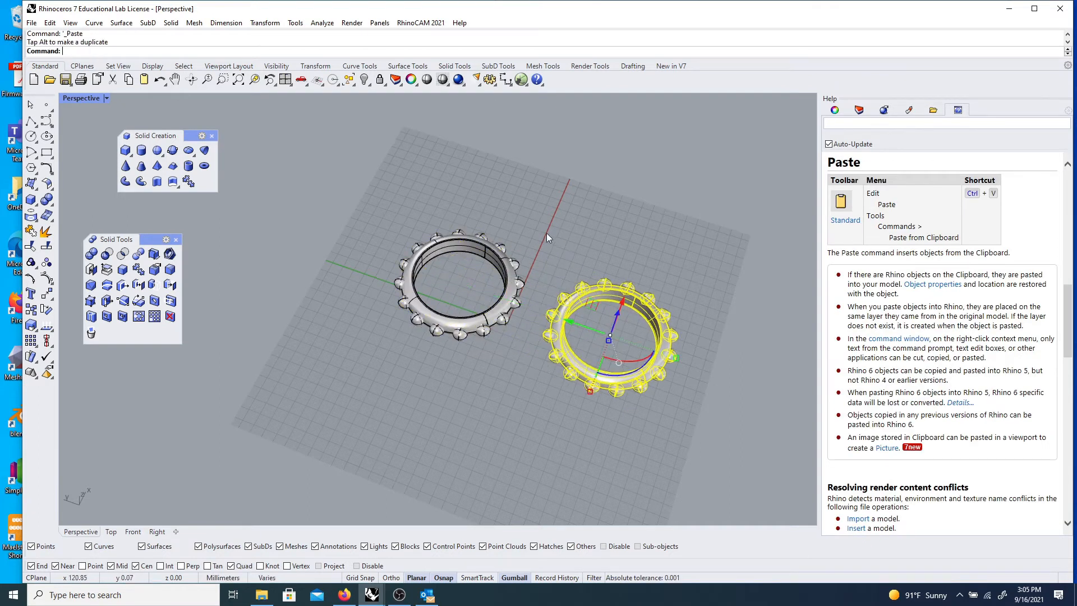
click(549, 237)
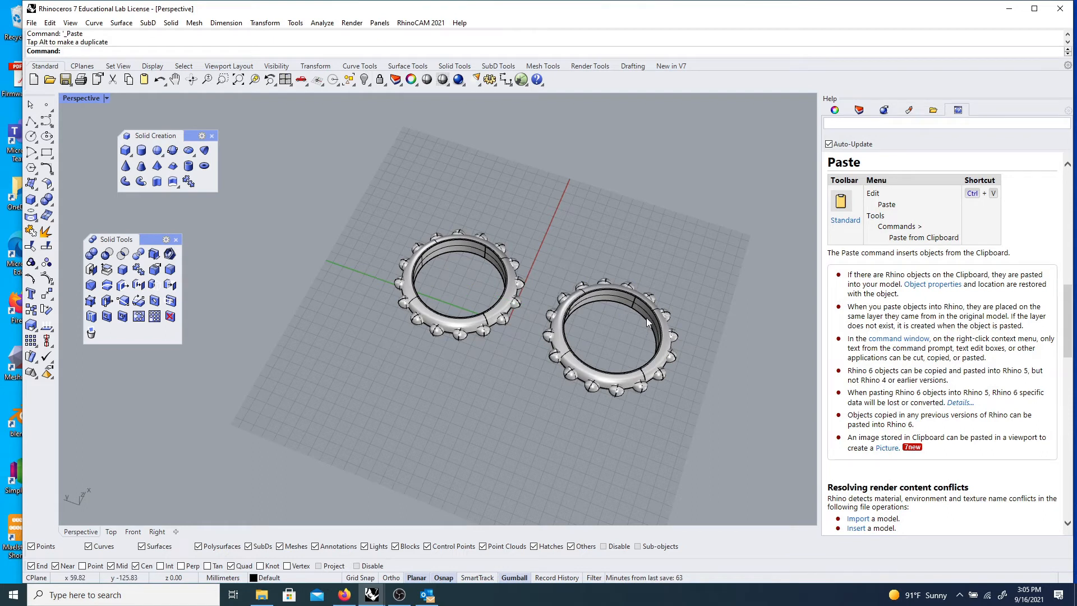
- Copy the original ring without its spheres twice, placing one copy along the X axis and the other along the Y axis
click(453, 322)
key(ctrl+c)
key(ctrl+v)
drag(476, 249, 412, 385)
click(476, 365)
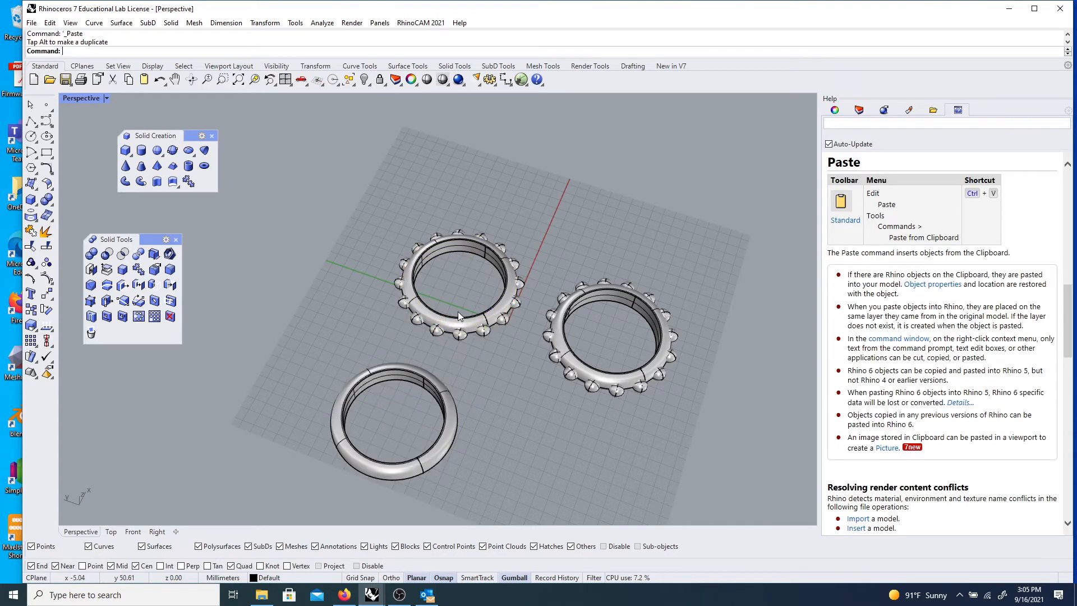
click(467, 322)
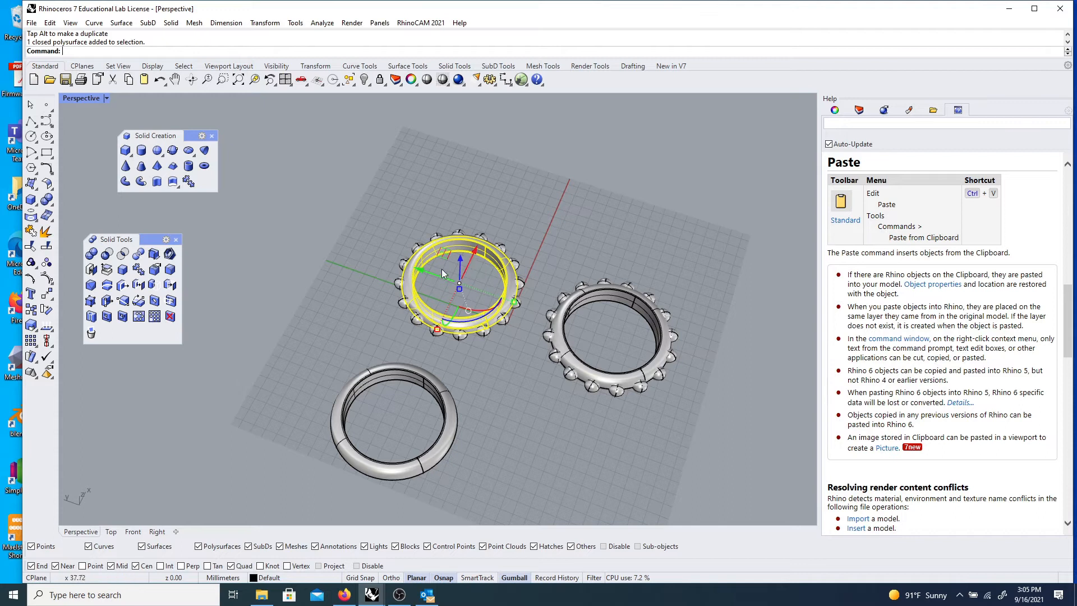
mouse_move(425, 268)
mouse_down()
mouse_move(210, 257)
mouse_move(258, 267)
mouse_up()
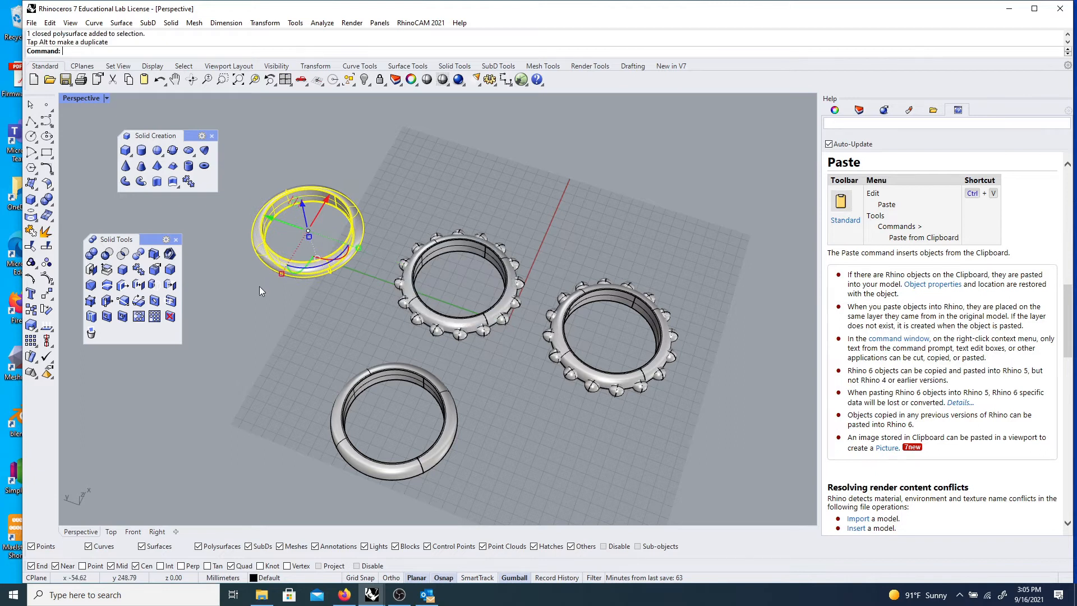
- Duplicate the copied ring with its spheres farther out along the Y axis, and deselect it
drag(542, 241, 755, 439)
scroll(524, 353, down, 4)
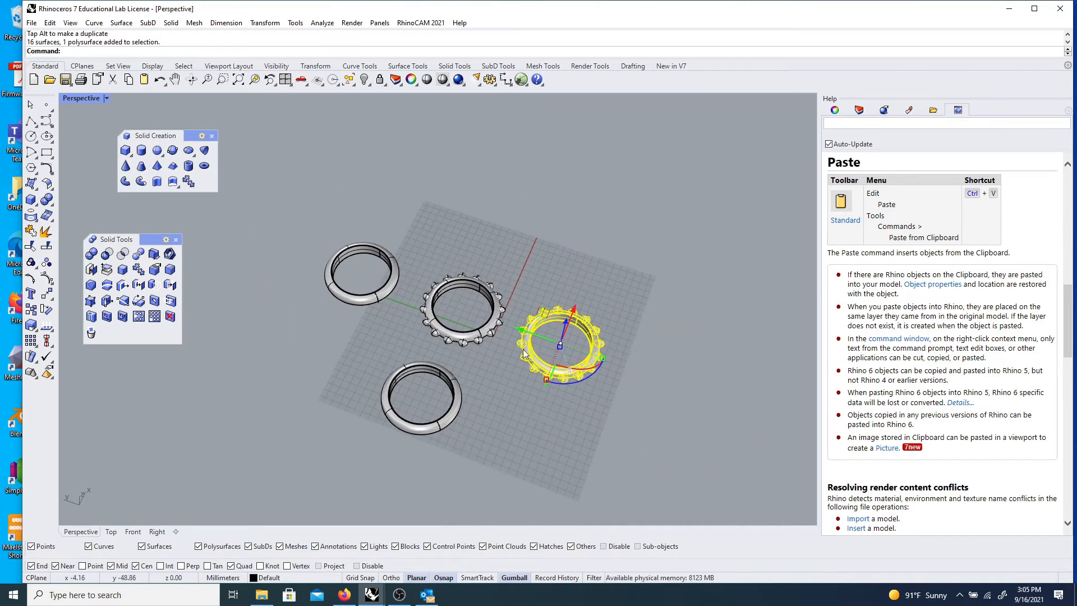
drag(527, 330, 661, 360)
key(alt)
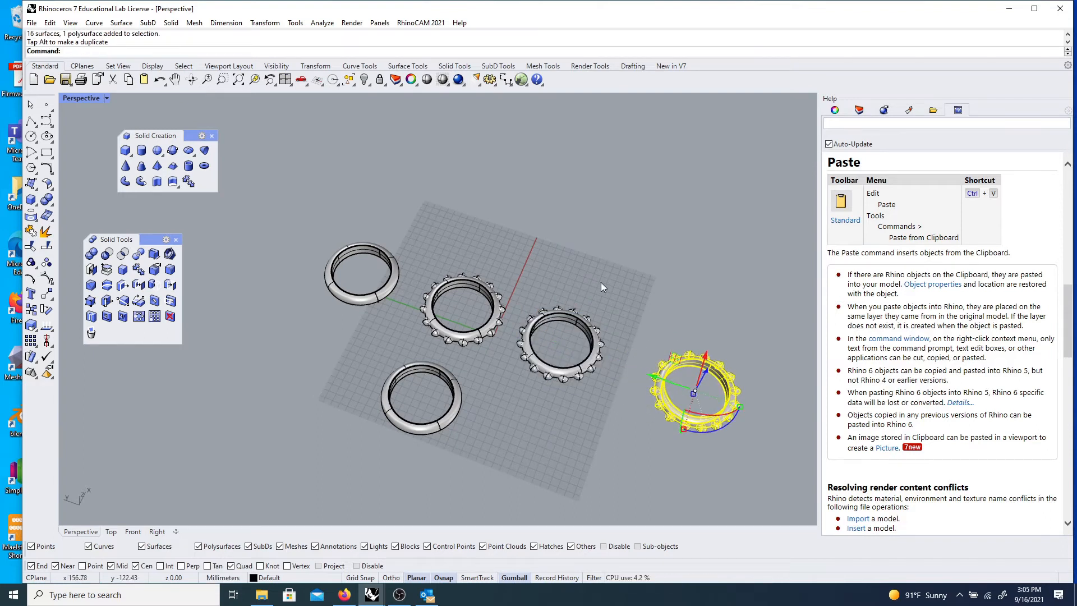
click(614, 317)
scroll(500, 311, up, 5)
right_drag(500, 311, 481, 287)
scroll(466, 292, down, 3)
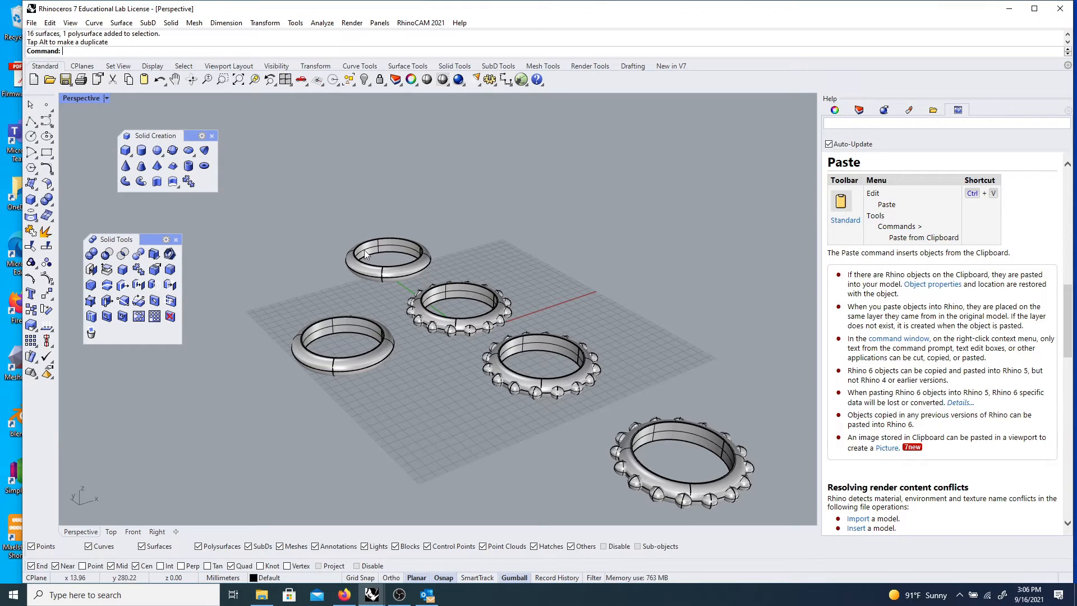
- Change the two plain ring copies and the two ring copies with spheres to Layer 01, leaving the original on its layer
scroll(409, 389, down, 4)
right_drag(409, 390, 493, 418)
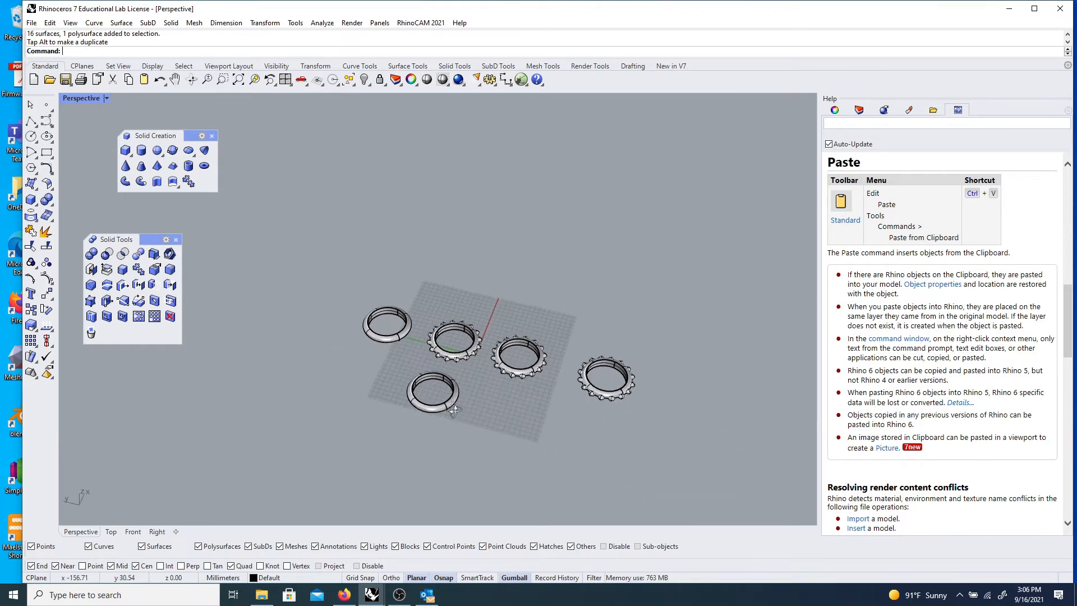
click(402, 334)
shift+click(457, 390)
shift+right_drag(554, 344, 582, 373)
right_drag(536, 432, 558, 396)
drag(519, 297, 712, 394)
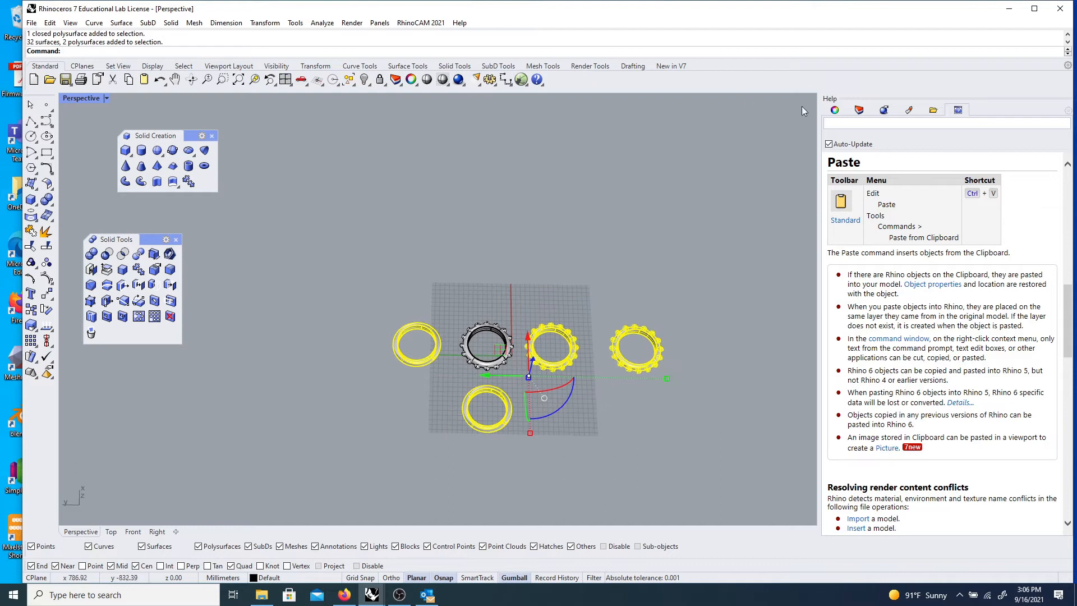
click(857, 111)
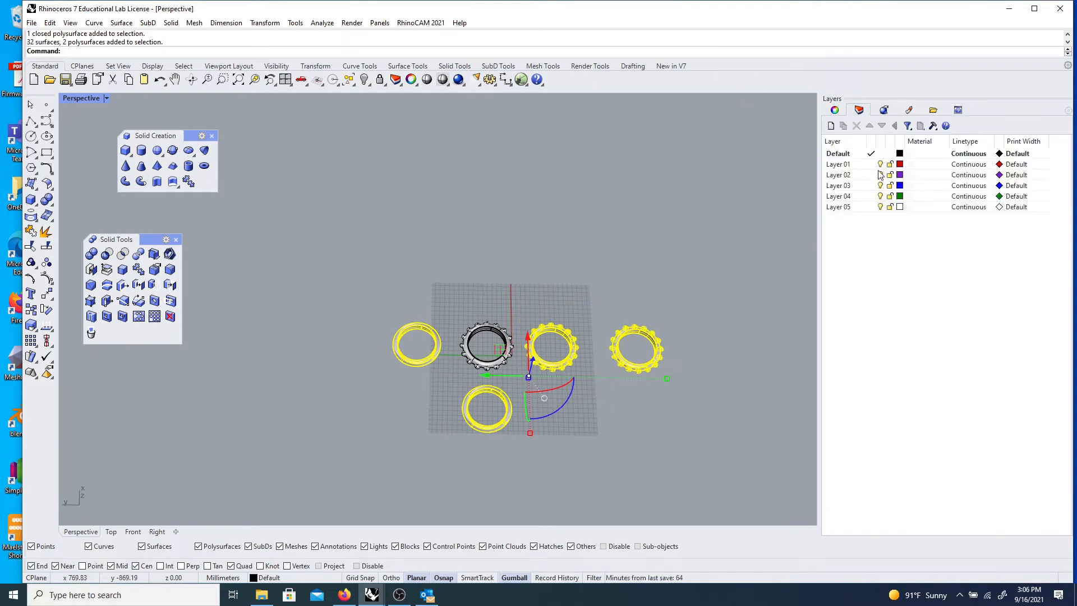
click(850, 165)
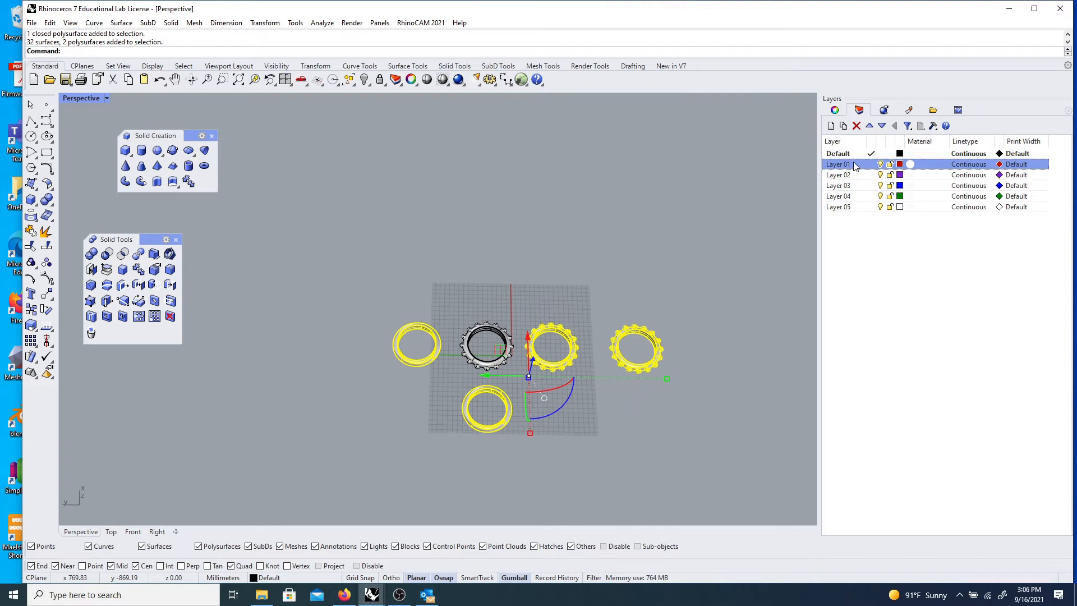
right_click(855, 168)
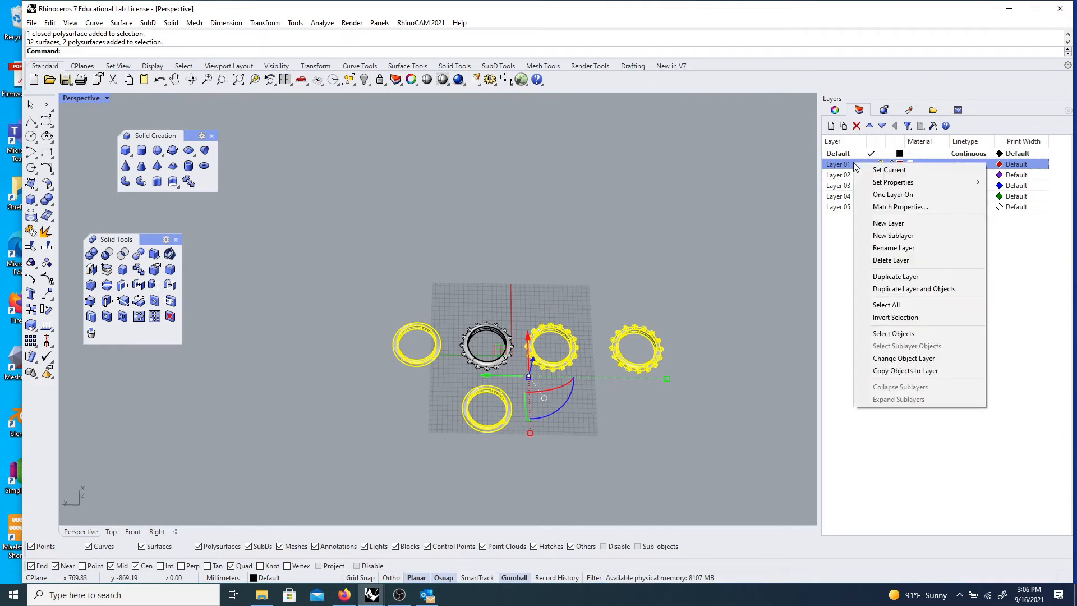
click(934, 357)
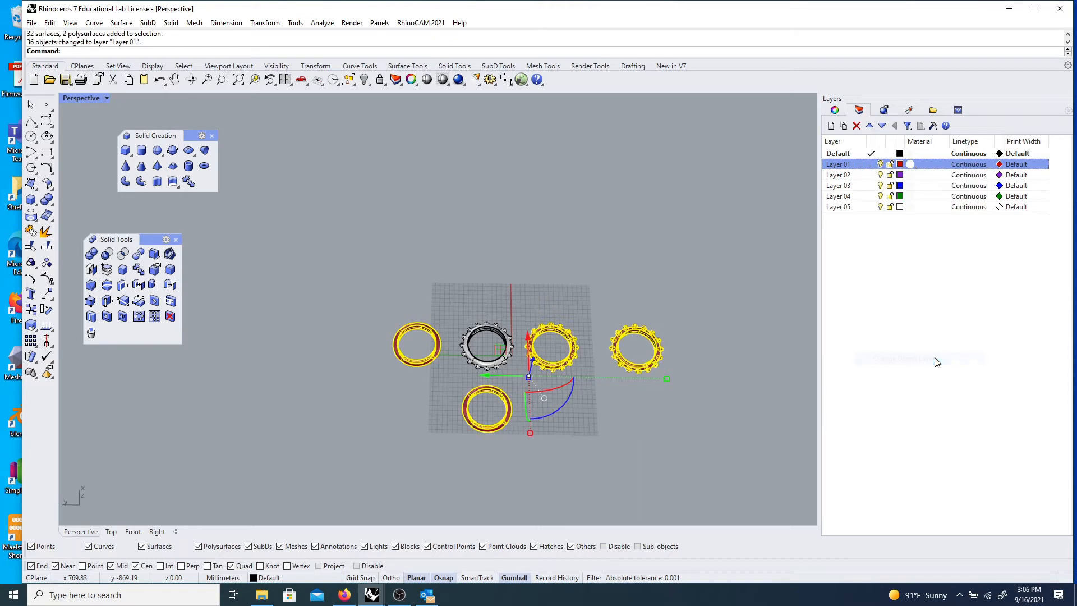
click(719, 273)
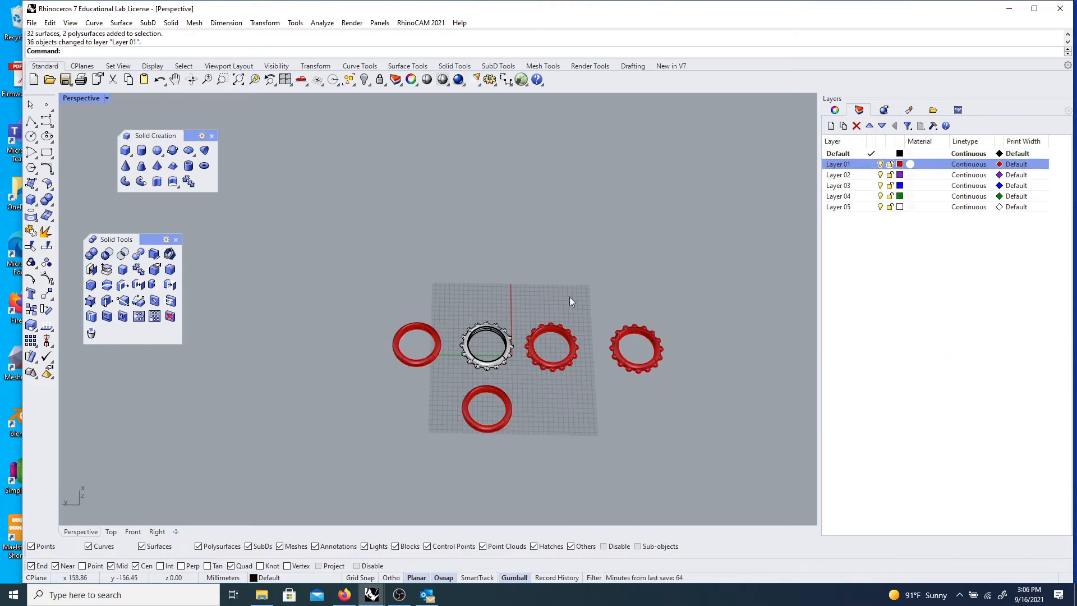
- Toggle the visibility of Layer 01 and leave the layer hidden
click(880, 164)
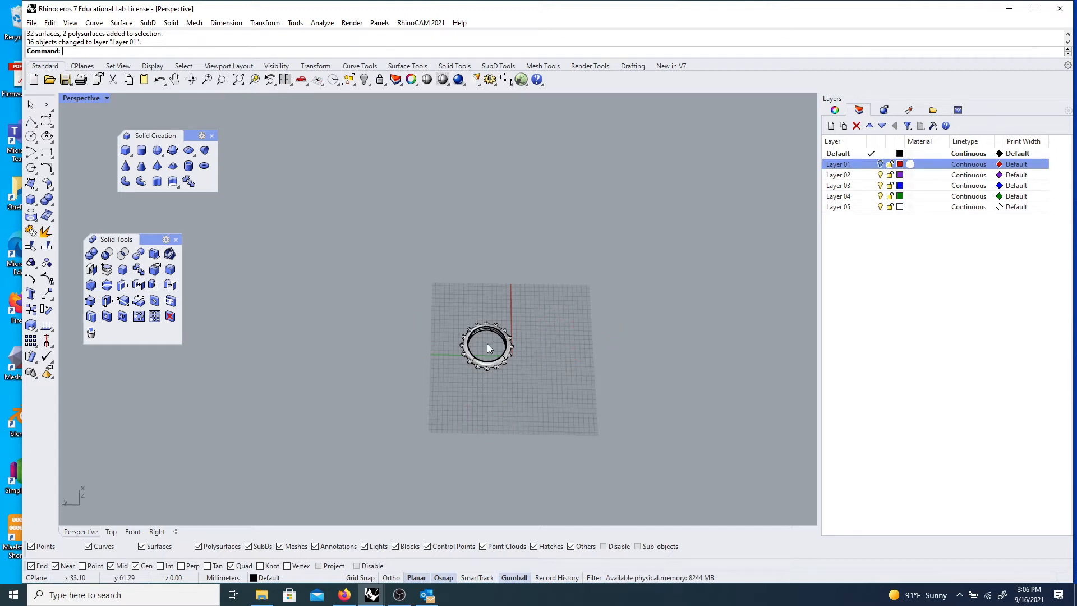
click(880, 164)
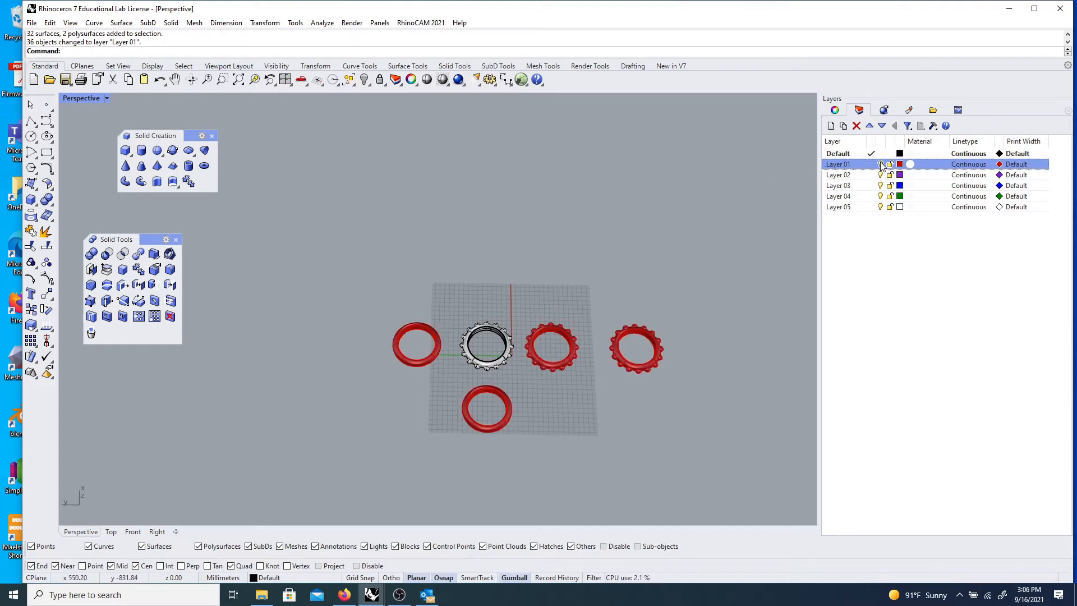
click(880, 165)
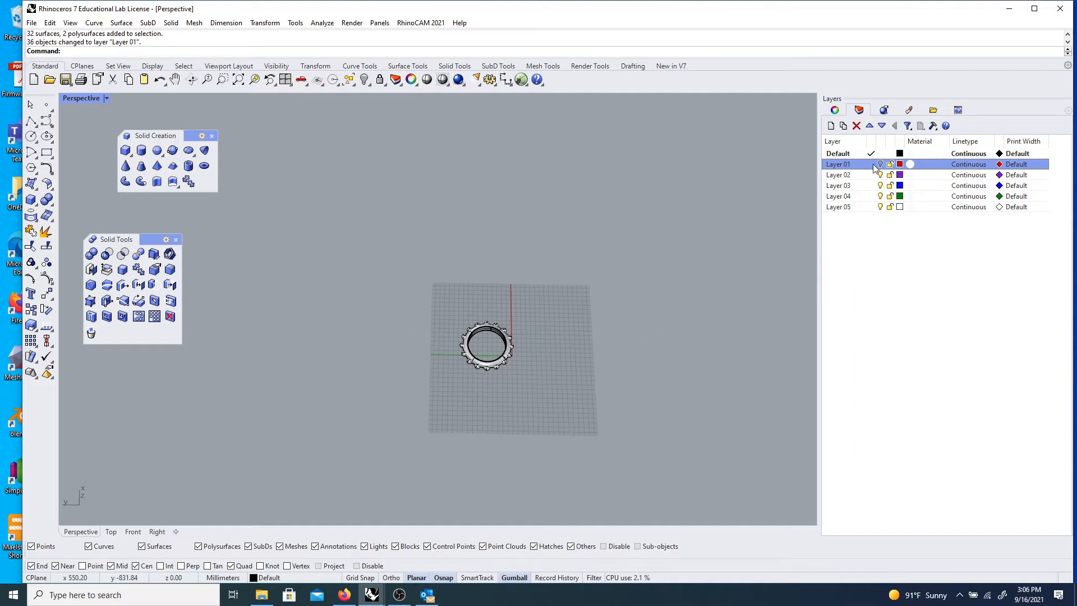
scroll(498, 385, up, 4)
scroll(498, 381, up, 4)
right_drag(498, 381, 476, 375)
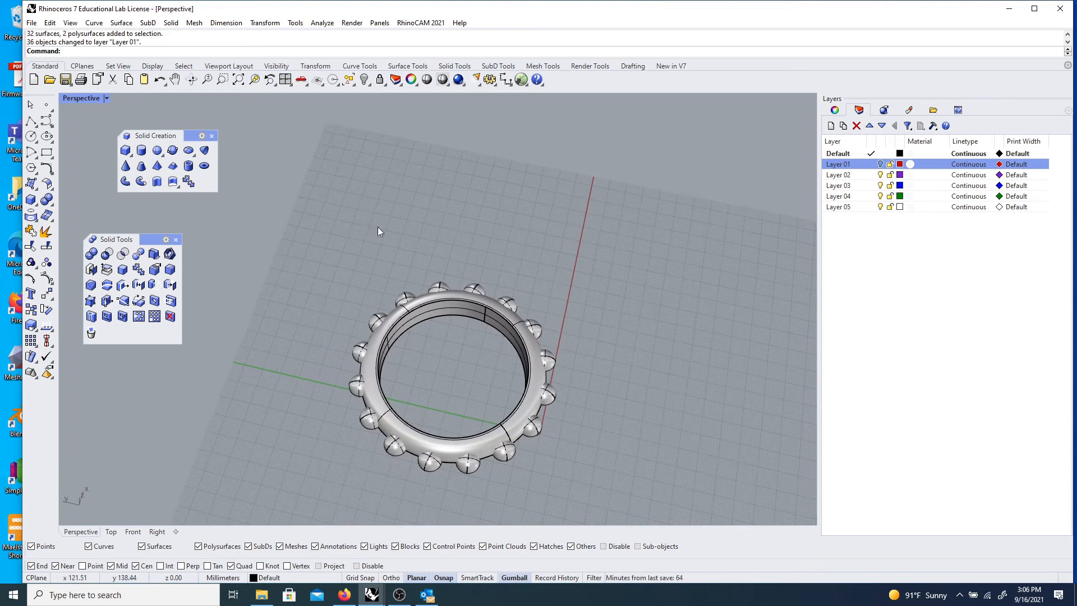
click(452, 298)
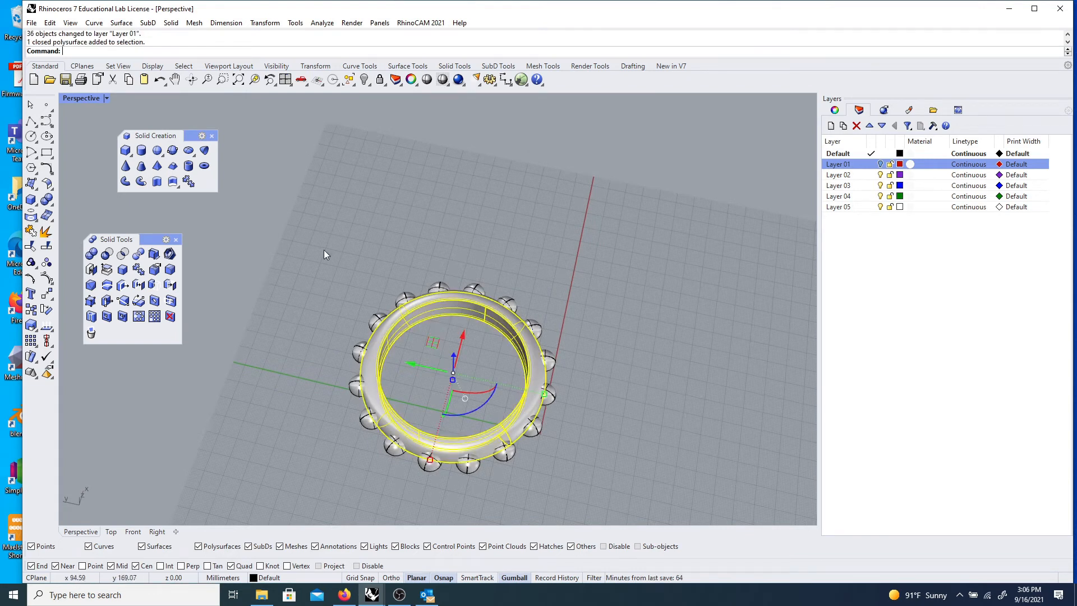
click(298, 243)
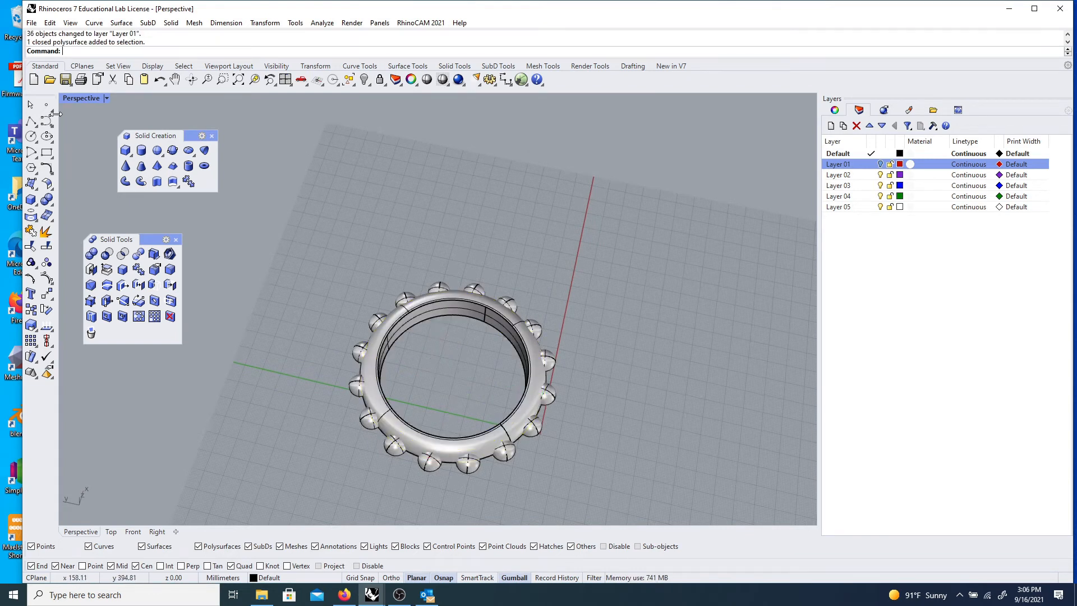
click(109, 255)
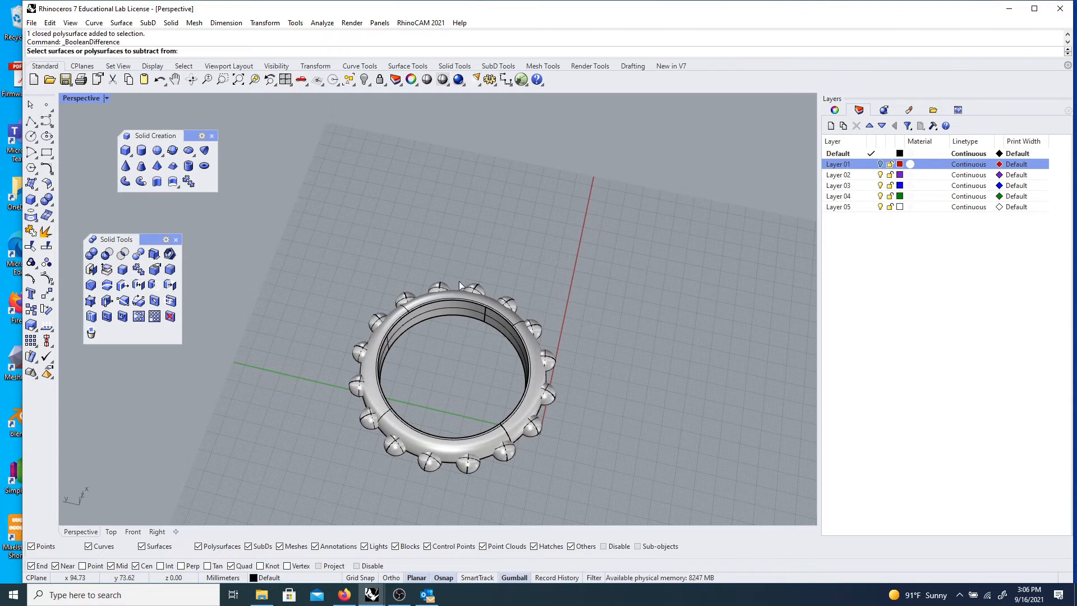
click(453, 306)
click(438, 289)
click(513, 303)
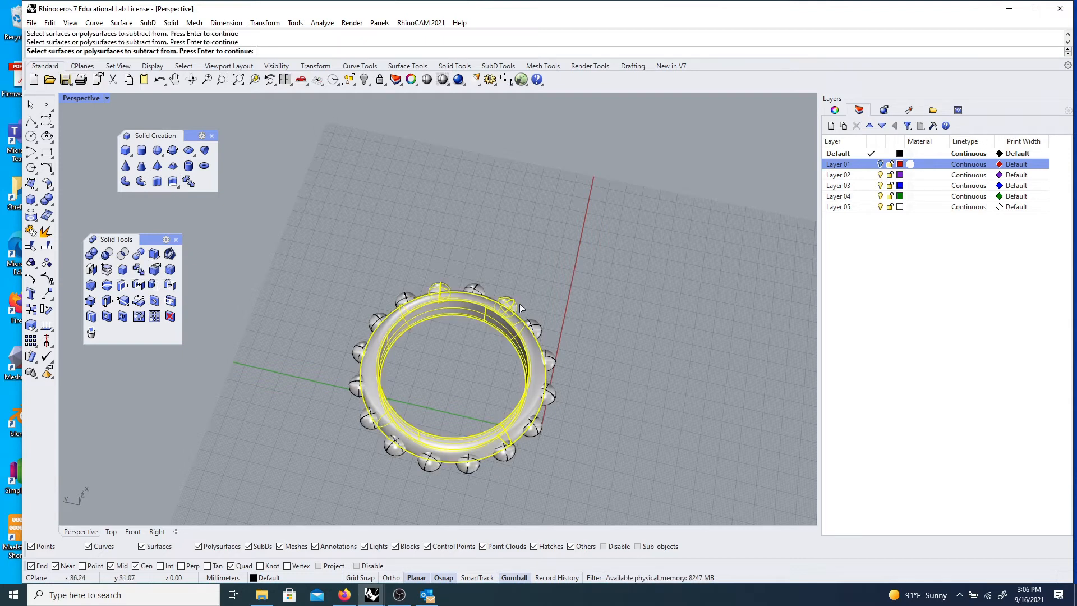
click(552, 374)
click(535, 433)
click(474, 469)
click(392, 452)
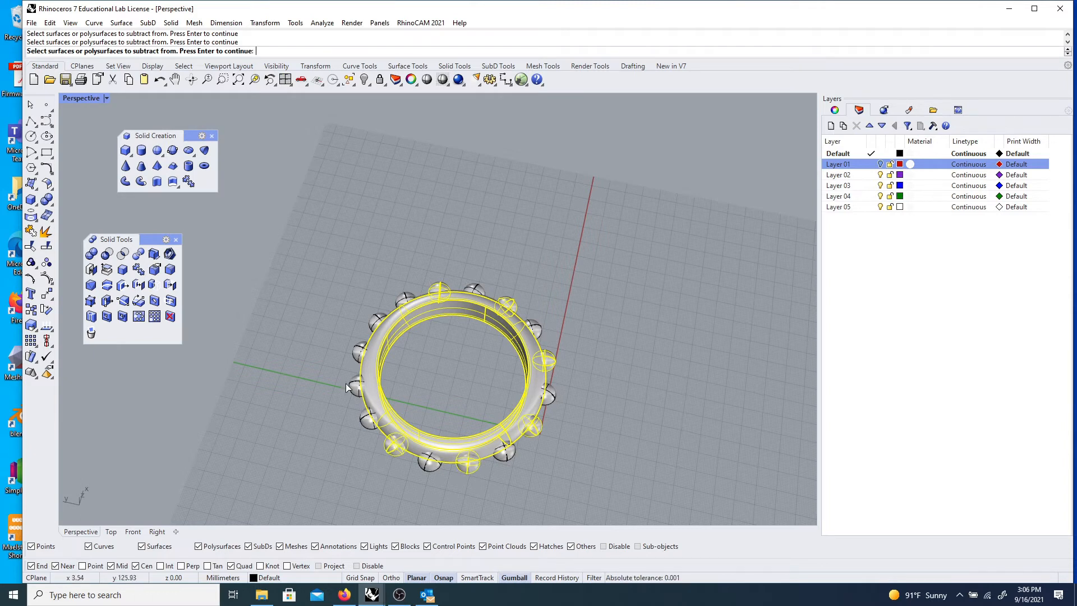
click(354, 383)
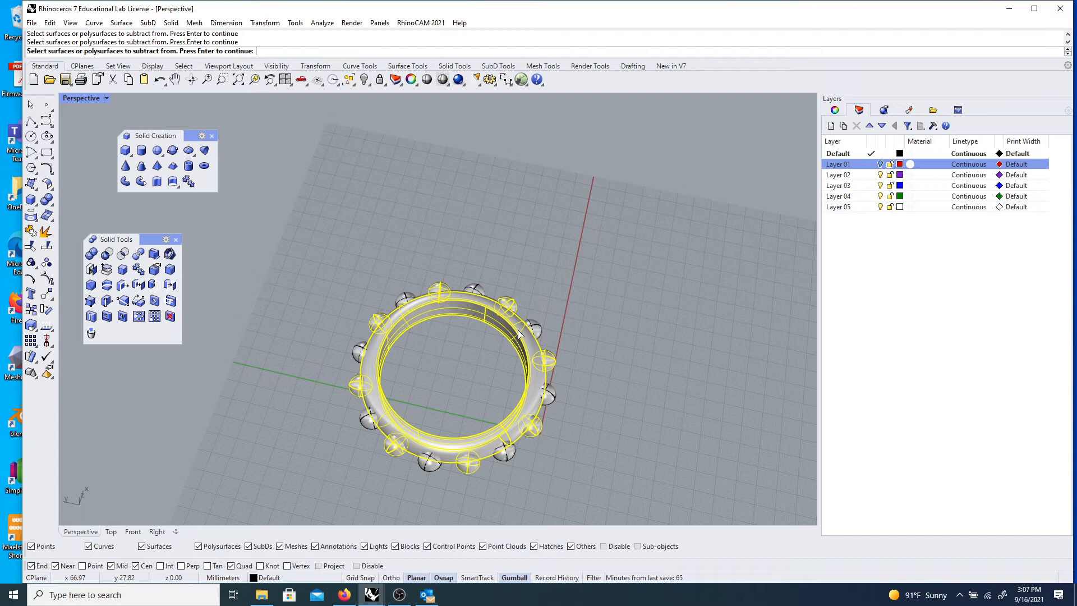
key(Return)
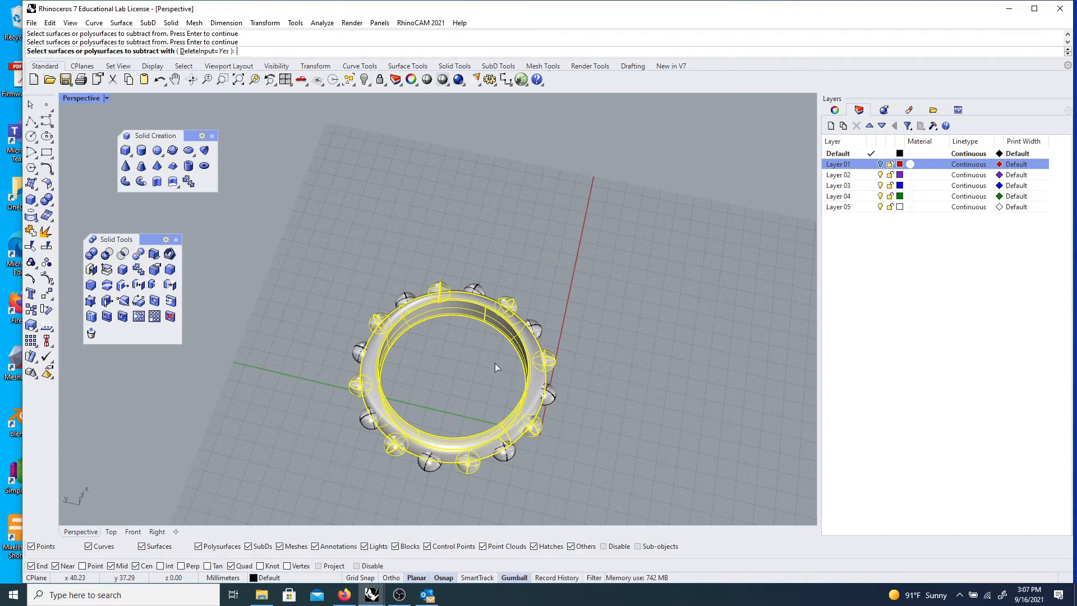
key(Return)
- Subtract every other sphere, eight in all, from the ring with Boolean Difference, keeping DeleteInput=Yes
key(Return)
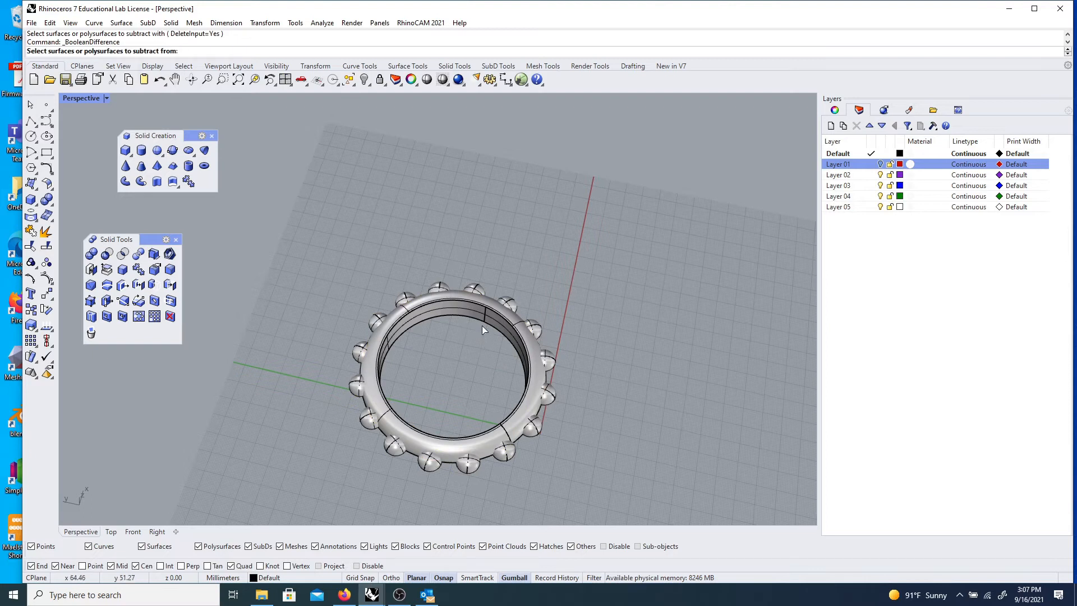
click(493, 315)
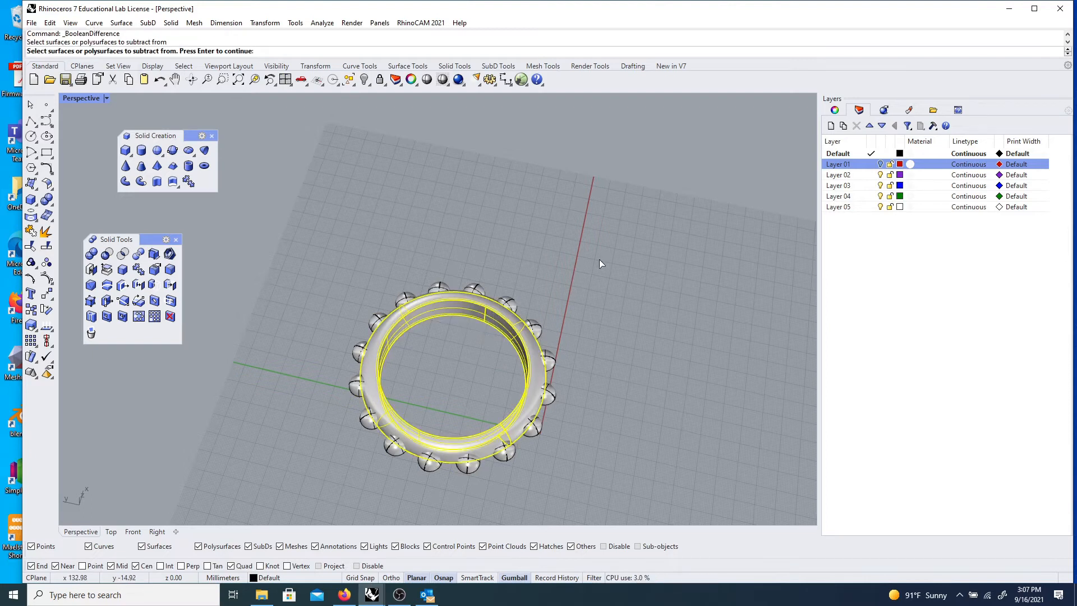
key(Return)
click(442, 289)
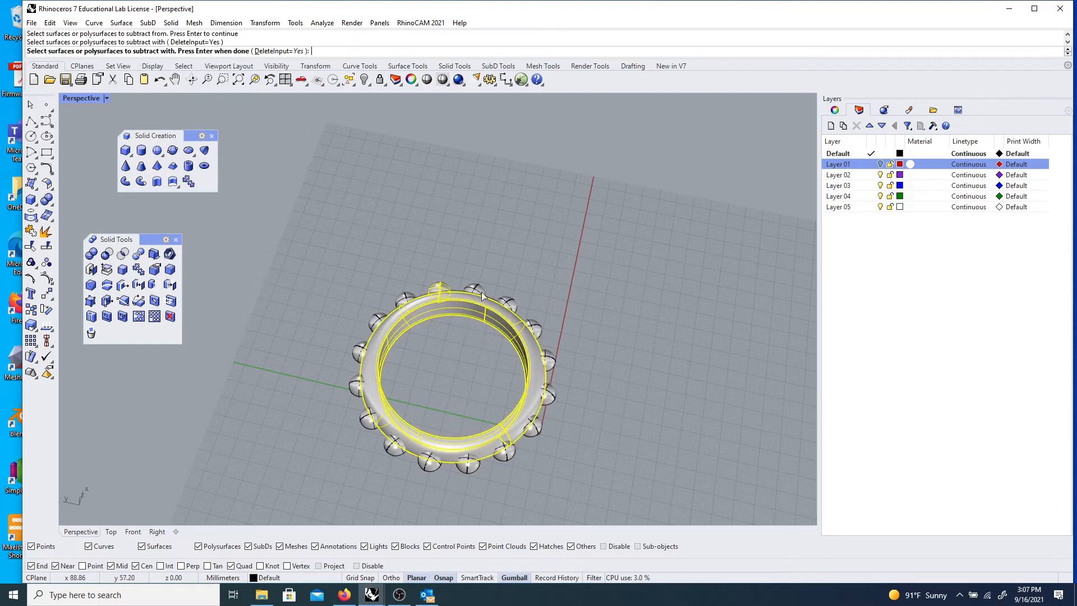
click(513, 301)
click(552, 361)
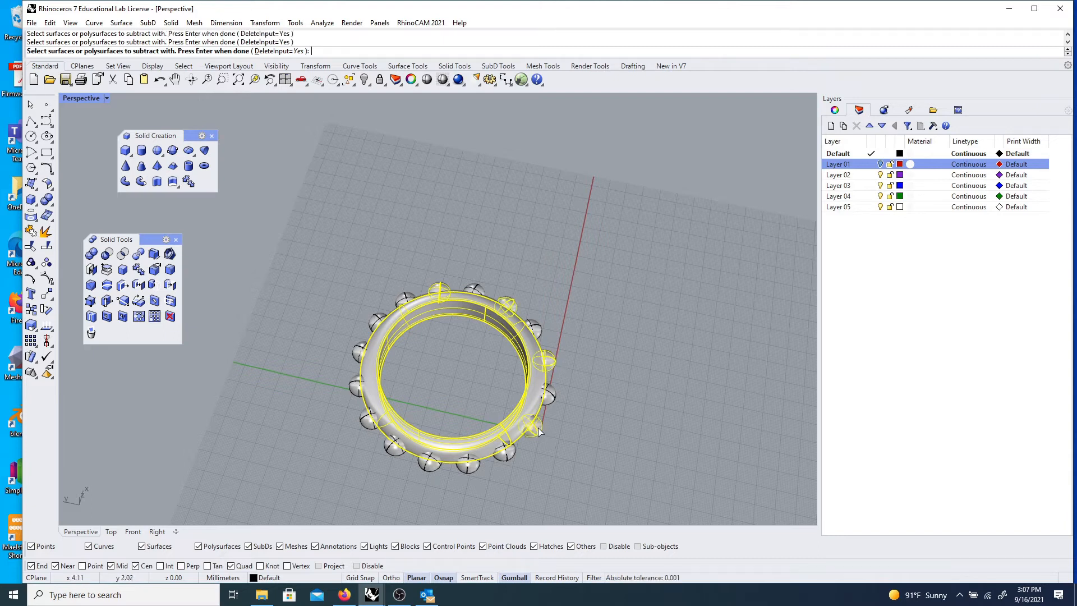
click(393, 450)
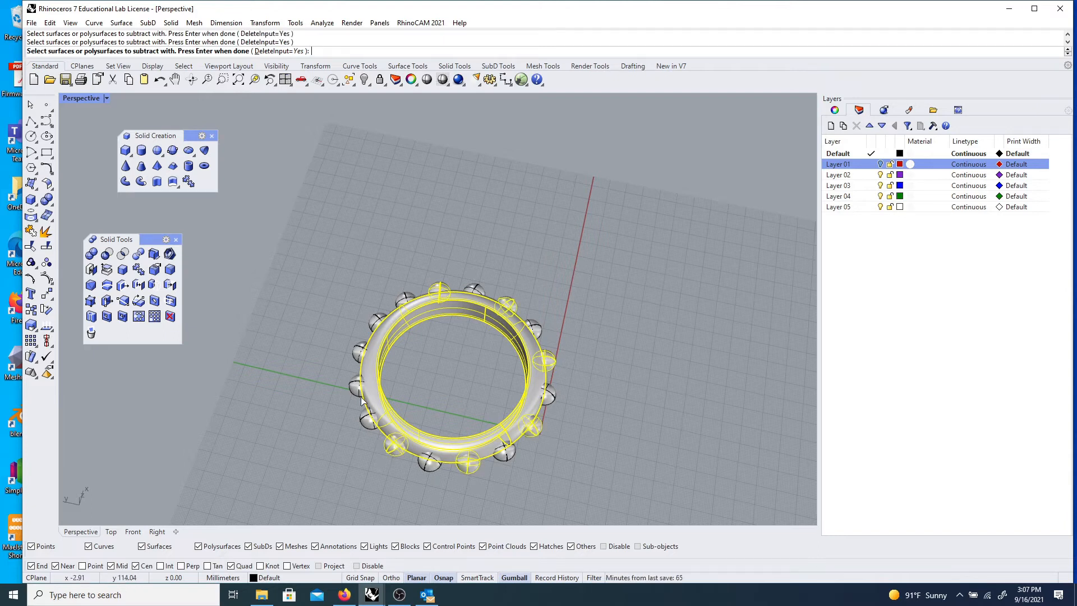
click(367, 391)
click(371, 321)
key(Return)
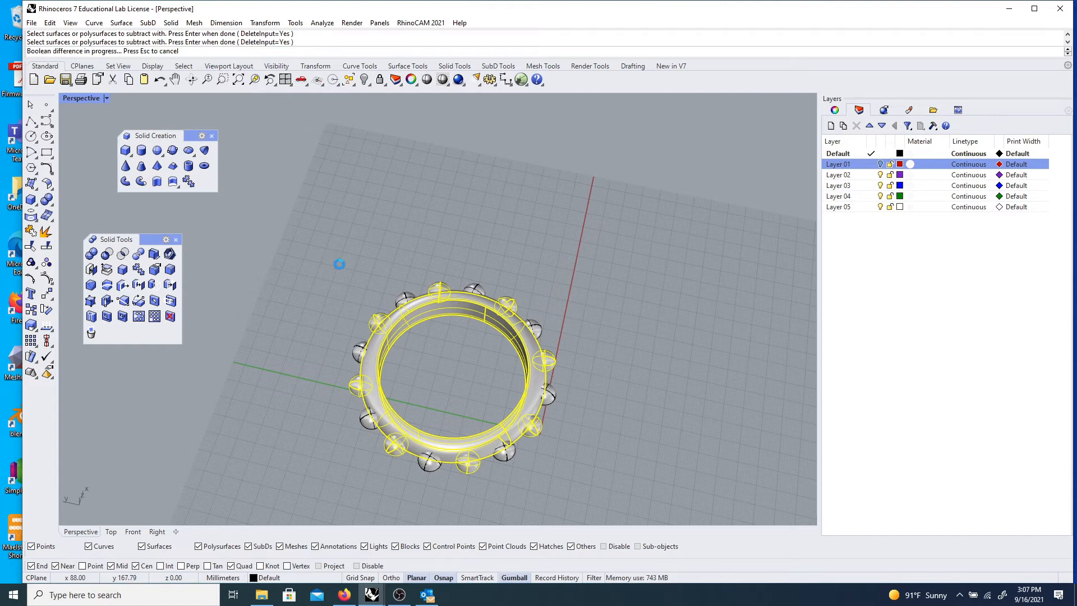
- Merge the scalloped ring and its eight remaining spheres into one solid with Boolean Union
right_drag(344, 278, 378, 378)
right_drag(388, 474, 405, 490)
right_drag(550, 432, 362, 304)
click(428, 324)
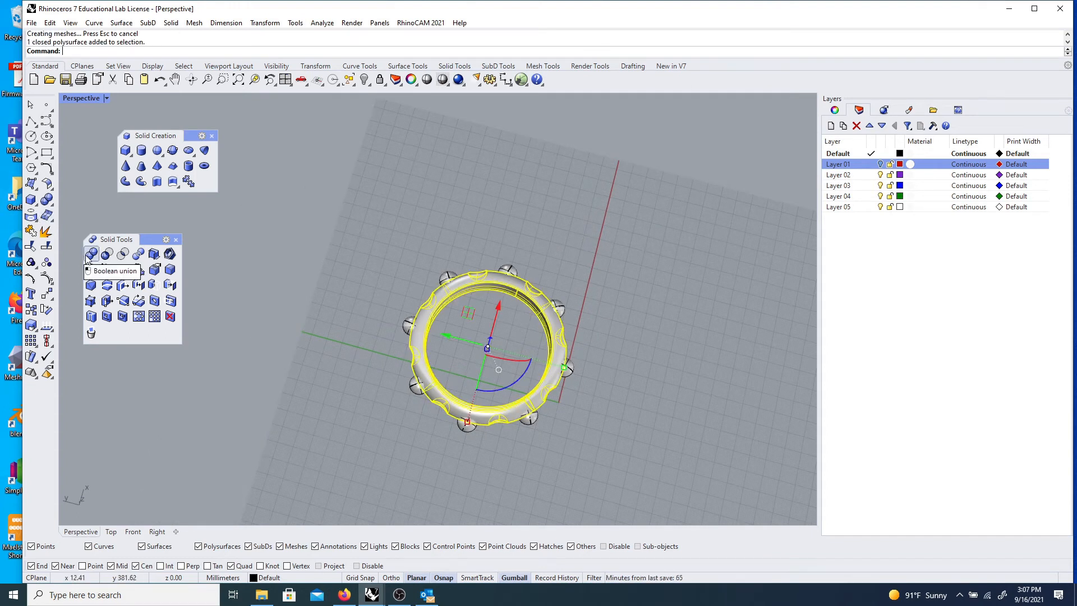
click(392, 280)
drag(291, 167, 687, 479)
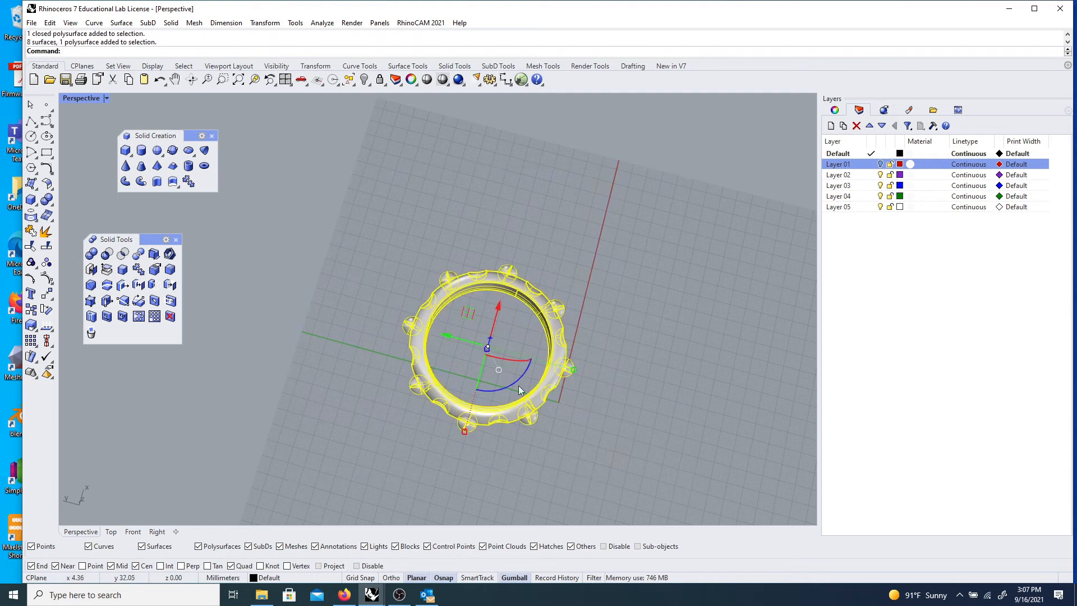
right_drag(362, 418, 411, 464)
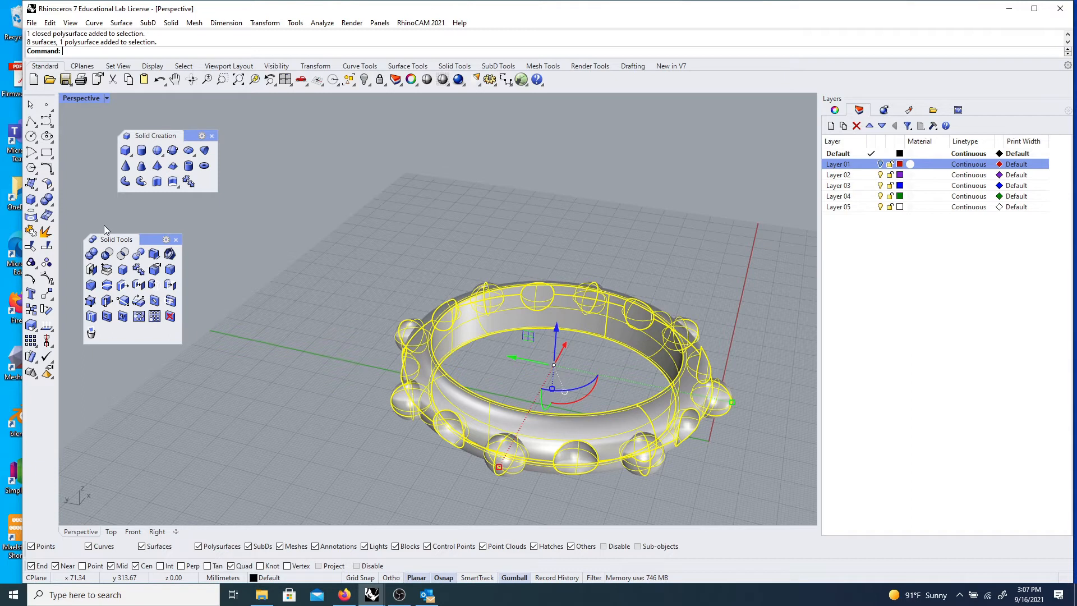
click(91, 253)
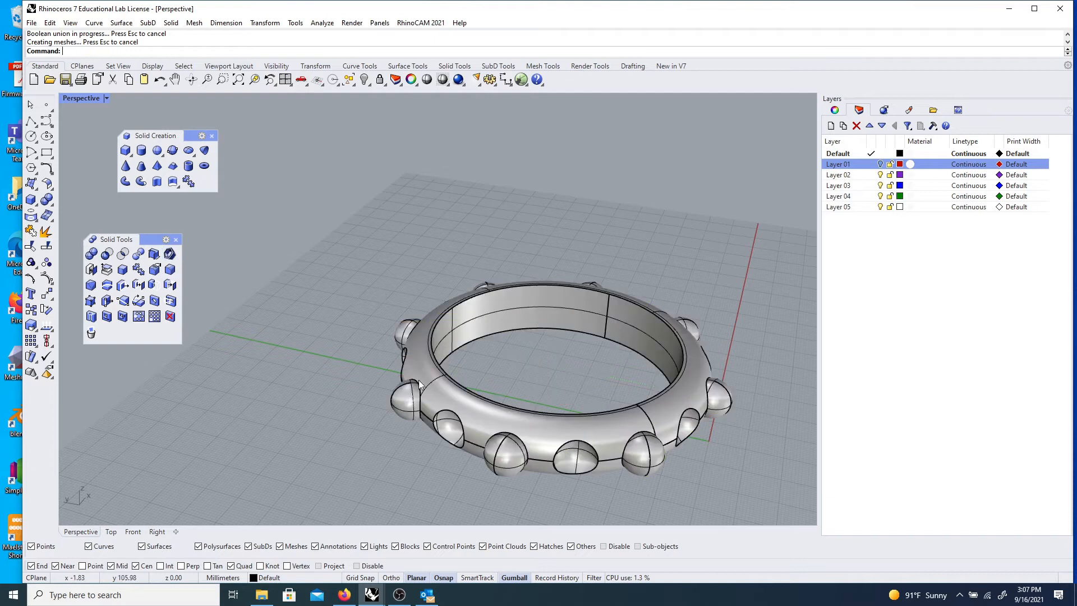
- Examine the merged ring up close and from several angles, checking where the spheres and scallops meet the band
scroll(419, 385, up, 2)
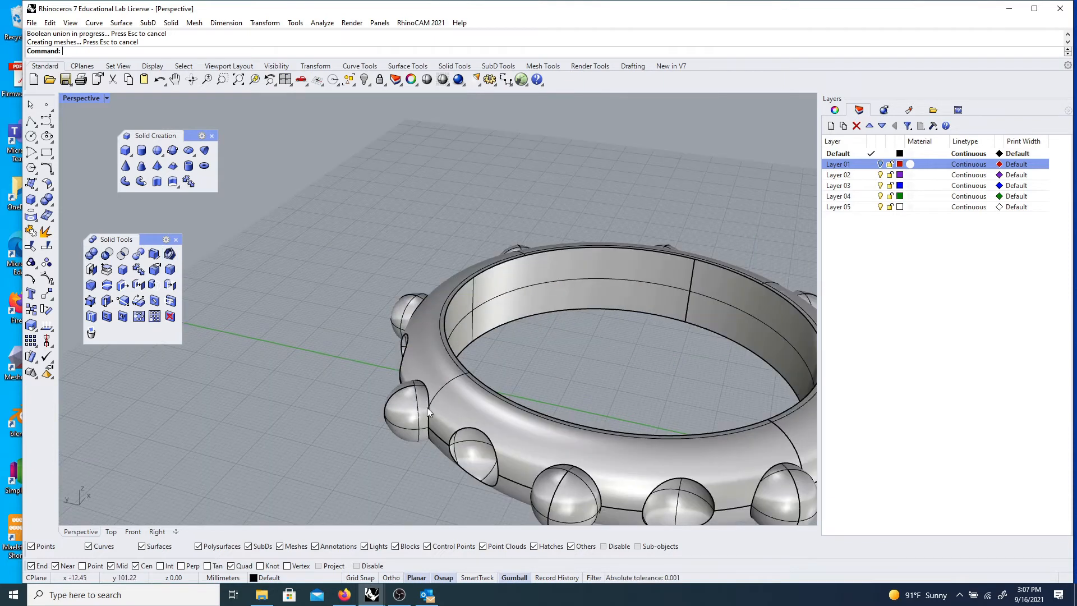
right_drag(426, 407, 432, 429)
scroll(386, 386, down, 3)
right_drag(386, 386, 507, 456)
scroll(507, 456, down, 5)
mouse_move(392, 373)
right_down()
mouse_move(525, 372)
mouse_move(390, 376)
right_up()
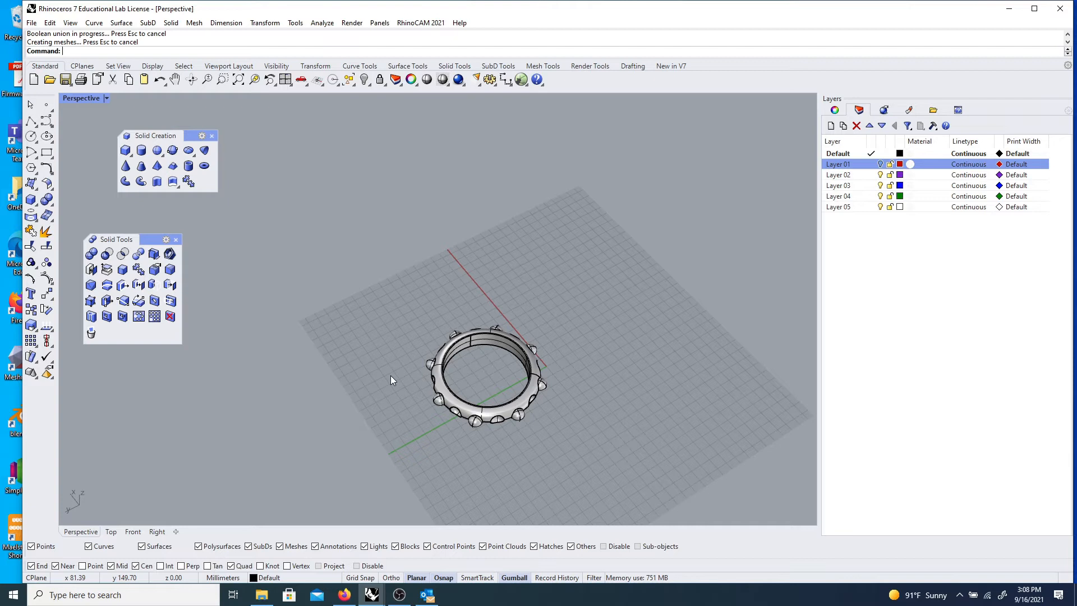
scroll(547, 424, down, 3)
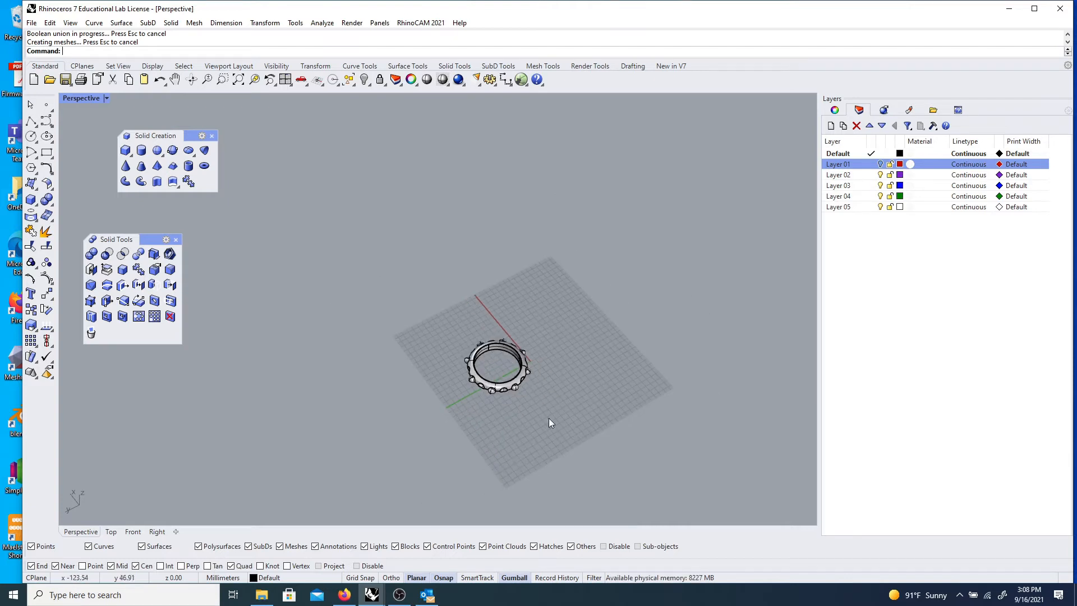
right_drag(548, 423, 416, 383)
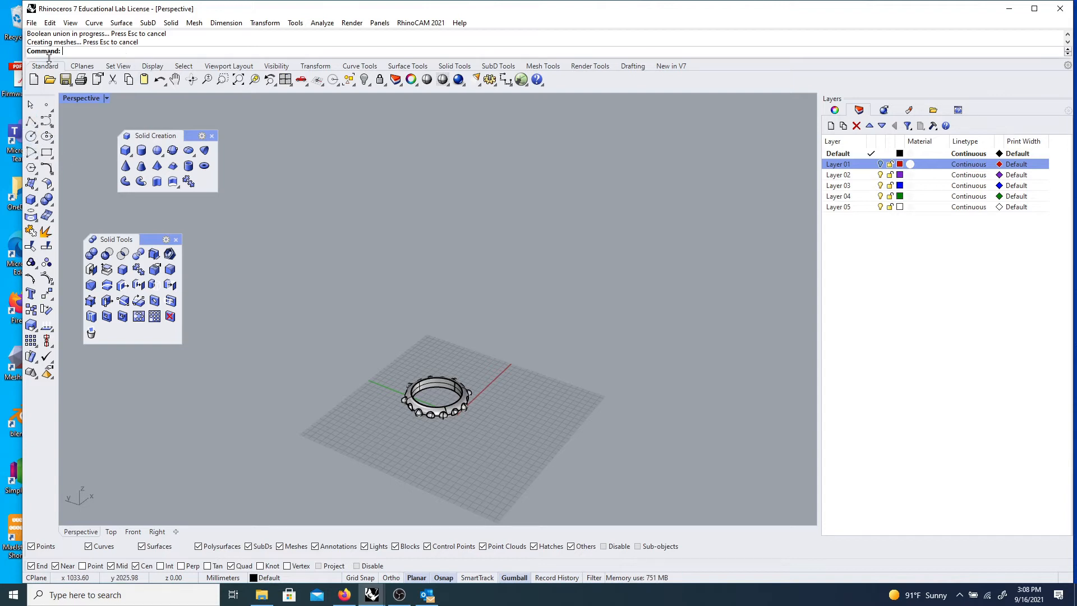
- Draw a circle by center and diameter on the grid beside the ring
click(350, 67)
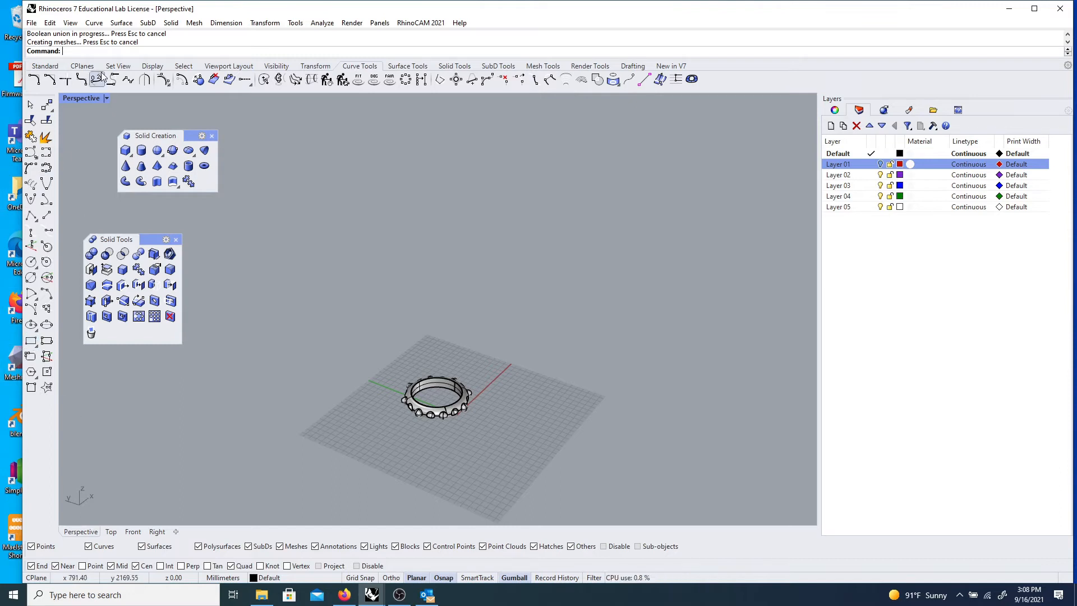
click(54, 66)
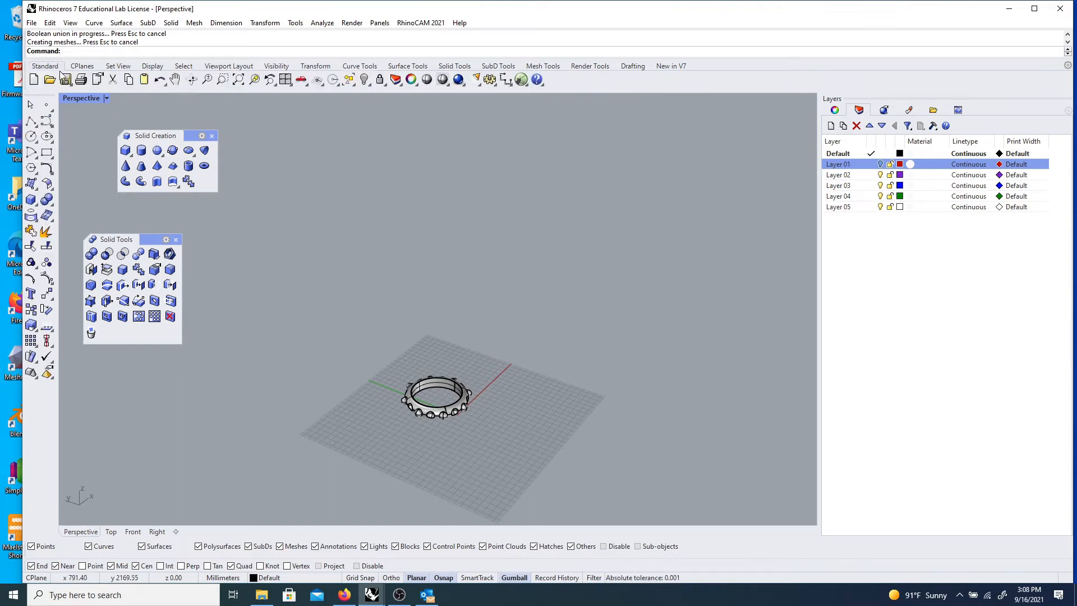
click(32, 136)
right_drag(356, 365, 525, 391)
scroll(543, 373, up, 5)
click(515, 375)
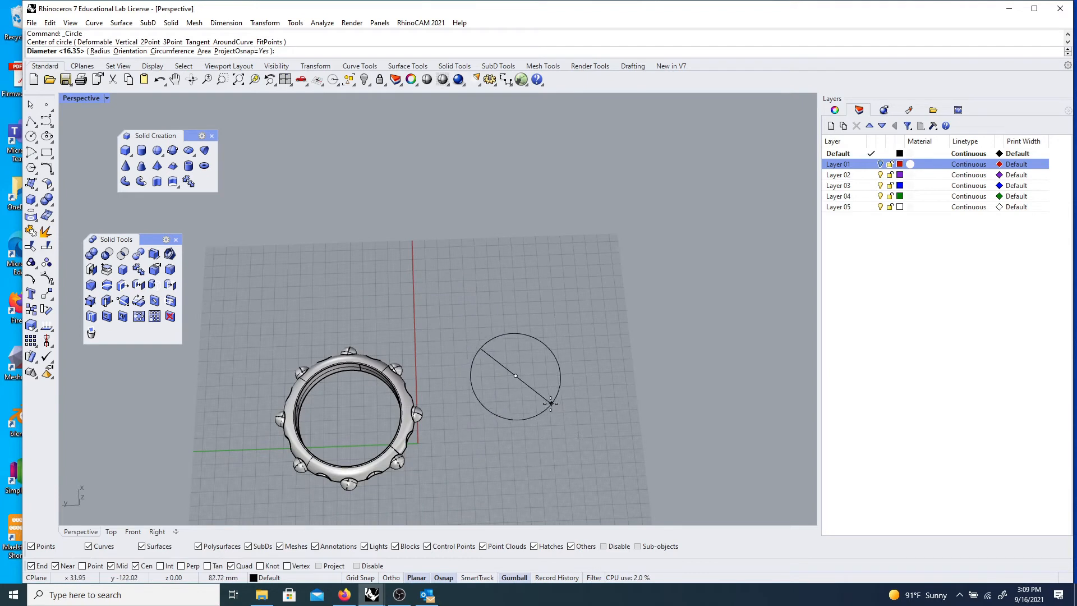
click(563, 412)
right_drag(566, 426, 522, 384)
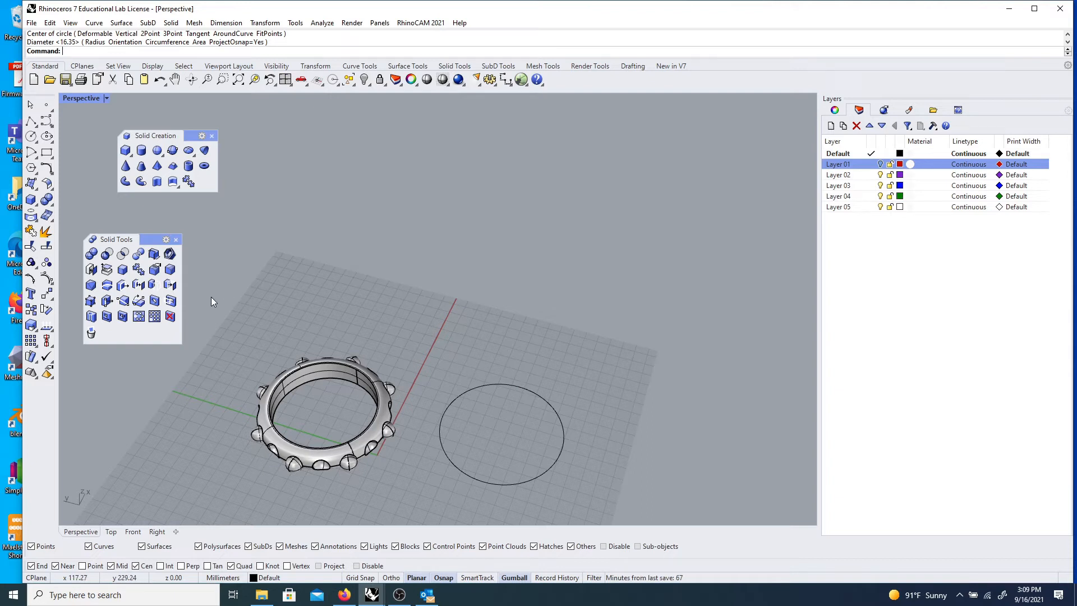
- Create a small solid box with the Box command, on the grid between the red axis and the circle
click(32, 200)
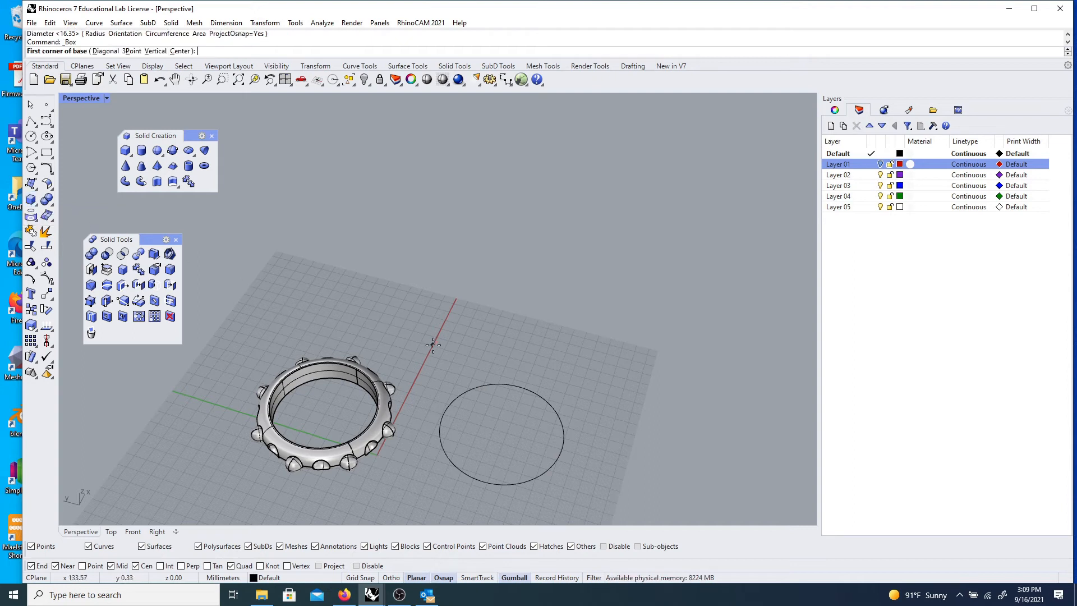
click(455, 338)
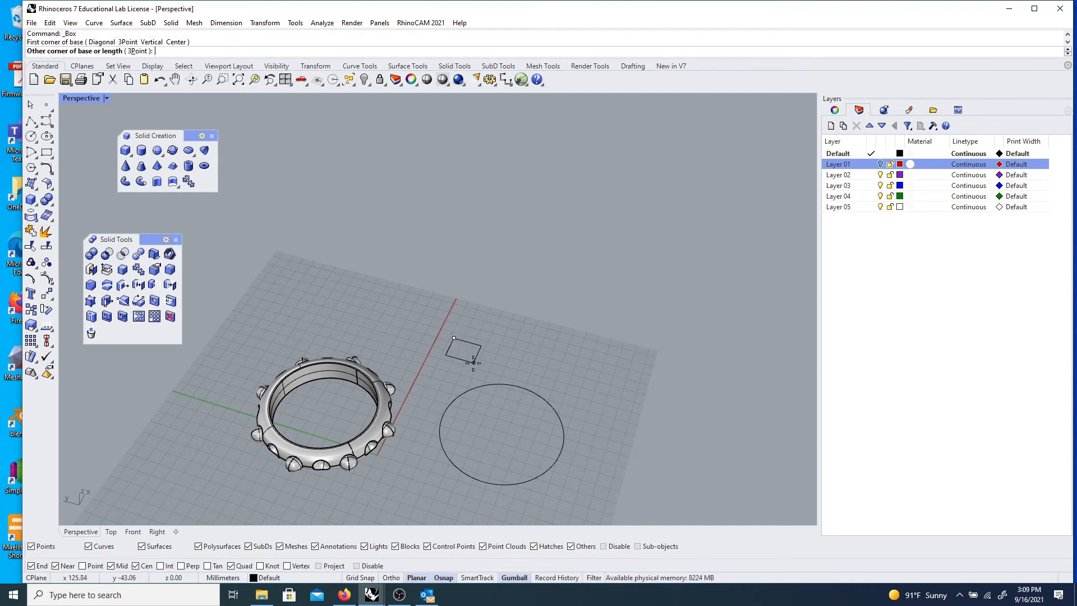
click(464, 364)
click(465, 349)
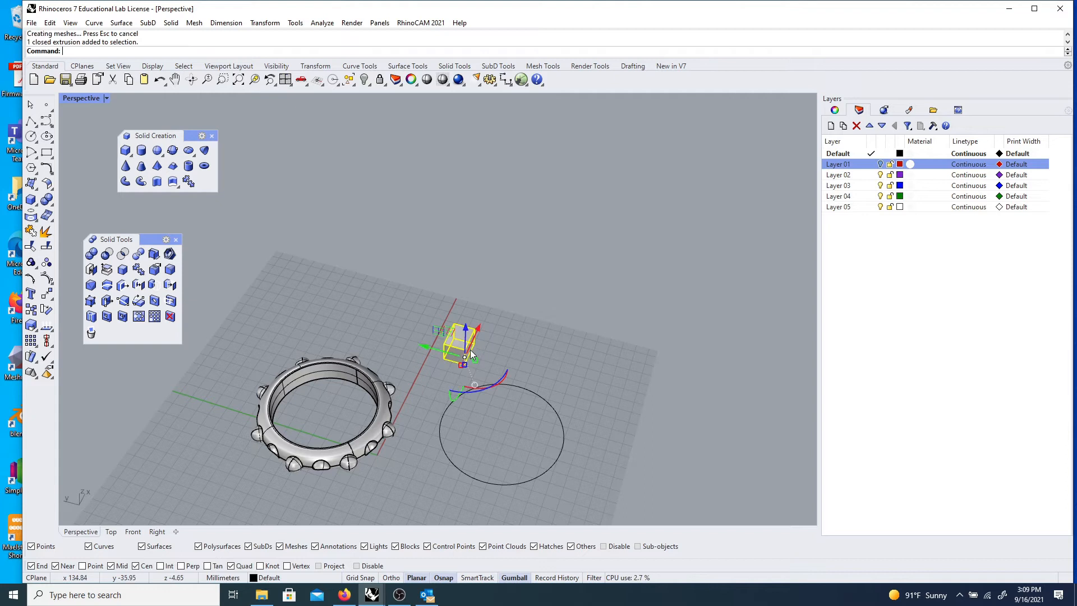
- Copy the small box four times across the grid to form a spaced row of five boxes
drag(439, 346, 514, 373)
key(alt)
key(alt)
key(alt)
key(alt)
click(591, 343)
- Rotate the first box in the row and bring the second against it so the two overlap
shift+right_drag(482, 333, 485, 333)
scroll(485, 332, up, 3)
click(490, 358)
drag(497, 413, 497, 375)
click(540, 385)
drag(550, 426, 564, 412)
- Rotate the third box in the row and move it until it overlaps the second
click(573, 373)
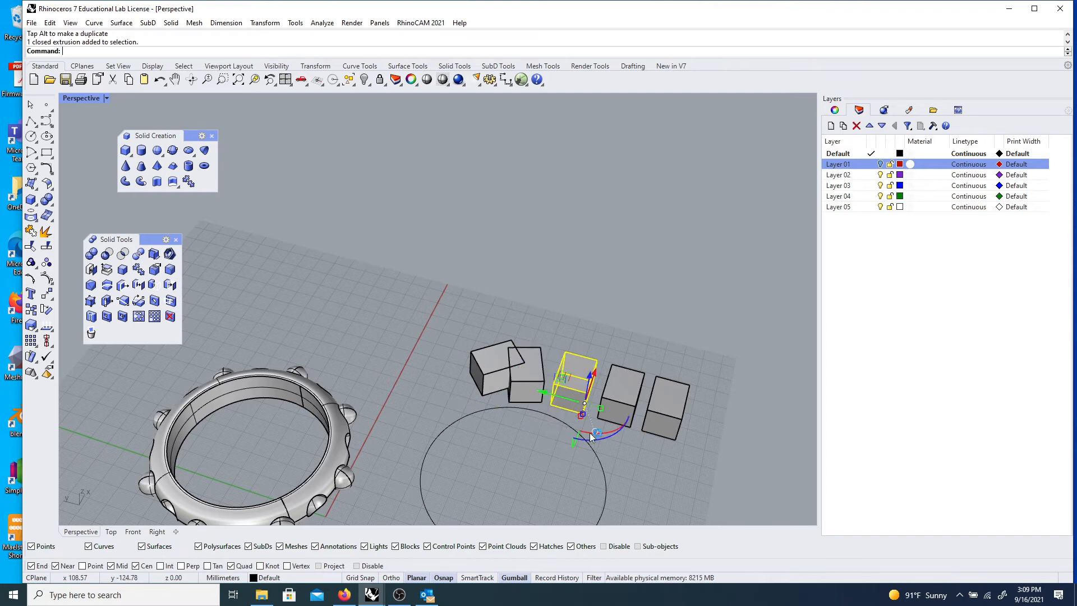
drag(580, 439, 565, 427)
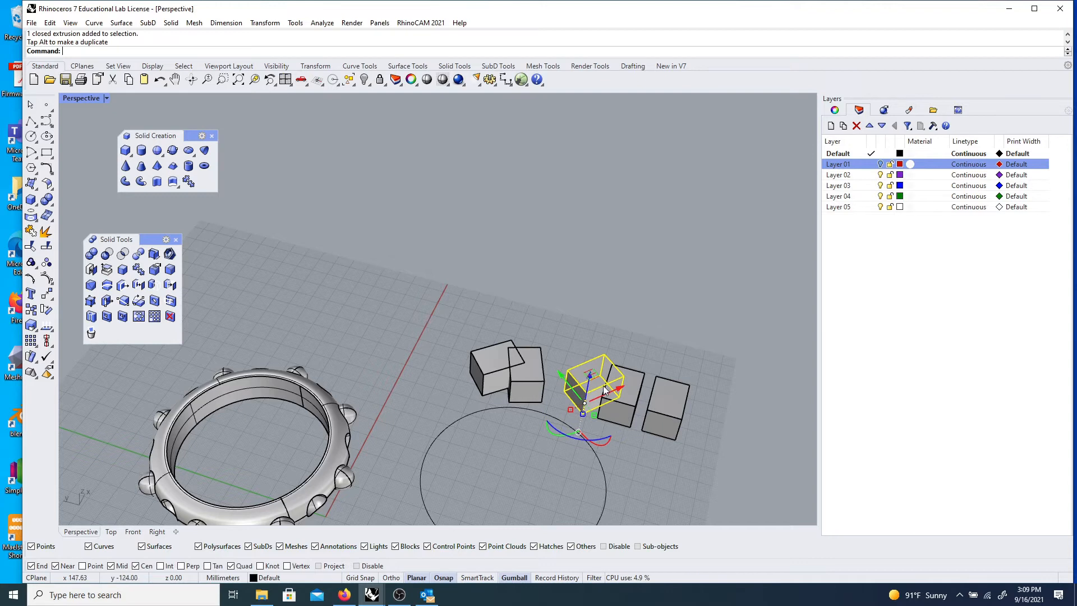
click(577, 365)
click(577, 372)
drag(578, 375, 547, 367)
click(597, 341)
- Reposition the fourth box and rotate the fifth so both overlap their neighbors, completing a zigzag chain
click(609, 379)
click(610, 384)
click(641, 450)
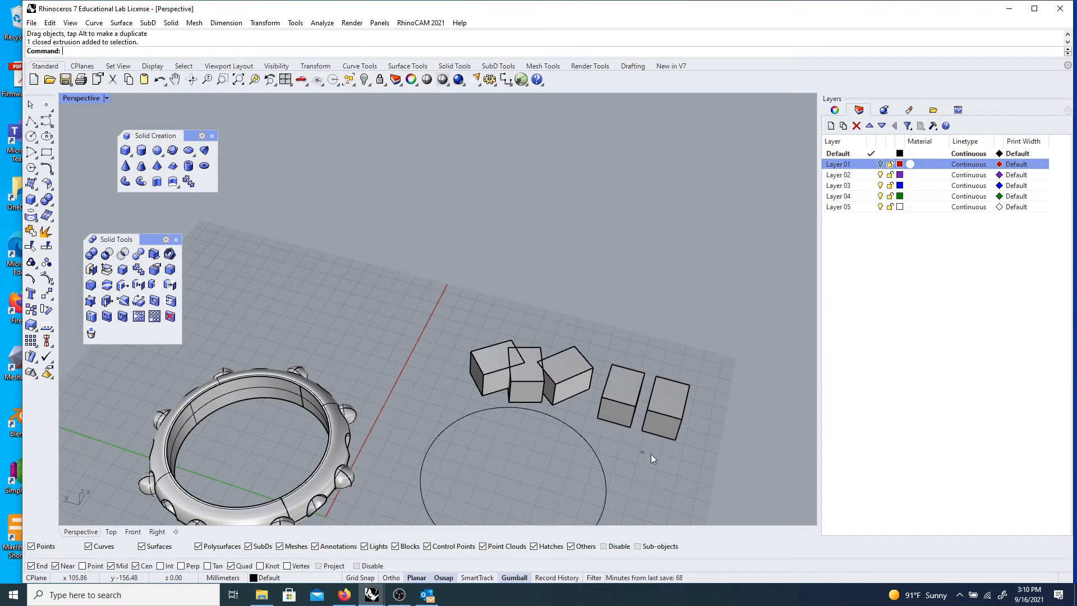
click(633, 429)
drag(645, 453, 610, 381)
click(658, 395)
drag(697, 456, 638, 382)
click(665, 340)
- Select all five overlapping boxes and merge them into one solid with Boolean Union
mouse_move(489, 359)
right_down()
mouse_move(521, 322)
mouse_move(512, 359)
mouse_move(486, 352)
right_up()
drag(465, 350, 684, 450)
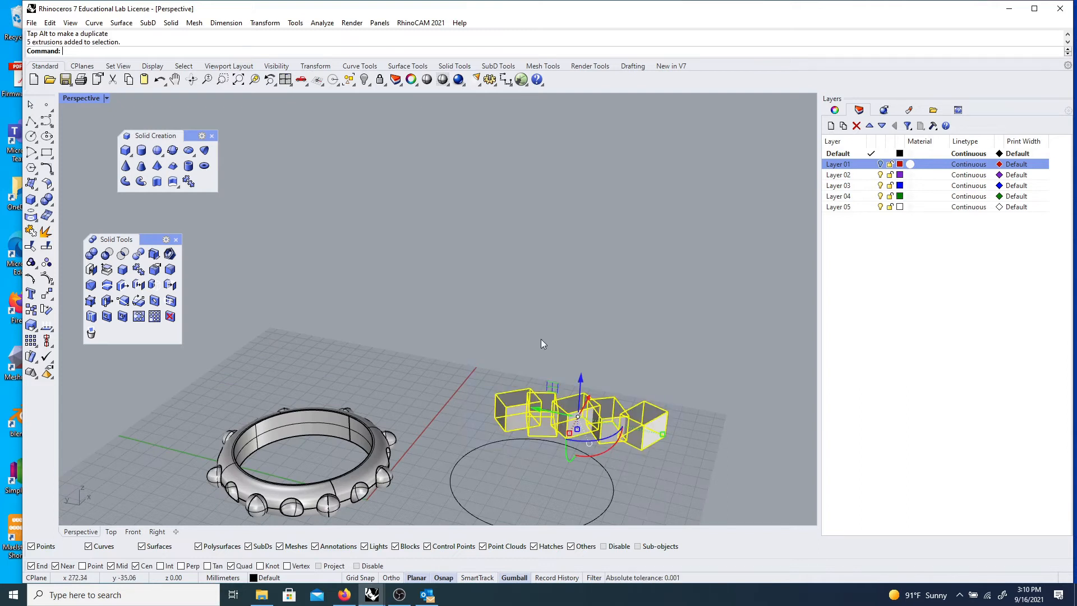
click(91, 253)
- Stretch the merged box chain lengthwise by scaling it along the row's direction only
click(543, 402)
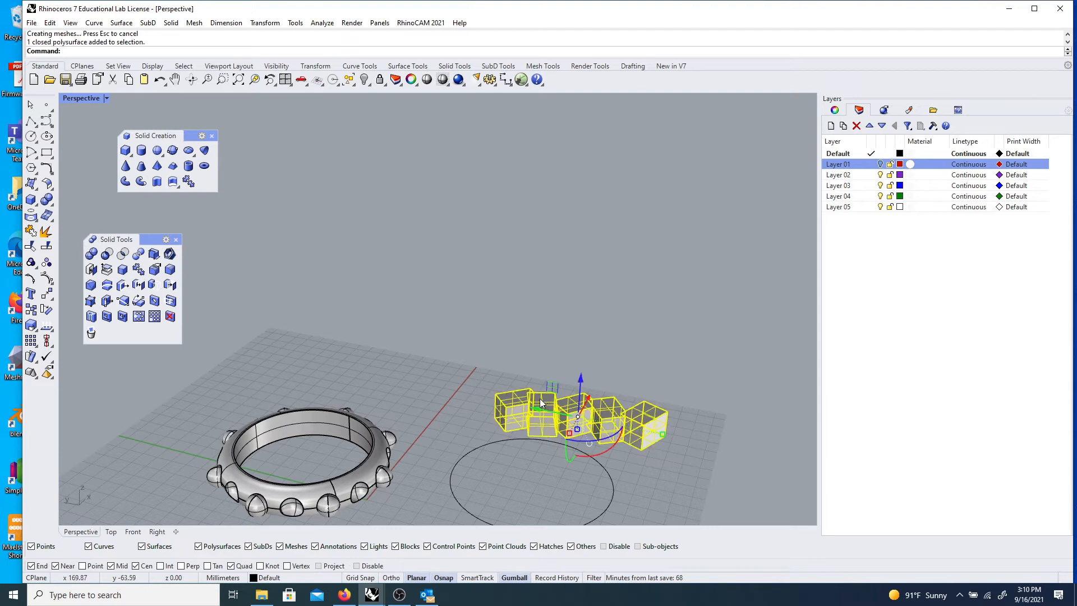
drag(666, 433, 740, 447)
click(697, 406)
mouse_move(687, 448)
right_down()
mouse_move(571, 427)
mouse_move(586, 487)
mouse_move(673, 465)
right_up()
scroll(538, 416, down, 5)
scroll(484, 382, up, 8)
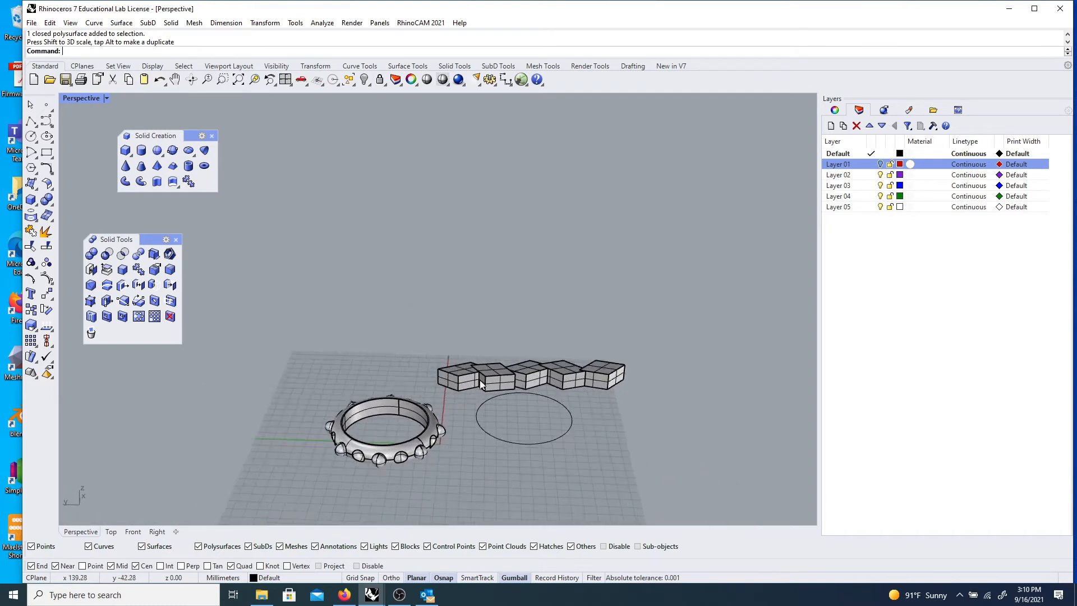
mouse_move(450, 379)
right_down()
mouse_move(578, 407)
mouse_move(434, 387)
right_up()
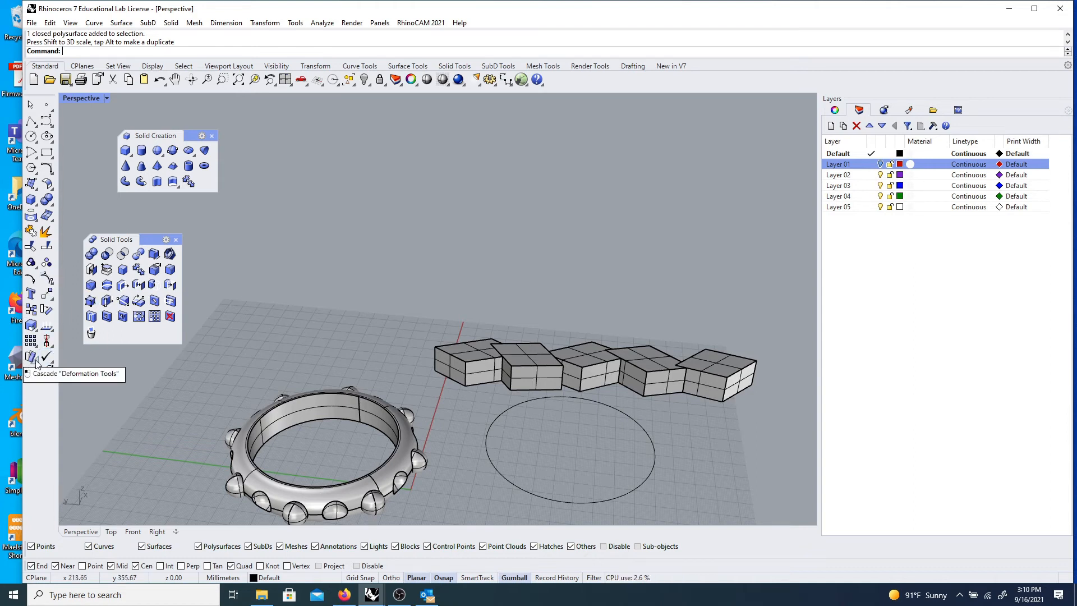
- Start a Twist on the merged box chain and set the axis start at an edge midpoint on its end near the red axis
click(265, 22)
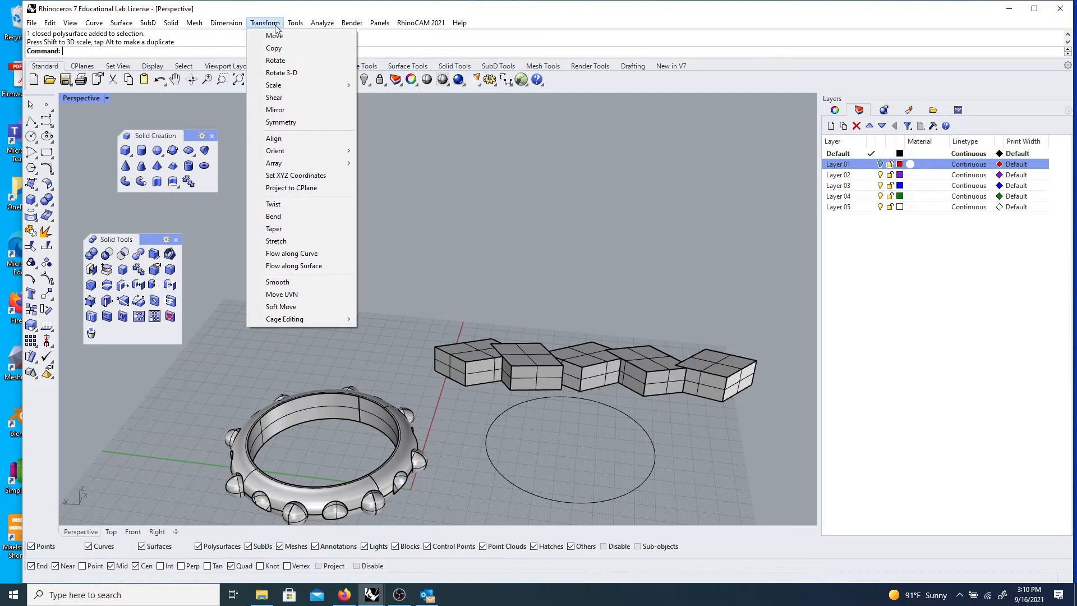
click(284, 205)
click(499, 351)
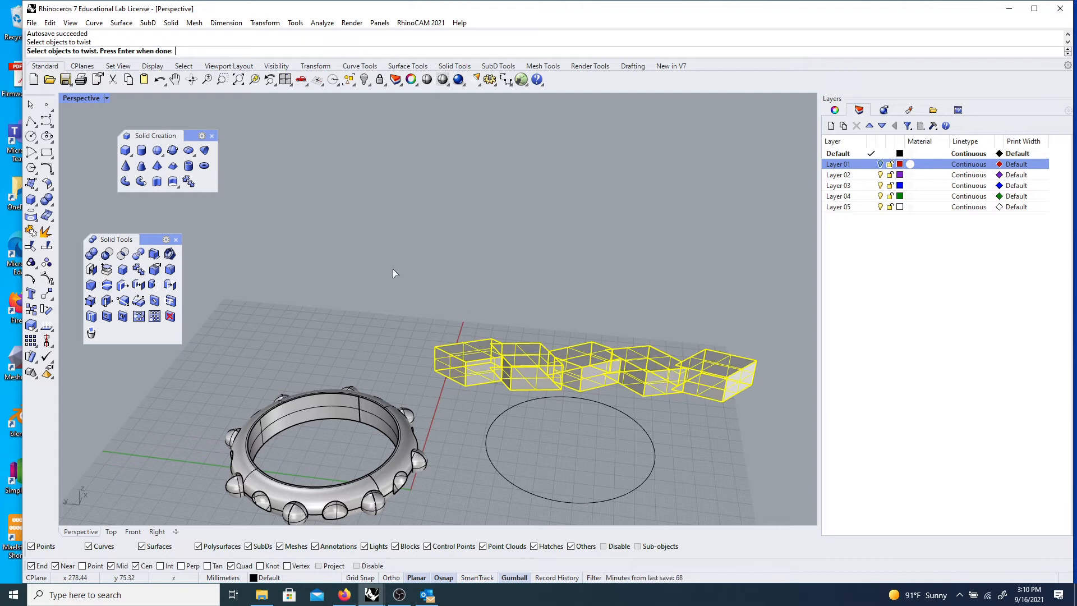
key(Return)
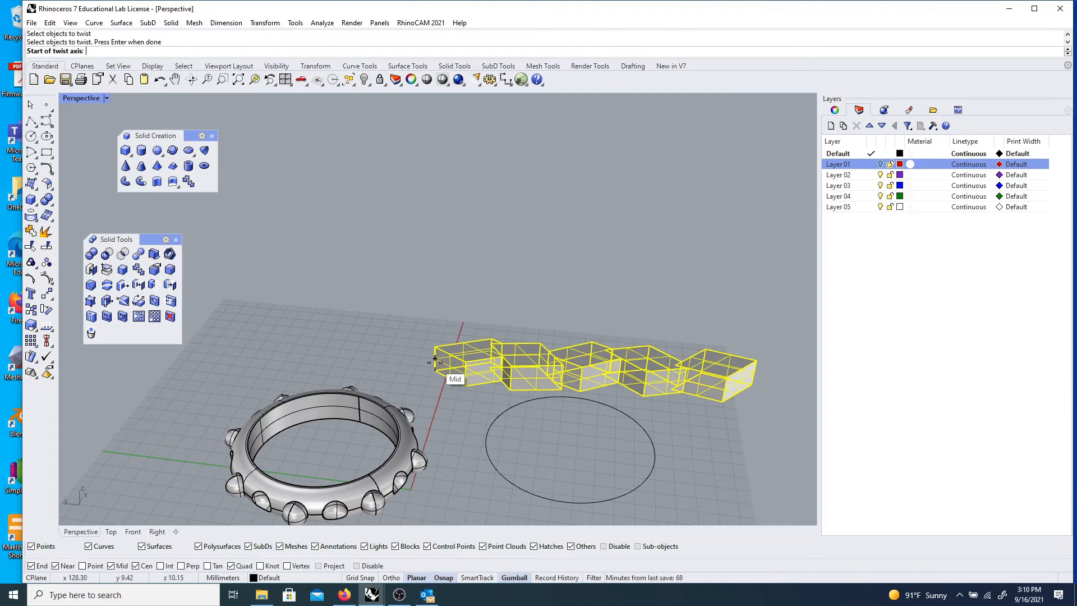
right_drag(428, 355, 290, 377)
scroll(289, 390, up, 5)
click(301, 411)
- Set the end of the twist axis at the midpoint of the vertical edge on the chain's far end
scroll(295, 404, down, 5)
right_drag(508, 397, 318, 350)
scroll(387, 396, down, 6)
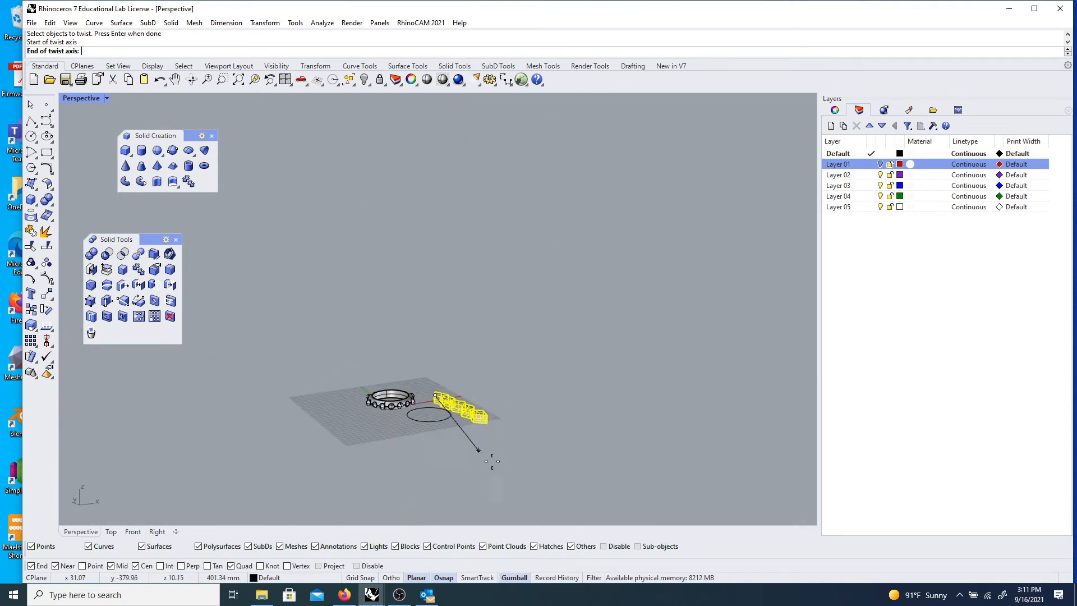
scroll(507, 437, up, 7)
scroll(441, 363, up, 5)
scroll(438, 363, up, 3)
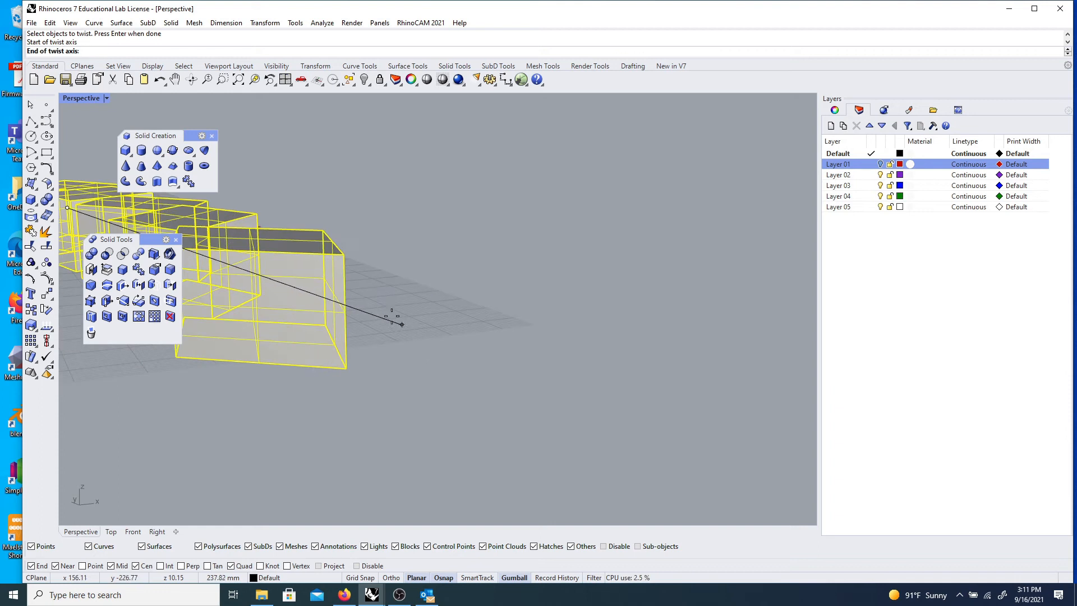
click(345, 310)
- Twist the chain around its axis by picking two reference points, keeping Copy=No, Rigid=No and Infinite=No
scroll(451, 324, down, 4)
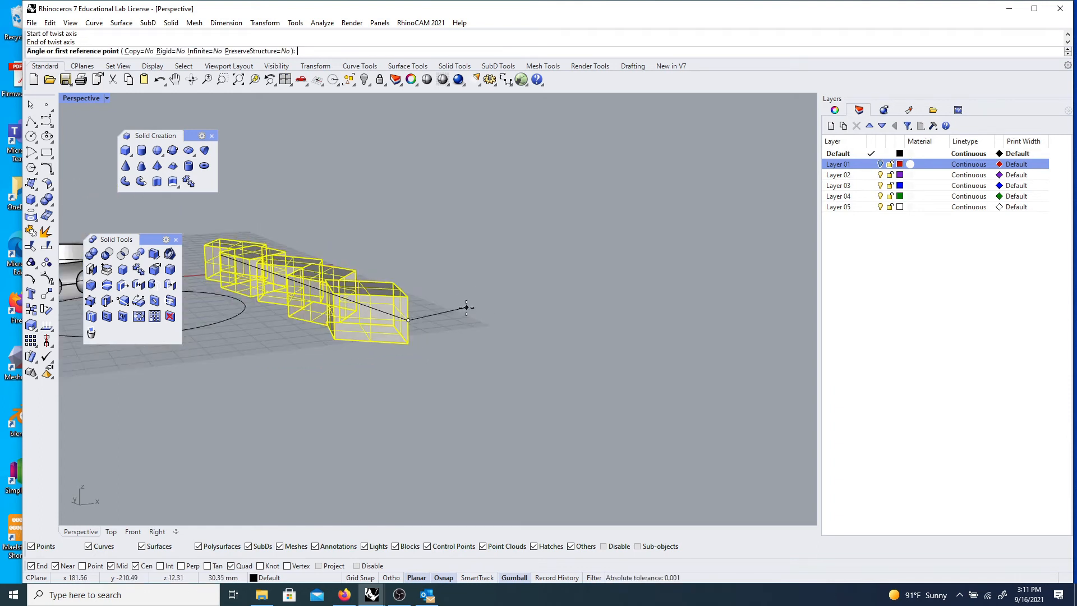
right_drag(496, 315, 492, 282)
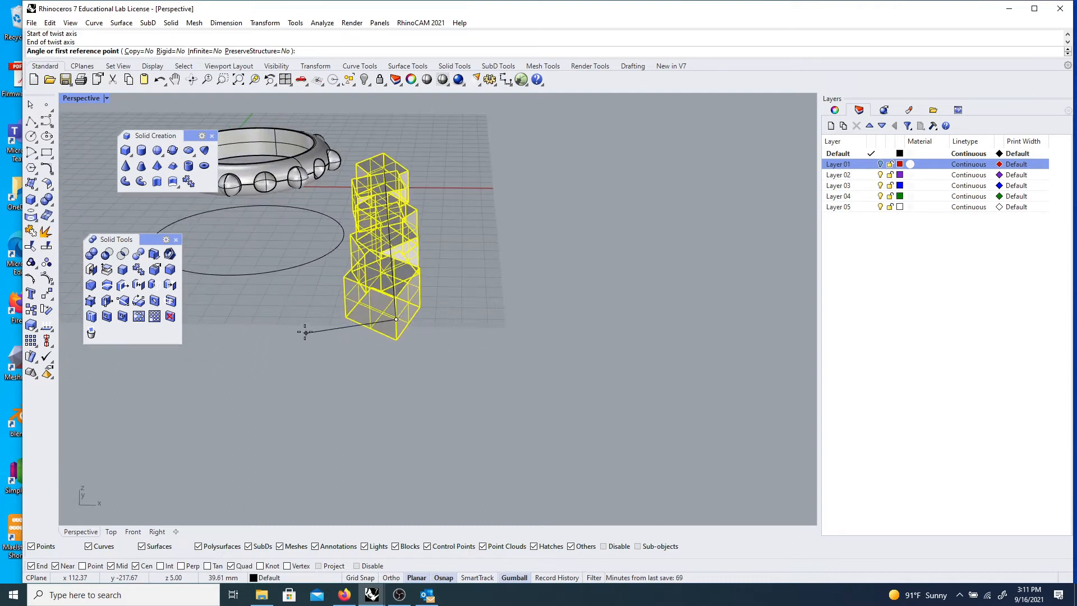
right_drag(505, 317, 398, 363)
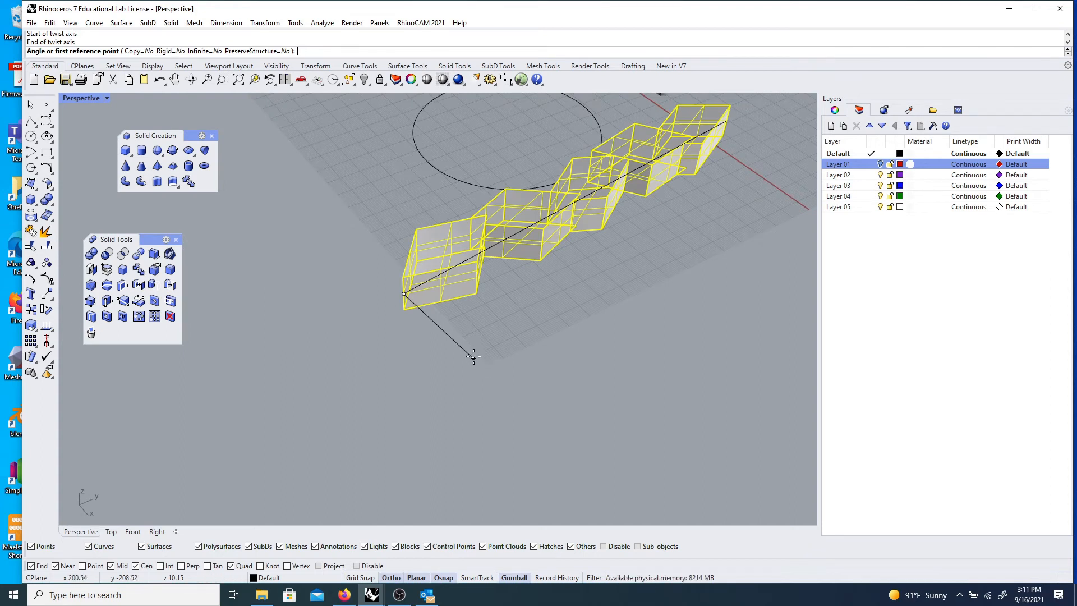
click(475, 359)
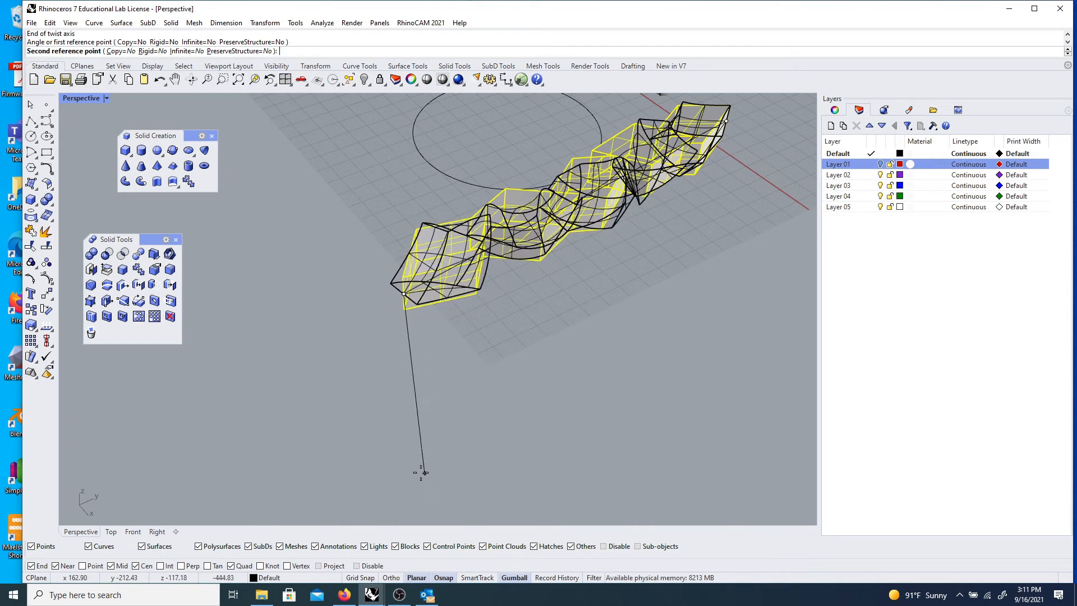
click(359, 428)
- Examine the twisted bar from several angles and compare it with the nearby circle and ring
right_drag(378, 417, 430, 366)
scroll(415, 337, down, 5)
scroll(430, 366, up, 5)
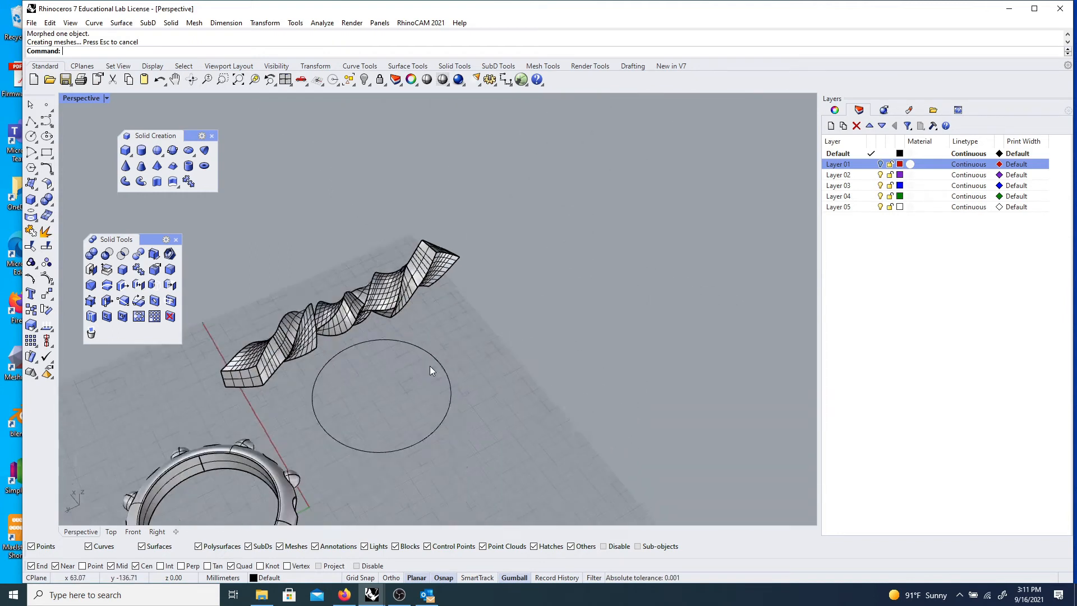
scroll(391, 374, down, 3)
right_drag(357, 363, 334, 299)
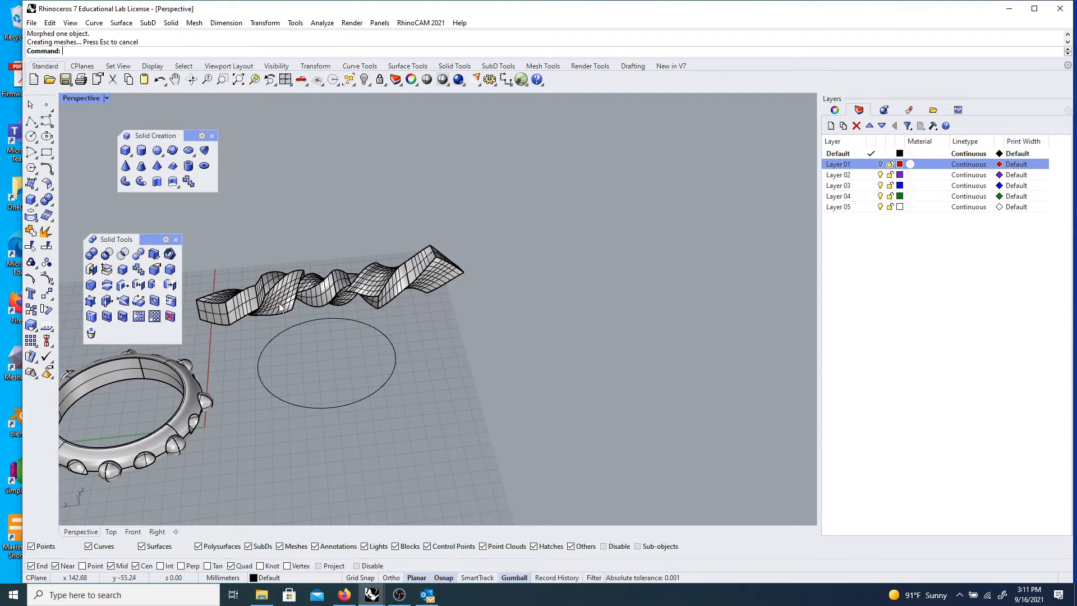
right_drag(347, 355, 337, 374)
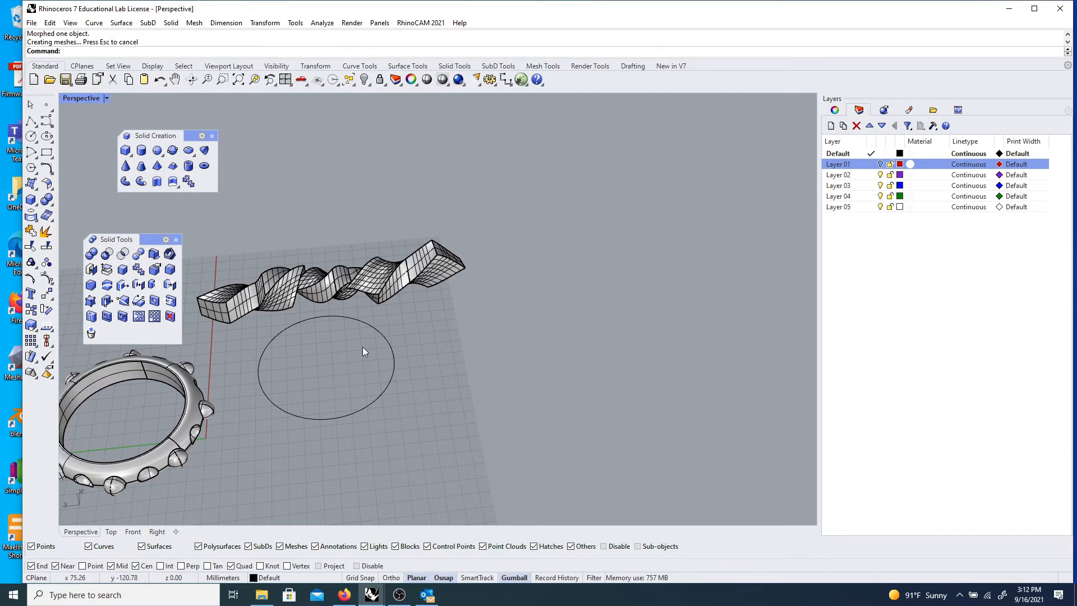
right_drag(392, 350, 418, 376)
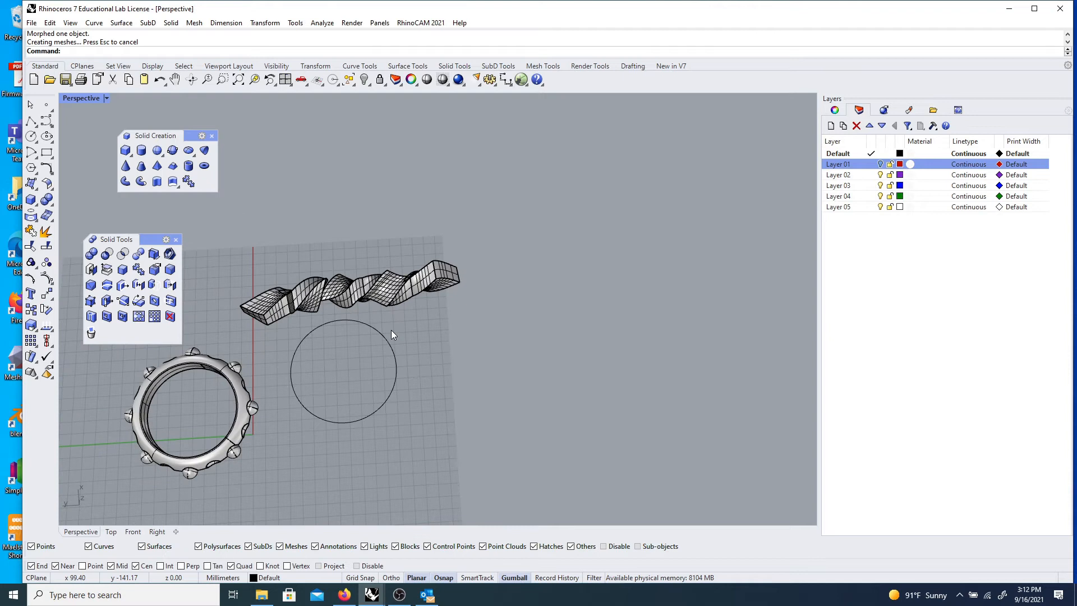
right_drag(385, 321, 359, 321)
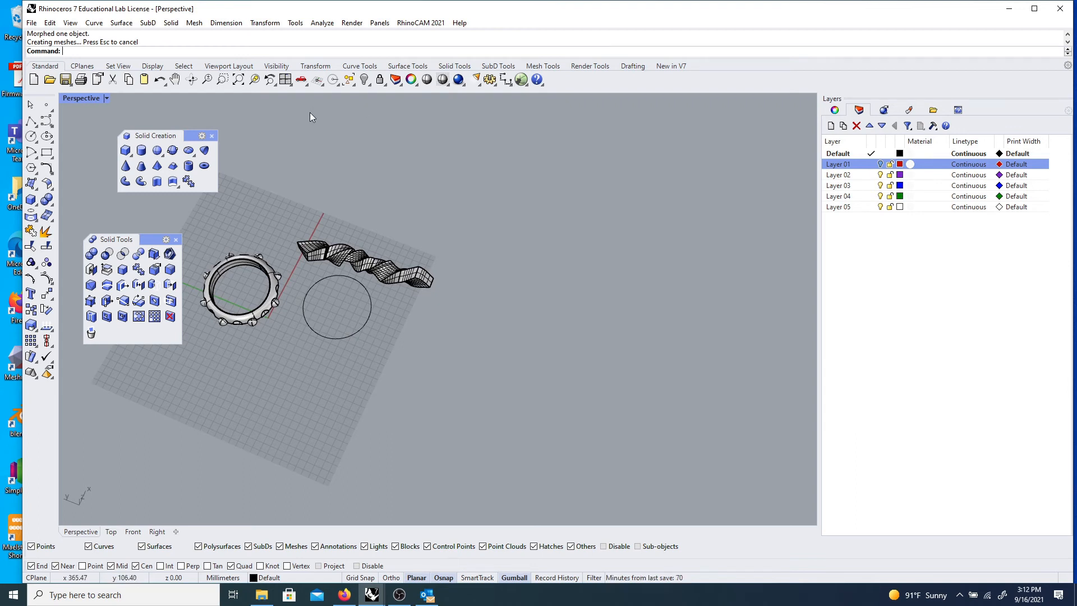
- Draw a straight line alongside the twisted bar, starting beside its end near the red axis
click(31, 117)
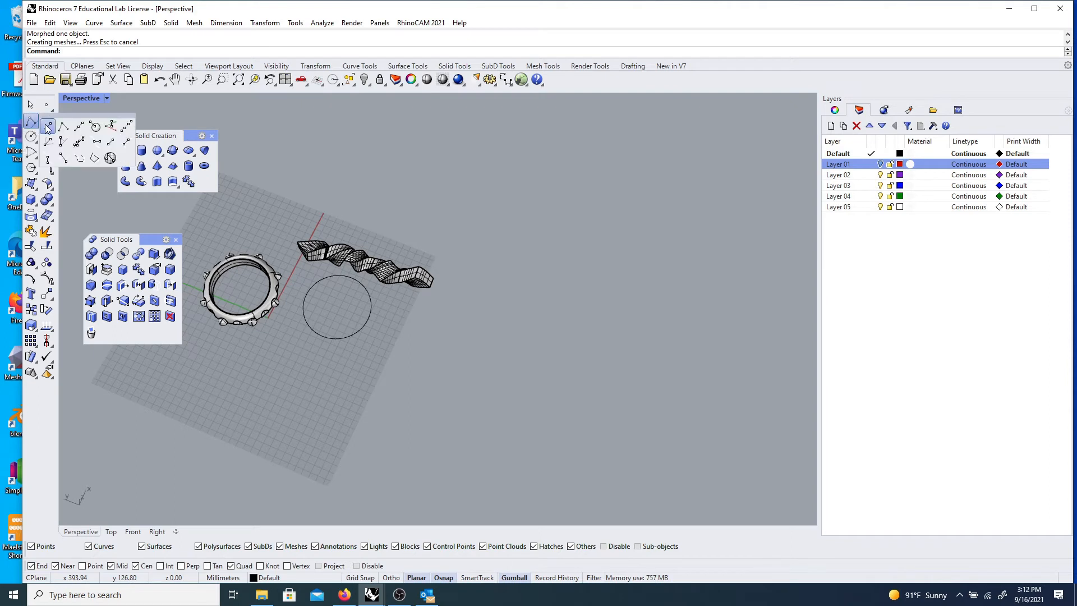
click(46, 125)
scroll(326, 224, up, 5)
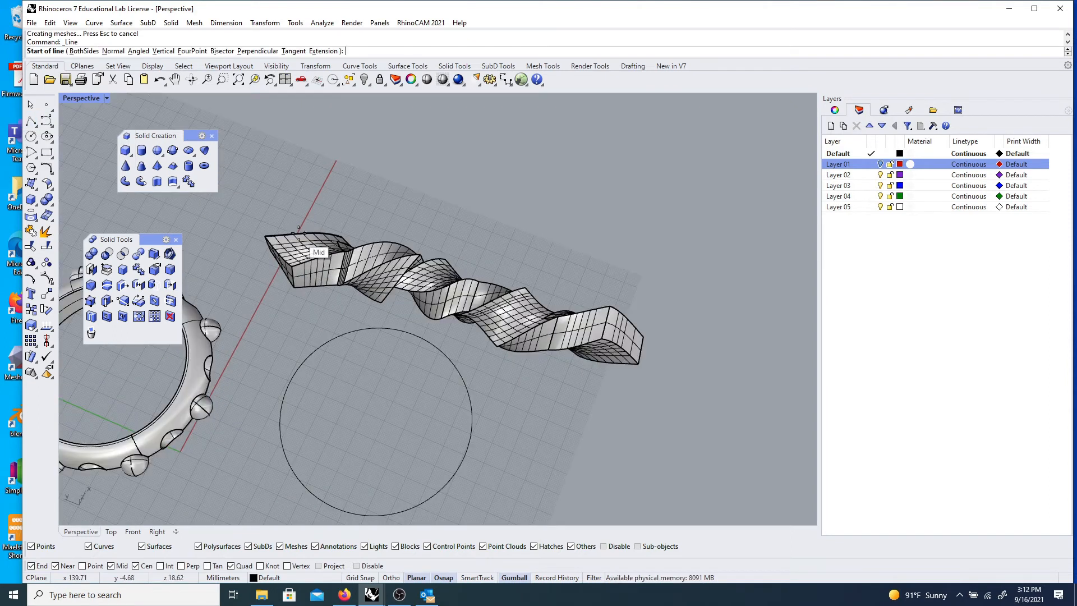
click(289, 204)
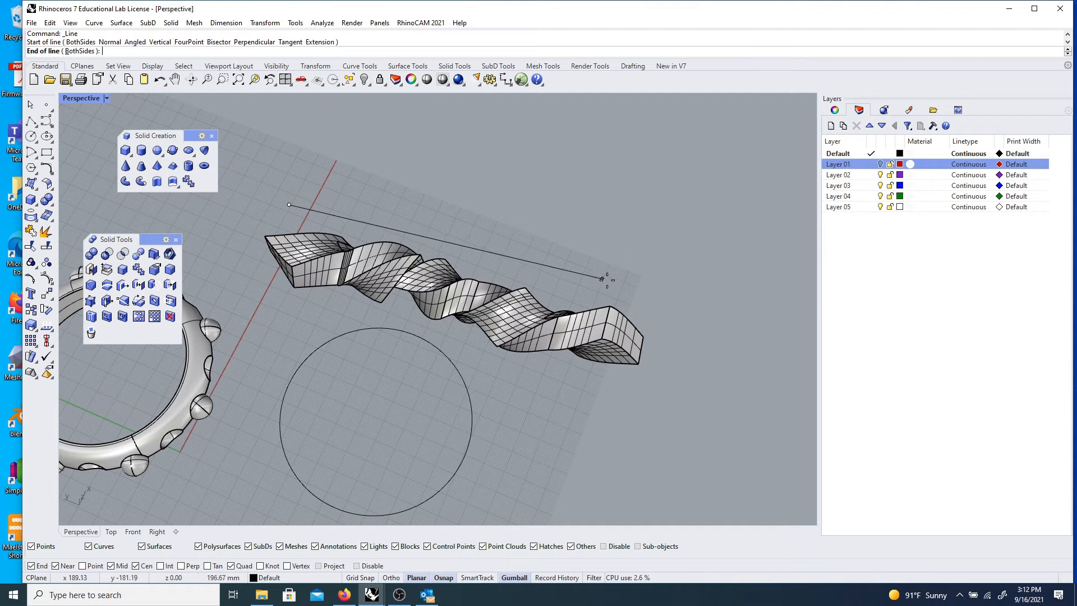
- Finish the straight line beside the twisted bar, ending it past the bar's far end
click(666, 327)
right_drag(490, 244, 336, 204)
scroll(269, 281, up, 5)
right_drag(270, 314, 269, 359)
scroll(269, 359, down, 5)
right_drag(412, 358, 372, 378)
scroll(375, 365, down, 3)
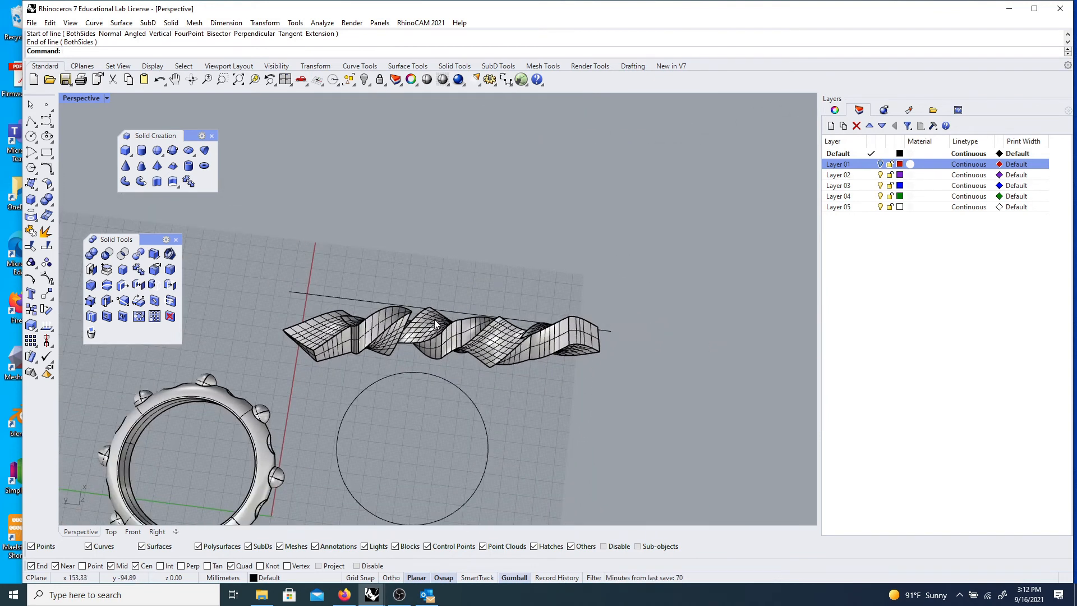
- Scale the straight line slightly longer so it extends beyond the twisted bar
click(443, 309)
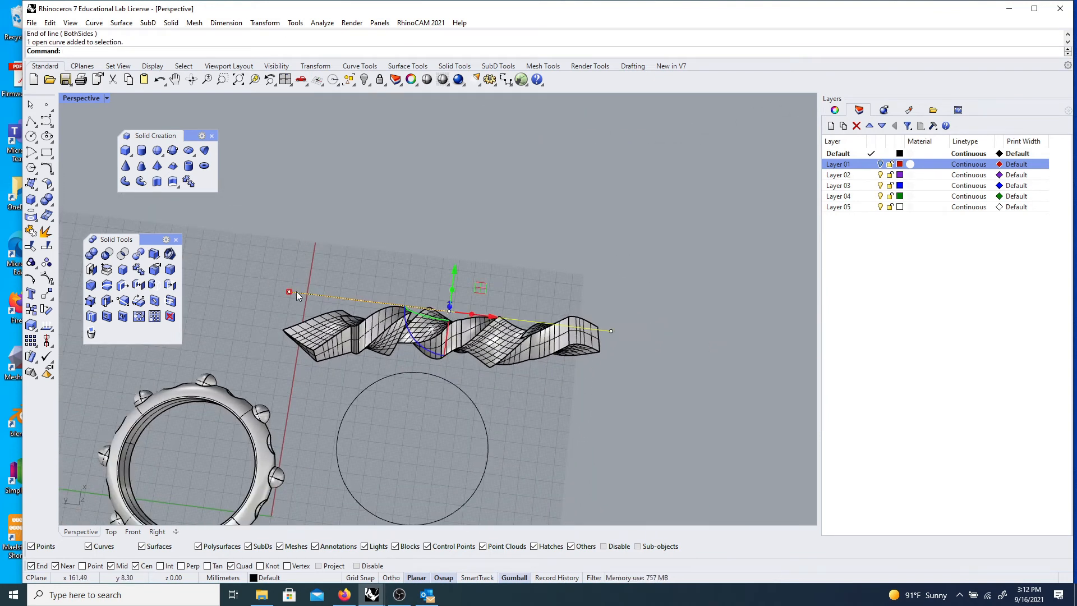
drag(289, 292, 275, 290)
click(284, 308)
right_drag(285, 307, 458, 230)
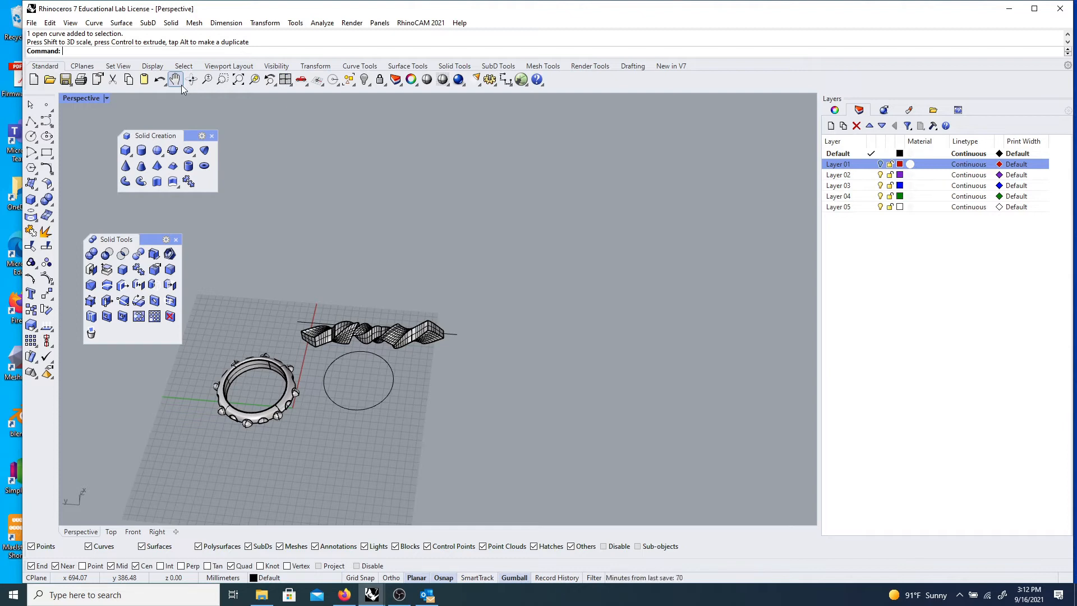
right_drag(334, 260, 325, 300)
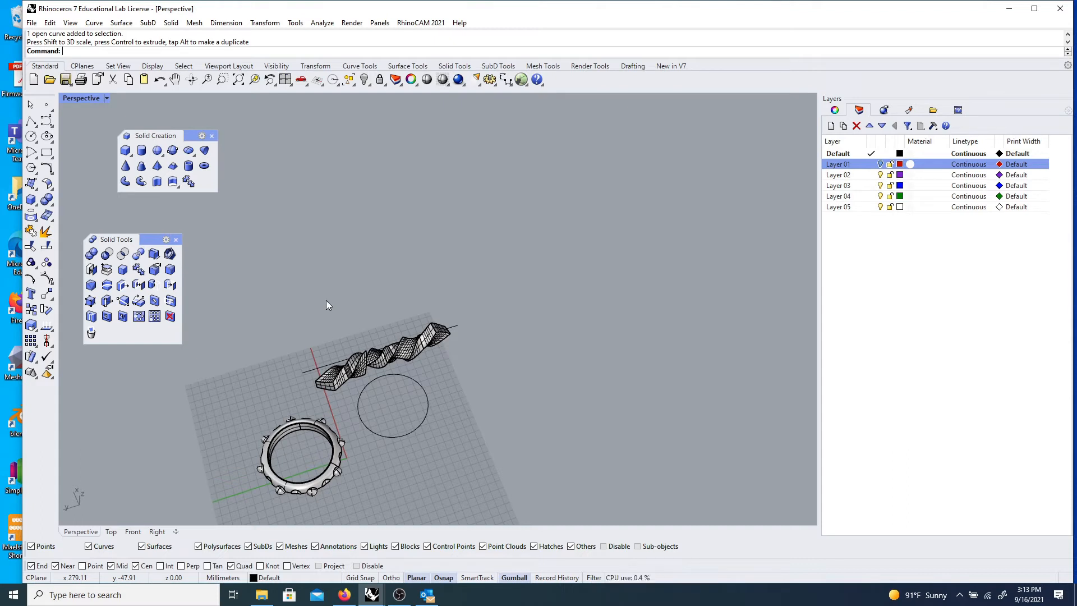
scroll(330, 371, up, 12)
right_drag(330, 375, 307, 399)
right_drag(283, 338, 346, 355)
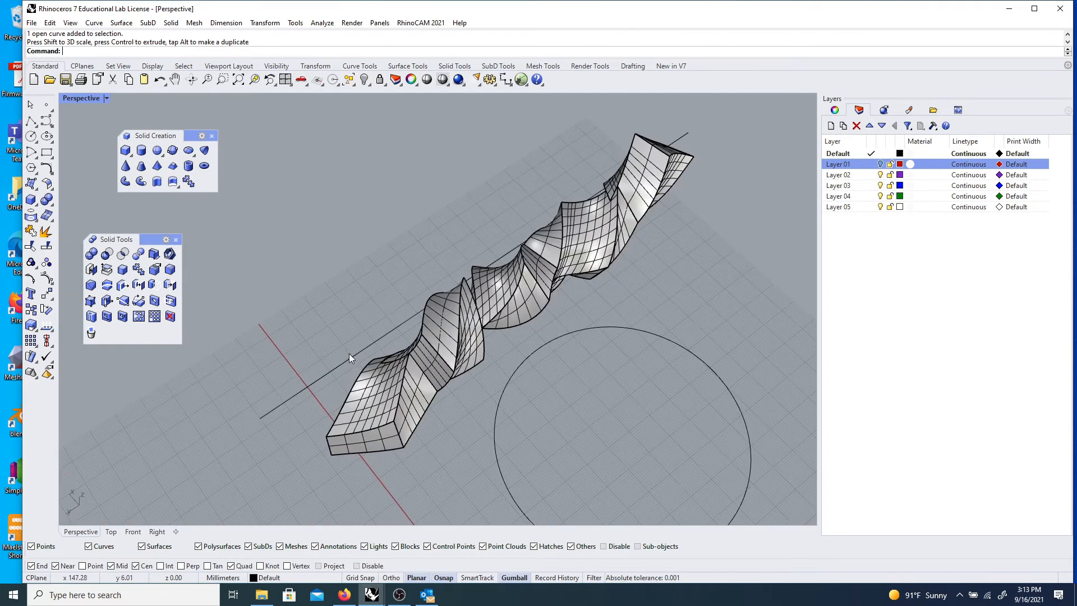
right_click(132, 53)
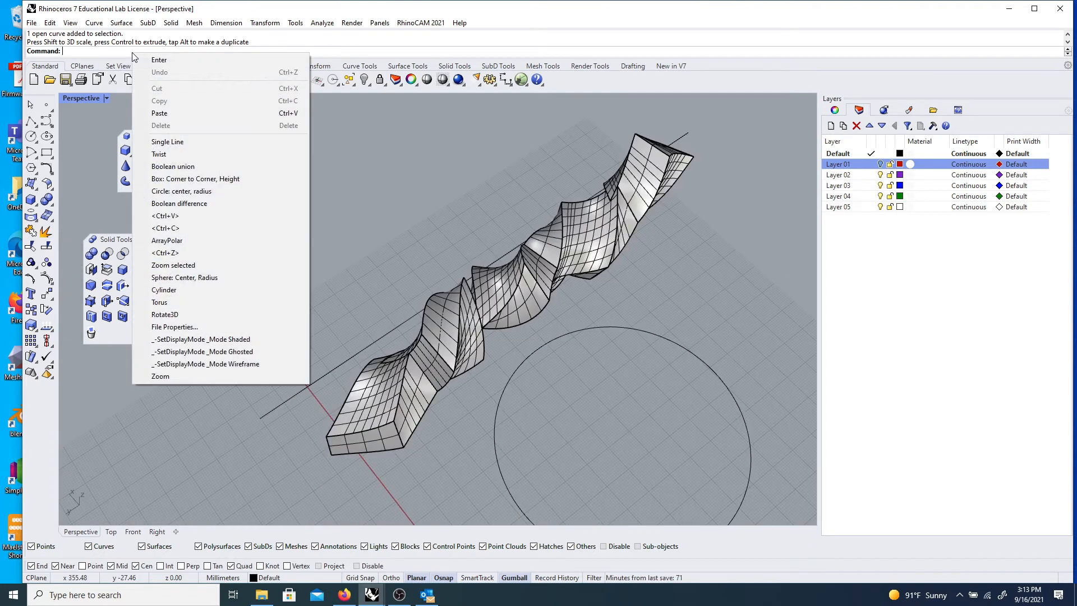
click(174, 326)
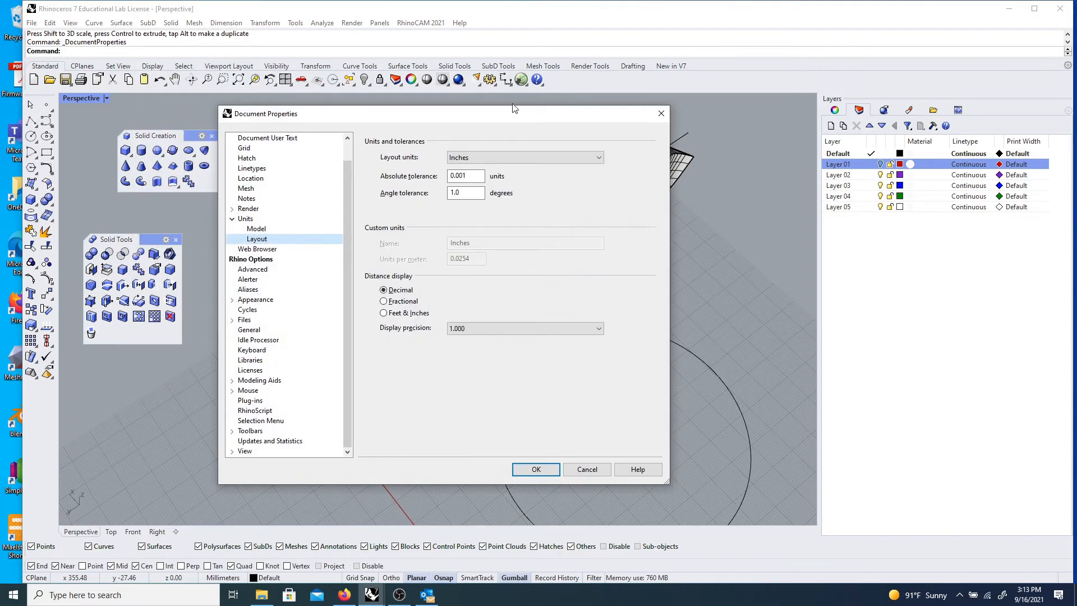
click(661, 113)
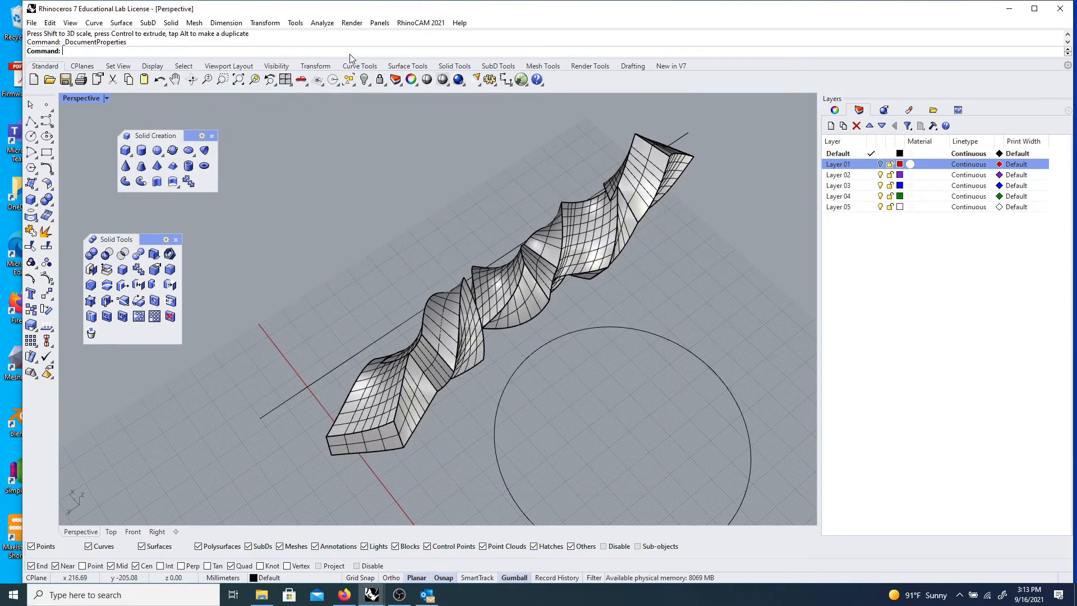
- Try to flow the twisted bar along the circle with the straight line as base curve, and undo it
text(Flow)
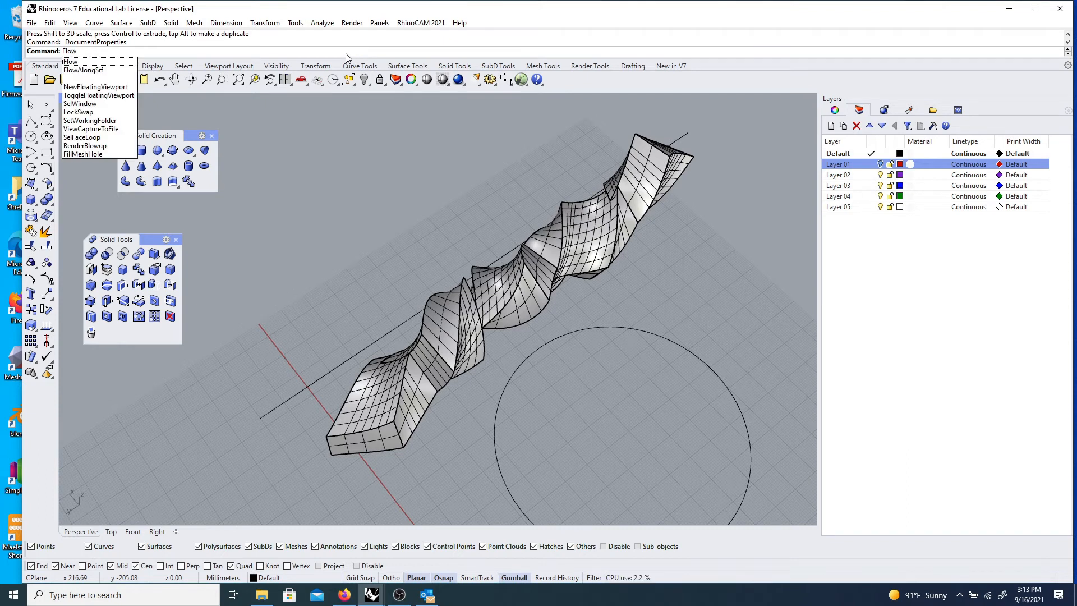
key(Return)
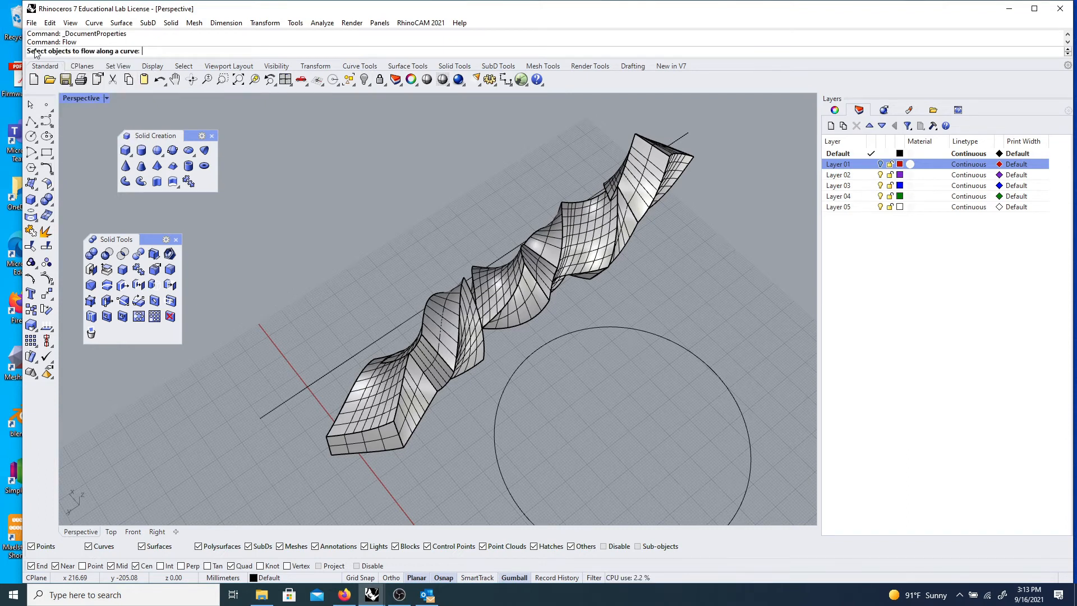
right_drag(302, 194, 426, 260)
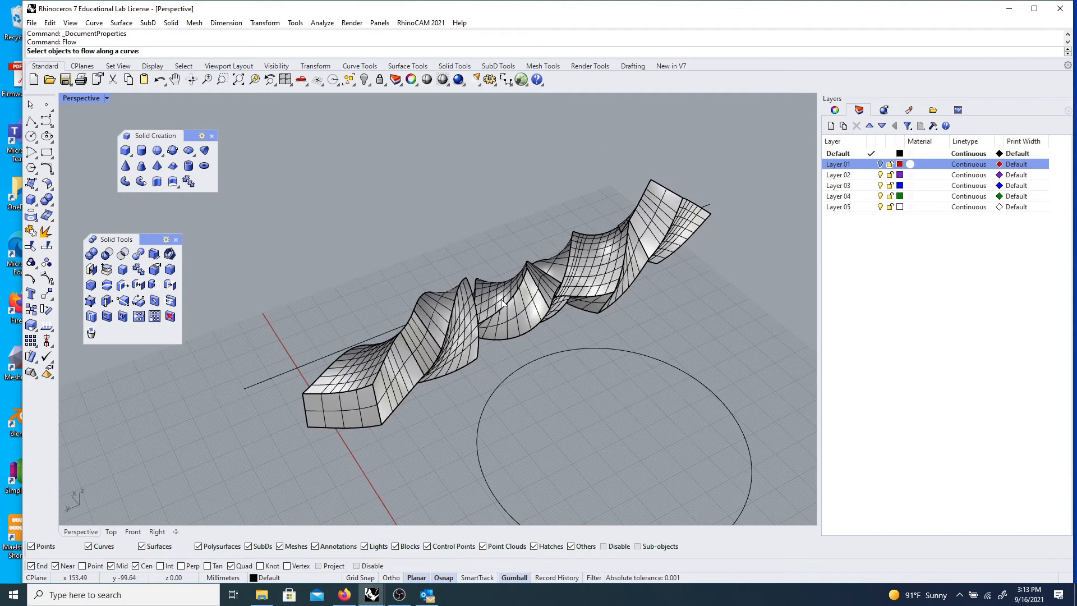
click(534, 307)
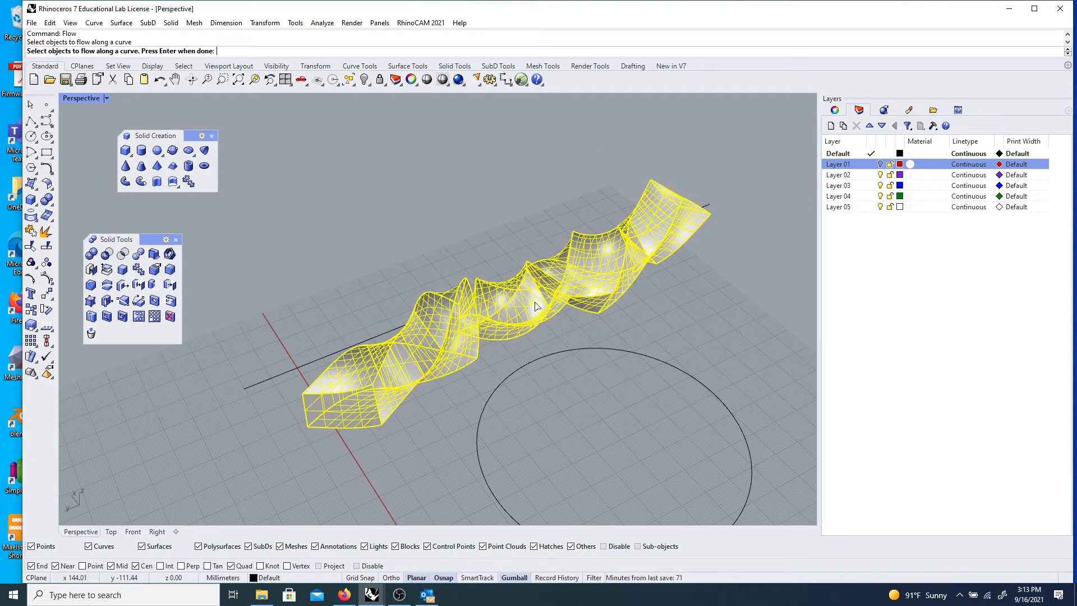
key(Return)
right_drag(525, 310, 476, 379)
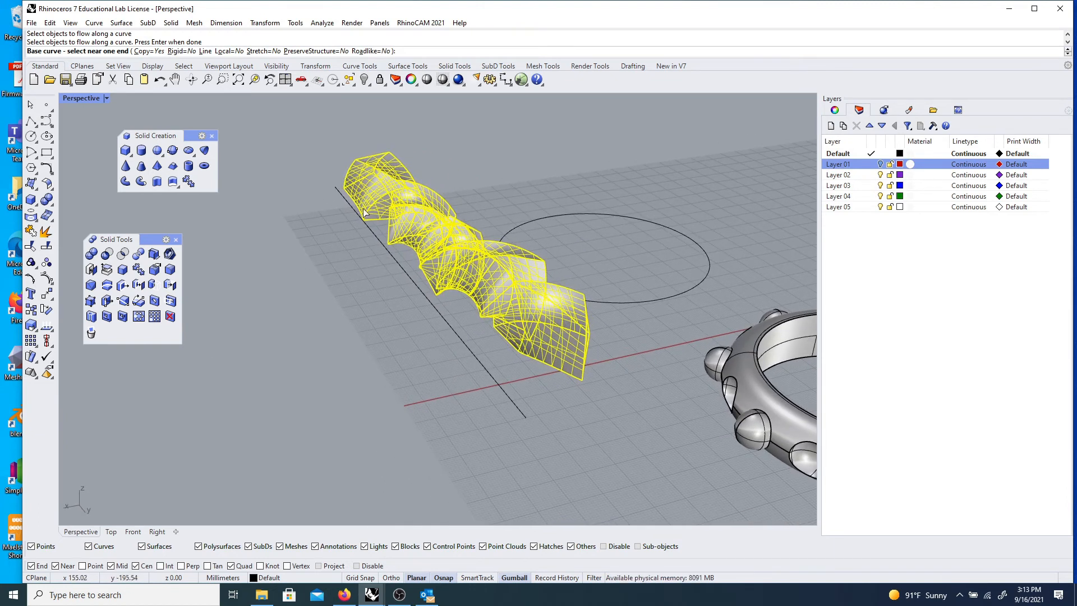
right_drag(537, 402, 410, 416)
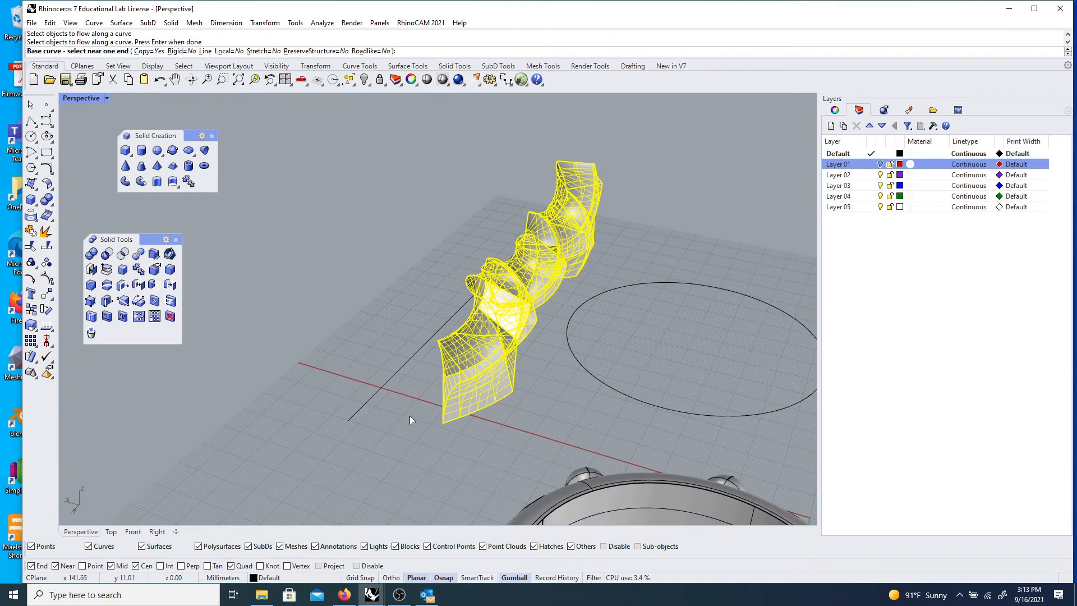
click(368, 399)
right_drag(594, 423, 460, 462)
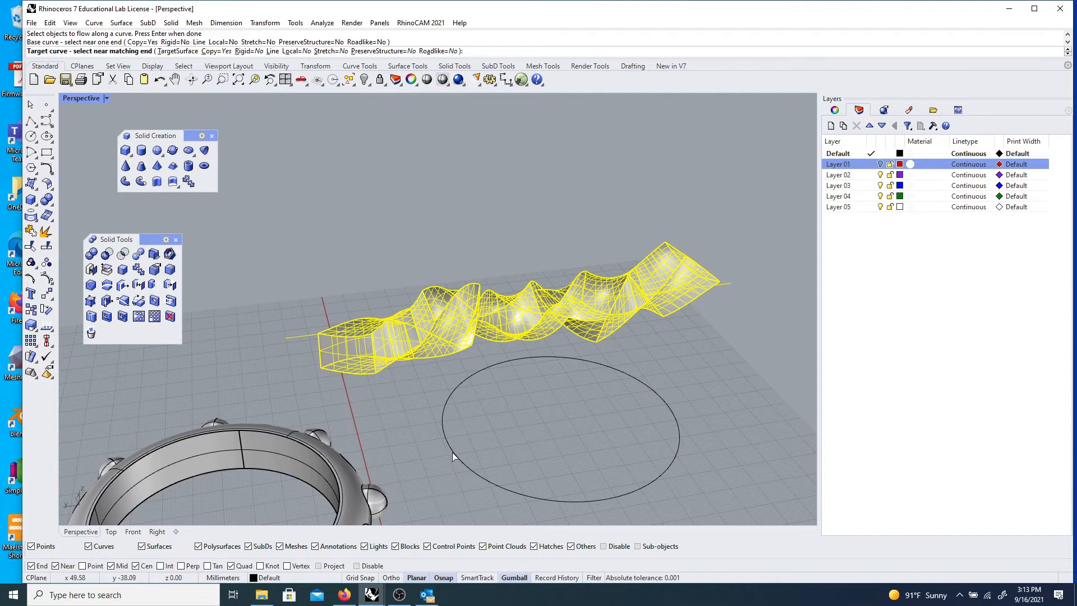
click(446, 445)
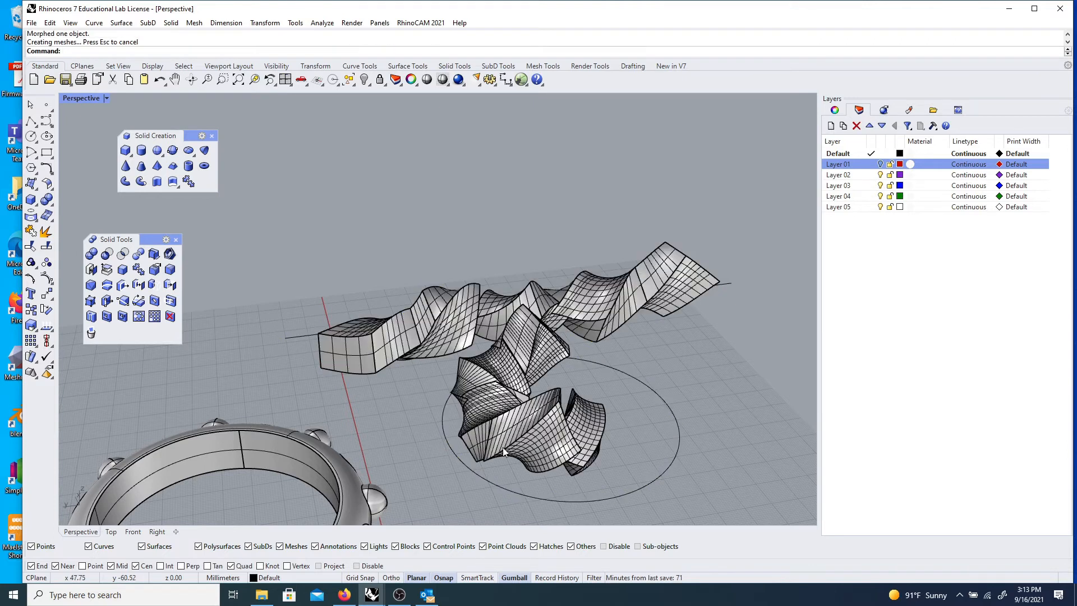
right_drag(446, 445, 432, 465)
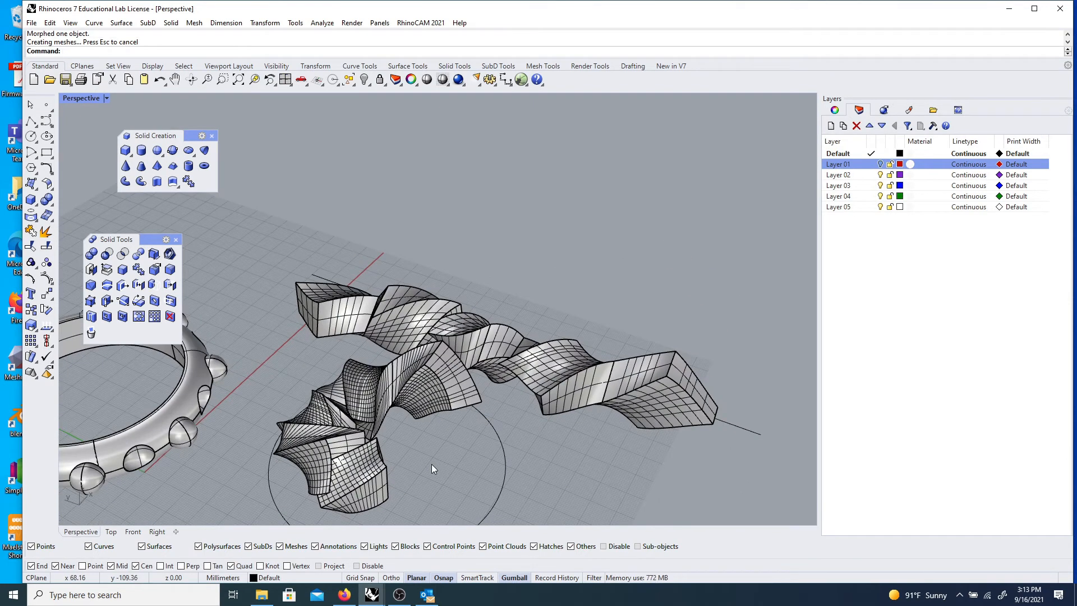
key(ctrl+z)
right_drag(426, 458, 406, 314)
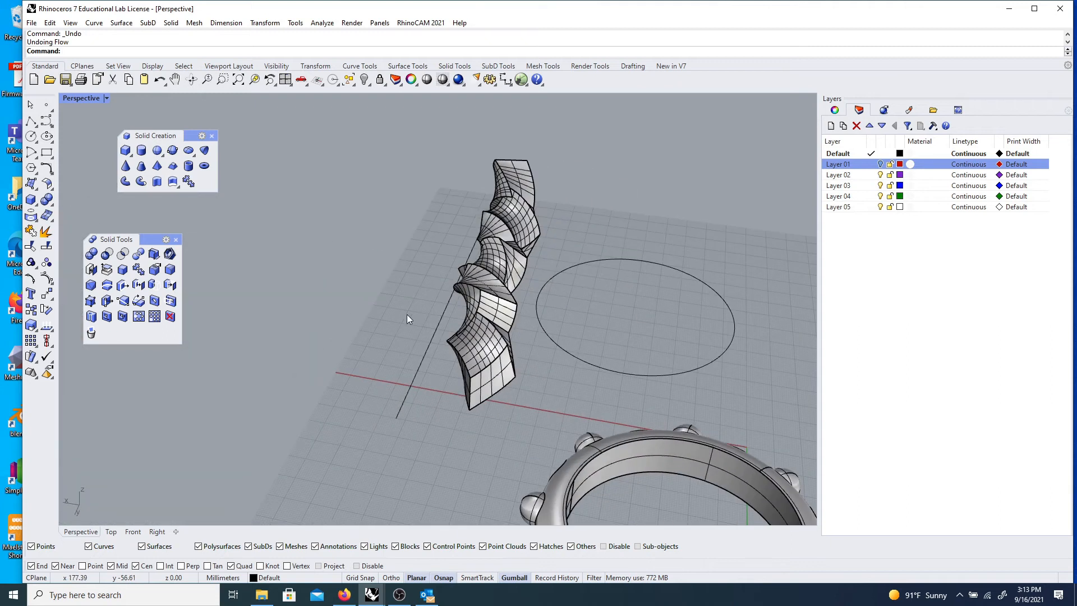
- Retry the flow of the twisted bar, repicking the base line and target circle, and delete the flowed copy
key(Return)
click(493, 289)
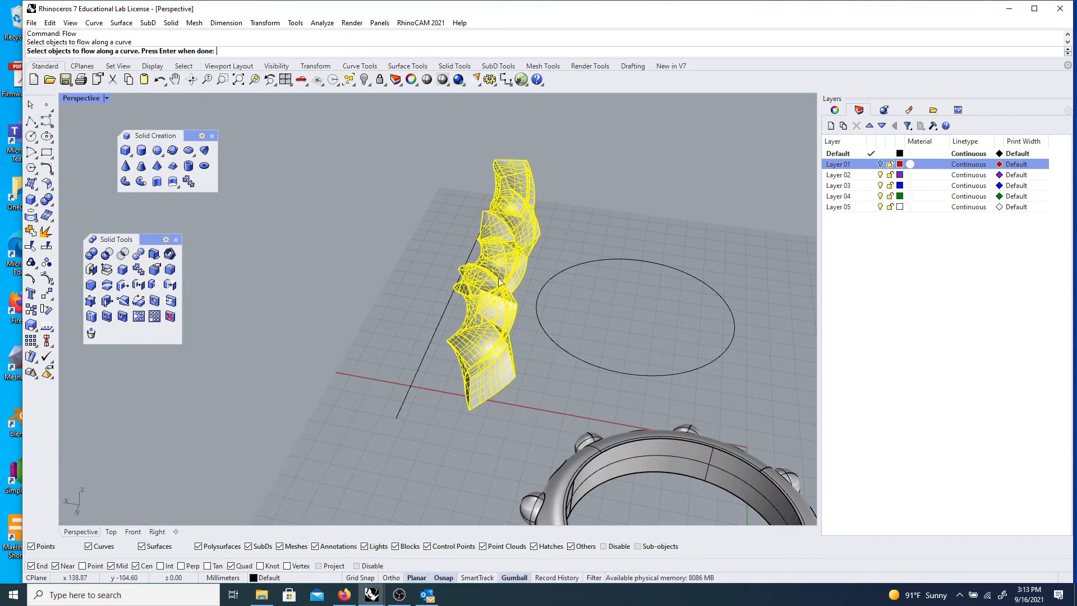
key(Return)
right_drag(449, 214, 732, 341)
click(739, 428)
right_drag(666, 462, 484, 402)
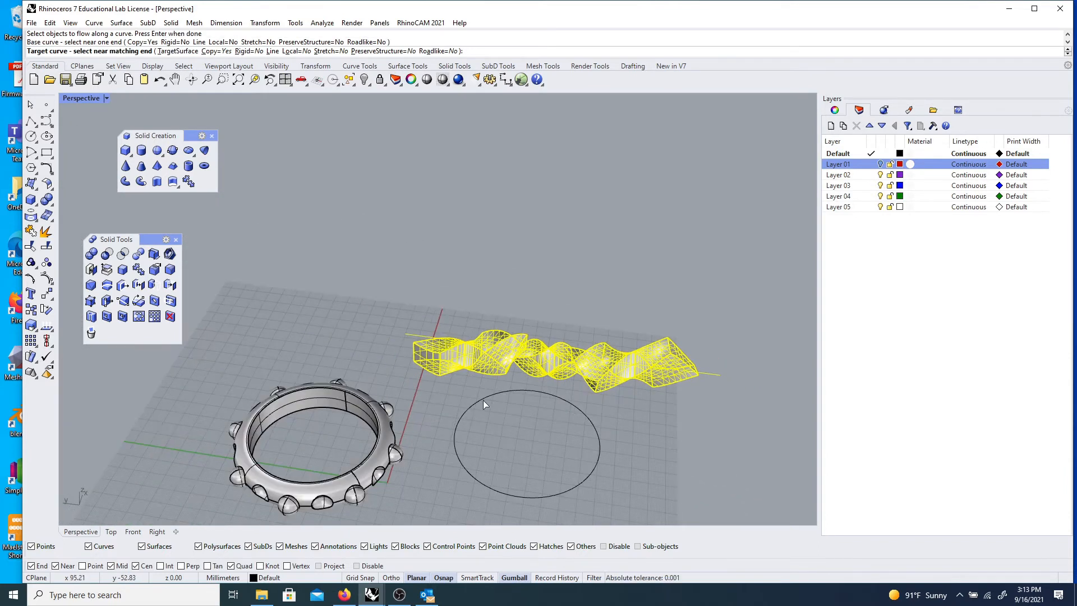
click(460, 417)
right_drag(498, 414, 369, 391)
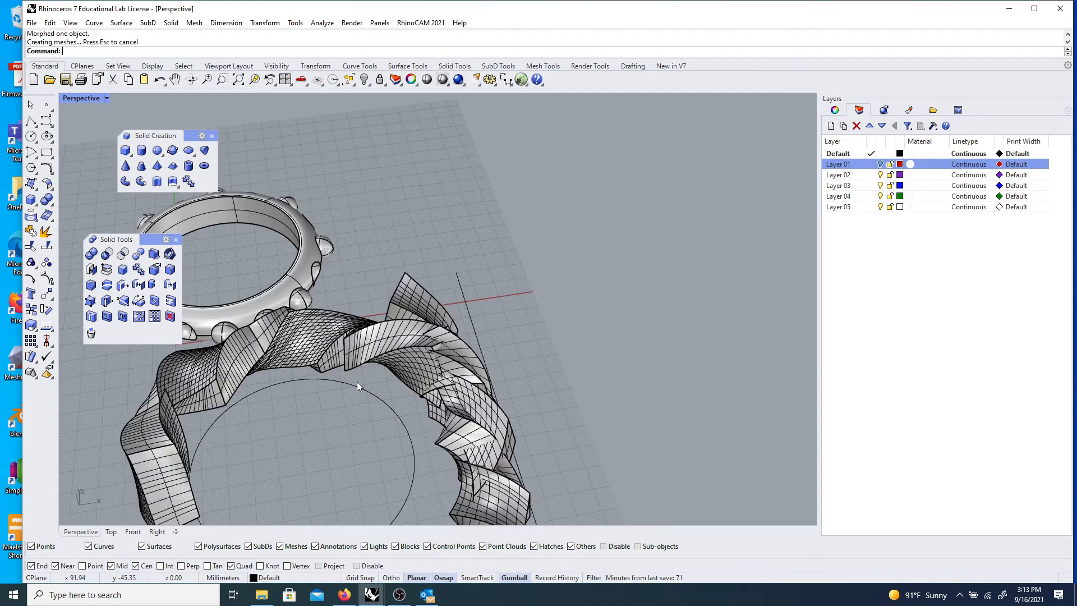
click(369, 354)
mouse_move(388, 390)
right_down()
mouse_move(365, 416)
mouse_move(386, 379)
right_up()
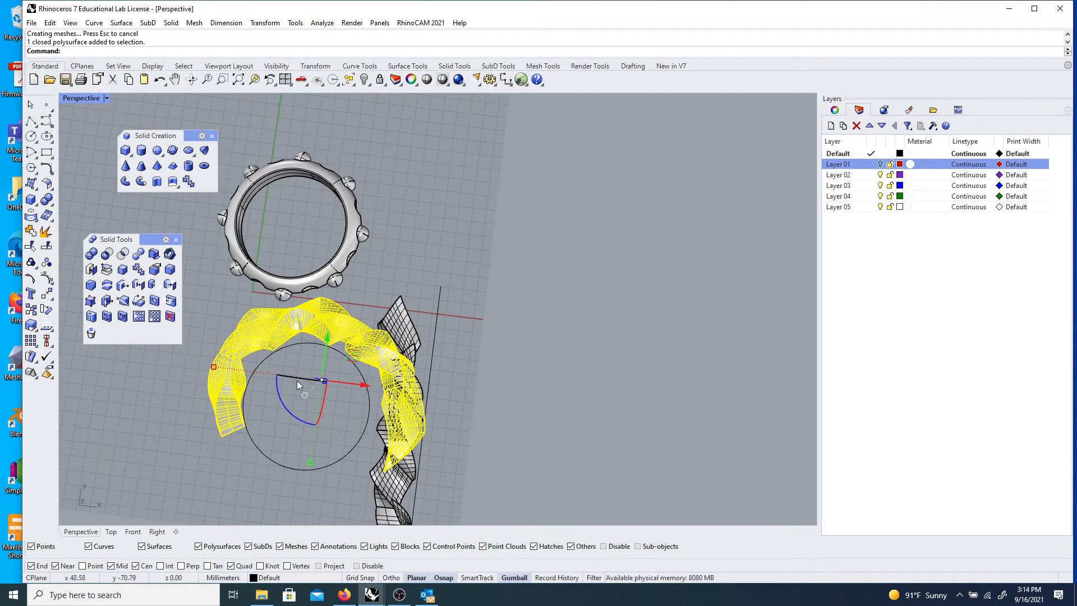
key(Delete)
- Shorten the straight line by moving its far endpoint in to the end of the twisted bar
right_drag(352, 390, 222, 430)
scroll(218, 433, up, 3)
click(217, 445)
click(210, 449)
drag(210, 450, 268, 432)
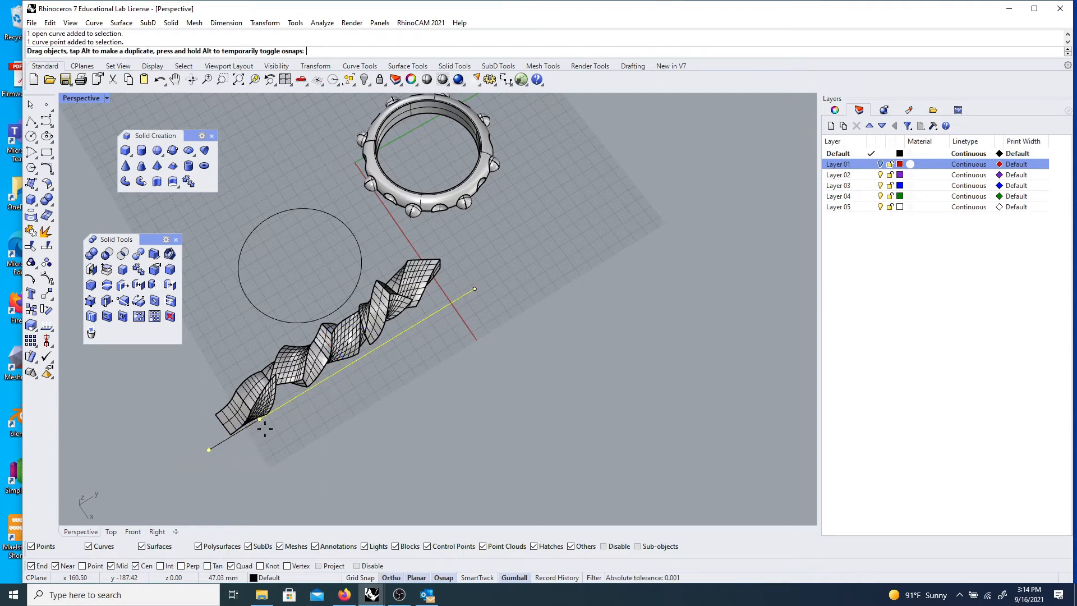
- Move the straight line sideways toward the middle of the twisted bar
click(377, 346)
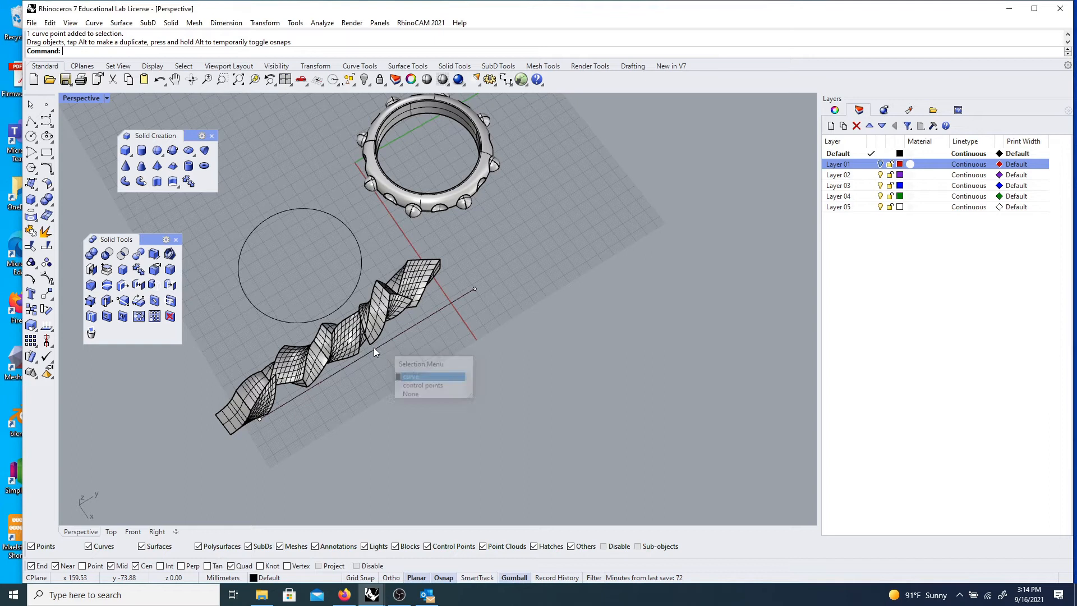
click(422, 376)
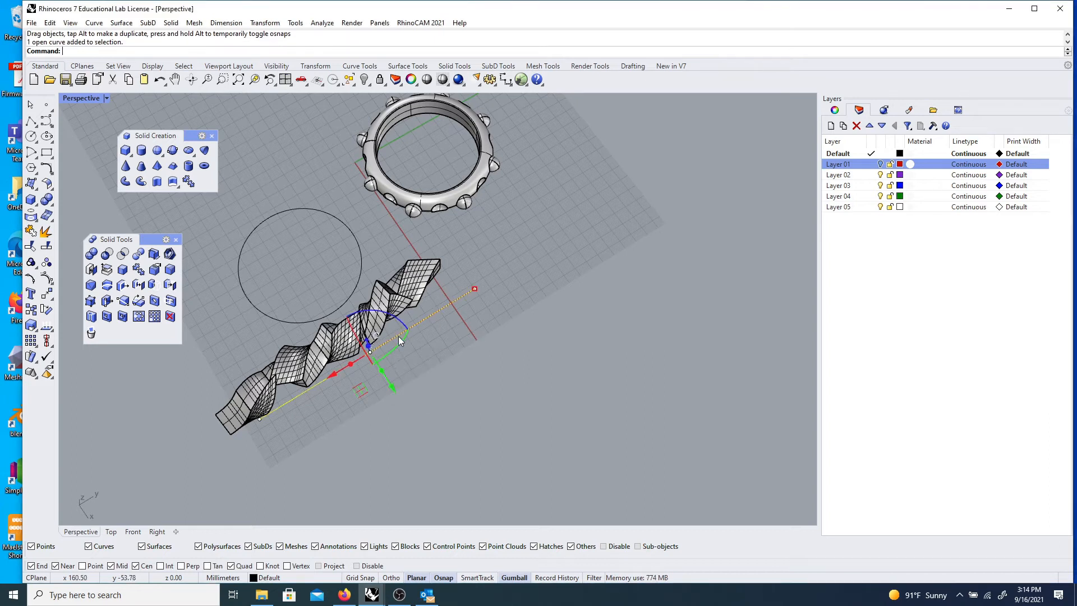
drag(388, 375, 363, 375)
click(365, 382)
- Raise the straight line vertically toward the centre height of the twisted bar
right_drag(330, 409, 413, 299)
click(400, 400)
scroll(401, 396, up, 3)
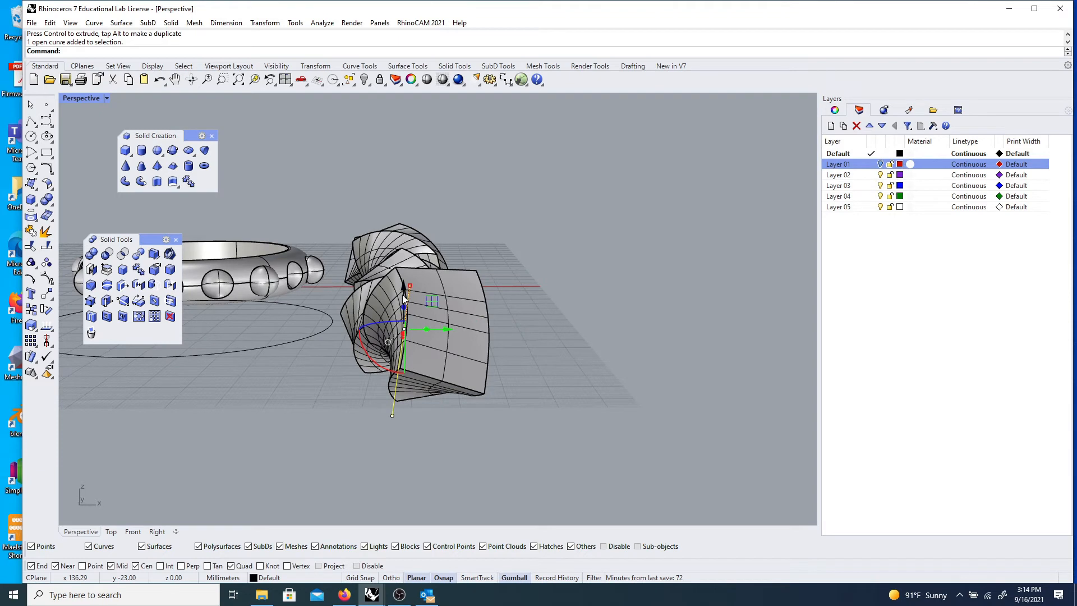
drag(402, 295, 408, 264)
- Switch the Perspective viewport to Ghosted display to reveal the line inside the twisted bar
right_drag(526, 291, 600, 337)
scroll(665, 324, up, 5)
click(667, 328)
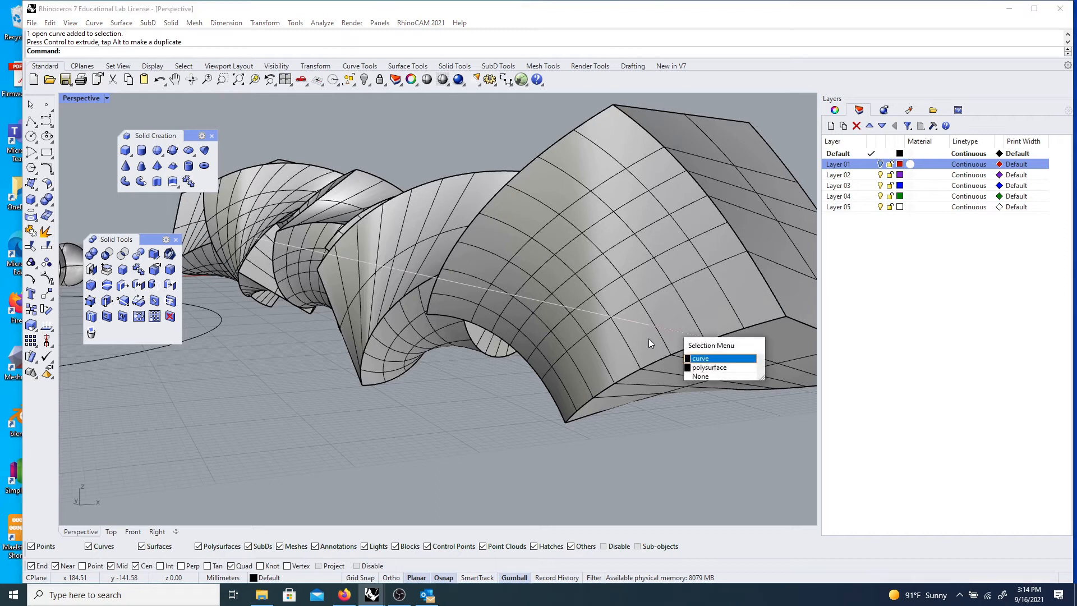
click(82, 99)
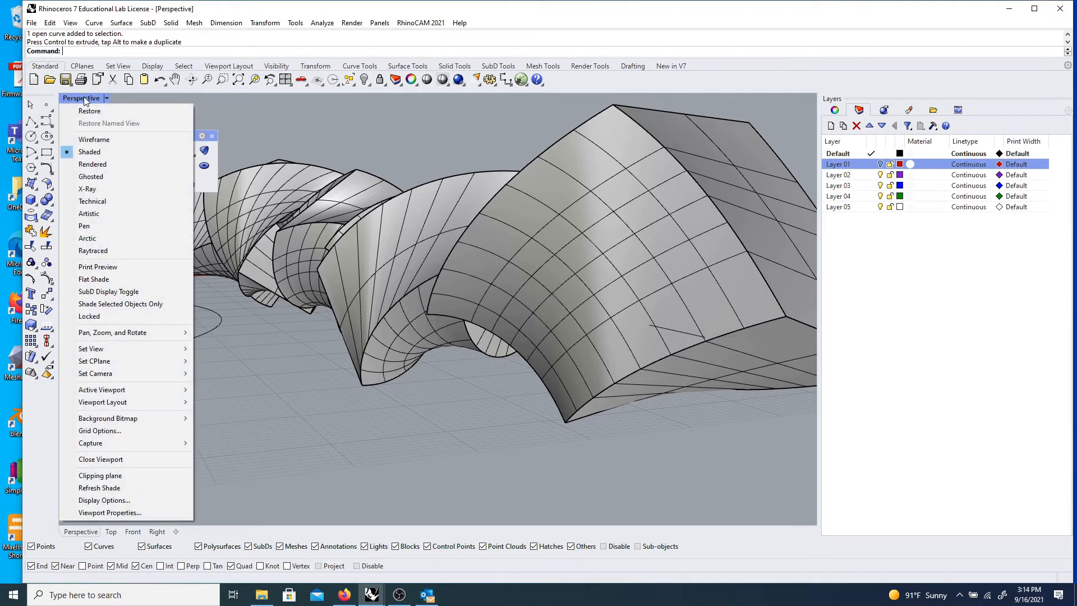
click(106, 175)
- Assign the straight line inside the twisted bar to Layer 03
mouse_move(418, 358)
right_down()
mouse_move(408, 358)
mouse_move(417, 369)
right_up()
click(506, 315)
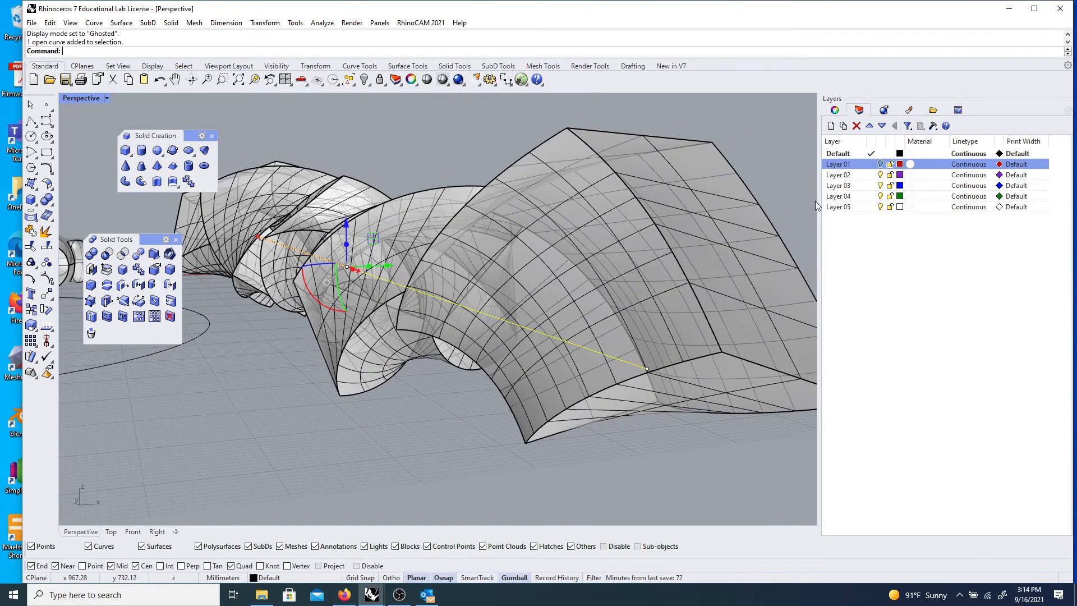
right_click(849, 185)
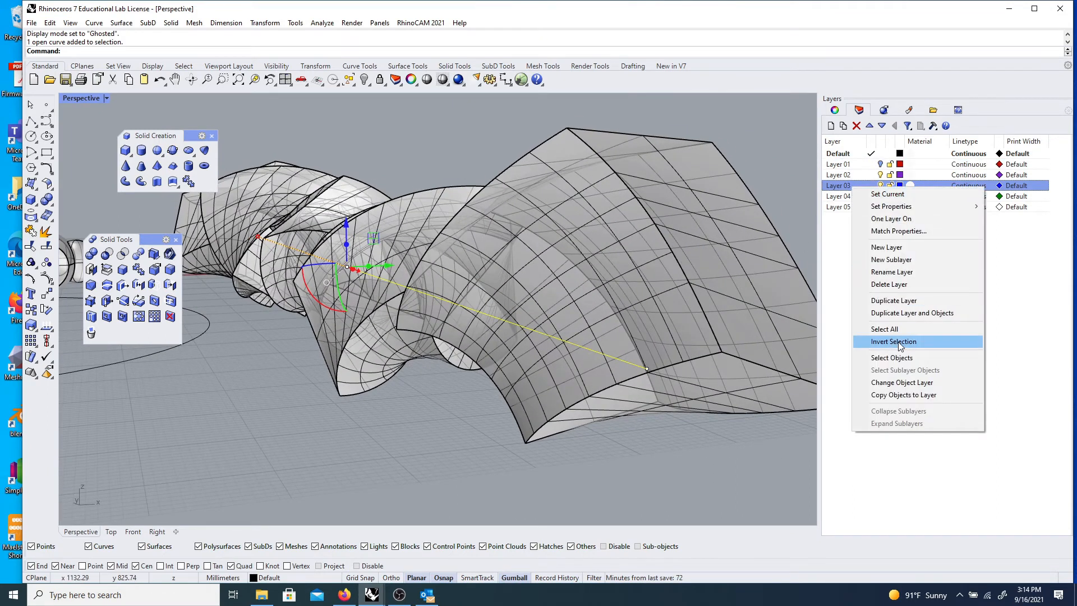
click(901, 381)
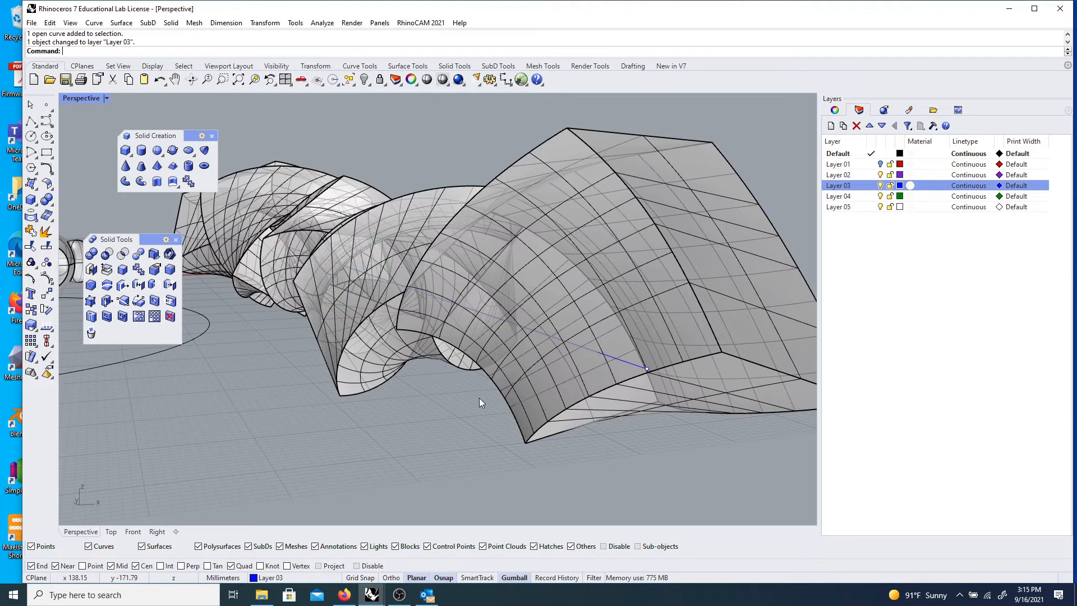
- Flow the twisted bar along the circle, using the straight line inside it as the base curve
scroll(664, 386, down, 10)
right_drag(522, 396, 667, 419)
scroll(403, 315, up, 8)
scroll(452, 318, down, 8)
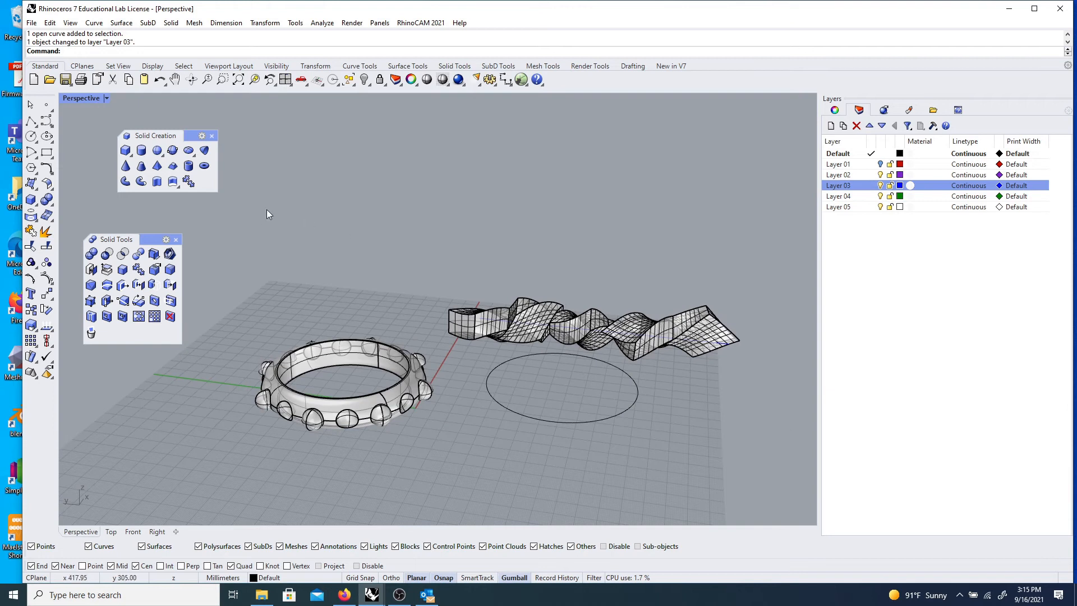
right_click(226, 52)
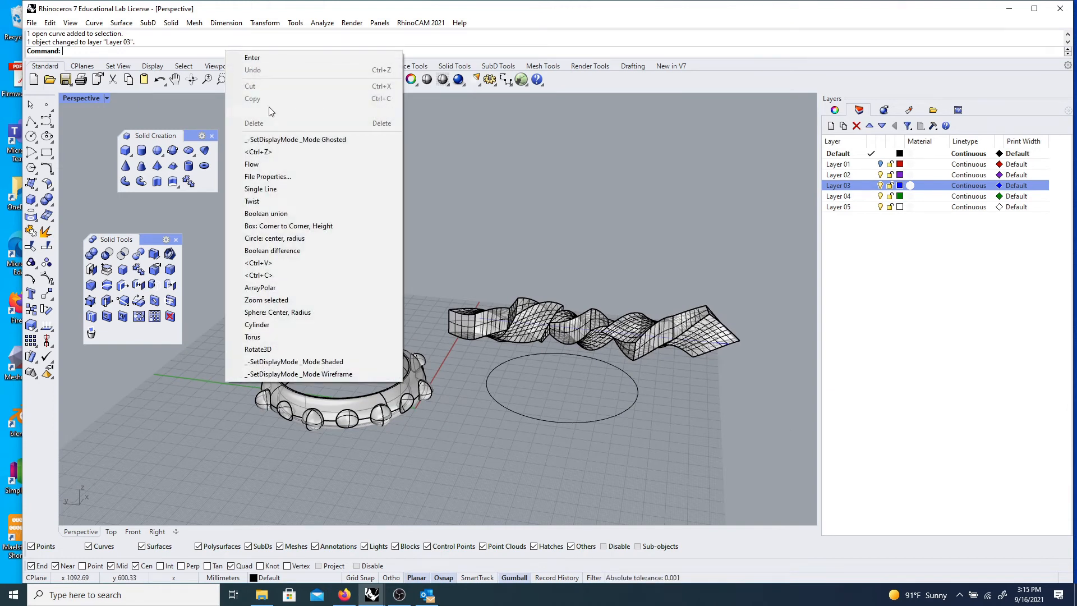
click(264, 164)
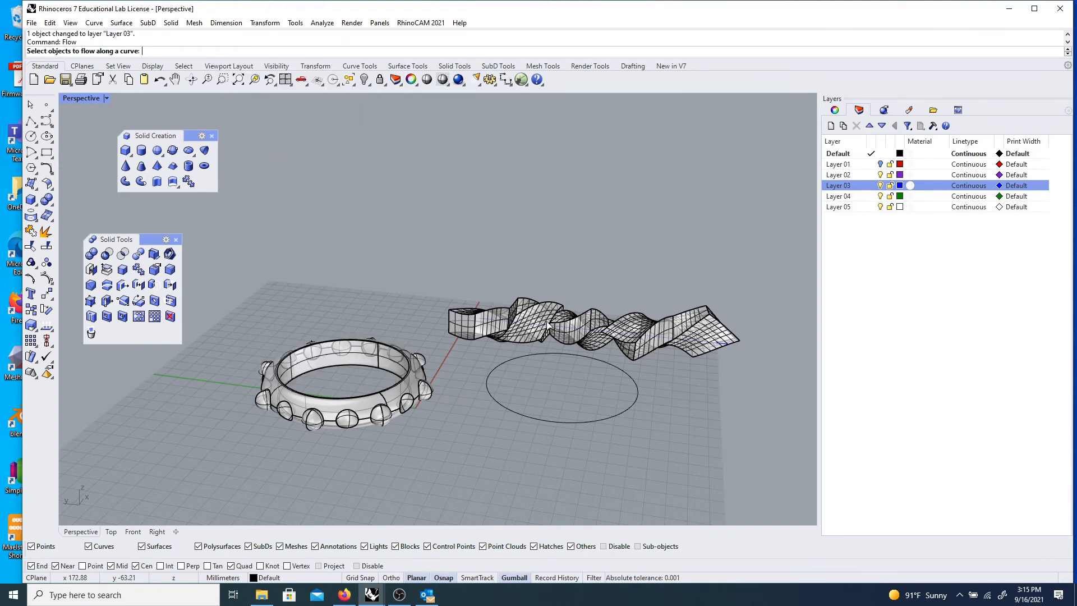
click(532, 330)
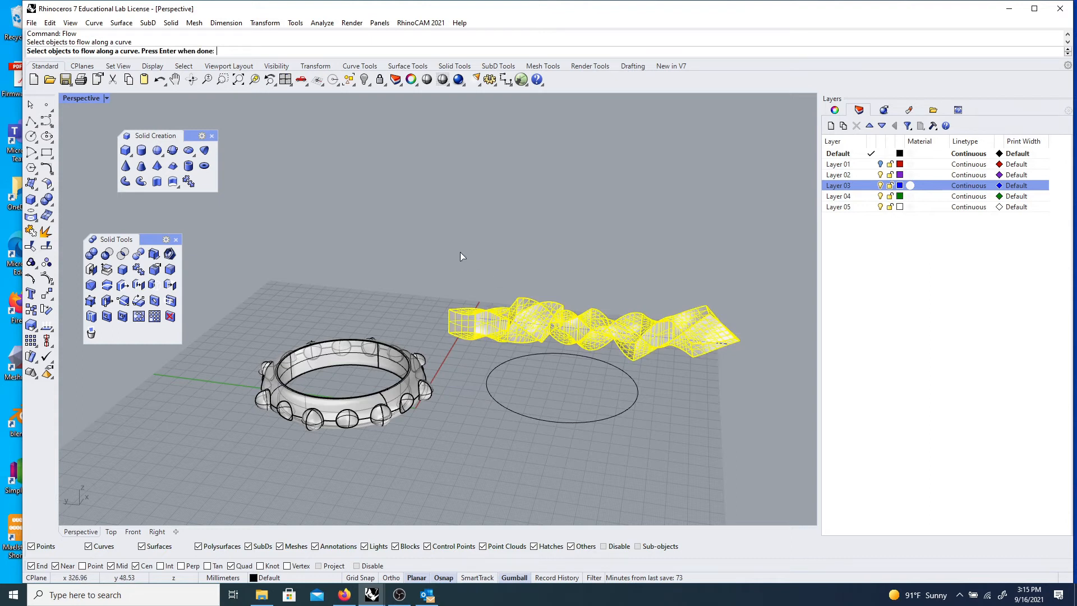
key(Return)
scroll(470, 248, up, 8)
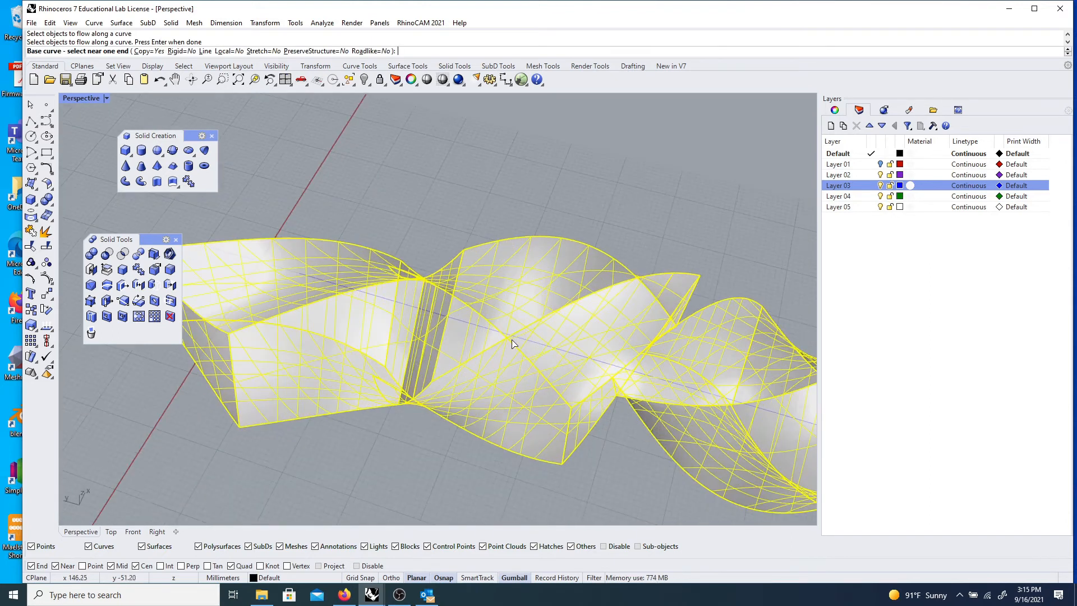
click(318, 282)
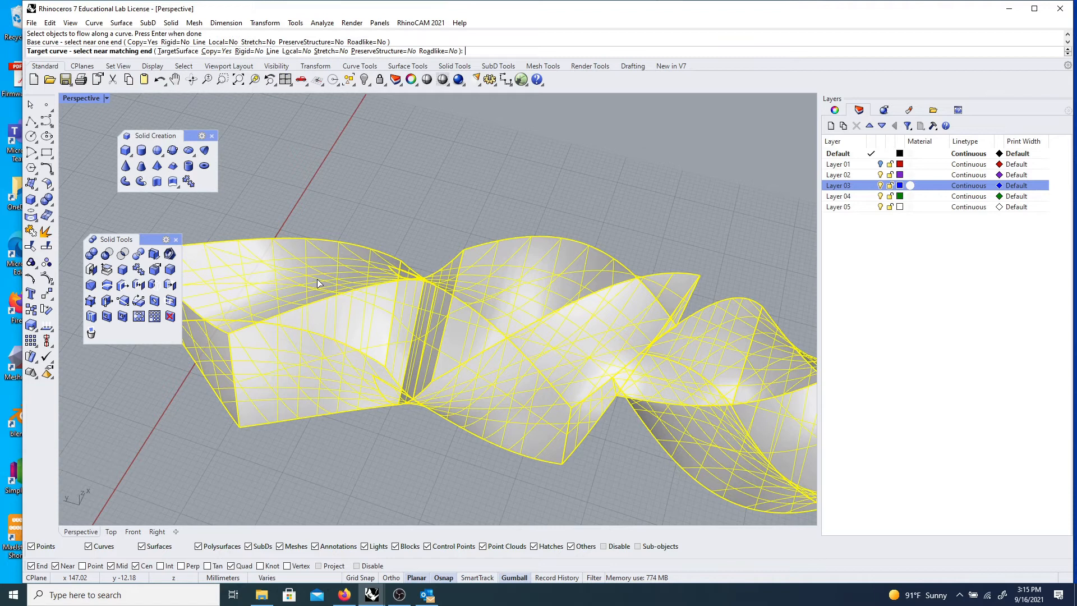
scroll(327, 399, down, 6)
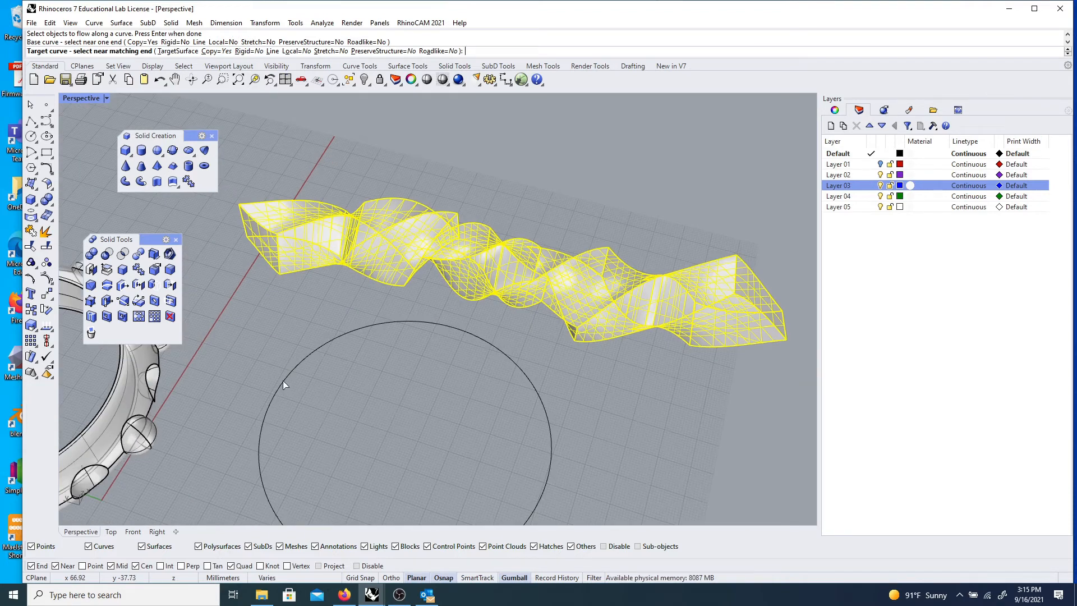
click(284, 381)
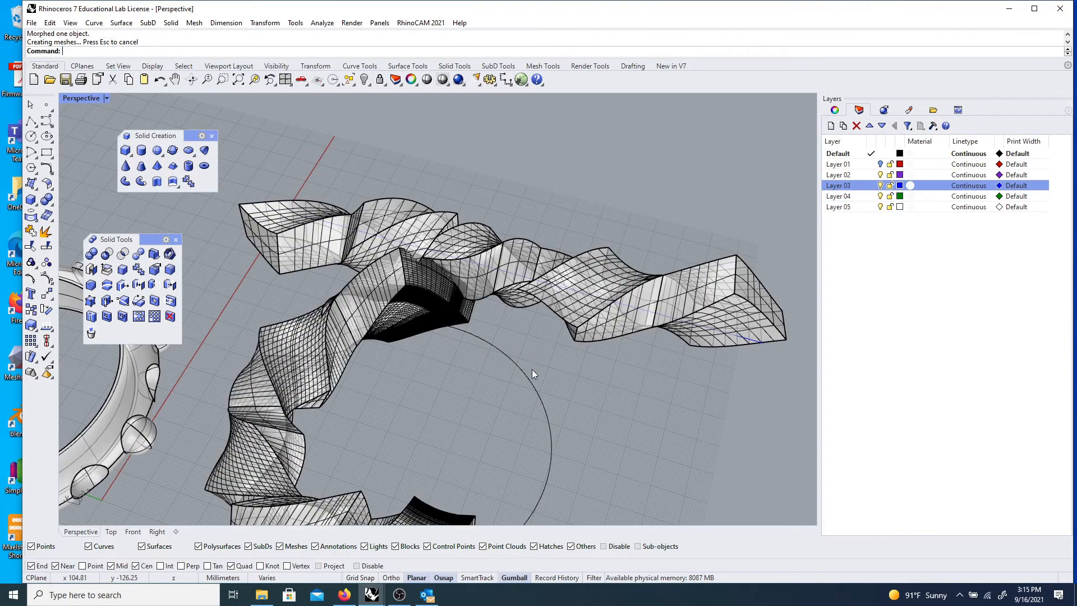
scroll(532, 369, down, 8)
right_drag(545, 375, 405, 349)
scroll(396, 358, up, 2)
scroll(395, 360, up, 6)
click(434, 349)
scroll(385, 369, down, 5)
click(212, 403)
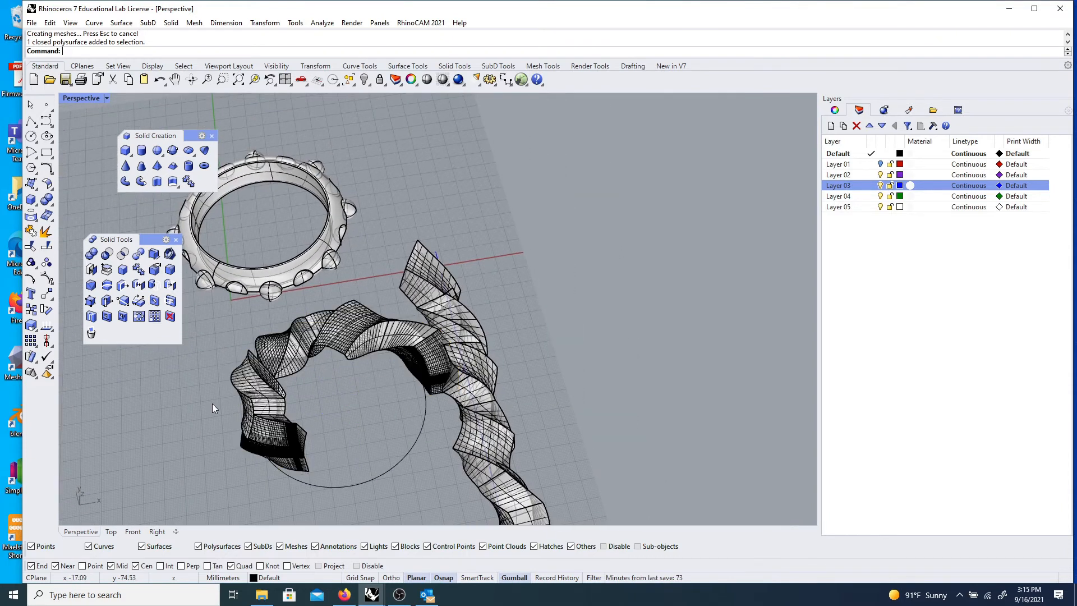
click(257, 426)
right_drag(346, 376, 373, 368)
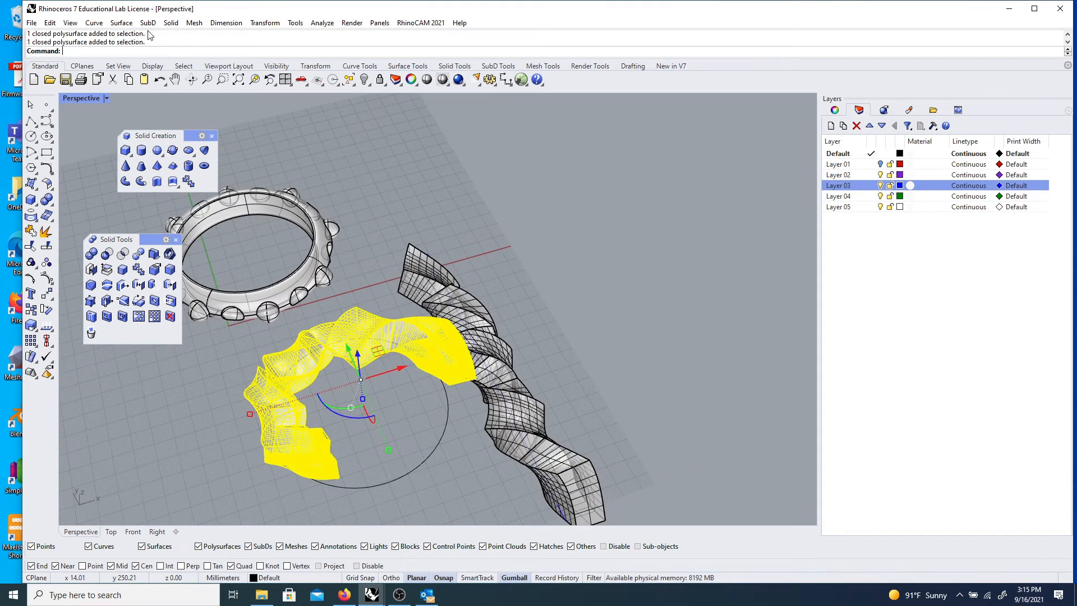
click(264, 23)
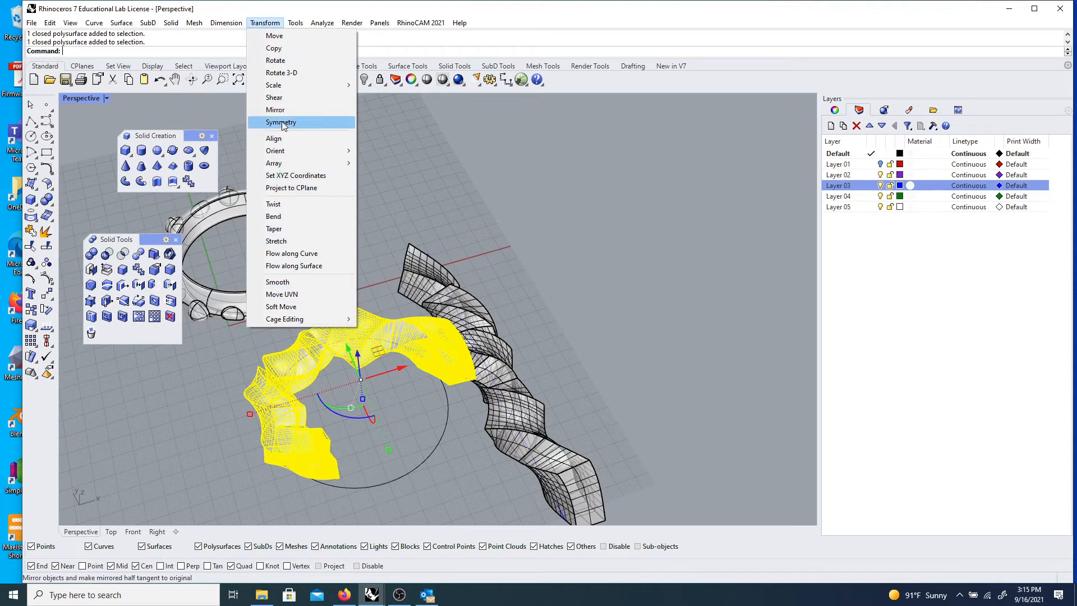
click(294, 217)
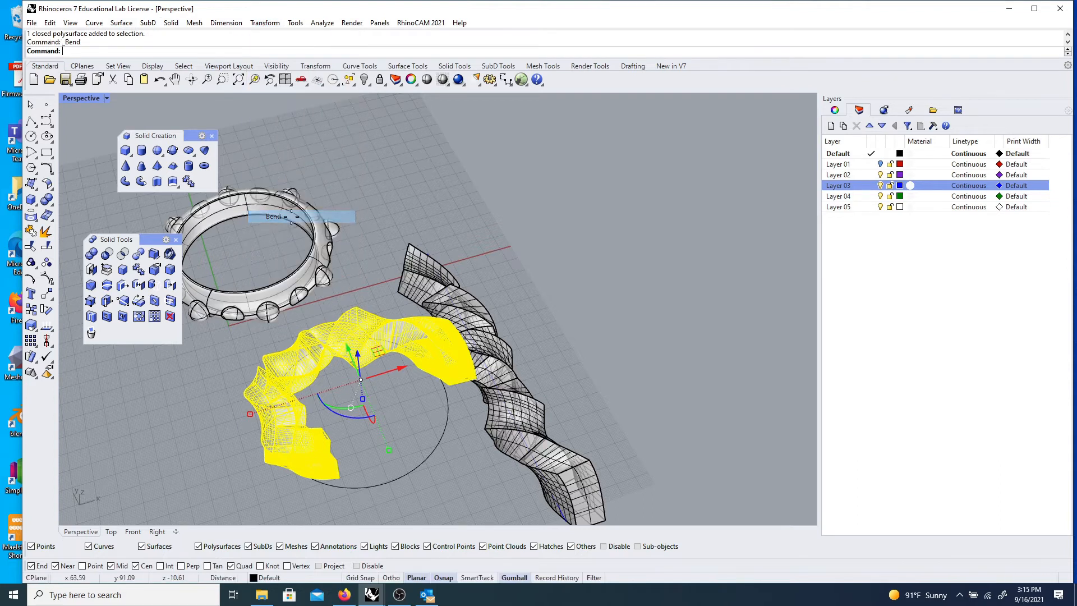
right_drag(420, 428, 215, 352)
scroll(215, 352, up, 5)
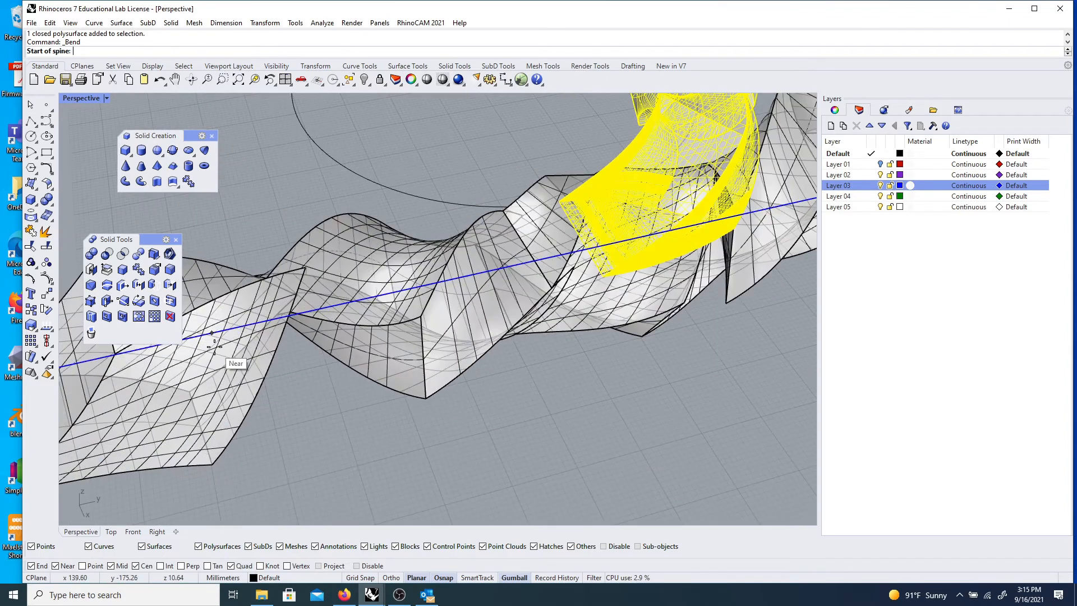
scroll(191, 356, down, 3)
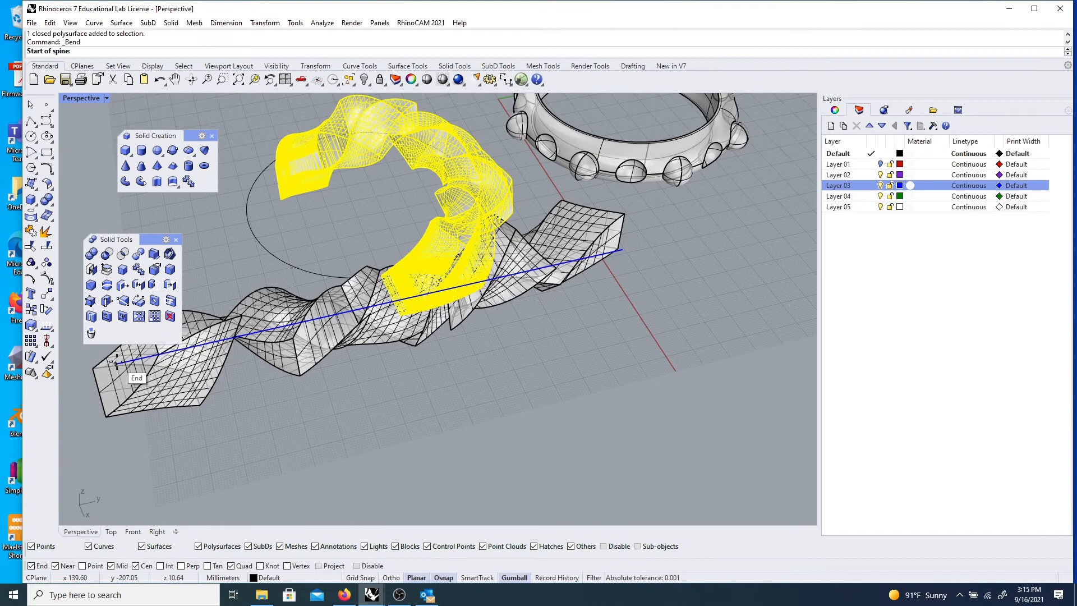
key(Escape)
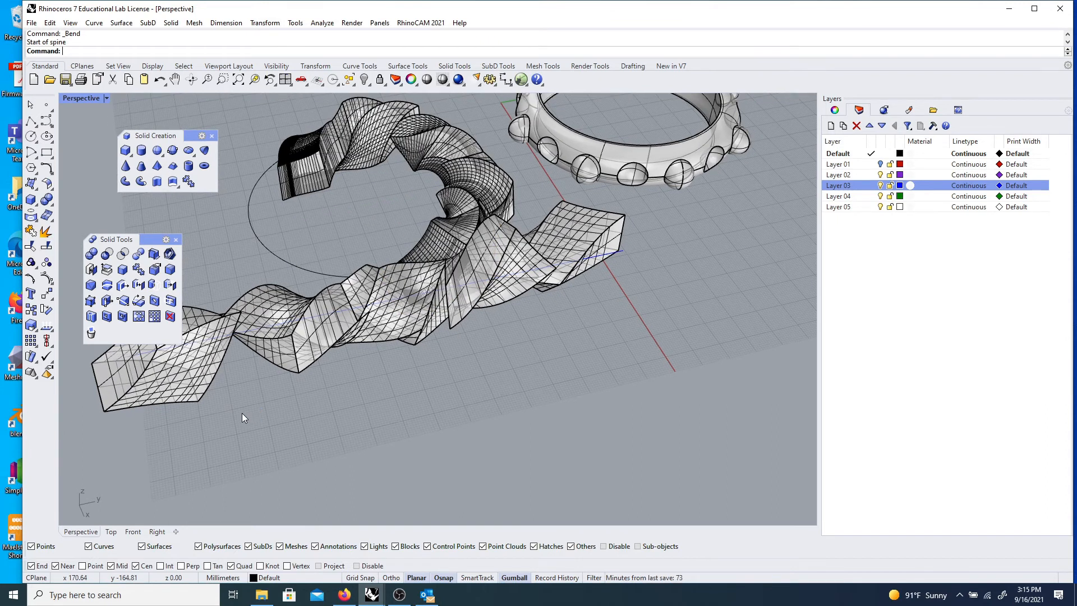
- Start a Bend on the straight twisted bar, with its spine running between the two ends of the blue line
key(Return)
click(184, 377)
right_drag(247, 387, 258, 401)
key(Return)
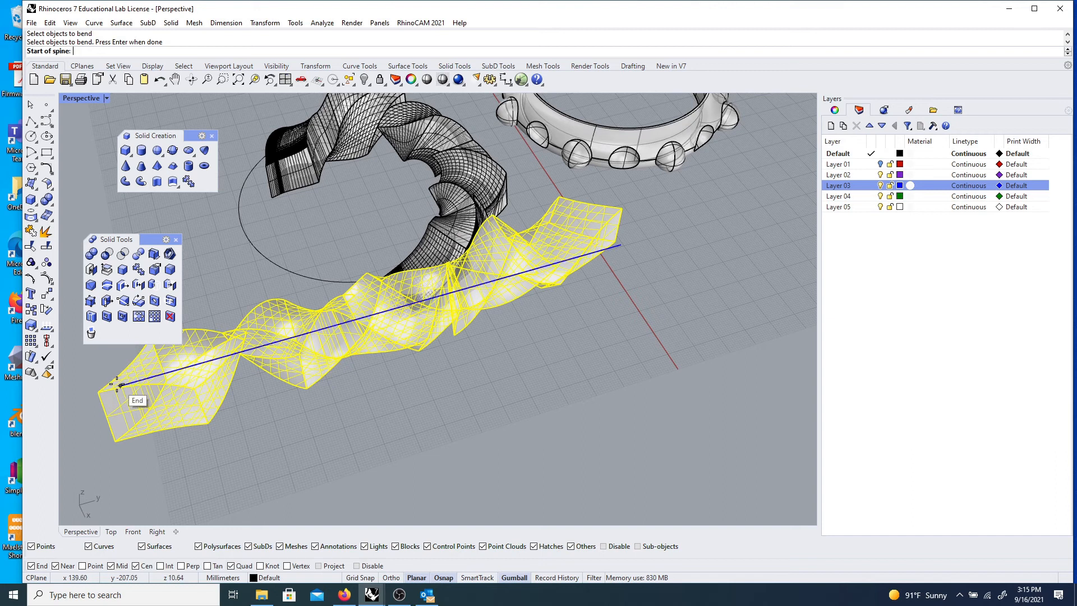
click(120, 386)
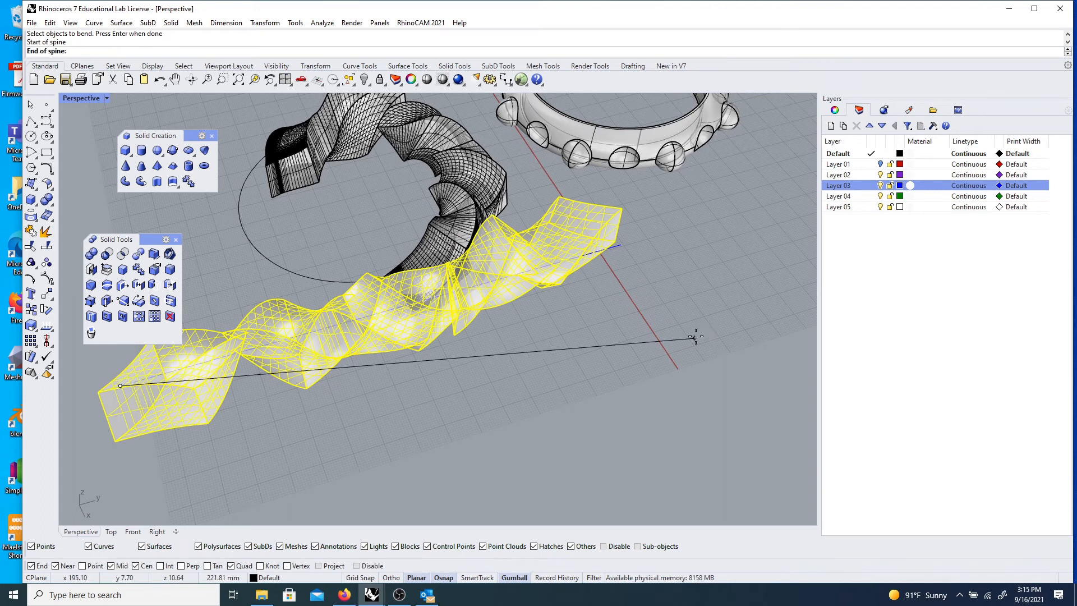
click(621, 245)
- Set the bend-through point so the twisted bar curls into an open C-shaped ring beside the flowed one
scroll(588, 359, down, 8)
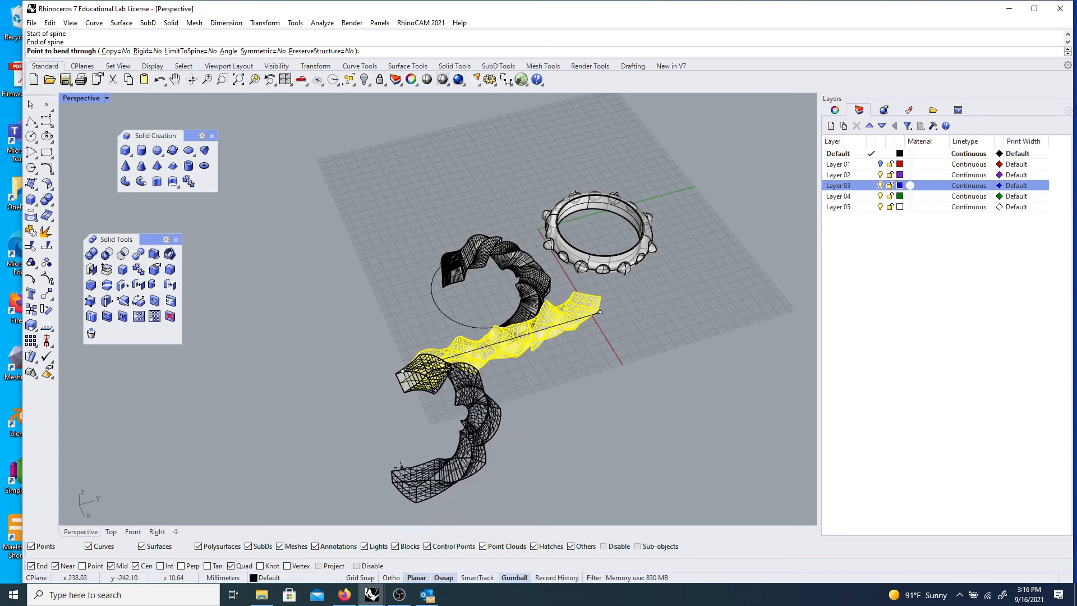
scroll(464, 428, down, 3)
scroll(447, 460, down, 3)
right_drag(507, 462, 567, 472)
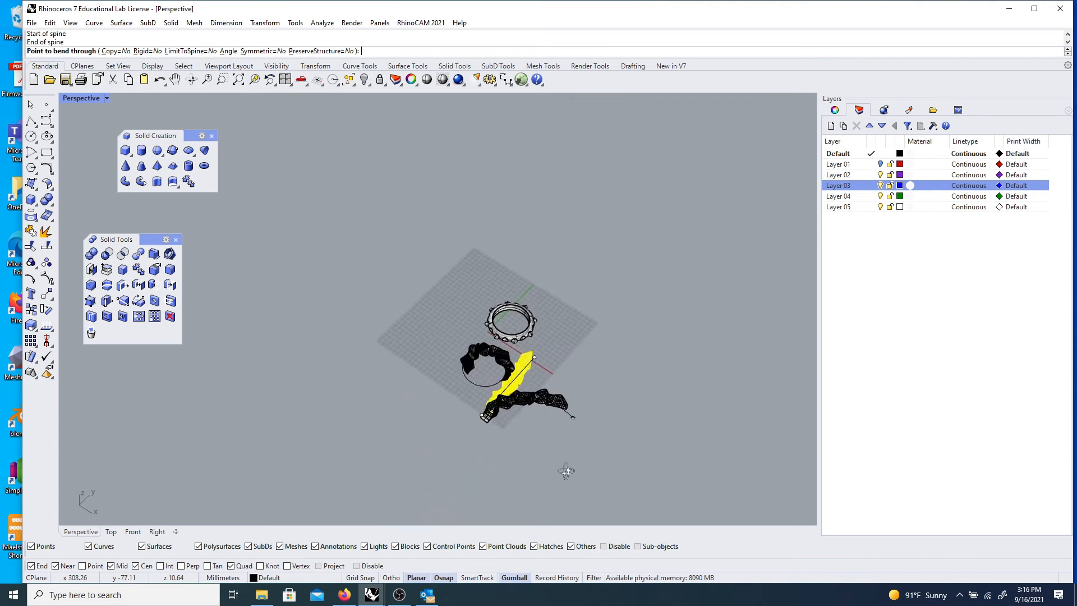
scroll(527, 451, up, 4)
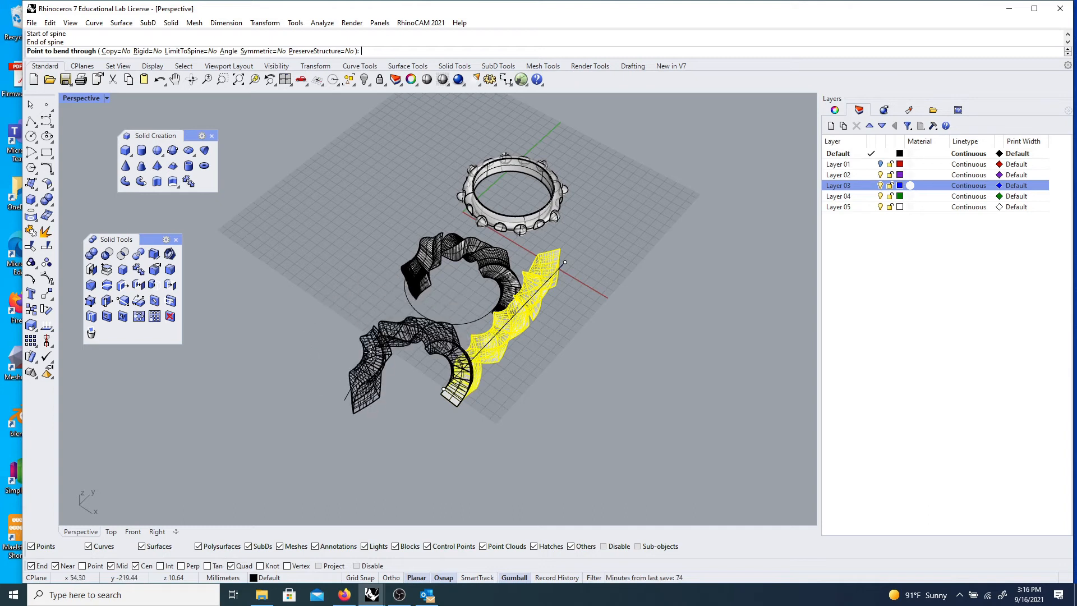
click(376, 379)
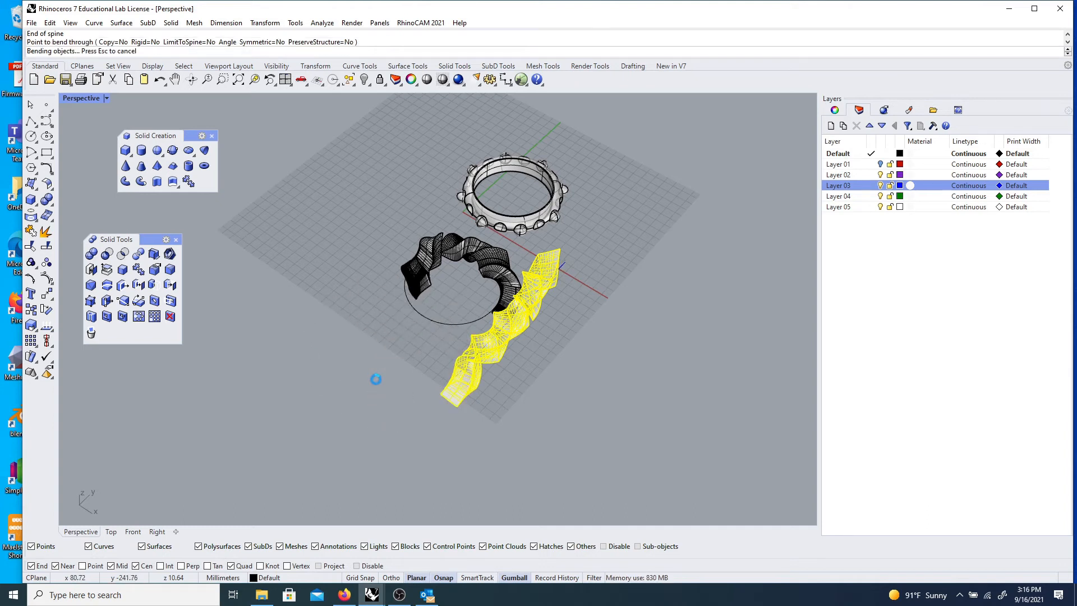
right_drag(393, 361, 192, 245)
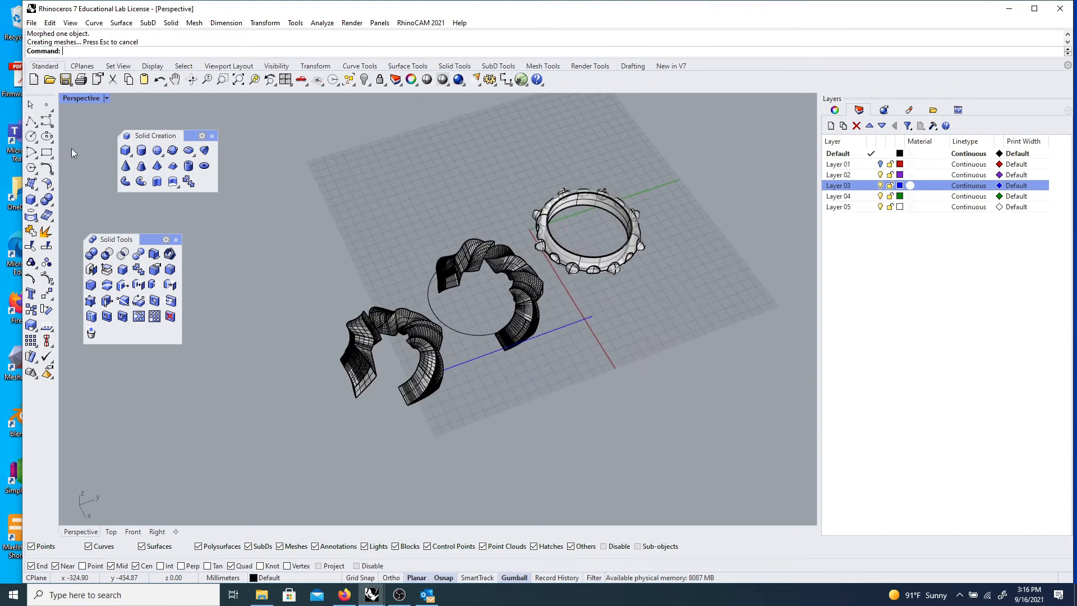
- Create a vertical solid cylinder inside the bent bar's opening, extending above and below the bar on both sides
click(31, 202)
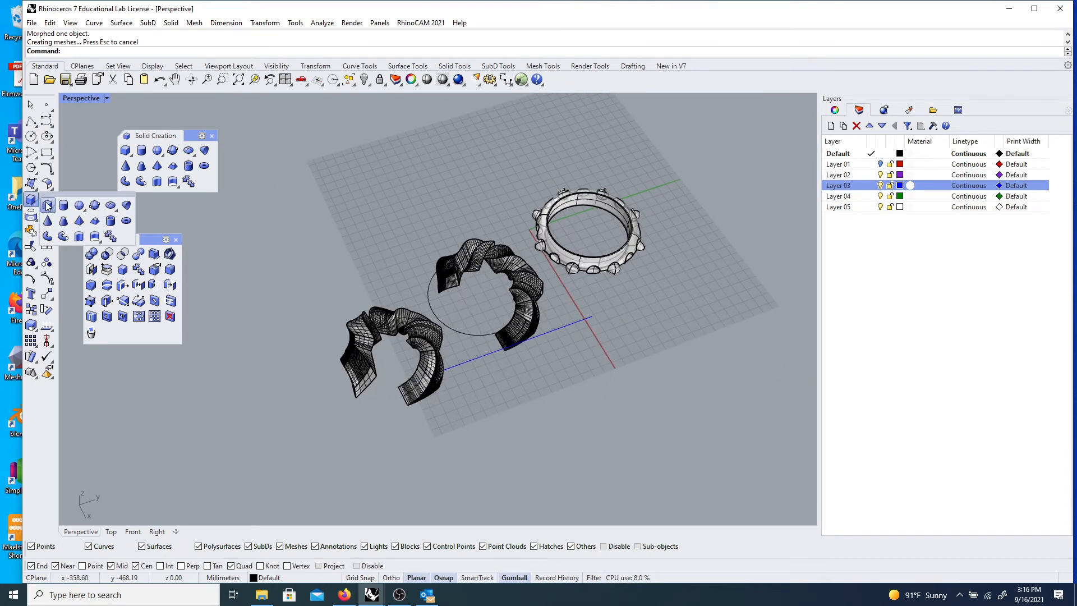
click(62, 206)
scroll(320, 331, up, 2)
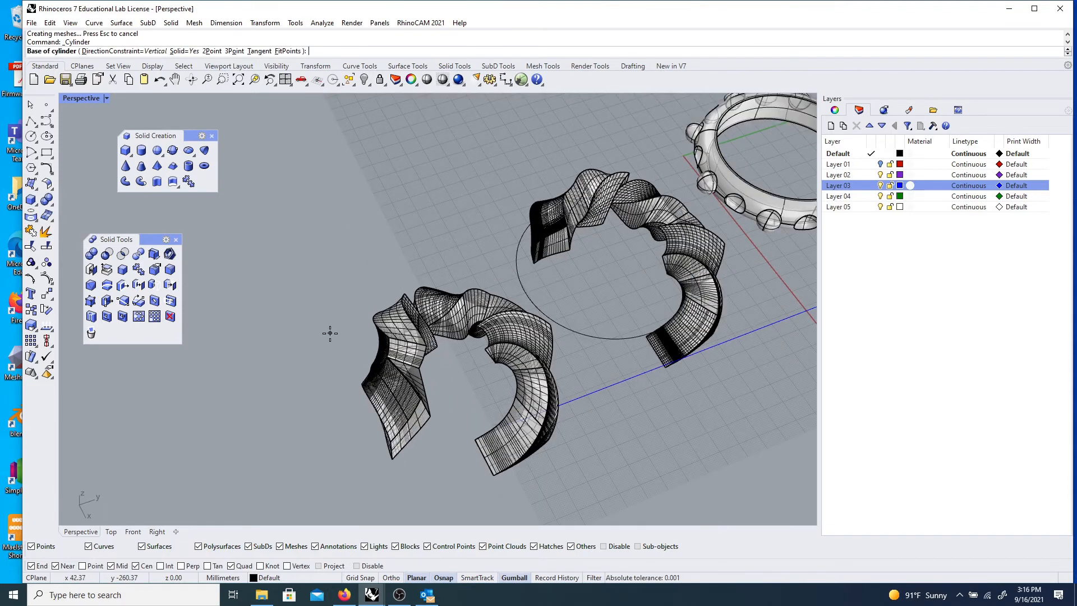
scroll(434, 375, up, 5)
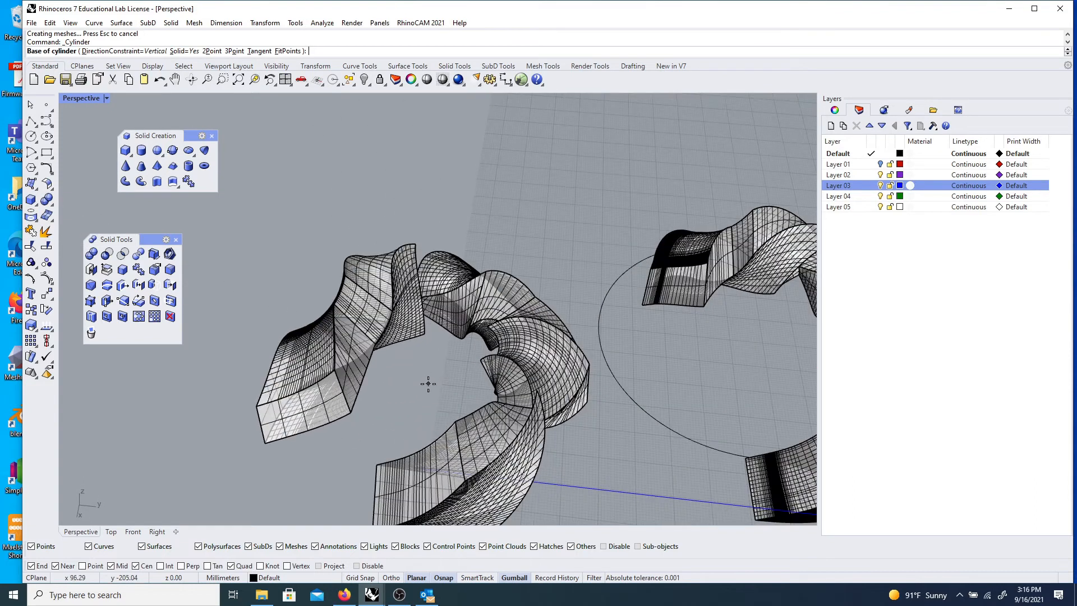
click(429, 383)
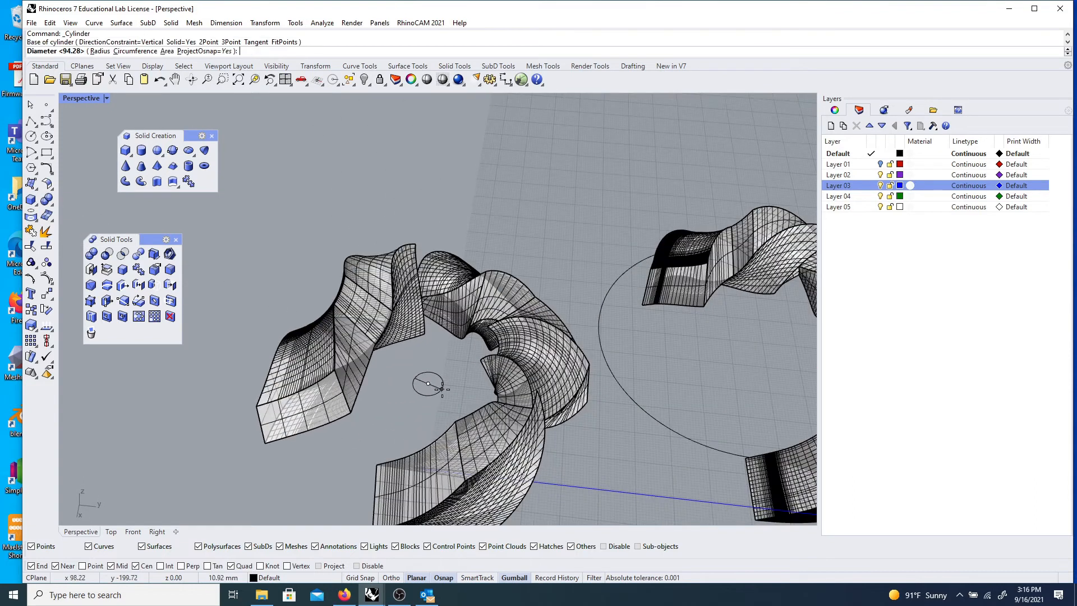
click(489, 396)
scroll(477, 306, down, 3)
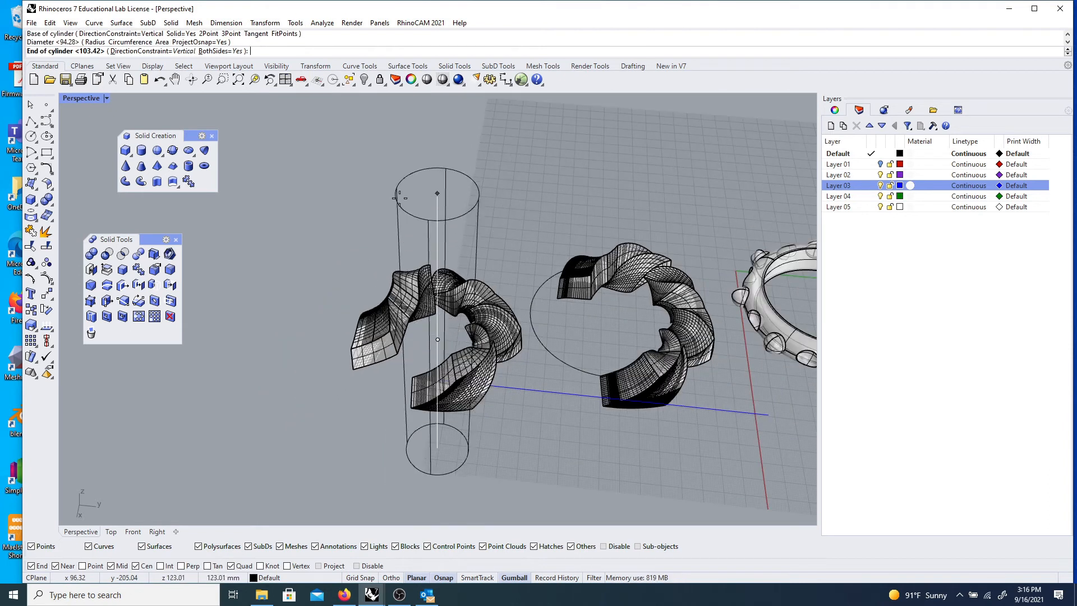
click(368, 236)
- Scale up the cylinder so its wall cuts into the inner side of the bent bar
click(427, 329)
right_drag(416, 354, 425, 358)
scroll(426, 358, up, 5)
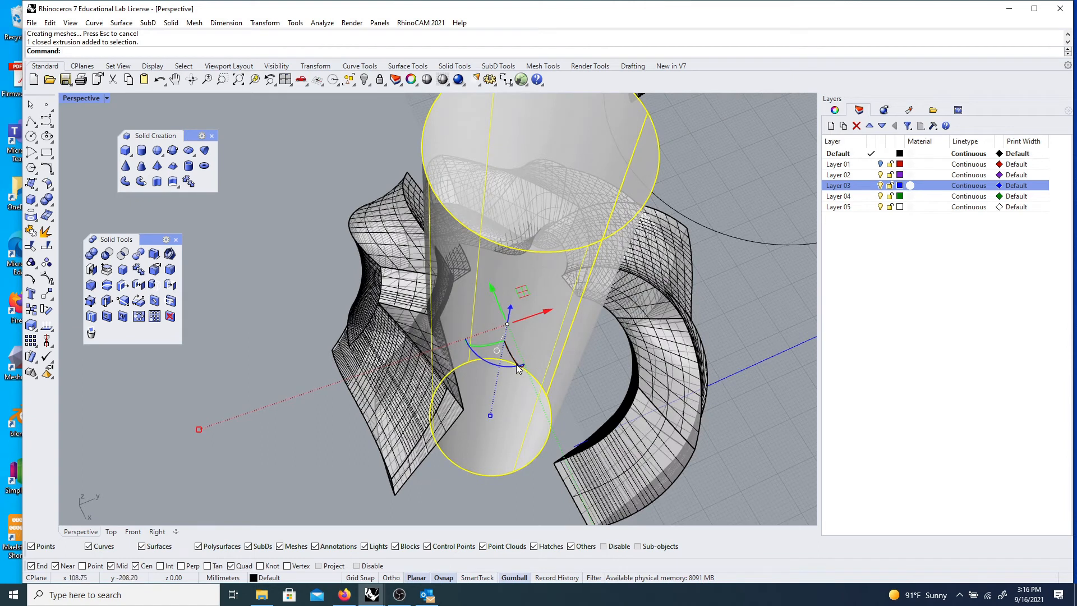
scroll(522, 376, down, 3)
drag(304, 408, 227, 412)
click(268, 400)
scroll(292, 396, down, 5)
right_drag(426, 418, 445, 309)
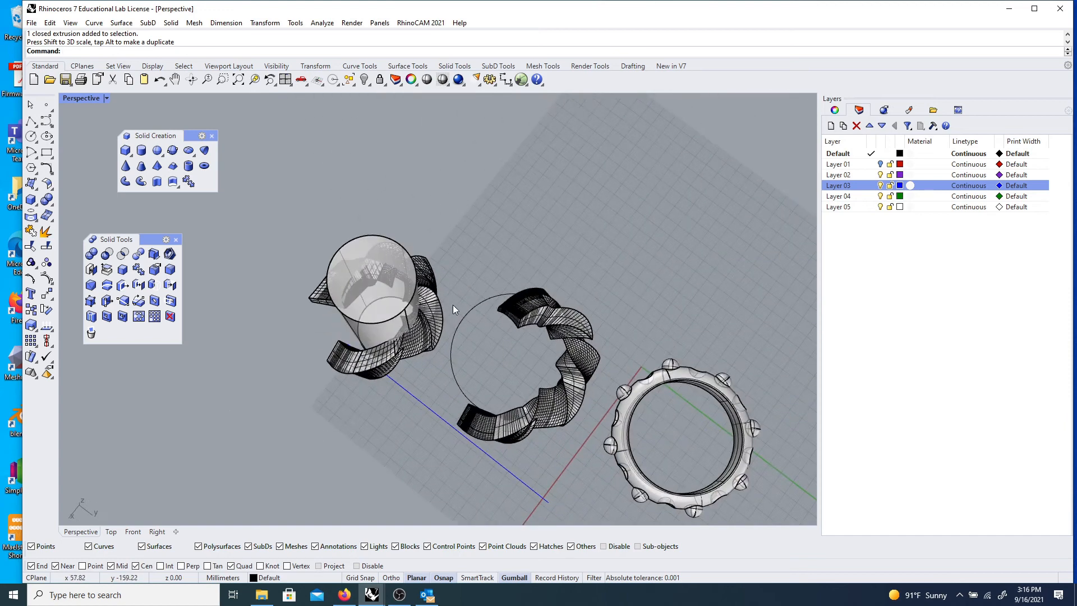
- Shift the bent bar slightly to centre it better around the cylinder
scroll(439, 303, up, 7)
mouse_move(431, 300)
mouse_down()
mouse_move(439, 290)
mouse_move(417, 296)
mouse_up()
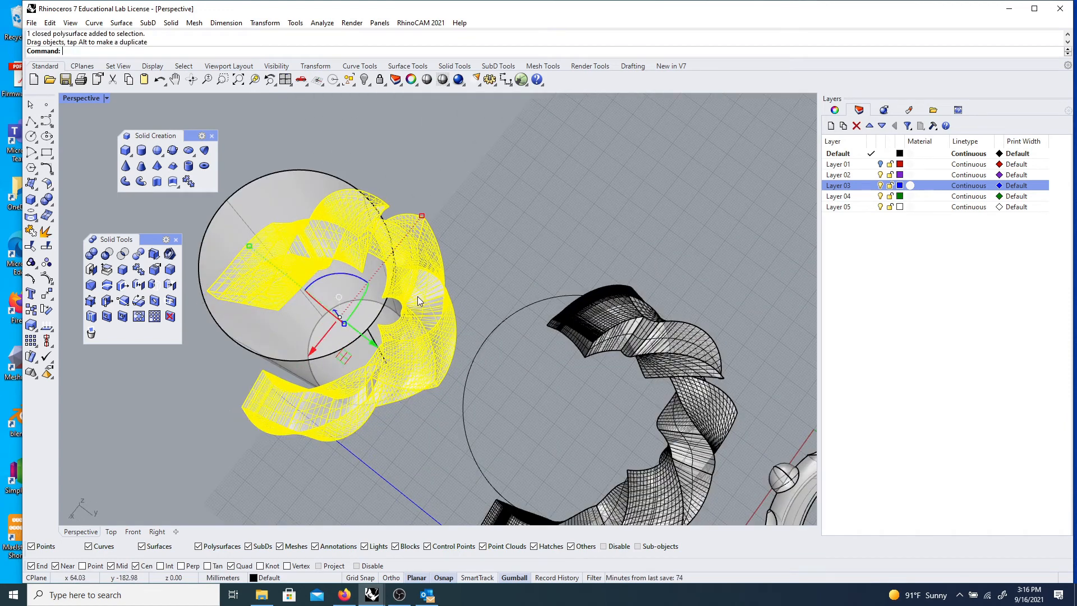
click(77, 142)
right_drag(268, 226, 365, 205)
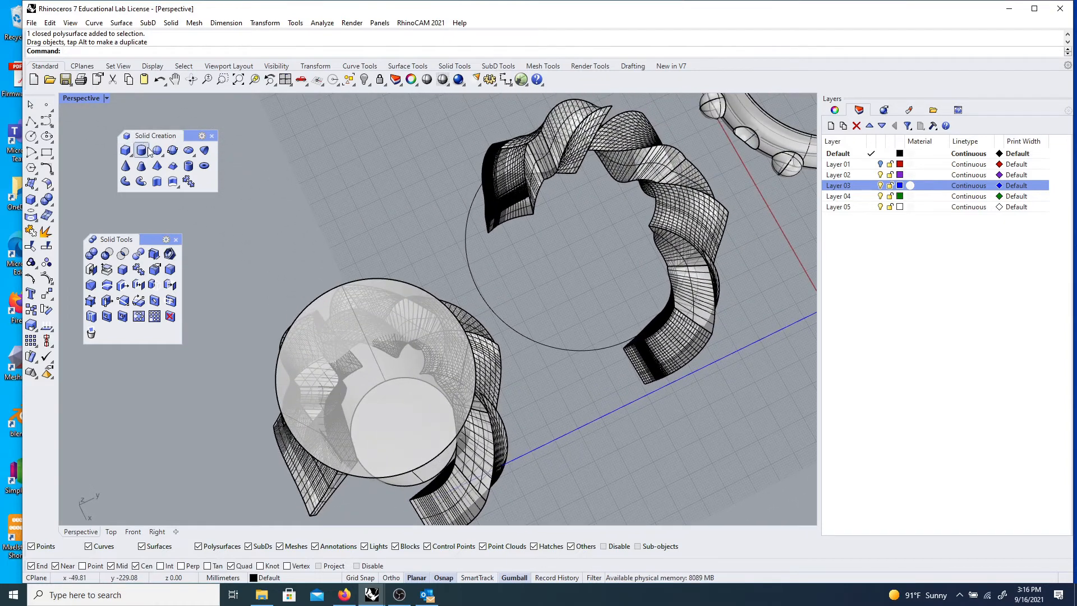
- Subtract the cylinder from the bent bar with Boolean Difference to give the ring a smooth round inner opening
click(108, 255)
right_drag(261, 258, 345, 305)
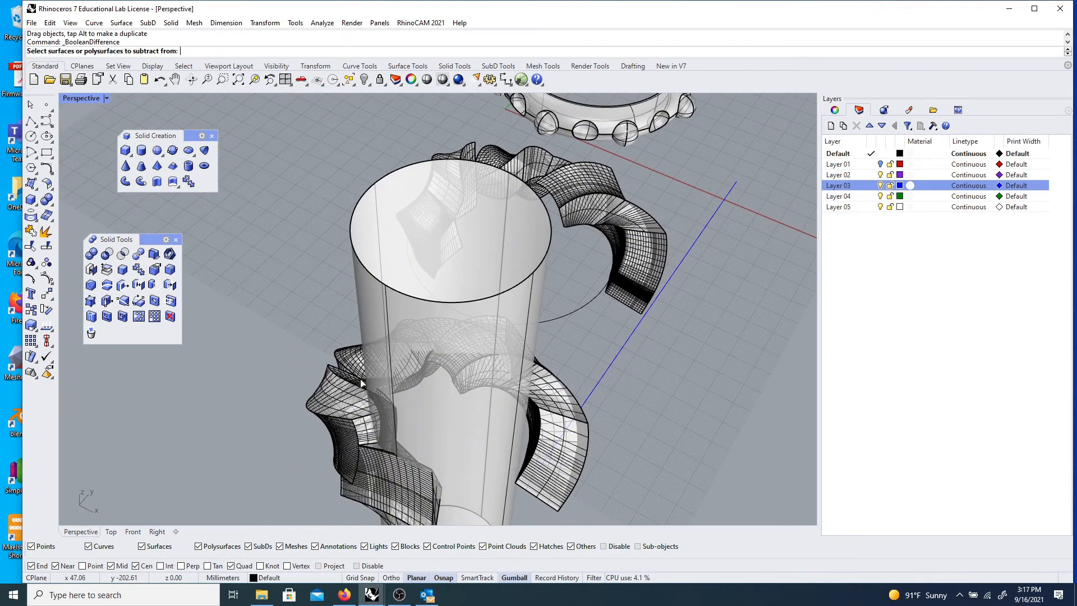
click(352, 396)
key(Return)
click(367, 275)
key(Return)
right_drag(301, 255, 420, 323)
scroll(373, 295, up, 6)
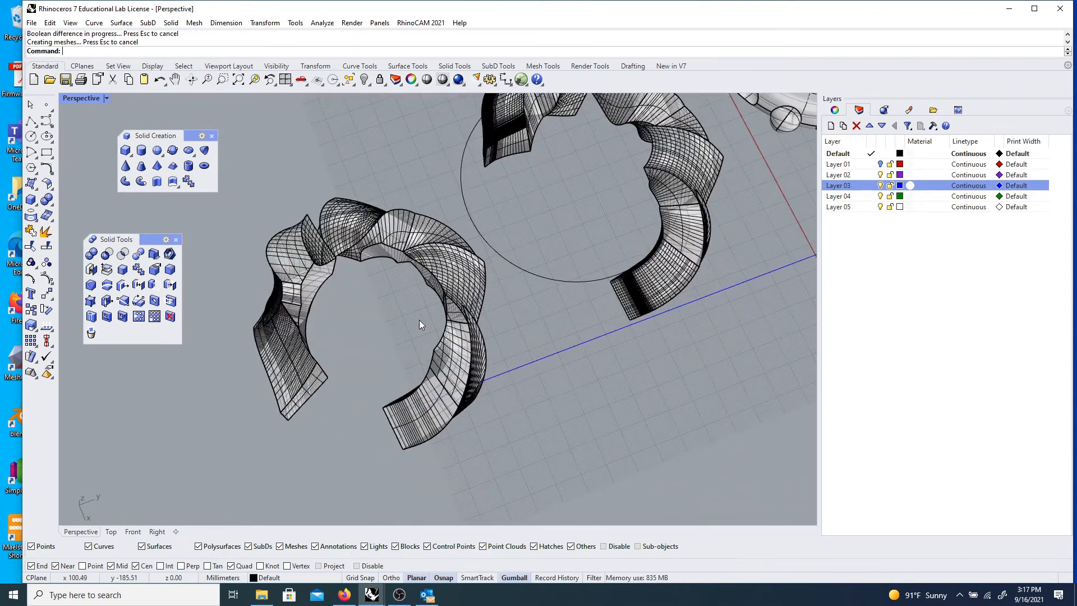
scroll(394, 306, down, 4)
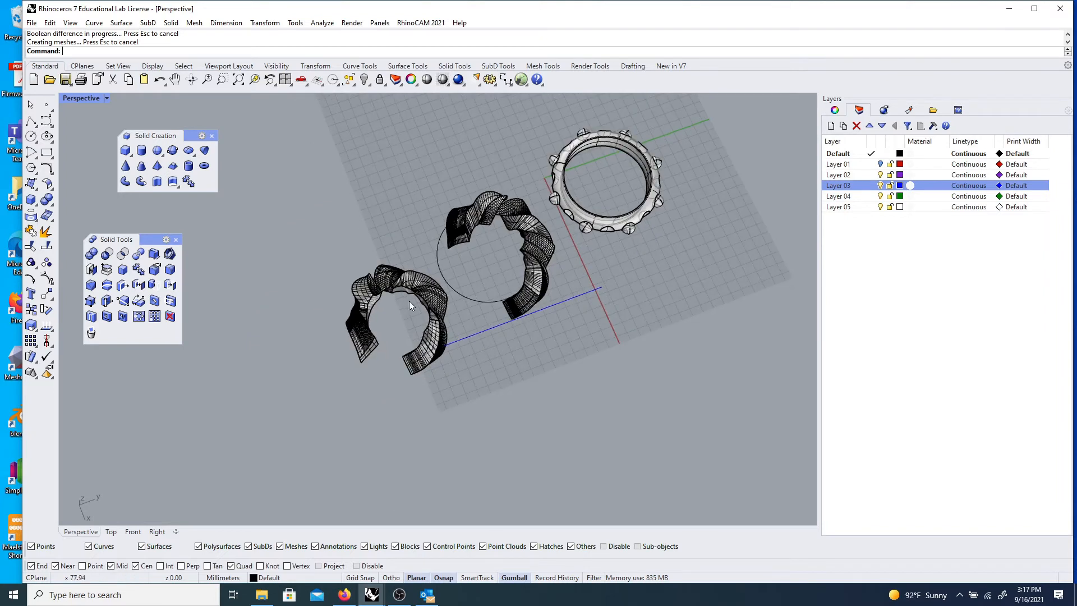
right_drag(422, 300, 467, 291)
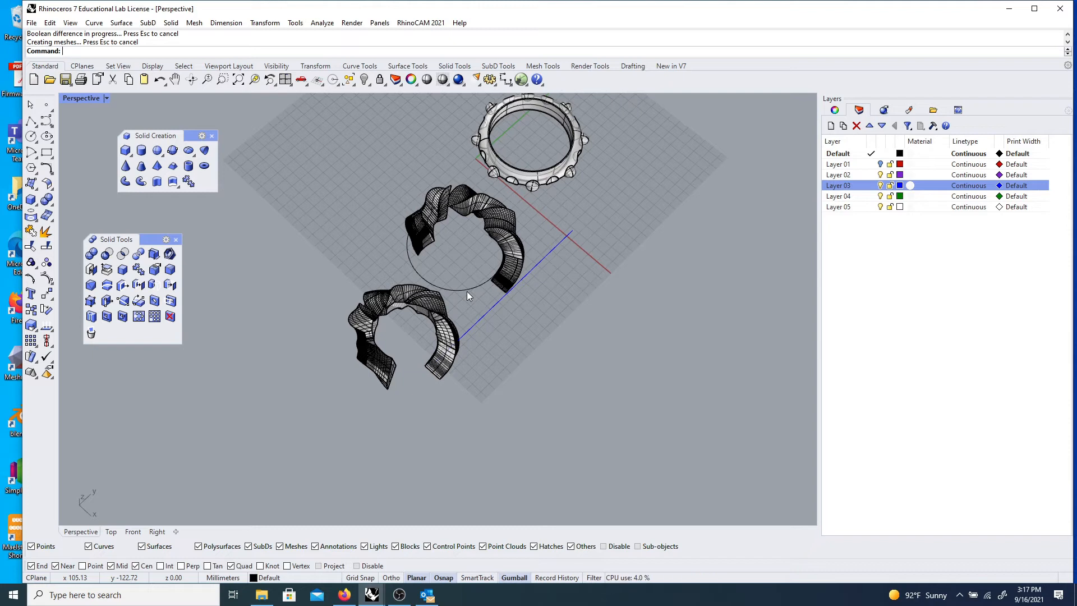
right_drag(313, 312, 337, 266)
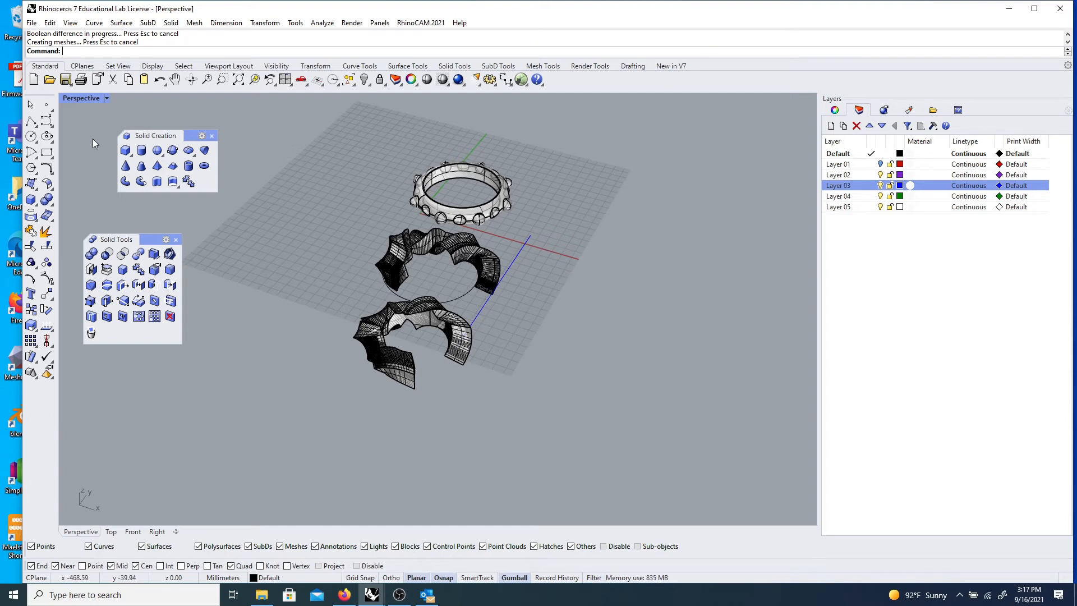
click(29, 121)
right_drag(298, 214, 343, 269)
scroll(344, 269, down, 7)
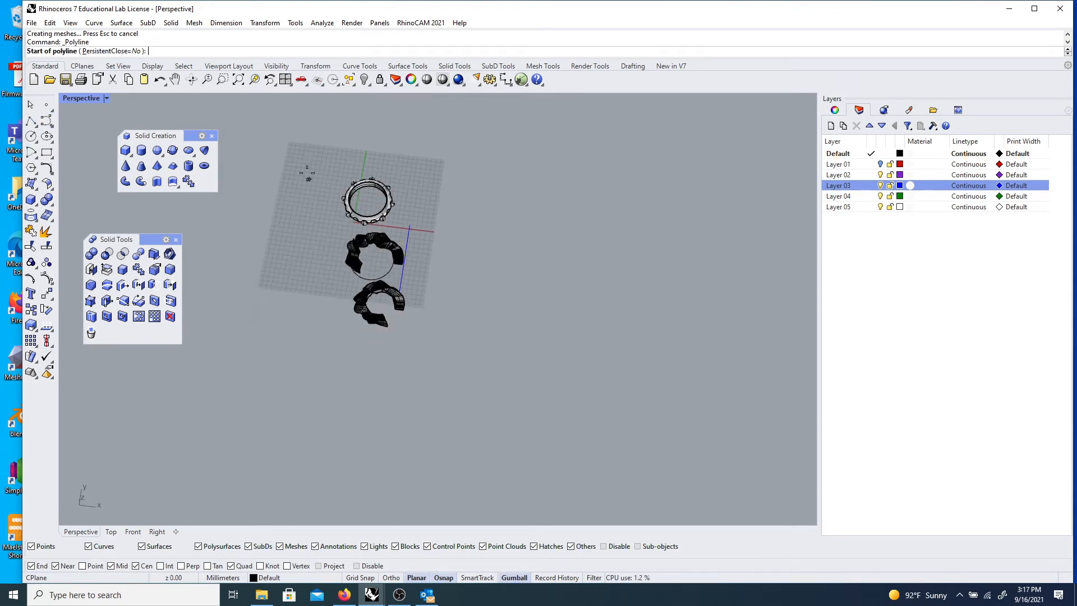
scroll(308, 174, up, 4)
click(315, 163)
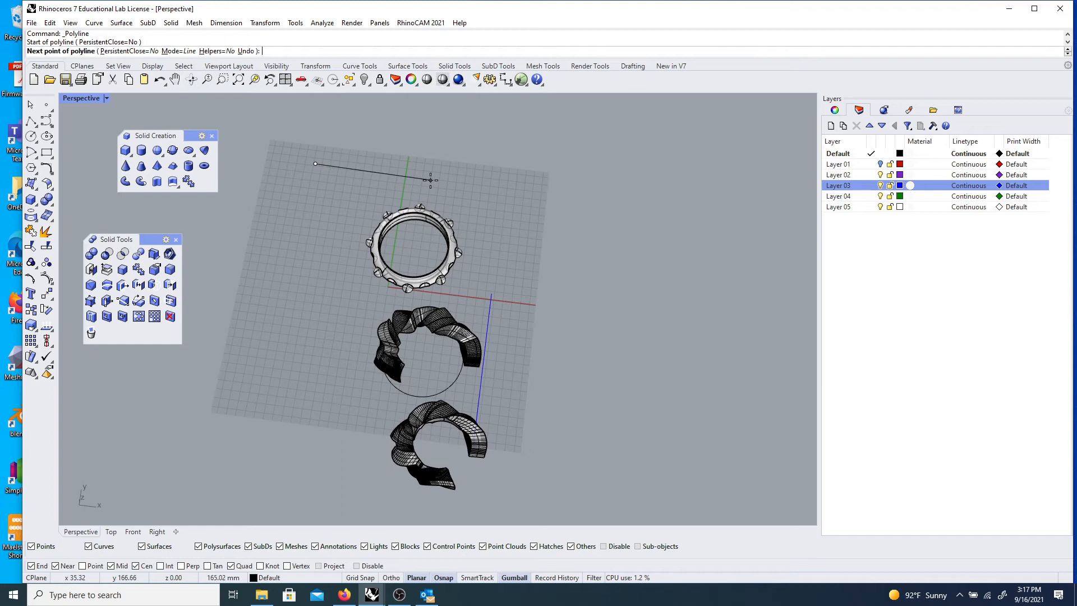
key(Escape)
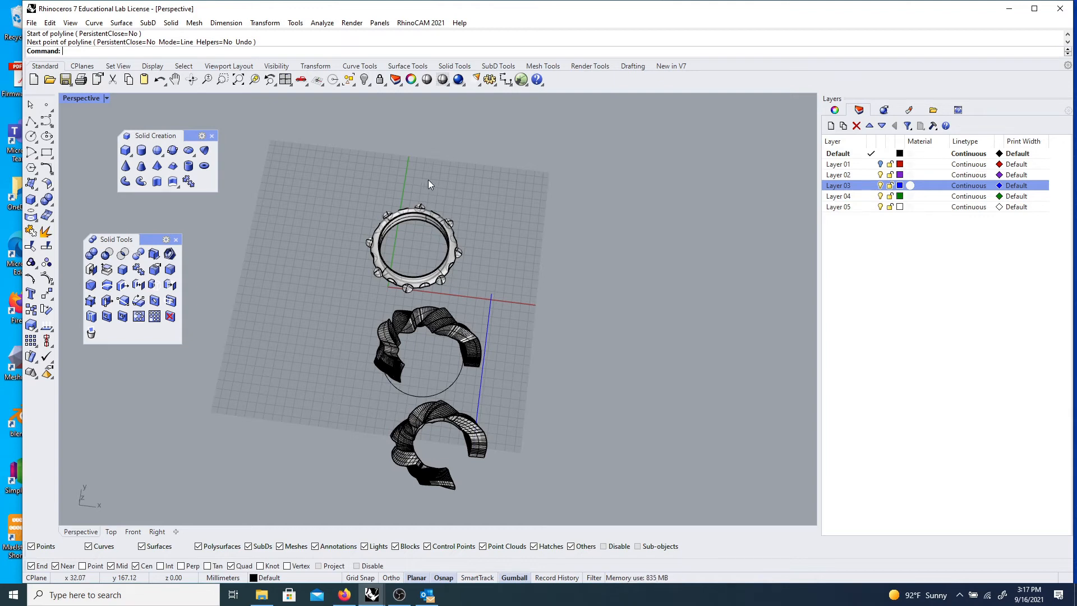
right_drag(390, 171, 456, 122)
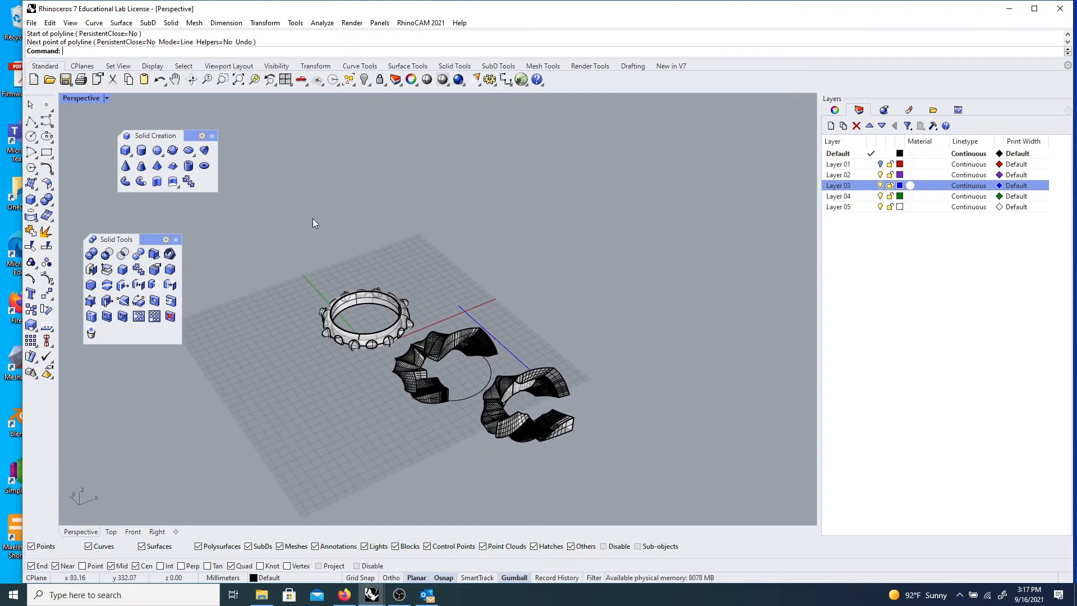
scroll(312, 218, down, 5)
right_drag(382, 238, 395, 196)
scroll(392, 175, up, 5)
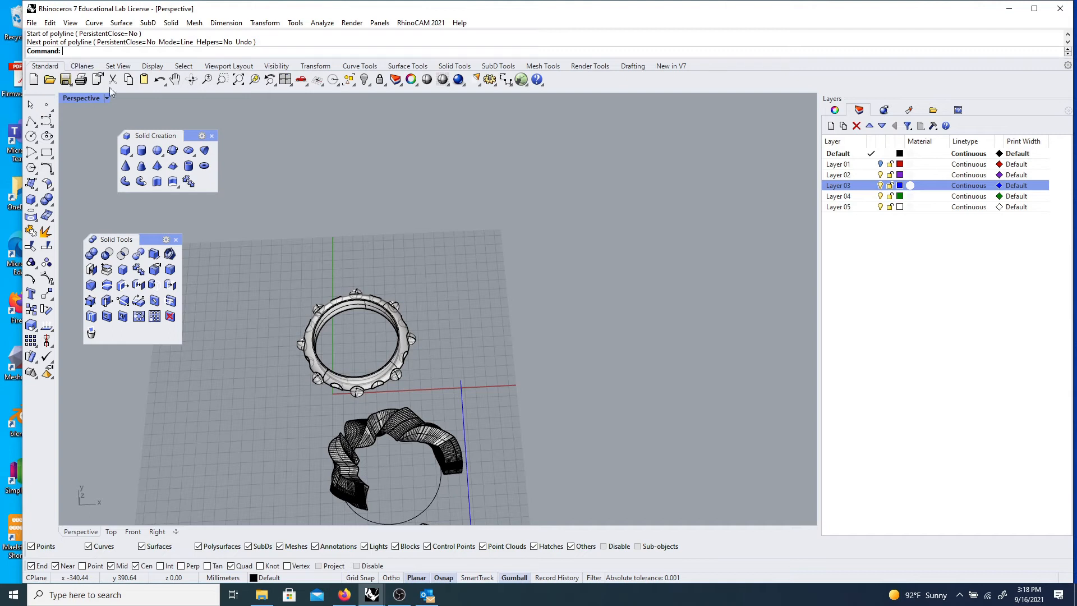
click(31, 121)
click(286, 222)
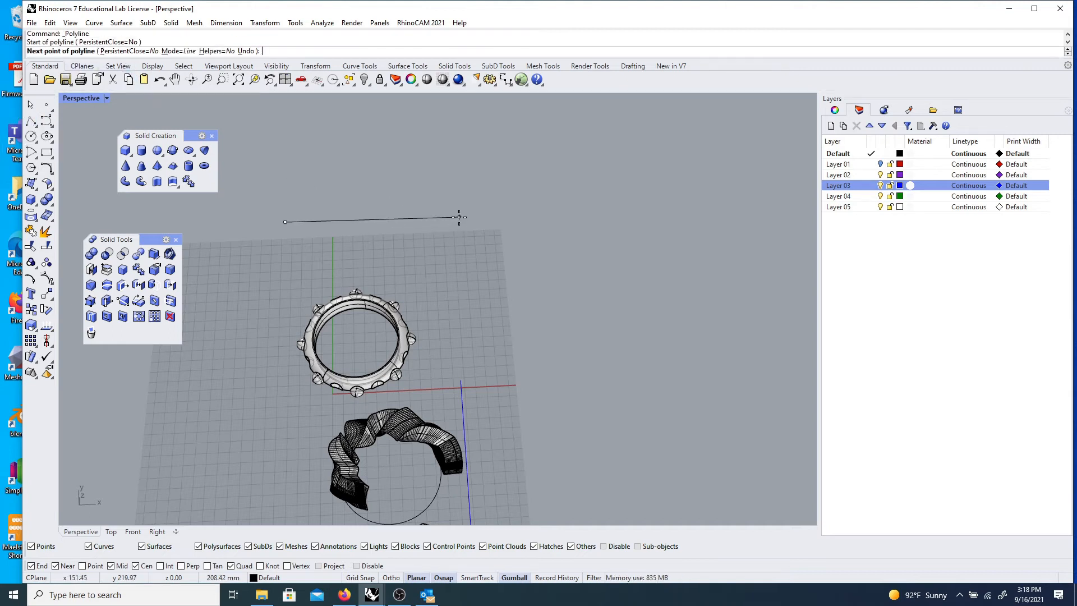
key(Escape)
- Draw a flat circle about 101 mm in diameter on the far side of the beaded ring, near the green axis end
click(32, 135)
click(336, 212)
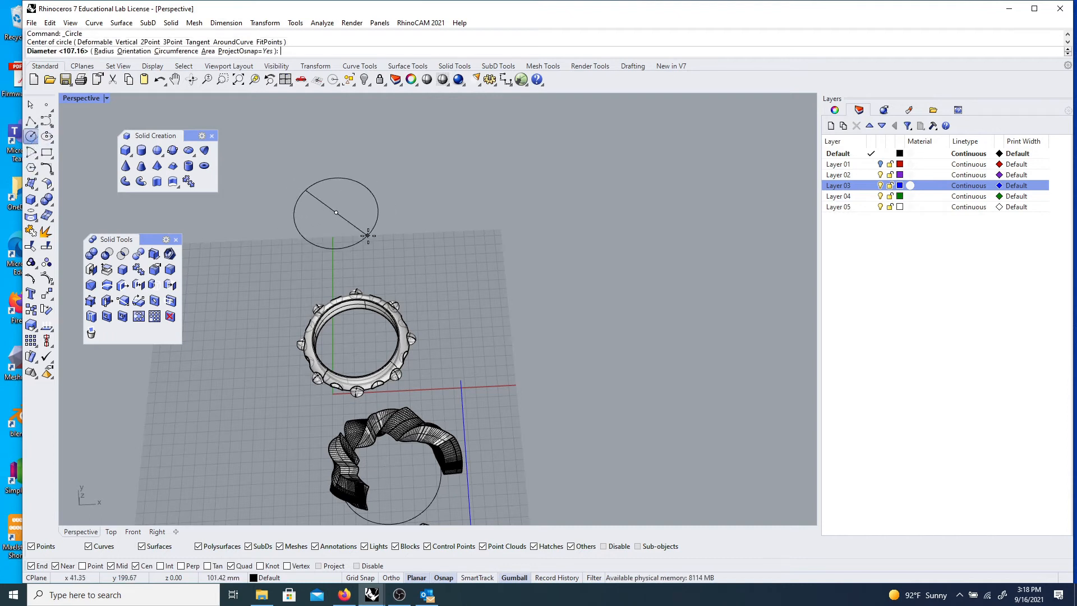
click(368, 234)
right_drag(368, 235, 389, 176)
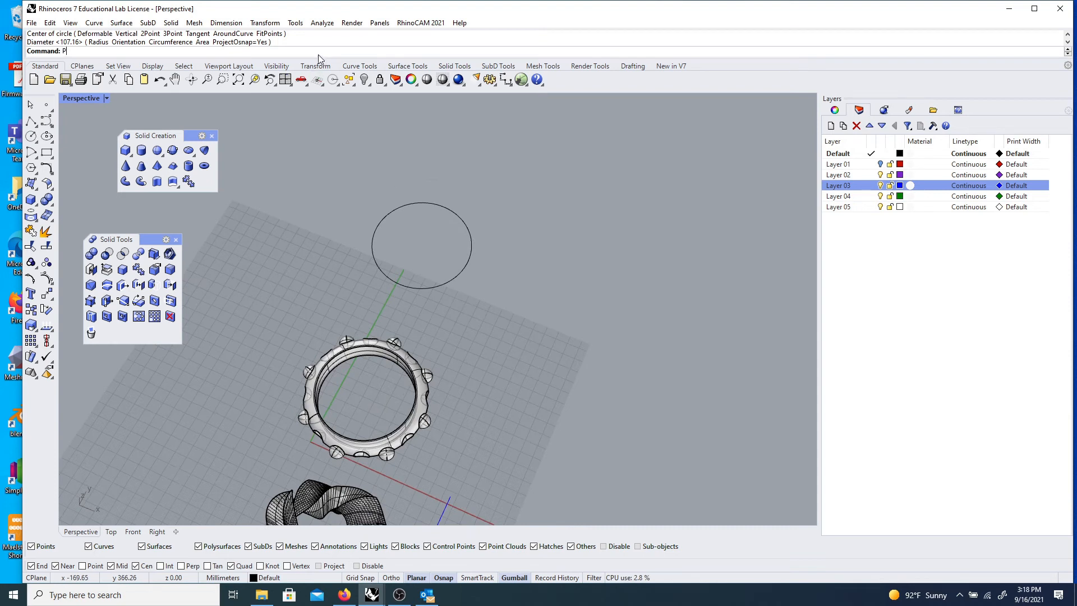
- Start a Pipe along the new circle and give it a starting radius of about 9 mm
key(Return)
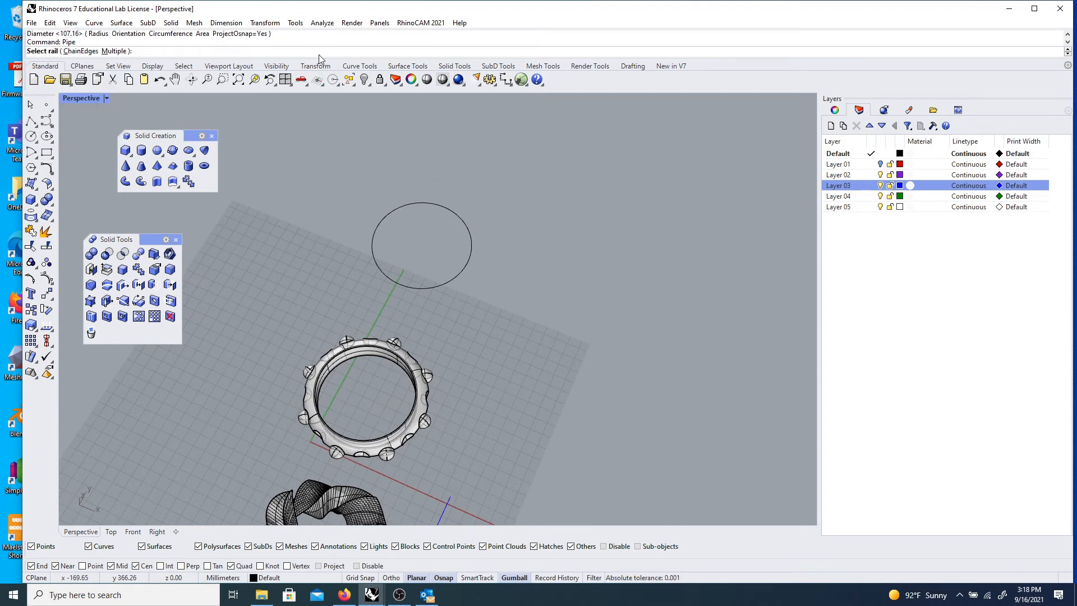
click(400, 210)
scroll(442, 248, up, 3)
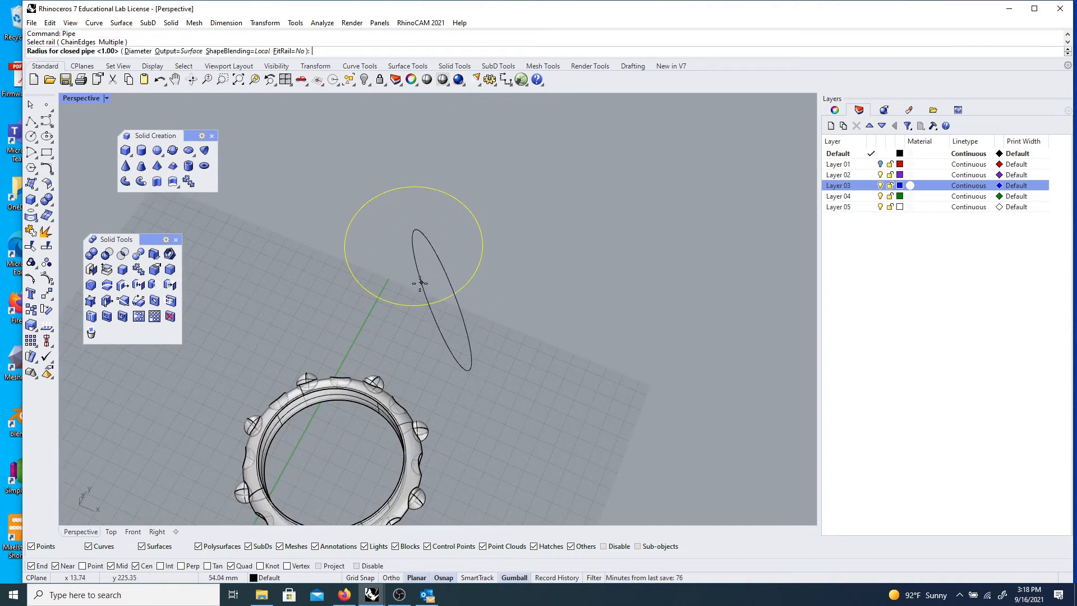
right_drag(472, 306, 421, 440)
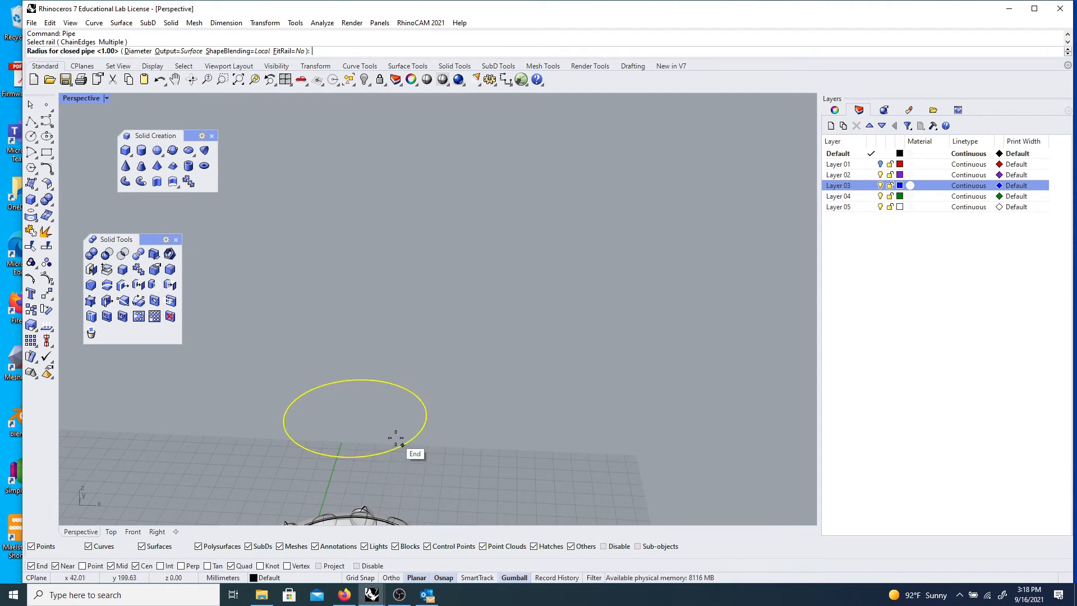
click(395, 436)
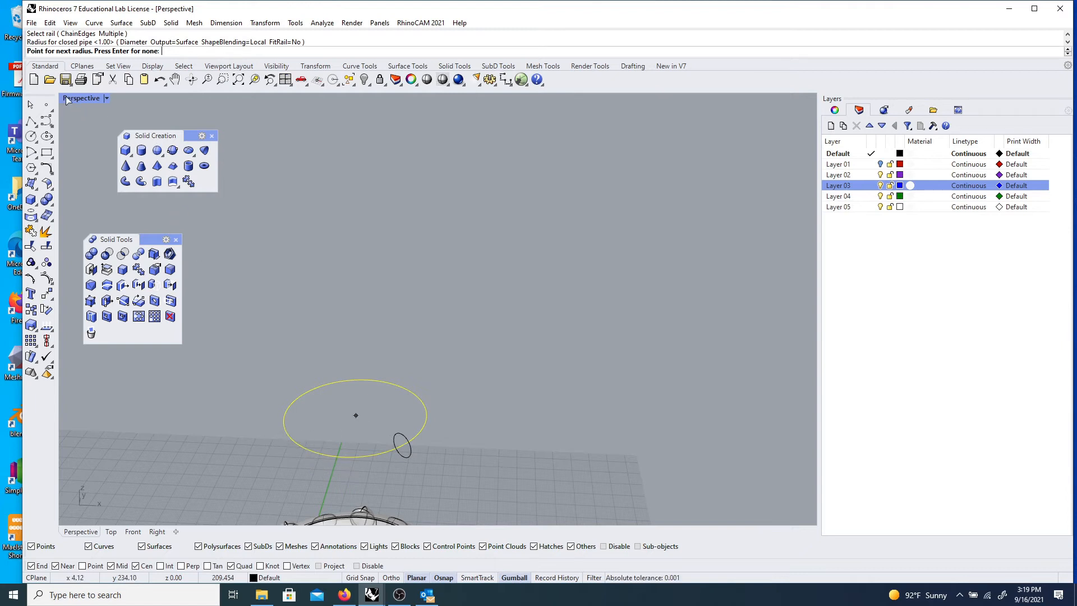
- Add pipe radii of about 13, 6.4 and 24 mm at three successive points around the circular rail
click(329, 456)
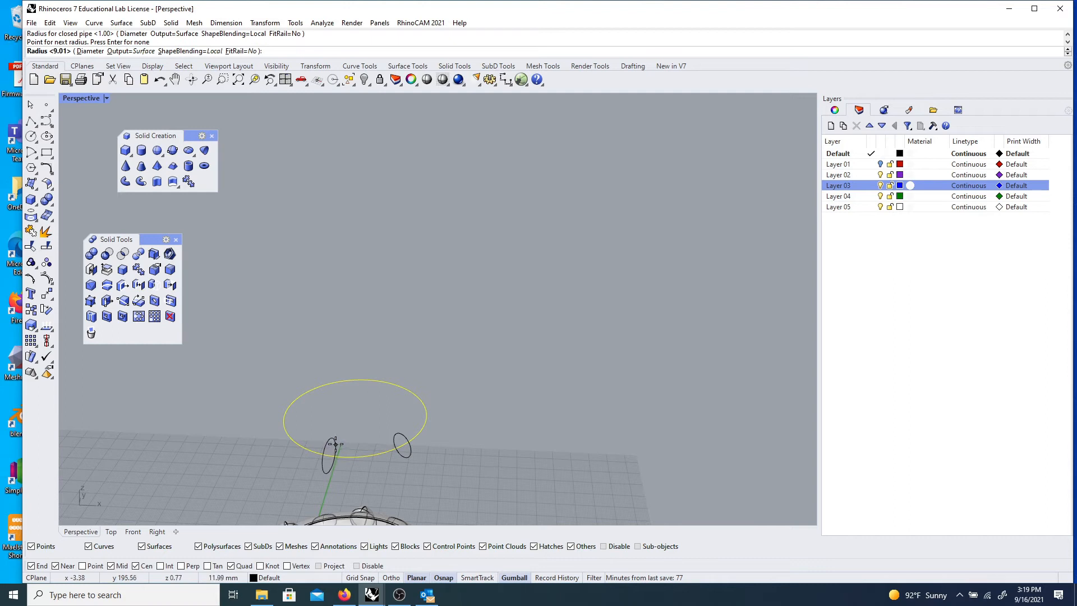
click(335, 443)
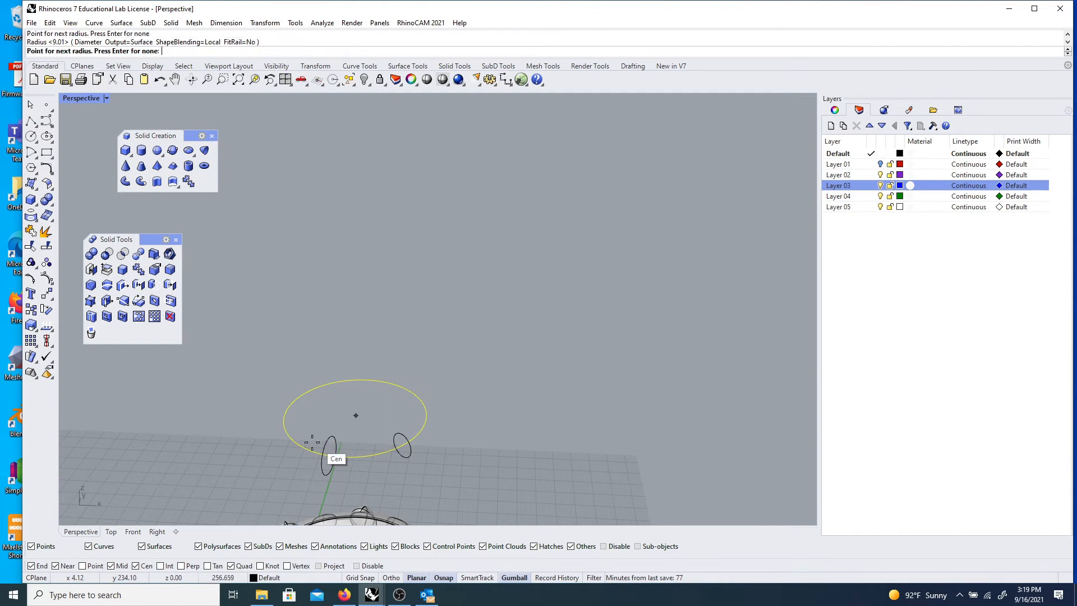
click(284, 424)
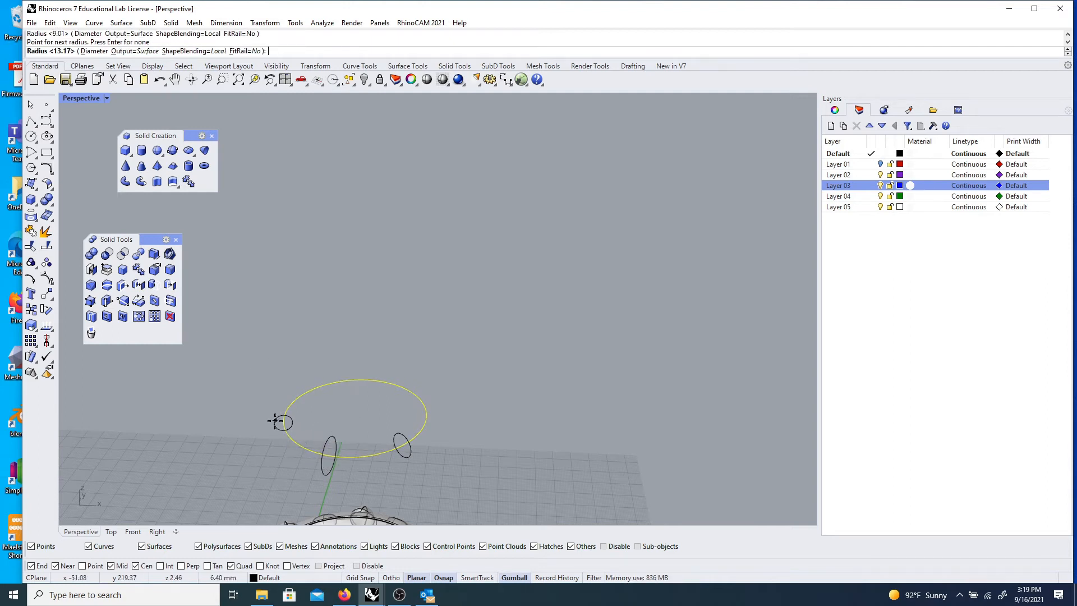
click(275, 407)
click(288, 404)
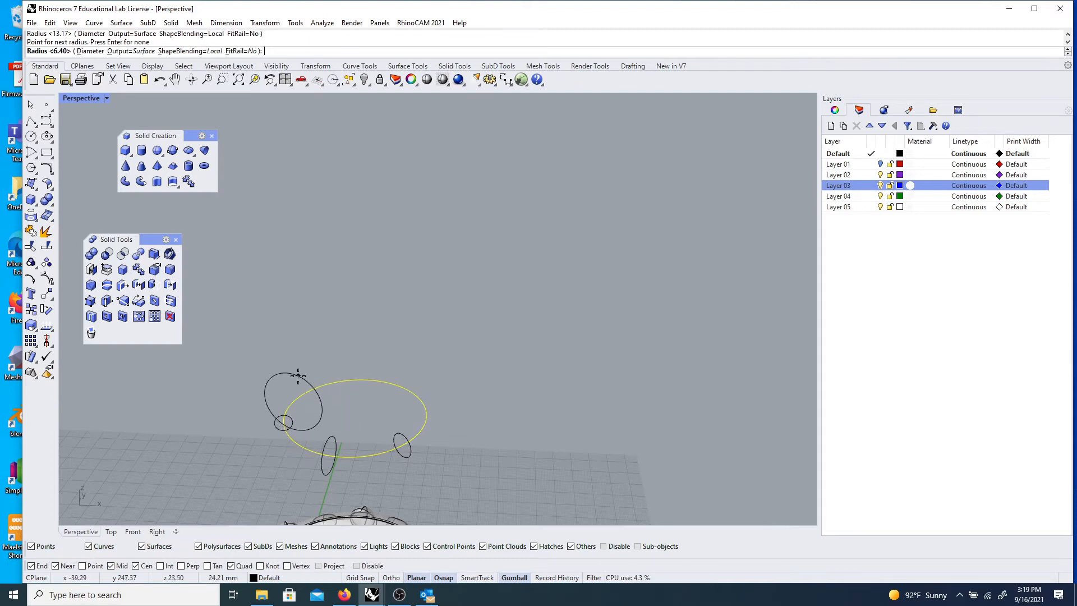
click(296, 376)
- Place one more radius just past the largest section on the rail and complete the variable-thickness pipe
click(331, 383)
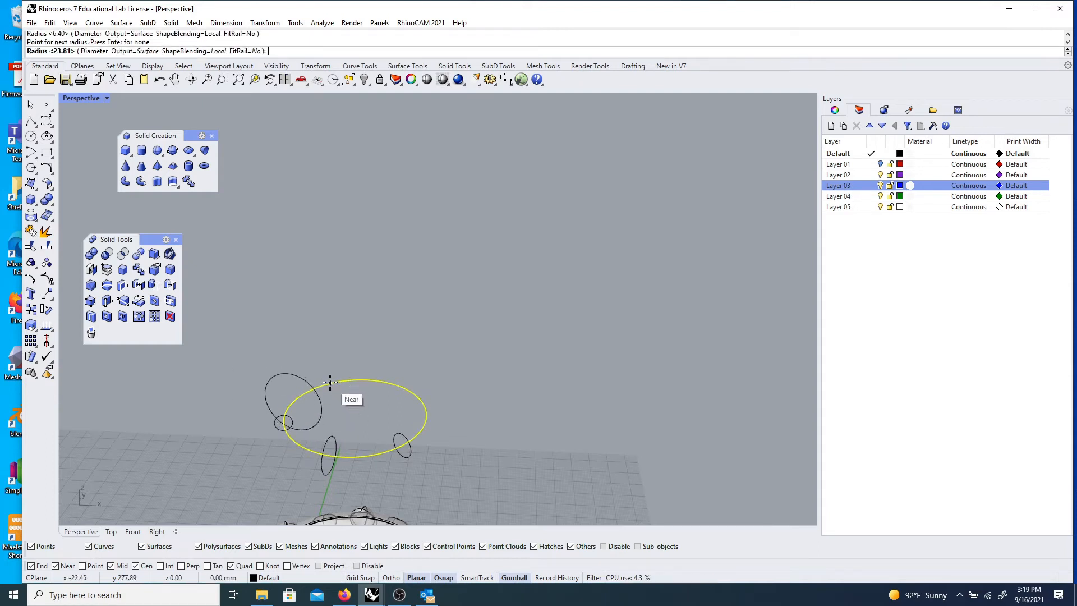
right_drag(320, 378, 428, 259)
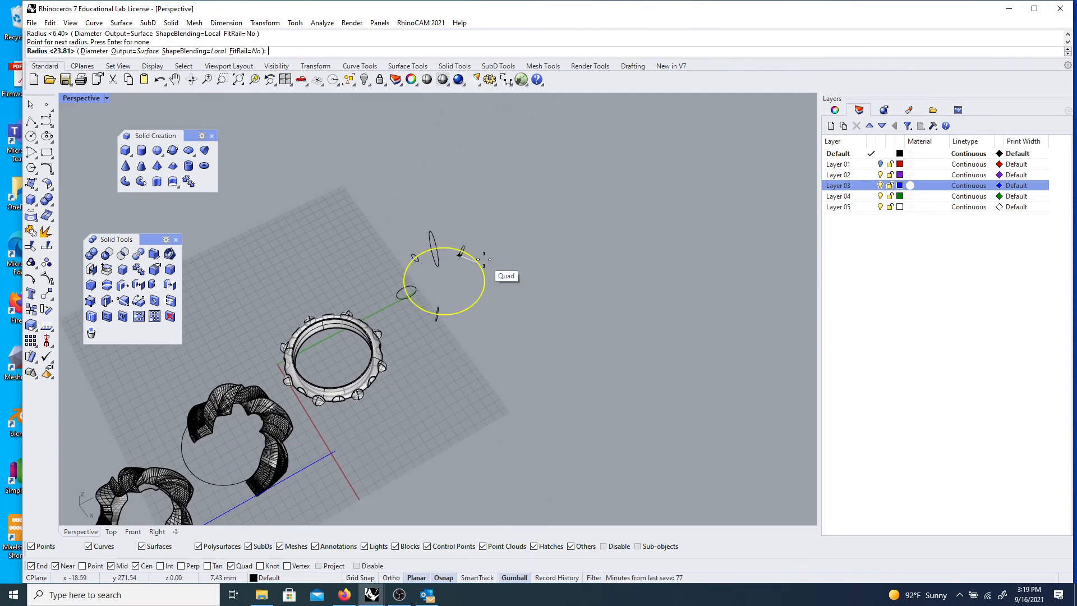
scroll(483, 257, up, 5)
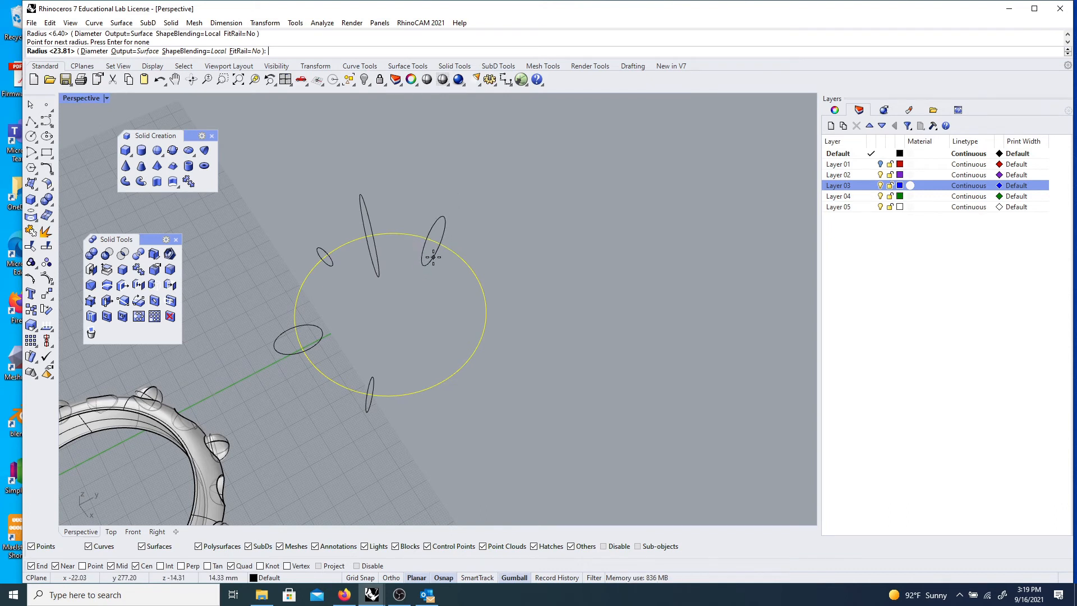
scroll(425, 261, up, 4)
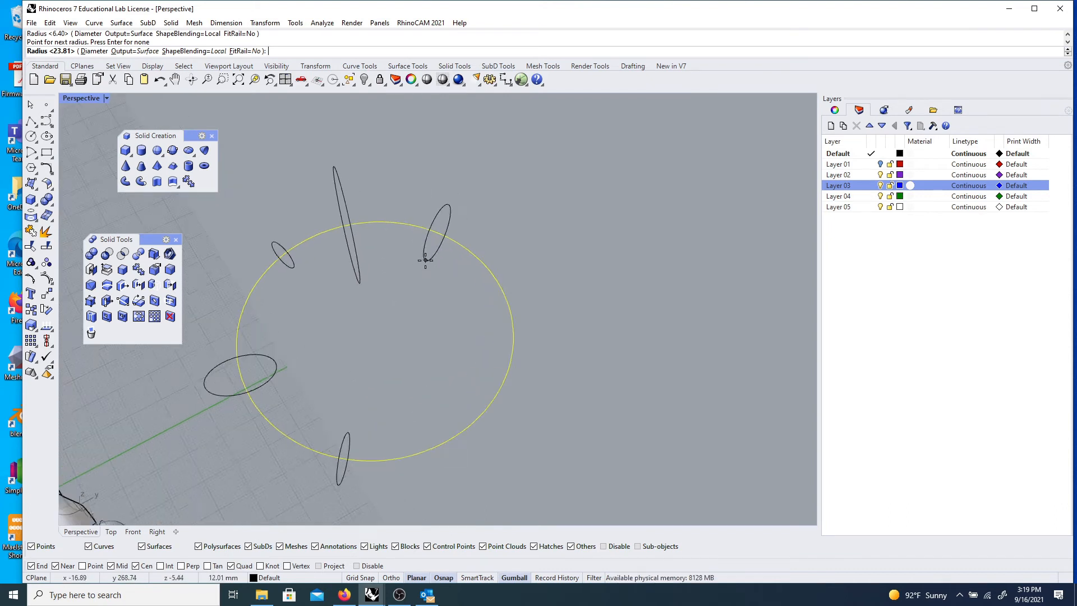
click(432, 252)
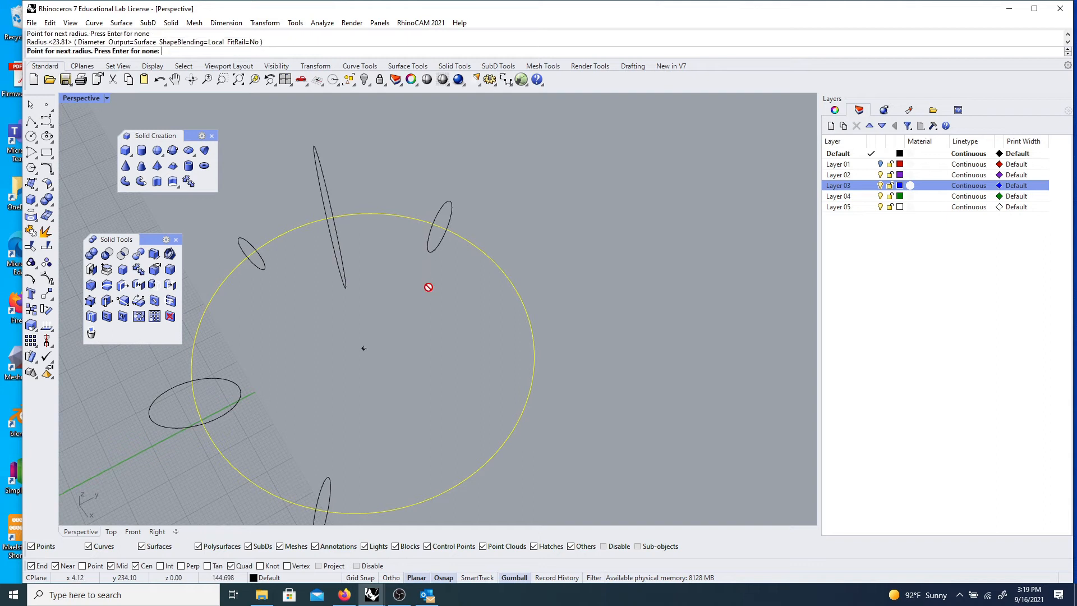
scroll(297, 247, down, 1)
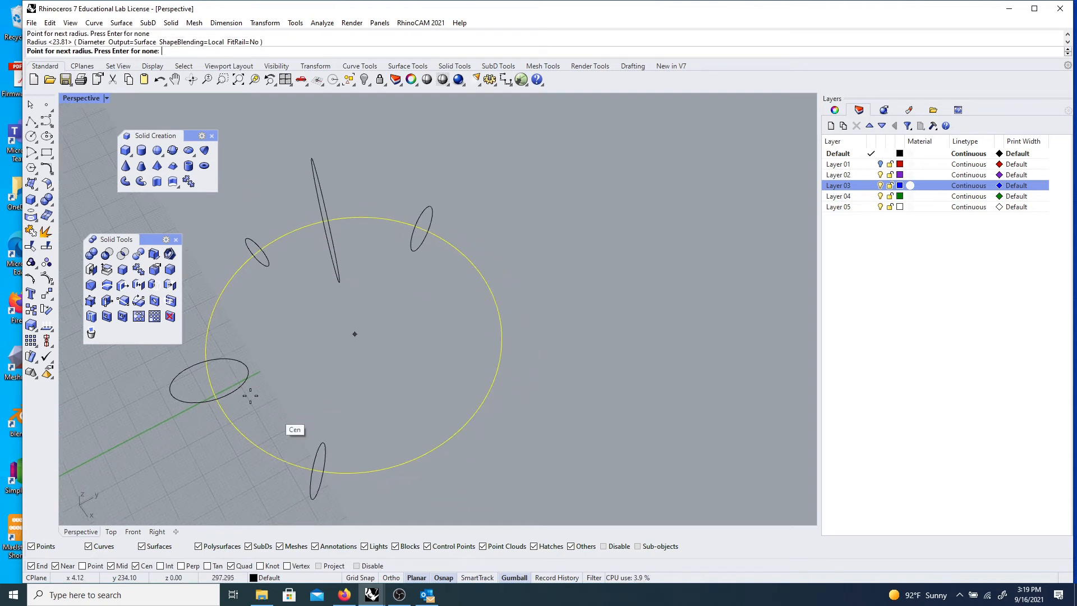
right_drag(443, 343, 358, 378)
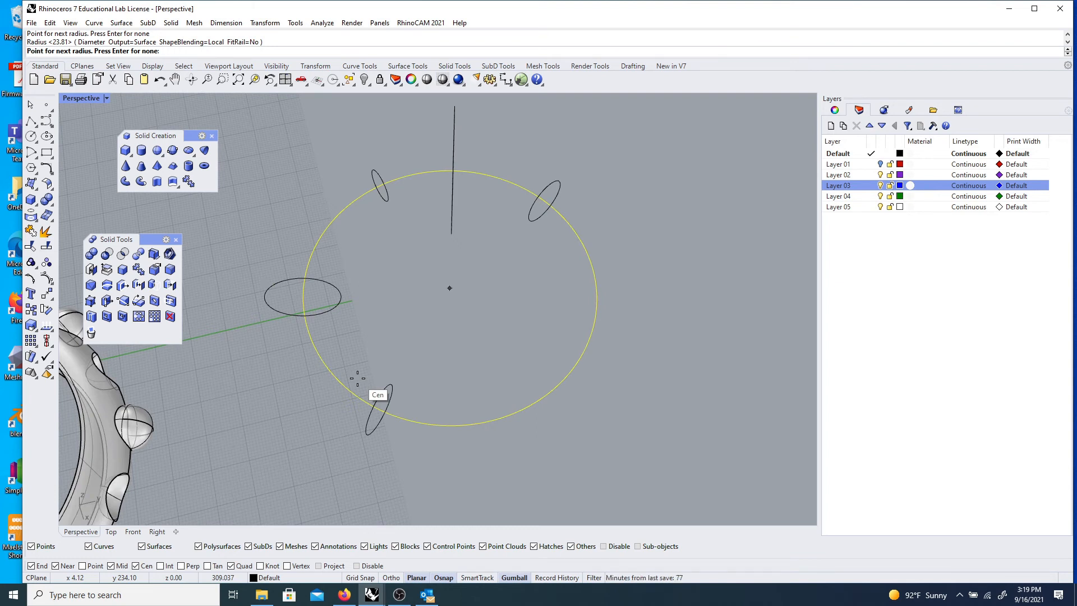
key(Return)
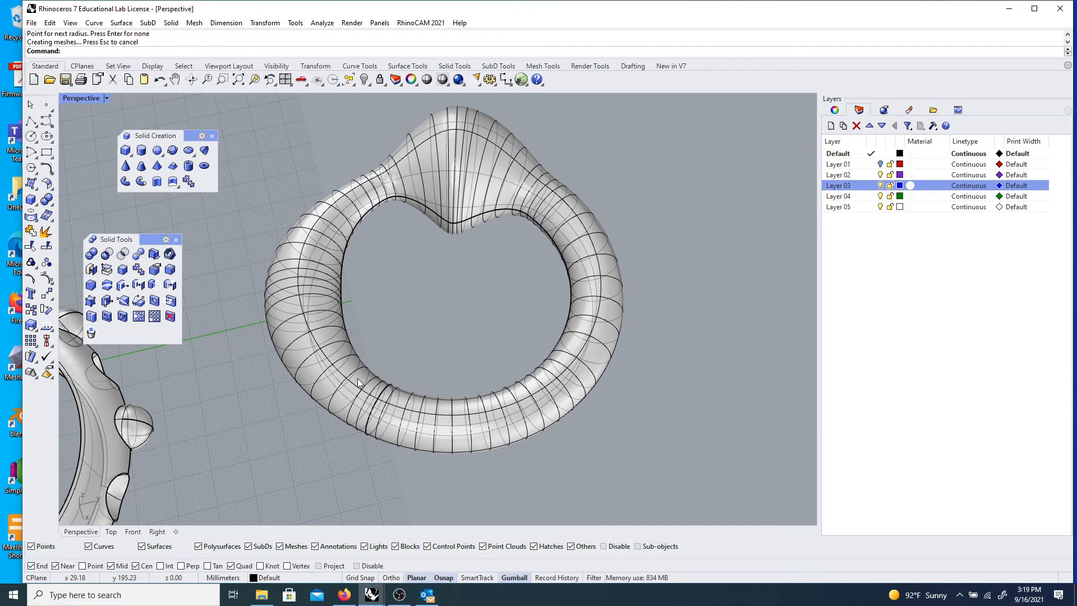
- Create a vertical solid cylinder centred in the pipe ring, overlapping its inner wall and extending above and below it on both sides
mouse_move(343, 374)
right_down()
mouse_move(305, 378)
mouse_move(319, 429)
mouse_move(339, 408)
right_up()
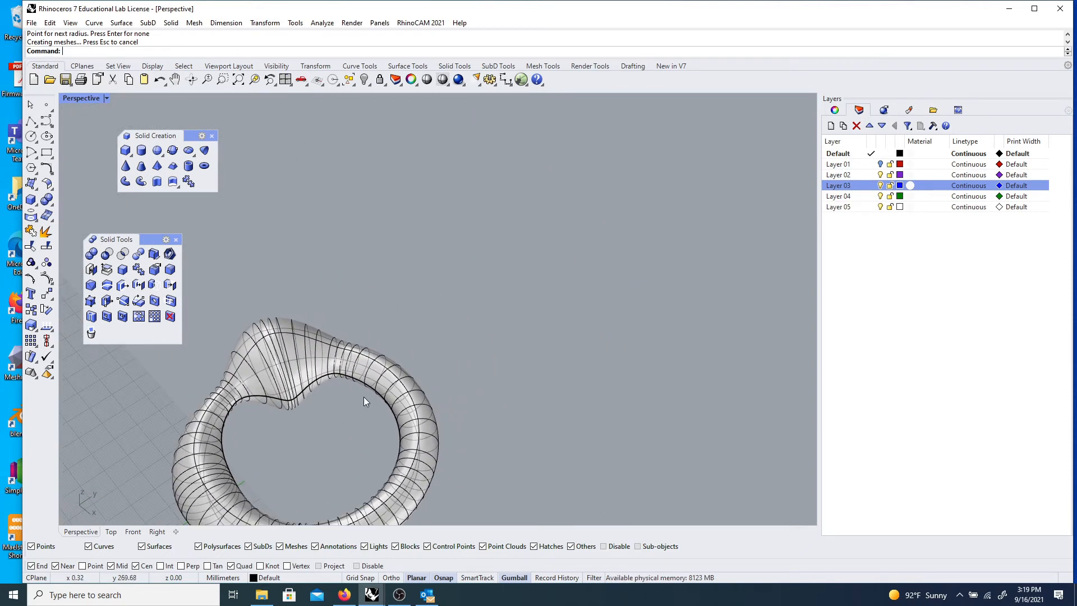
scroll(377, 394, down, 4)
right_drag(440, 384, 302, 408)
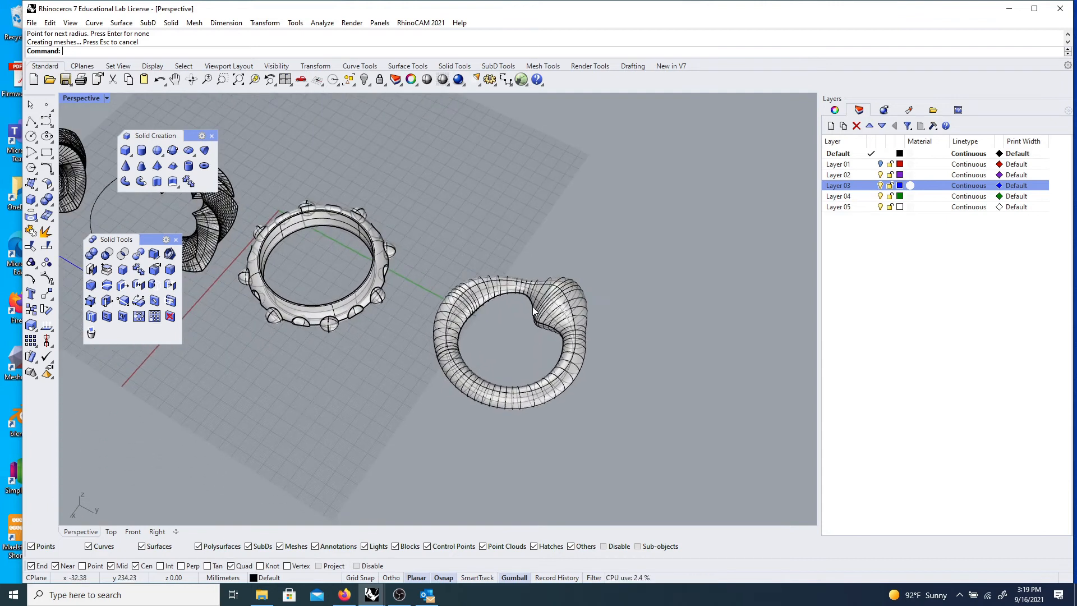
scroll(517, 322, up, 5)
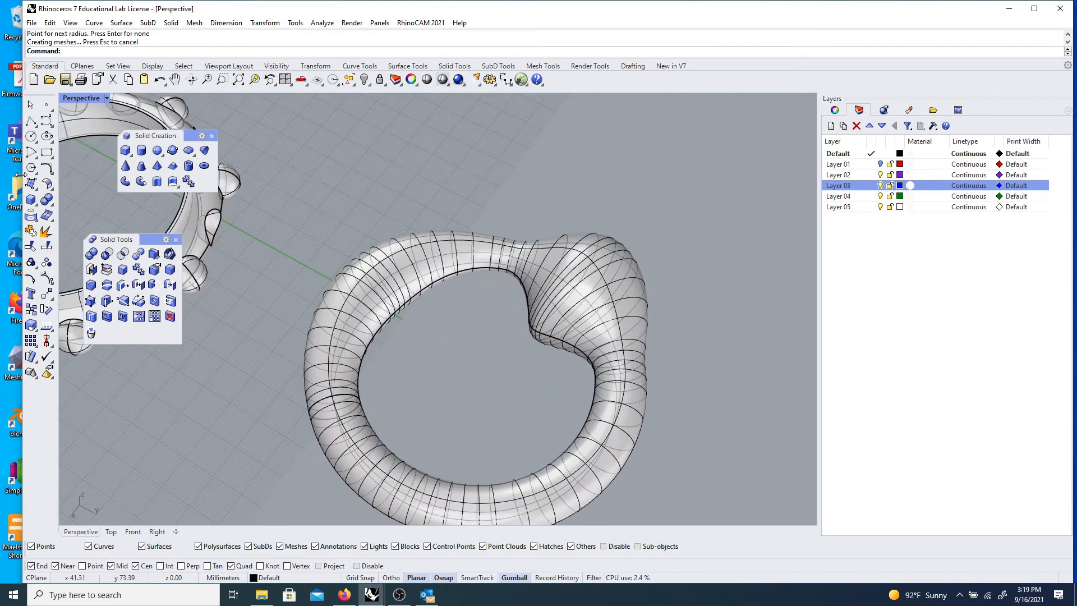
click(30, 136)
click(30, 205)
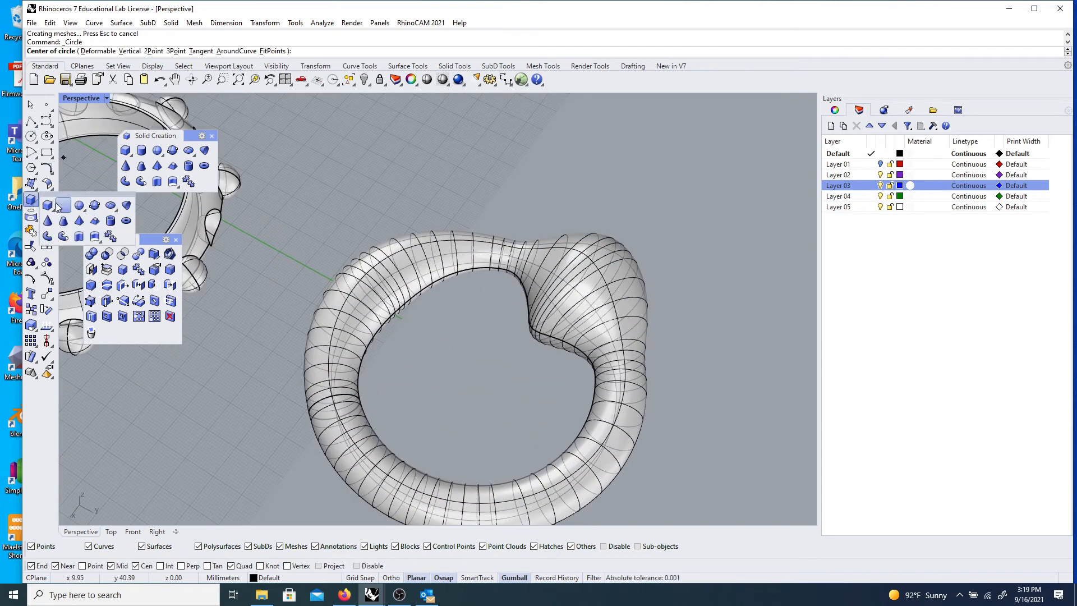
click(62, 206)
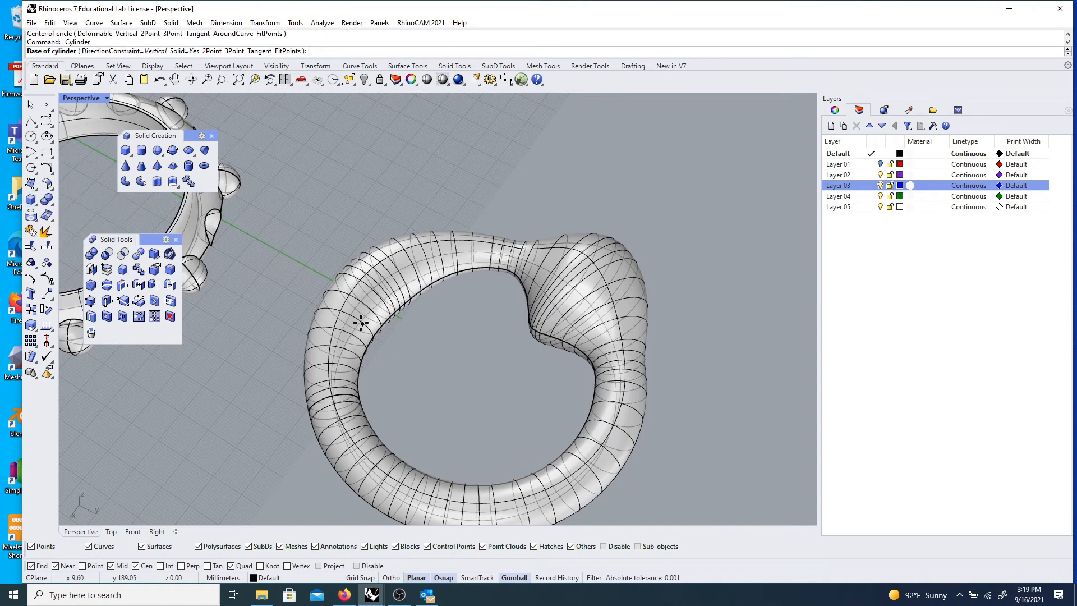
click(476, 371)
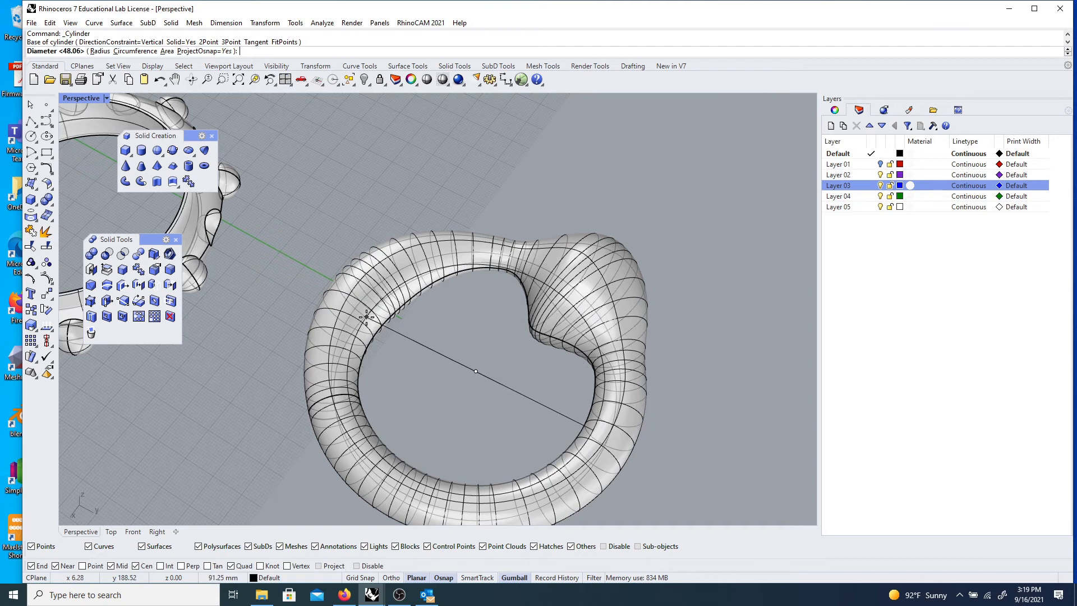
click(398, 330)
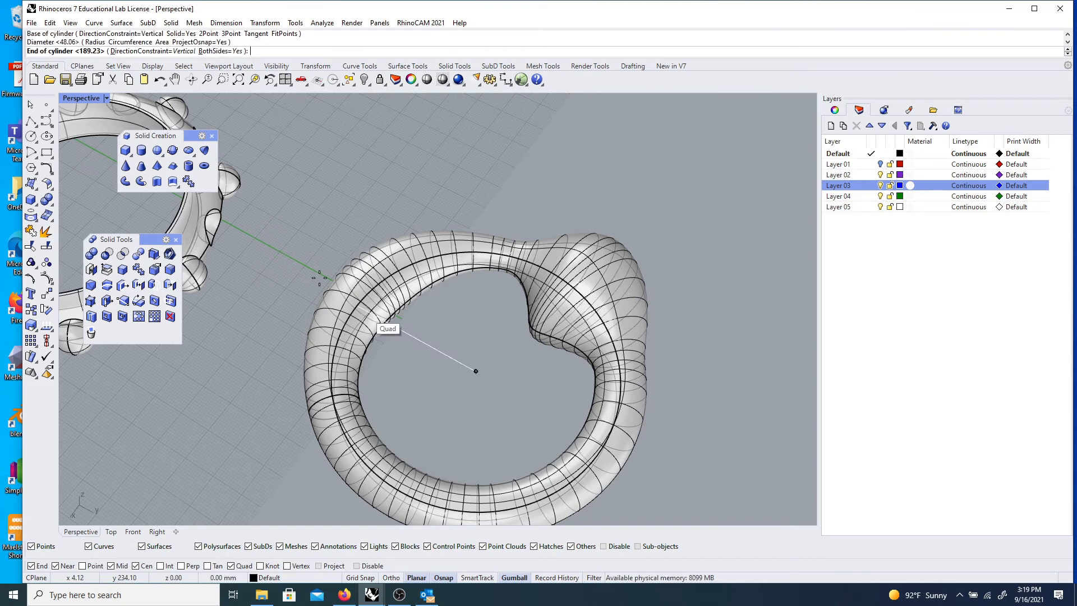
click(313, 233)
right_drag(310, 324, 323, 305)
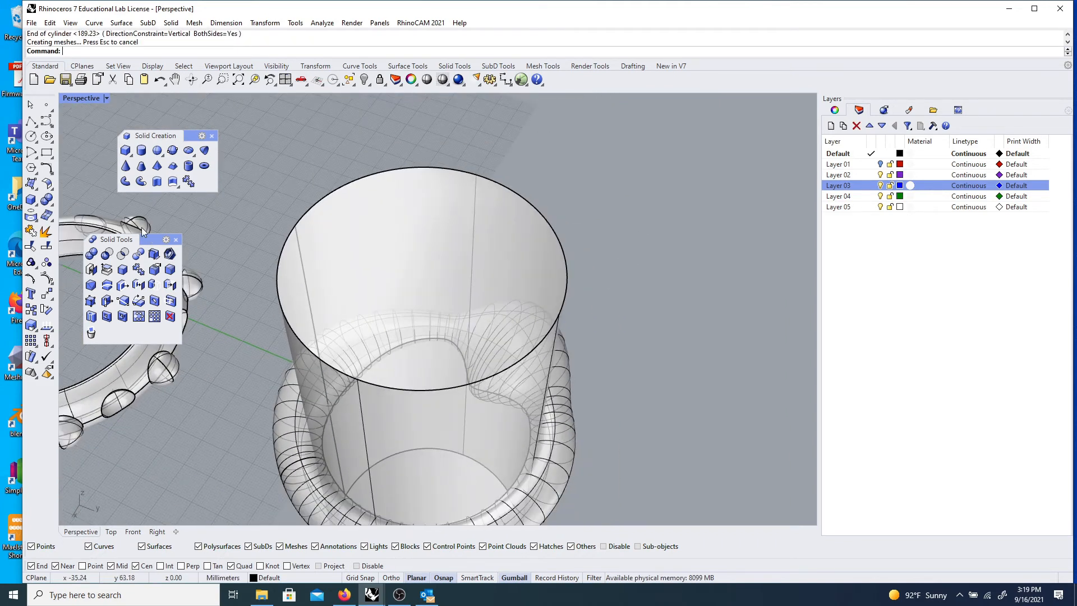
- Subtract the cylinder from the pipe ring with Boolean Difference to cut a round finger opening
click(107, 253)
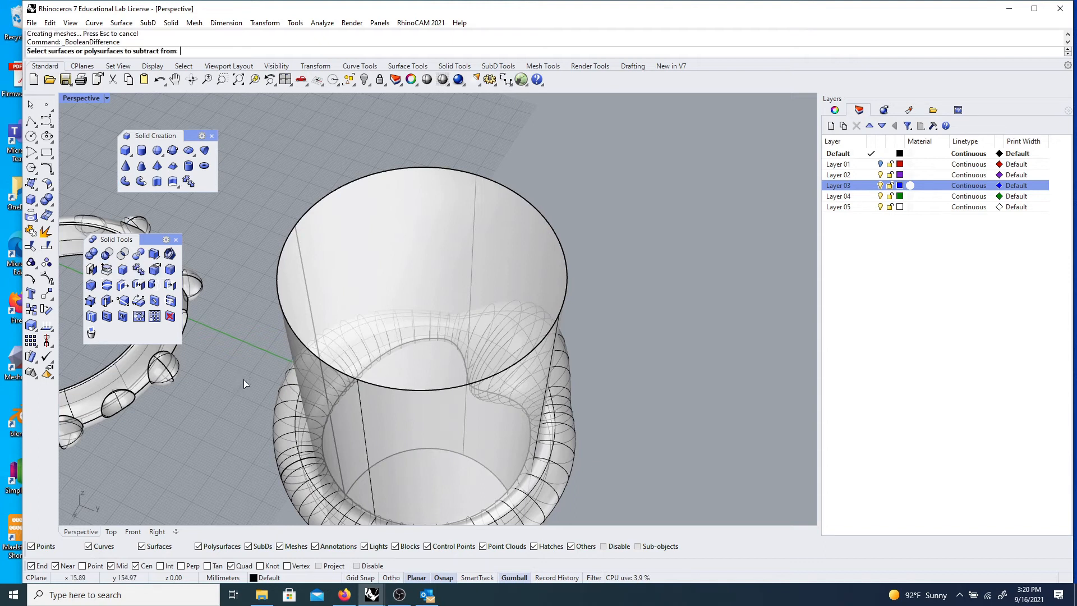
click(291, 439)
key(Return)
click(298, 308)
key(Return)
scroll(251, 284, down, 2)
right_drag(340, 328, 379, 381)
scroll(380, 380, down, 3)
scroll(491, 405, up, 3)
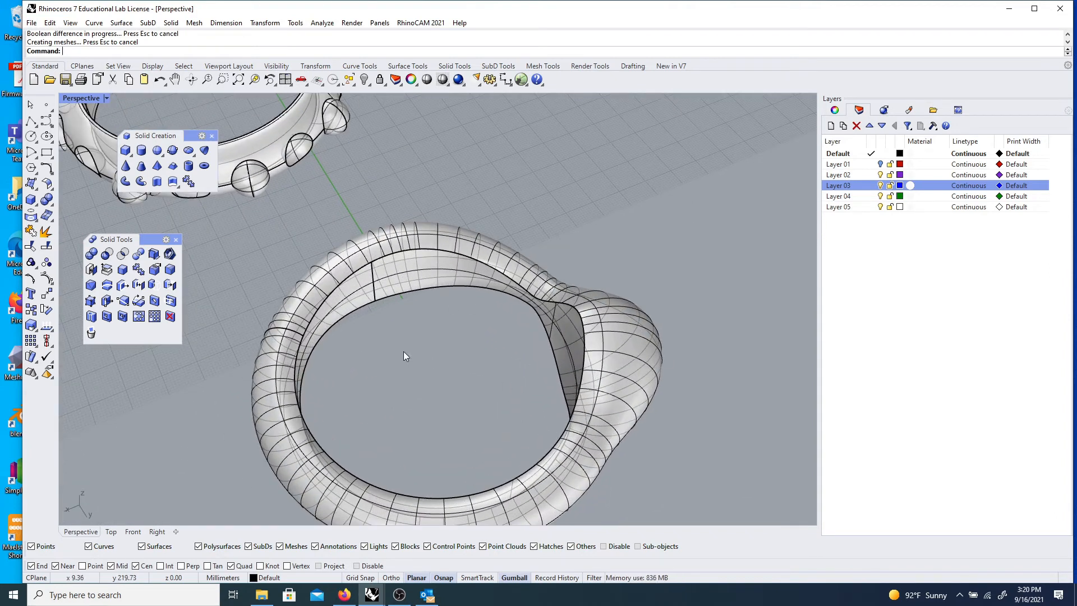
scroll(403, 352, down, 6)
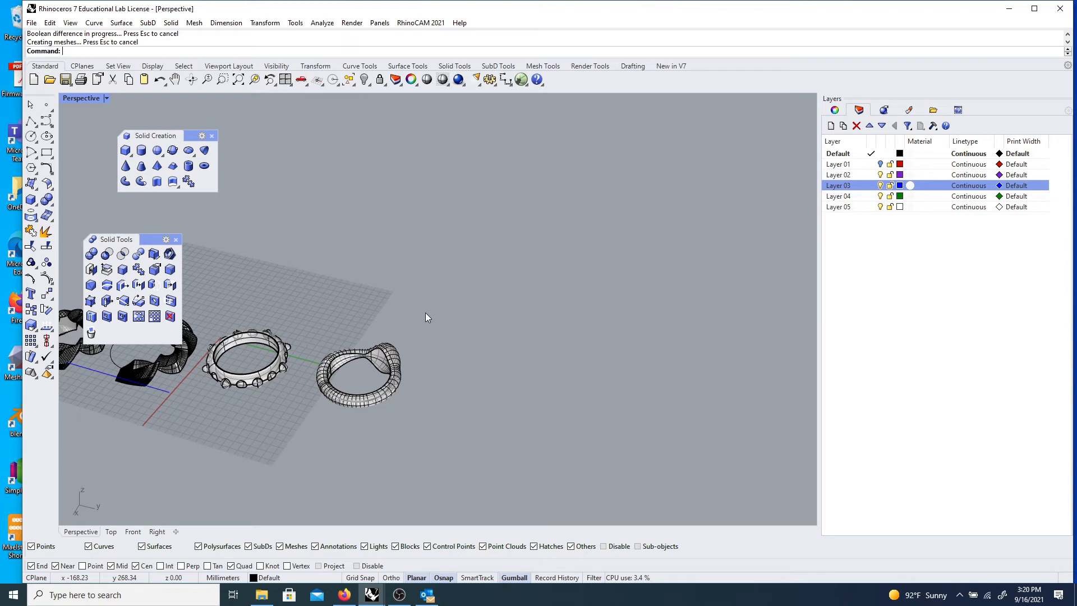
click(46, 135)
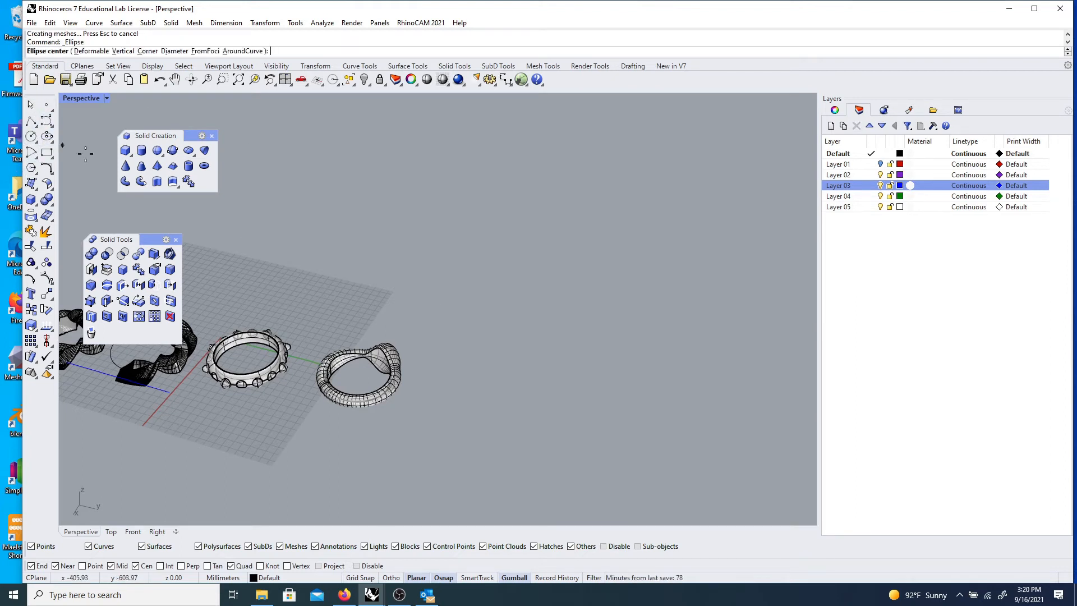
scroll(328, 291, up, 3)
click(328, 290)
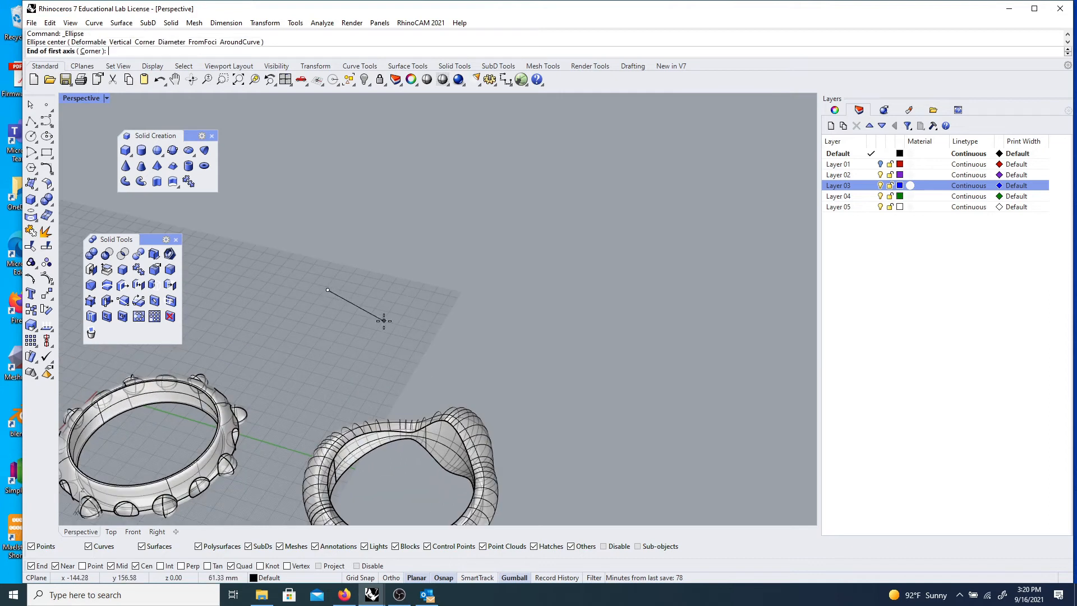
key(Escape)
- Draw a large circle about 111 mm in diameter on the empty part of the construction plane beyond the rings
click(31, 135)
click(329, 280)
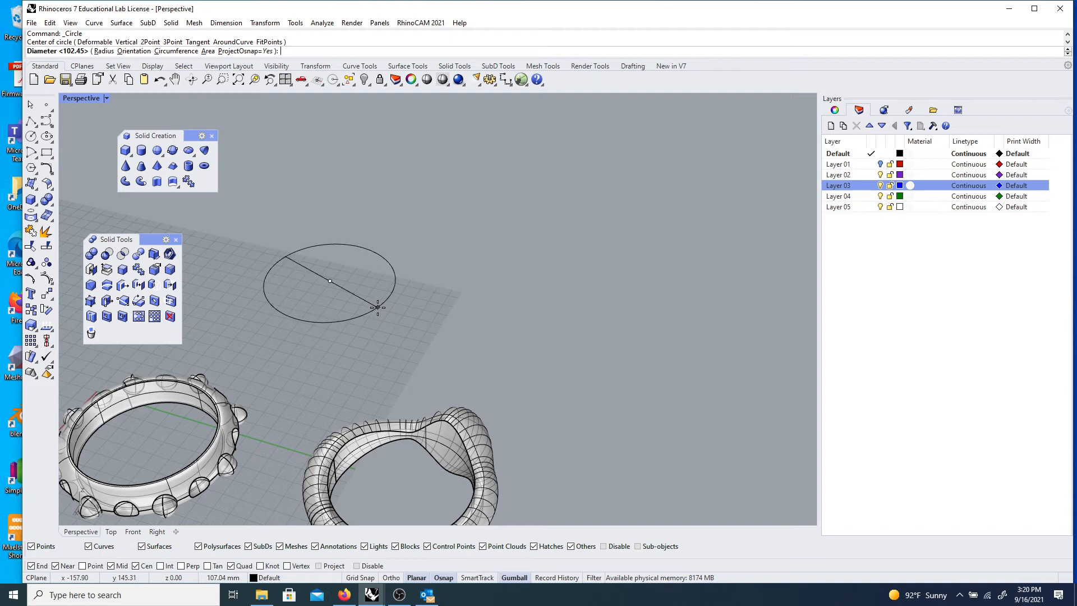
click(380, 308)
right_drag(383, 312, 353, 326)
right_drag(255, 278, 405, 329)
scroll(405, 330, down, 5)
scroll(221, 259, up, 9)
right_drag(298, 289, 309, 308)
scroll(307, 303, down, 3)
scroll(250, 207, up, 2)
shift+right_drag(320, 239, 488, 407)
shift+right_drag(366, 231, 406, 309)
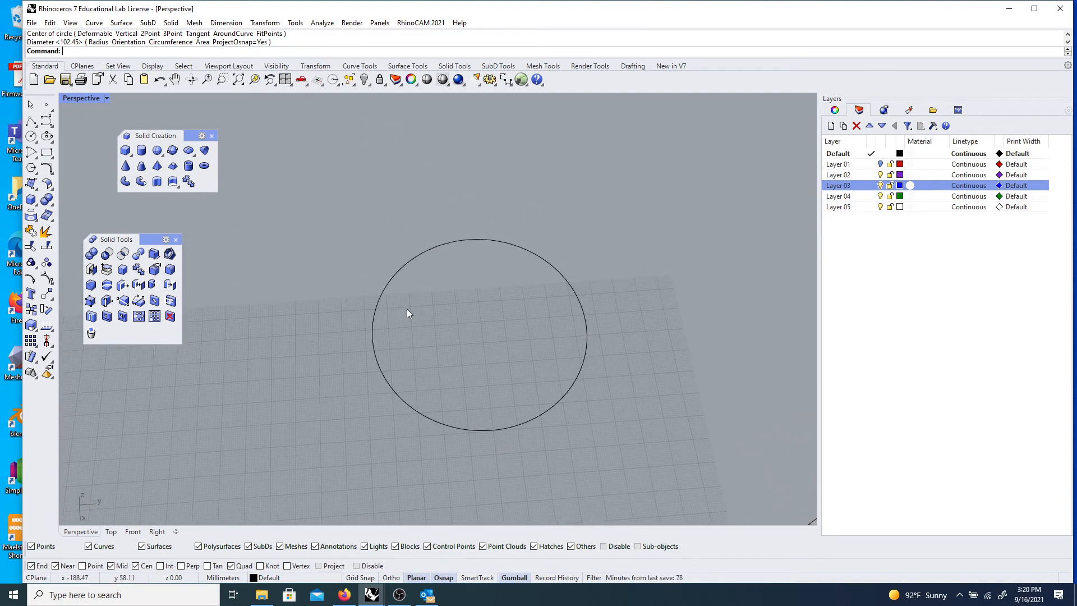
- Draw a small circle about 27 mm in diameter beside the large circle, leaving a gap between them
click(32, 137)
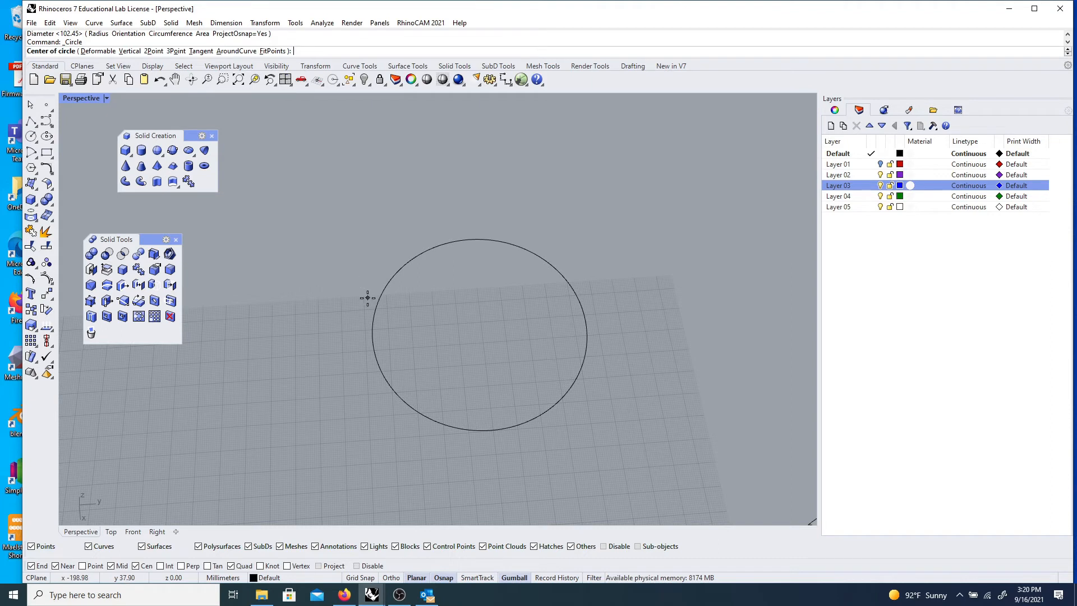
click(261, 317)
scroll(272, 313, up, 2)
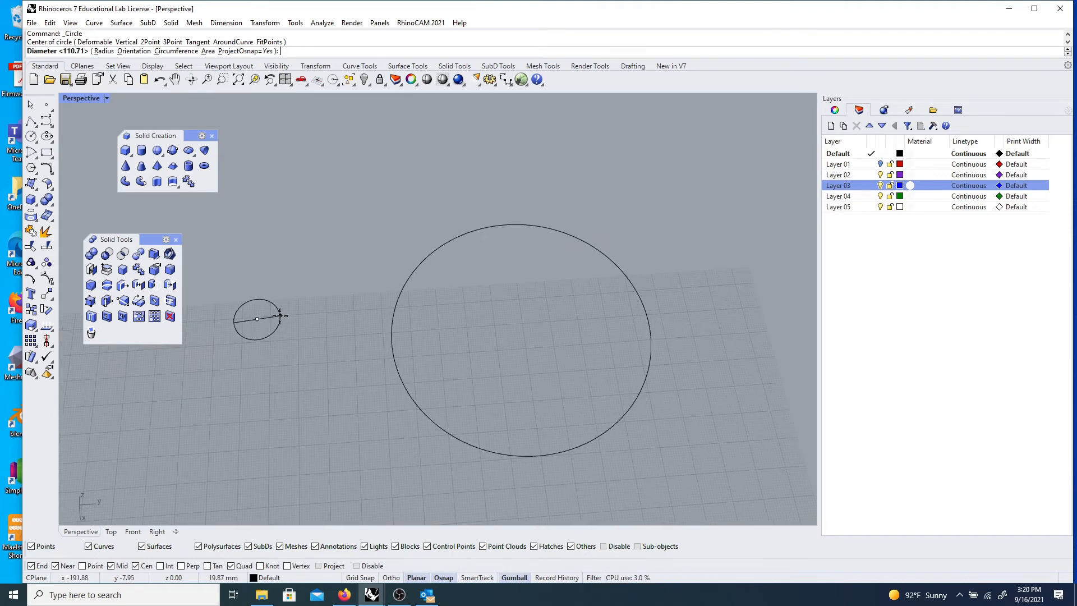
key(shift)
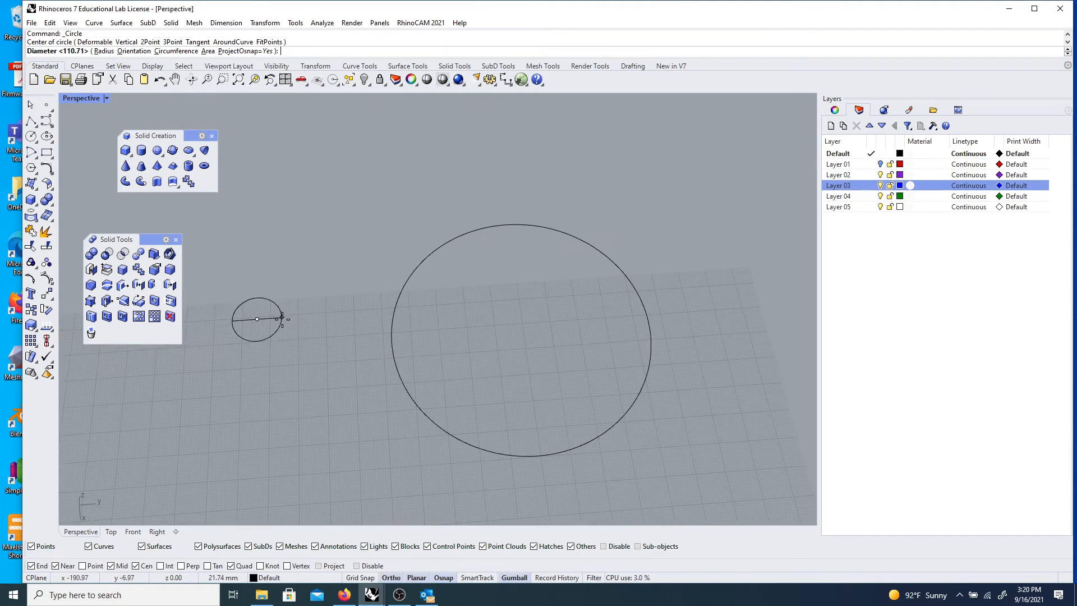
click(288, 320)
scroll(288, 320, down, 3)
right_drag(237, 286, 236, 315)
scroll(246, 193, up, 4)
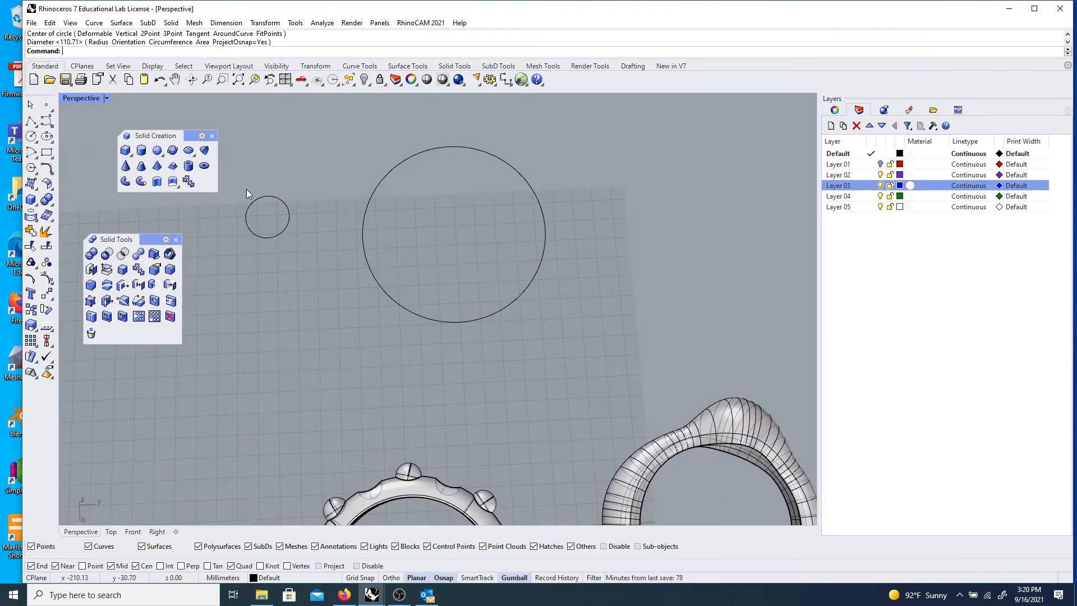
- Draw an equal circle centred on the small circle's quadrant facing away from the large circle and passing through the small circle's centre
click(423, 165)
click(349, 171)
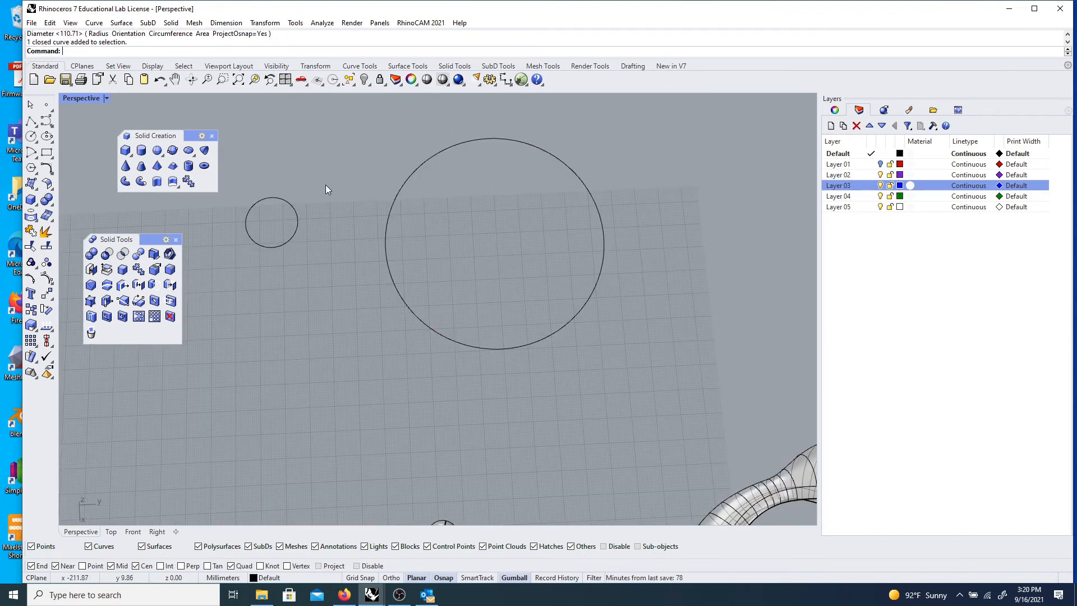
click(283, 198)
scroll(262, 225, down, 2)
scroll(230, 194, up, 4)
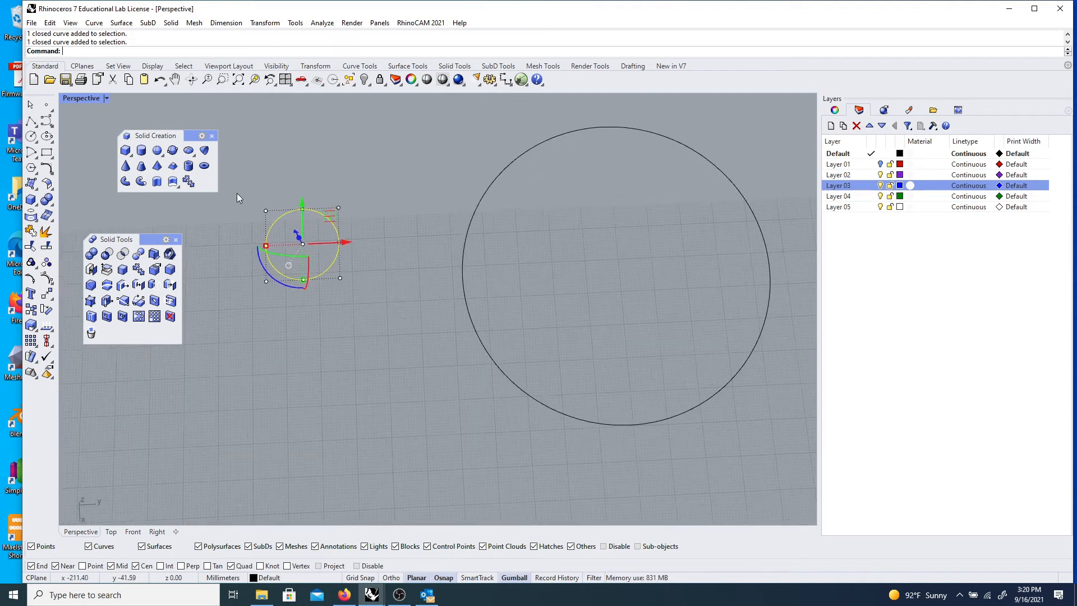
click(291, 180)
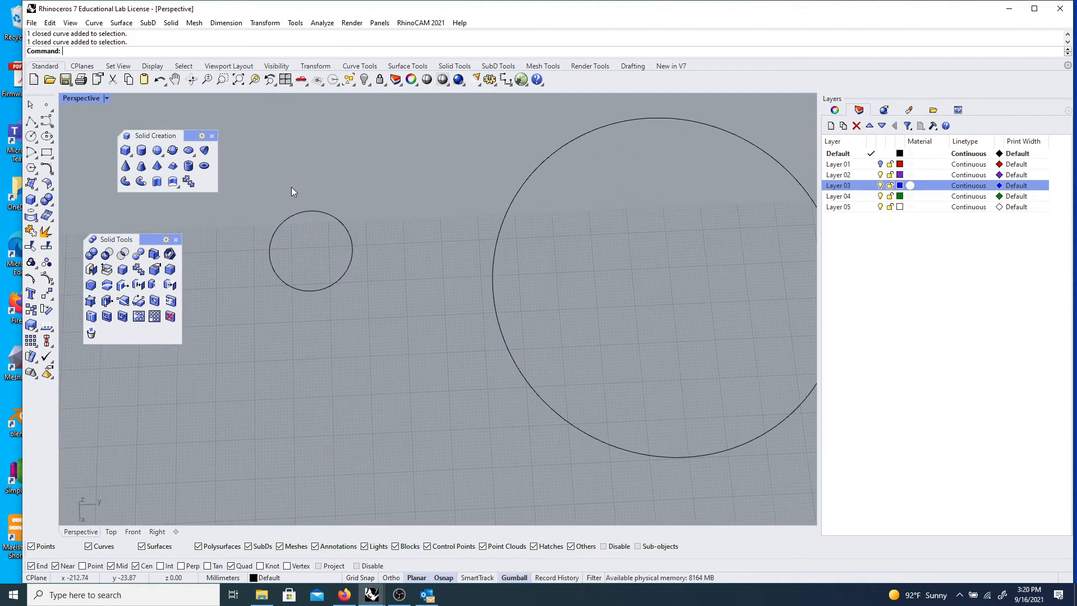
click(289, 214)
click(254, 79)
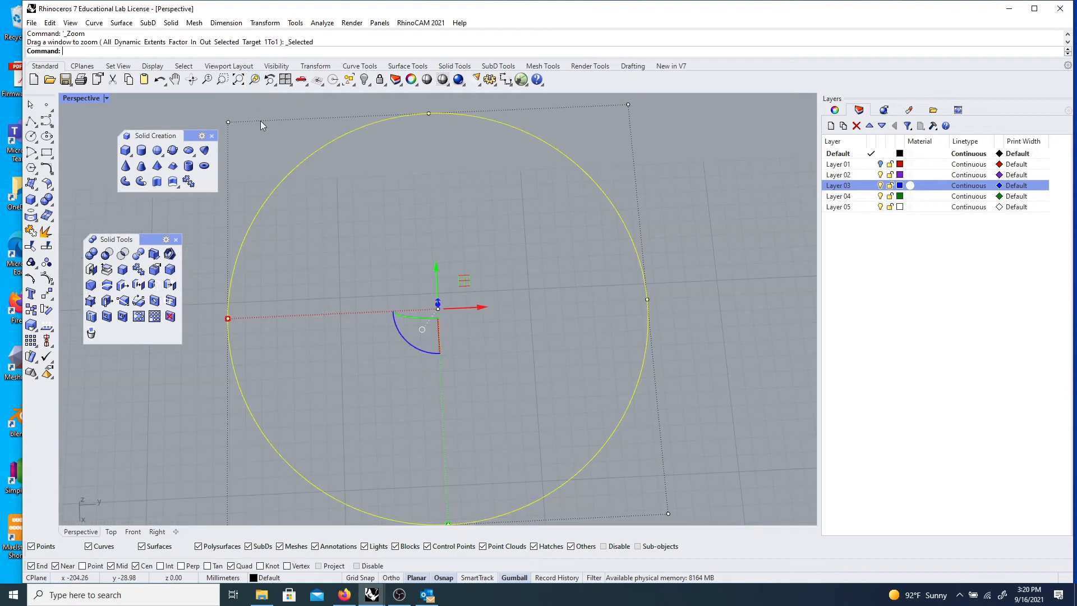
key(Escape)
scroll(290, 190, down, 4)
scroll(277, 175, up, 3)
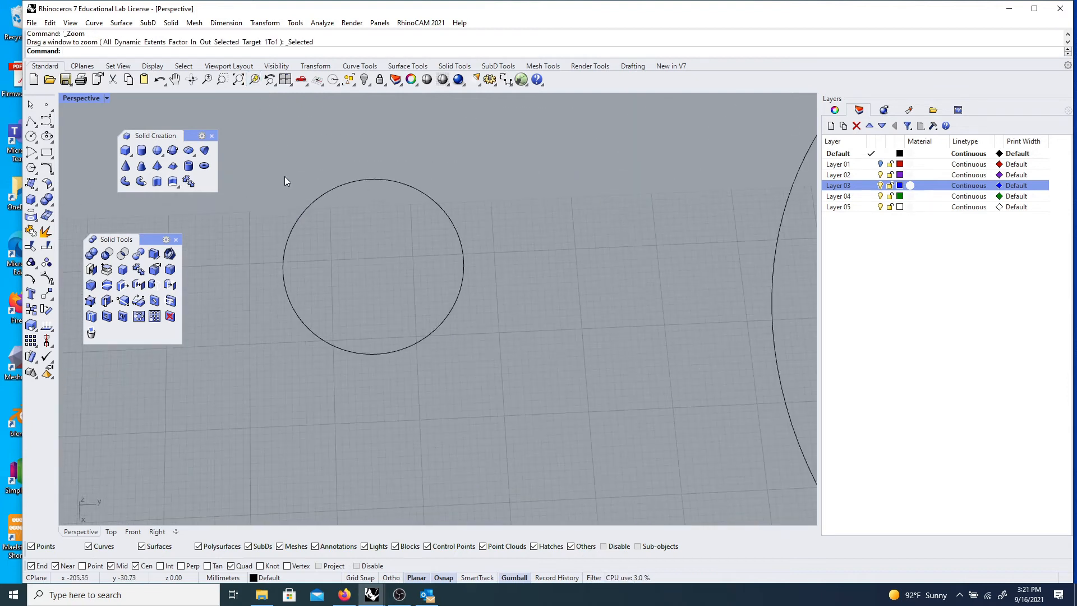
click(37, 134)
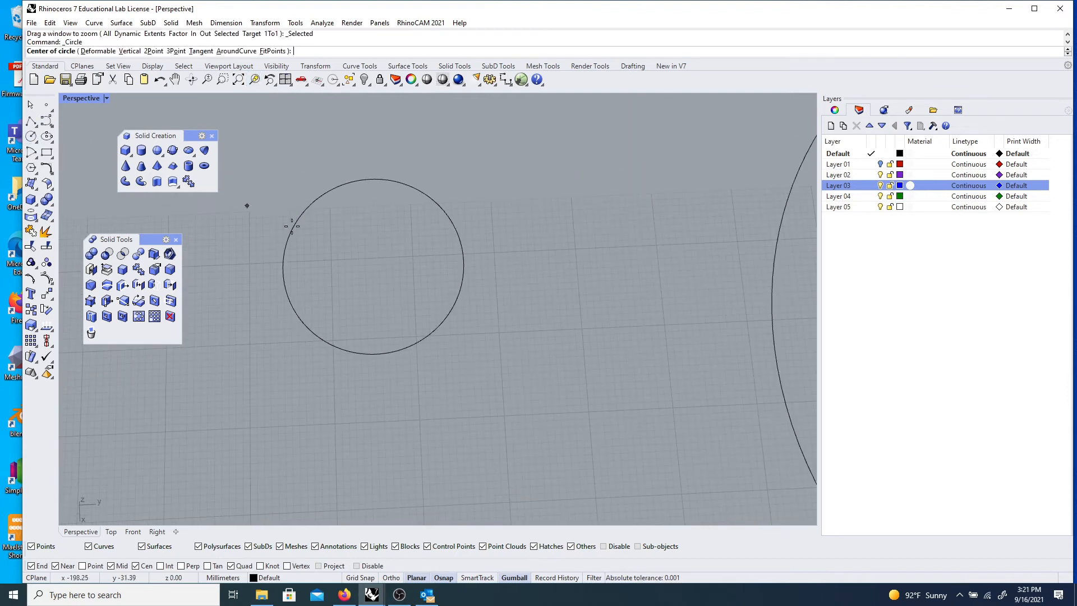
click(283, 269)
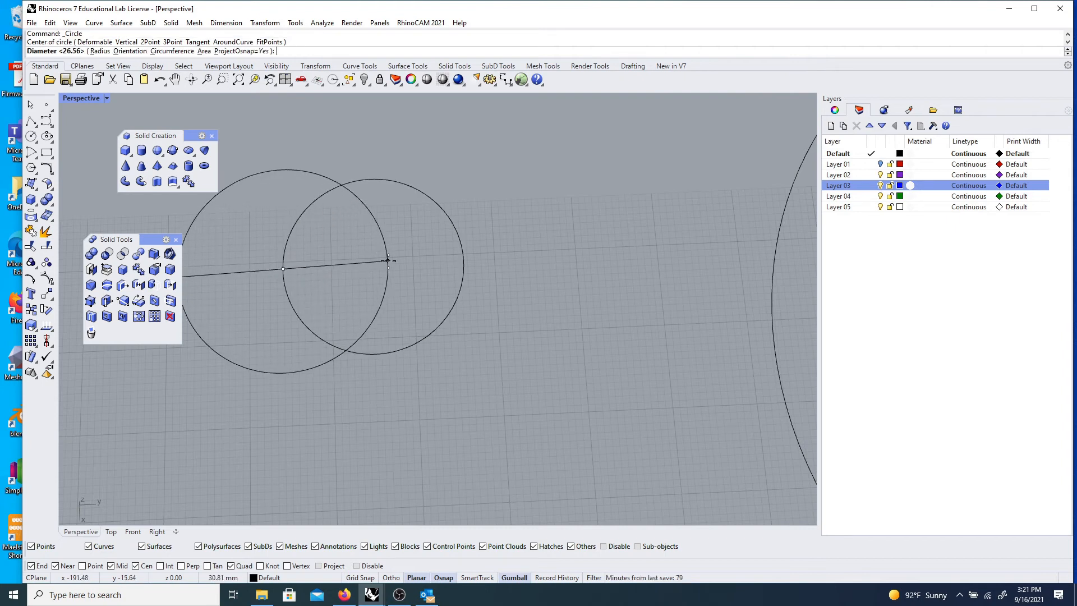
click(357, 182)
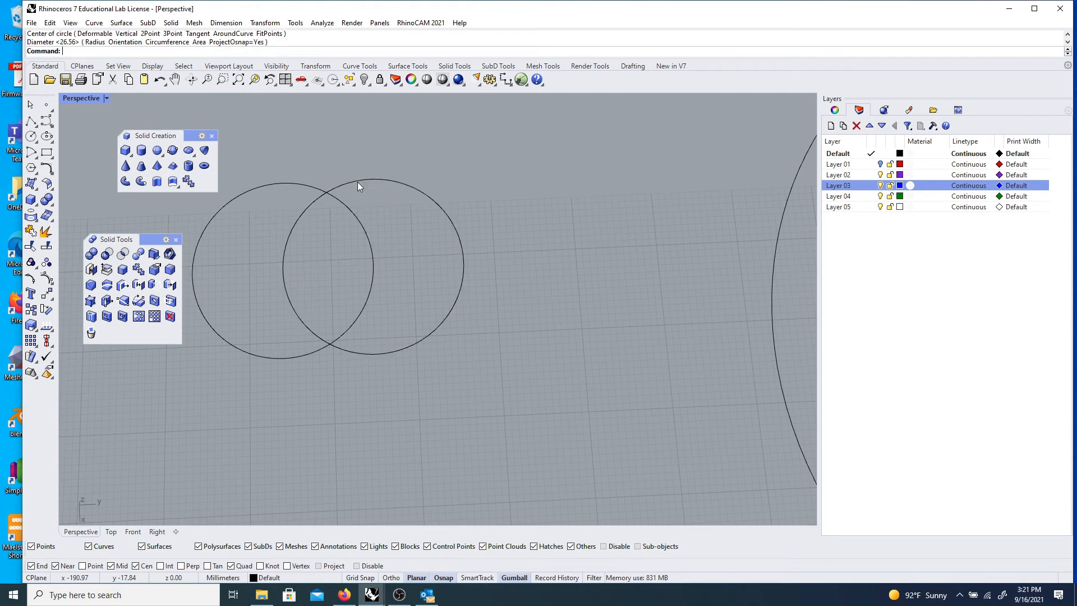
key(Return)
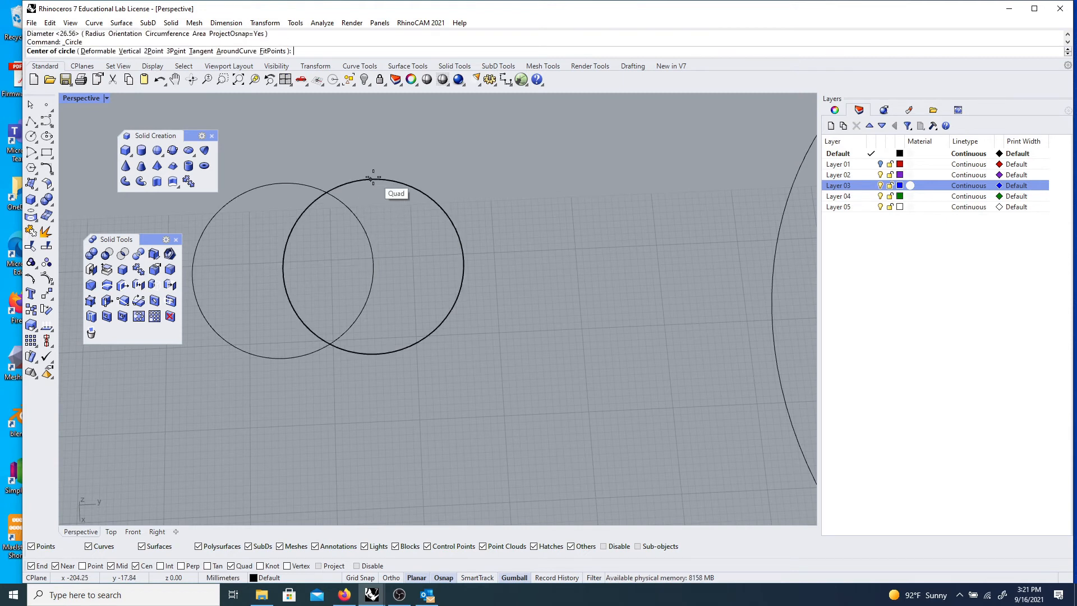
click(373, 177)
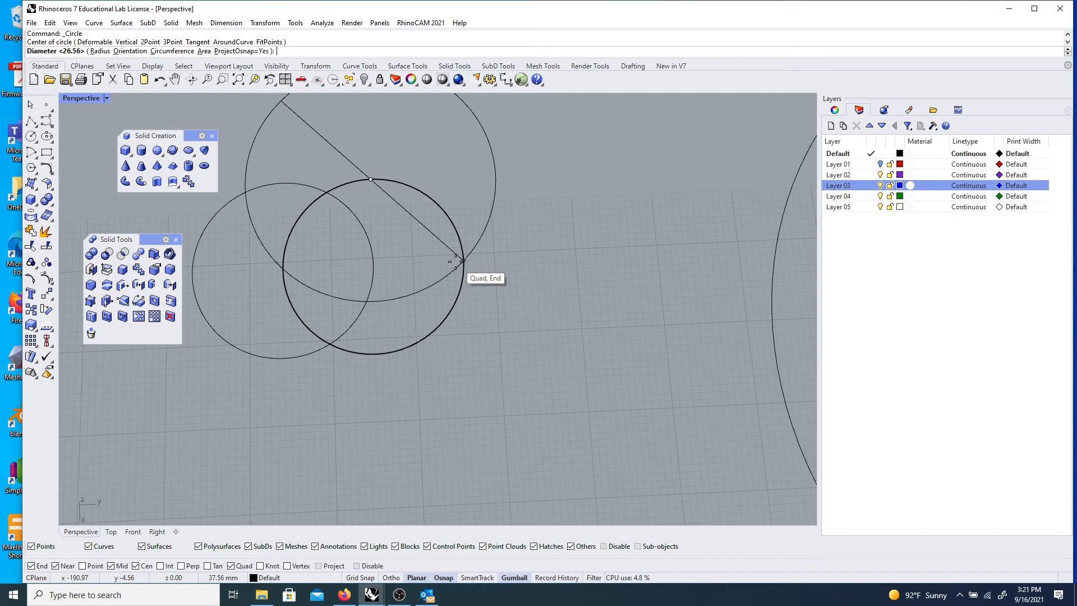
key(Escape)
- Draw a third equal circle centred on the first small circle's quadrant facing the large circle and passing through the small circle's centre
key(Return)
click(464, 261)
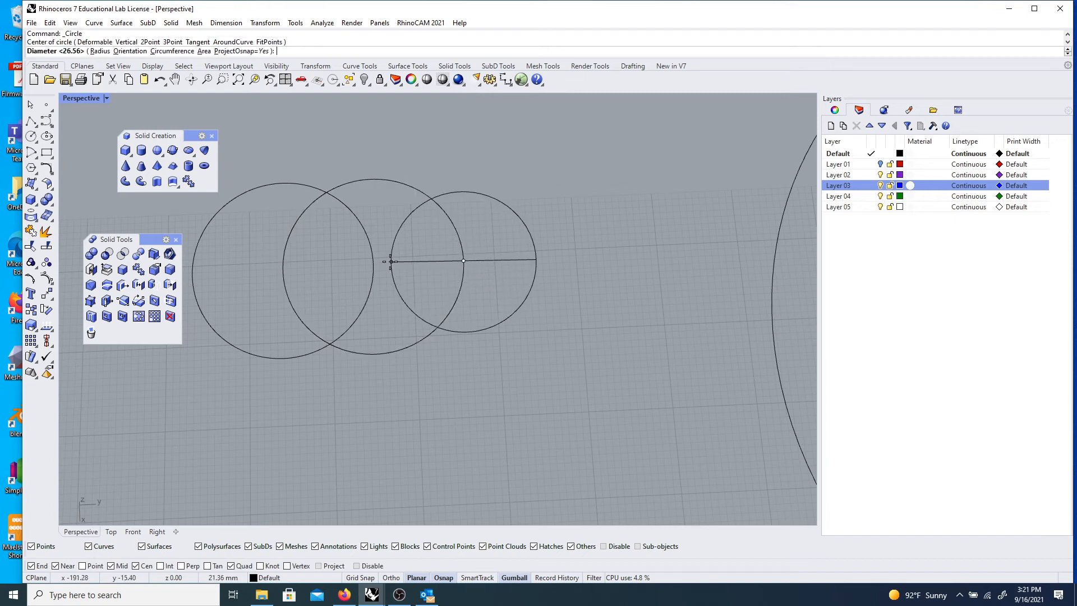
click(373, 264)
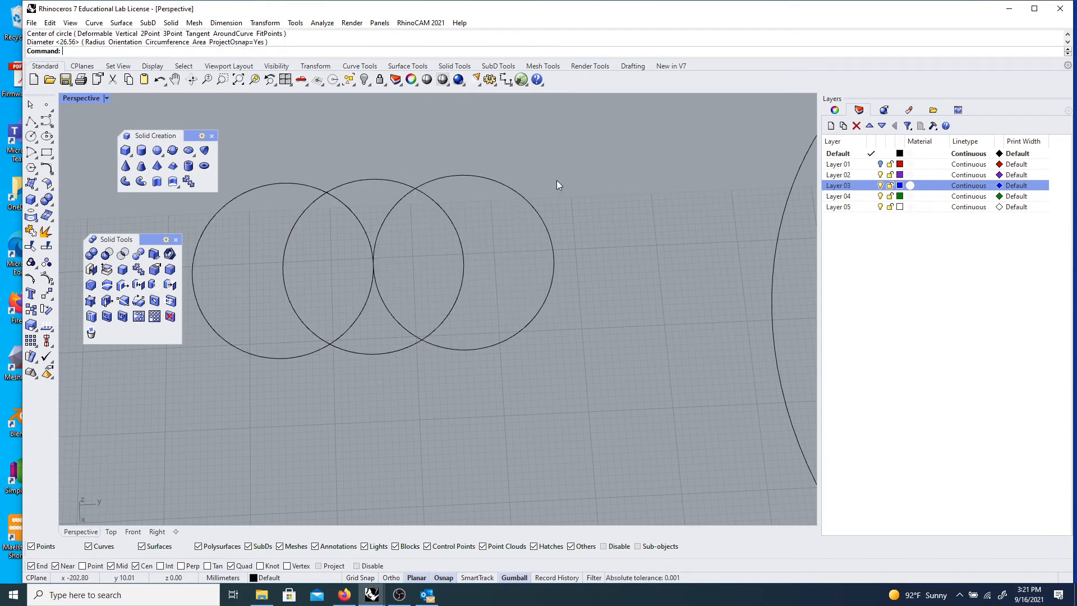
scroll(348, 191, down, 2)
scroll(366, 207, up, 4)
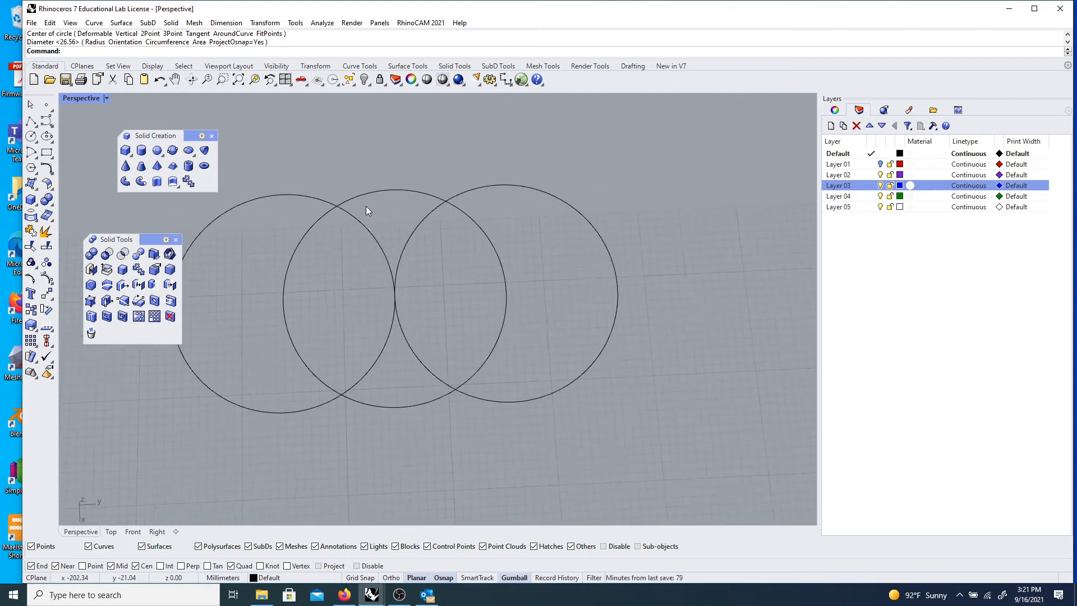
right_drag(367, 234, 337, 254)
scroll(335, 245, down, 5)
scroll(348, 233, up, 5)
scroll(349, 234, down, 4)
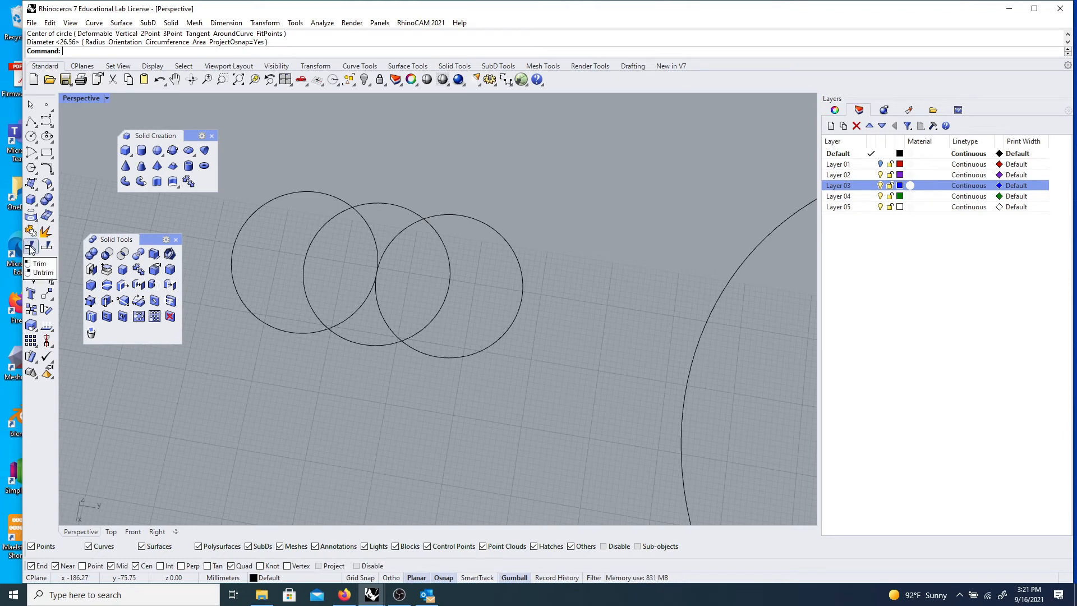
- Trim the outer arcs of the three overlapping circles against each other, leaving two leaf shapes side by side
text(Trim)
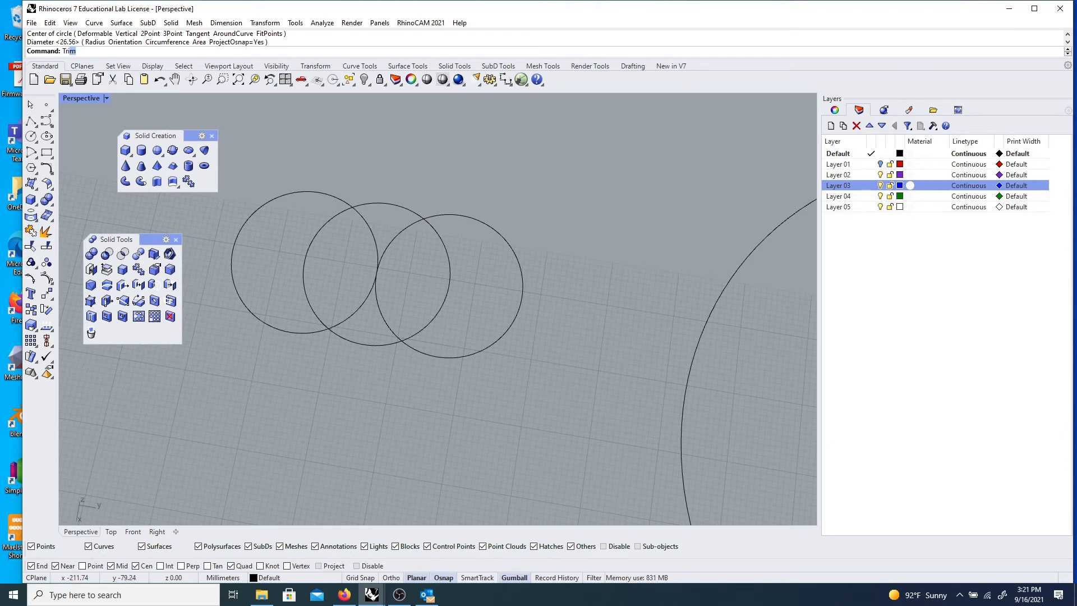
key(Return)
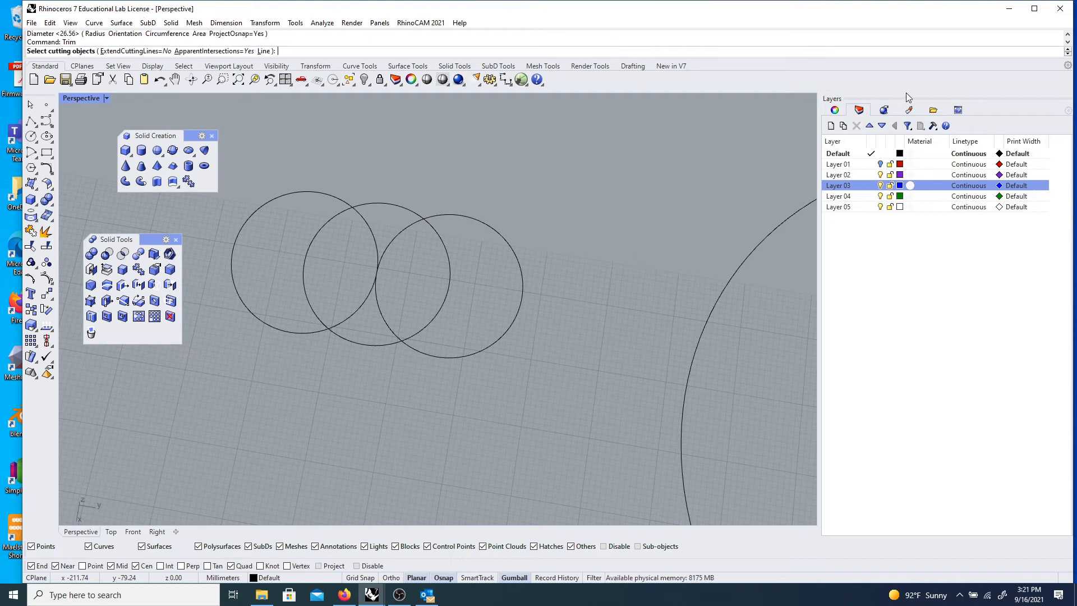
click(932, 109)
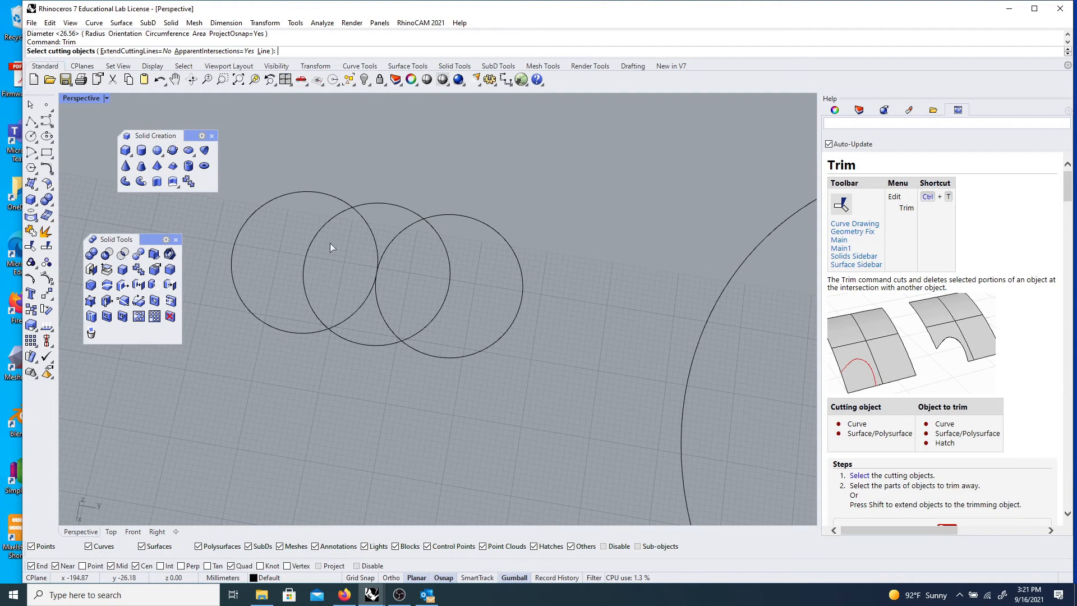
scroll(241, 182, down, 4)
mouse_move(257, 211)
right_down()
mouse_move(281, 220)
mouse_move(241, 196)
right_up()
drag(249, 184, 445, 335)
scroll(321, 273, up, 2)
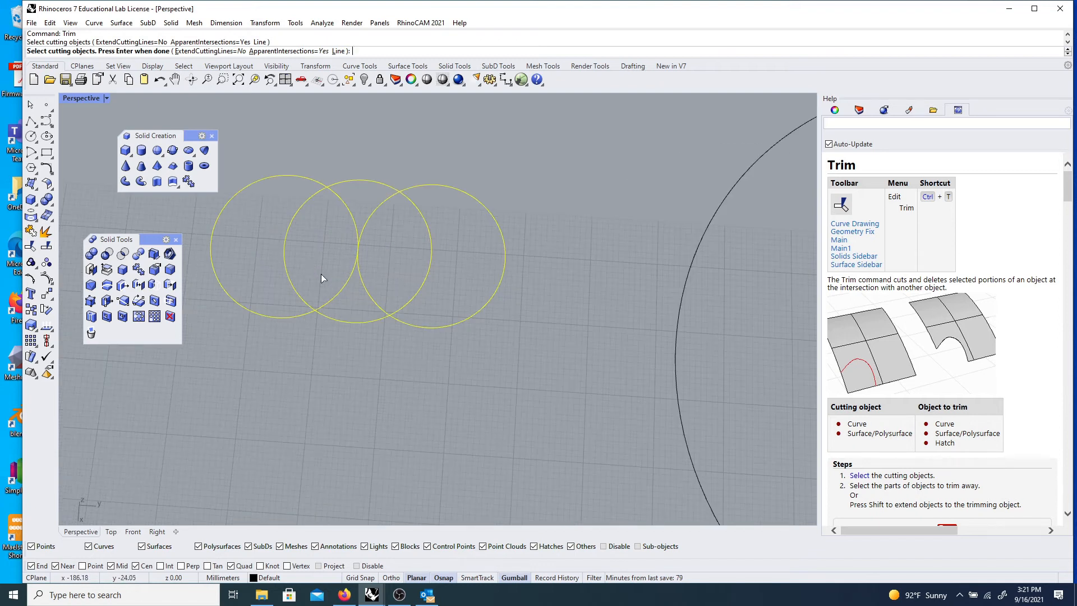
key(Return)
click(276, 317)
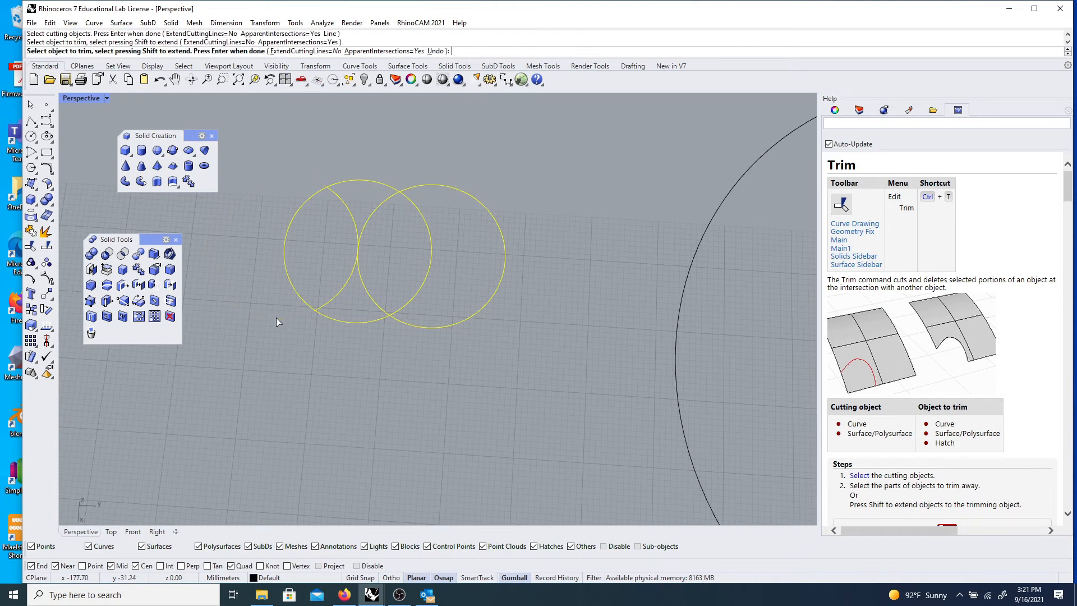
click(358, 178)
click(351, 322)
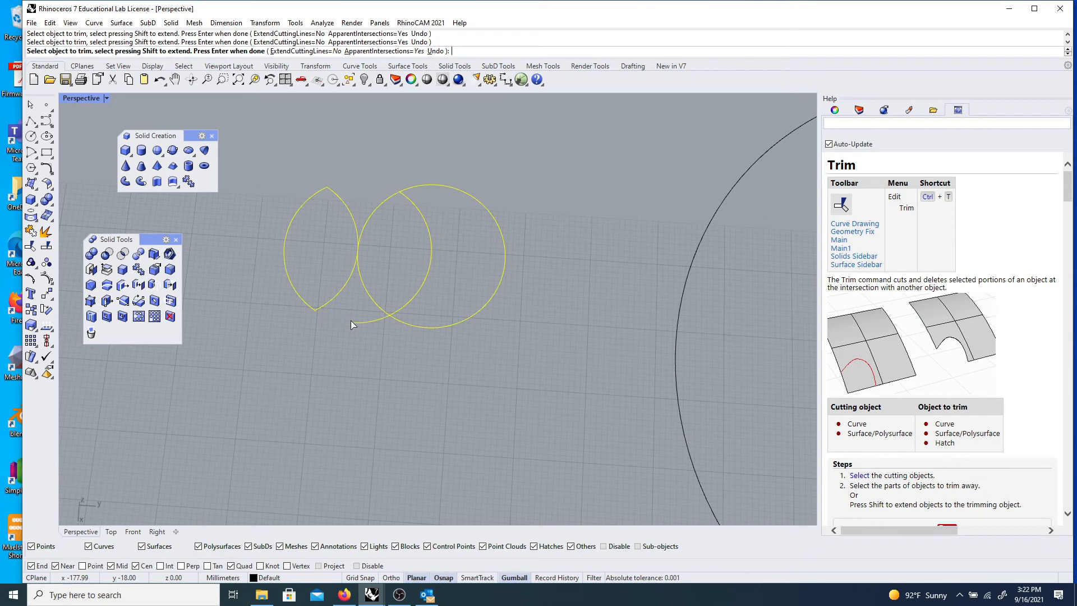
click(406, 322)
key(Return)
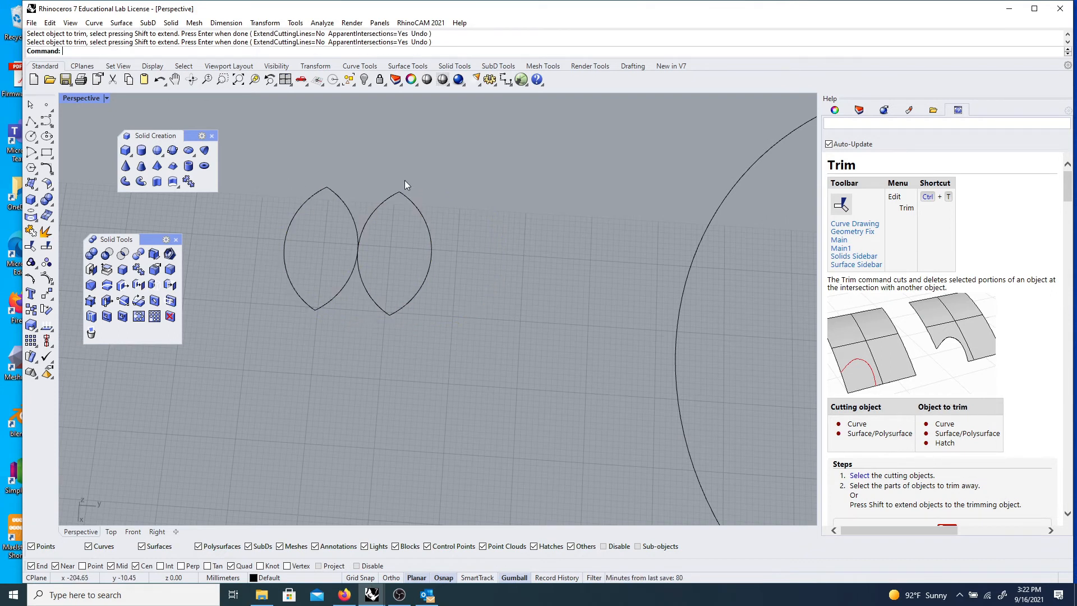
- Move the leaf shape nearer the large circle sideways until it partly overlaps the other leaf
drag(352, 178, 433, 331)
right_drag(433, 331, 349, 240)
drag(439, 262, 420, 264)
key(Escape)
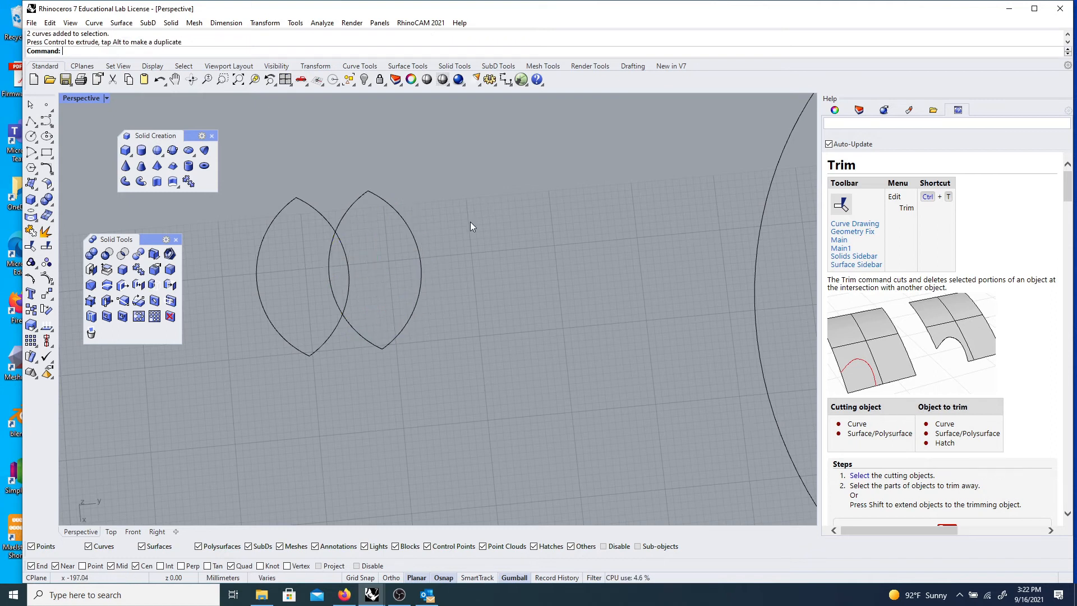
- Trim away the two inner arcs where the leaf shapes overlap, leaving a single double-pointed outline
text(T)
key(Return)
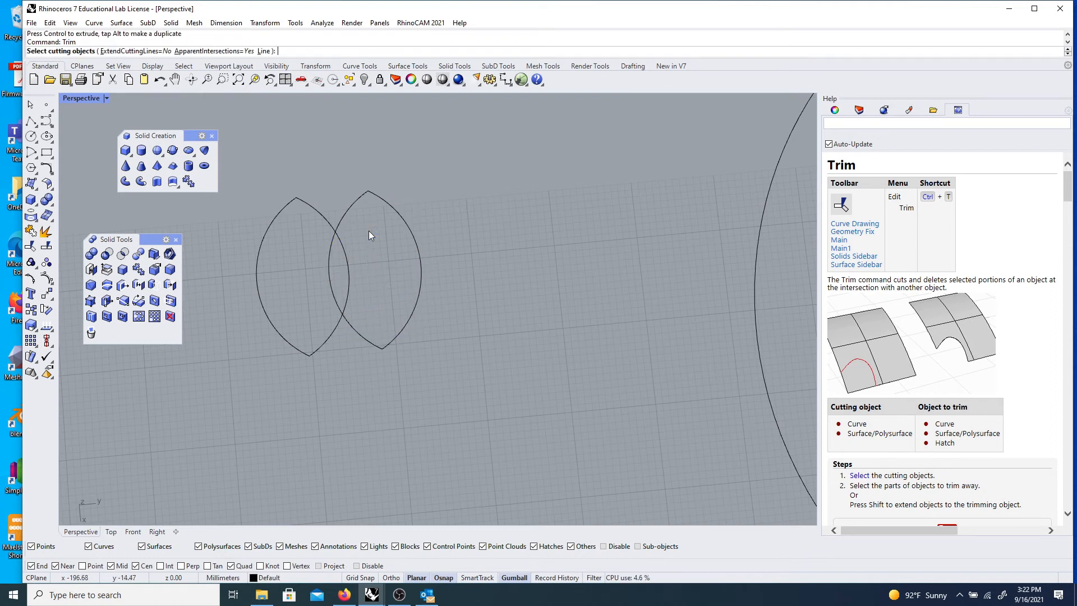
drag(247, 211, 535, 384)
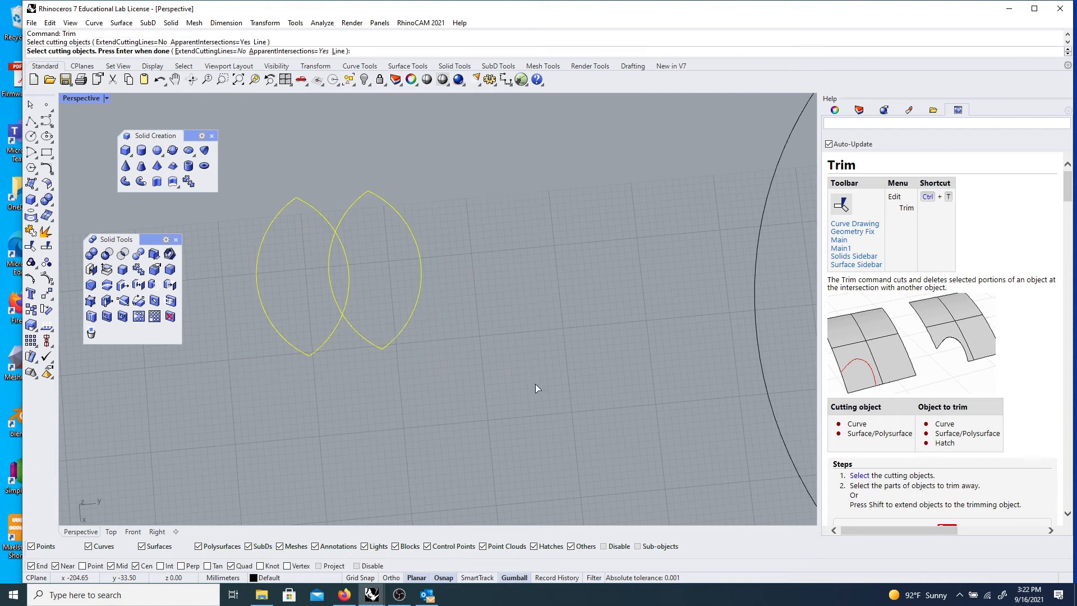
key(Return)
click(331, 277)
click(348, 274)
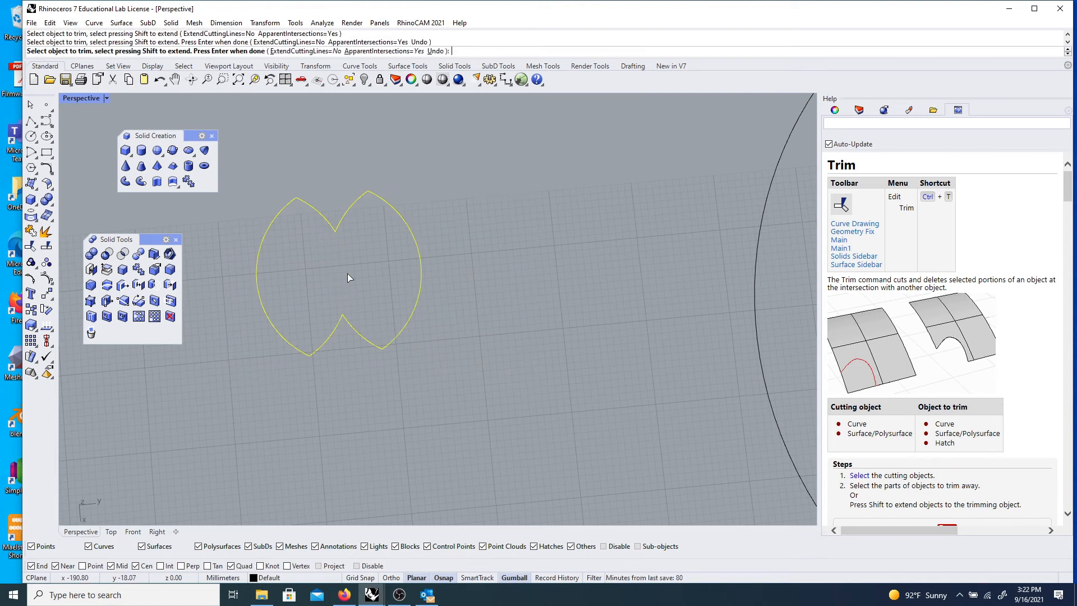
key(Return)
- Join the six arcs of the double-leaf outline into one closed curve
drag(235, 181, 530, 389)
click(277, 217)
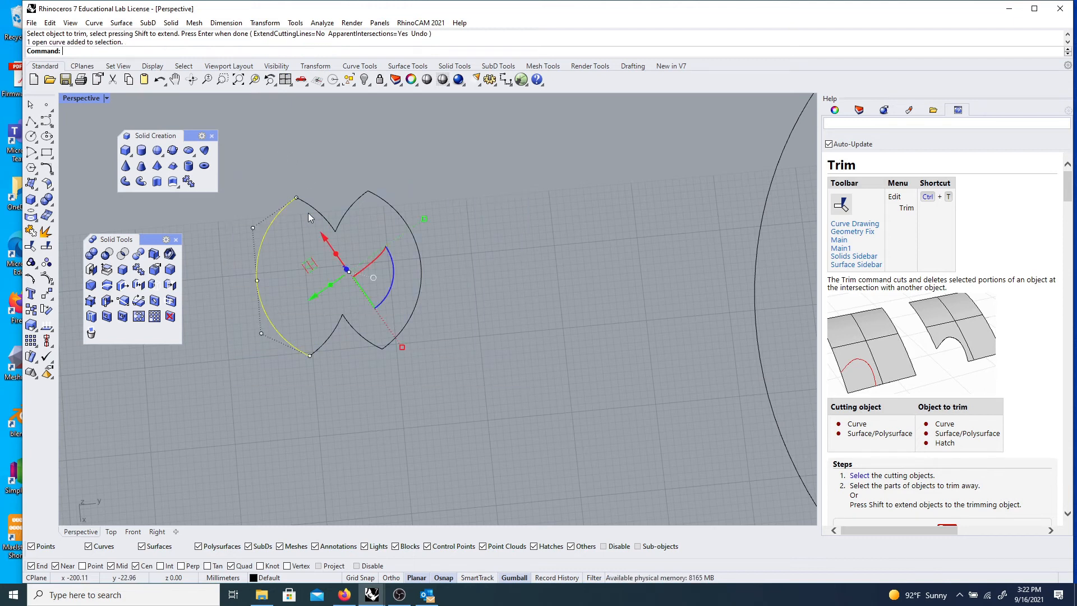
click(349, 206)
click(384, 200)
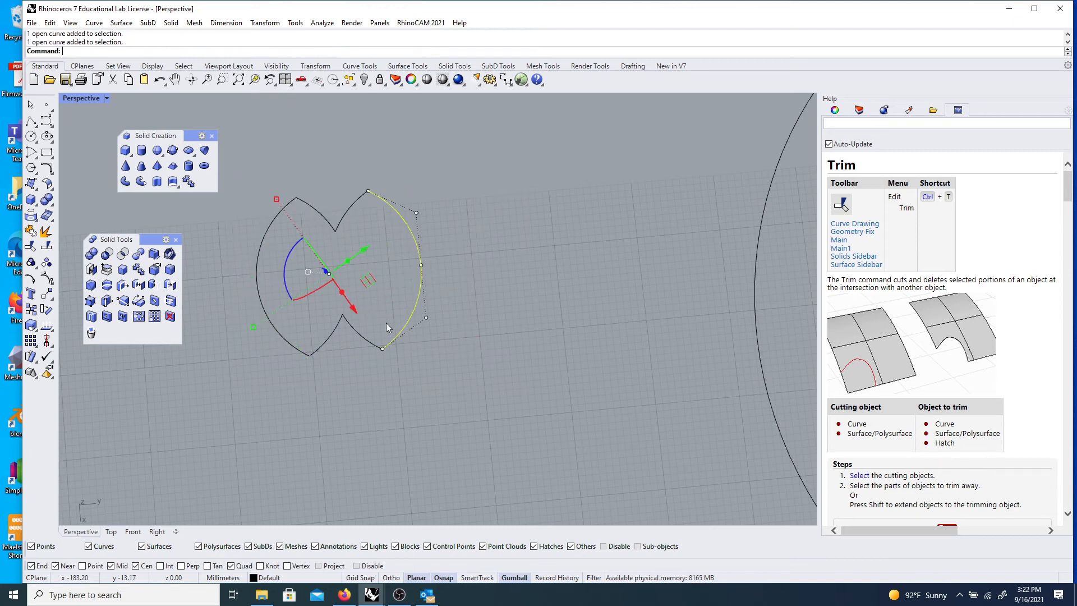
click(338, 331)
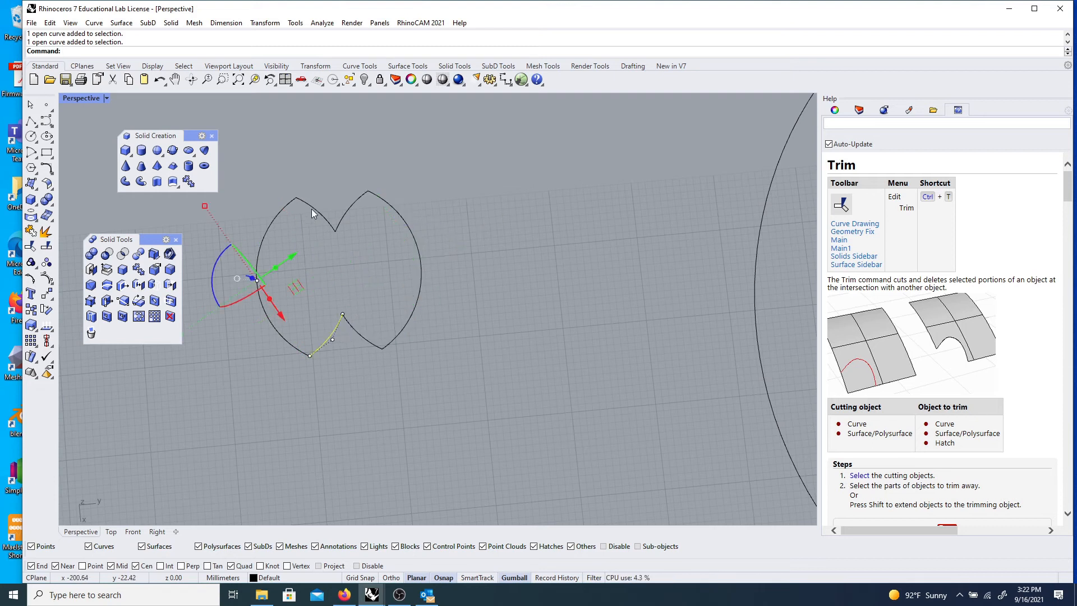
click(350, 207)
drag(226, 188, 481, 381)
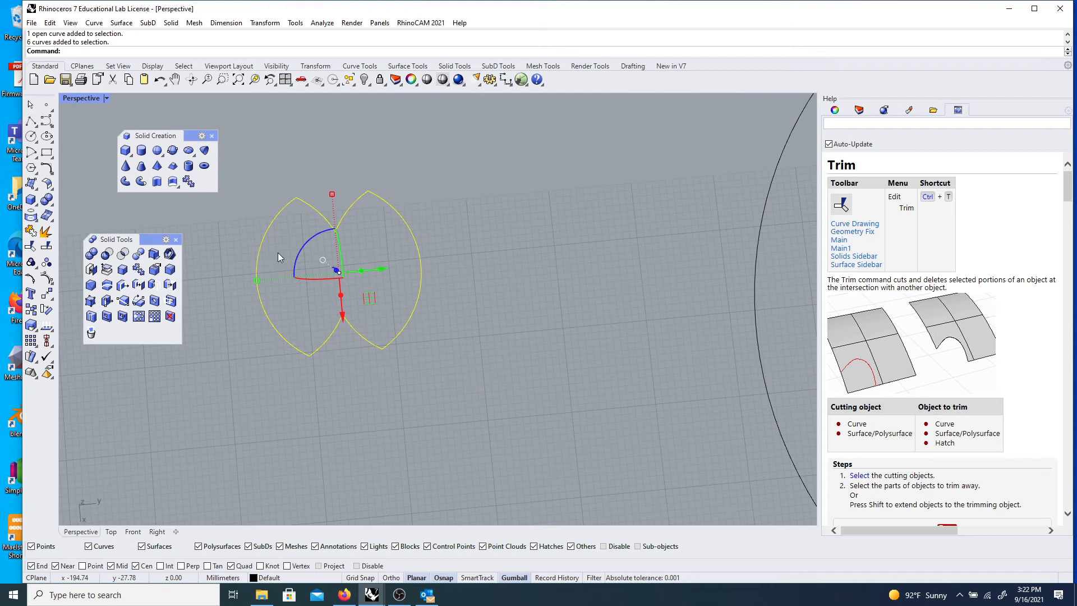
click(30, 232)
click(428, 274)
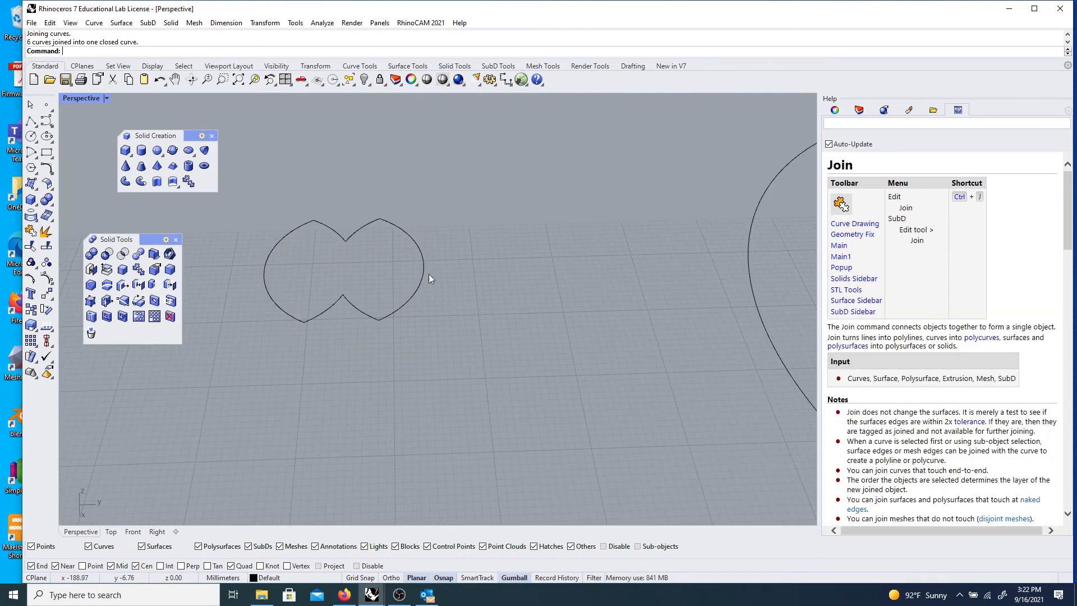
- Select the joined double-leaf outline and display its object properties
click(419, 287)
right_drag(417, 334, 446, 305)
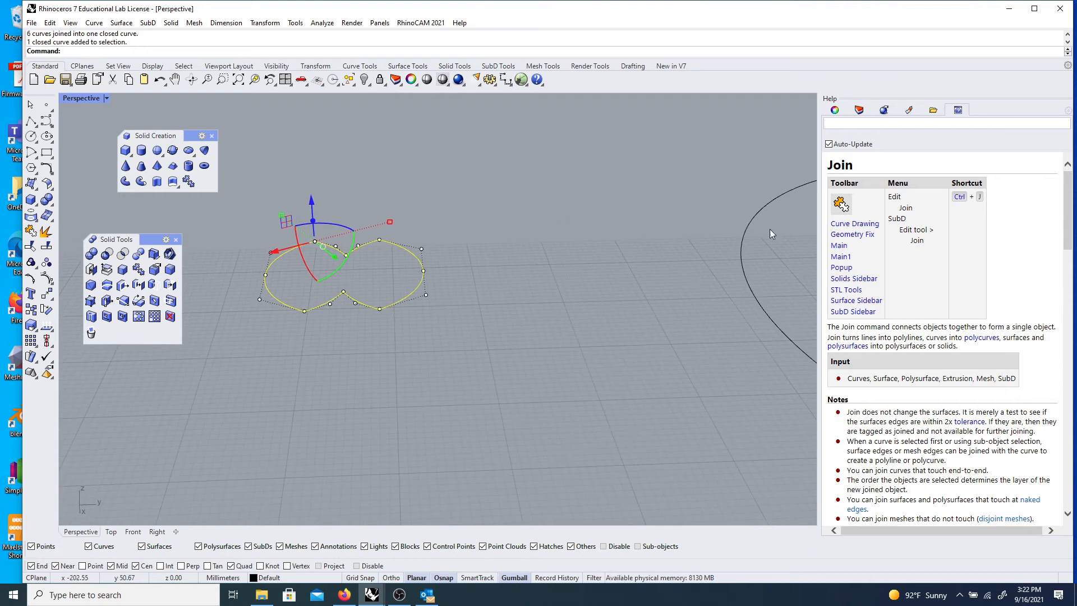
click(840, 112)
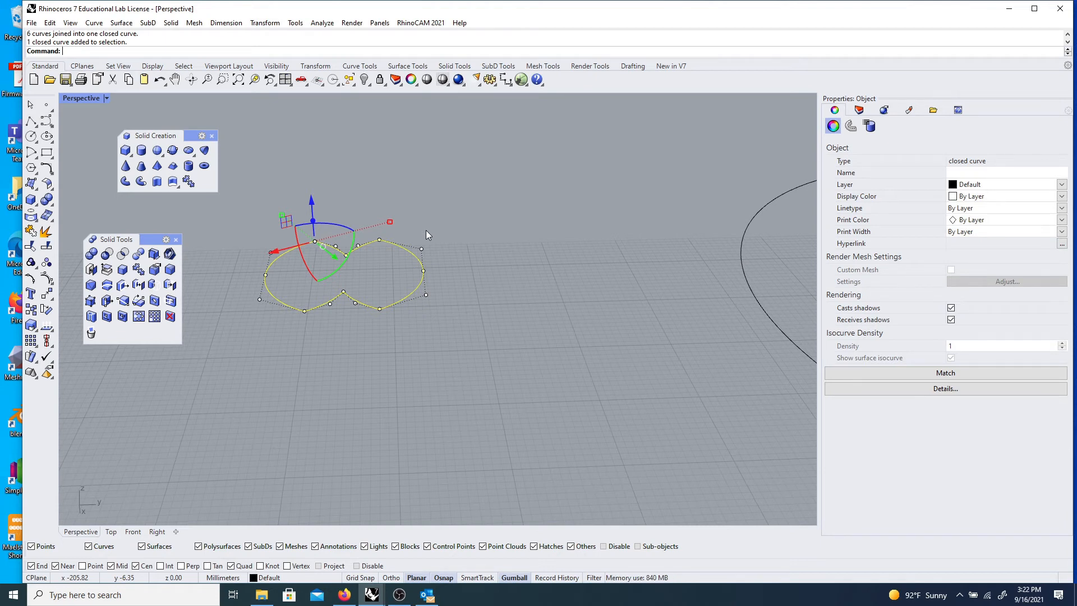
- Align the gumball to the construction plane for the joined double-leaf outline
right_drag(558, 294, 541, 362)
scroll(542, 363, down, 4)
click(294, 235)
right_drag(309, 251, 345, 215)
drag(345, 216, 464, 335)
right_drag(464, 335, 464, 361)
scroll(346, 216, up, 6)
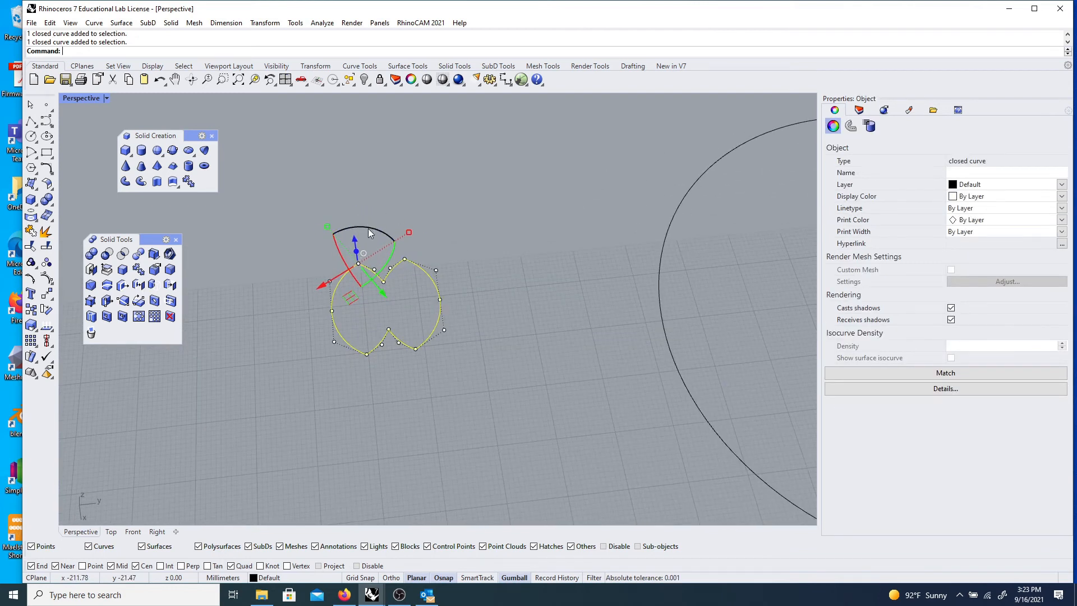
click(361, 261)
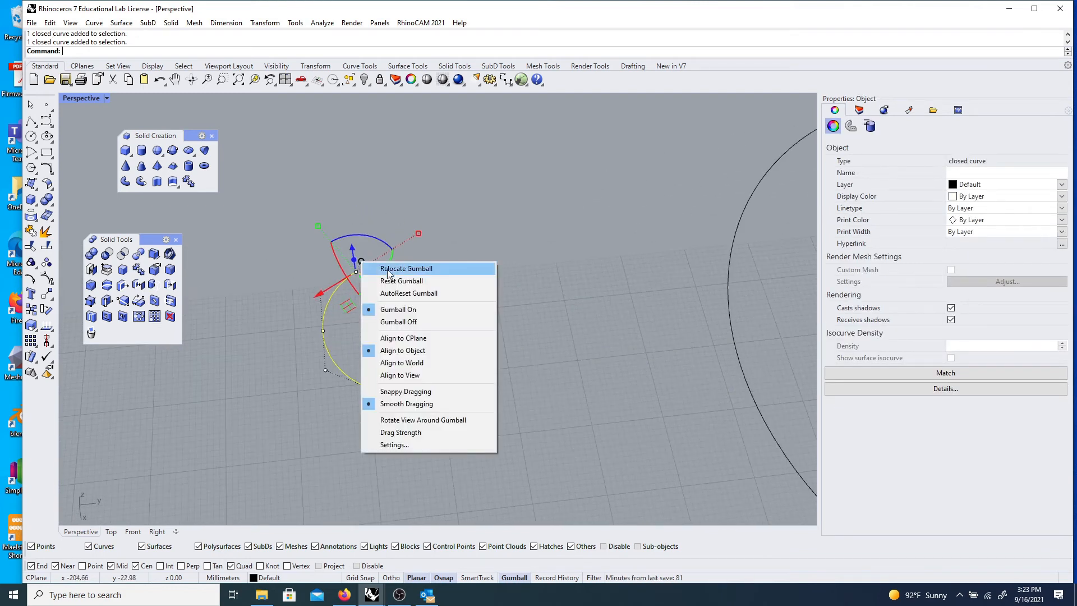
click(404, 338)
click(527, 348)
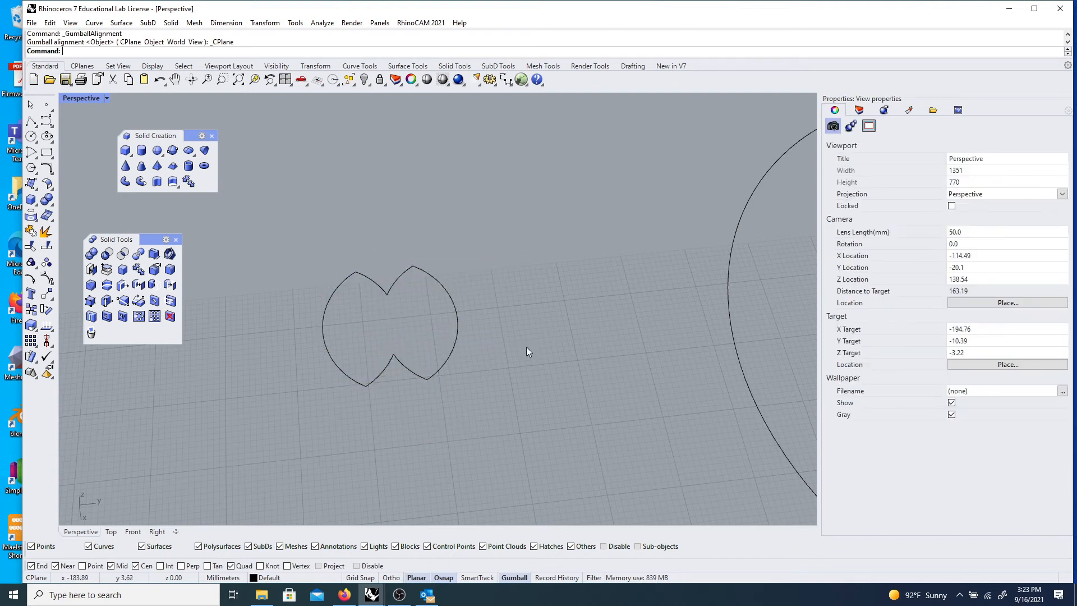
- Rotate the flat double-leaf outline about the X axis until it stands upright with its lobes stacked vertically
click(437, 329)
right_drag(437, 328, 419, 370)
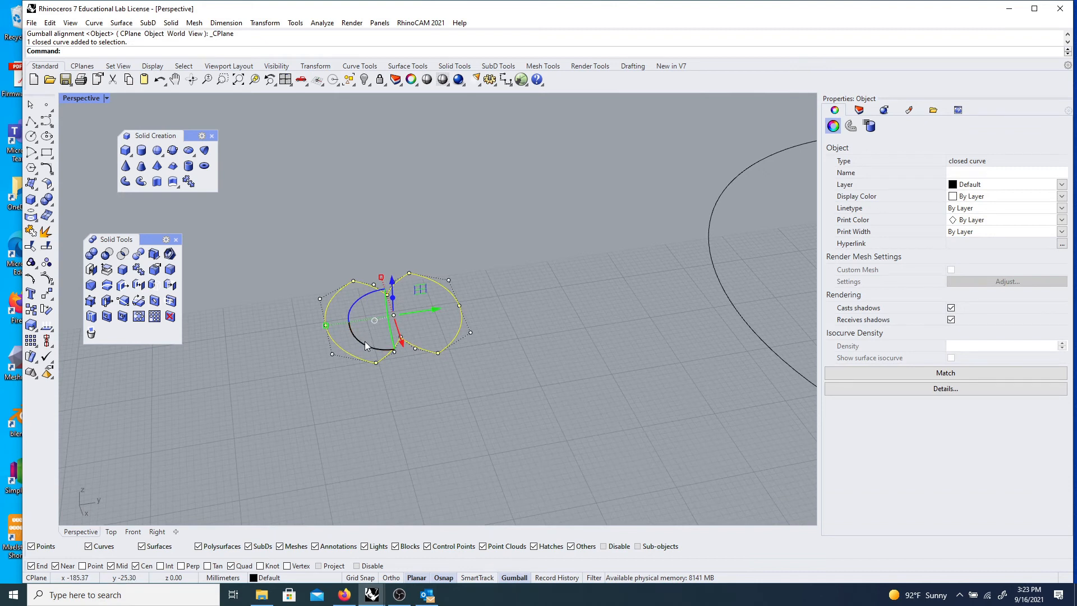
drag(365, 341, 384, 299)
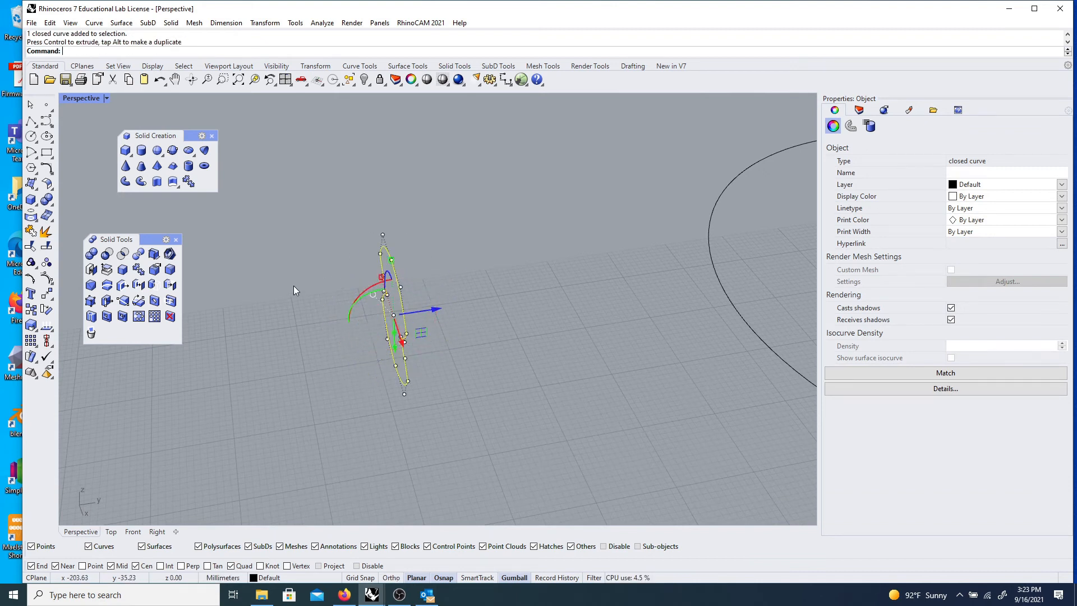
click(294, 285)
- Rotate the upright outline about its vertical axis until its plane is perpendicular to the large circle at the nearest quadrant
click(400, 292)
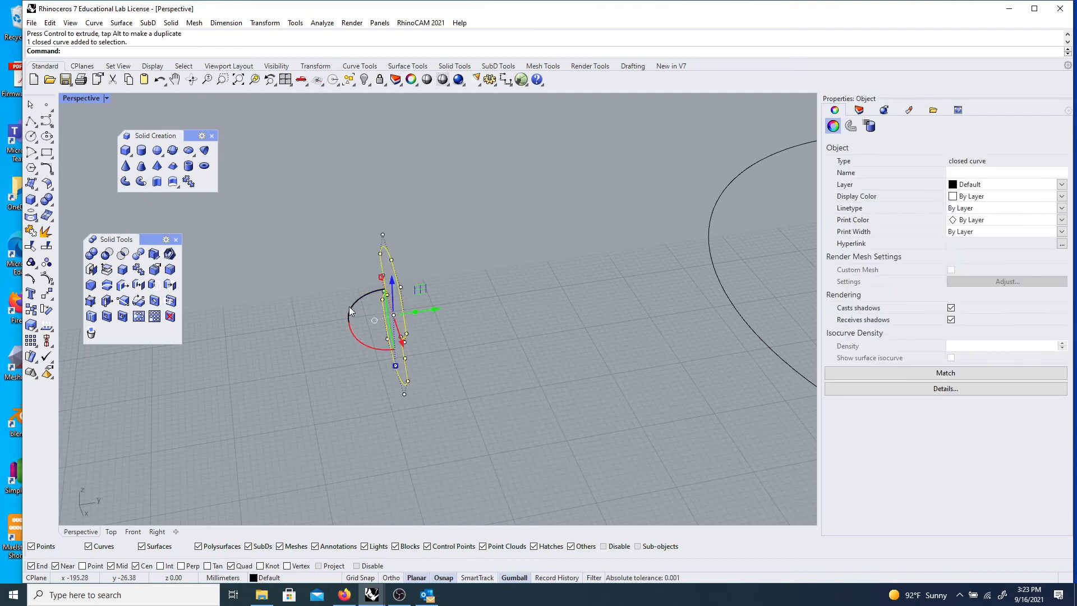
shift+drag(352, 301, 336, 271)
shift+drag(344, 317, 353, 350)
click(477, 392)
right_drag(476, 393, 463, 345)
scroll(443, 339, up, 7)
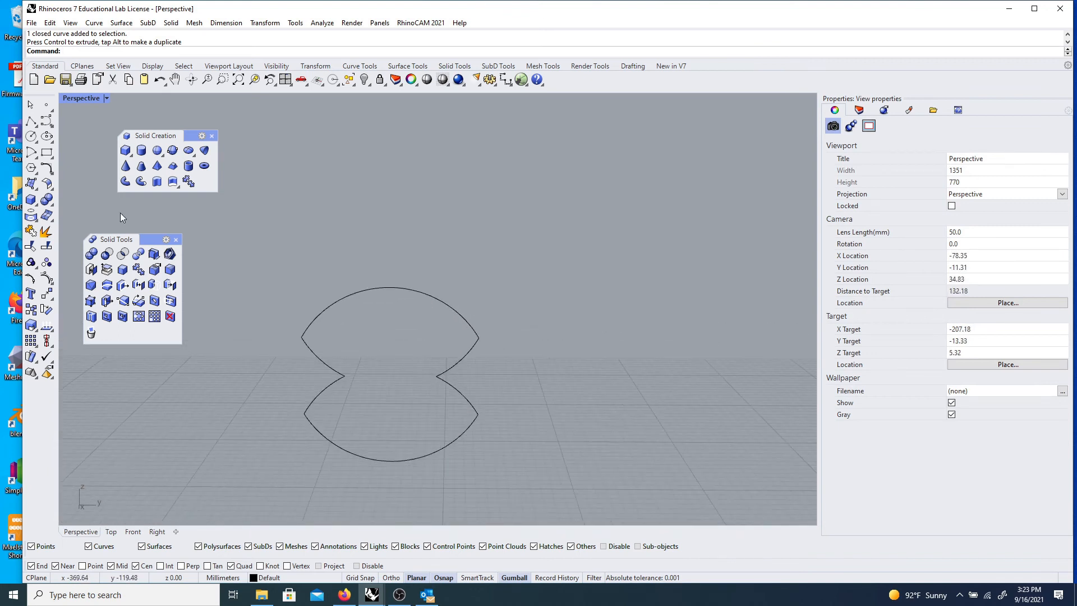
- Move the upright outline by its inner notch corner nearest the large circle onto that circle's nearest quadrant point
click(47, 296)
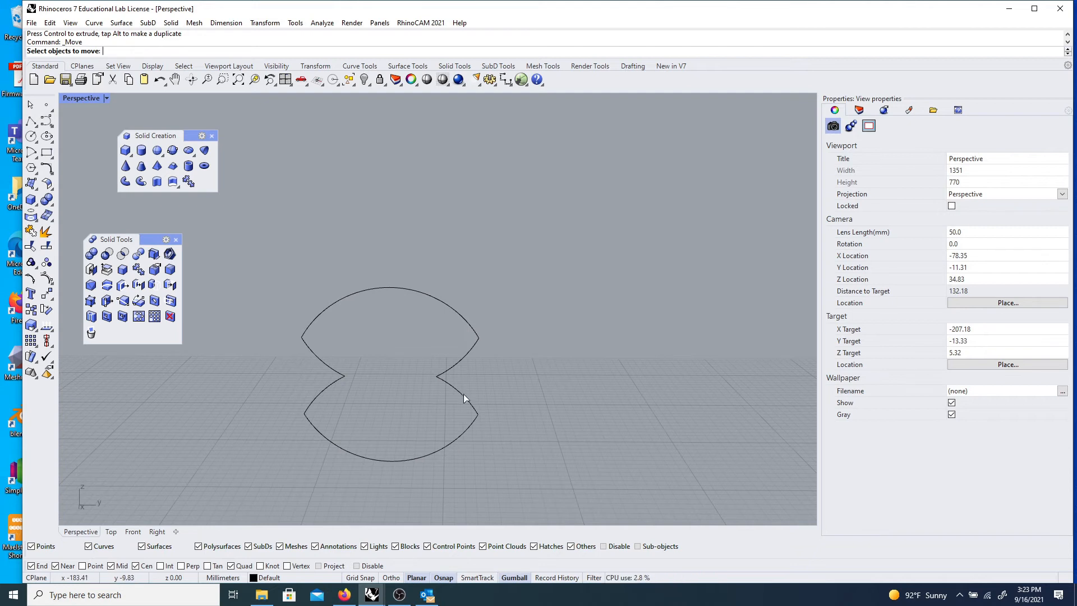
click(450, 385)
key(Return)
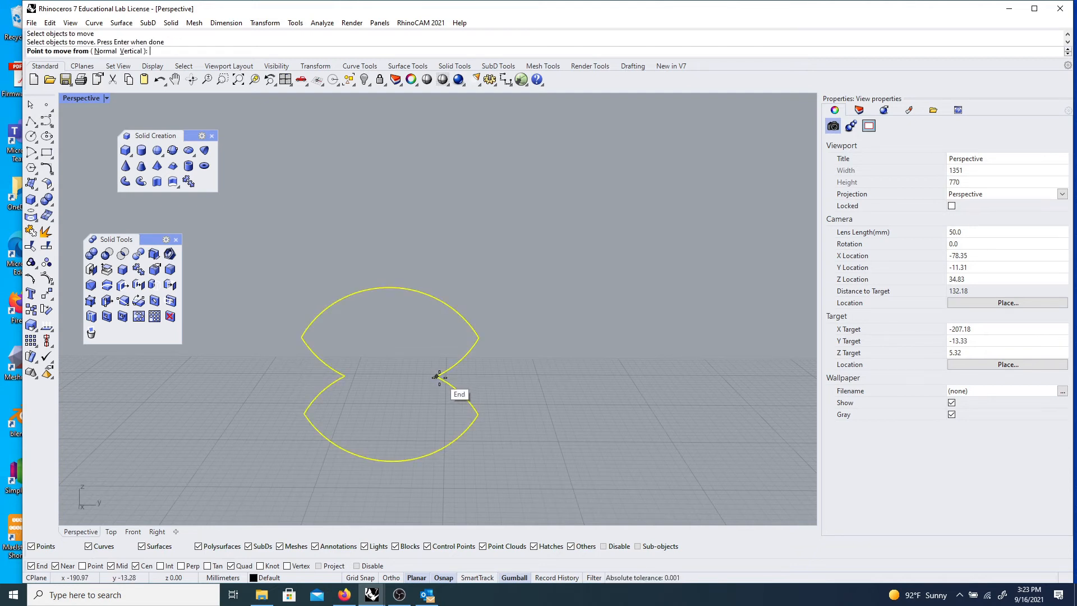
click(438, 376)
scroll(439, 374, down, 5)
scroll(539, 437, up, 5)
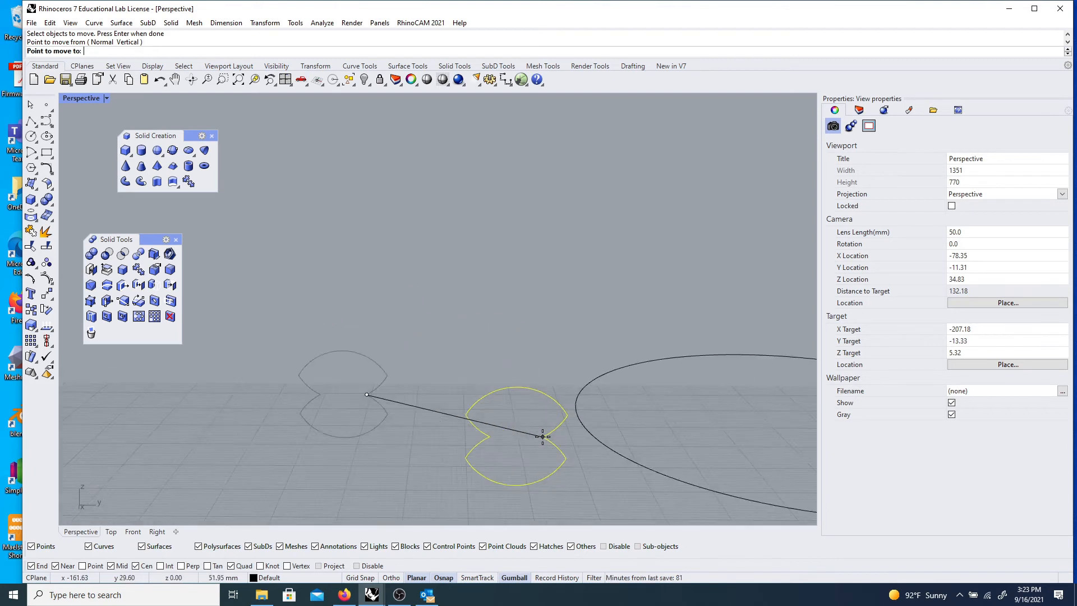
click(583, 411)
scroll(511, 433, down, 8)
right_drag(466, 483, 555, 437)
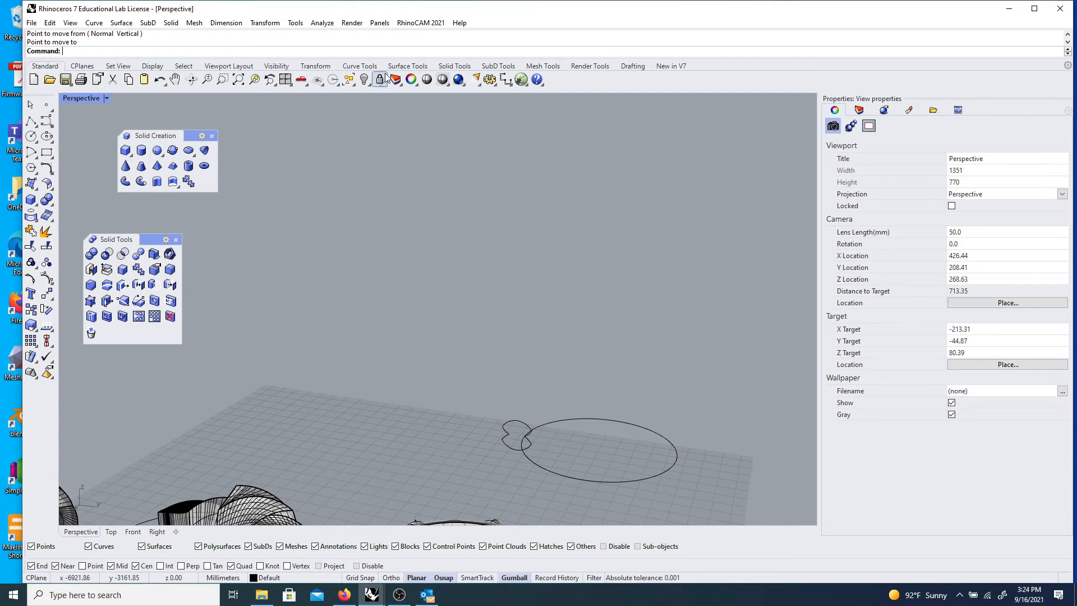
- Sweep the double-leaf outline along the large circle with Sweep1 to form a grooved ring
text(Sweep1)
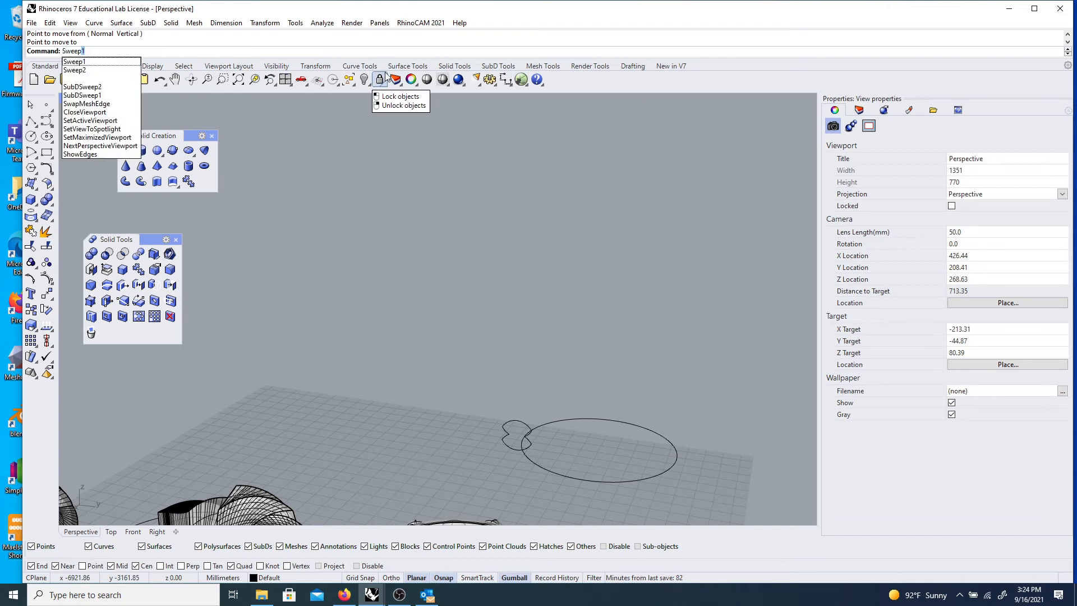
click(105, 63)
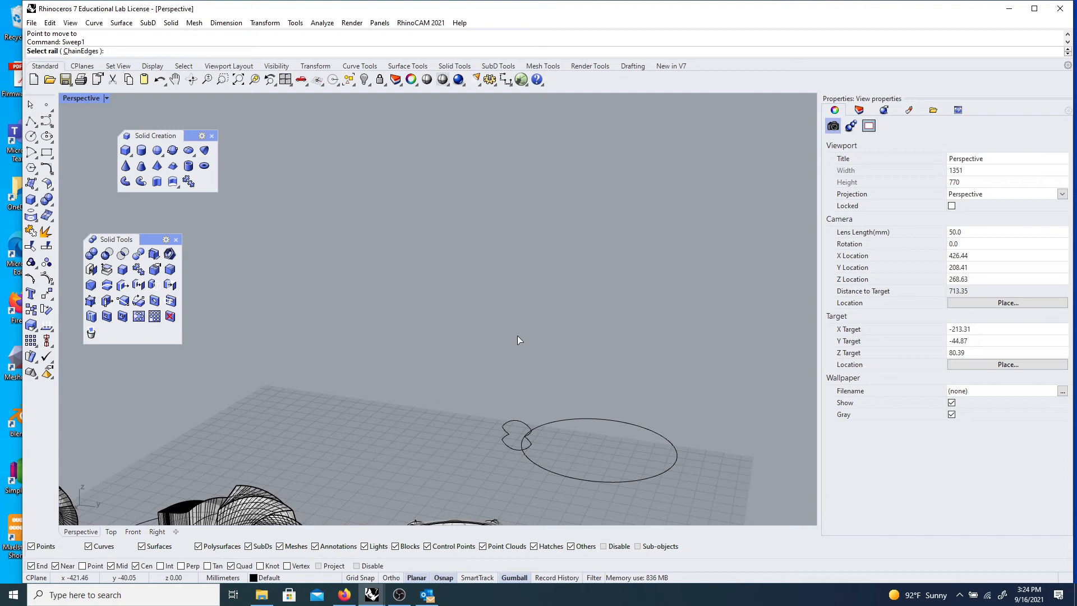
scroll(522, 376, up, 2)
click(523, 422)
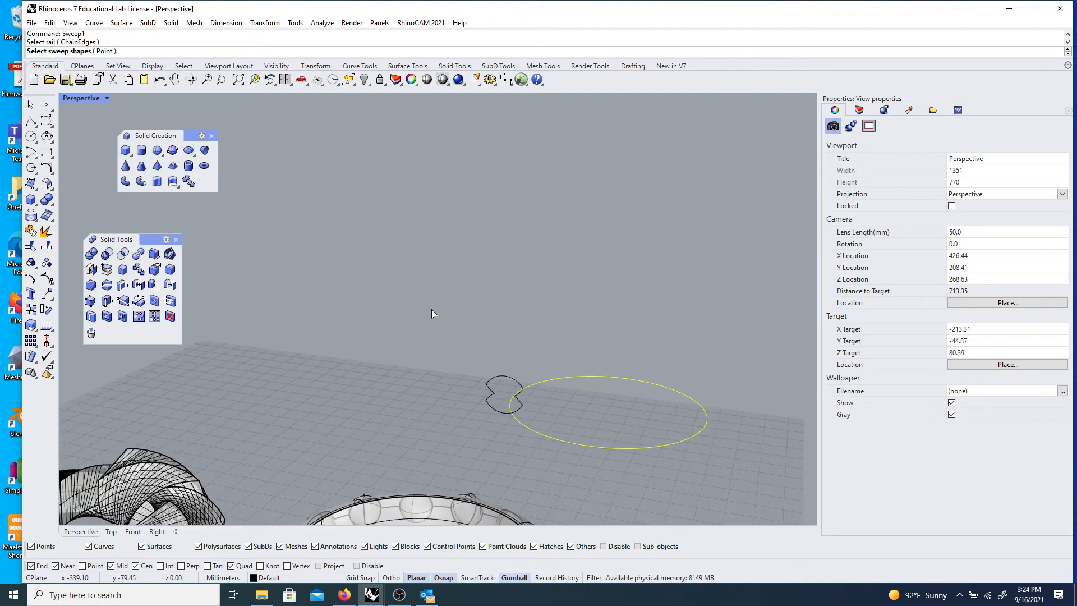
click(510, 381)
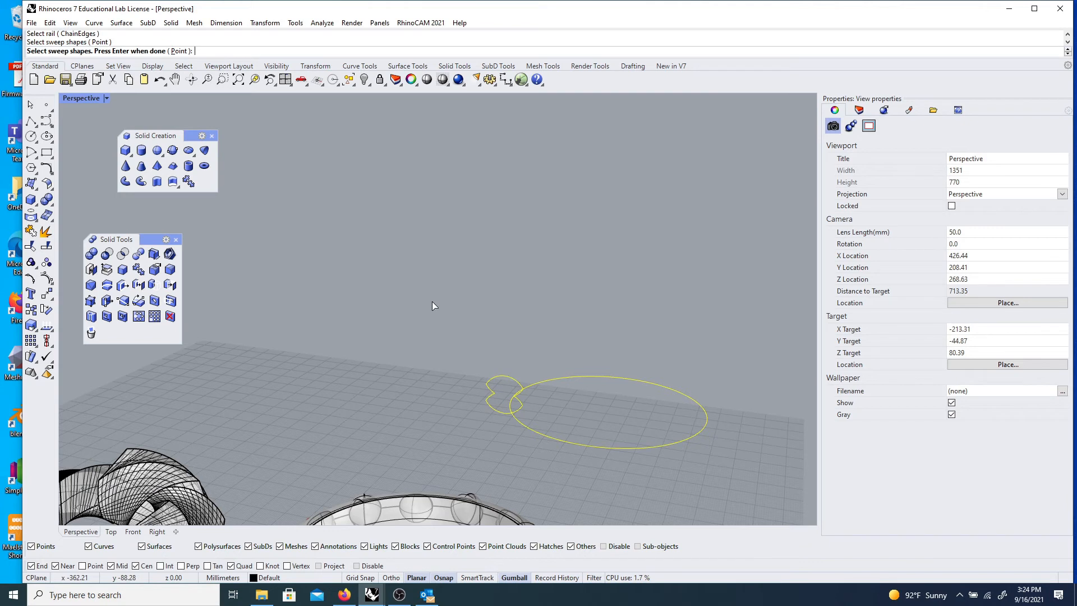
key(Return)
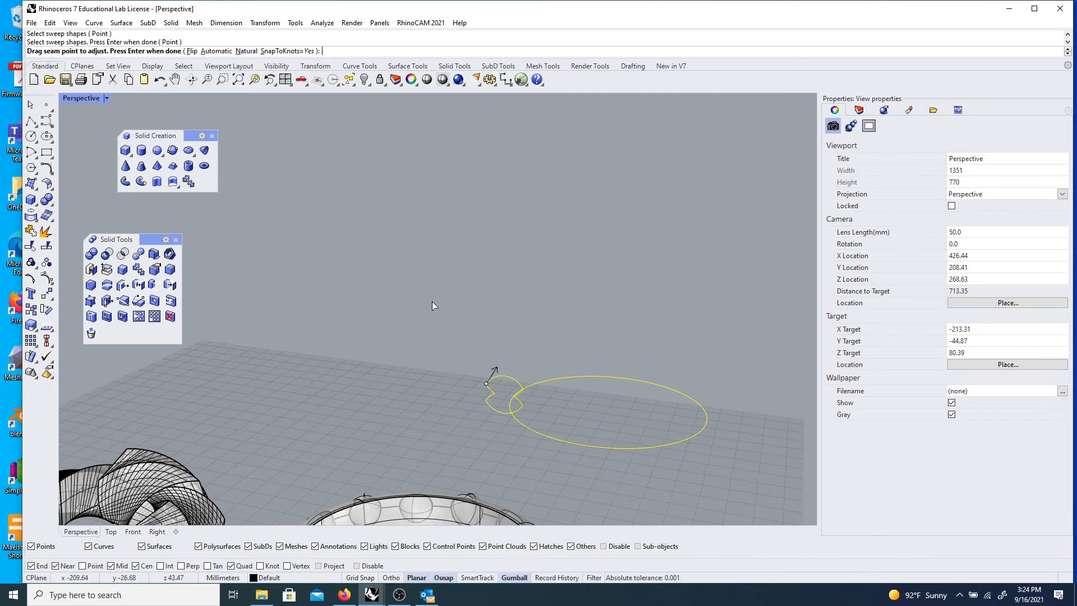
key(Return)
click(547, 402)
right_drag(475, 392, 378, 403)
shift+right_drag(548, 475, 435, 479)
scroll(494, 458, up, 8)
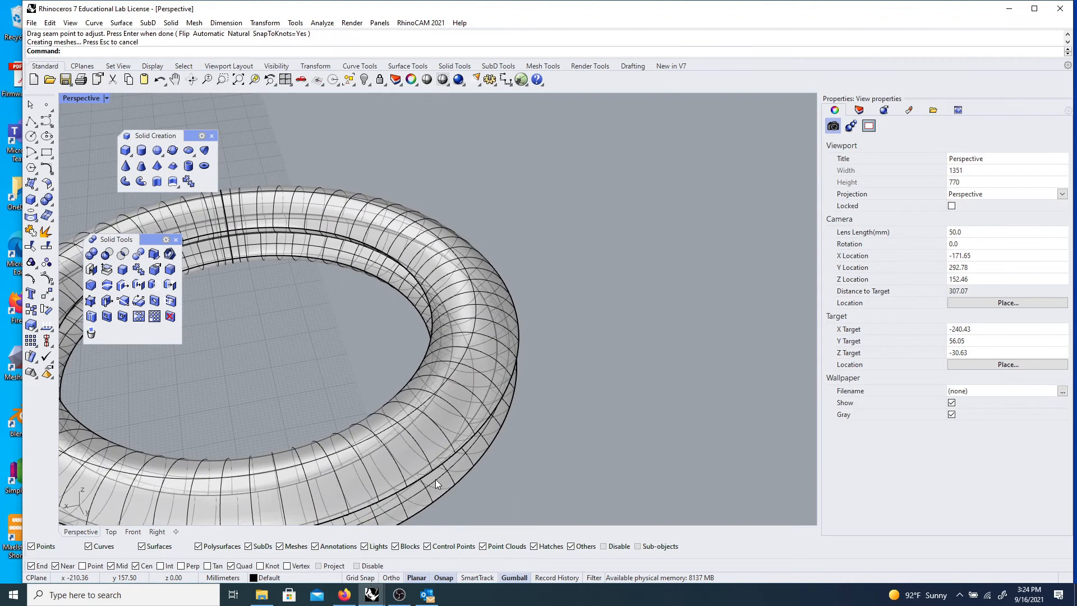
scroll(422, 420, down, 10)
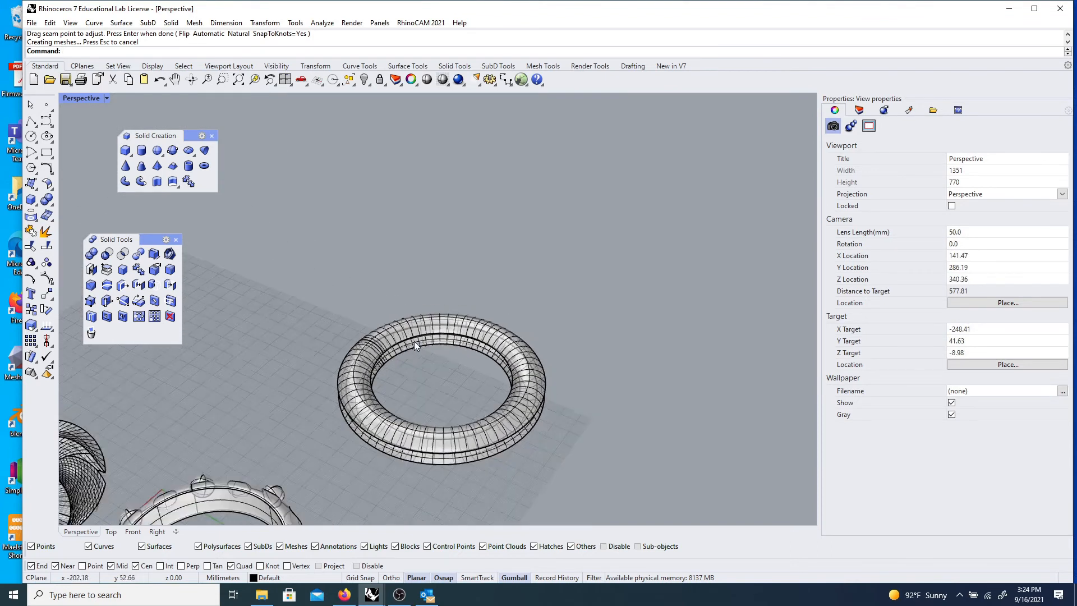
- Move the swept grooved ring aside, clear of its rail circle and profile outline
click(416, 322)
scroll(415, 321, down, 1)
drag(420, 333, 586, 409)
click(384, 354)
scroll(432, 359, up, 6)
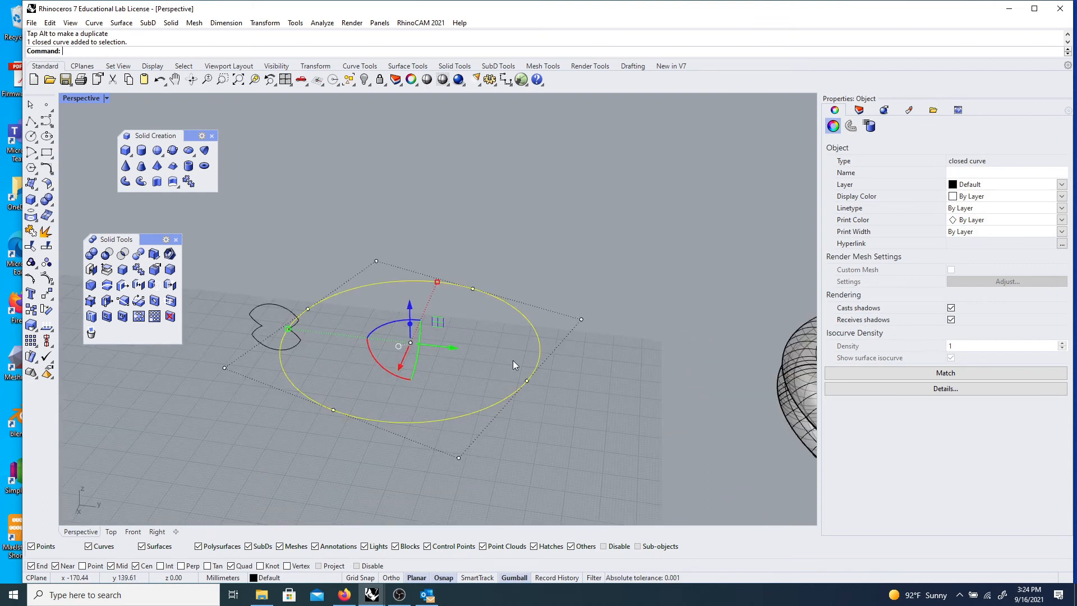
click(580, 226)
scroll(560, 252, down, 5)
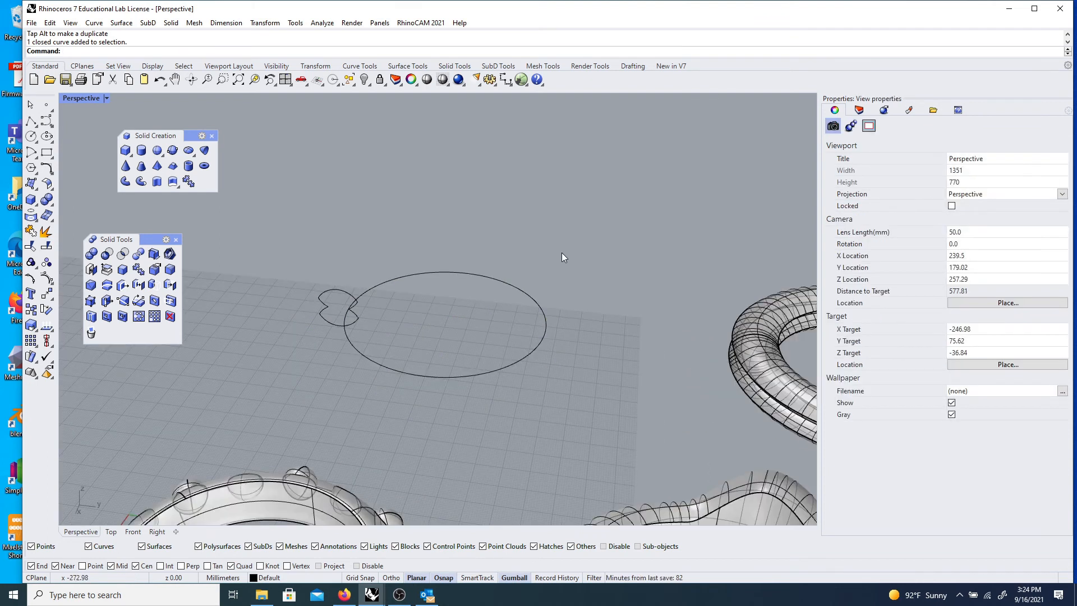
click(526, 314)
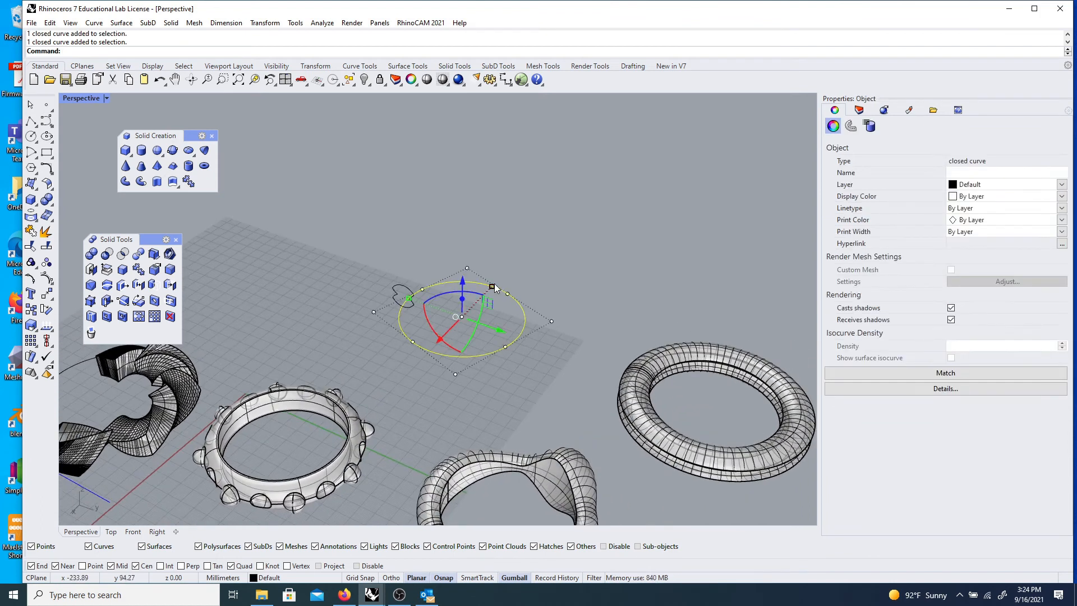
scroll(526, 264, up, 3)
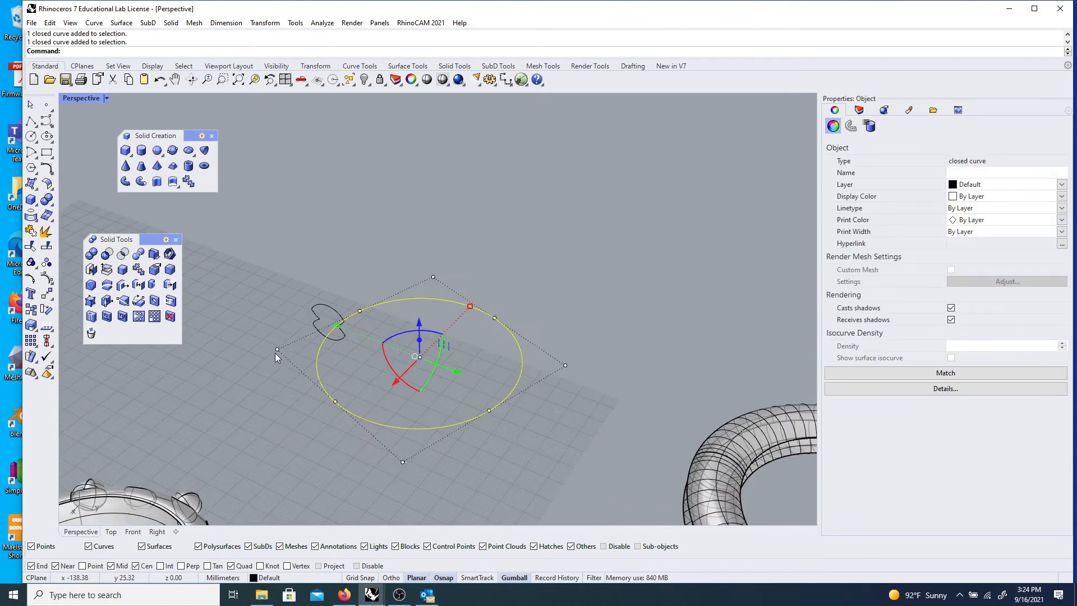
click(567, 276)
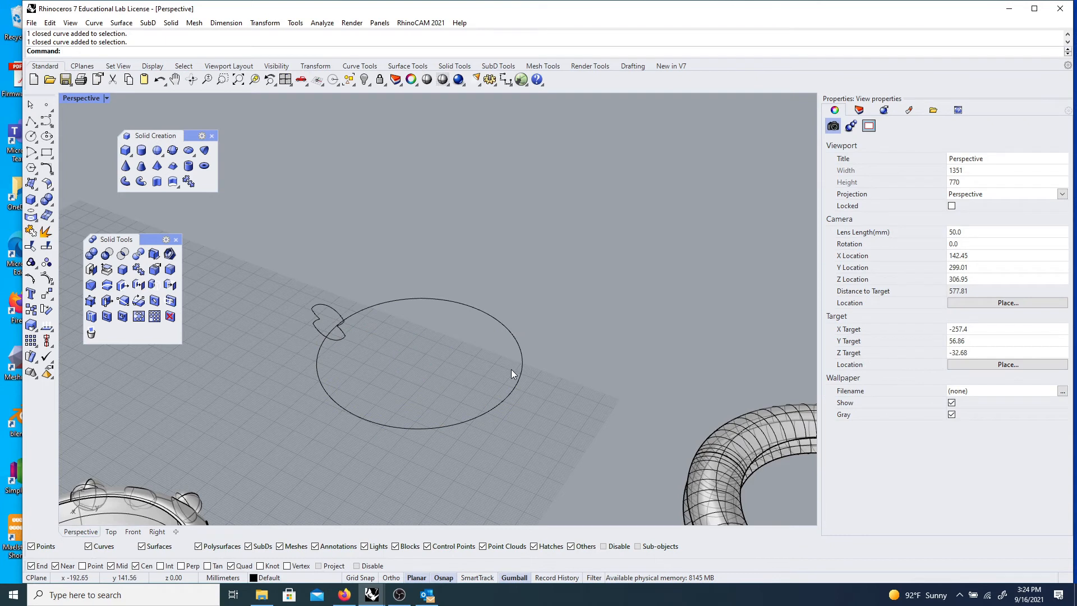
click(386, 302)
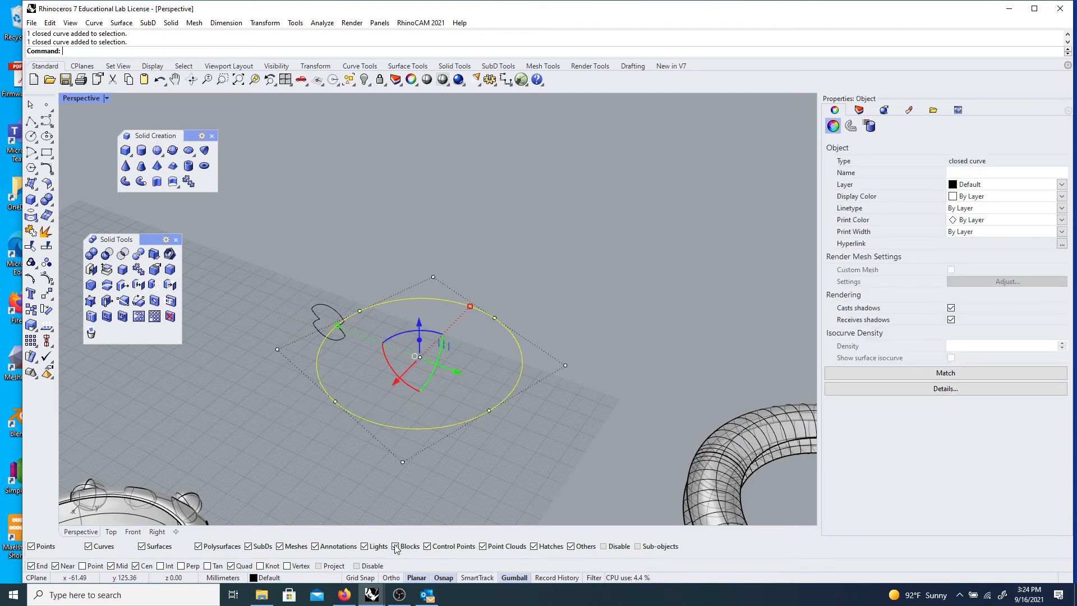
click(590, 394)
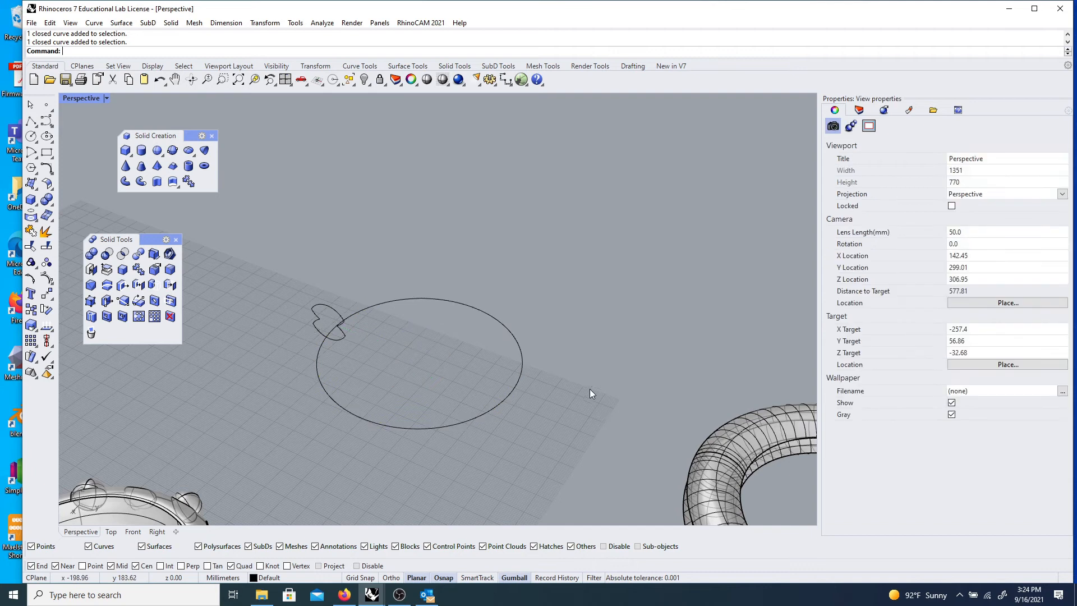
- Try lowering the large circle's corner control point nearest the grooved ring along the vertical axis, and undo the move
click(521, 374)
click(565, 365)
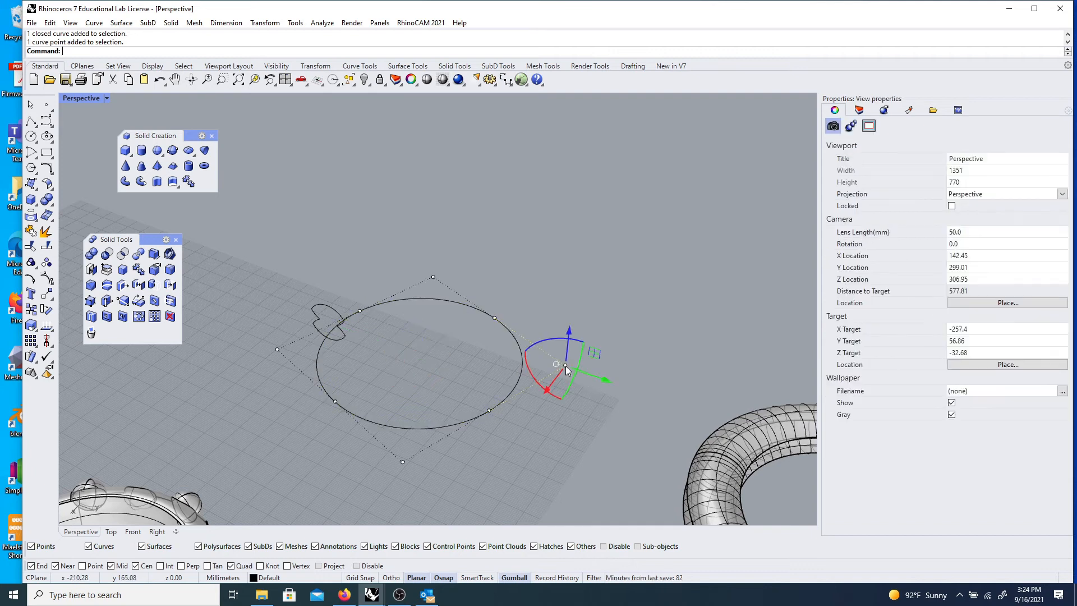
right_drag(575, 346, 552, 302)
drag(548, 282, 545, 347)
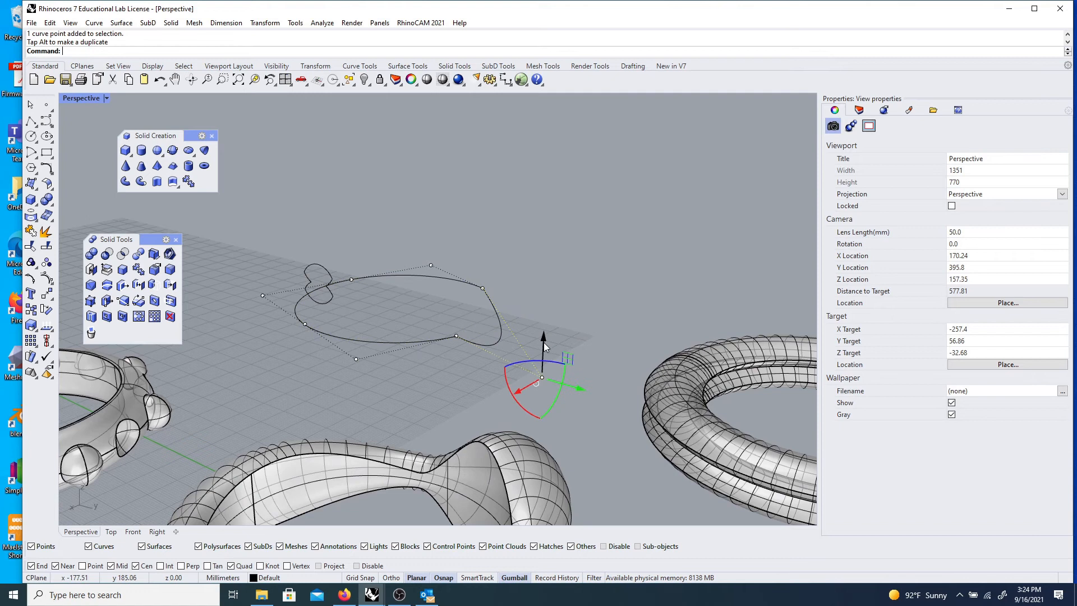
key(ctrl+z)
key(Escape)
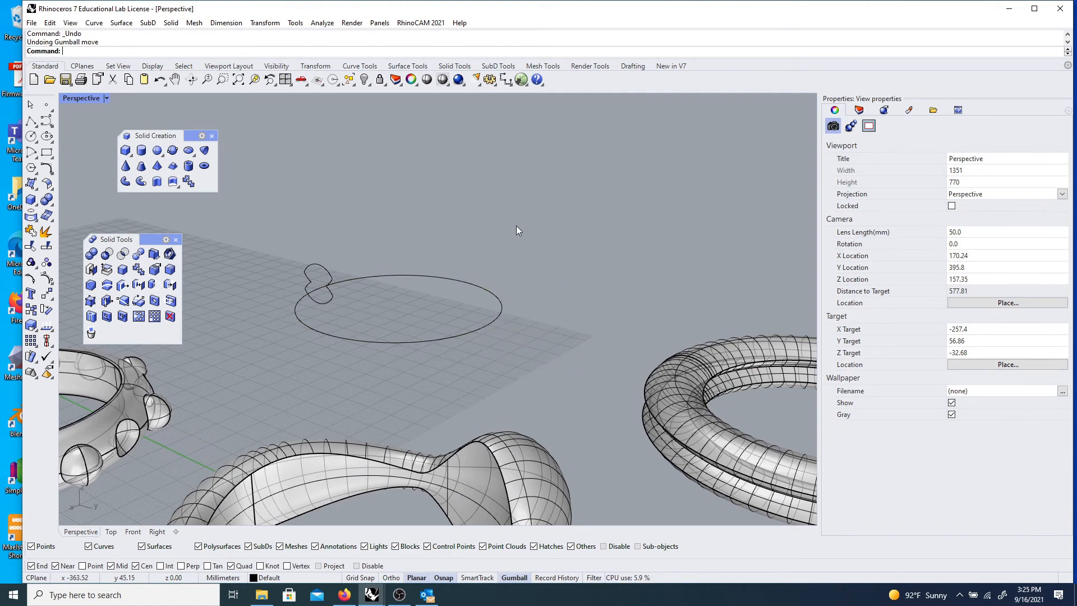
- Rebuild the large rail circle with a point count of 10 and degree 3, deleting the input curve
right_drag(528, 224, 536, 279)
click(496, 314)
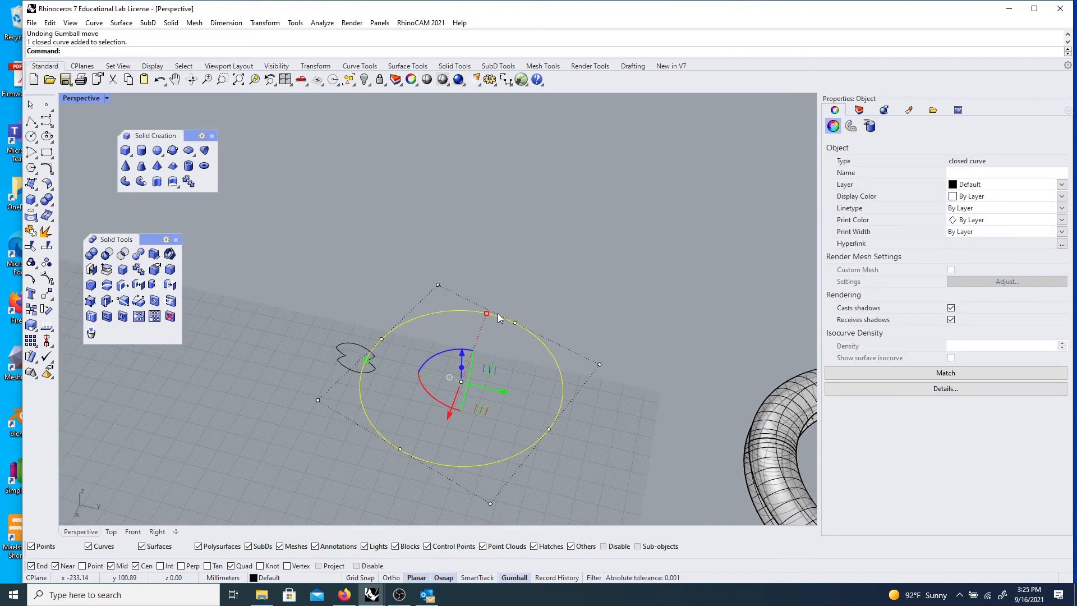
text(Rebuild)
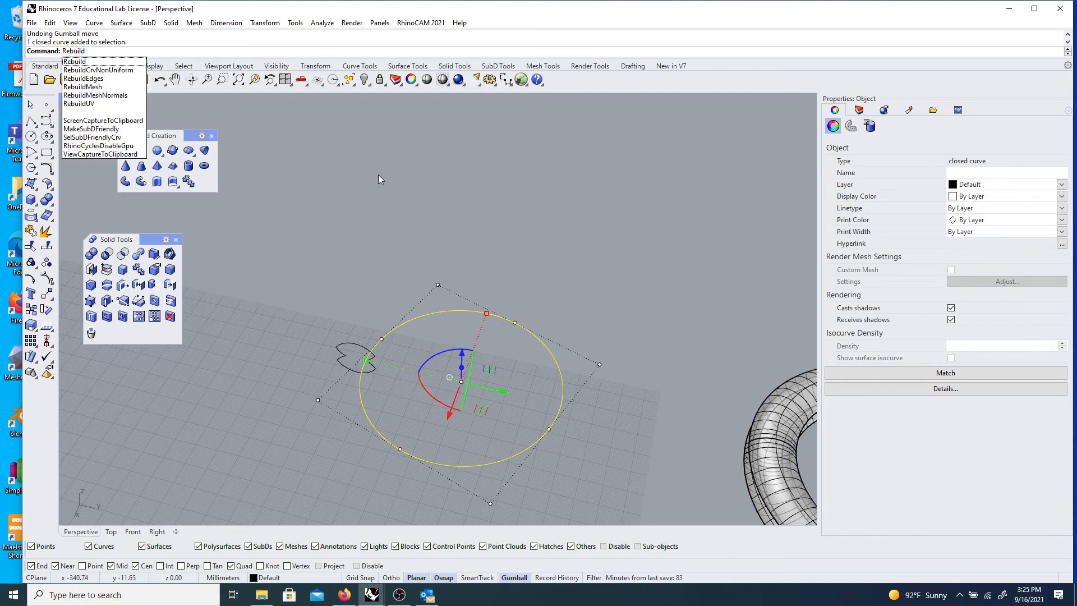
click(104, 62)
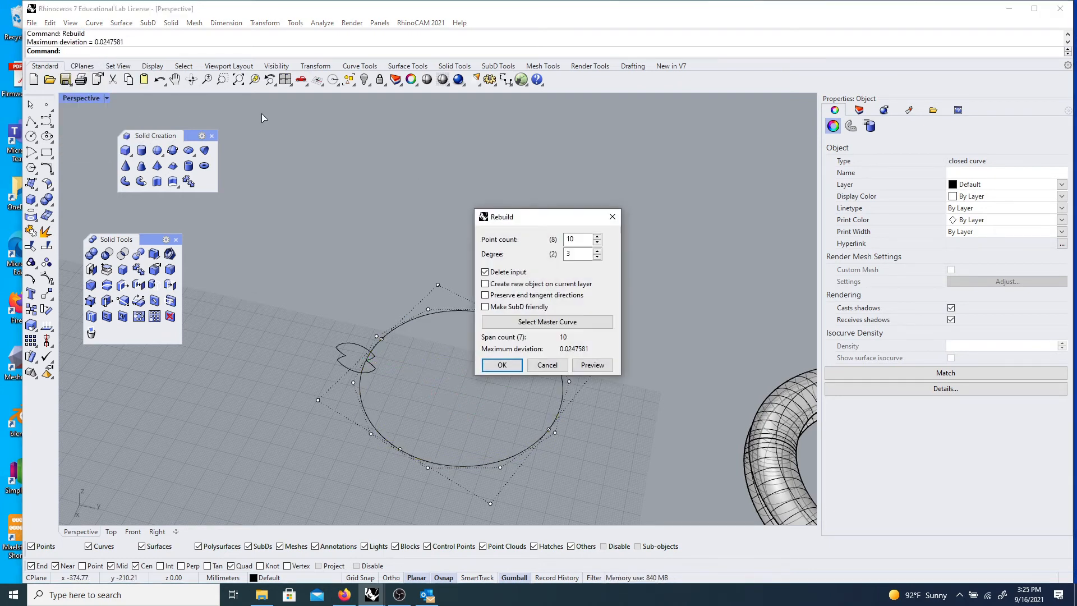
drag(530, 218, 329, 122)
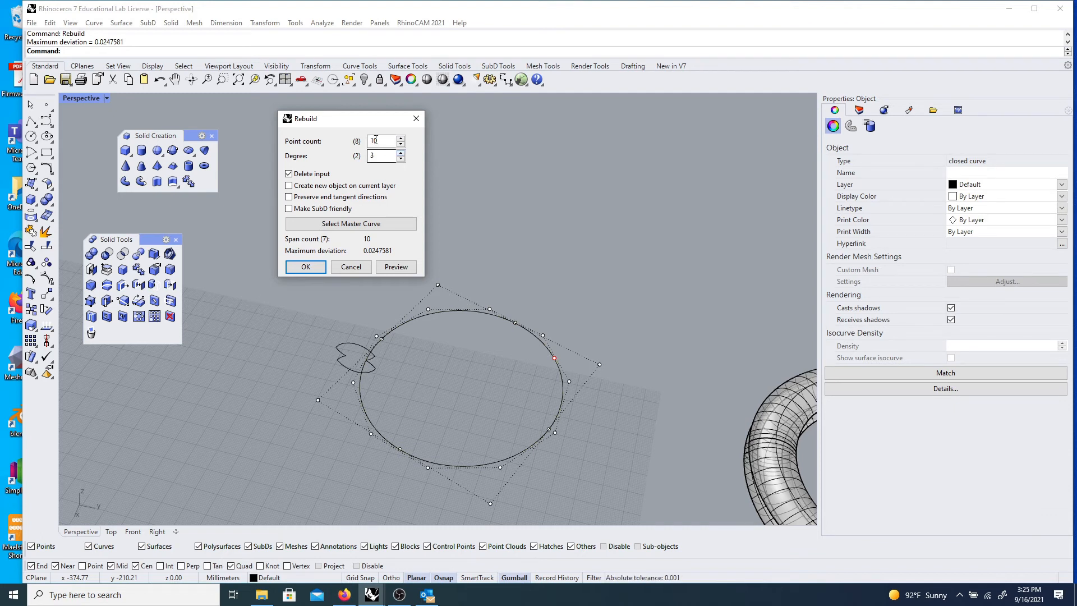
click(319, 267)
- Raise the rebuilt rail's control point opposite the double-leaf outline along the vertical axis
click(575, 292)
click(565, 387)
click(569, 383)
right_drag(592, 386, 577, 328)
drag(570, 306, 570, 259)
right_drag(583, 294, 576, 360)
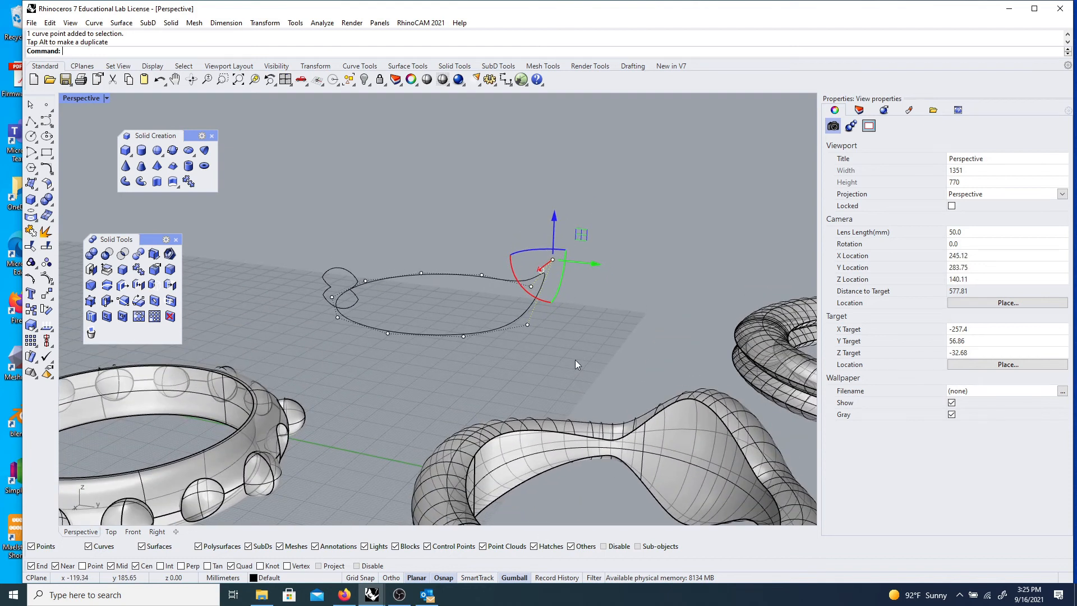
- Try lowering the rail's control point beside the double-leaf outline along the vertical axis, and undo the move
right_drag(372, 372, 408, 354)
click(400, 345)
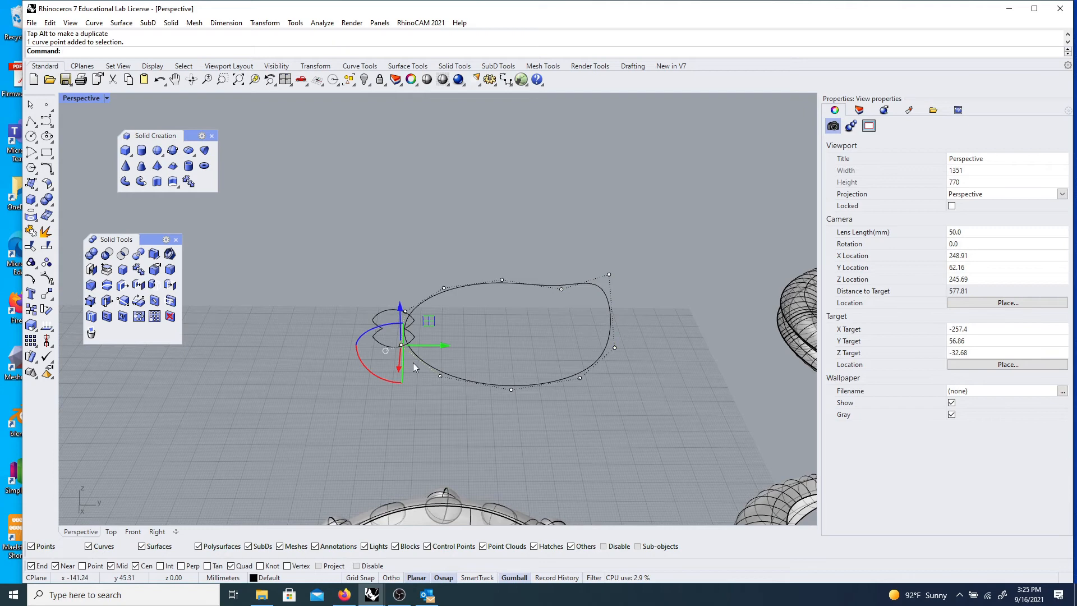
drag(399, 308, 397, 385)
click(574, 422)
right_drag(574, 423, 454, 355)
click(409, 318)
scroll(442, 421, up, 8)
key(ctrl+z)
scroll(473, 422, down, 5)
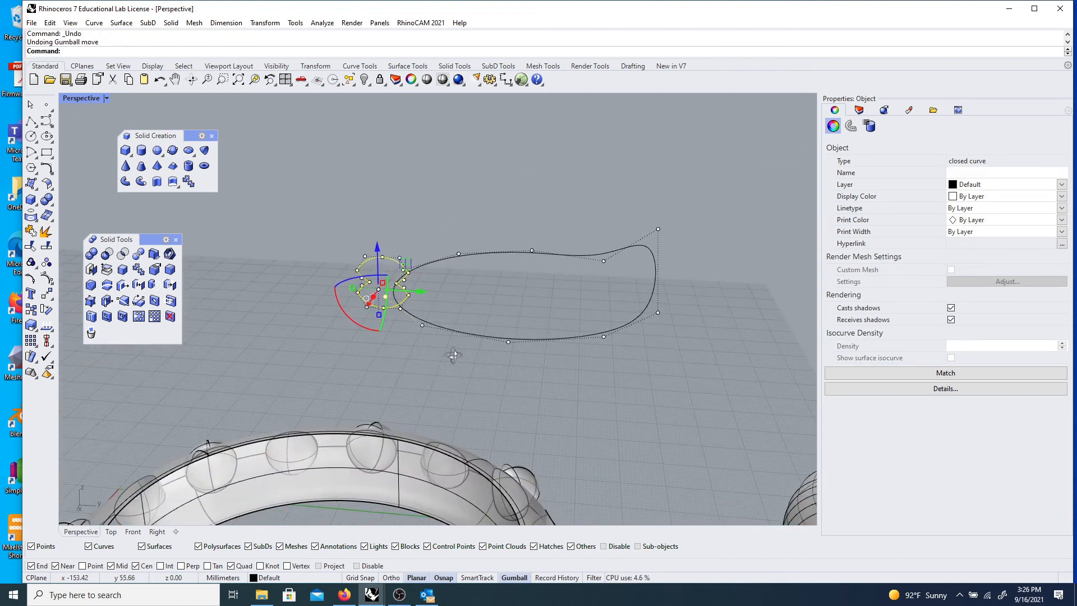
- Lower a control point on one side of the rail, between the outline and the raised end, along the vertical axis
scroll(400, 290, up, 10)
key(Escape)
key(Escape)
scroll(492, 296, down, 5)
right_drag(492, 296, 442, 311)
scroll(442, 311, down, 4)
click(427, 383)
right_drag(426, 380, 415, 433)
click(415, 432)
drag(416, 397, 417, 476)
click(490, 375)
right_drag(490, 375, 402, 338)
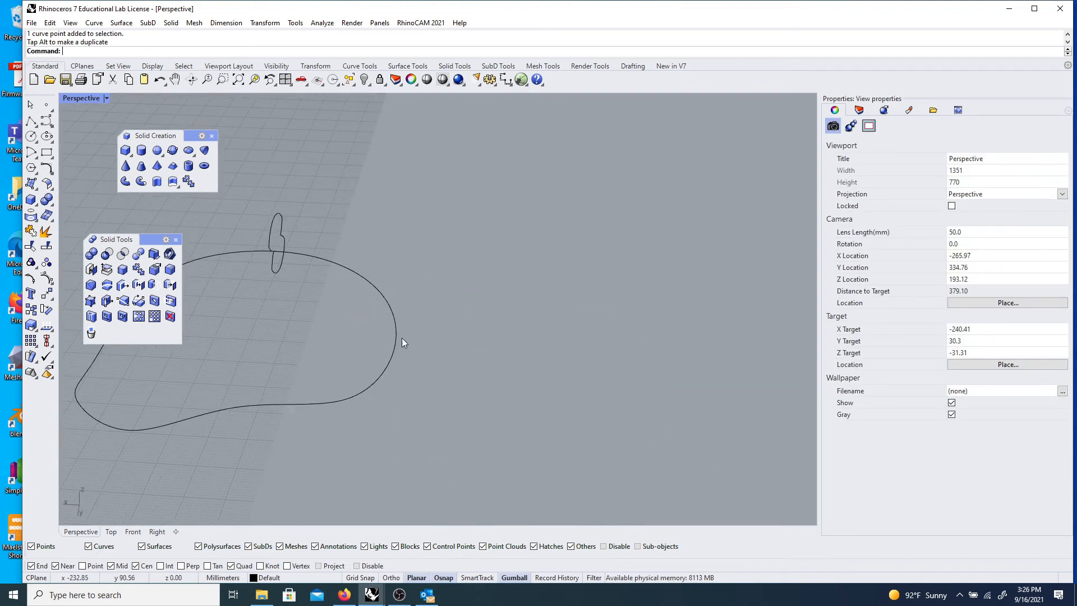
- Raise a control point on the opposite side of the rail from the lowered one along the vertical axis
click(401, 335)
click(406, 347)
drag(406, 312, 405, 266)
click(478, 292)
right_drag(235, 305, 415, 282)
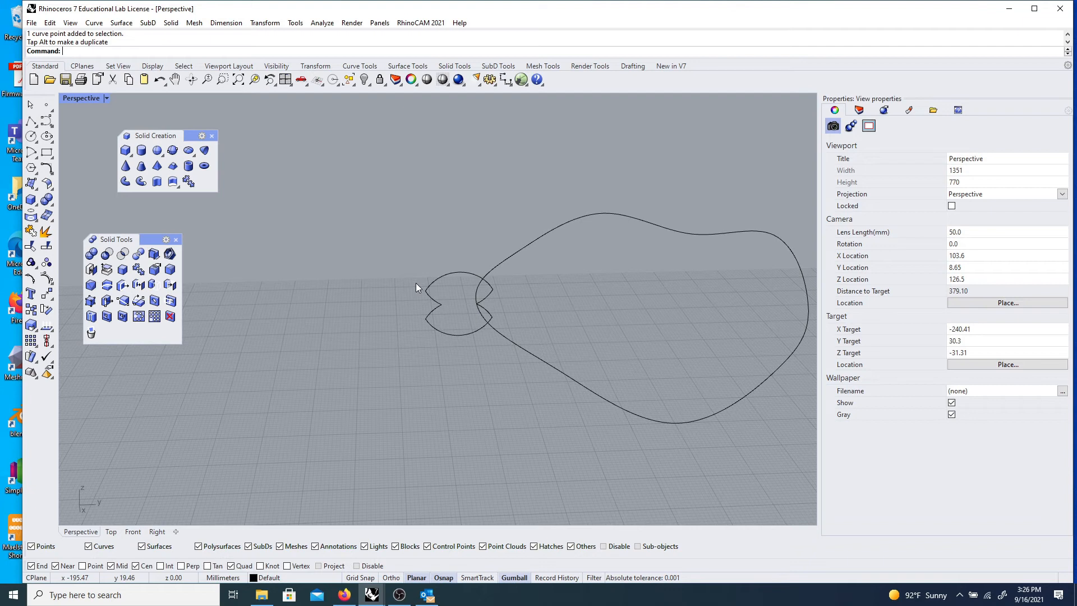
- Sweep the double-leaf outline along the reshaped rail with Sweep1, using the Freeform frame style and unchanged cross sections
text(Aw)
key(BackSpace)
key(BackSpace)
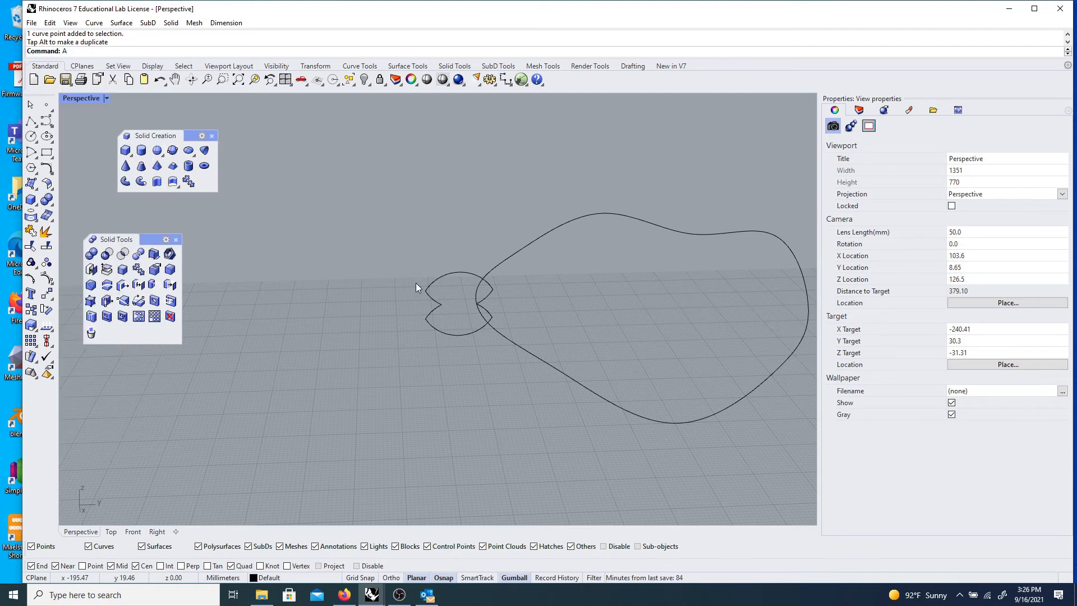
text(Sweep1)
key(Return)
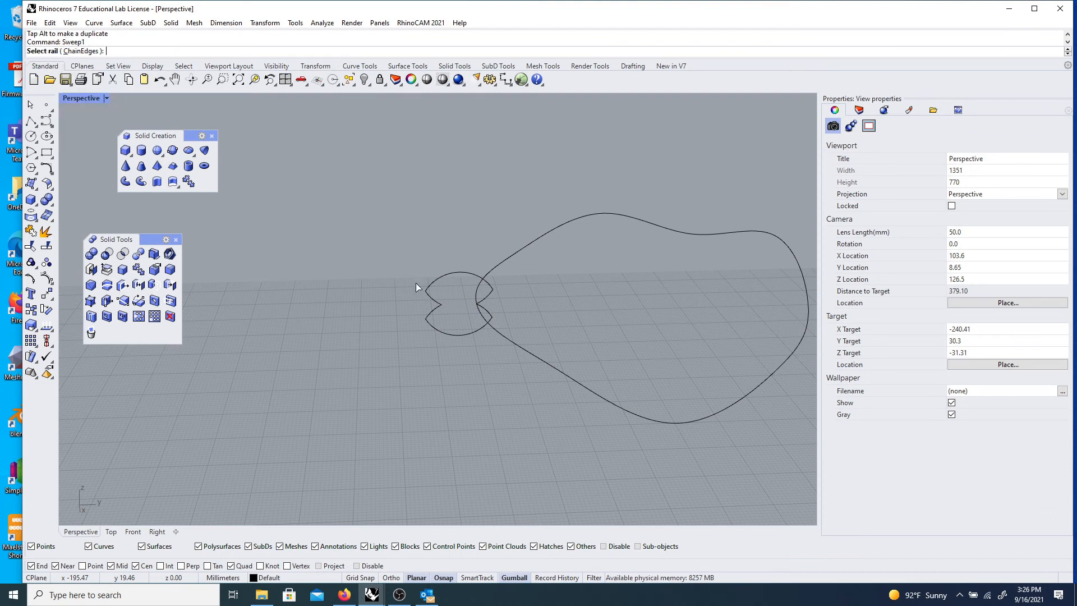
click(492, 268)
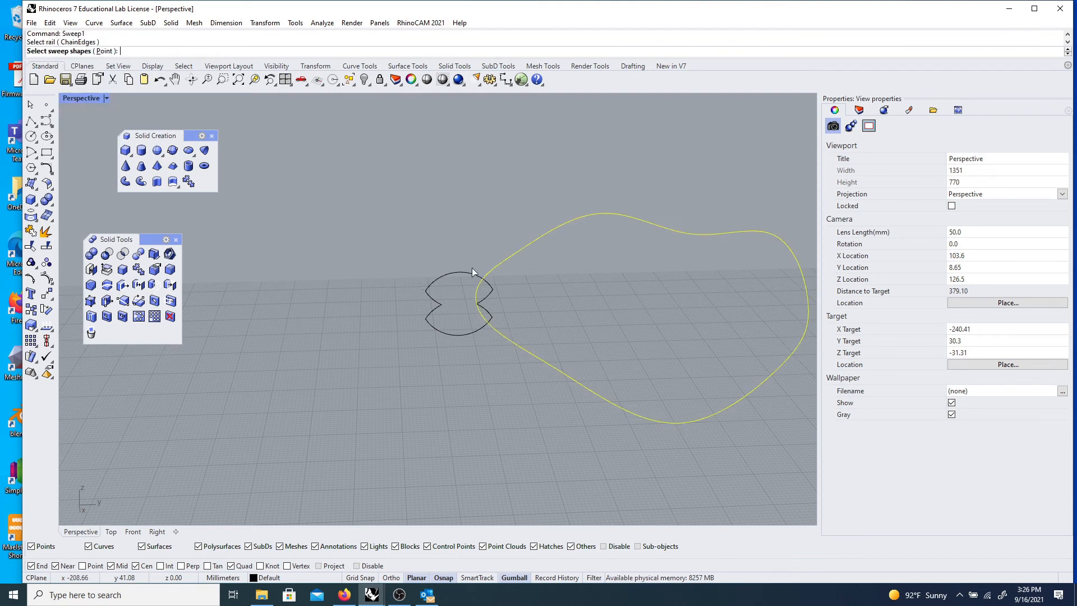
click(446, 275)
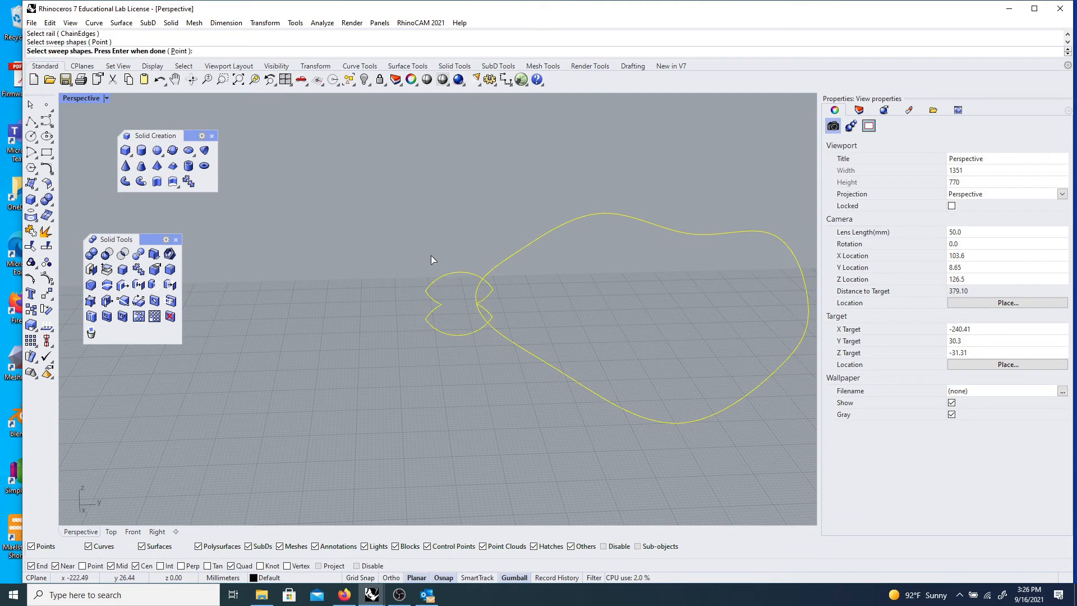
key(Return)
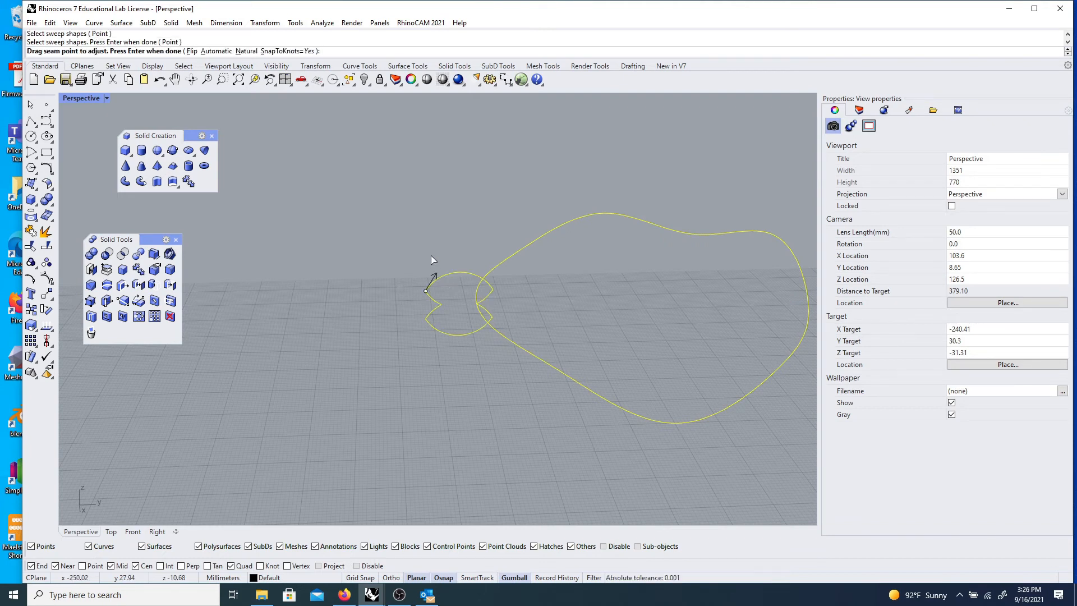
key(Return)
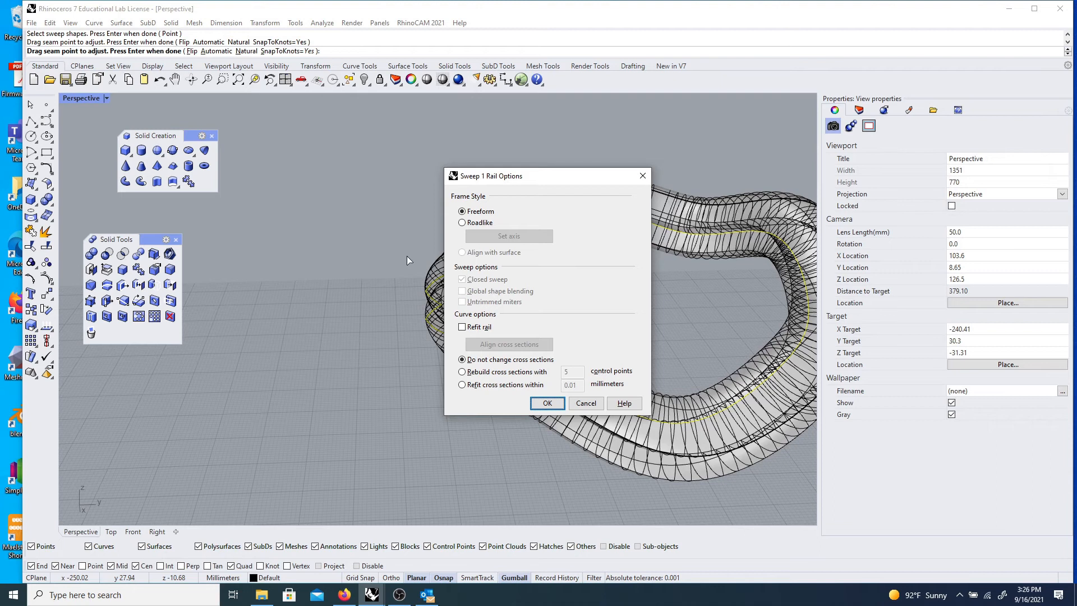
drag(477, 179, 292, 164)
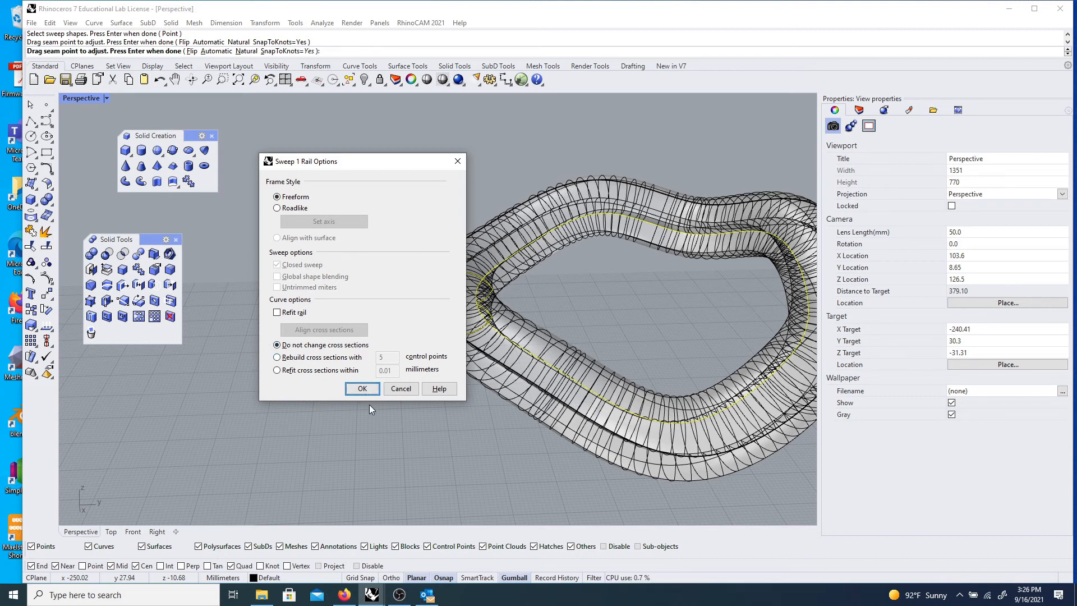
drag(347, 161, 266, 150)
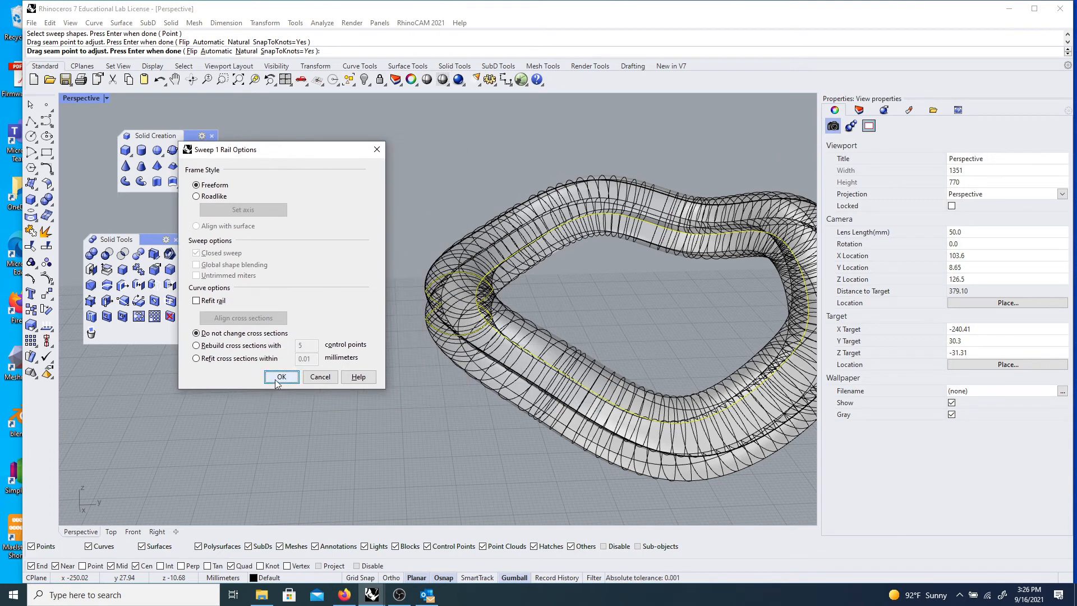
click(276, 381)
right_drag(394, 412, 454, 313)
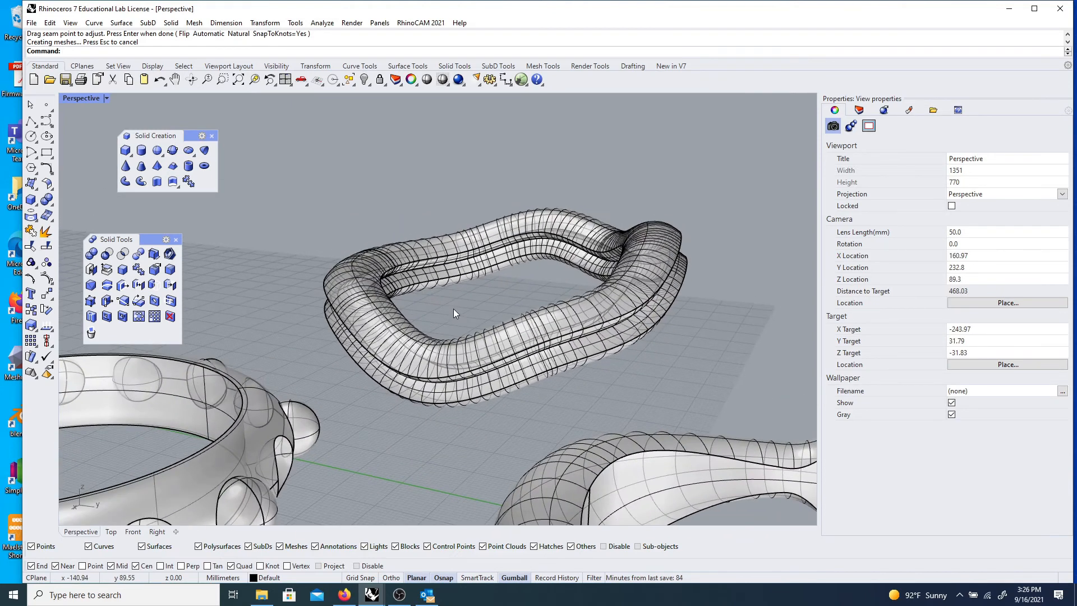
- Examine the new wavy ring and the other ring variations from several angles, with the SubD tools brought up
right_drag(452, 302, 578, 339)
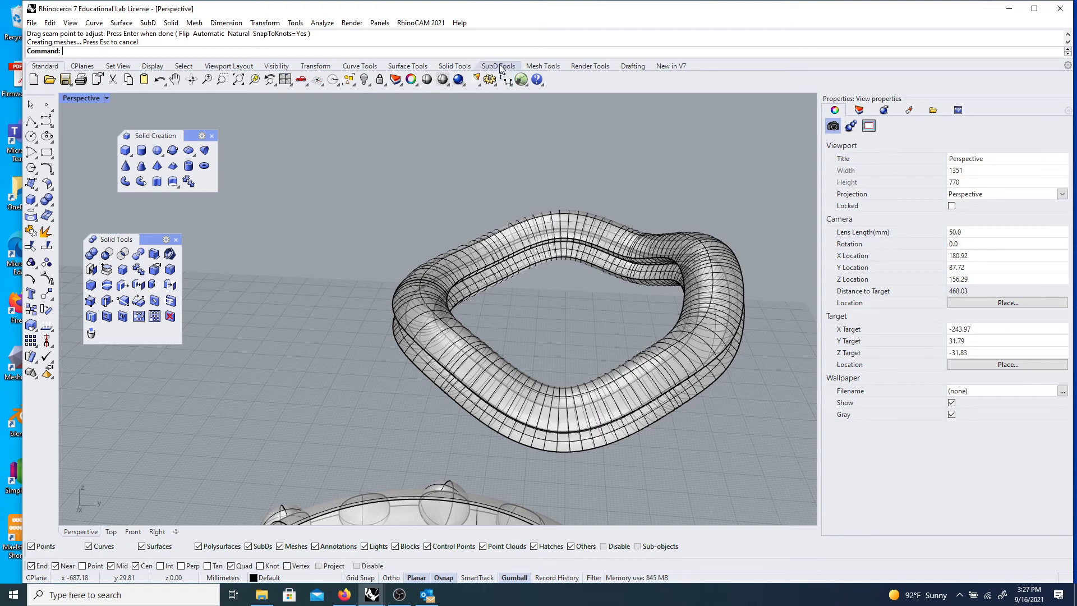
scroll(452, 158, down, 10)
right_drag(453, 158, 619, 207)
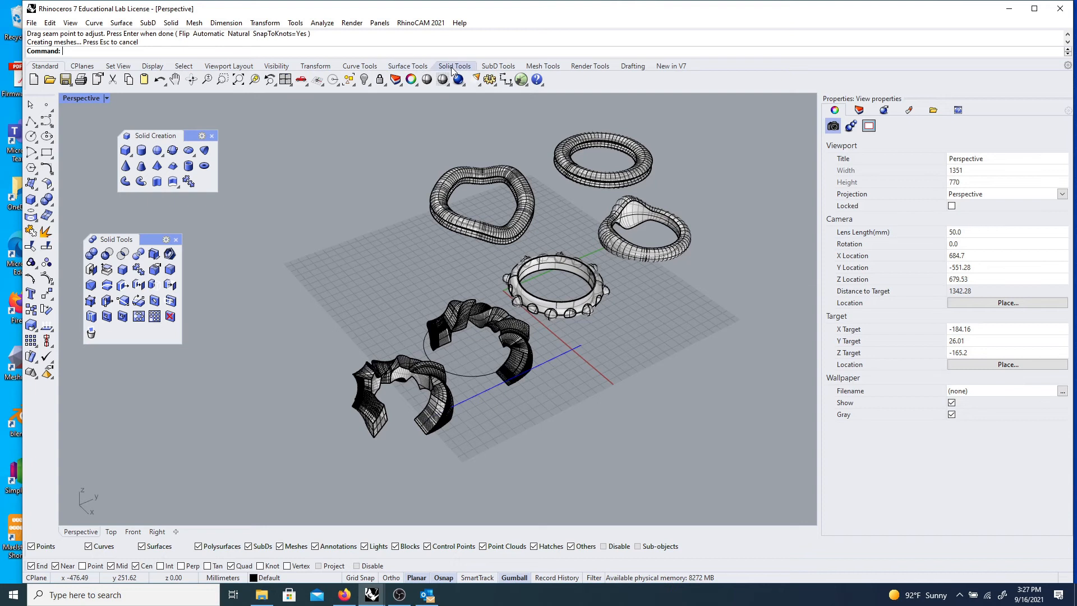
click(485, 67)
scroll(395, 219, down, 5)
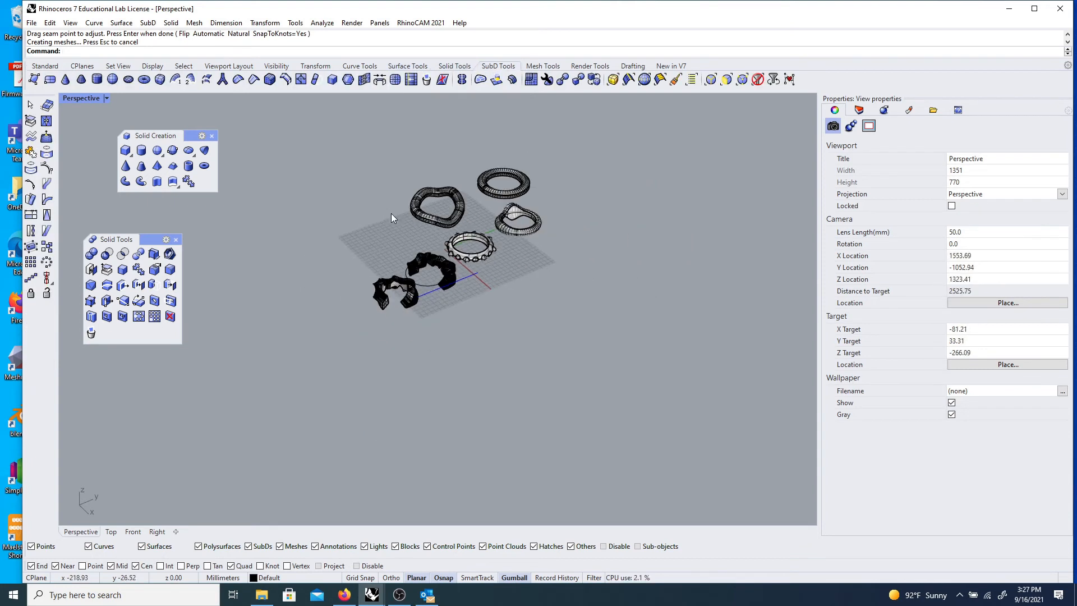
right_drag(398, 222, 425, 234)
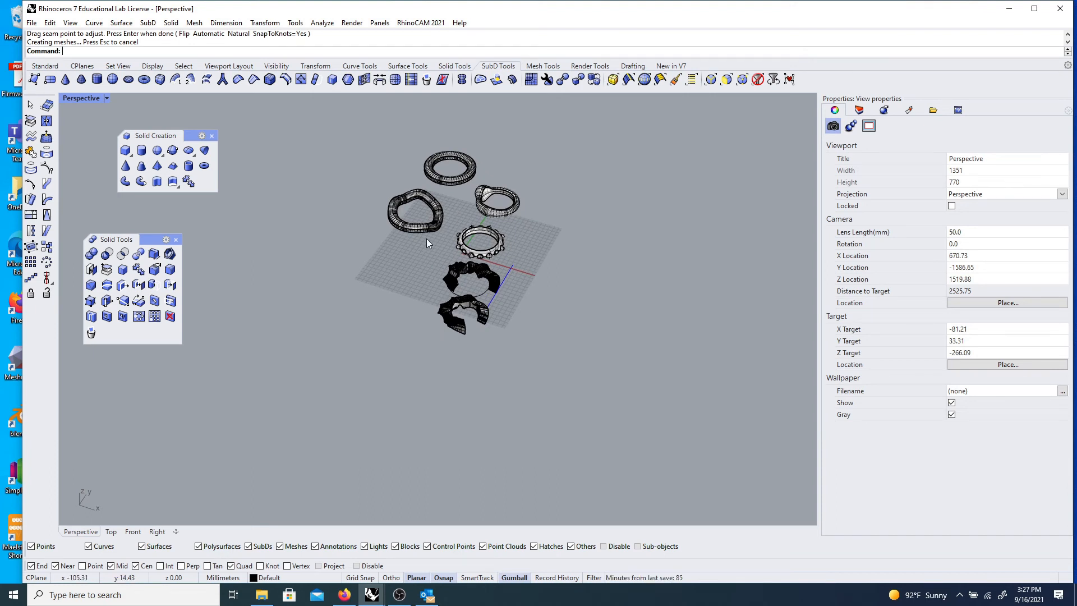
scroll(427, 238, up, 3)
scroll(403, 185, up, 2)
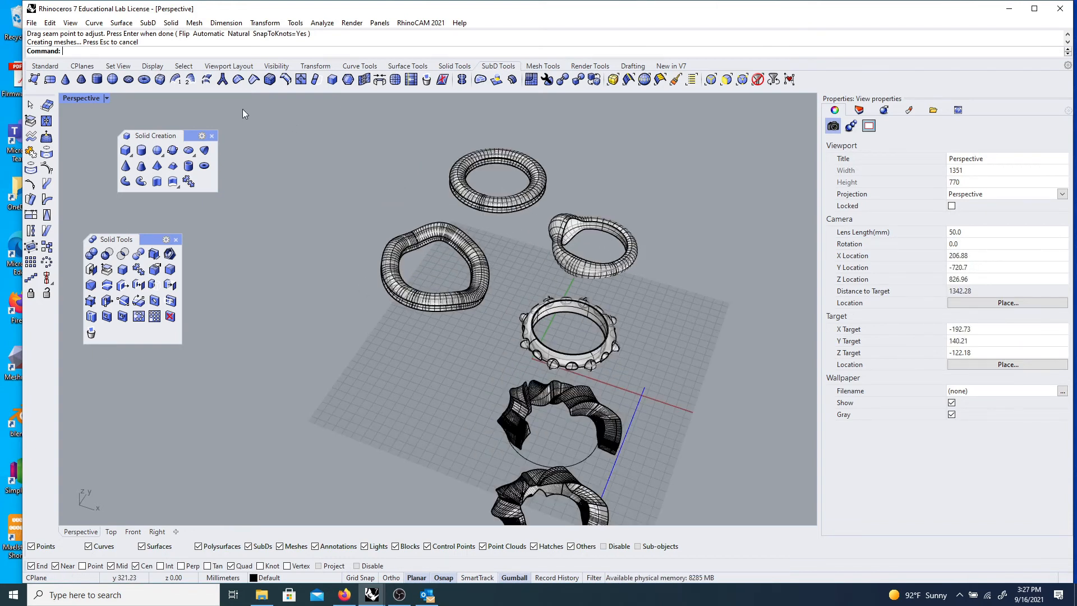
scroll(398, 215, down, 4)
mouse_move(345, 237)
right_down()
mouse_move(412, 222)
mouse_move(415, 231)
mouse_move(356, 224)
right_up()
right_drag(342, 228, 407, 225)
scroll(402, 224, up, 3)
scroll(402, 224, up, 2)
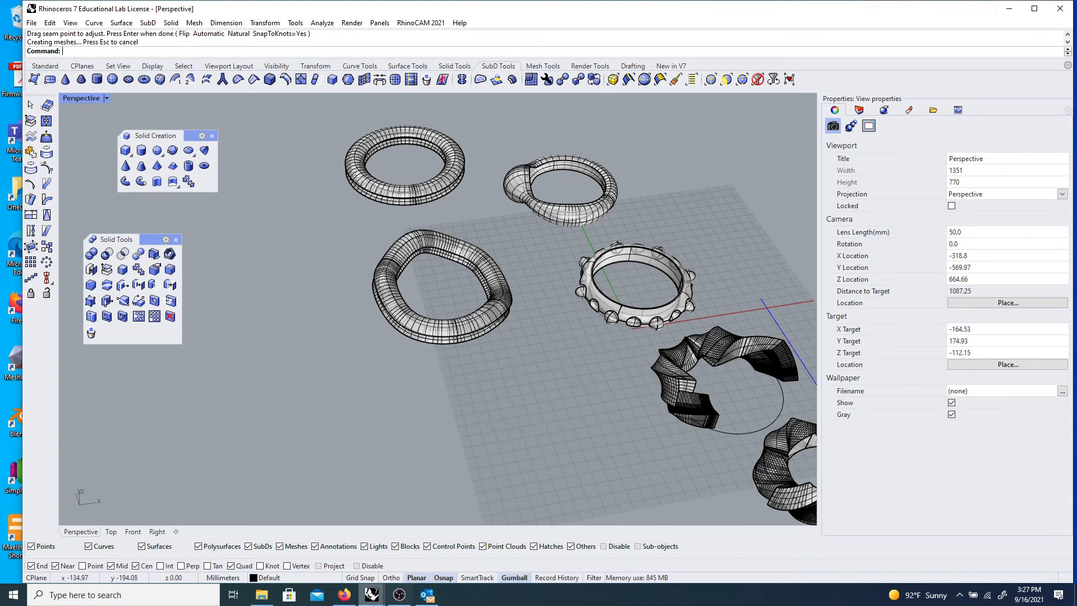
click(395, 598)
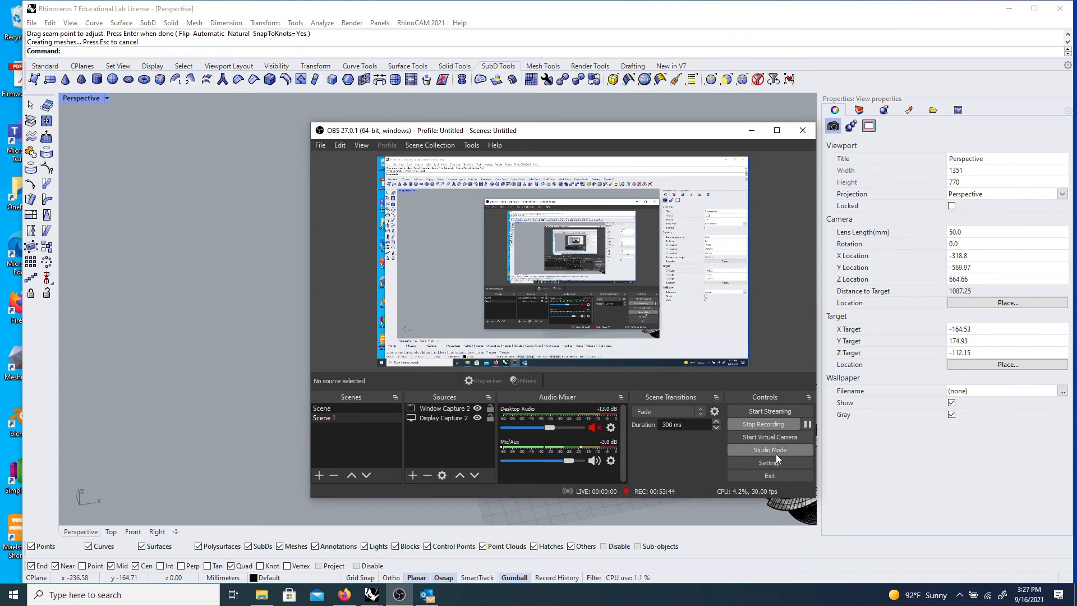
click(807, 429)
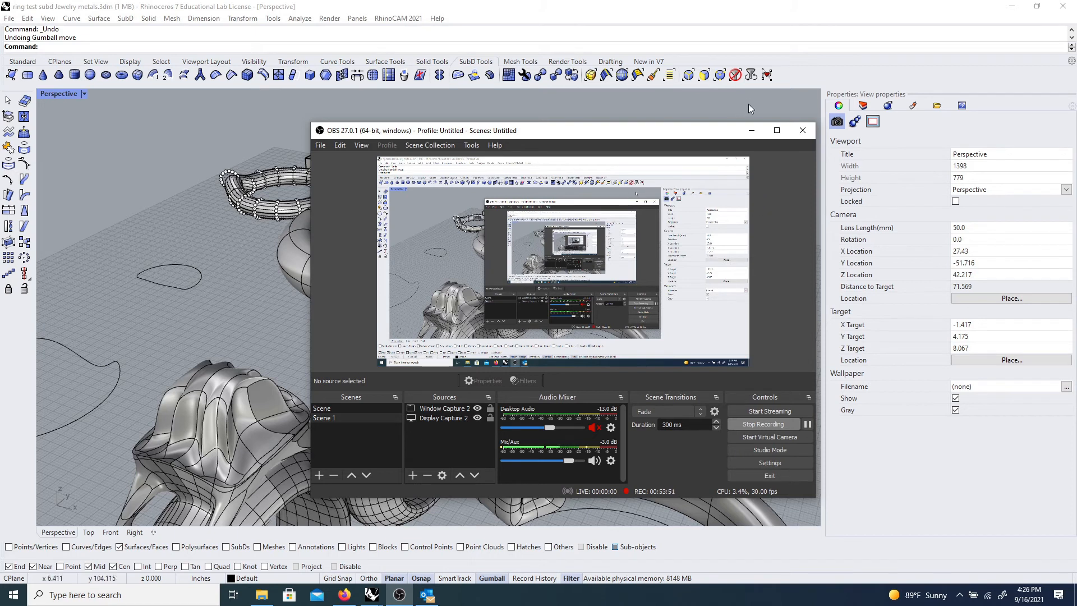
click(754, 131)
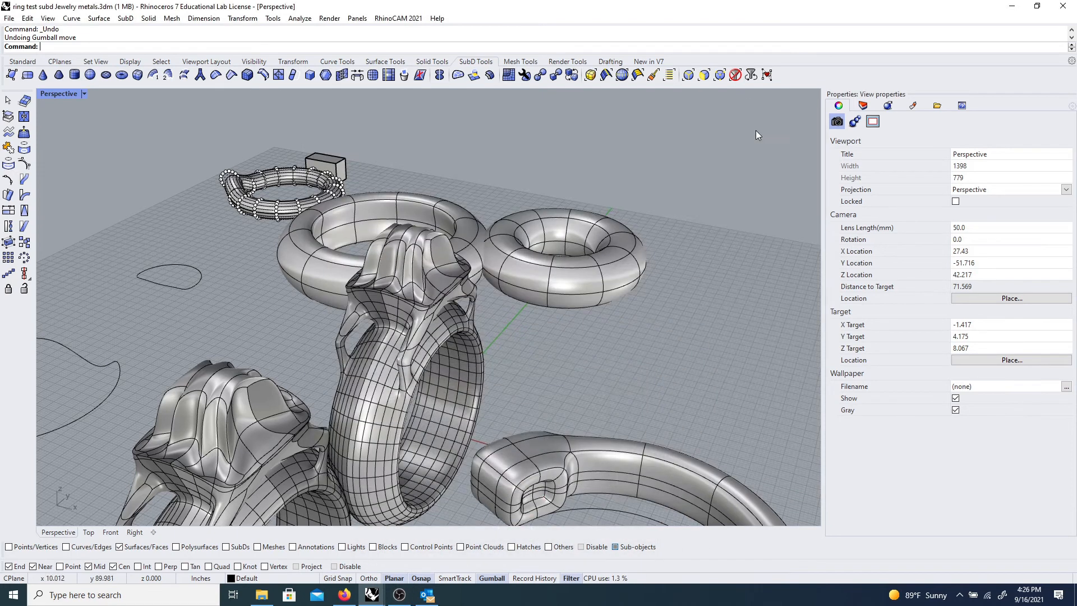
- Examine the SubD rings in the ring test subd Jewelry metals file from several angles, and reduce its window to reveal the other model
scroll(628, 278, down, 4)
scroll(628, 278, down, 4)
right_drag(654, 277, 645, 295)
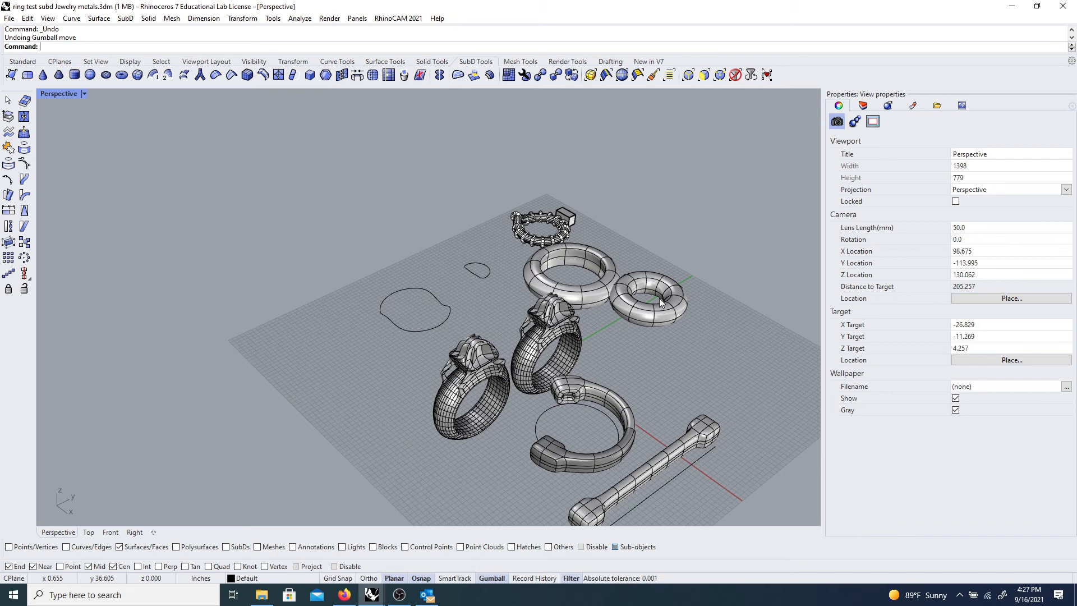
scroll(582, 256, down, 4)
right_drag(685, 293, 599, 292)
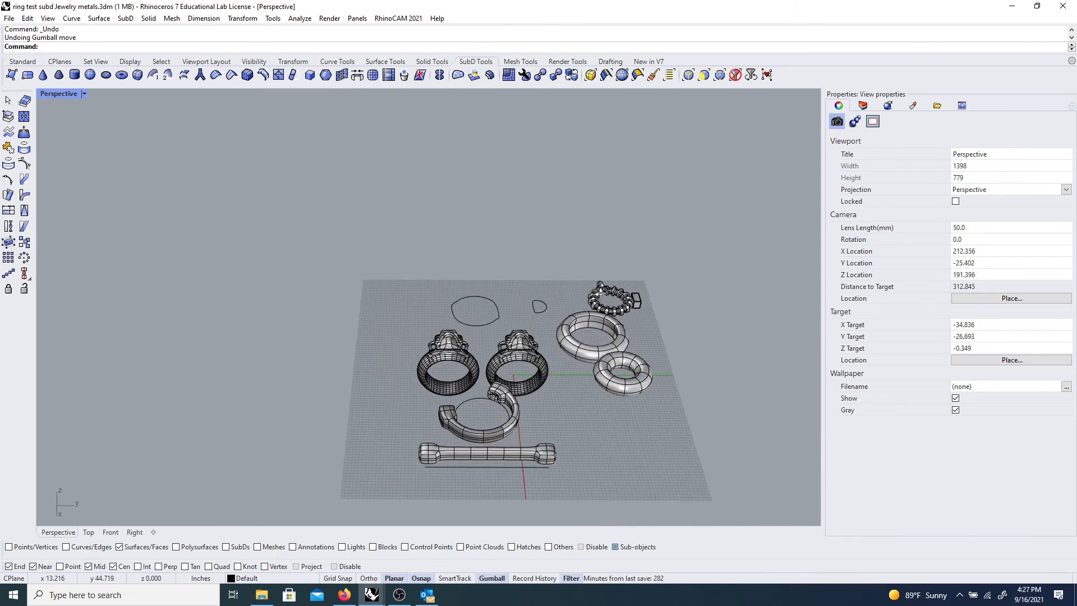
scroll(583, 345, up, 8)
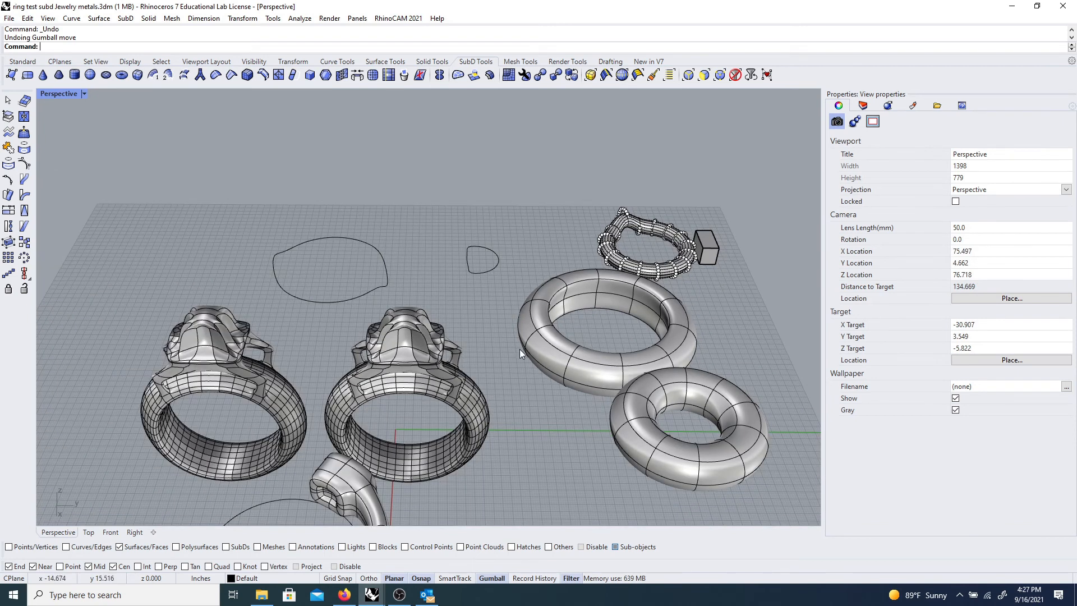
scroll(520, 347, down, 4)
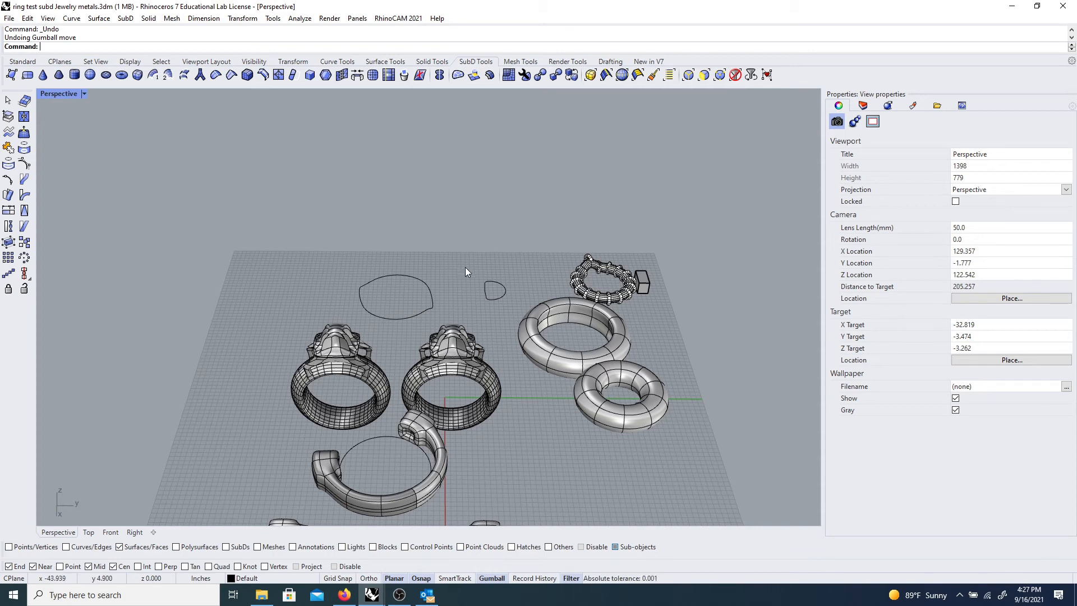
right_drag(534, 420, 522, 417)
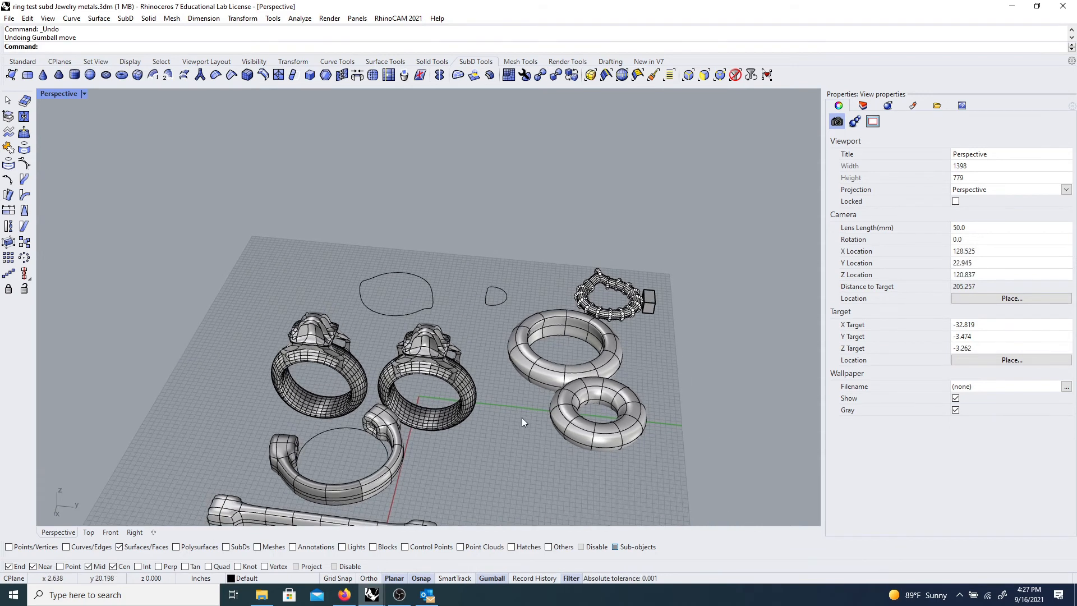
scroll(338, 379, up, 5)
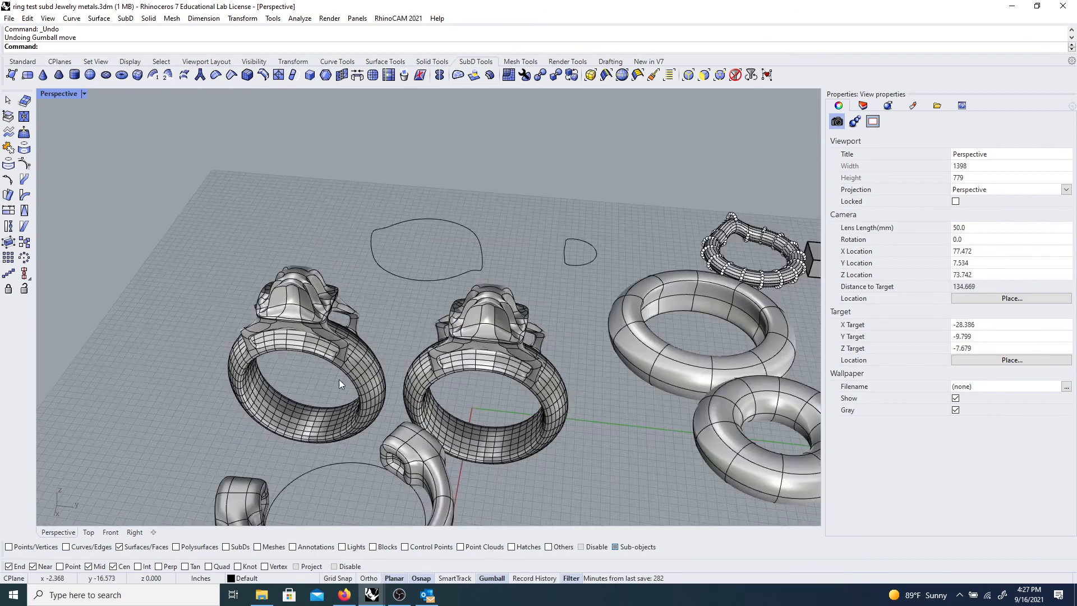
scroll(339, 379, down, 2)
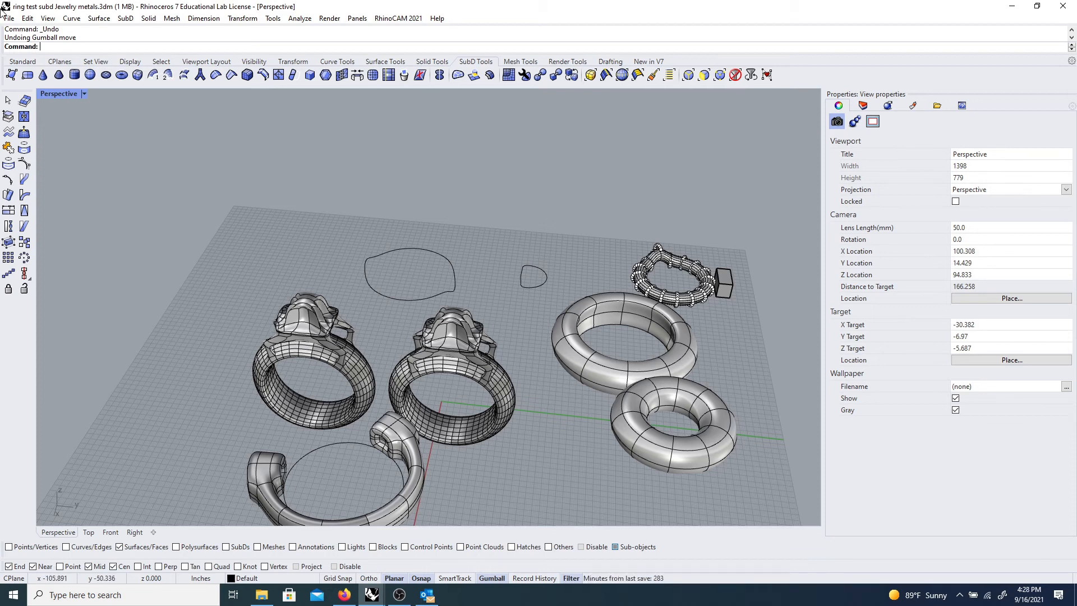
click(1037, 6)
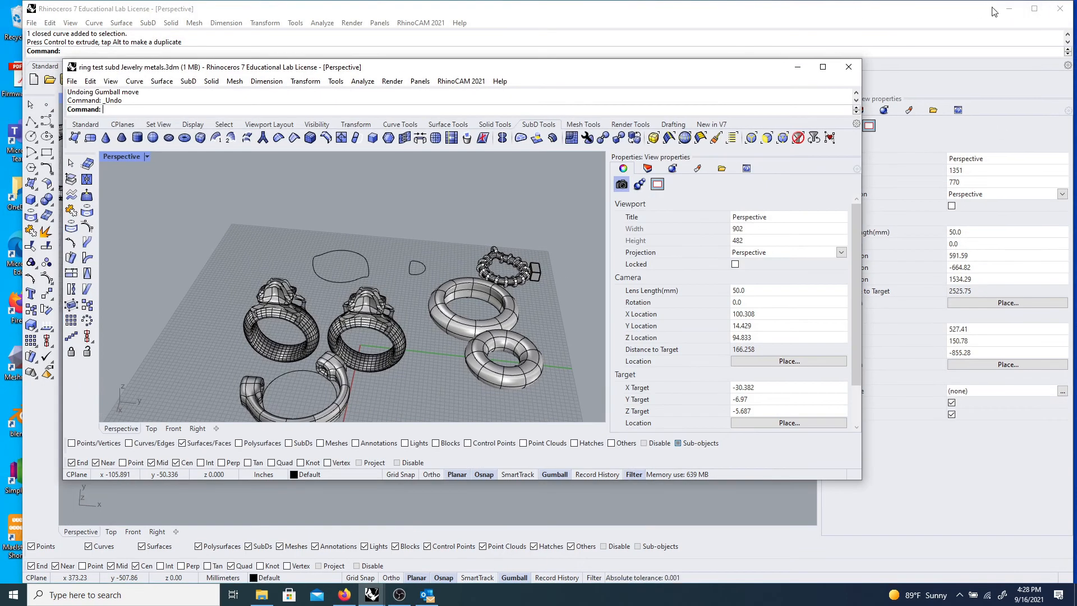
- Move the ring test subd Jewelry metals window and enlarge it to fill most of the screen
drag(690, 70, 653, 36)
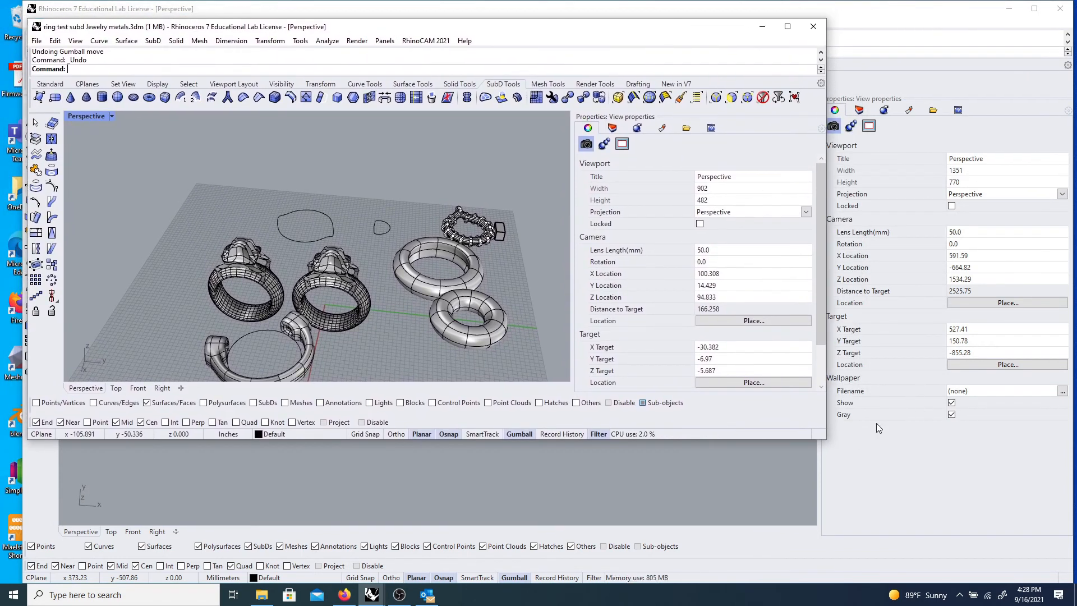
drag(827, 435, 1032, 579)
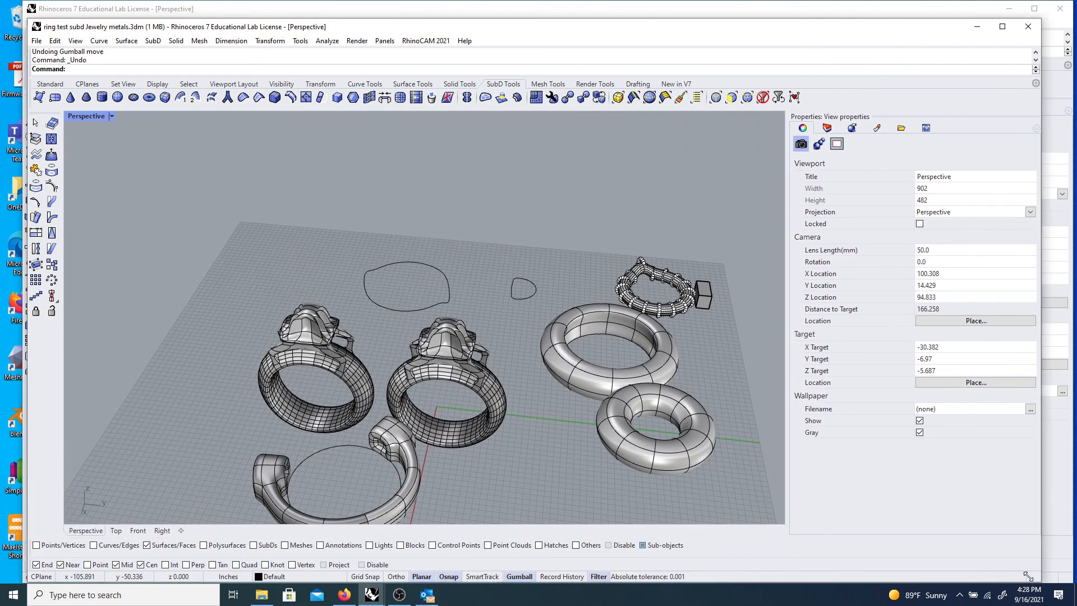
right_drag(538, 454, 482, 418)
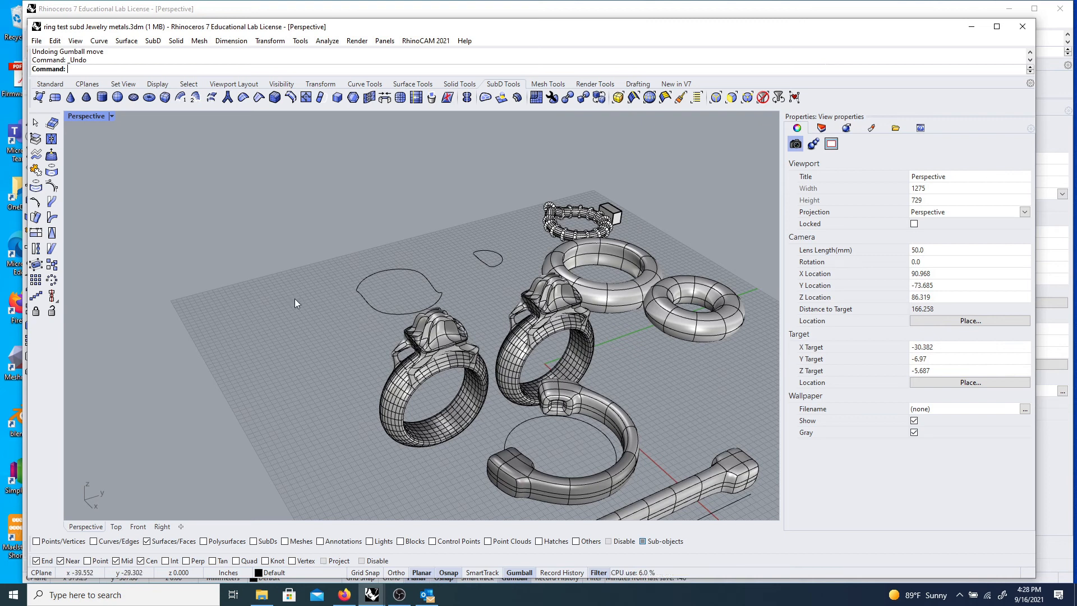
- Create a SubD torus with 6 vertical faces and 10 around faces on the empty grid area beside the closed curves
click(150, 98)
right_drag(257, 337, 298, 361)
scroll(289, 360, up, 3)
click(285, 370)
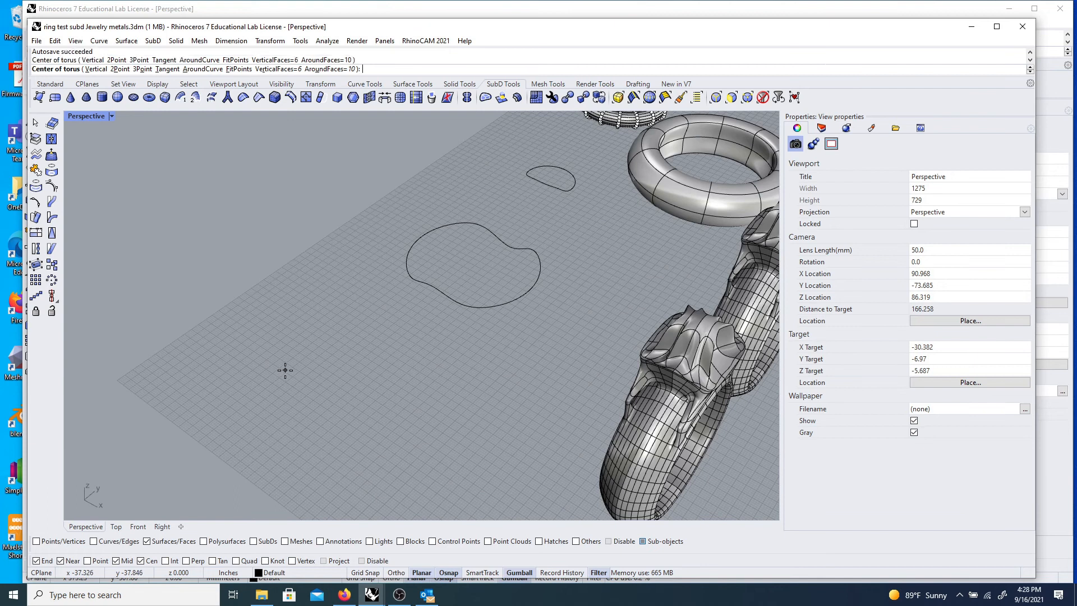
click(332, 403)
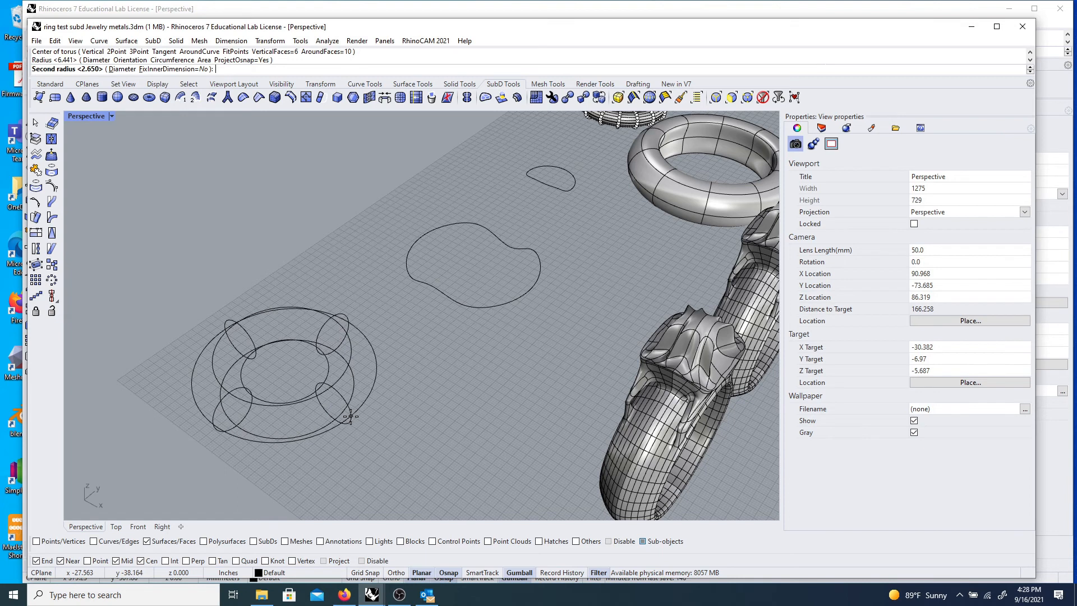
click(351, 415)
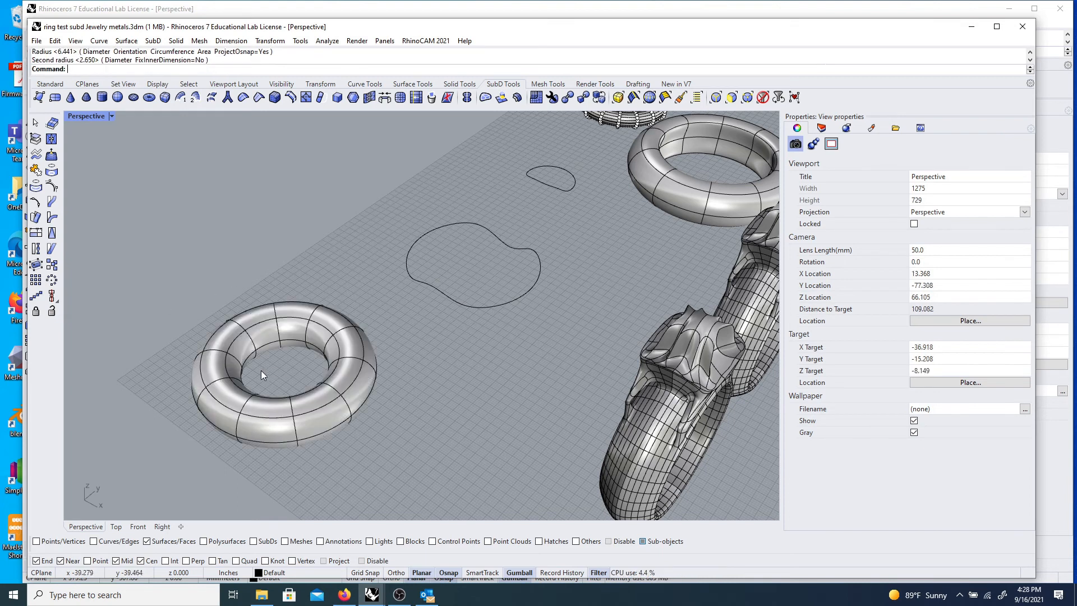
- Try selecting single faces around the torus's inner side, and clear the selection
scroll(261, 370, up, 5)
right_drag(280, 372, 265, 377)
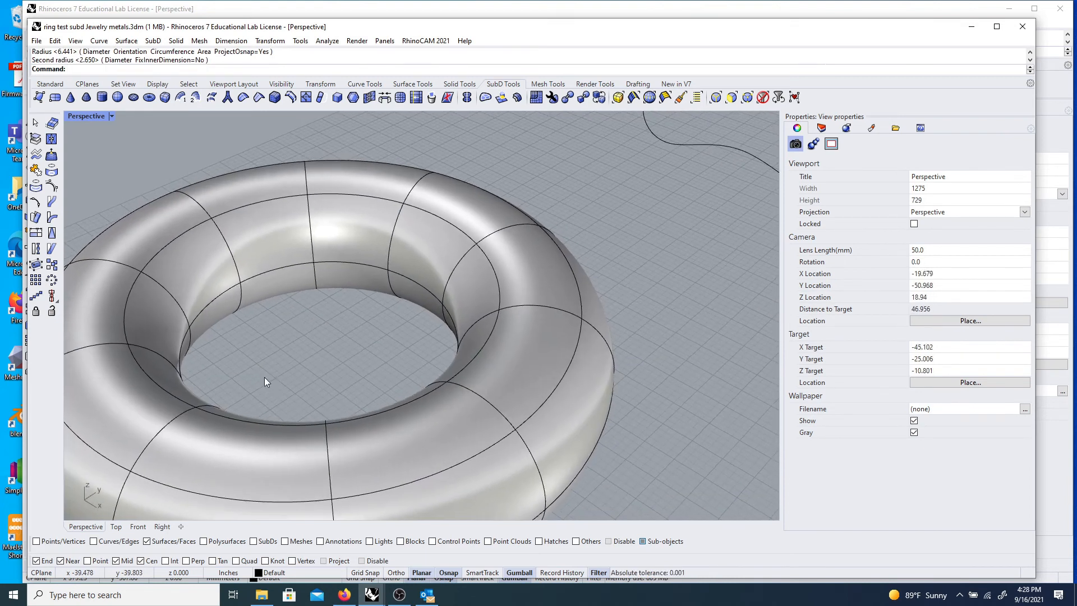
ctrl+shift+click(214, 299)
click(291, 338)
right_drag(290, 339, 313, 352)
click(252, 324)
click(292, 340)
click(348, 300)
click(333, 244)
click(408, 271)
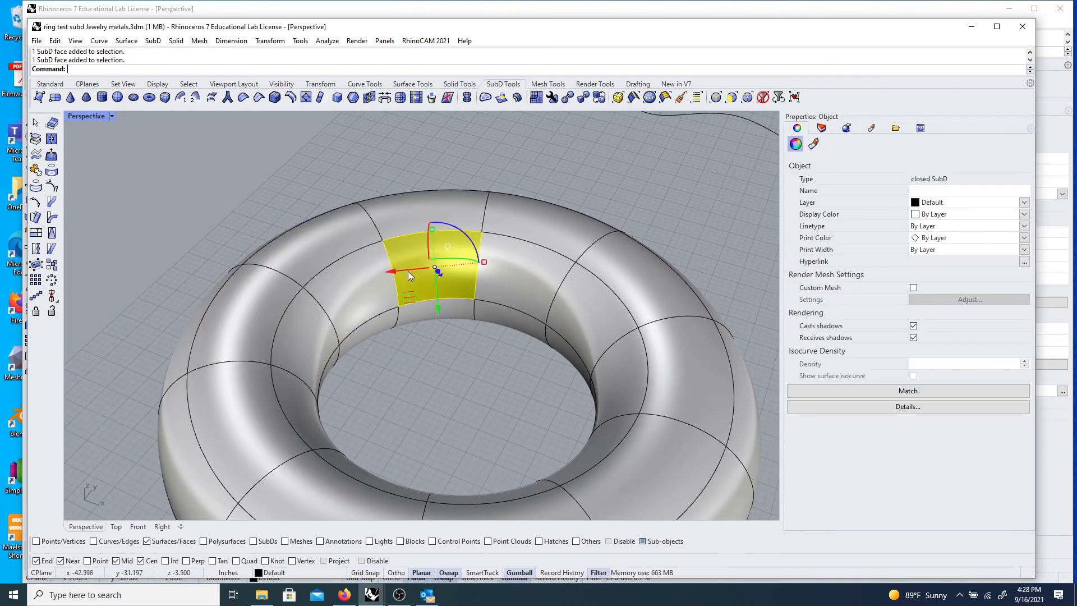
click(430, 391)
right_drag(430, 391, 307, 300)
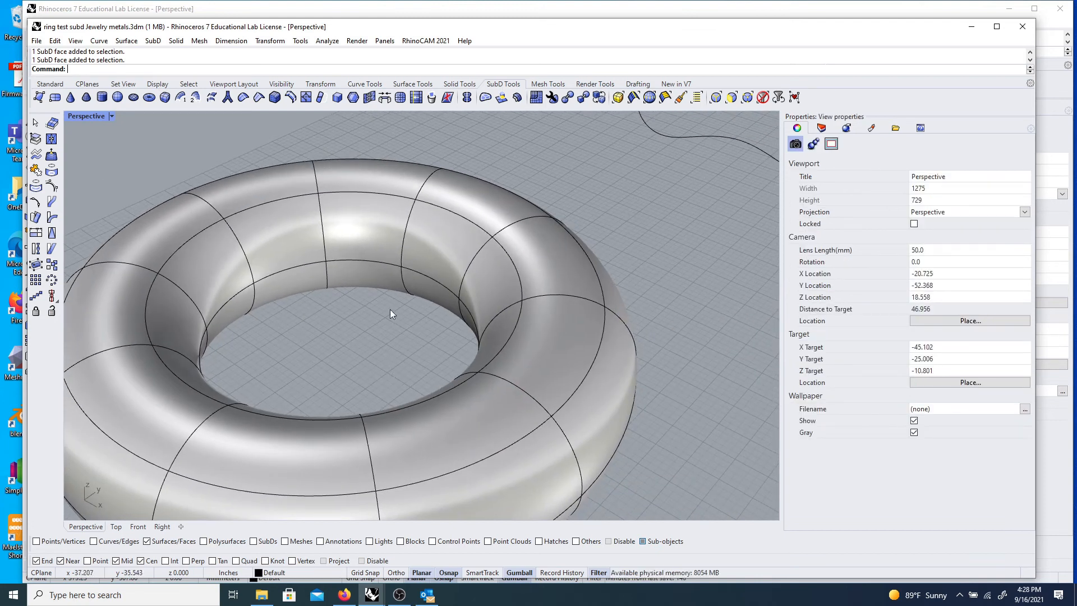
- Scale the complete inner edge loop of the new torus uniformly outward to widen its hole
click(634, 98)
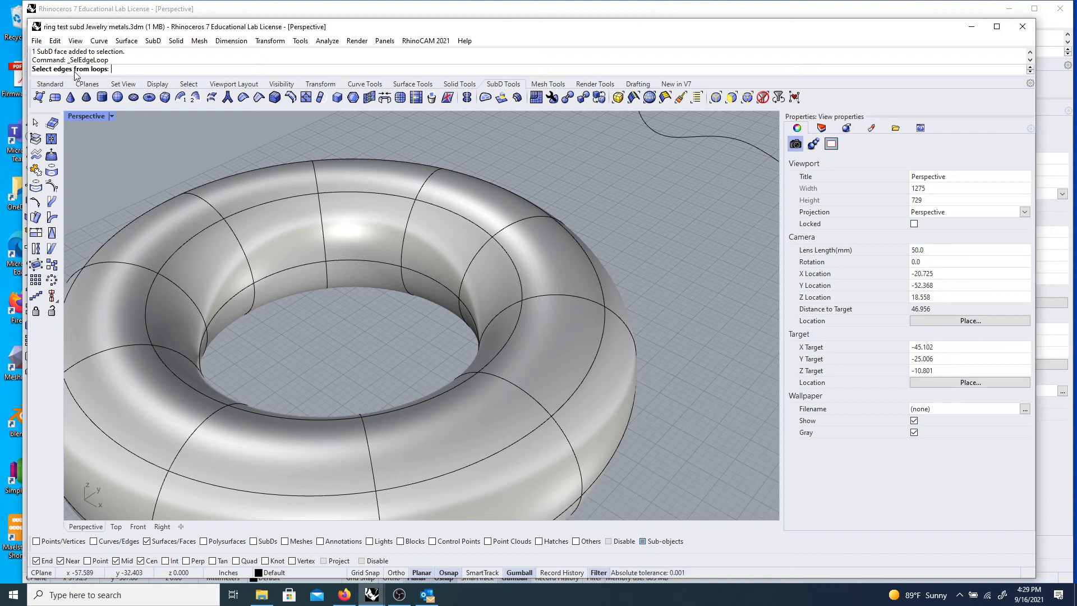
click(307, 264)
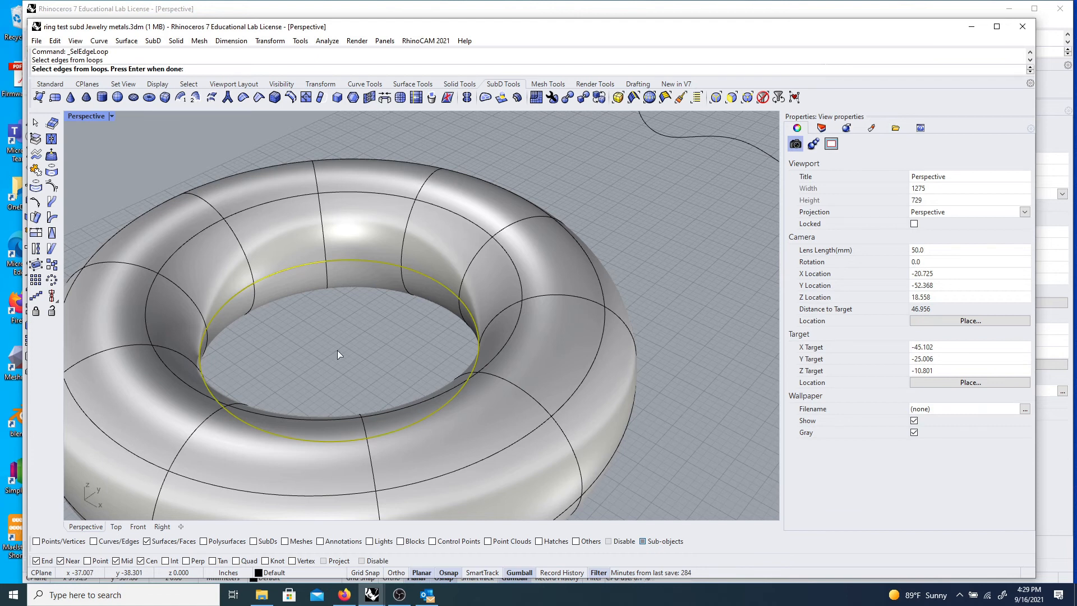
key(Return)
right_drag(334, 349, 197, 372)
scroll(209, 348, down, 10)
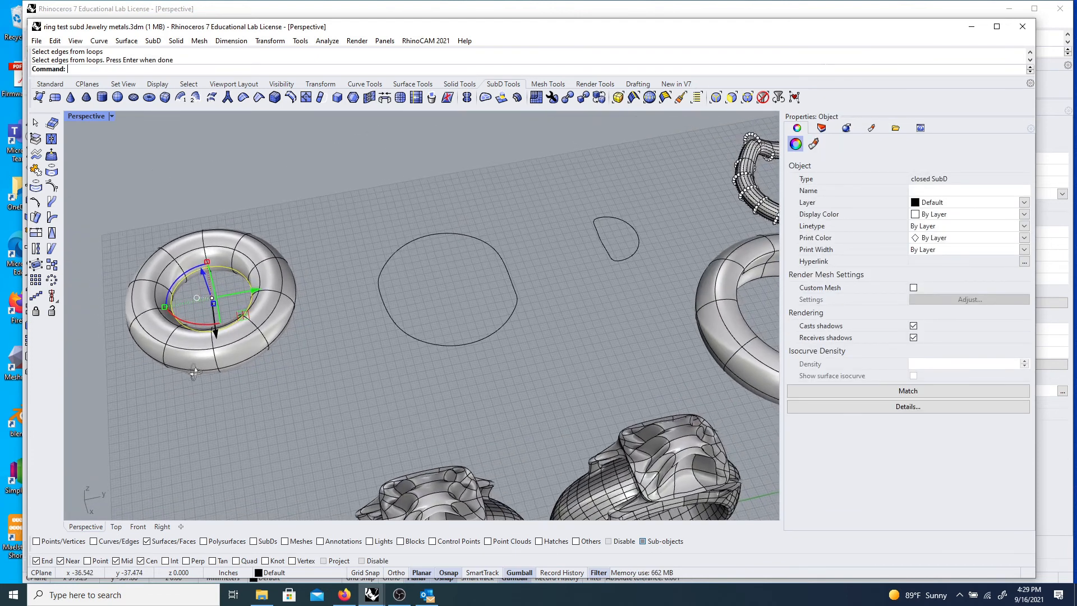
scroll(159, 285, up, 9)
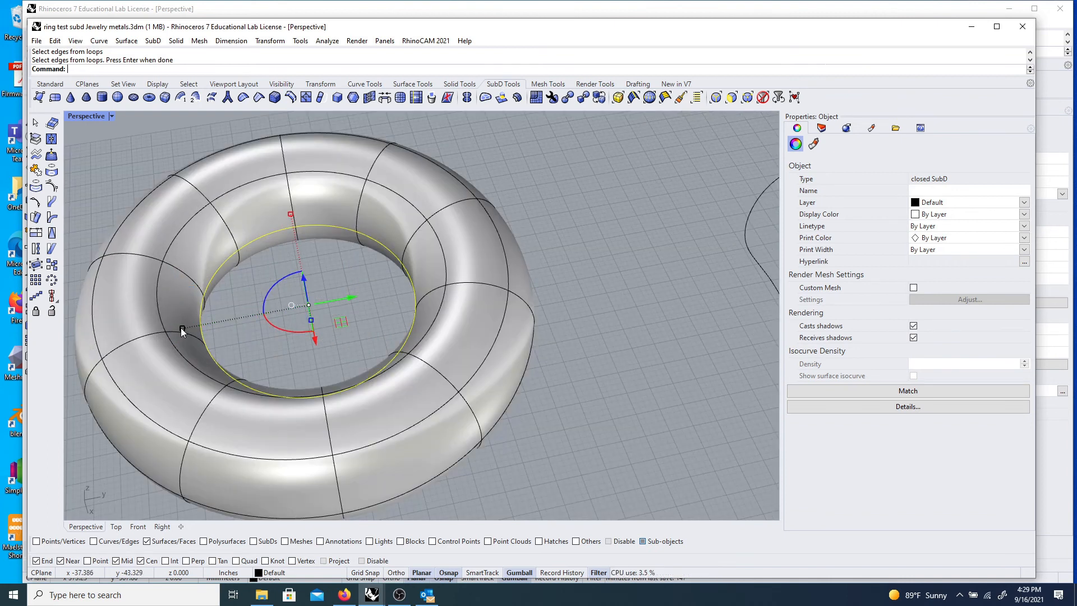
drag(180, 327, 113, 337)
click(607, 284)
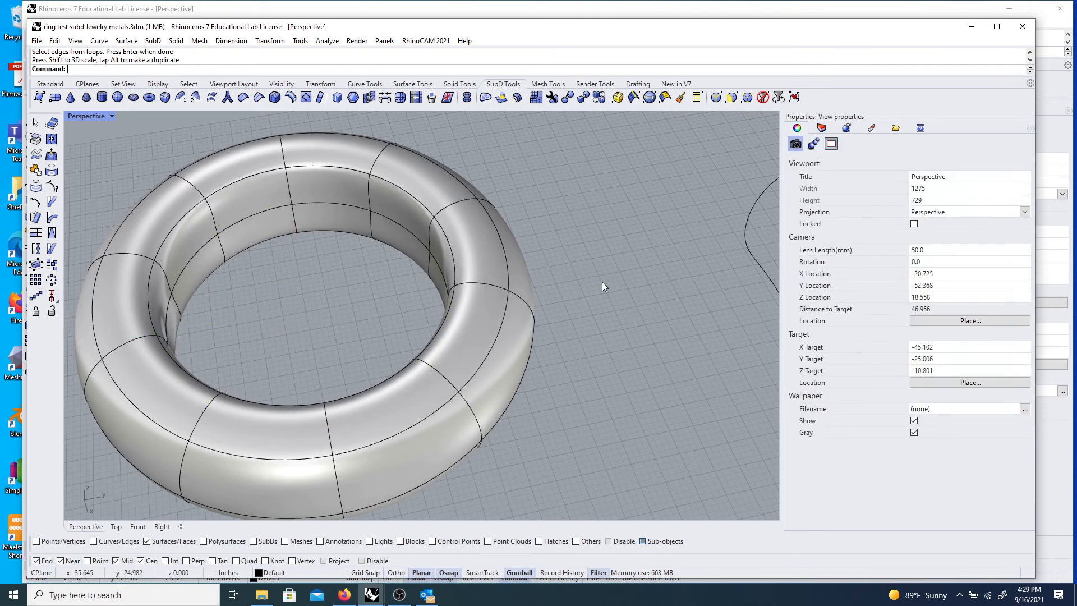
- Examine the torus with its widened hole from above and from several angles
scroll(412, 266, down, 6)
right_drag(412, 267, 298, 334)
scroll(331, 214, up, 6)
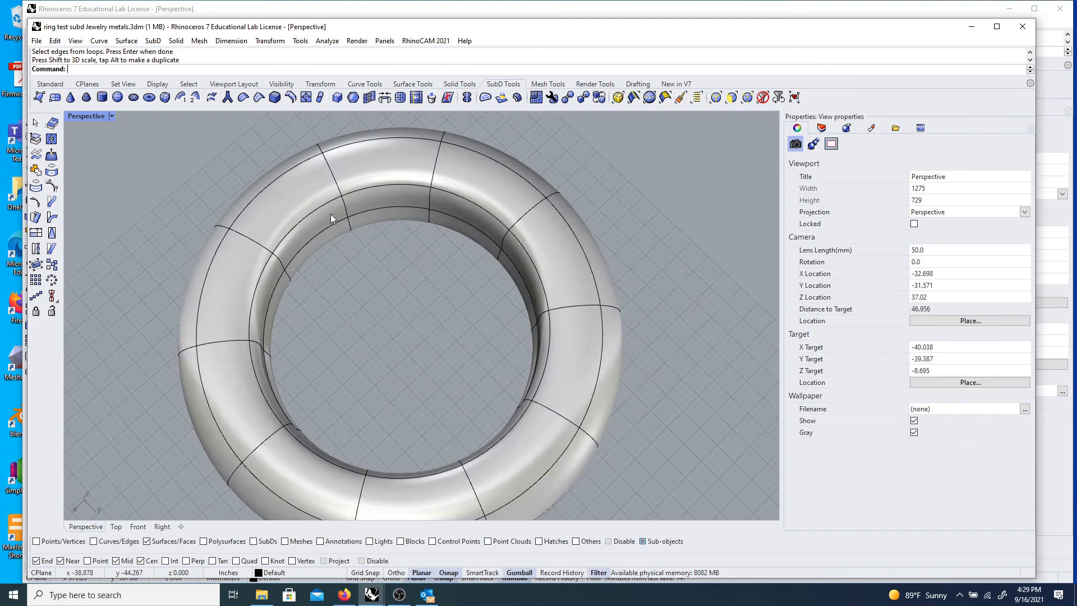
scroll(337, 214, down, 4)
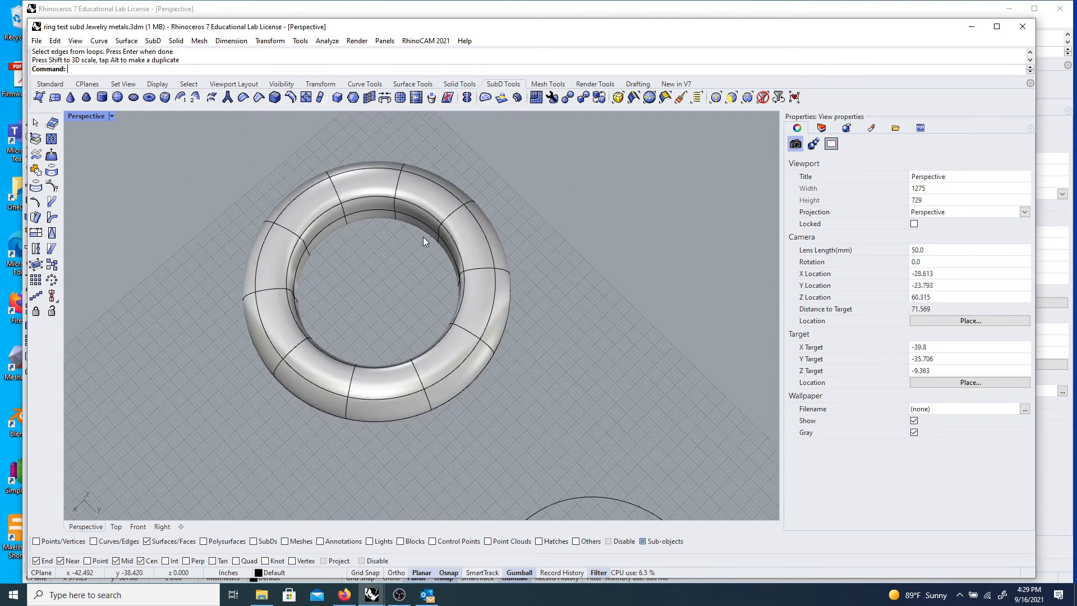
scroll(406, 271, down, 5)
right_drag(384, 269, 448, 245)
scroll(362, 240, up, 6)
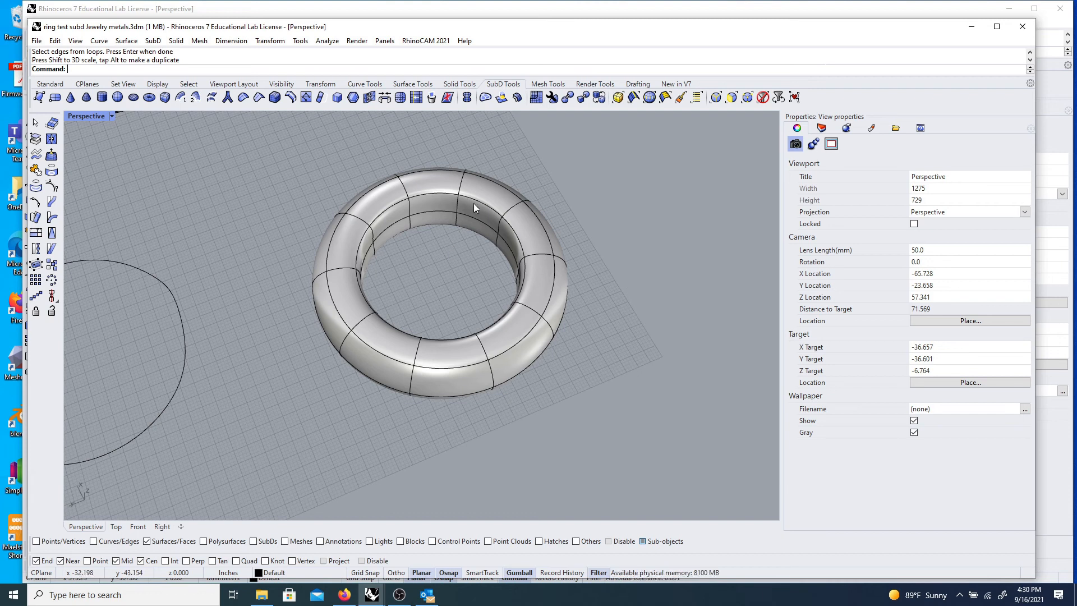
- Apply Reflect to the torus across a plane through two opposite cross-section edges, keeping the half facing the large closed curve
right_drag(473, 203, 440, 247)
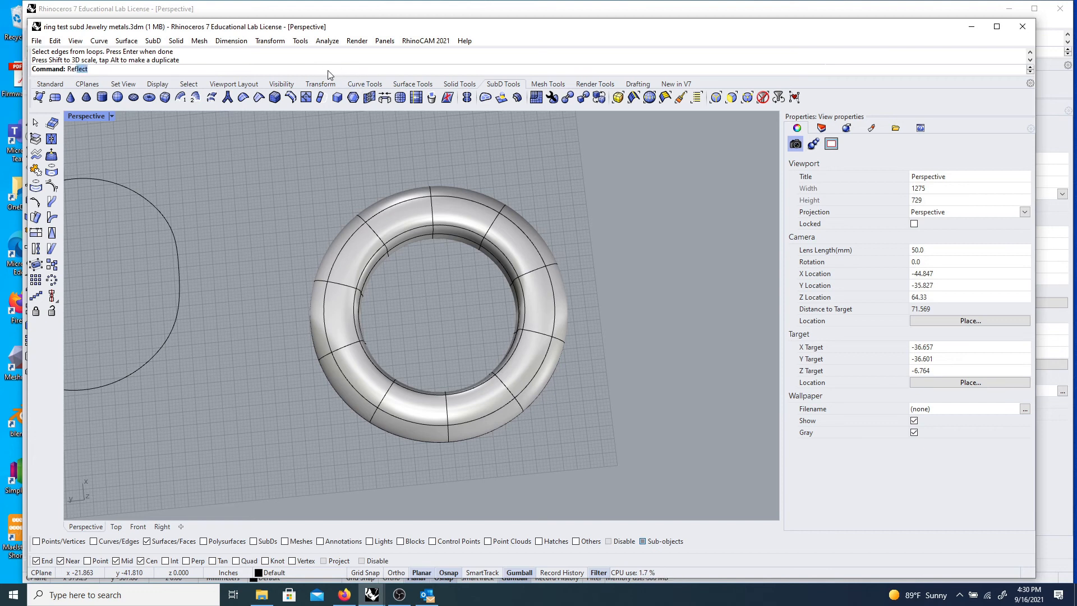
key(Return)
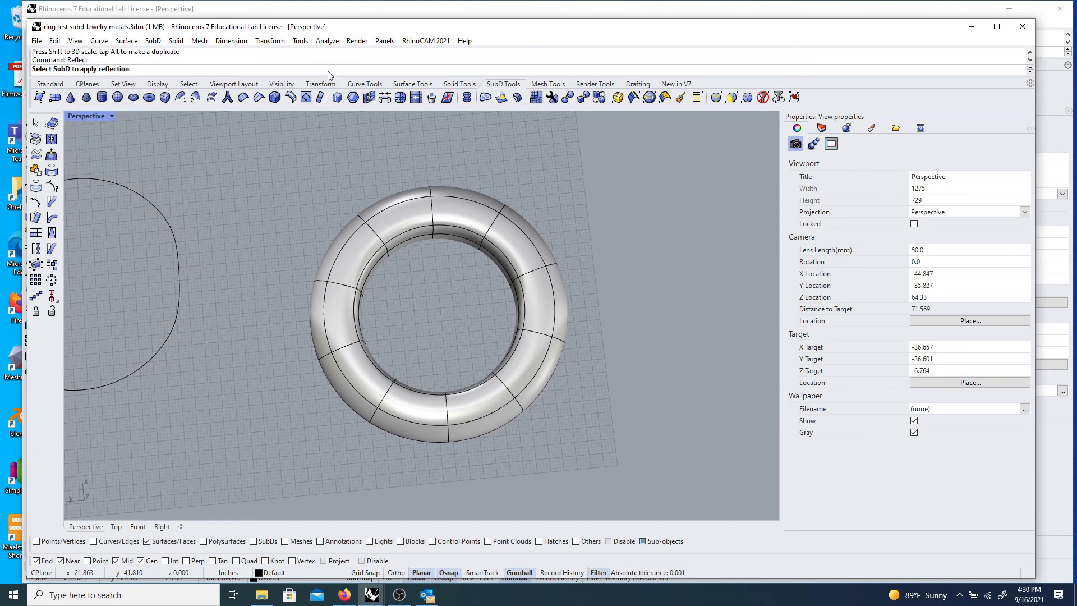
click(420, 208)
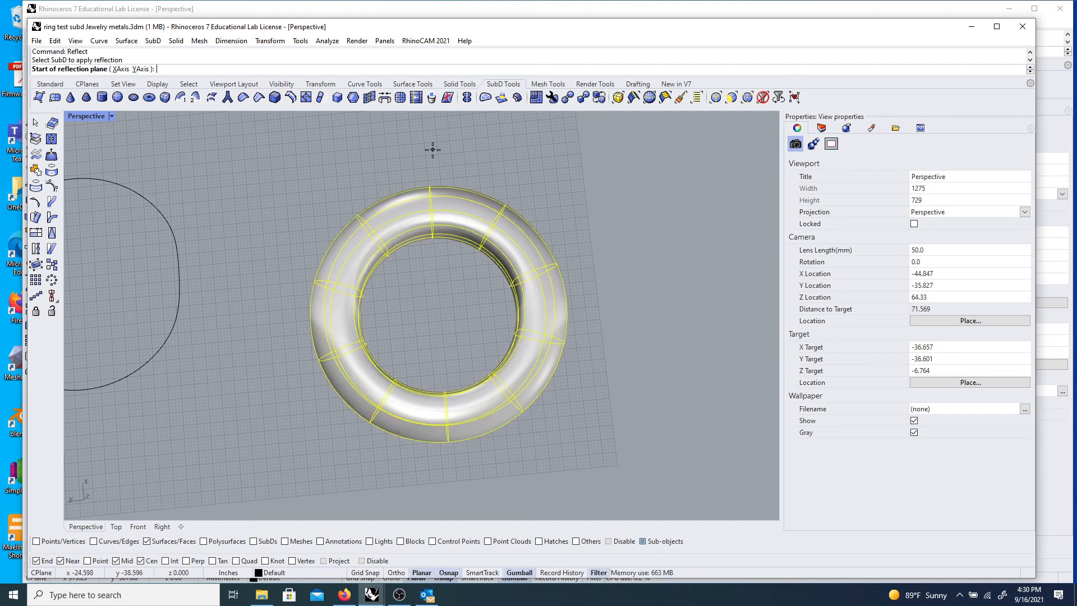
click(429, 189)
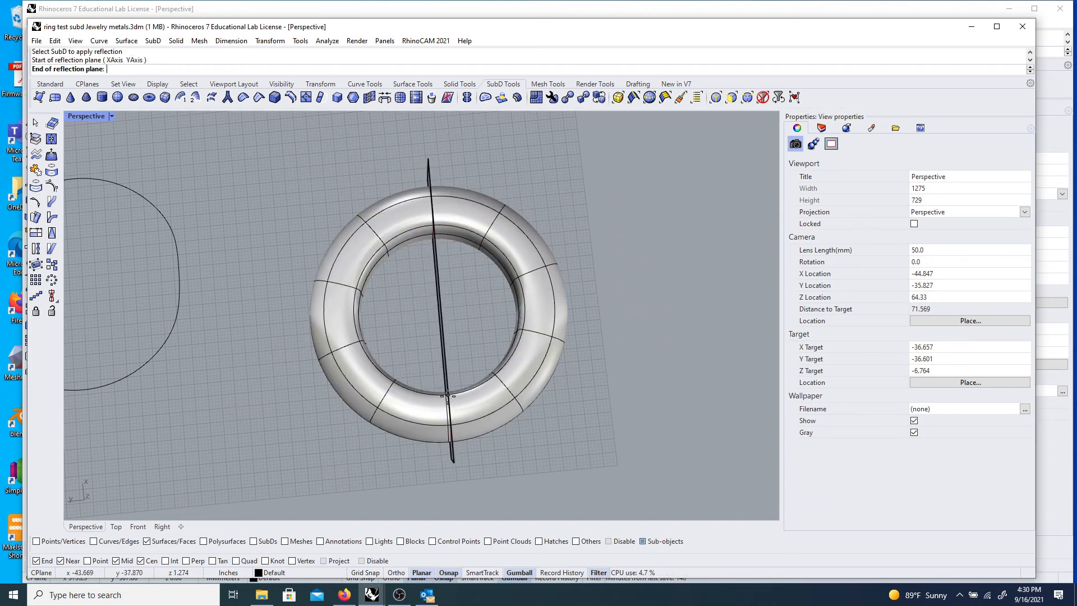
click(447, 426)
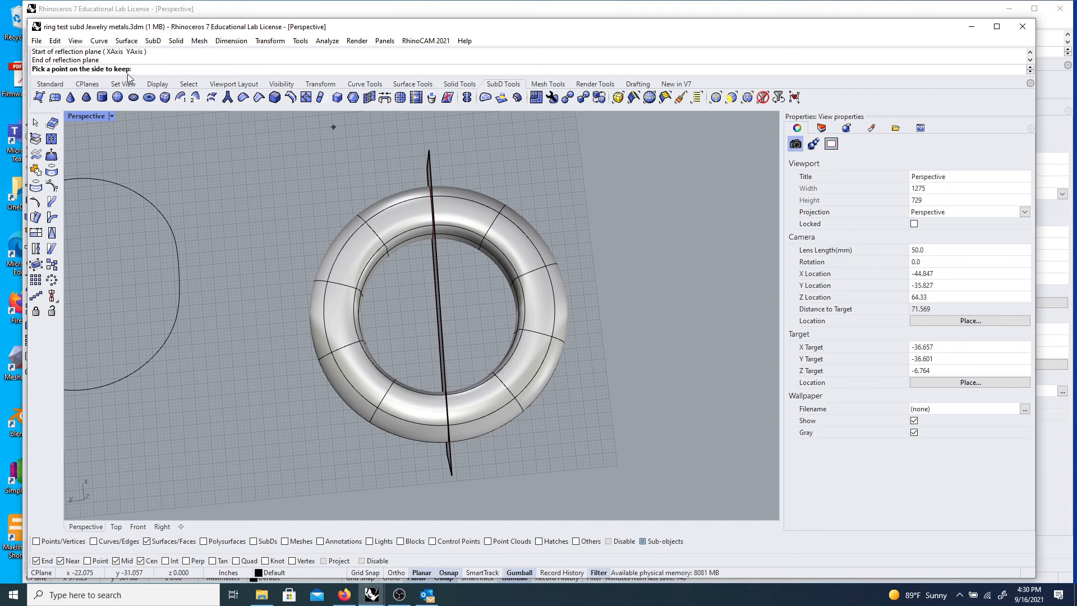
click(368, 241)
- Scale up the cross-section edge loop next to the reflection plane to form mirrored shoulder bulges on the ring
right_drag(368, 241, 341, 274)
scroll(345, 234, up, 6)
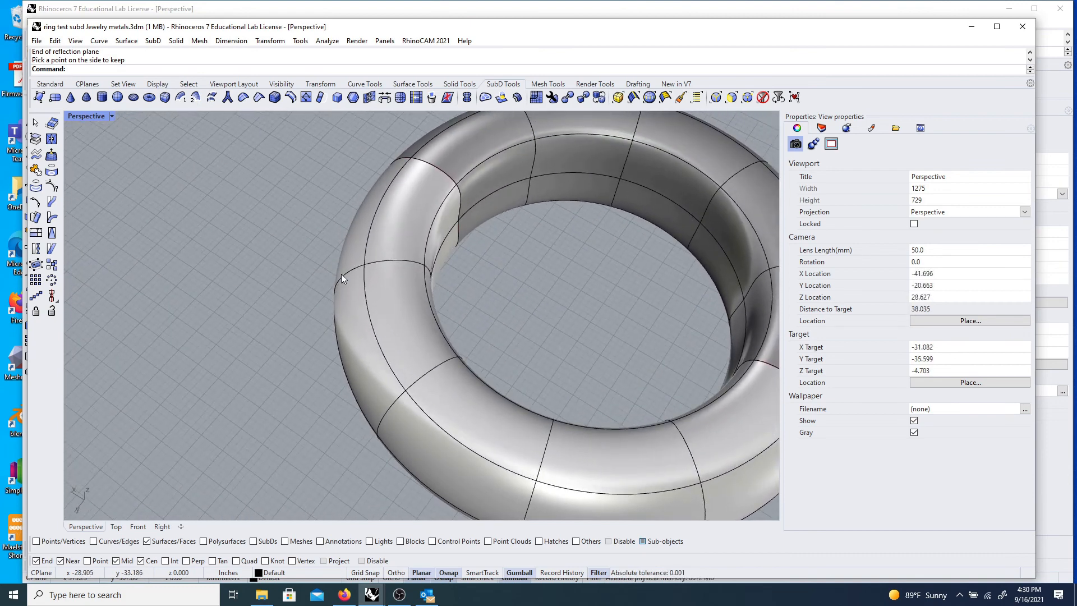
click(344, 275)
click(333, 264)
right_drag(143, 230, 247, 280)
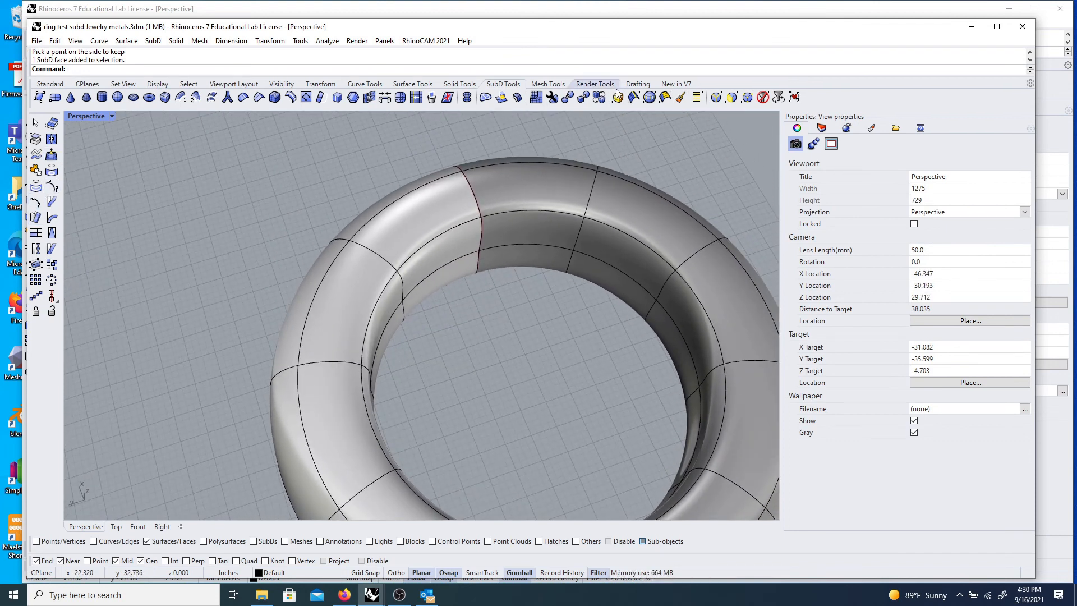
click(632, 98)
right_drag(344, 280, 394, 258)
click(357, 271)
key(Return)
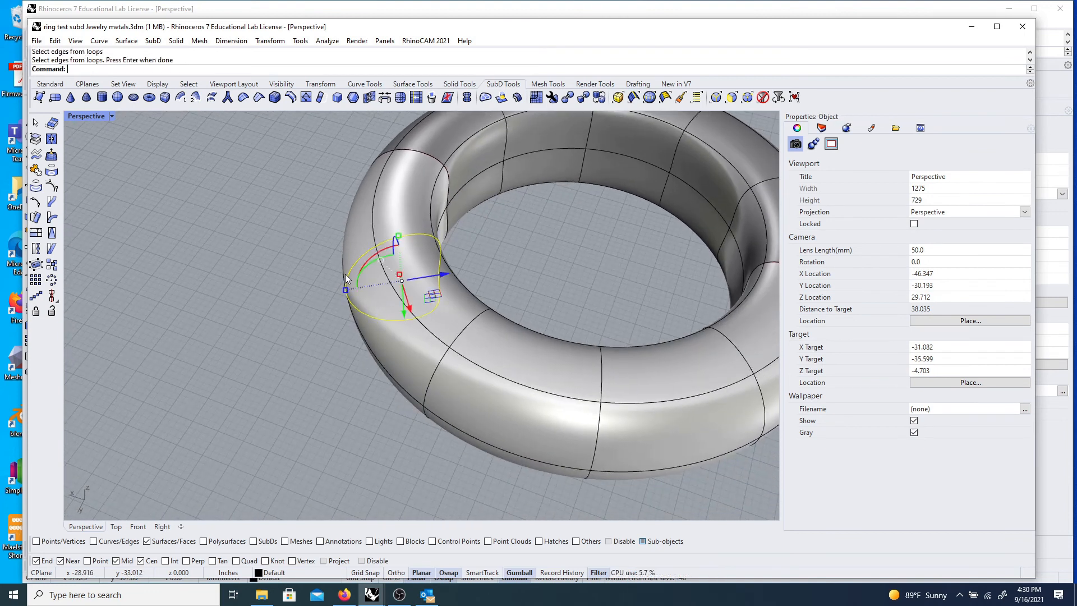
drag(345, 290, 300, 289)
scroll(301, 289, down, 3)
right_drag(301, 289, 374, 345)
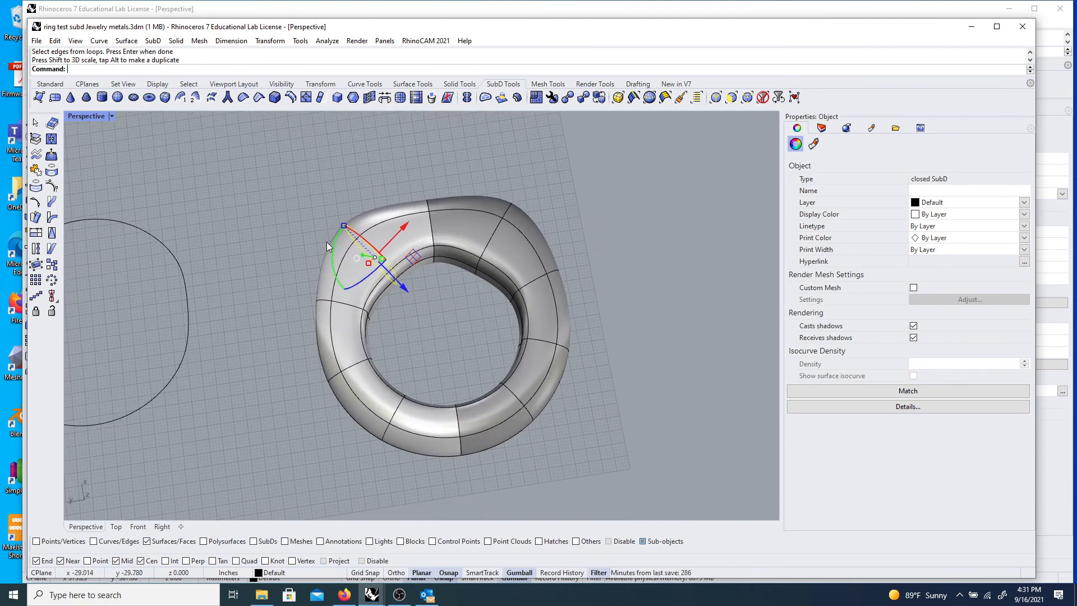
- Enlarge the same cross-section edge loop slightly further, and undo both of its scalings
right_drag(582, 274, 255, 236)
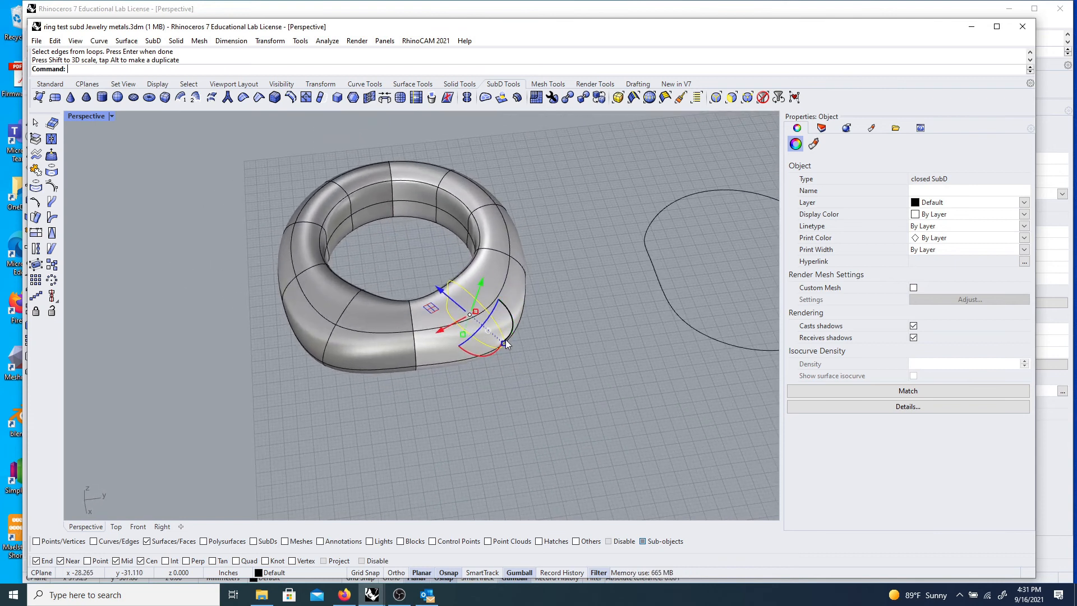
mouse_move(507, 342)
mouse_down()
mouse_move(493, 336)
mouse_move(513, 348)
mouse_up()
click(467, 392)
right_drag(468, 393, 424, 264)
key(ctrl+z)
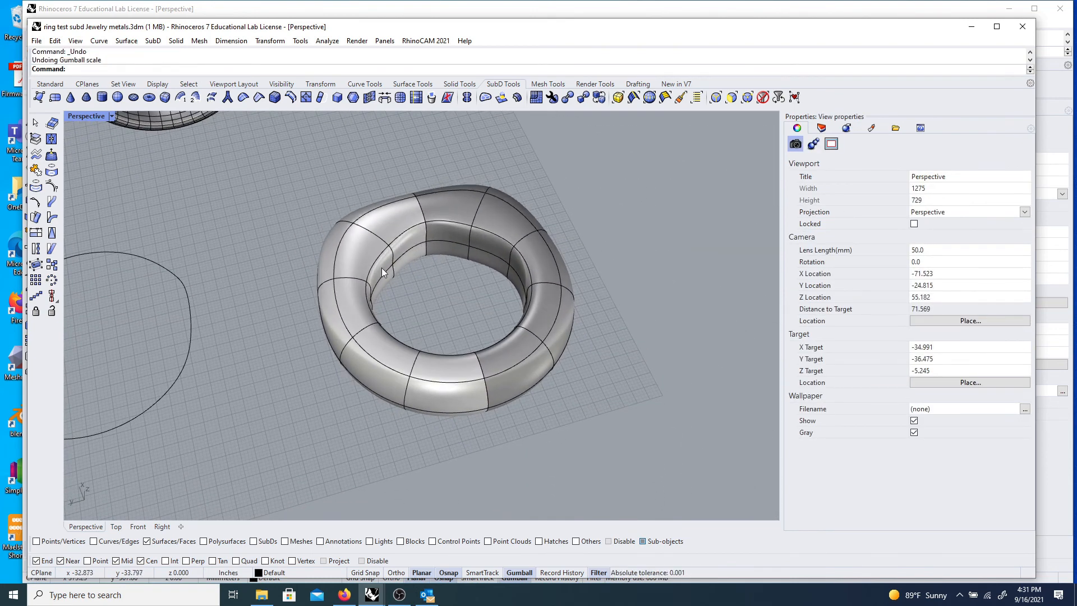
key(ctrl+z)
- Insert a full edge loop just above the torus's outer equator loop, offset on one side only
right_drag(287, 270, 370, 267)
right_drag(458, 254, 376, 306)
scroll(372, 308, up, 5)
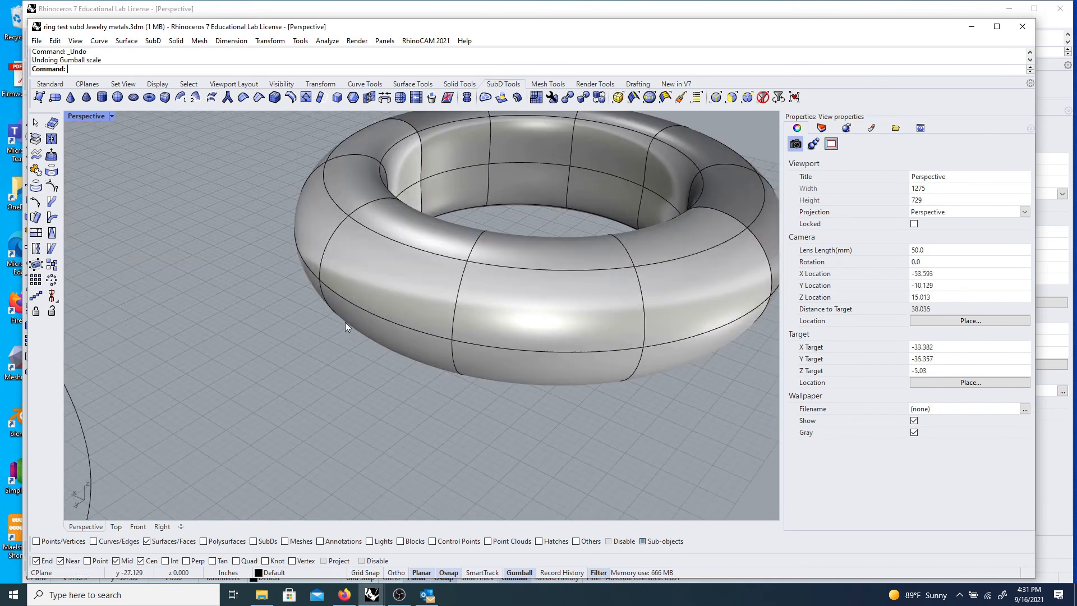
right_drag(342, 328, 369, 319)
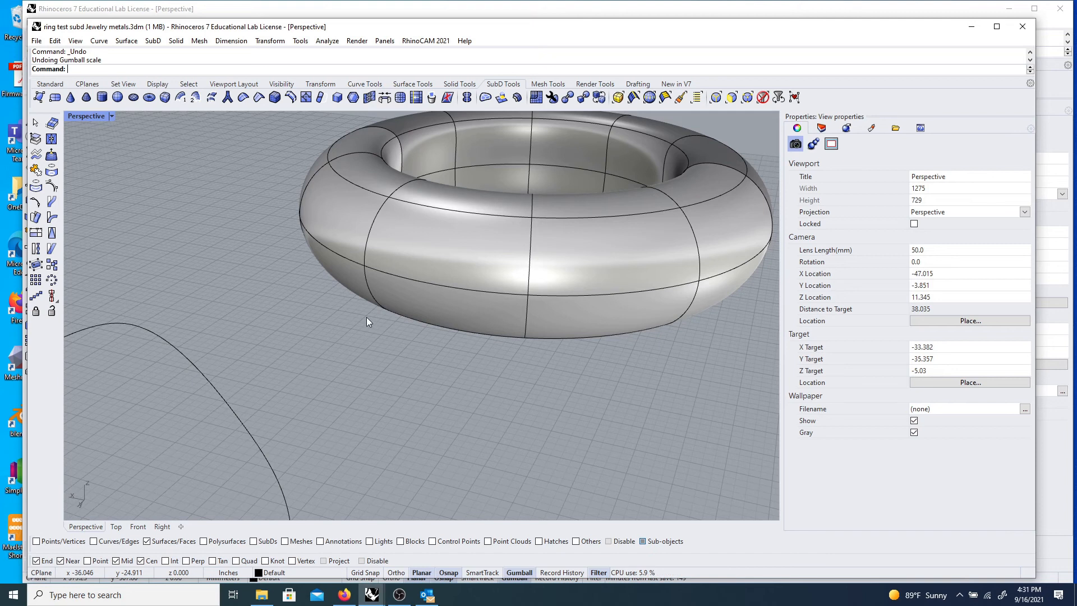
right_drag(404, 251, 435, 296)
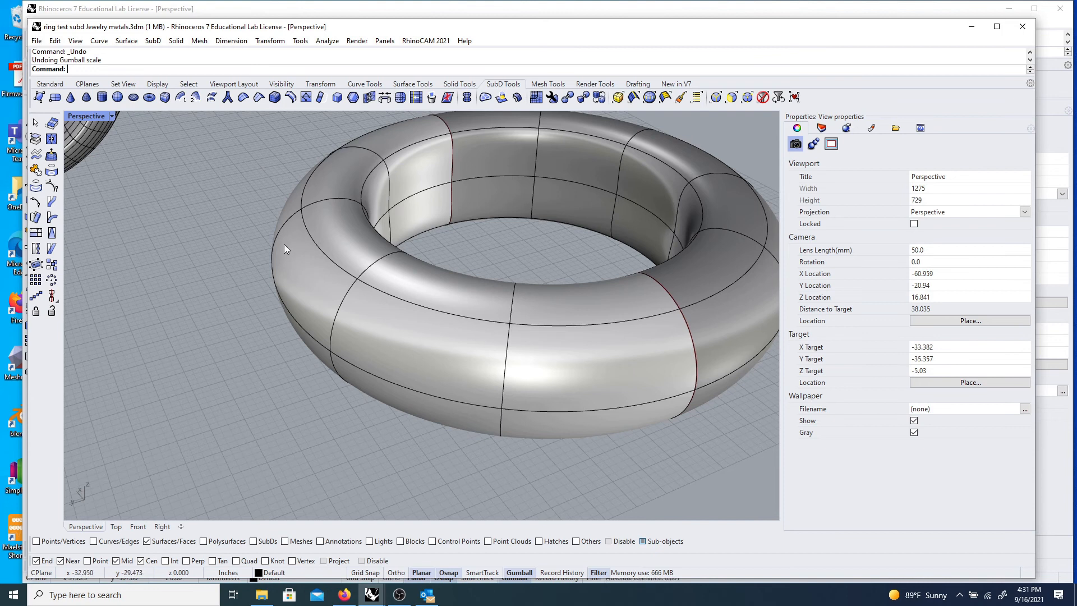
right_drag(284, 245, 294, 158)
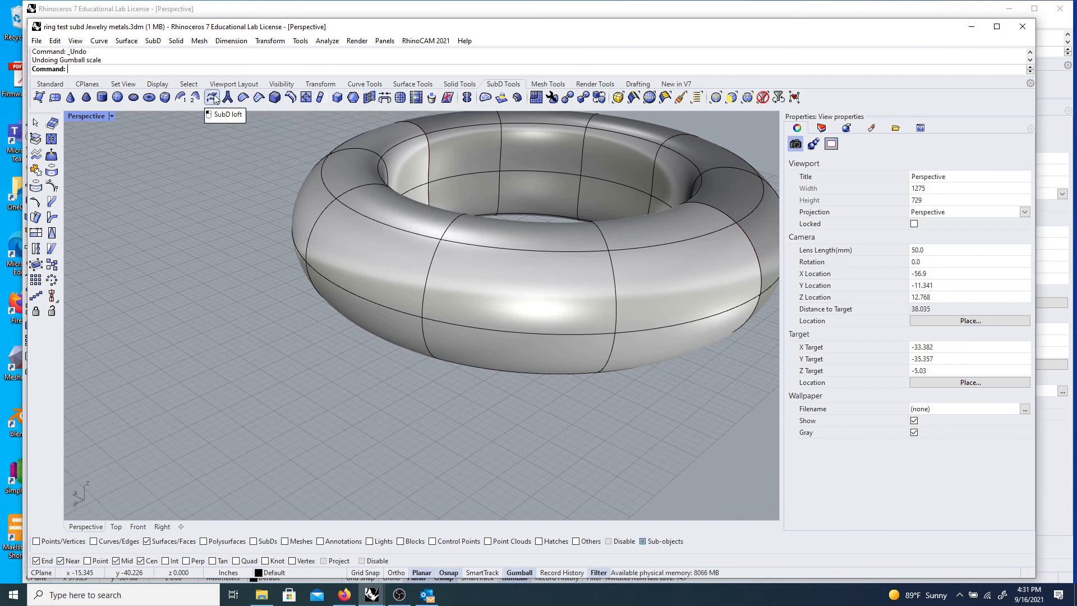
click(291, 97)
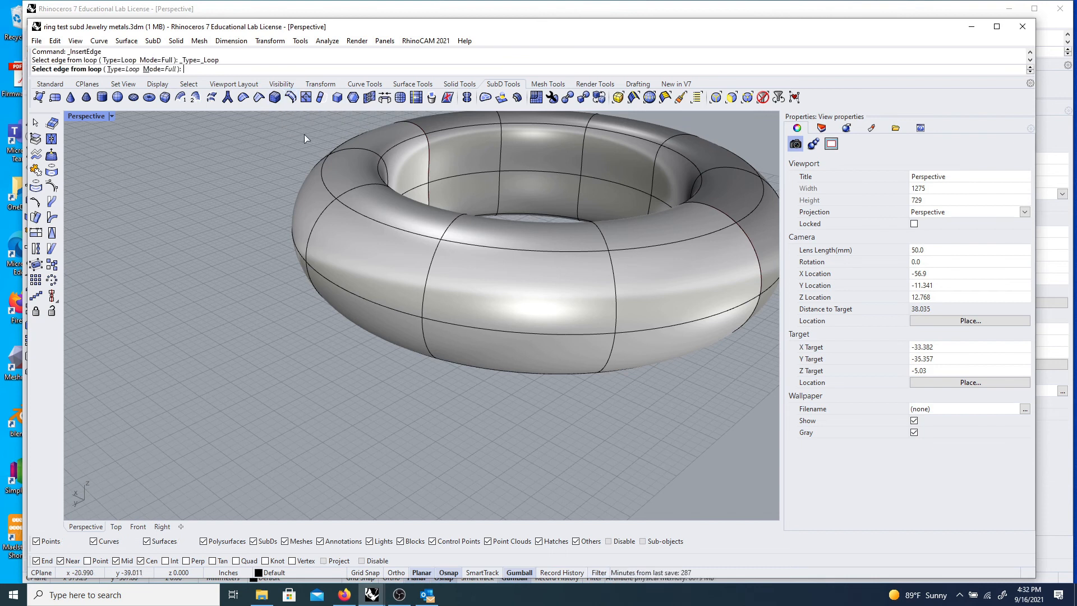
click(338, 288)
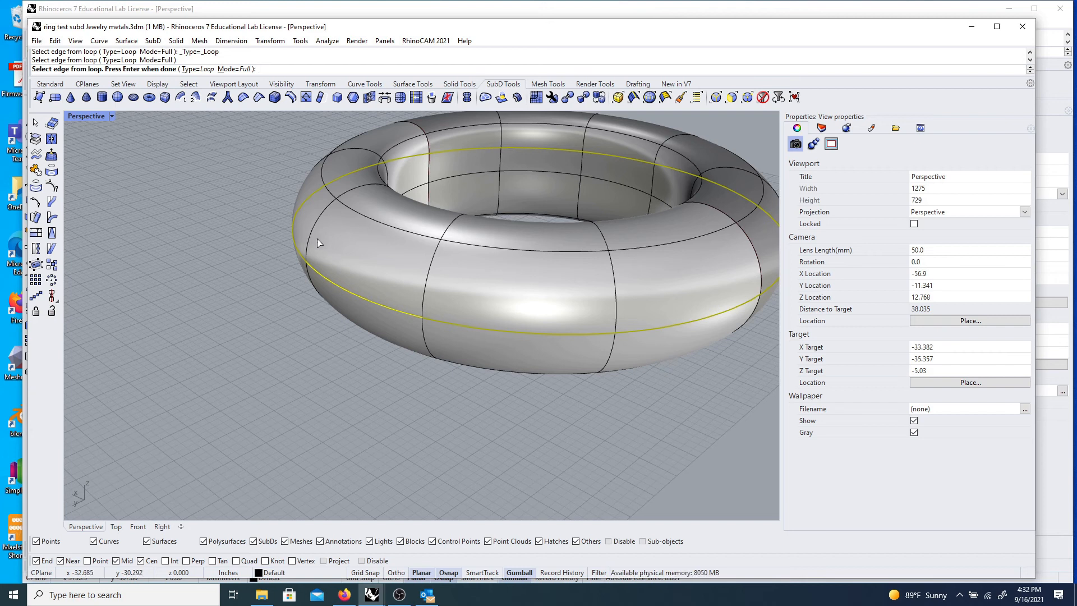
right_drag(336, 253, 332, 251)
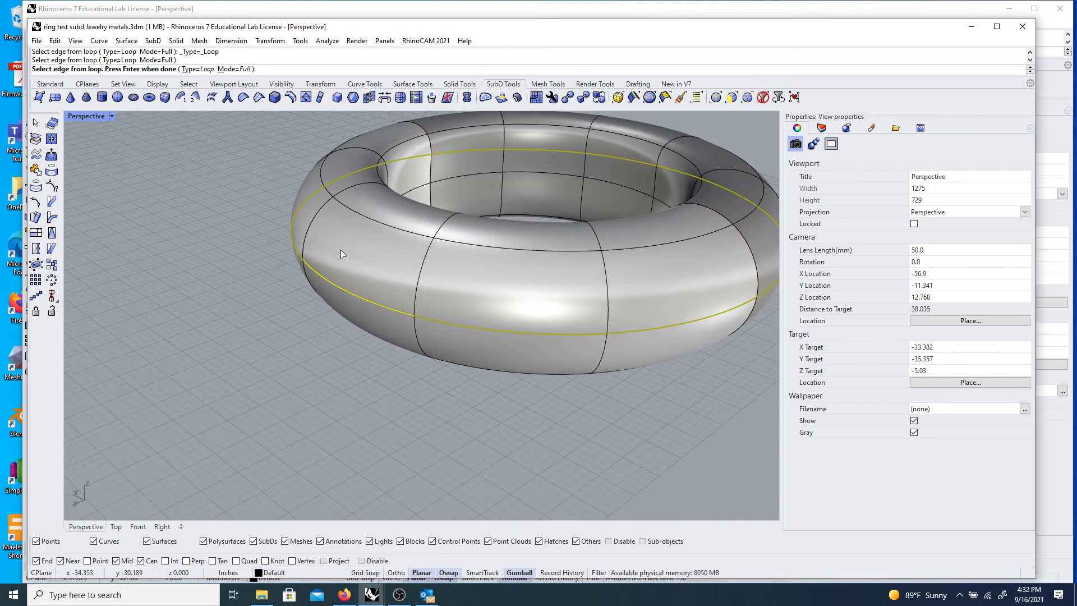
key(Return)
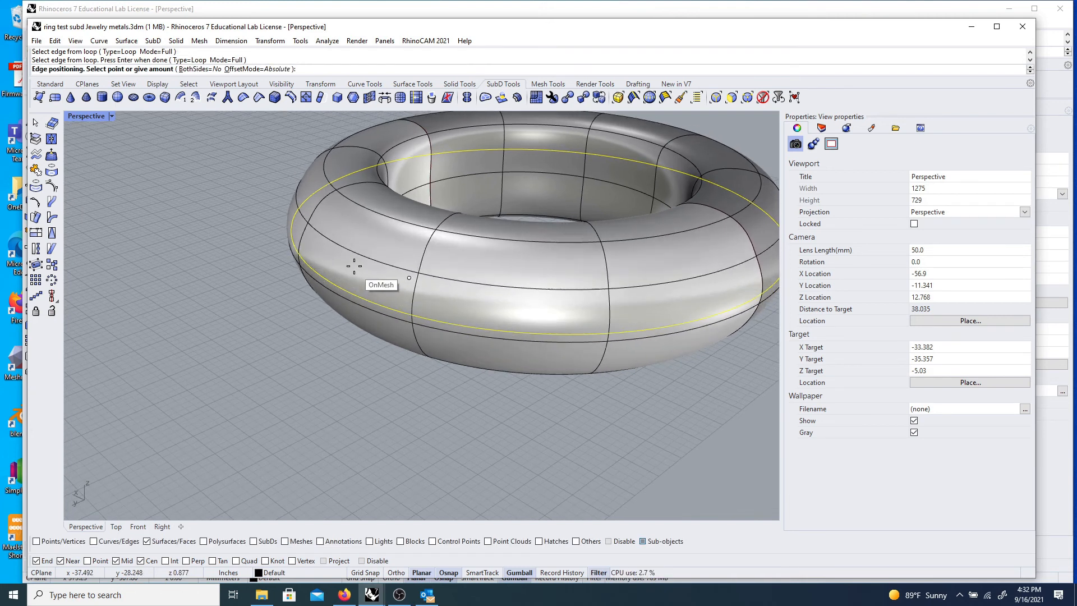
click(357, 259)
right_drag(354, 277, 340, 253)
click(348, 233)
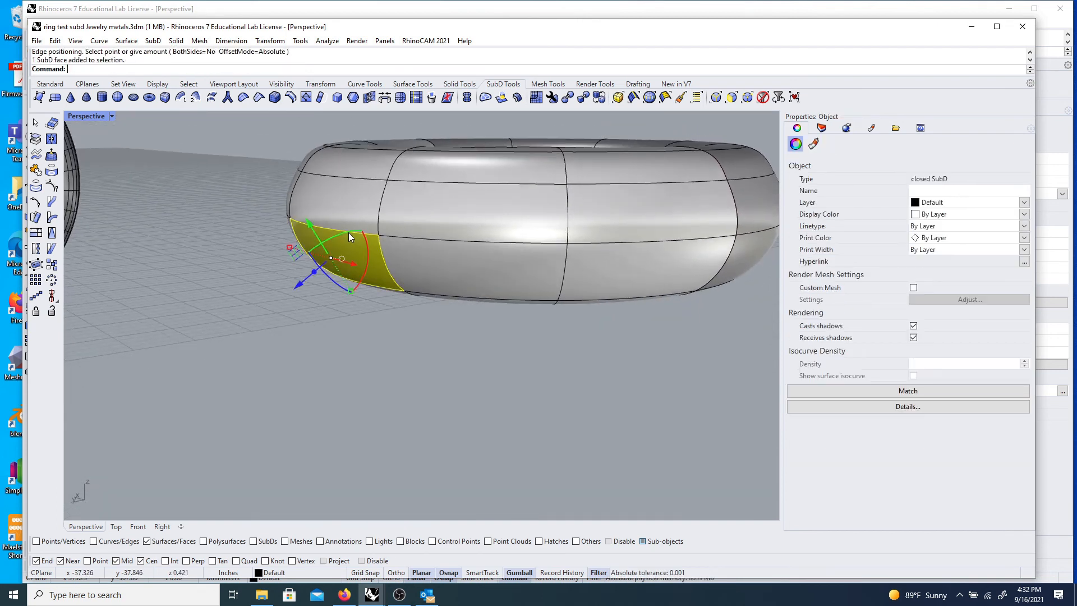
key(Escape)
- Insert a second full edge loop on the torus just below the outer equator loop
key(Return)
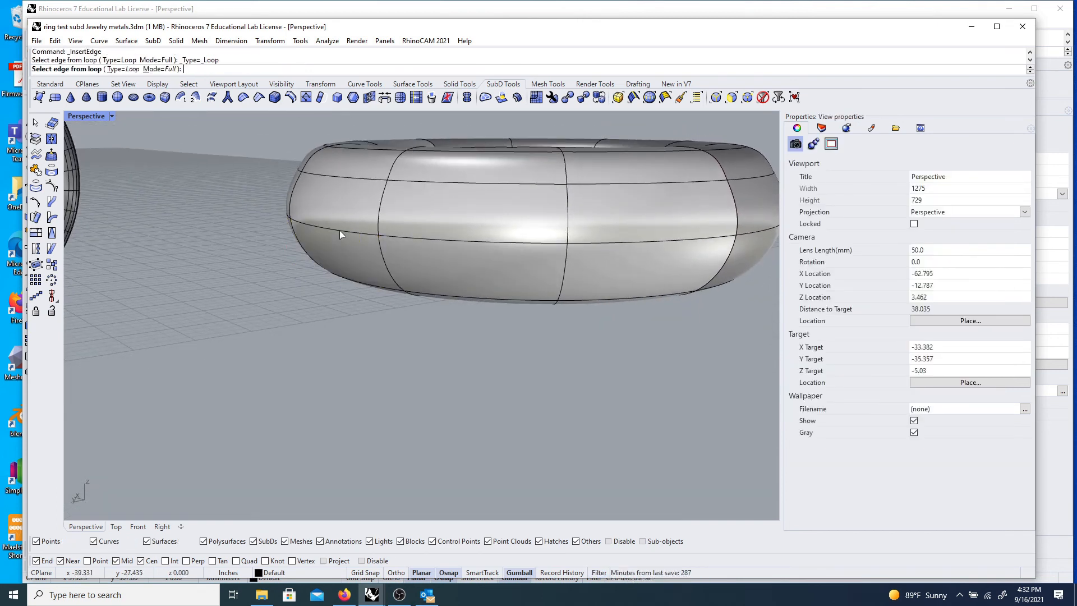
click(339, 230)
key(Return)
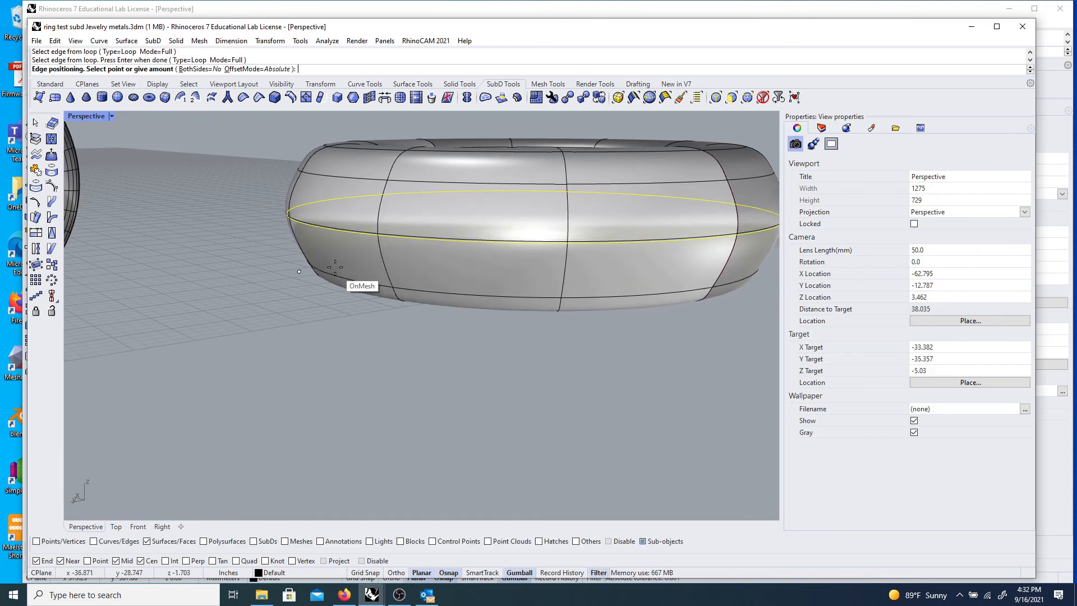
click(333, 254)
right_drag(308, 282, 348, 312)
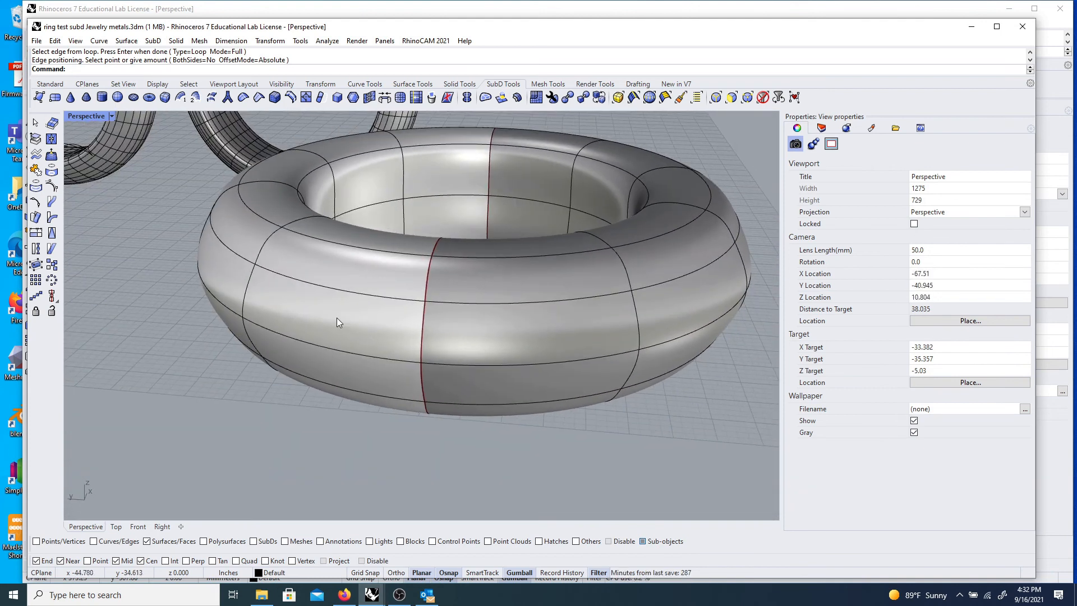
- Limit selection to faces and delete the four outer-wall faces around the reflection plane, two on each side of the seam
click(731, 98)
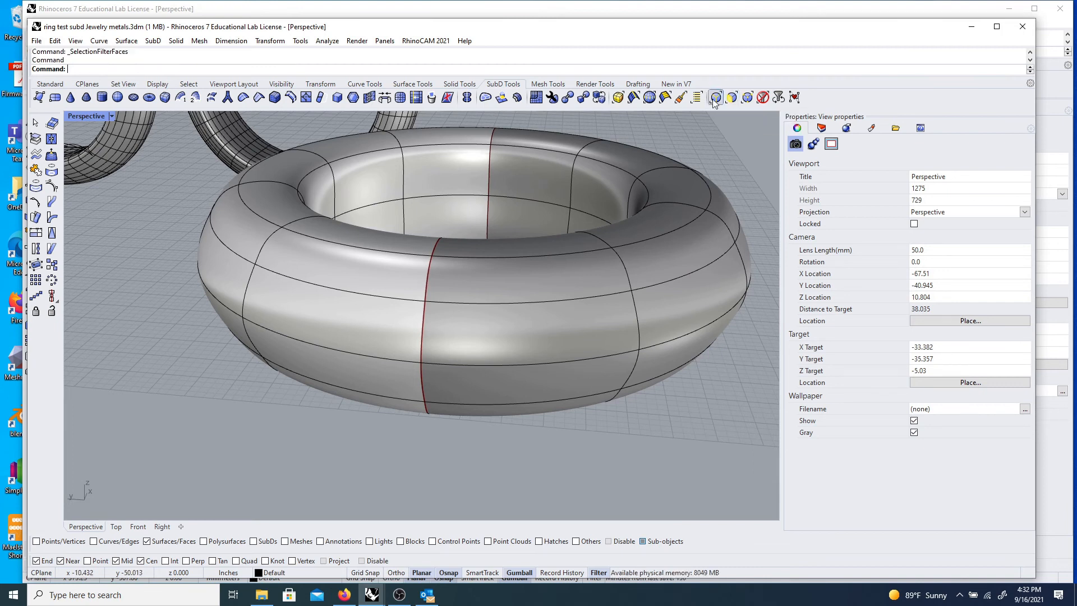
click(336, 327)
click(493, 330)
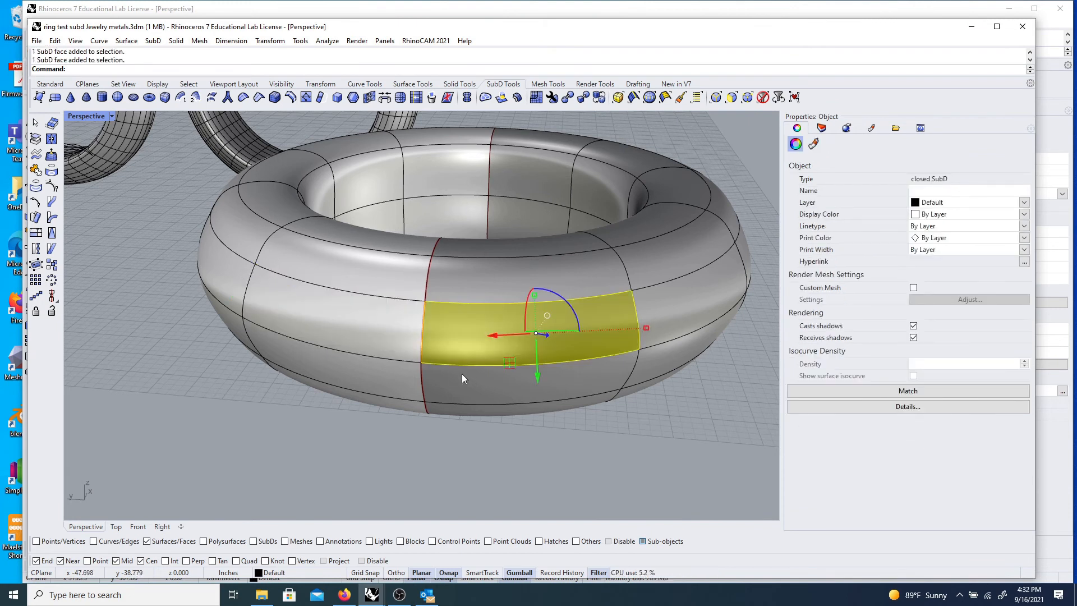
shift+click(353, 314)
shift+click(370, 359)
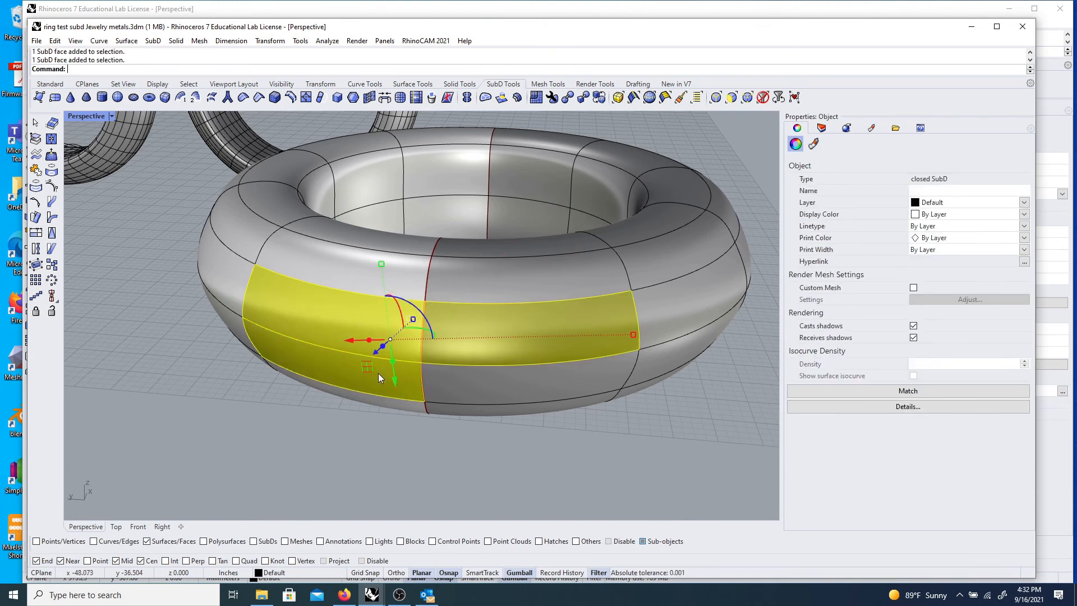
shift+click(472, 376)
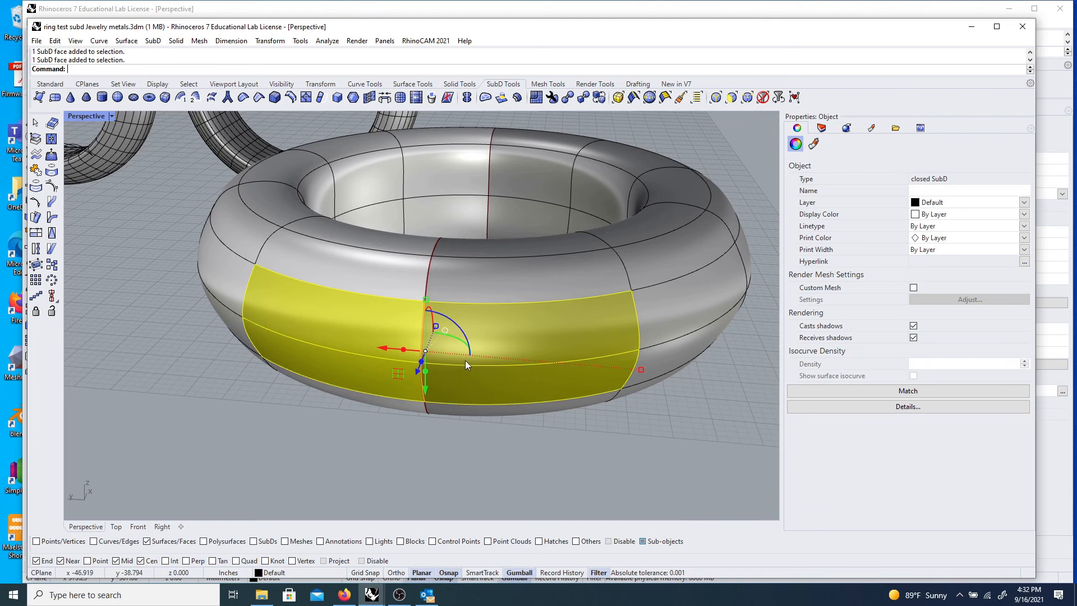
key(Delete)
- Move the complete boundary edge loop around the opening straight outward from the ring to extend the top into a signet-like collar
right_drag(465, 361, 307, 315)
scroll(367, 353, down, 8)
scroll(287, 302, up, 10)
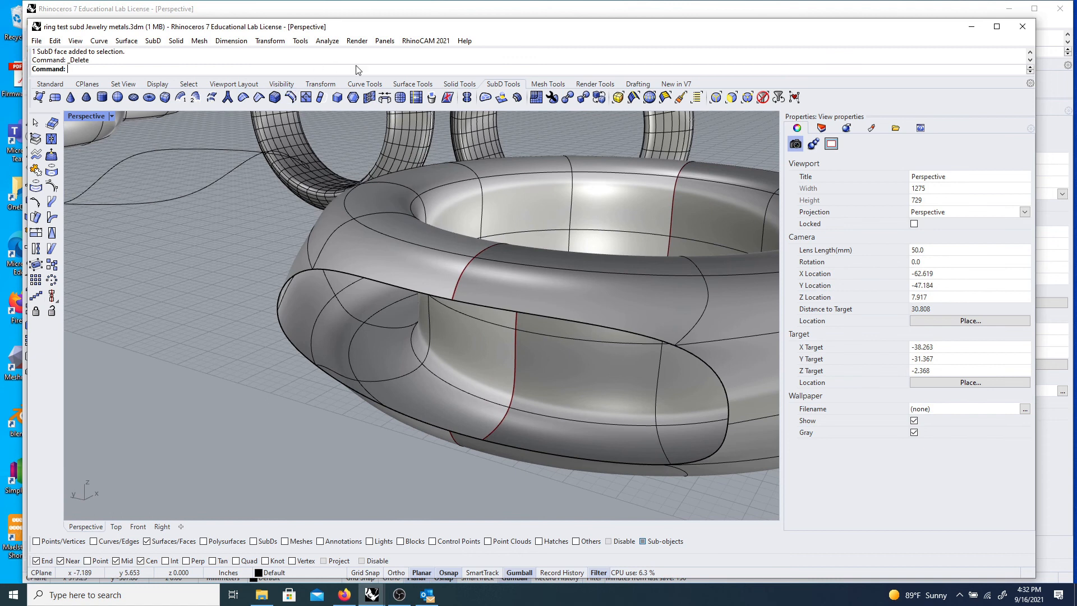
ctrl+shift+click(333, 270)
click(239, 266)
click(633, 97)
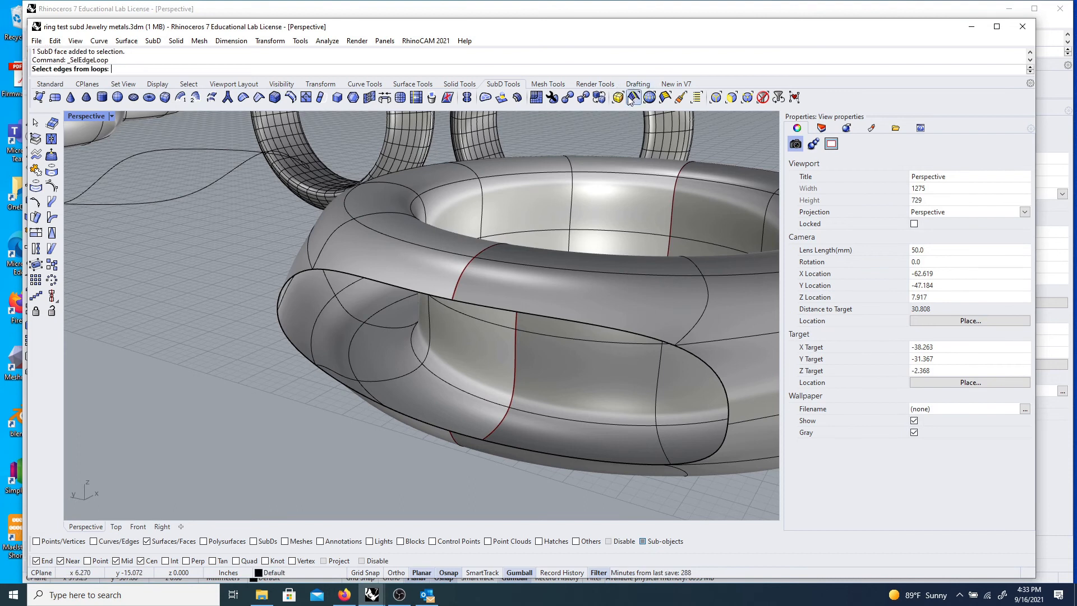
click(357, 277)
click(296, 276)
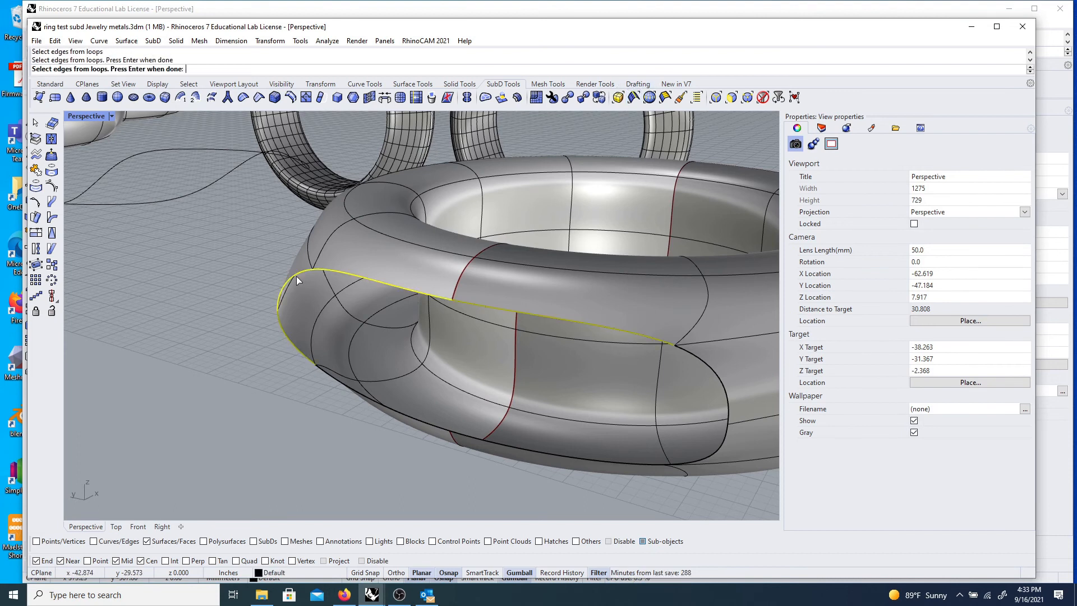
right_drag(360, 356, 372, 363)
click(449, 354)
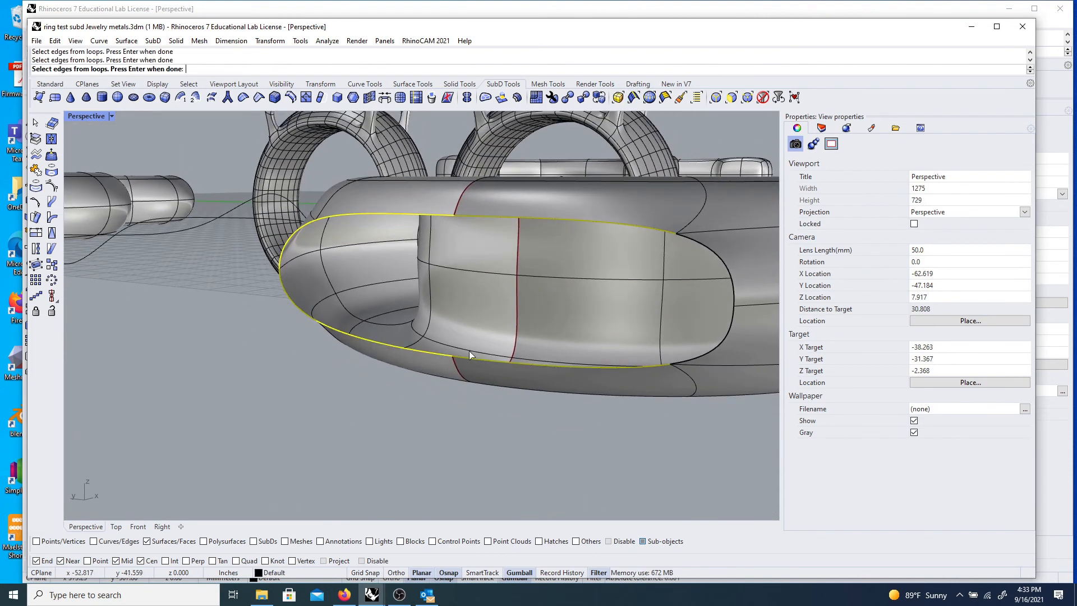
right_drag(703, 356, 188, 342)
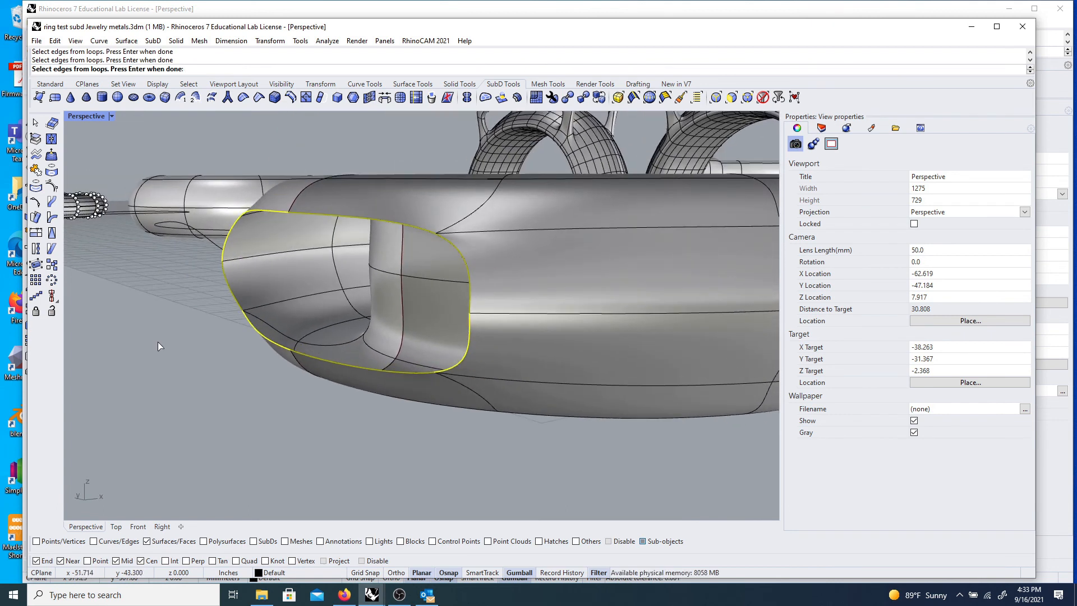
key(Return)
scroll(256, 312, down, 3)
drag(255, 300, 93, 300)
- Fill the extended opening with the Automatic patch style, and undo the fill
right_drag(239, 343, 257, 270)
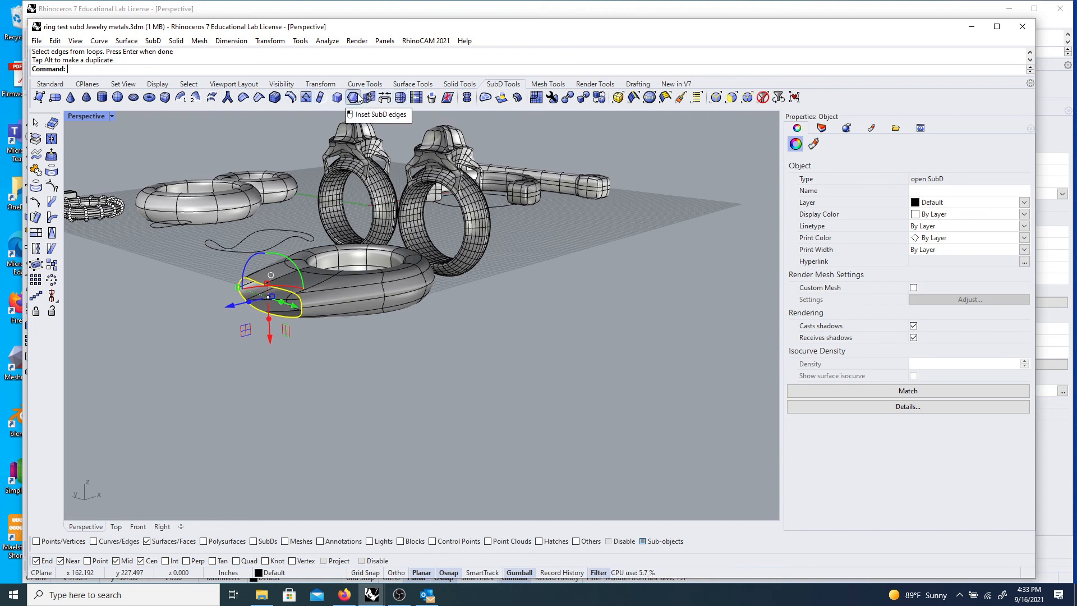
click(483, 98)
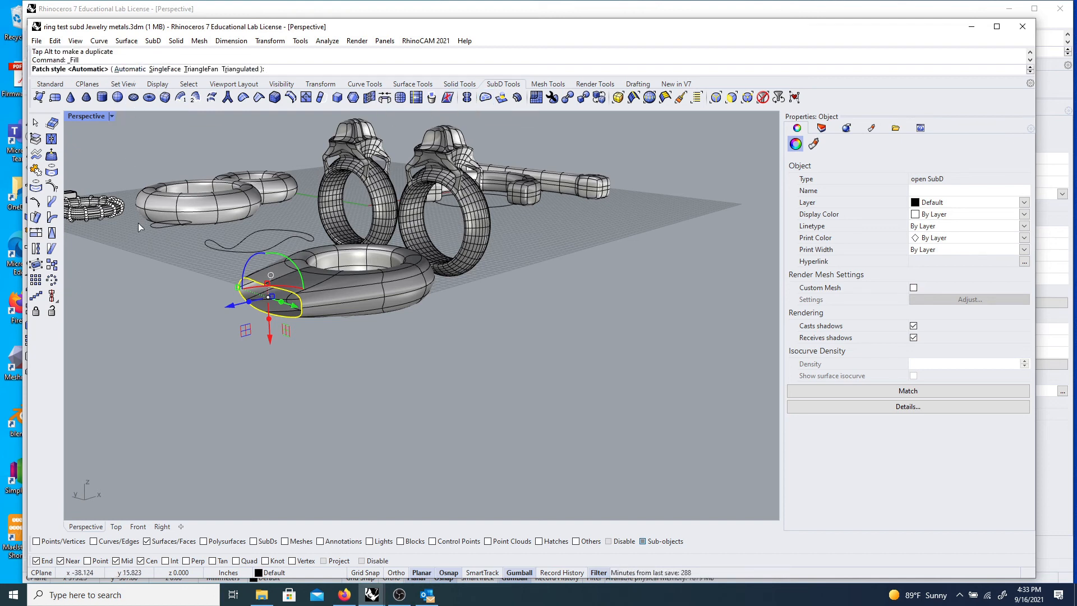
key(Return)
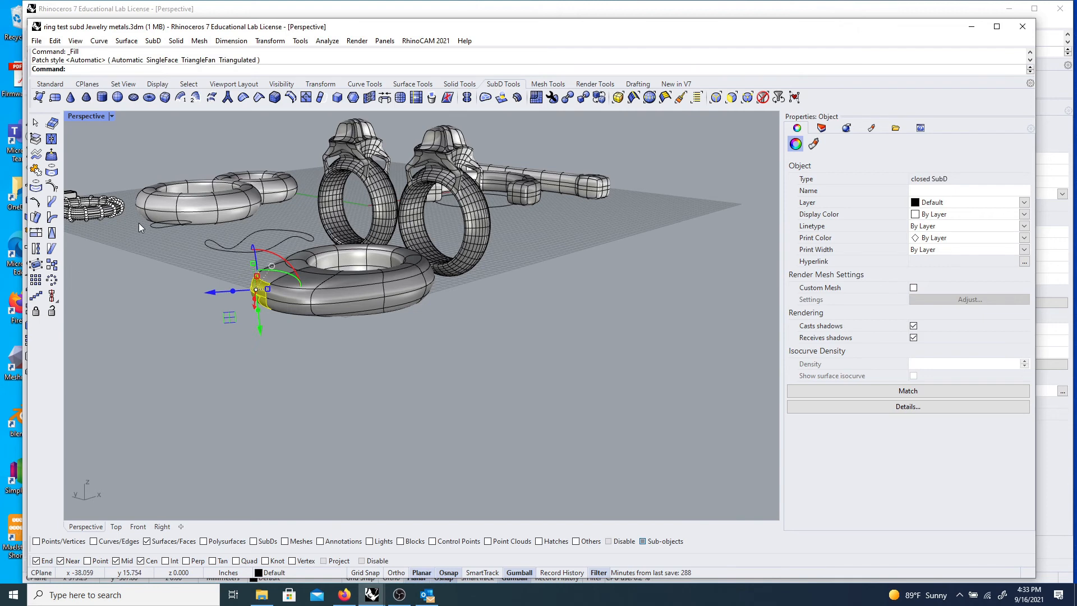
right_drag(246, 263, 329, 387)
scroll(274, 285, up, 5)
right_drag(274, 284, 395, 263)
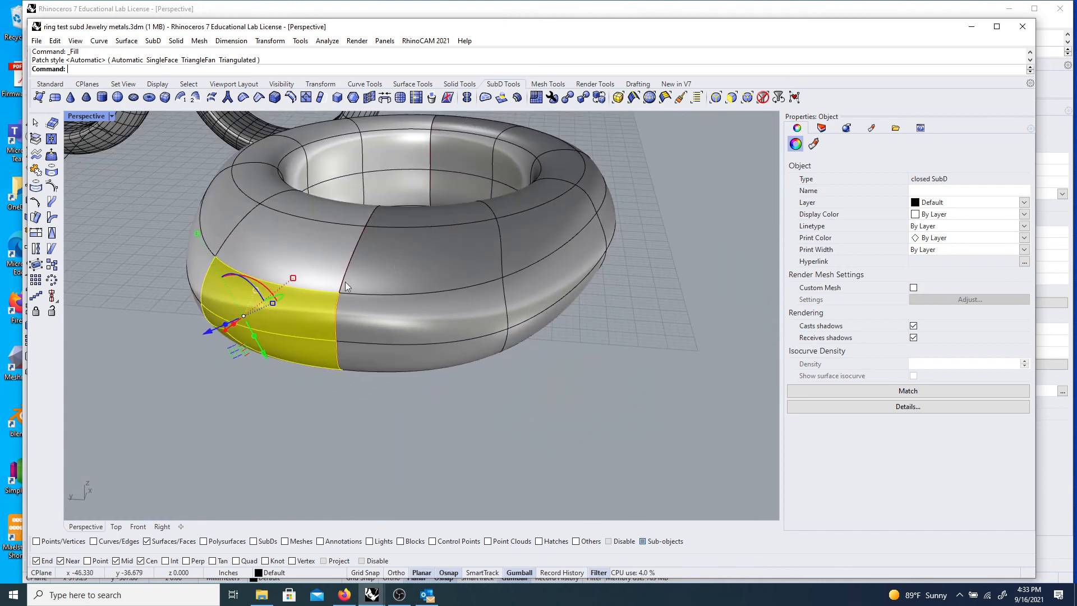
key(ctrl+z)
mouse_move(327, 305)
right_down()
mouse_move(255, 312)
mouse_move(315, 305)
right_up()
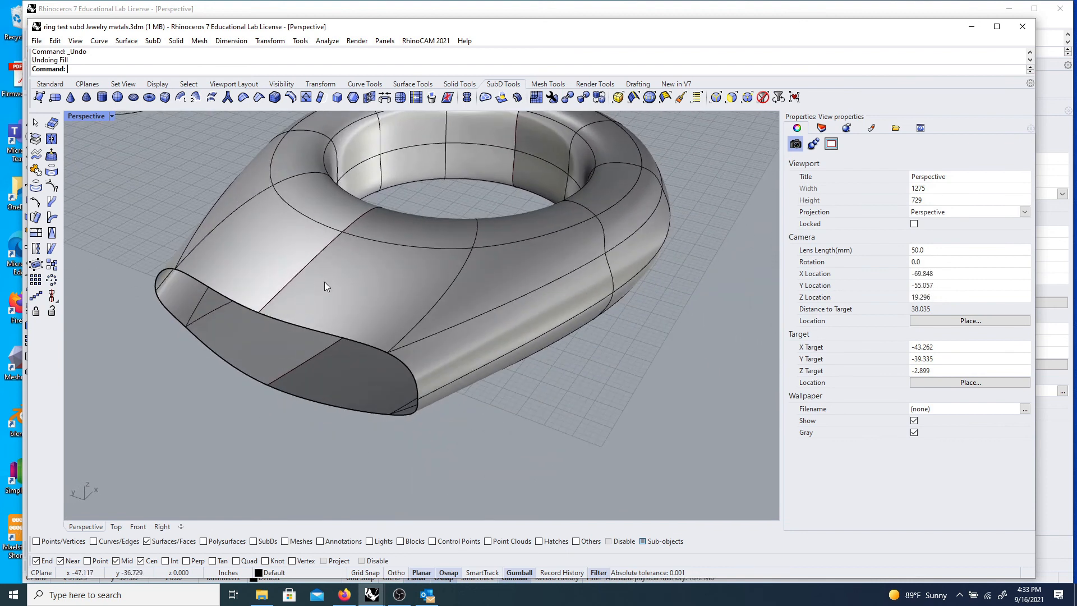
click(290, 98)
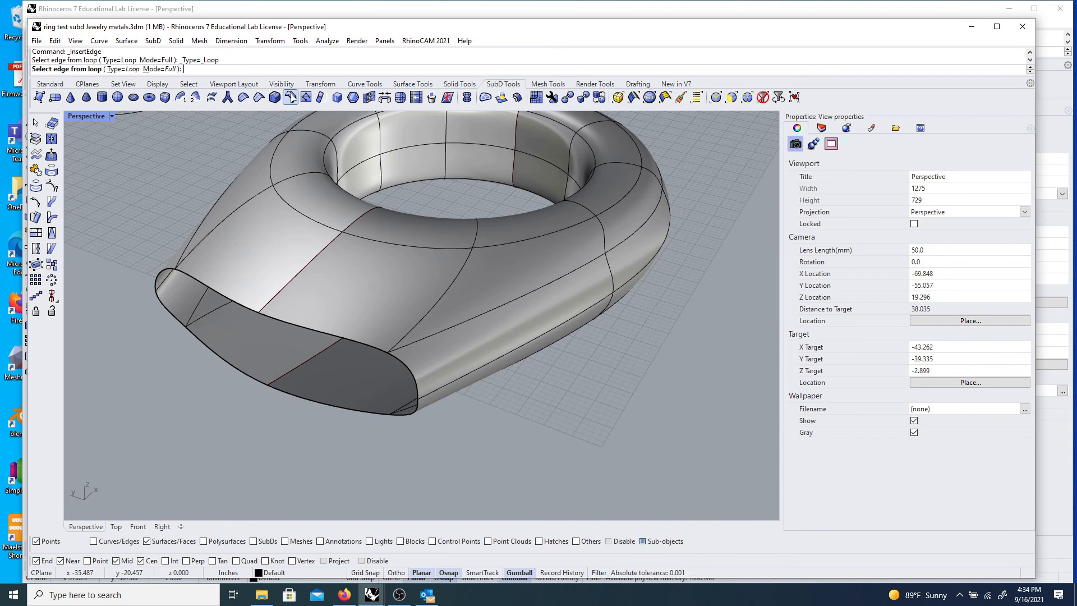
click(167, 273)
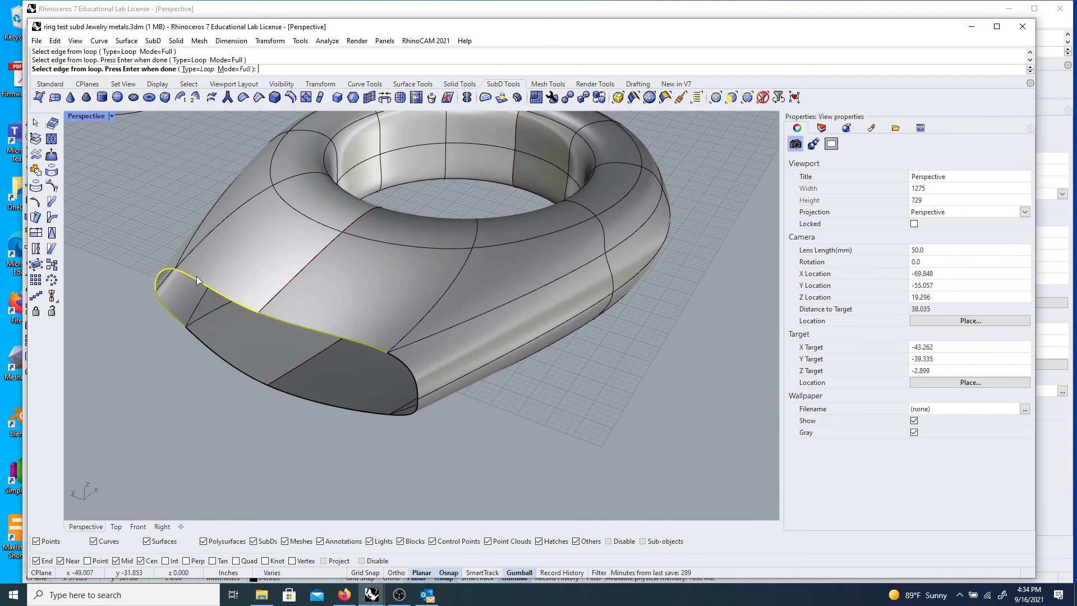
click(411, 372)
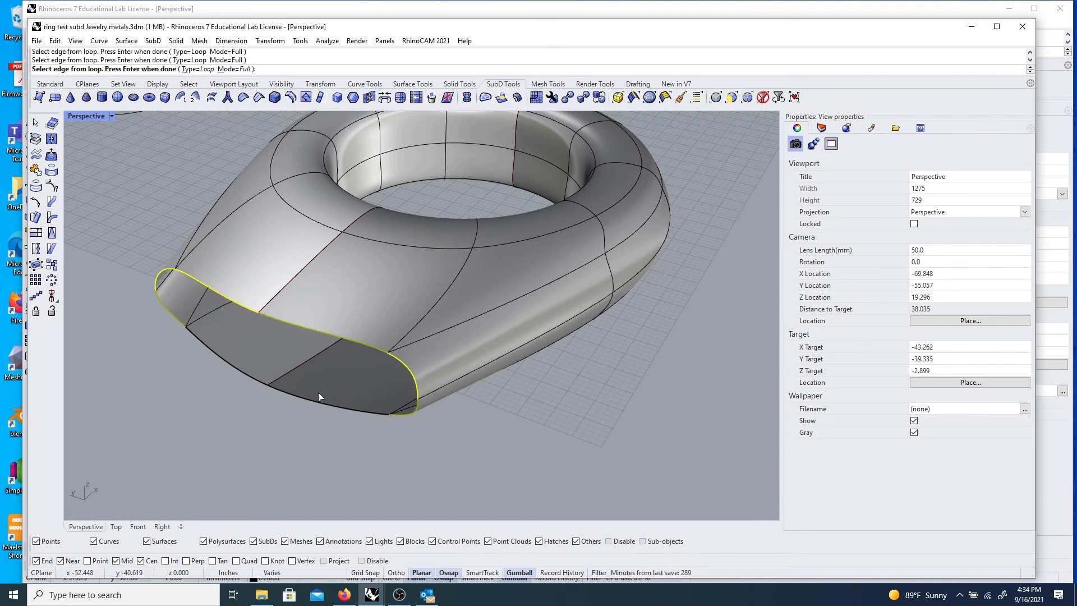
click(229, 358)
key(Return)
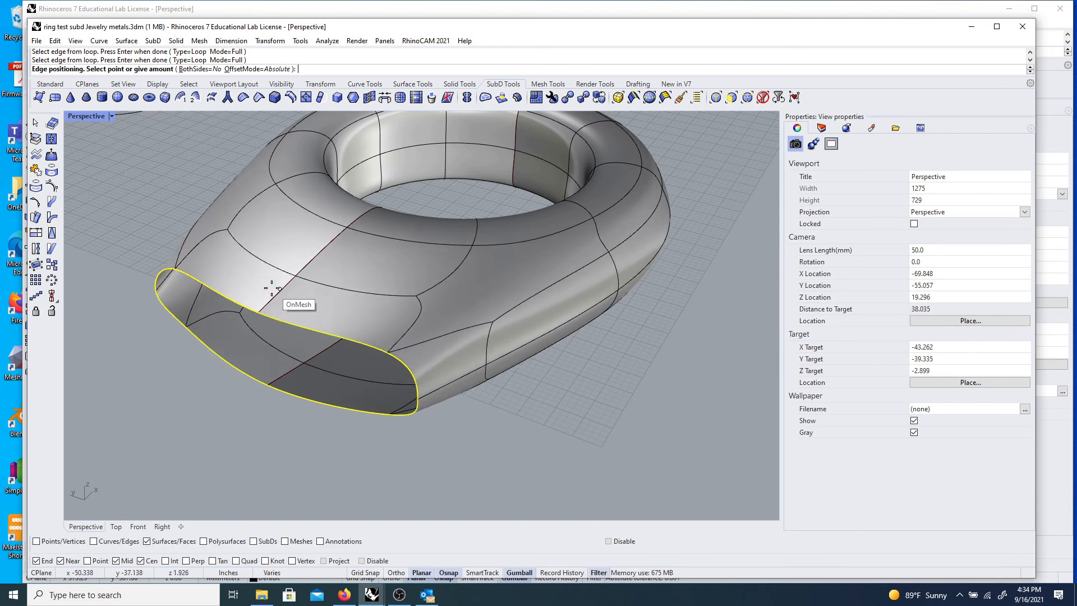
right_drag(348, 330, 281, 330)
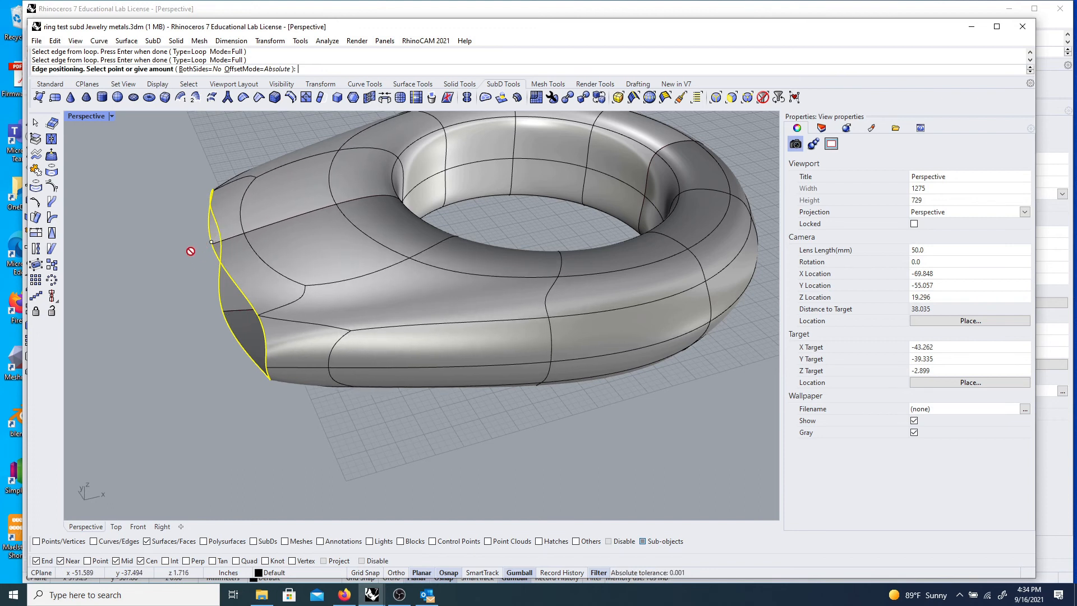
key(Return)
- Insert a full edge loop close behind the open rim of the collar, using the entire rim boundary as the source loop
key(Return)
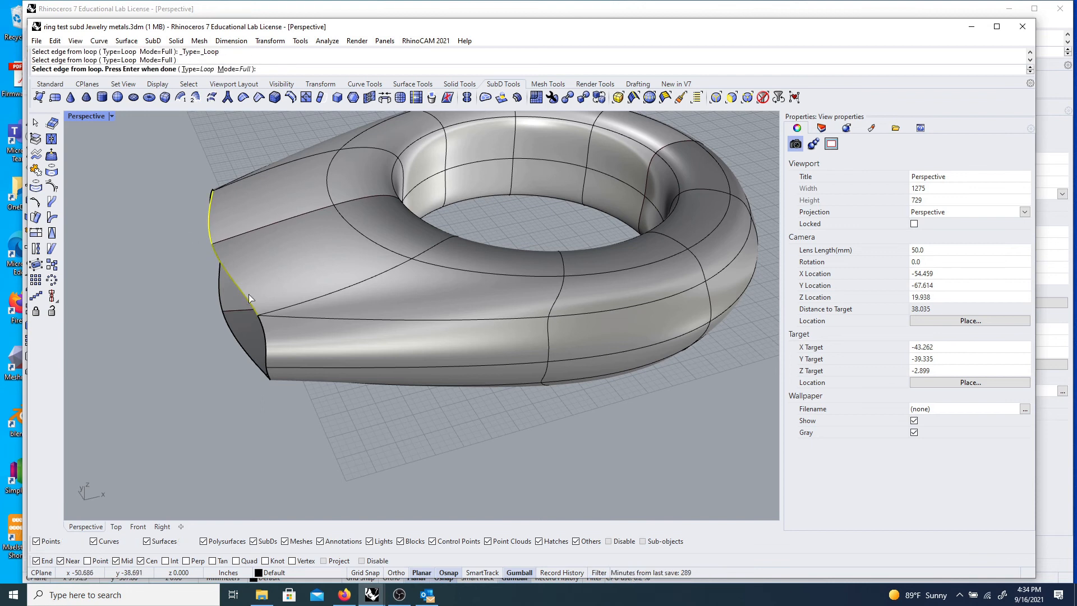
click(261, 321)
right_drag(270, 343, 292, 334)
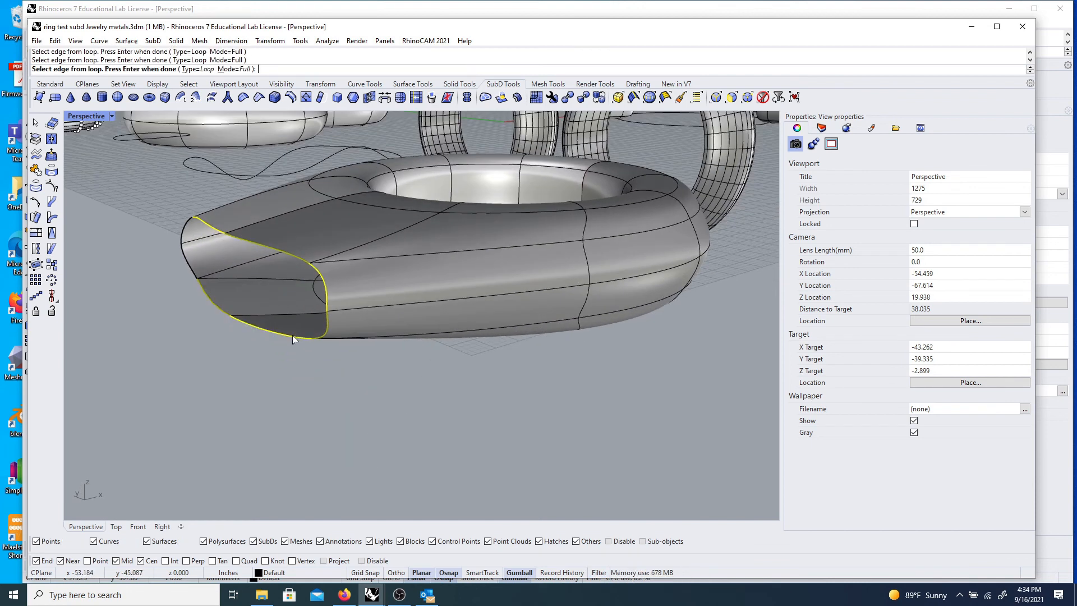
key(Return)
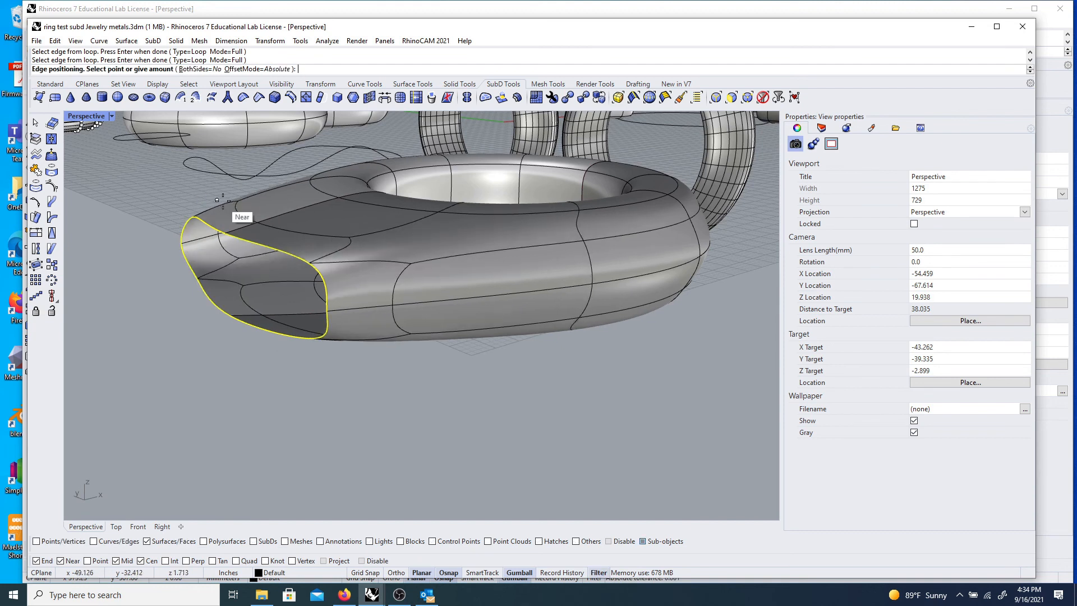
click(213, 210)
right_drag(292, 247, 302, 251)
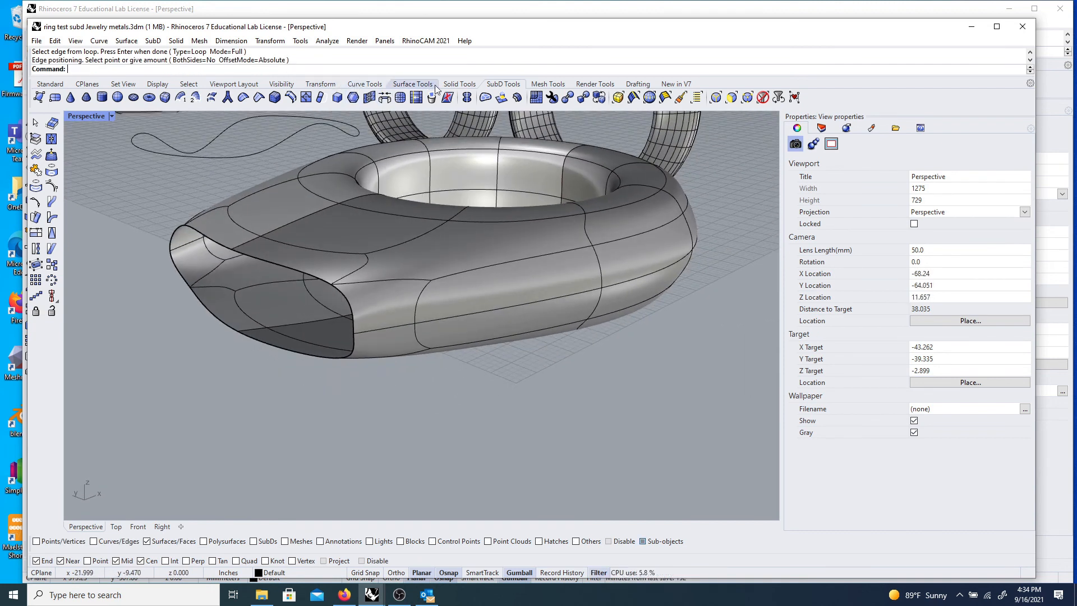
- Fill the collar's open end, using all its boundary edges and the Automatic patch style
click(484, 98)
click(176, 228)
click(216, 243)
click(280, 268)
click(350, 304)
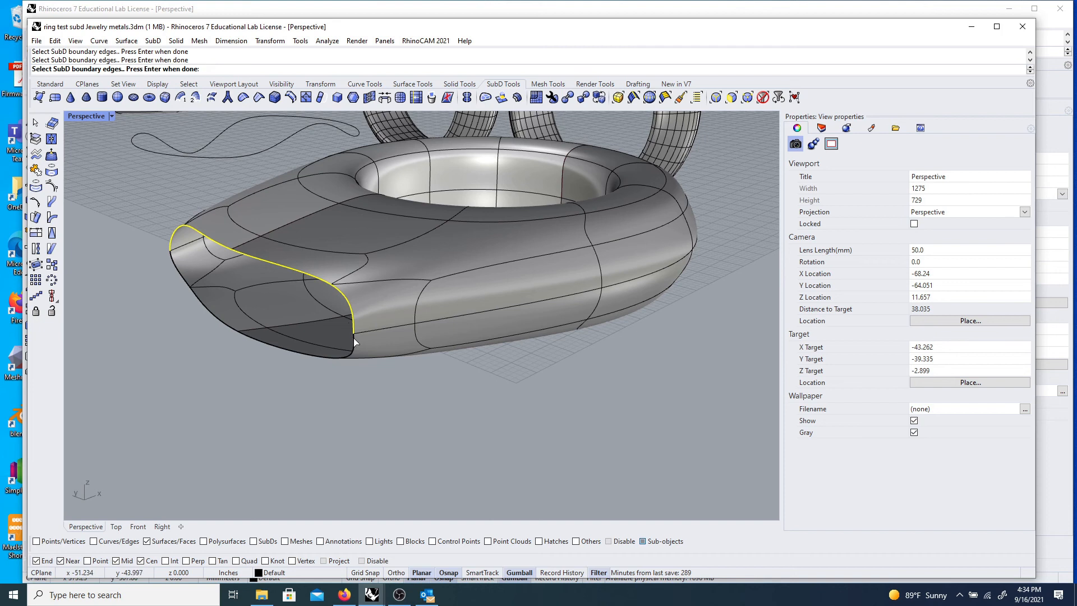
click(291, 345)
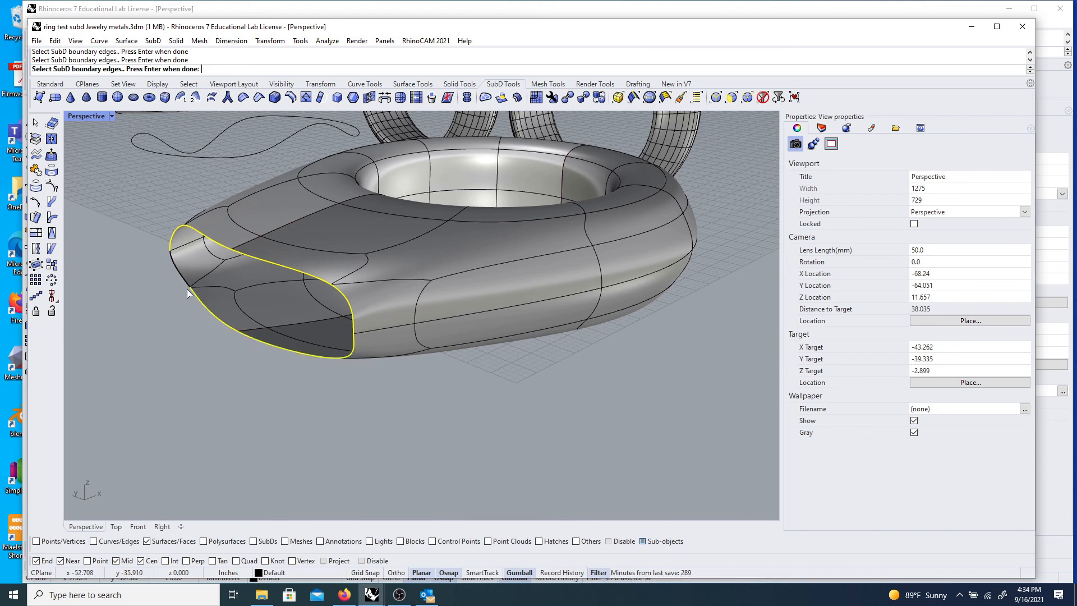
key(Return)
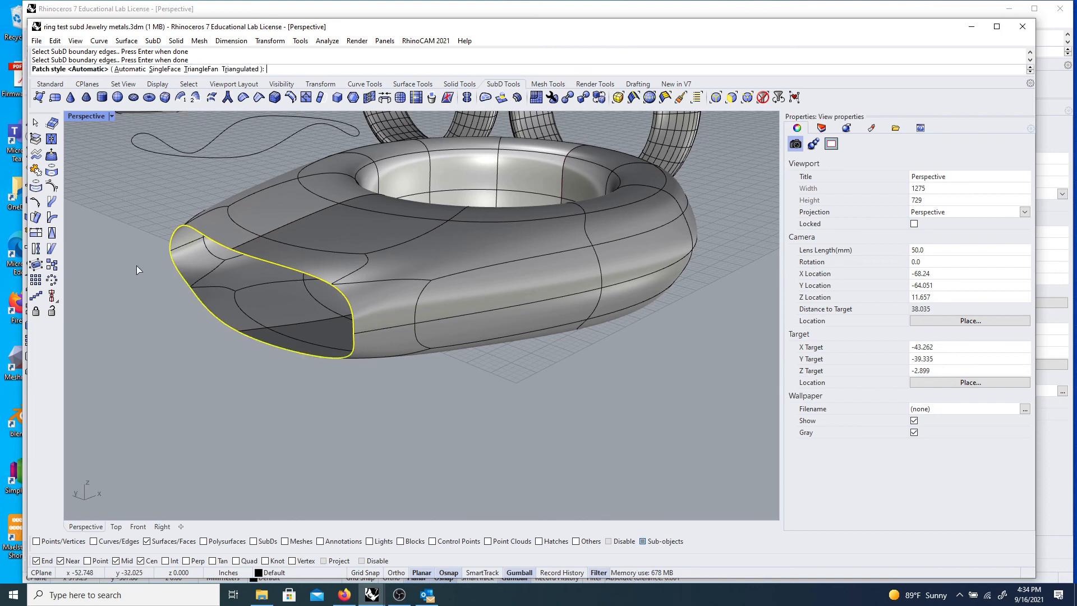
key(Return)
right_drag(136, 265, 212, 310)
right_drag(408, 264, 370, 275)
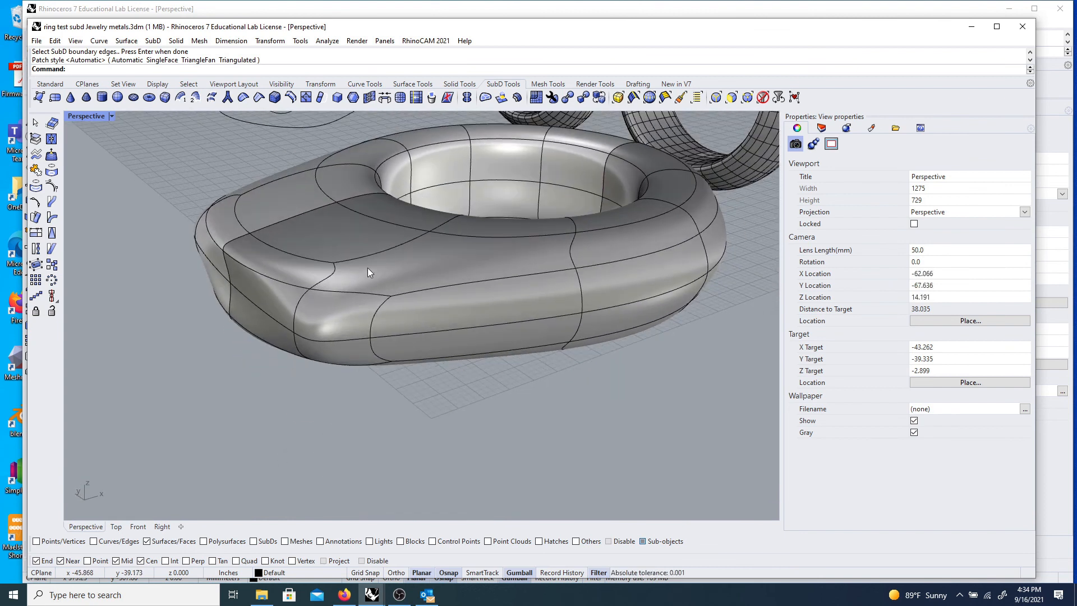
click(353, 99)
right_drag(269, 241, 228, 257)
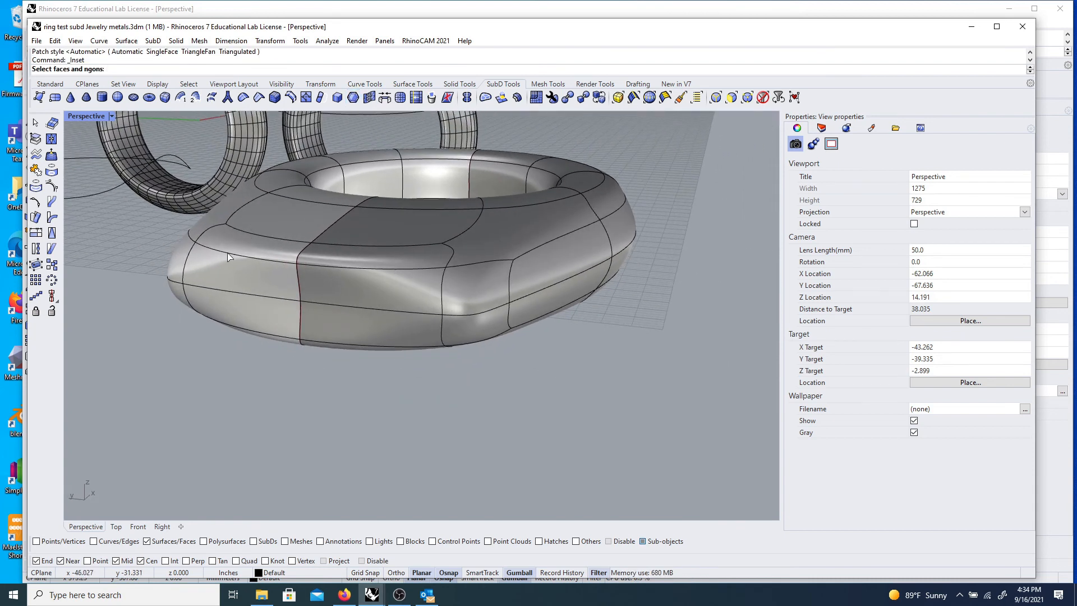
click(228, 253)
key(Escape)
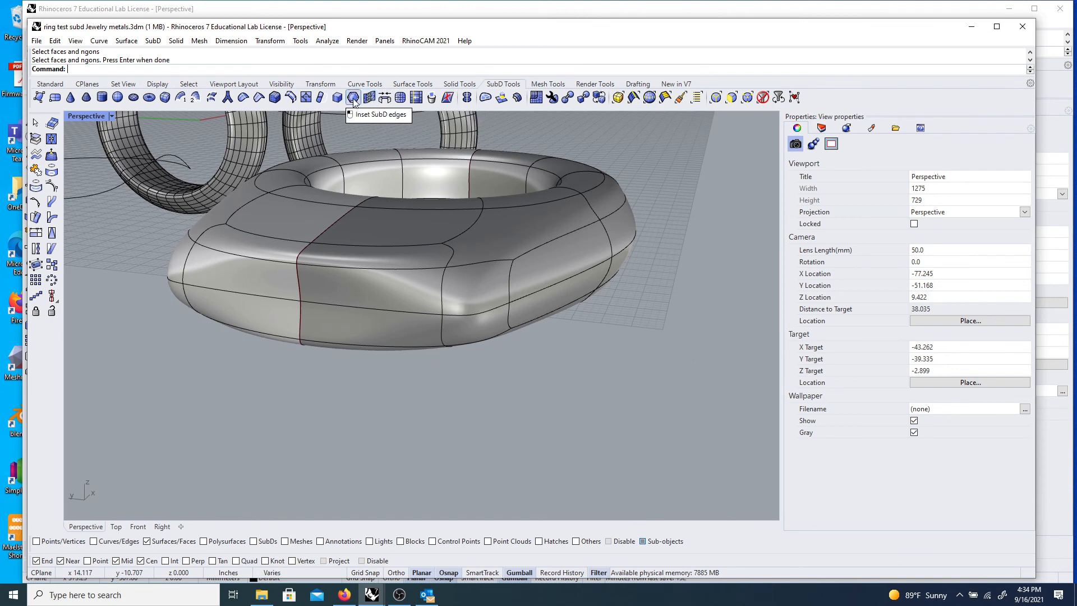
- Inset the four faces closing the collar's end as one group by 0.069
click(352, 101)
click(245, 276)
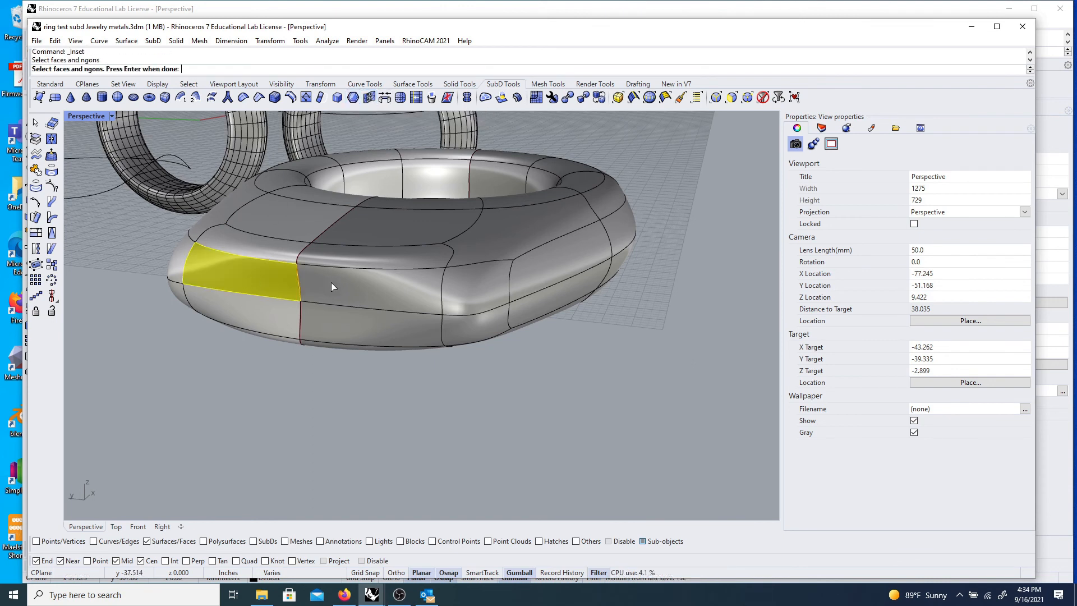
click(332, 285)
click(337, 328)
click(261, 322)
key(Return)
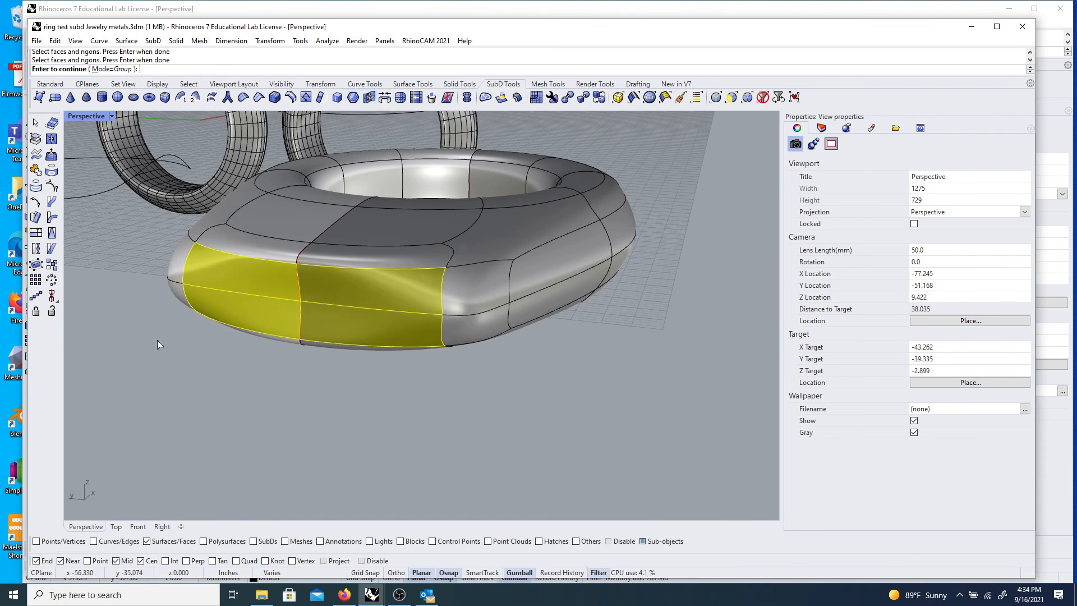
key(Return)
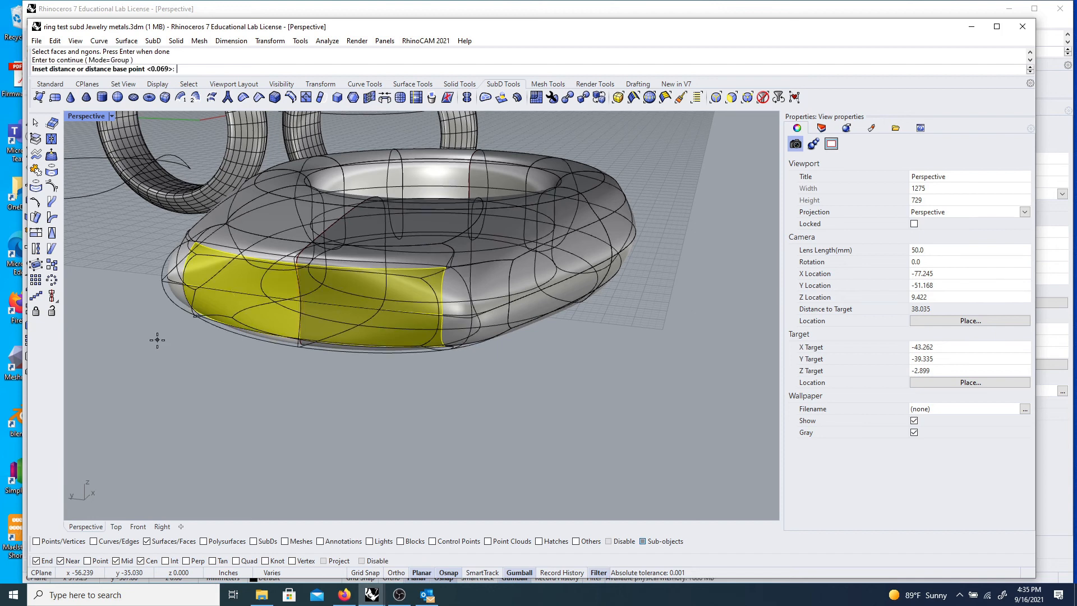
right_drag(175, 329, 229, 234)
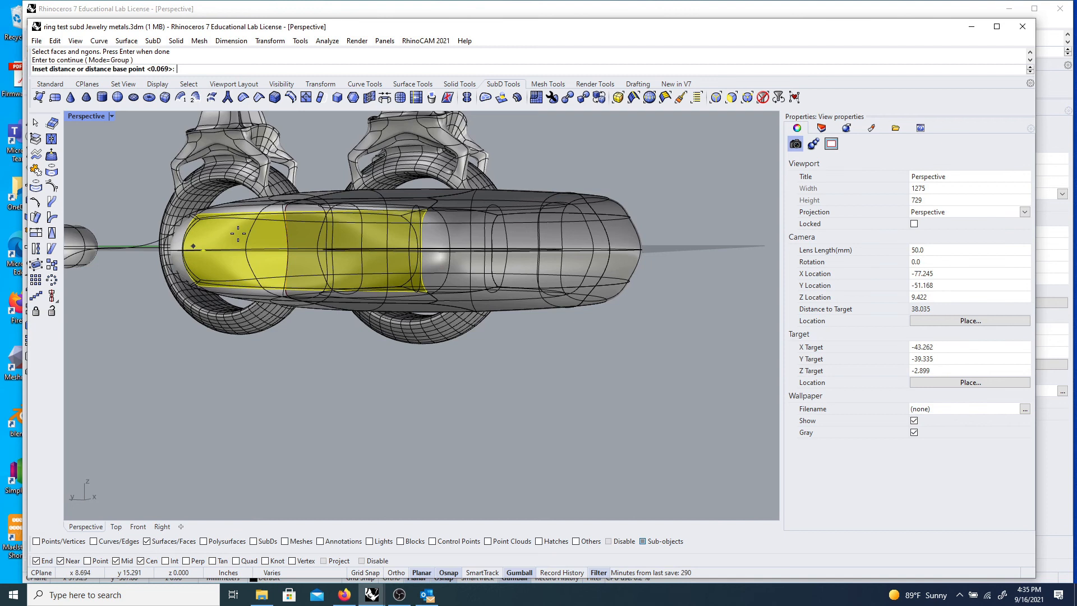
key(Return)
- Try to push the four inset end faces inward to recess the signet top, and undo the move
right_drag(238, 233, 242, 288)
click(194, 345)
right_drag(194, 345, 251, 234)
click(251, 235)
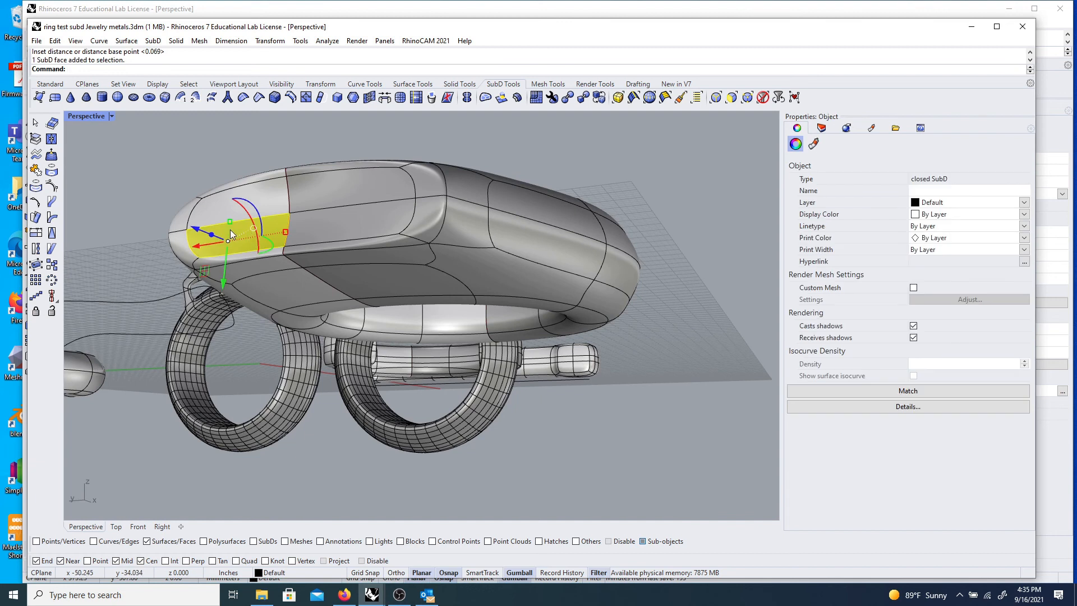
shift+click(237, 209)
shift+click(333, 221)
right_drag(335, 230, 301, 257)
drag(224, 251, 256, 251)
click(180, 329)
right_drag(181, 330, 221, 350)
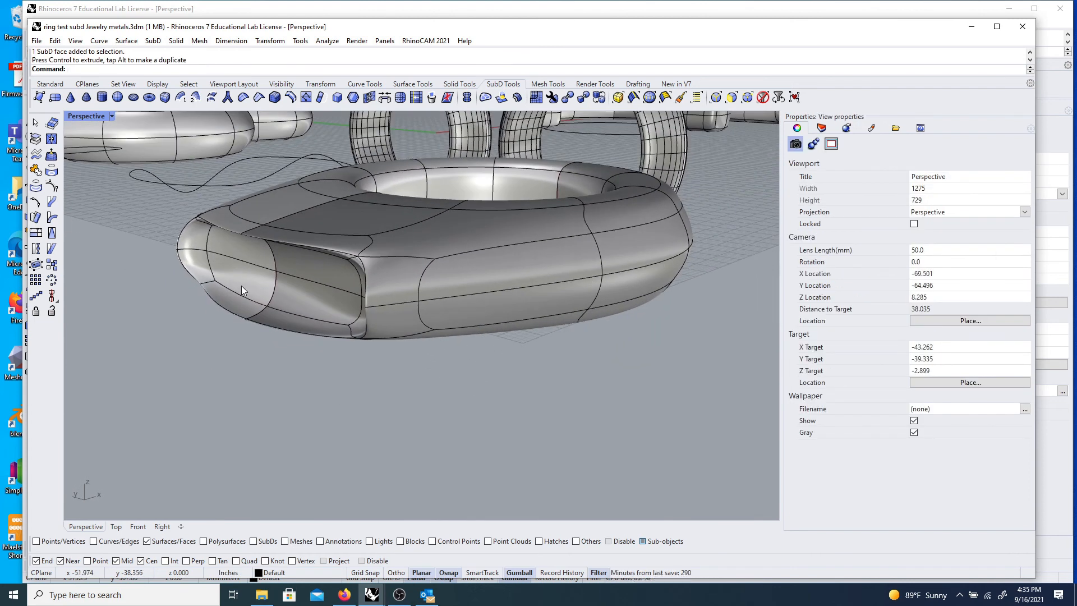
key(ctrl+z)
right_drag(217, 284, 213, 181)
- Inset the four inner faces of the signet top again as one group by 0.069
click(322, 99)
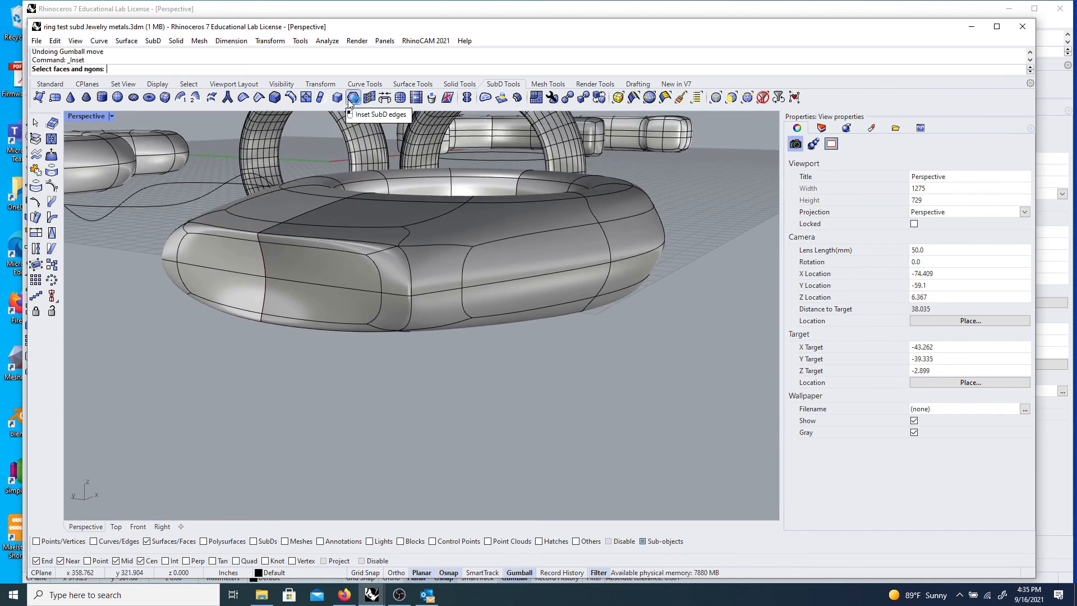
click(210, 251)
click(308, 261)
click(294, 298)
click(226, 296)
key(Return)
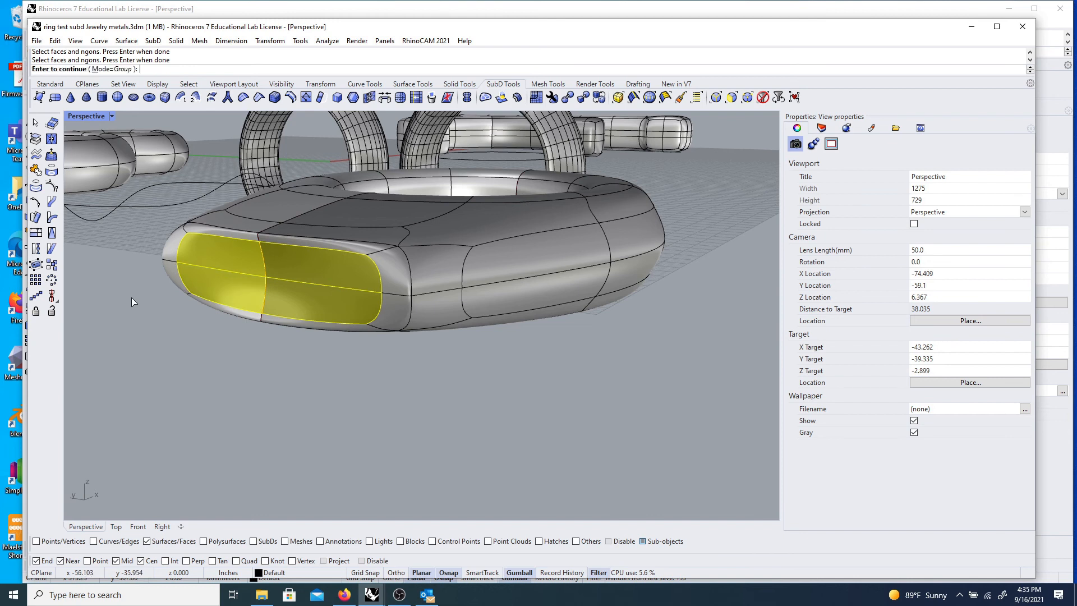
key(Return)
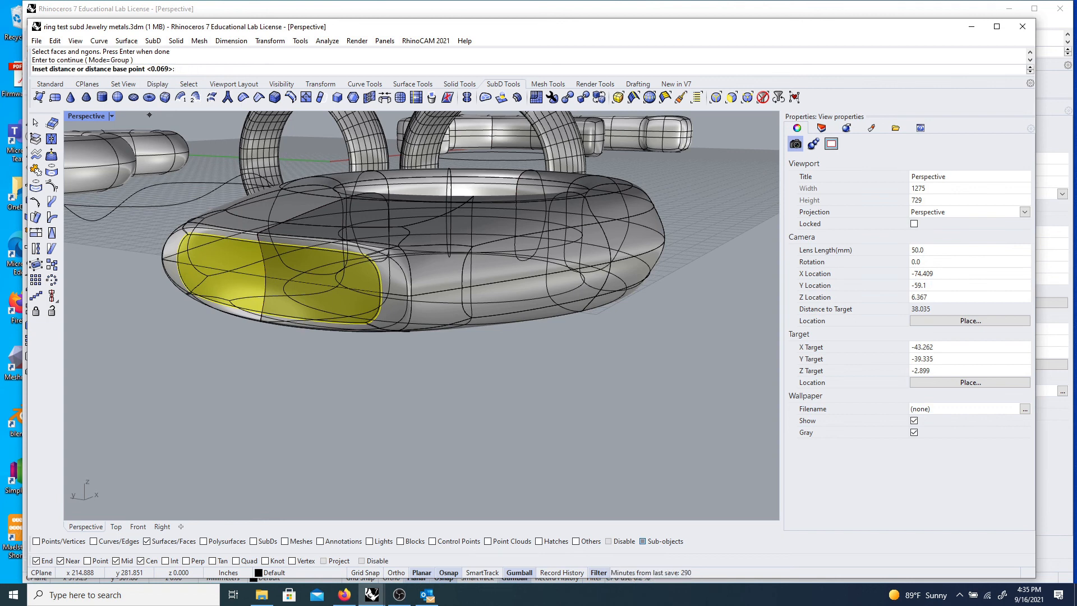
key(Return)
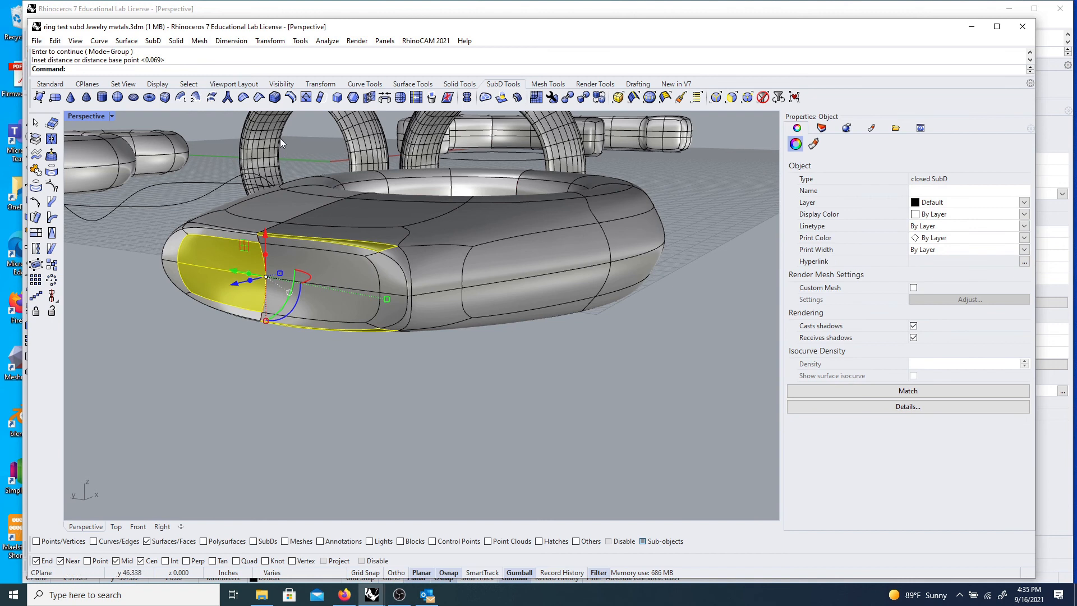
click(193, 351)
right_drag(193, 351, 270, 301)
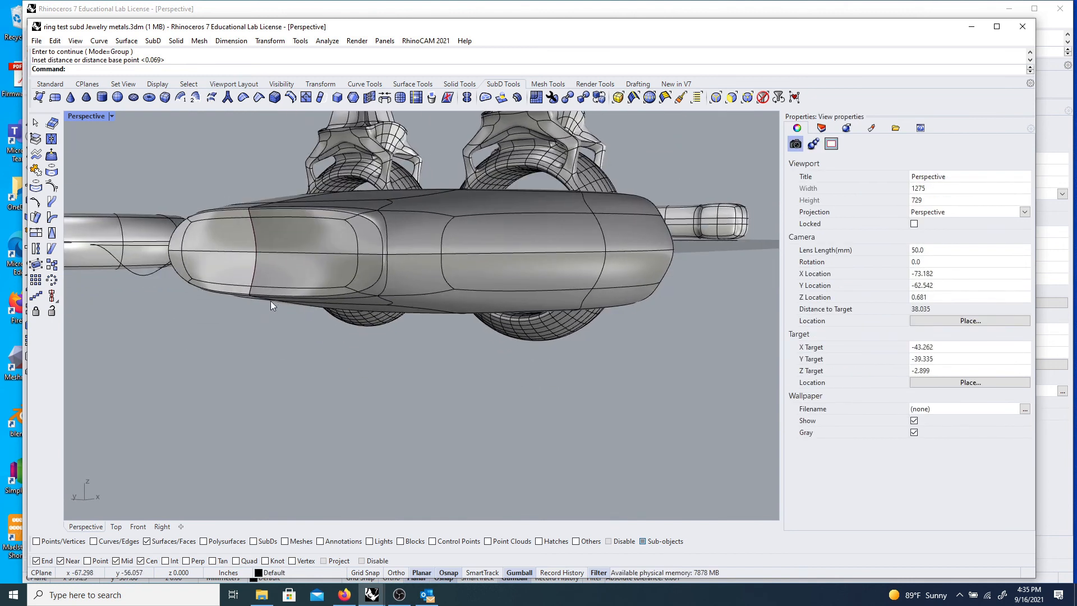
- Move the four innermost faces of the signet top straight outward from the ring to form a raised end
ctrl+shift+click(234, 266)
ctrl+shift+click(225, 238)
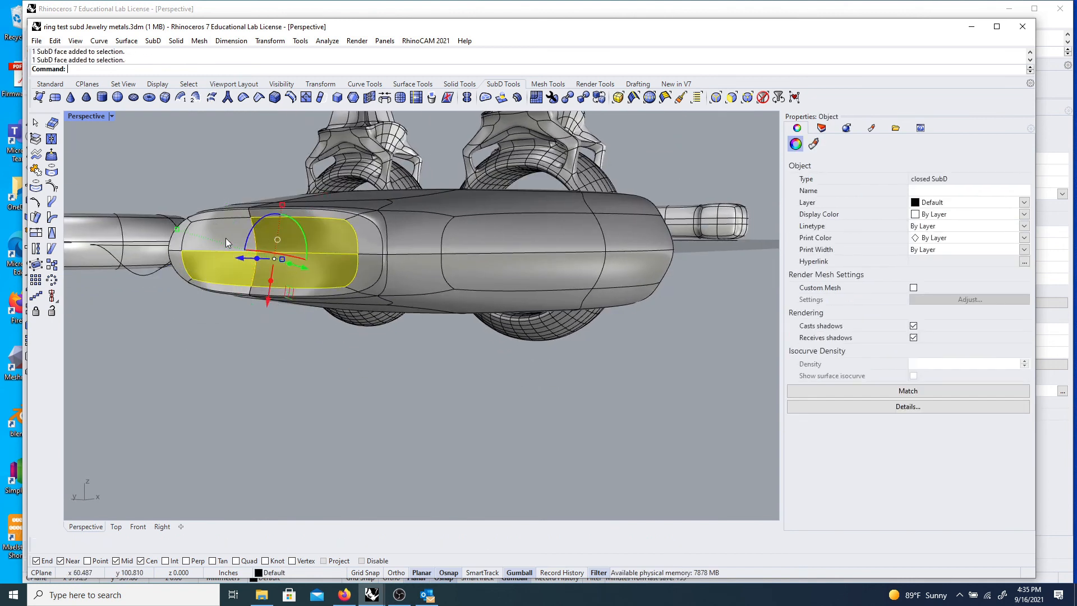
drag(231, 257, 158, 258)
click(179, 322)
right_drag(180, 322, 304, 385)
- Examine the shaped signet ring and the other ring variations across the whole scene
scroll(251, 366, down, 12)
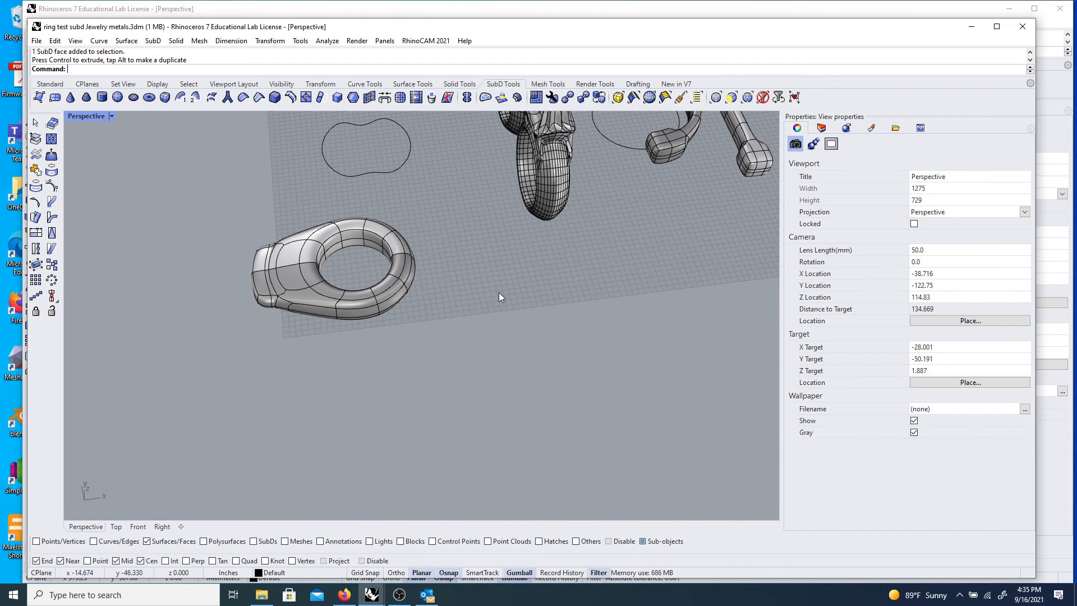
right_drag(496, 296, 434, 279)
scroll(432, 276, down, 8)
scroll(650, 259, up, 16)
right_drag(537, 256, 411, 221)
scroll(302, 348, down, 8)
right_drag(302, 347, 268, 397)
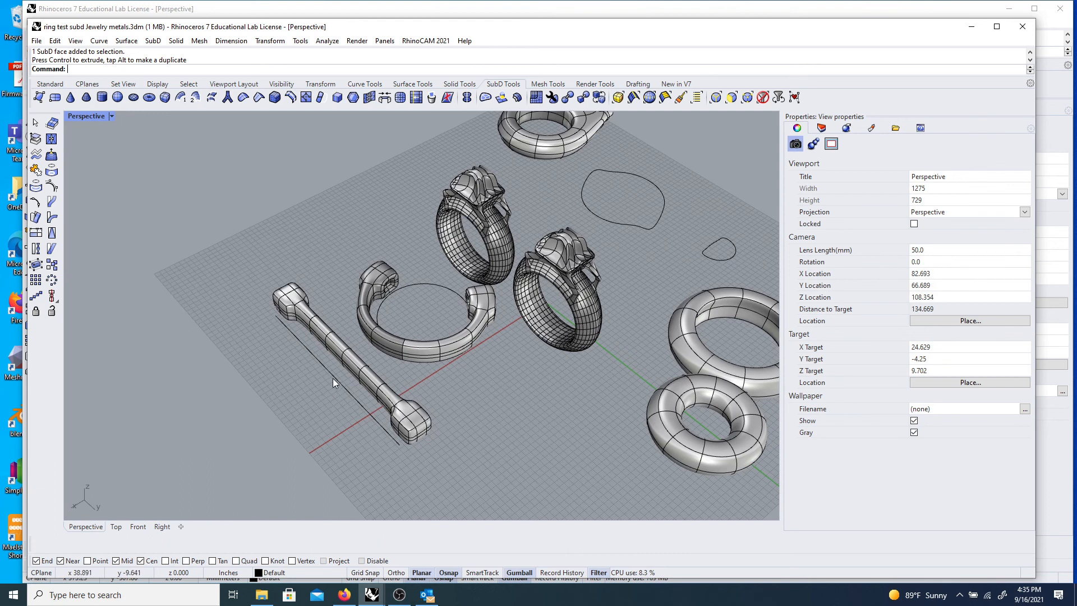
scroll(248, 336, down, 6)
- Examine the straight SubD bar with enlarged ends, its reference line and the open C-shaped ring beside it
click(304, 364)
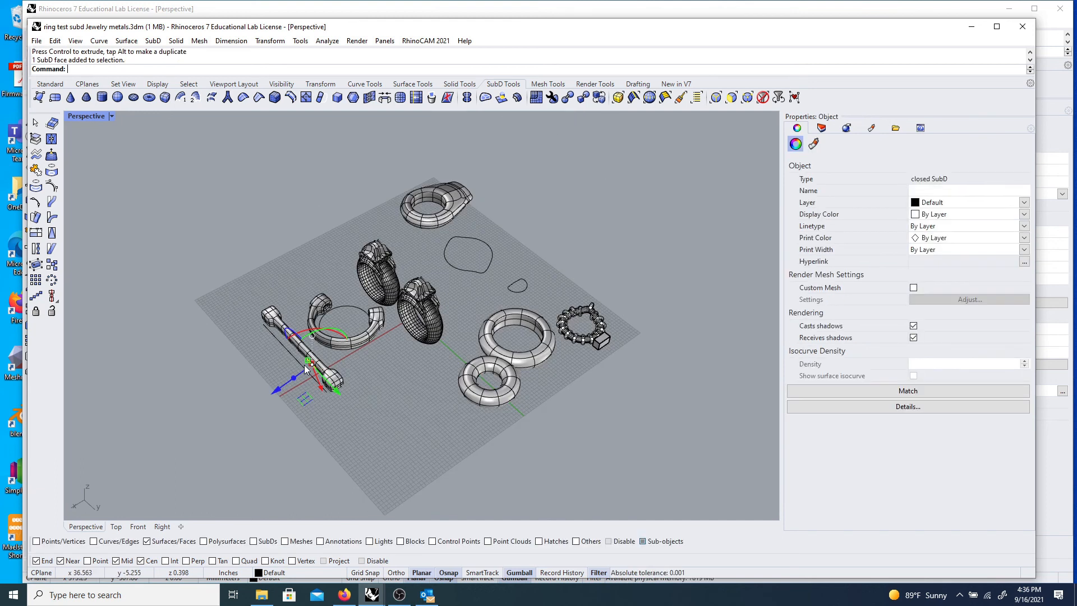
click(287, 368)
scroll(287, 368, up, 10)
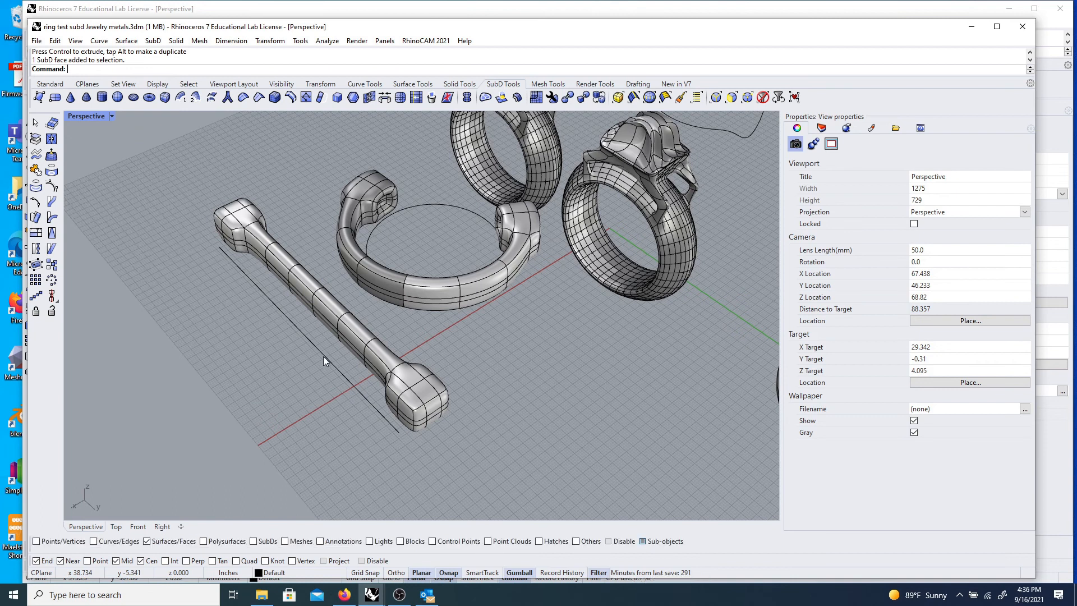
right_drag(315, 331, 299, 310)
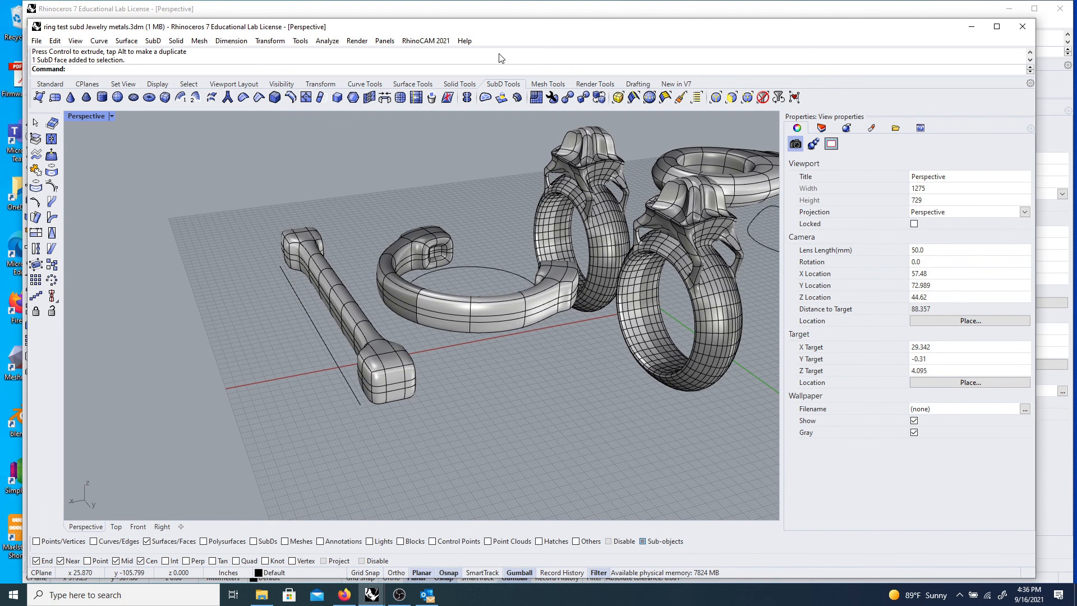
drag(492, 29, 453, 36)
scroll(257, 381, up, 2)
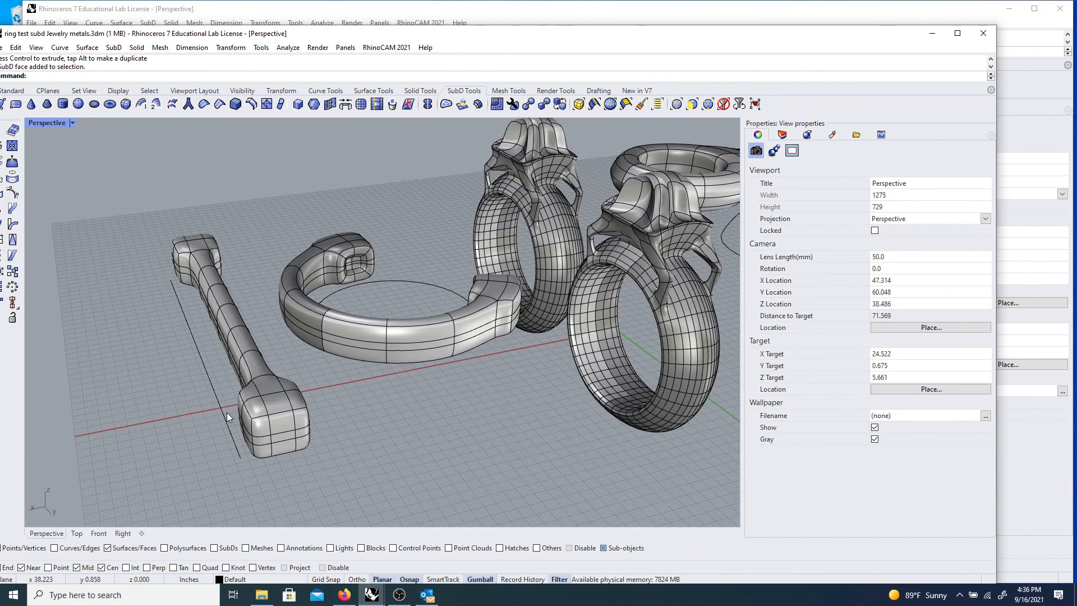
scroll(292, 448, up, 3)
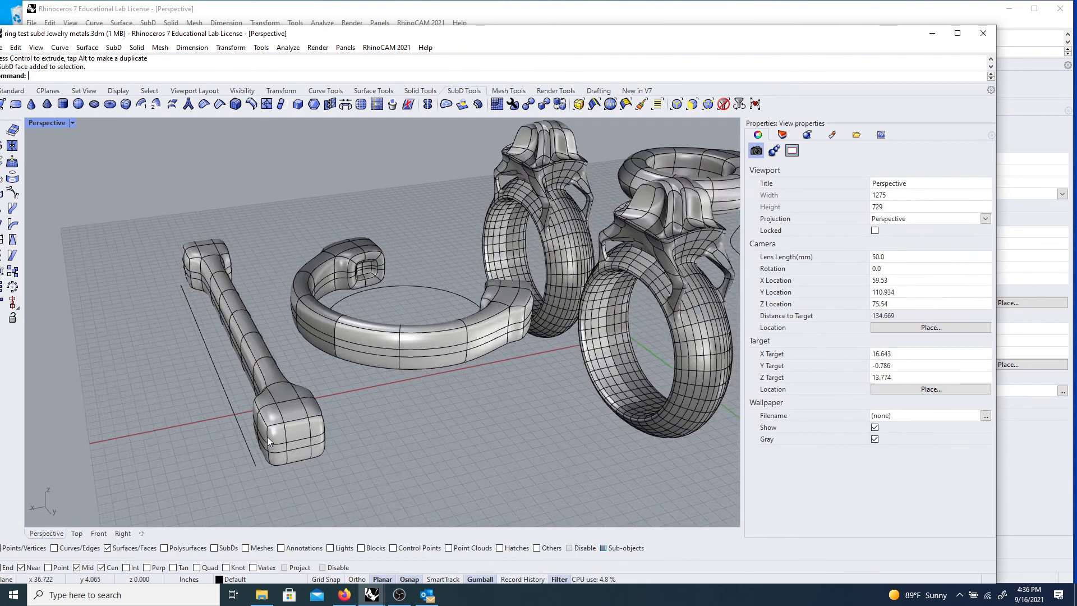
click(278, 431)
click(228, 370)
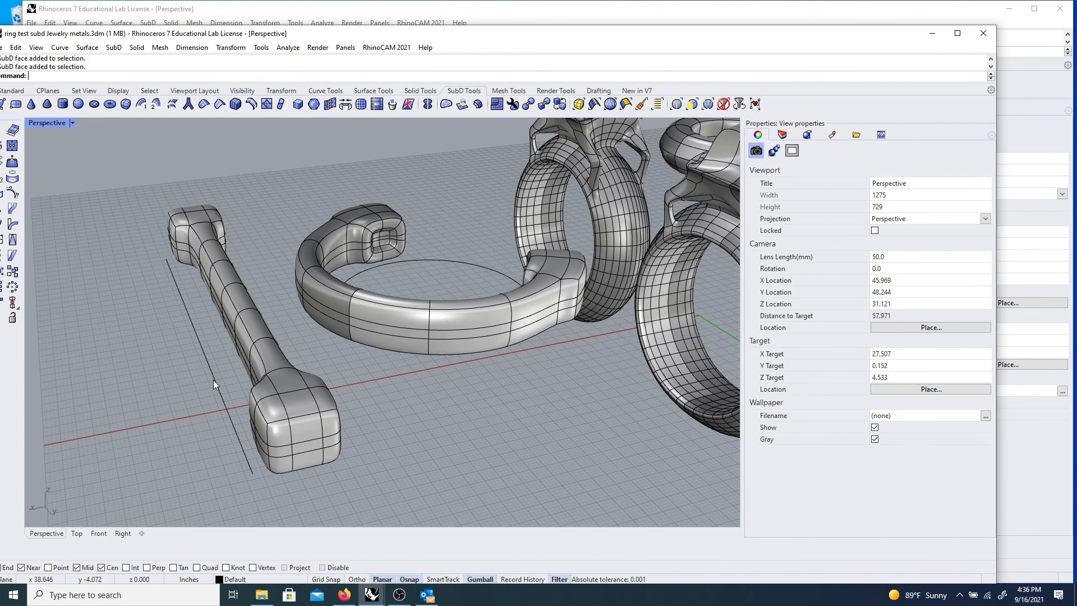
scroll(208, 365, down, 6)
right_drag(171, 345, 196, 338)
drag(128, 269, 206, 366)
key(Escape)
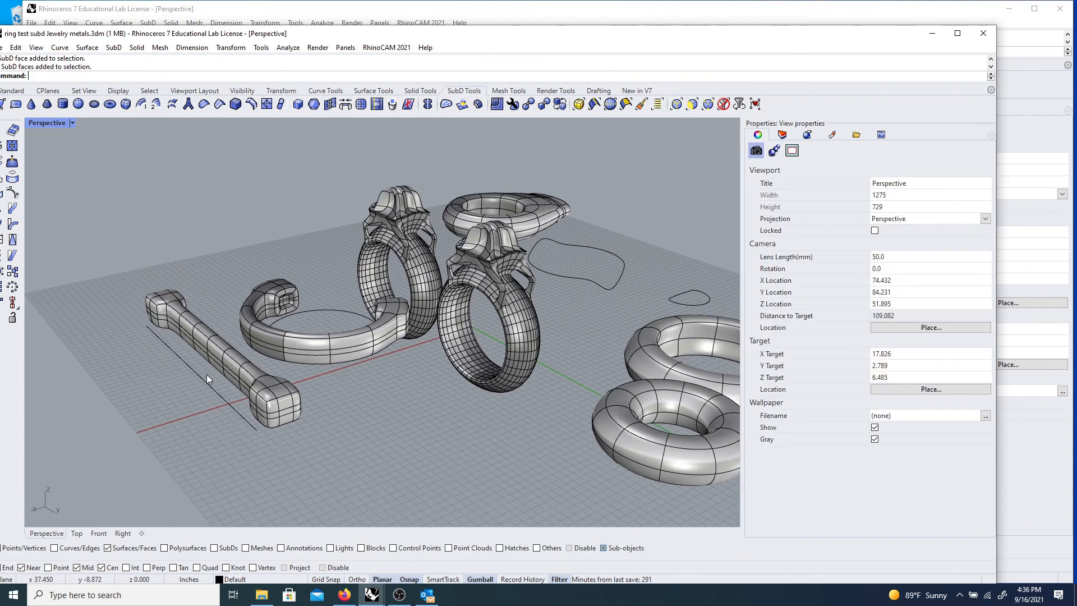
right_drag(261, 421, 244, 452)
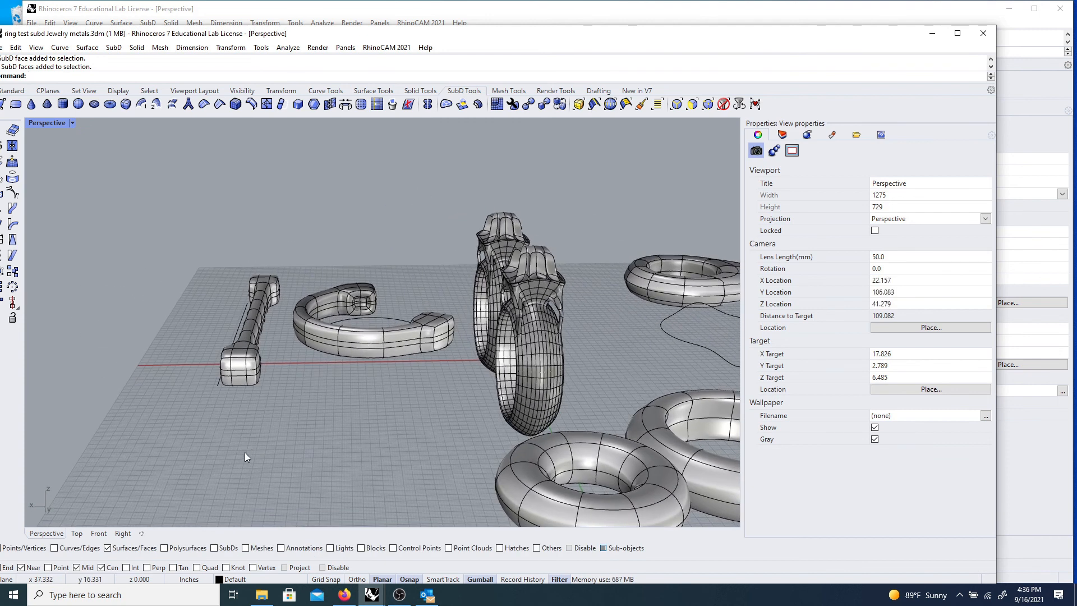
drag(113, 30, 166, 38)
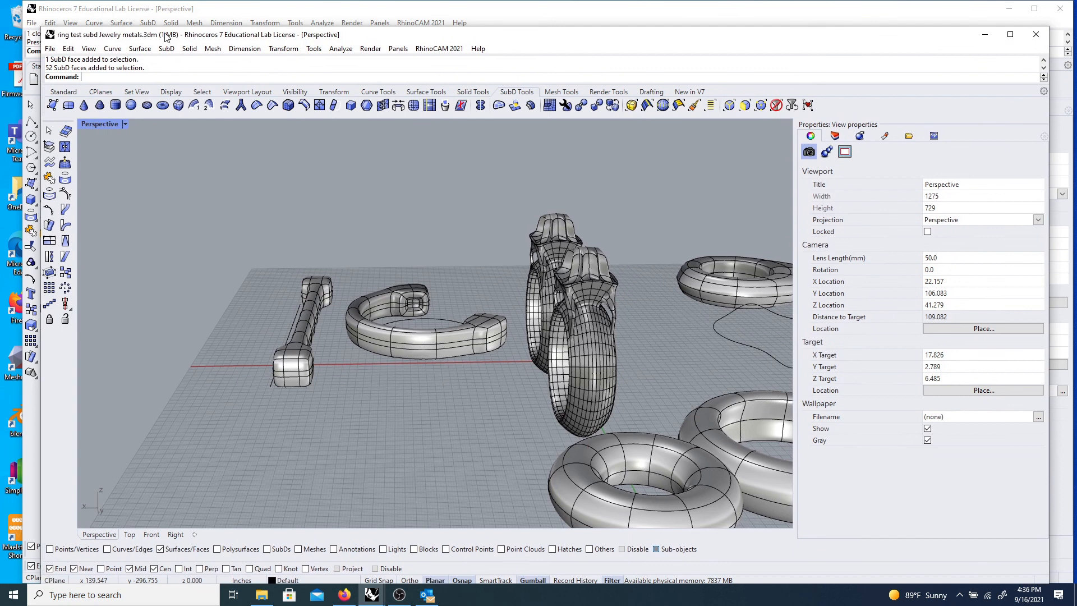
- Draw a straight single-segment polyline on the ground plane, in the empty area beside the enlarged-end bar and open ring
click(55, 93)
click(49, 147)
click(227, 428)
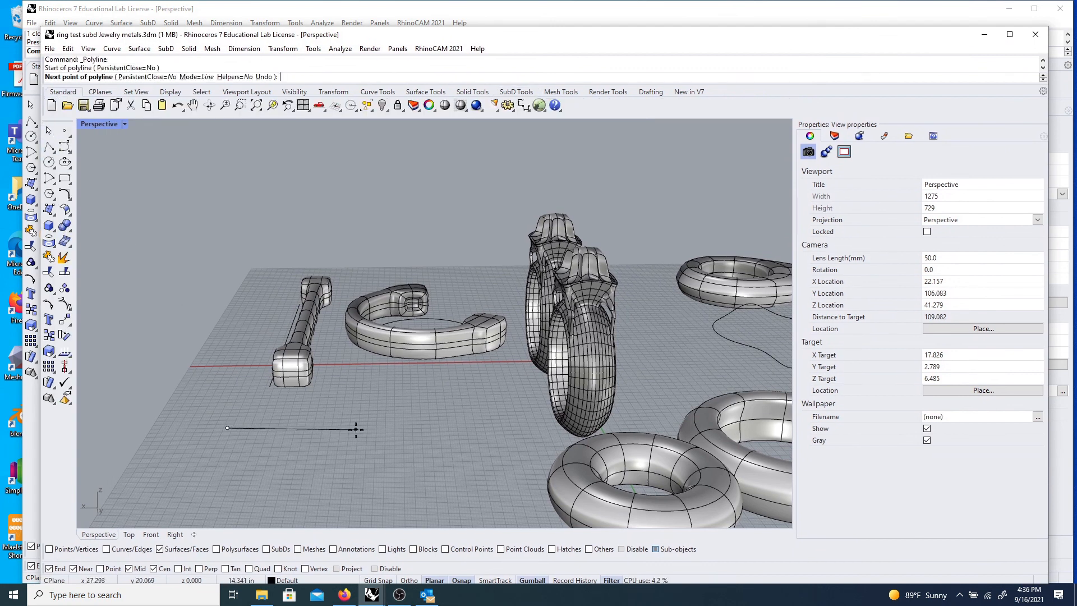
shift+click(468, 430)
right_click(461, 385)
right_drag(487, 388, 348, 409)
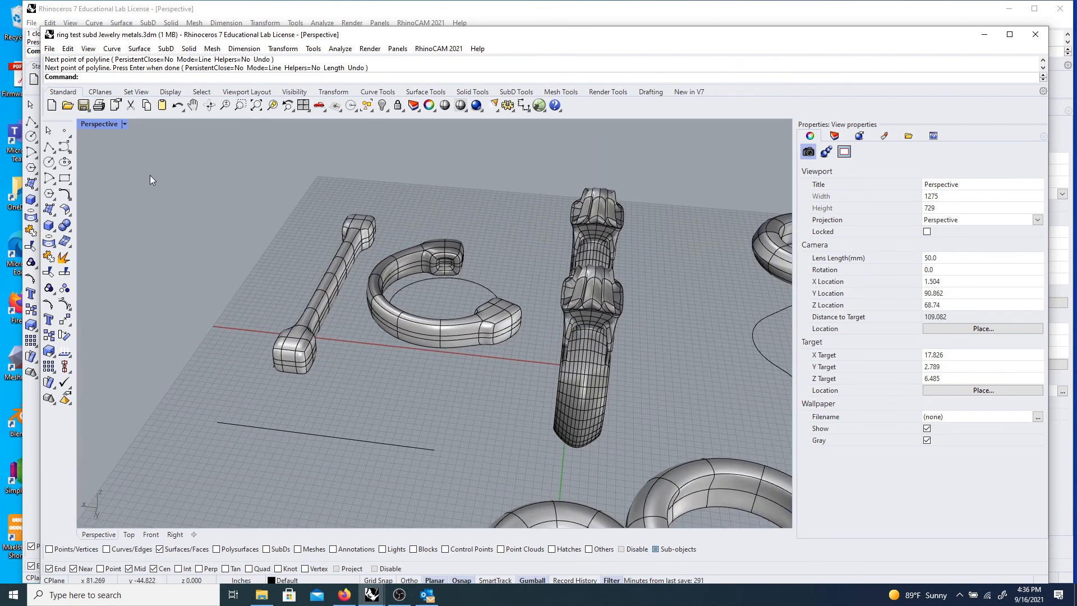
- Create a small SubD box with two divisions in each direction beside one end of the new straight line
right_drag(224, 287, 355, 321)
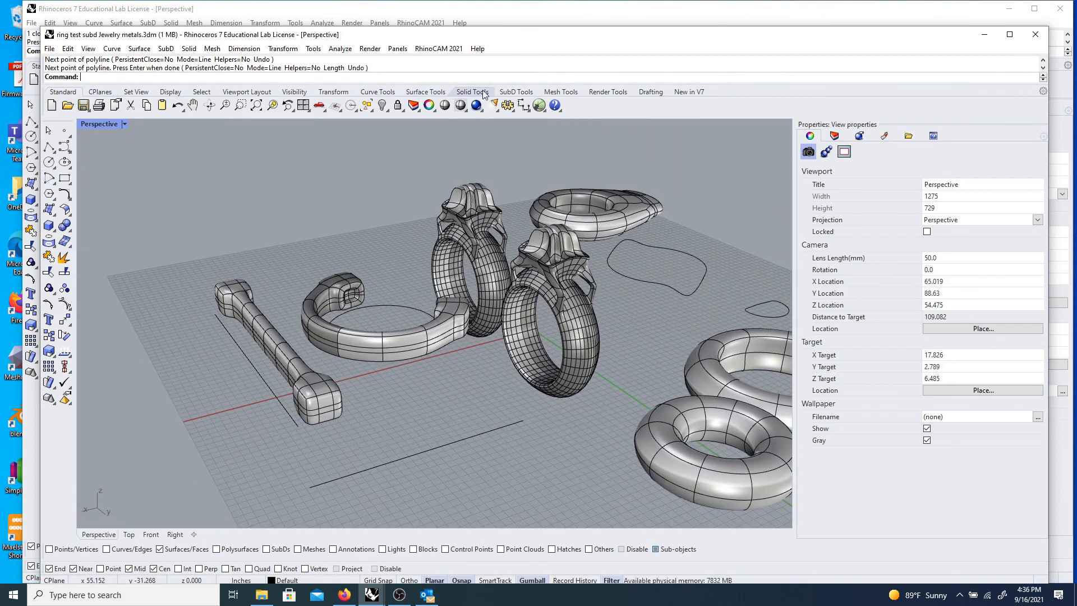
click(515, 92)
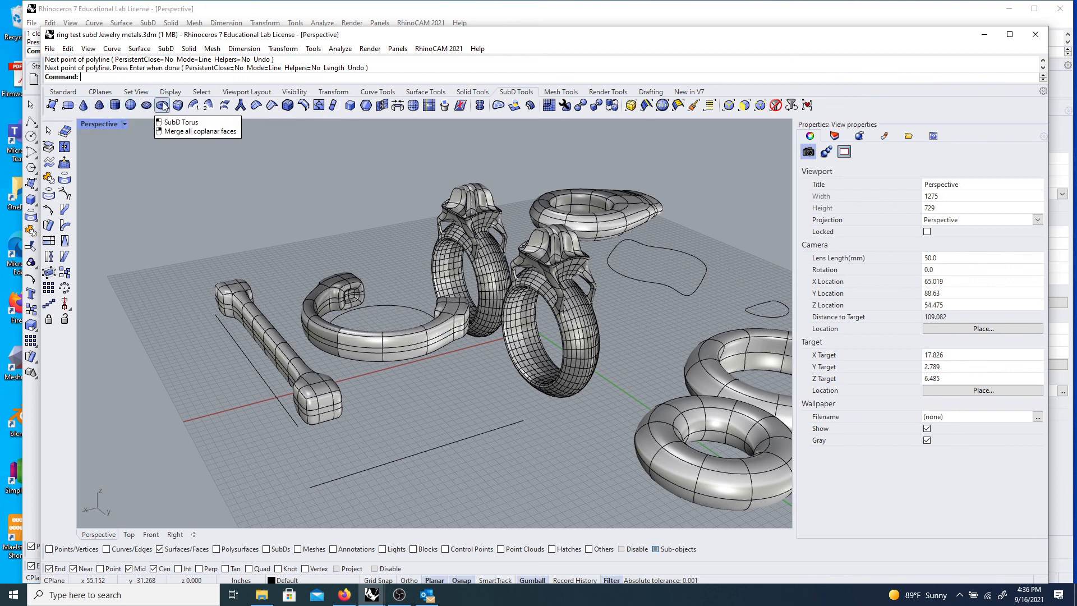
click(178, 105)
click(303, 463)
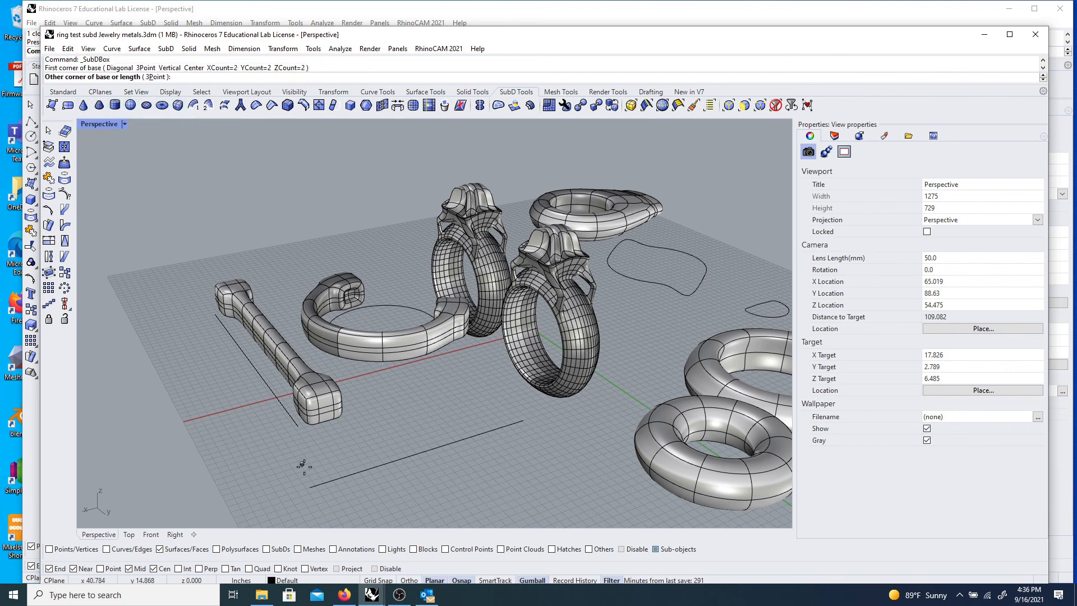
click(342, 467)
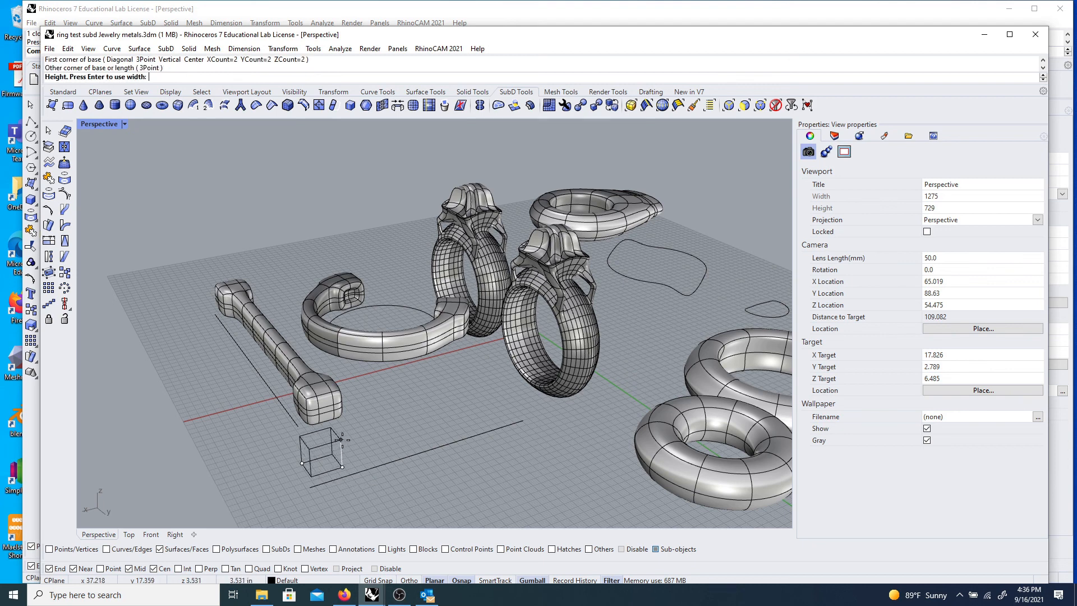
click(343, 446)
right_drag(364, 445, 291, 456)
scroll(258, 374, up, 10)
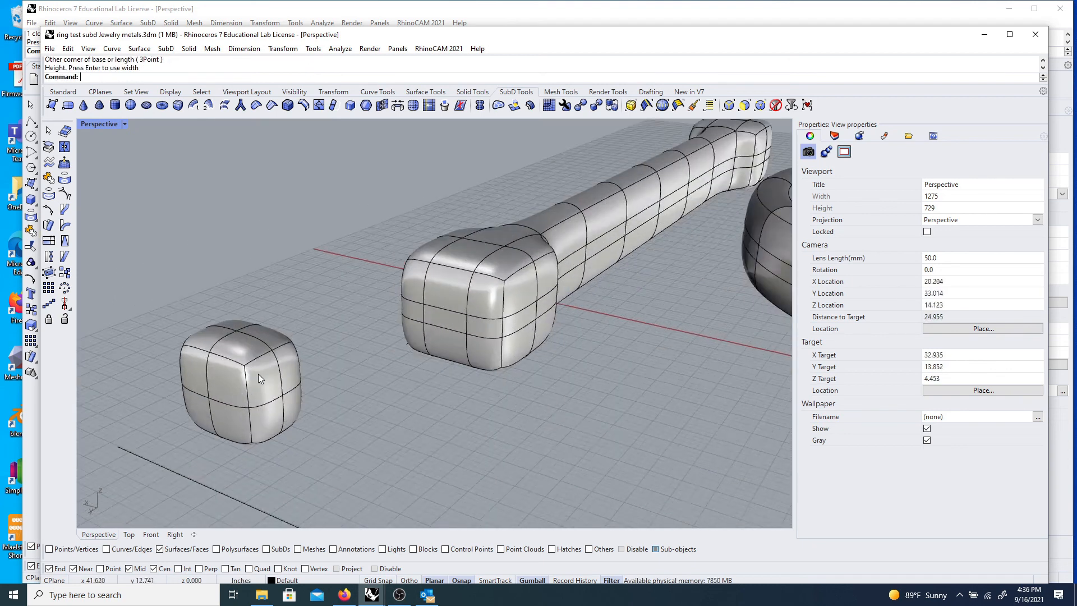
right_drag(193, 366, 330, 380)
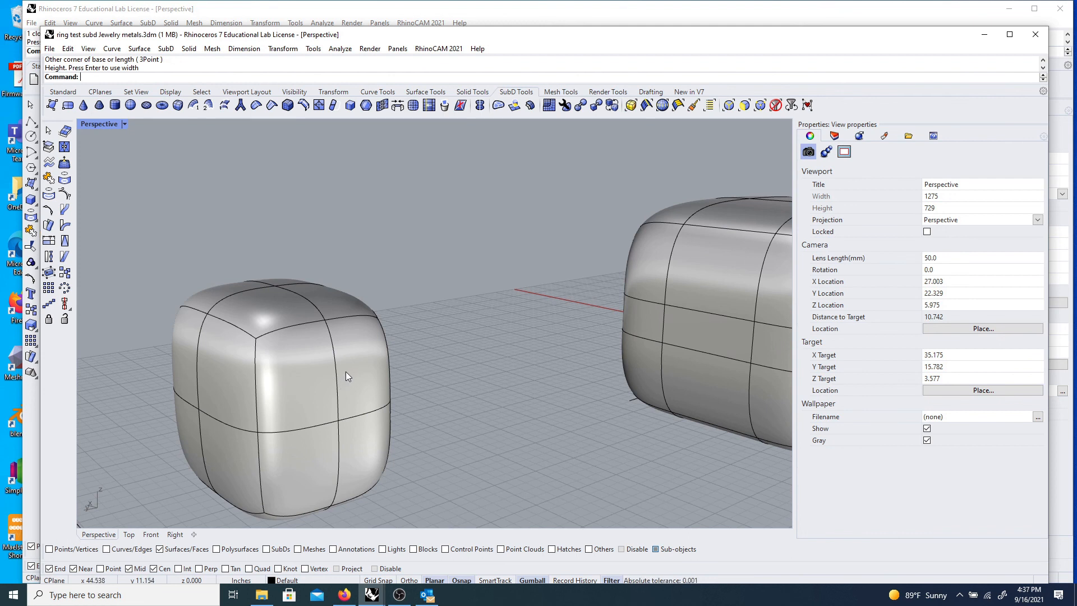
- Compare the flat and smooth SubD displays on the new box and the surrounding ring models
key(Tab)
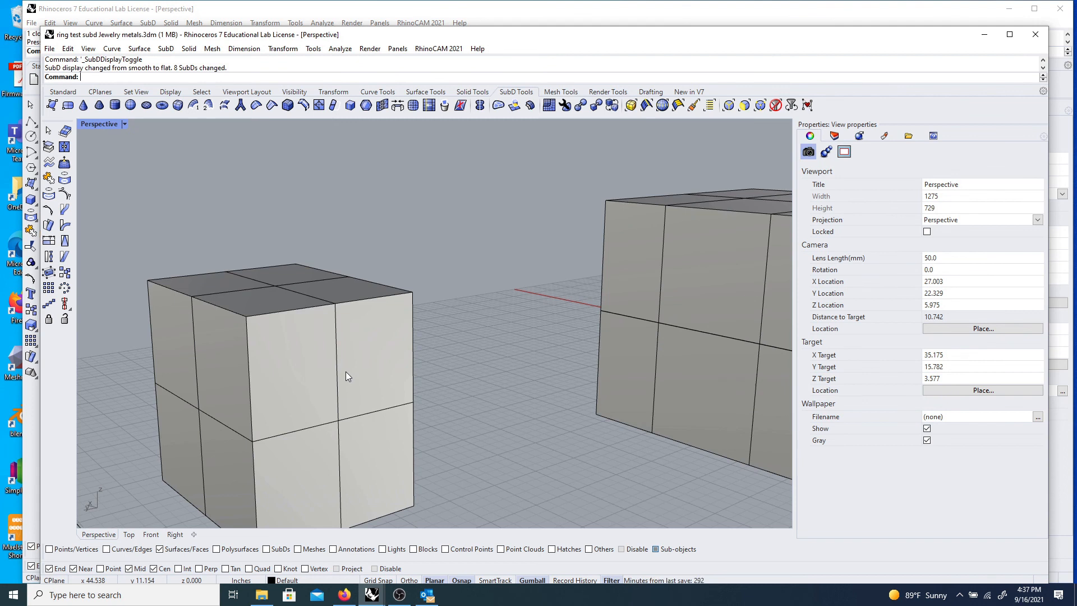
key(Tab)
key(Tab)
key(Tab)
key(Tab)
key(Tab)
right_drag(355, 355, 381, 338)
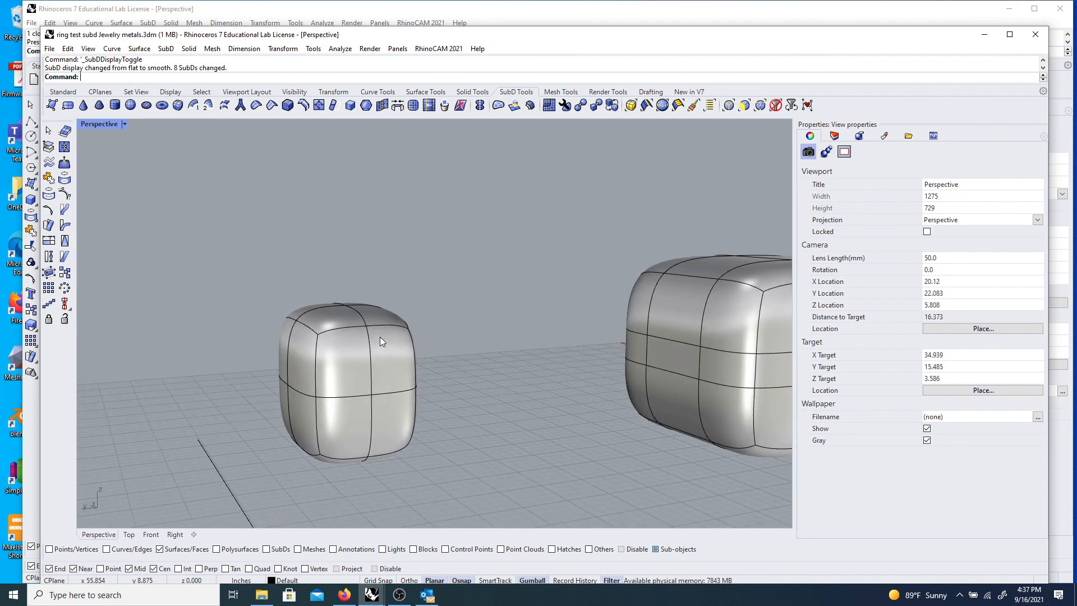
key(Tab)
scroll(379, 336, down, 10)
right_drag(456, 325, 354, 271)
key(Tab)
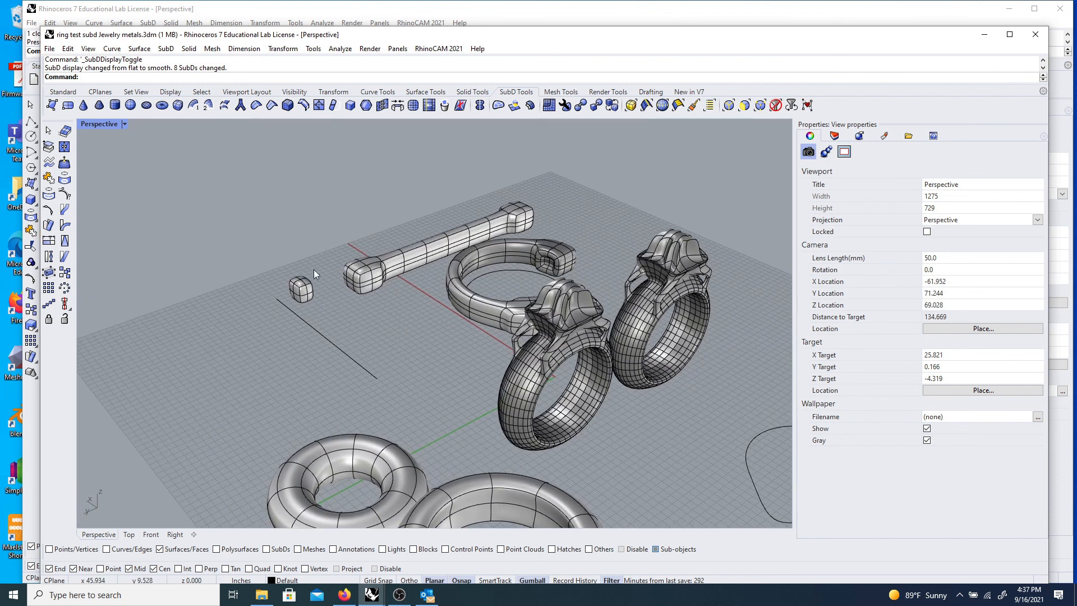
- Delete the four faces on the side of the small SubD box that faces along the line
scroll(302, 298, up, 6)
scroll(270, 306, up, 3)
mouse_move(268, 295)
right_down()
mouse_move(283, 305)
mouse_move(268, 302)
right_up()
scroll(240, 306, down, 6)
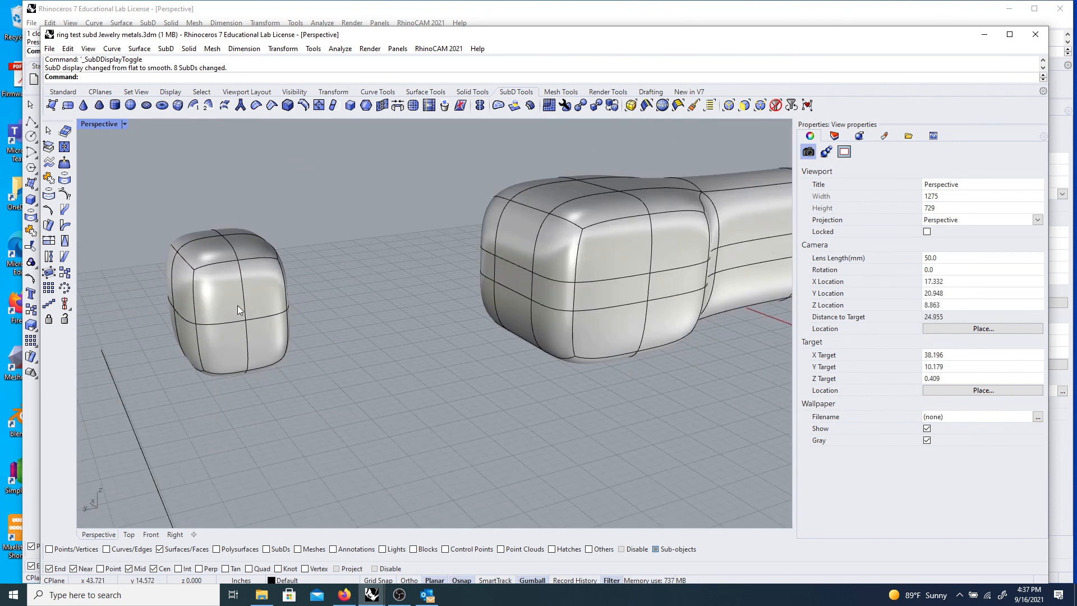
click(231, 300)
shift+click(266, 292)
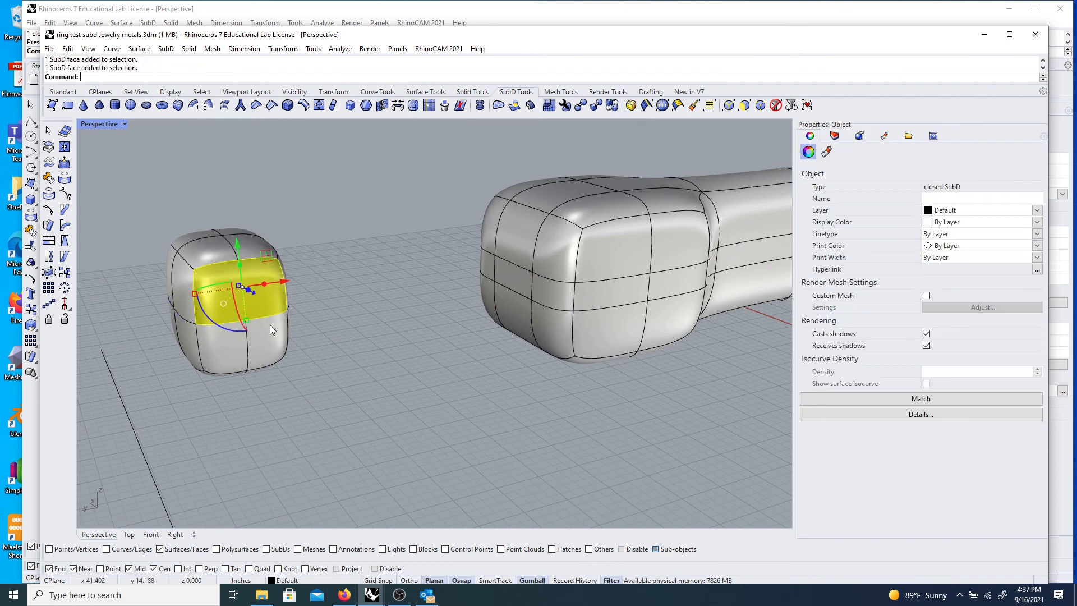
shift+click(229, 338)
key(Delete)
right_drag(231, 335, 330, 395)
scroll(201, 335, down, 4)
scroll(245, 336, down, 6)
click(265, 379)
drag(213, 333, 307, 412)
text(Mirror)
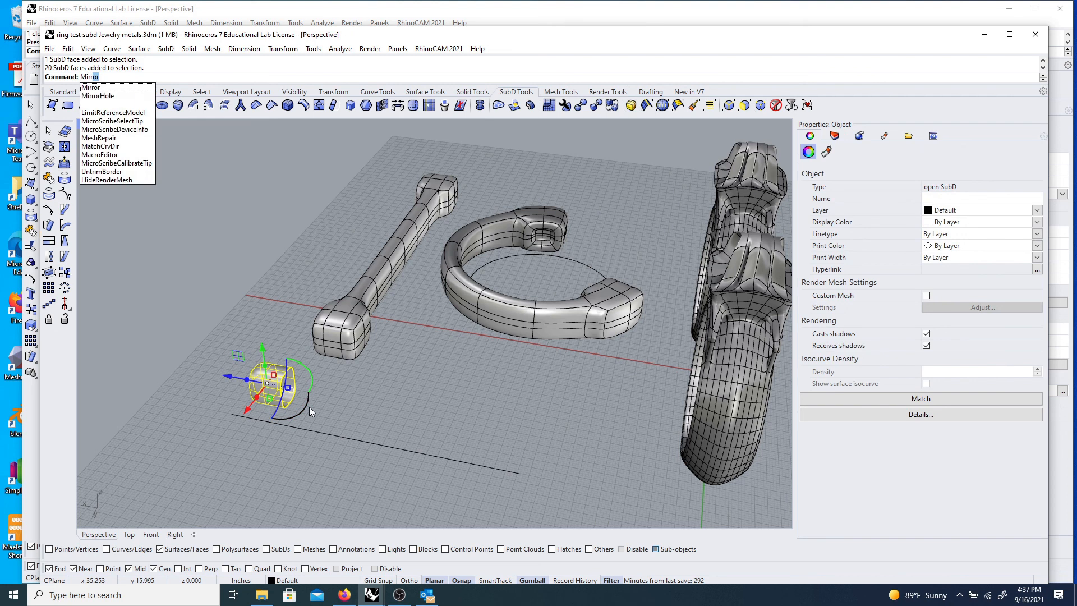
key(Return)
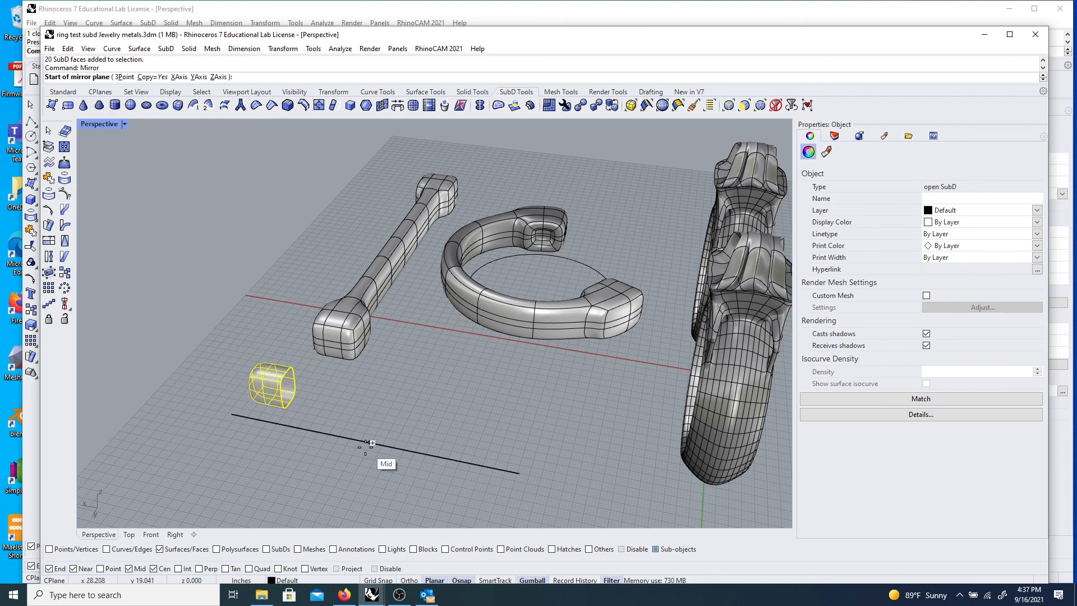
key(Escape)
key(Escape)
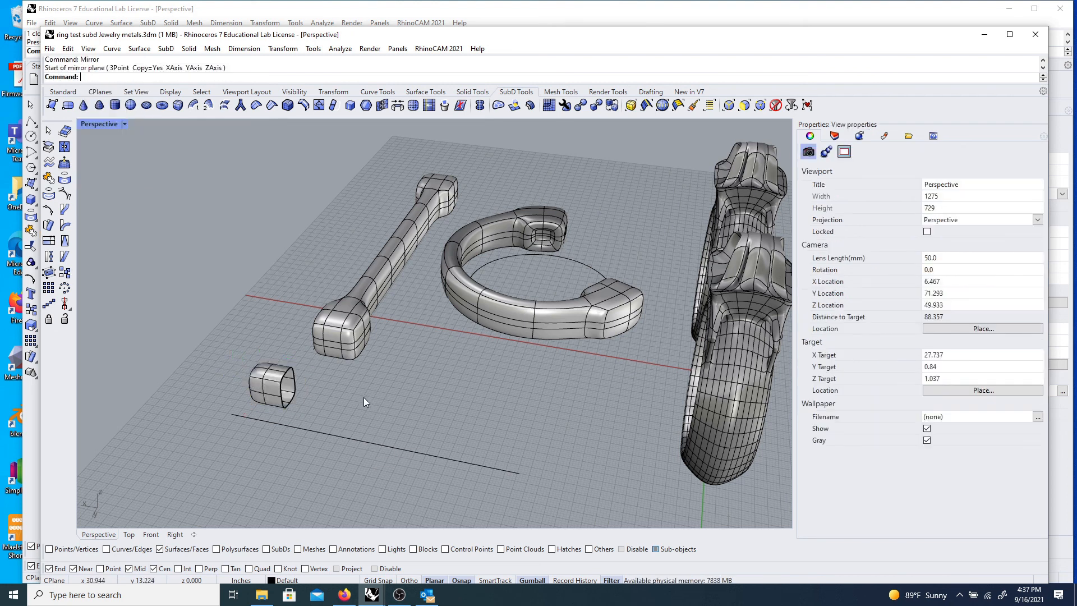
- Reflect the open SubD box across a plane through the line's midpoint, perpendicular to the line, keeping the original box's side
right_drag(364, 397, 247, 199)
text(Ref)
key(Return)
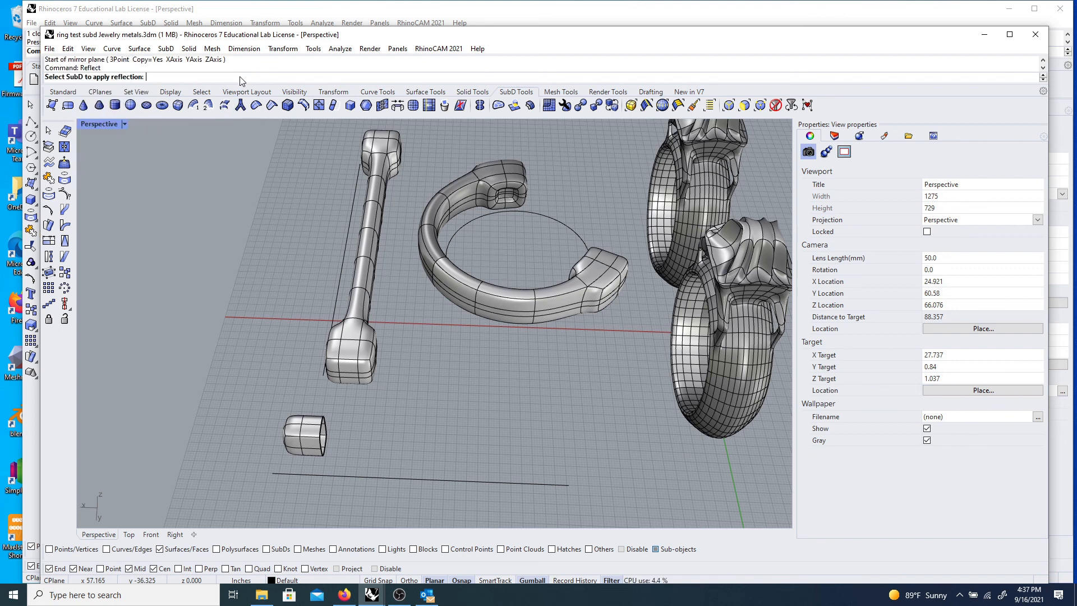
drag(269, 398, 345, 468)
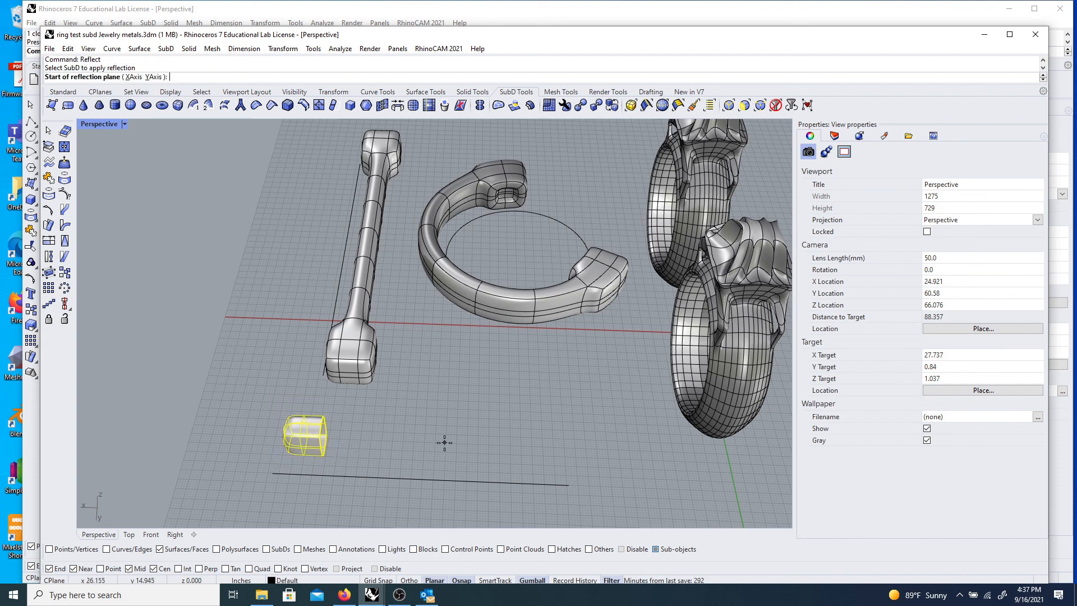
click(420, 478)
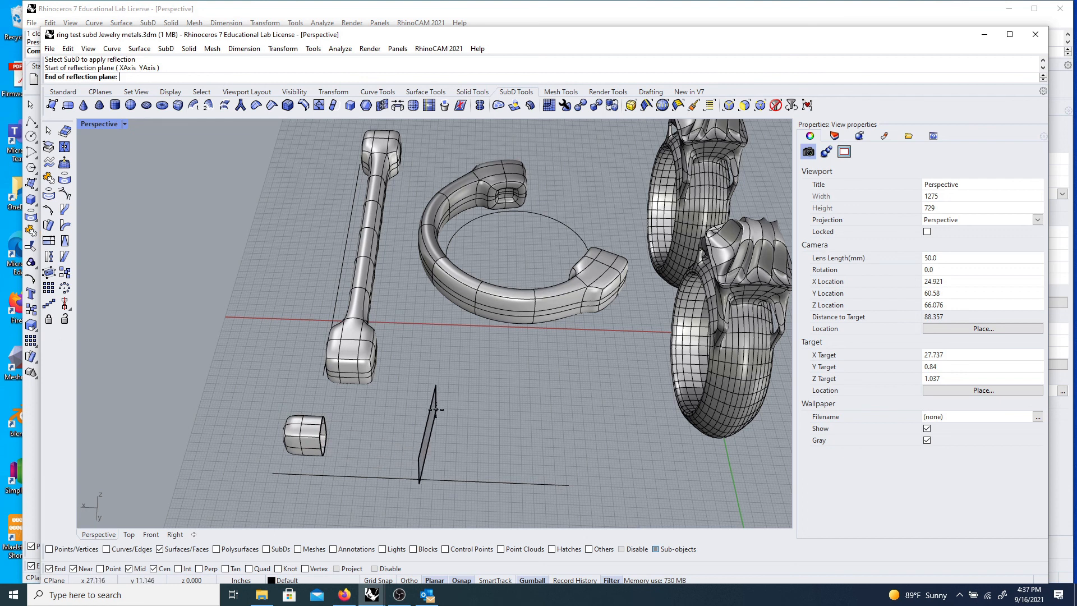
key(shift)
click(432, 389)
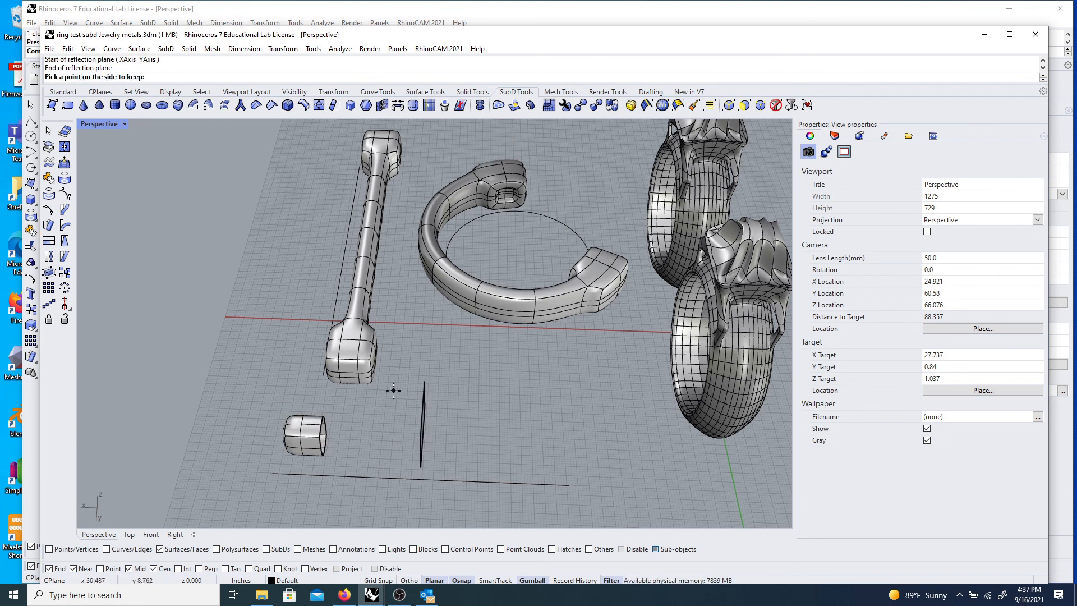
click(297, 420)
- Try to bridge the two open box ends by choosing the edges of both openings as the first set
right_drag(419, 435, 387, 428)
scroll(308, 406, up, 6)
right_drag(310, 406, 280, 359)
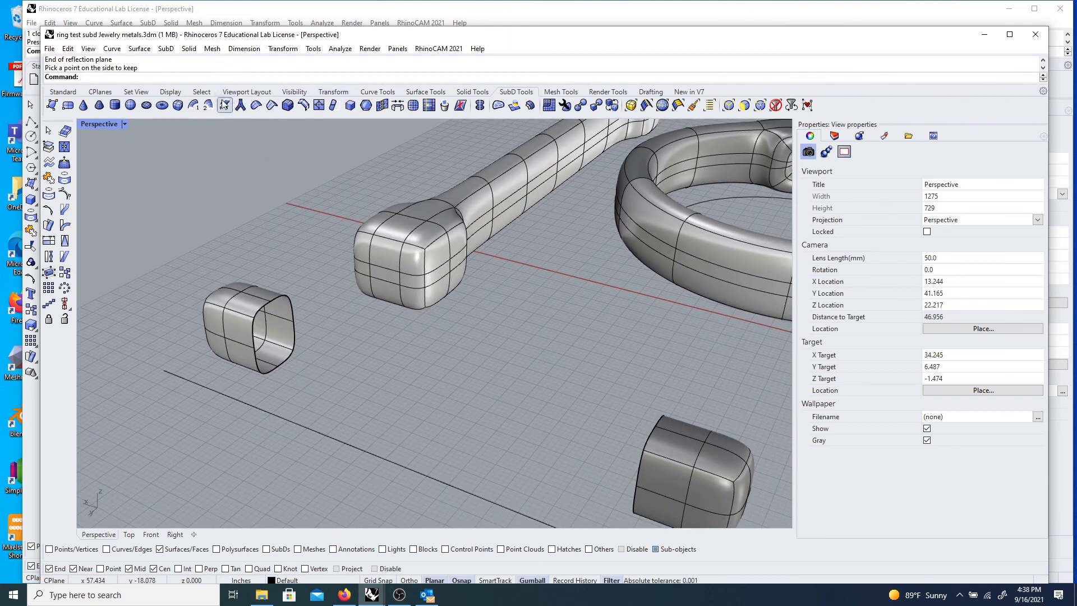
click(397, 105)
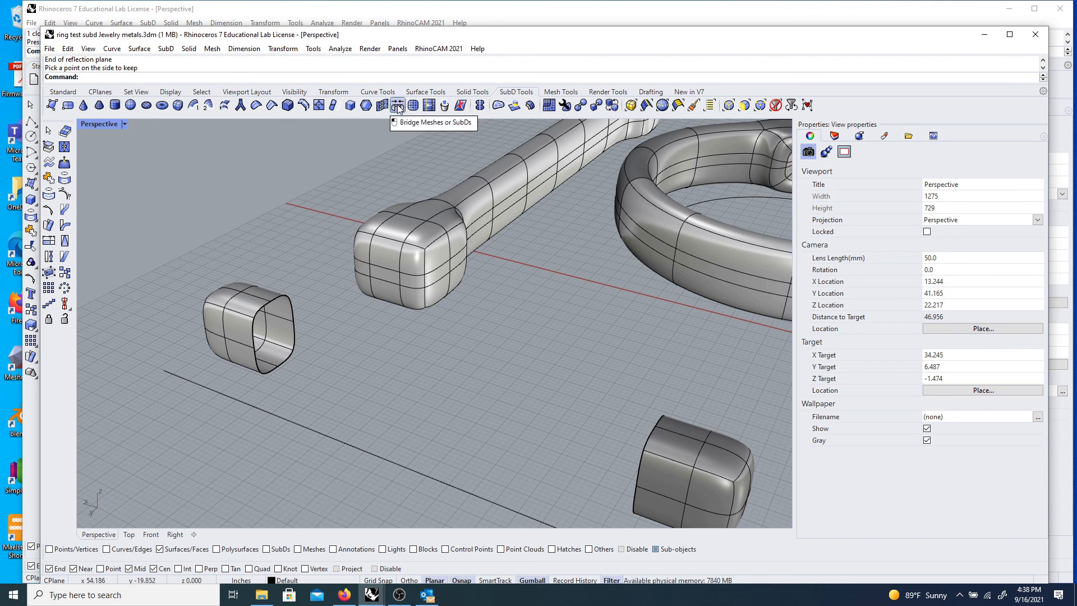
click(252, 327)
click(257, 311)
click(276, 299)
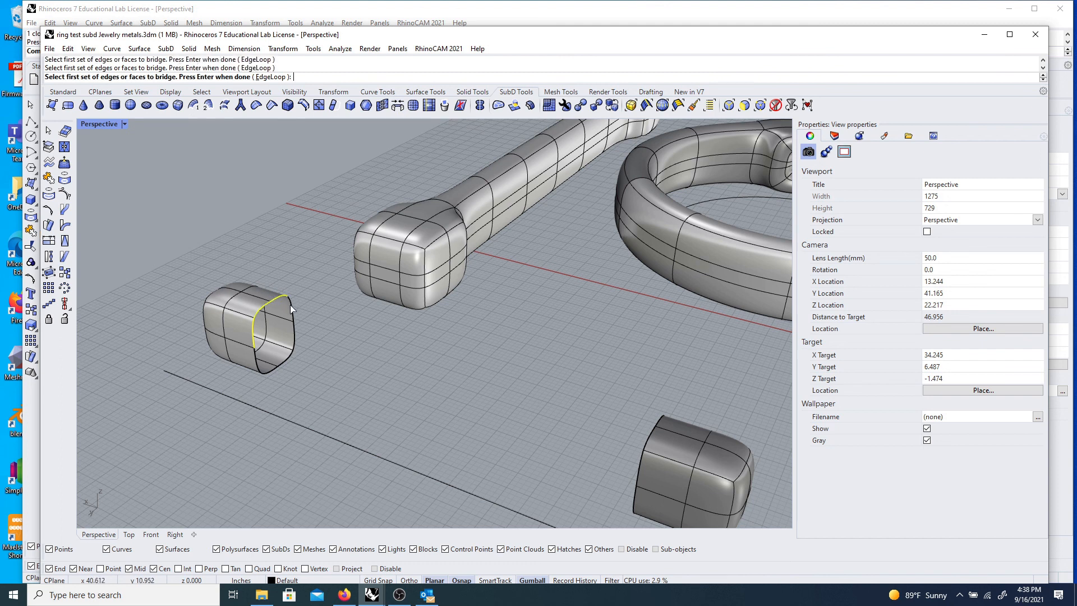
click(268, 369)
right_drag(331, 360, 466, 326)
scroll(458, 314, down, 5)
scroll(569, 305, up, 11)
click(594, 310)
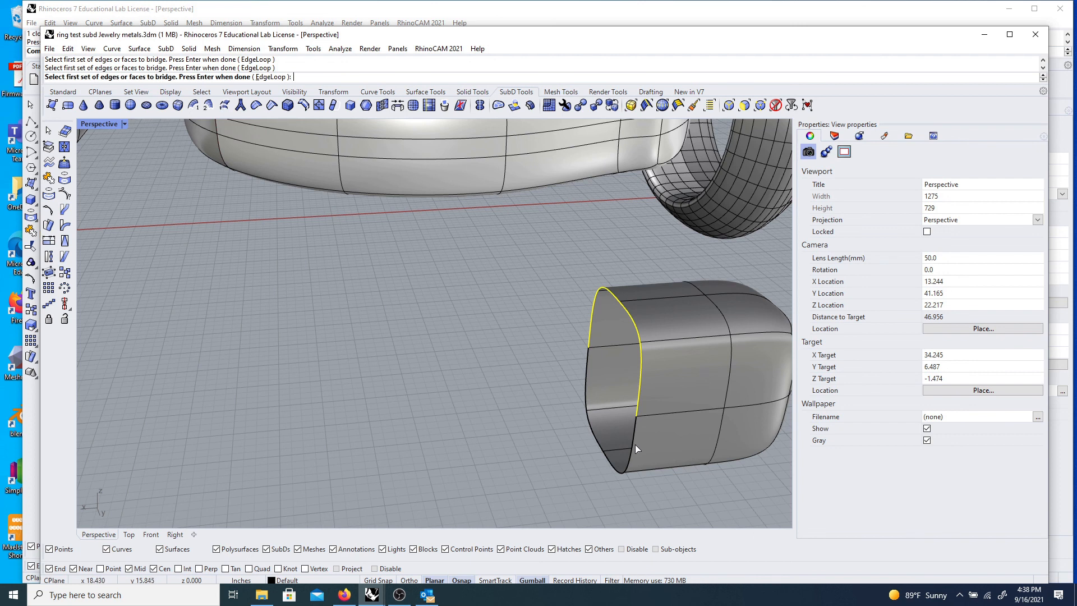
click(597, 444)
scroll(584, 393, down, 10)
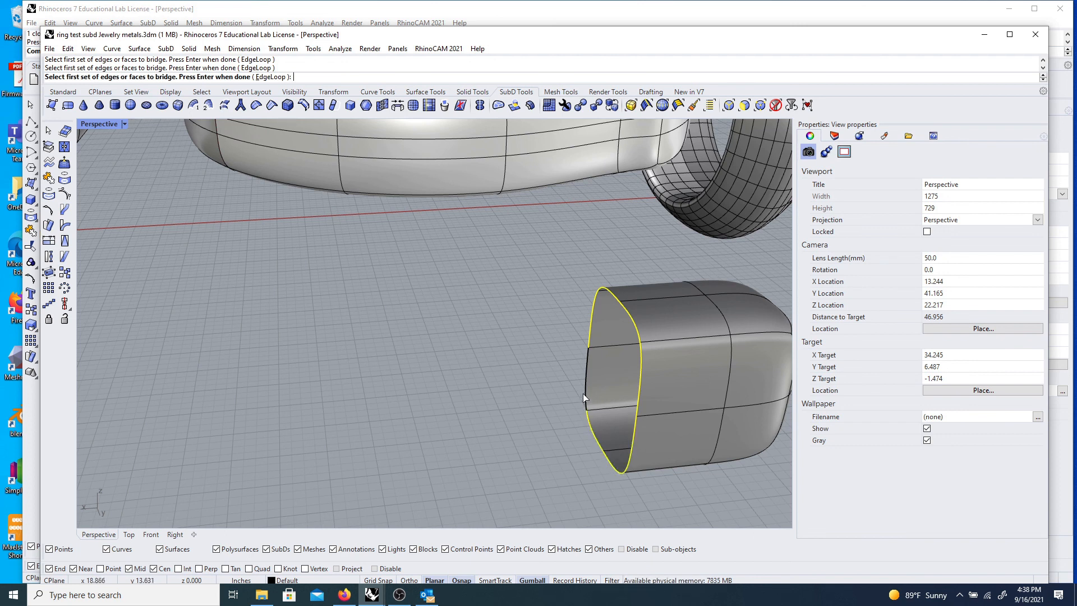
key(Return)
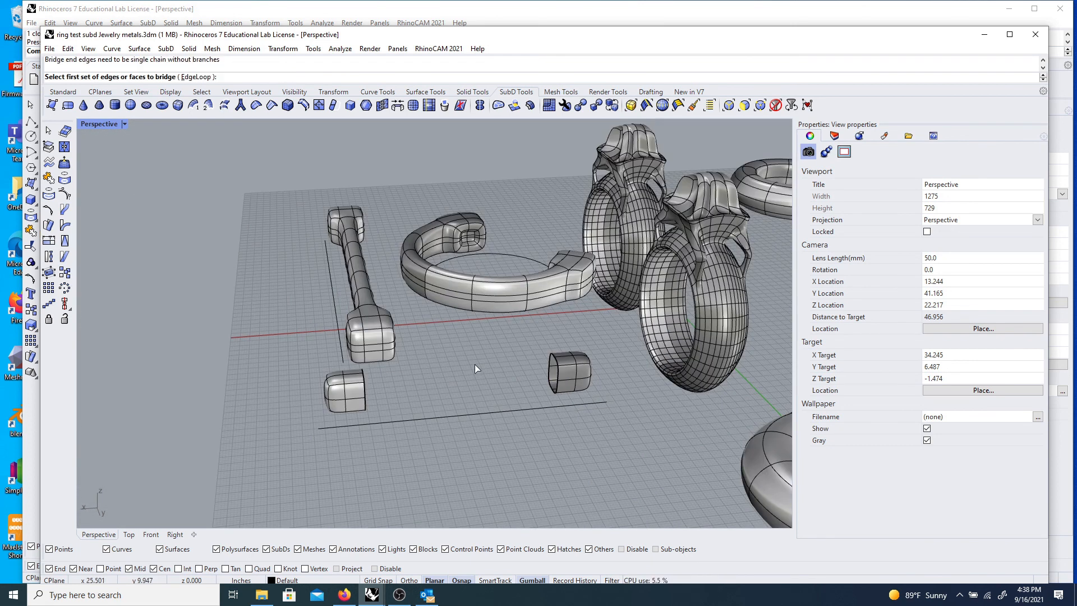
- Choose all edges around the original box's opening as the first set for the bridge
scroll(362, 374, up, 5)
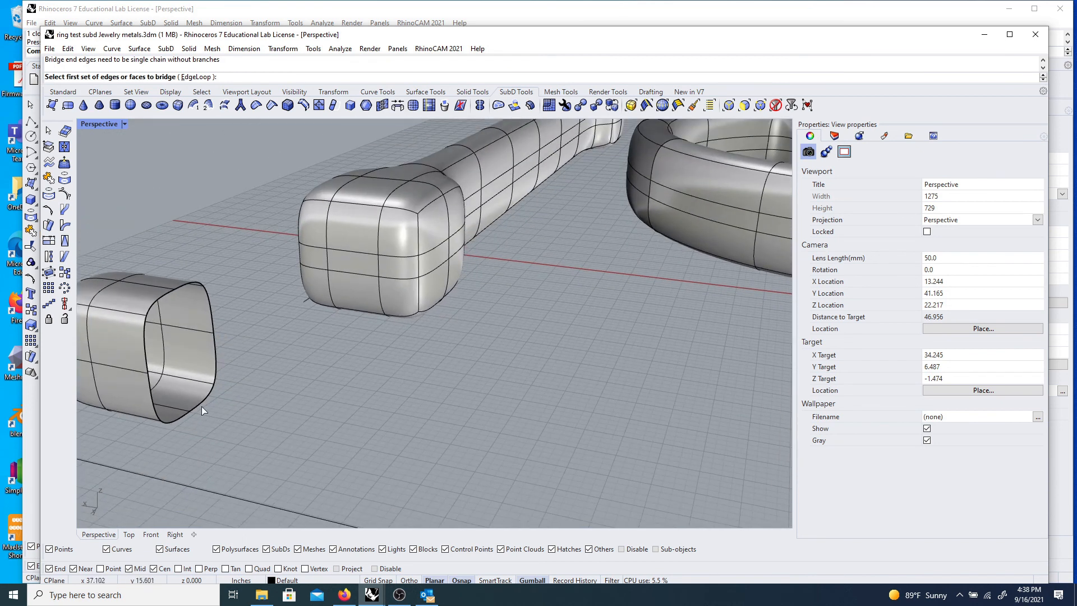
click(168, 421)
click(158, 412)
click(147, 352)
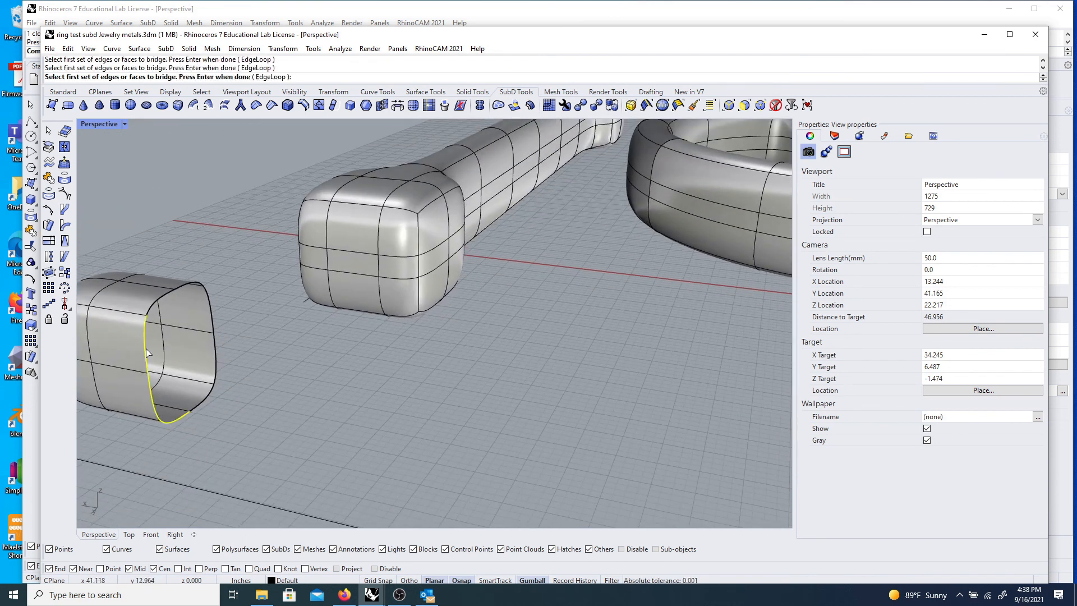
click(184, 282)
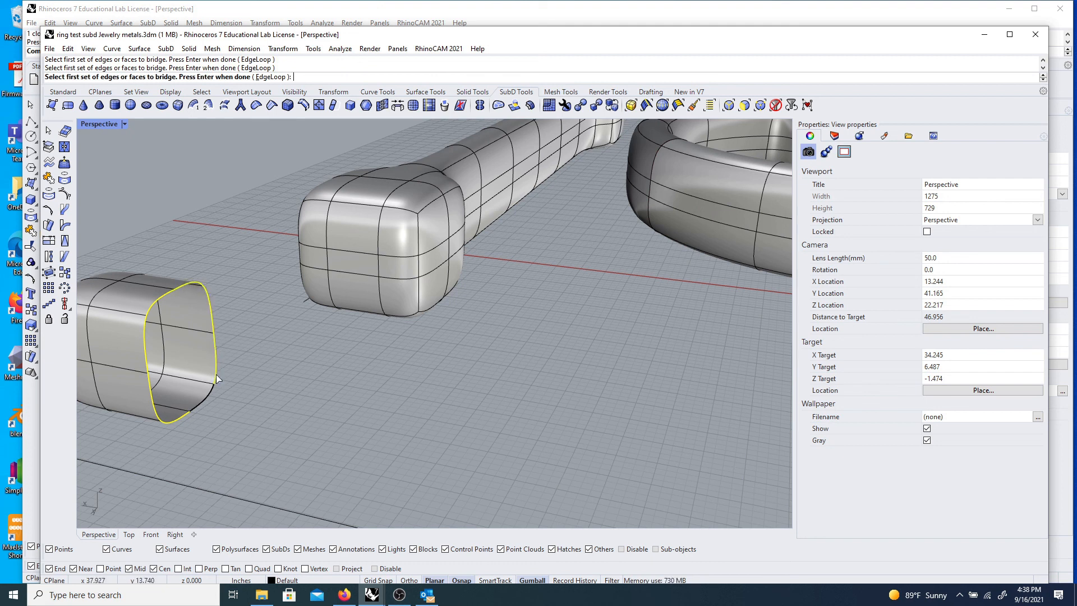
key(Return)
- Choose all edges around the reflected box's opening as the second set for the bridge
scroll(285, 361, down, 5)
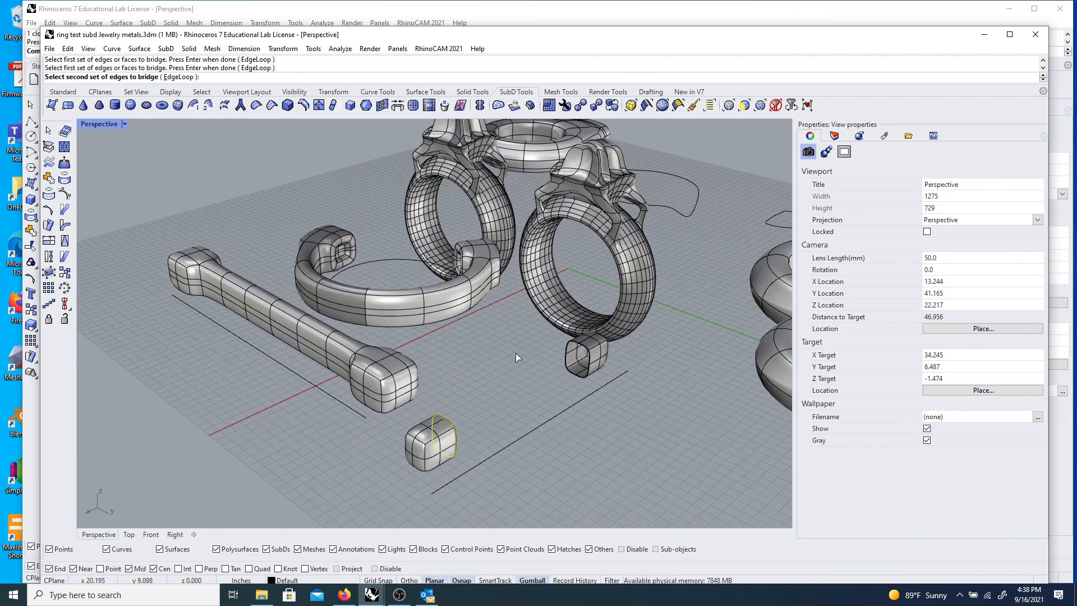
scroll(518, 355, up, 4)
click(614, 331)
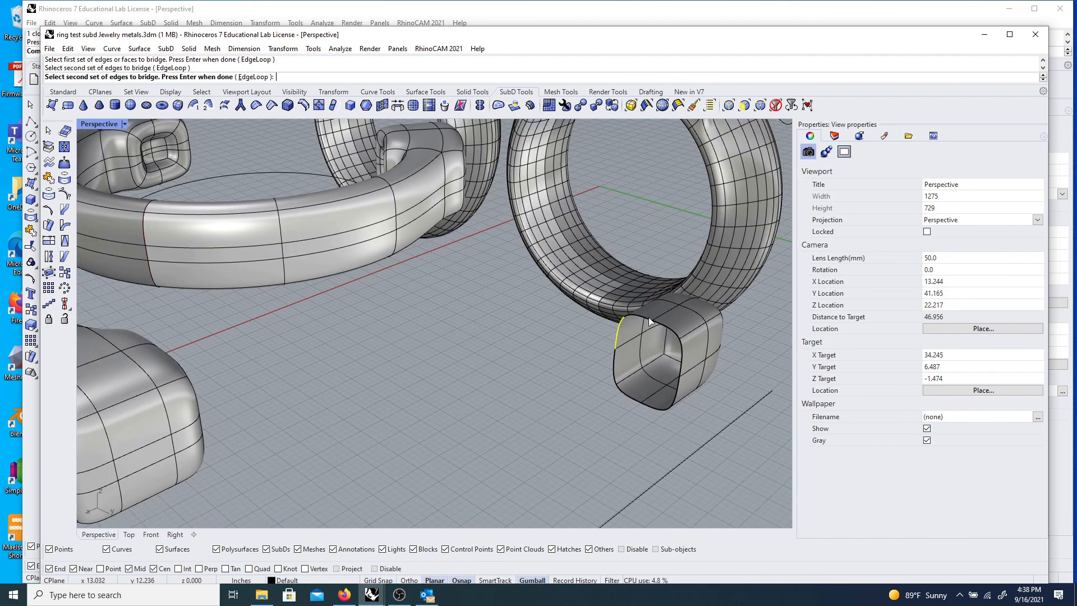
click(639, 316)
right_drag(641, 318, 627, 322)
click(660, 346)
click(668, 367)
click(660, 414)
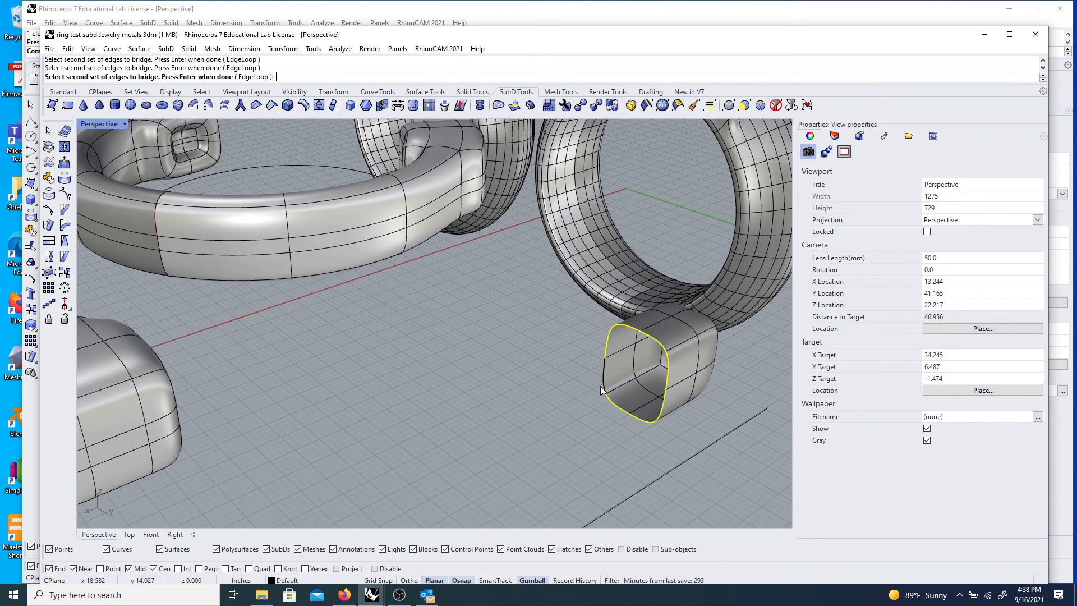
scroll(600, 381, down, 5)
key(Return)
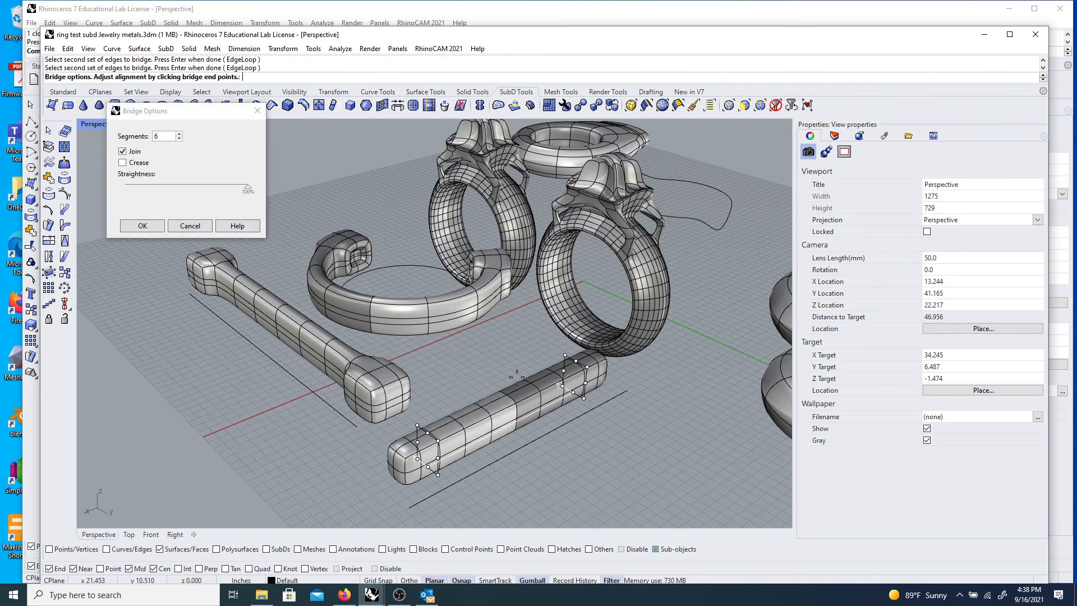
- Lower the bridge's straightness, increase its segment count, and create the joined bar between the two box ends
scroll(517, 377, up, 6)
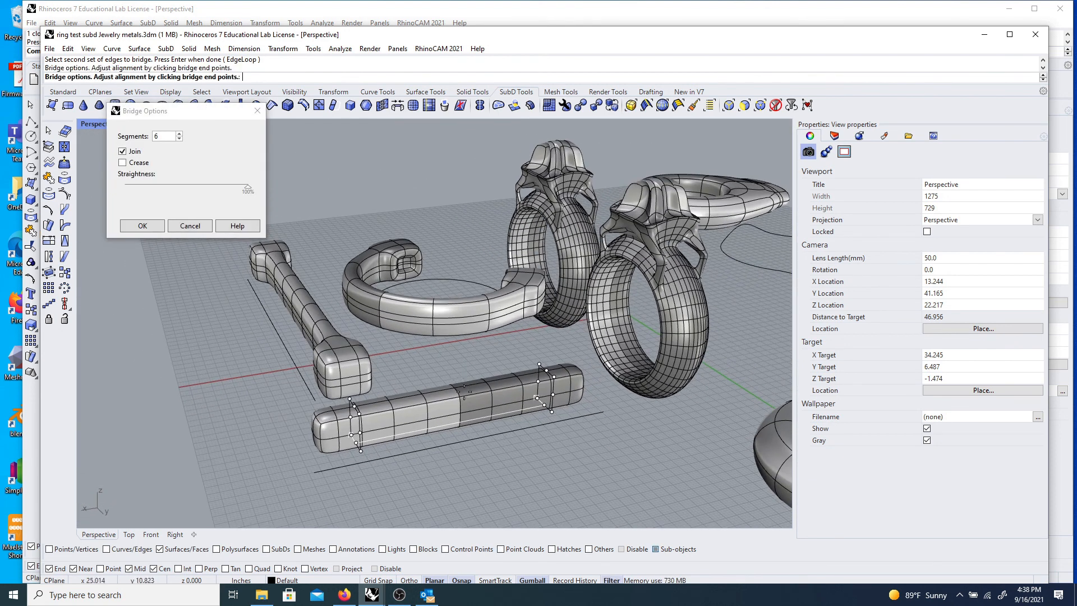
drag(248, 187, 204, 195)
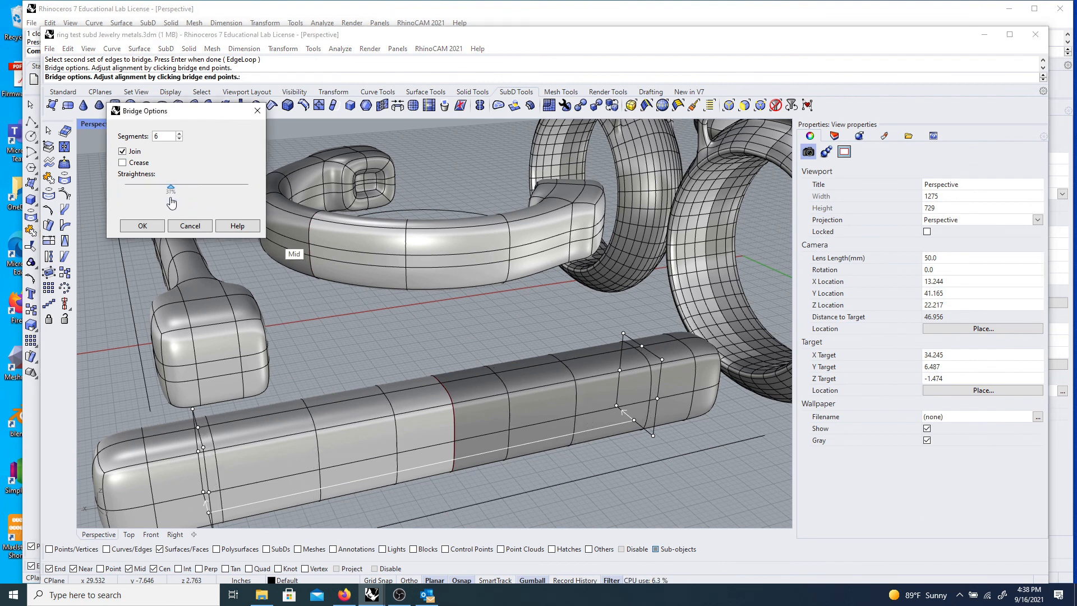
click(179, 134)
click(180, 134)
click(180, 133)
right_click(275, 206)
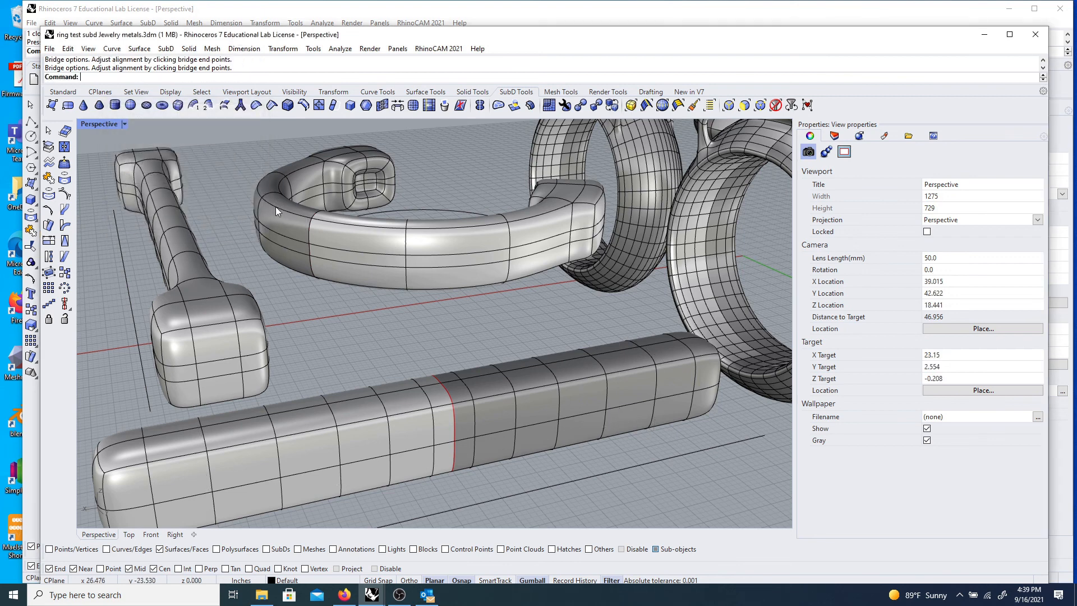
- Scale down the middle faces of the bridged bar so its center is narrower than its two ends
right_drag(362, 328, 336, 395)
scroll(368, 326, down, 4)
drag(239, 417, 462, 502)
right_drag(462, 503, 348, 297)
scroll(331, 330, up, 7)
drag(355, 406, 358, 385)
click(332, 412)
scroll(336, 404, down, 4)
right_drag(351, 386, 342, 365)
scroll(334, 354, up, 4)
scroll(319, 360, down, 5)
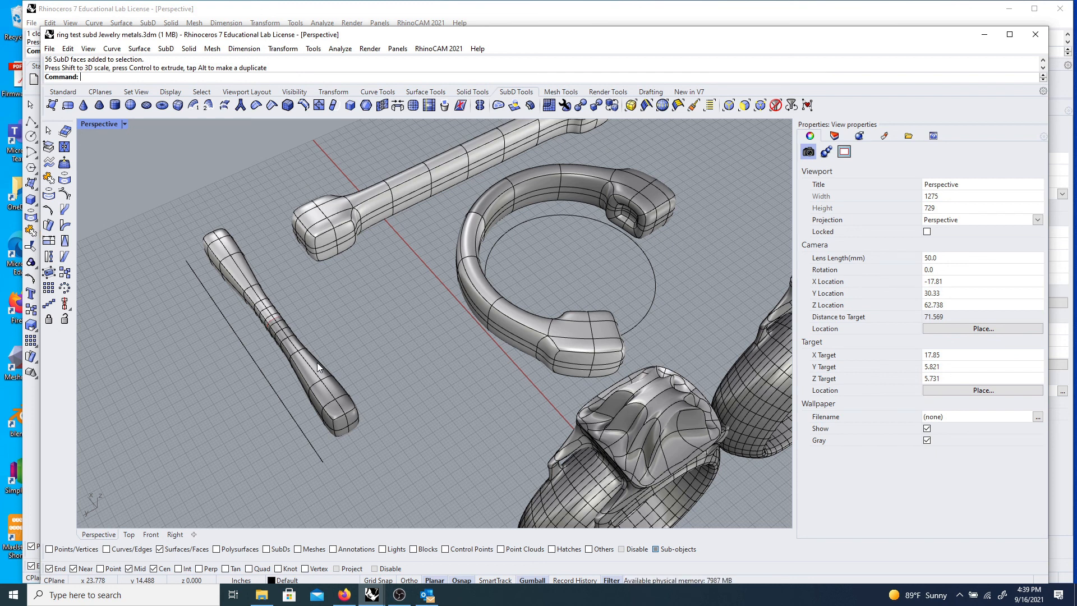
- Examine the two straight bars and the bent open ring, including the inner corners of the ring's thick ends, from several angles
right_drag(566, 292, 306, 280)
scroll(306, 280, down, 8)
right_drag(496, 283, 443, 308)
scroll(476, 314, up, 6)
click(546, 304)
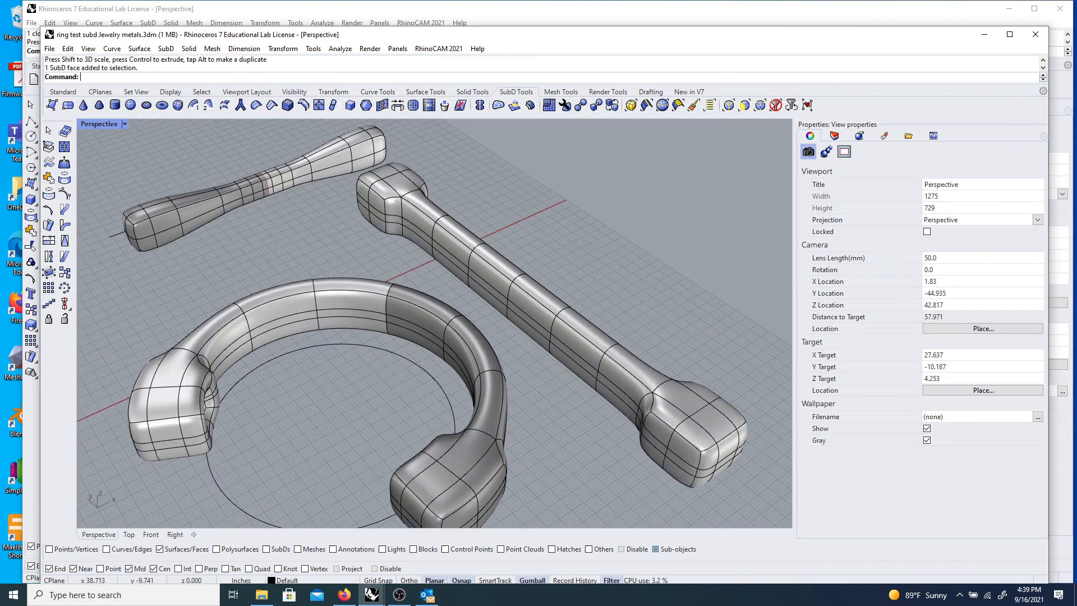
click(520, 228)
right_drag(353, 400, 257, 366)
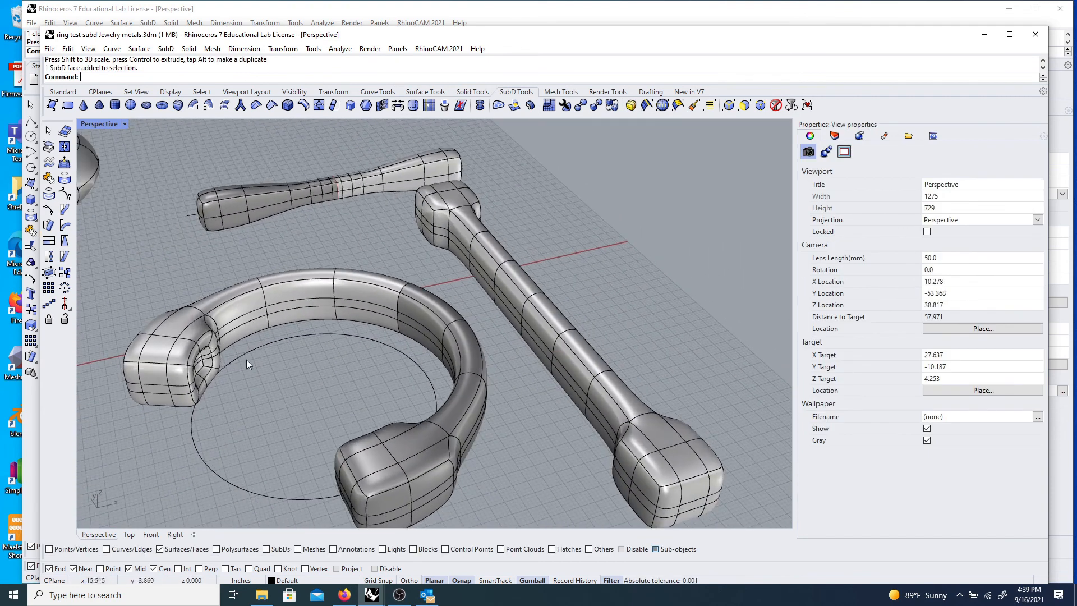
scroll(196, 374, up, 4)
scroll(196, 375, up, 5)
right_drag(248, 413, 493, 424)
scroll(310, 402, down, 15)
scroll(496, 403, up, 12)
scroll(480, 402, down, 6)
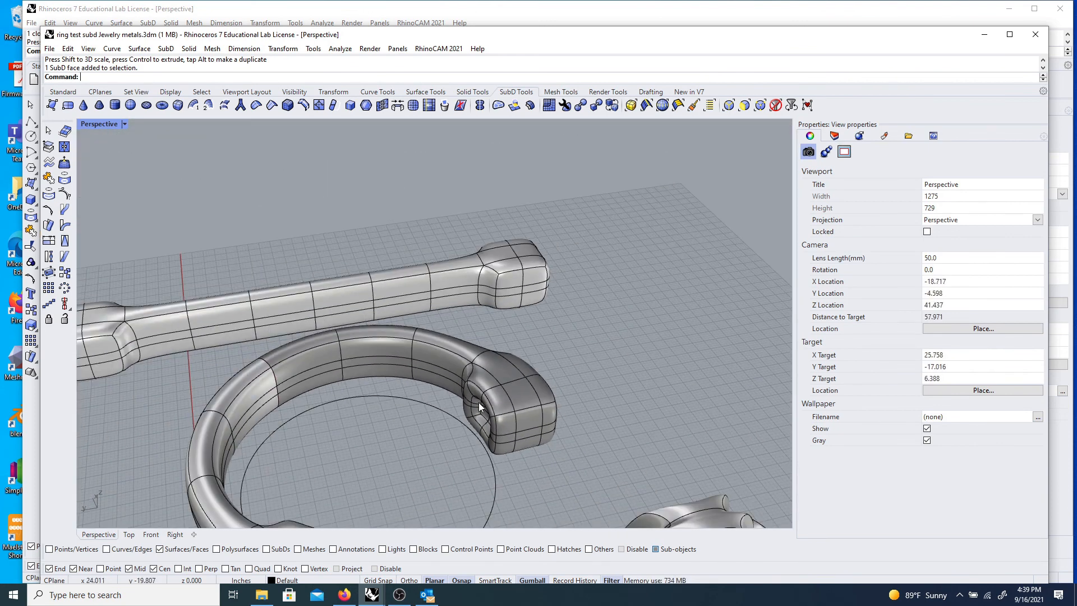
scroll(446, 430, down, 6)
mouse_move(446, 430)
right_down()
mouse_move(471, 401)
mouse_move(451, 391)
mouse_move(495, 411)
mouse_move(459, 433)
right_up()
scroll(462, 411, up, 6)
scroll(451, 391, down, 8)
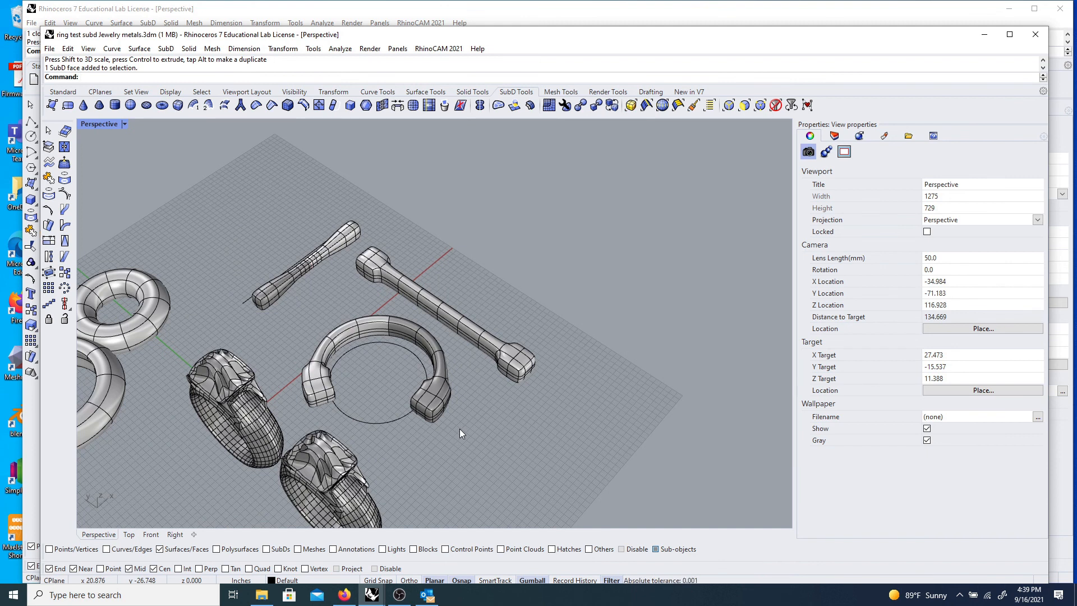
- Show the built-in help topics beside the model and switch to the OBS window
click(933, 135)
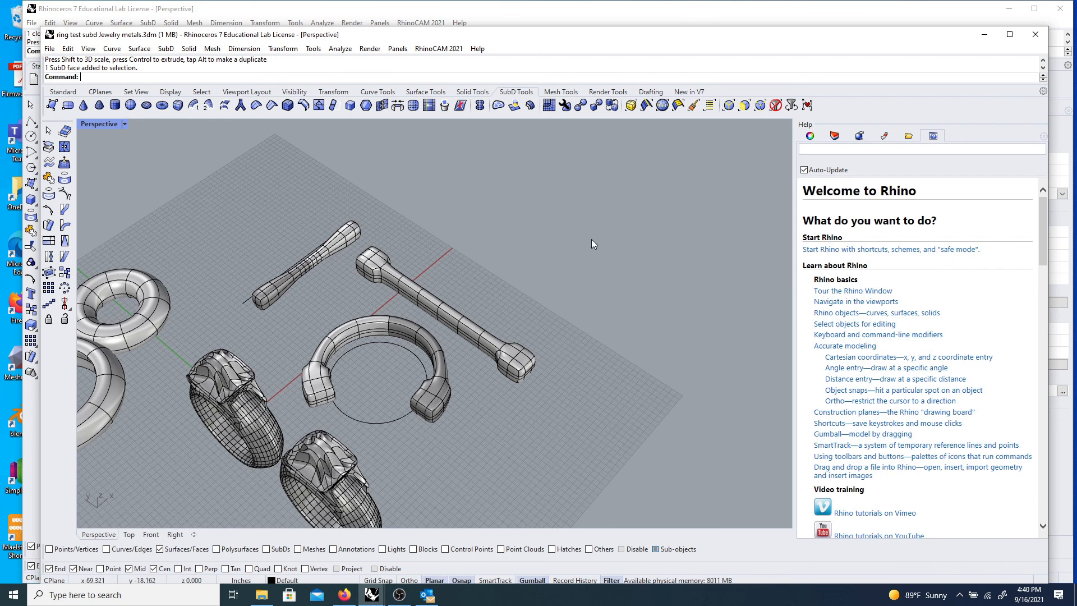
click(403, 596)
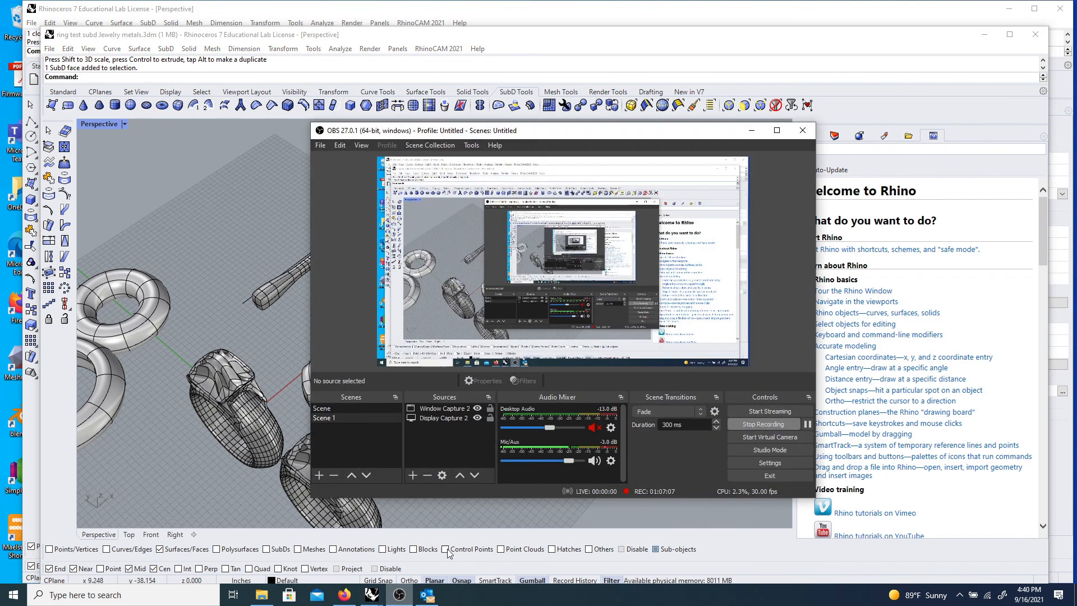